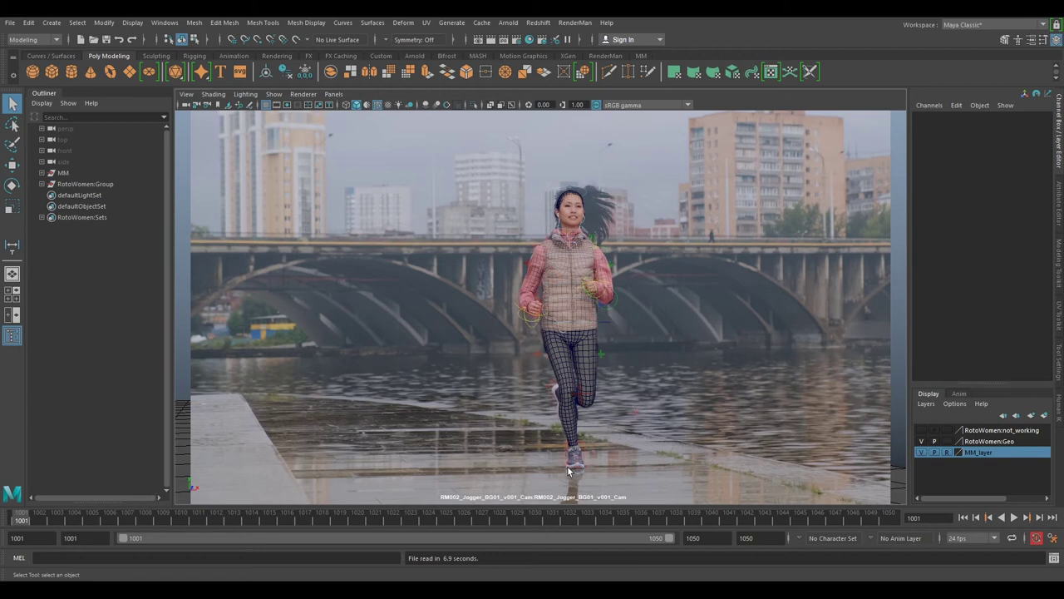
# Play and scrub through the shot to examine how the jogger moves relative to the rig, returning to frame 1020
pyautogui.hotkey('alt', 'v')
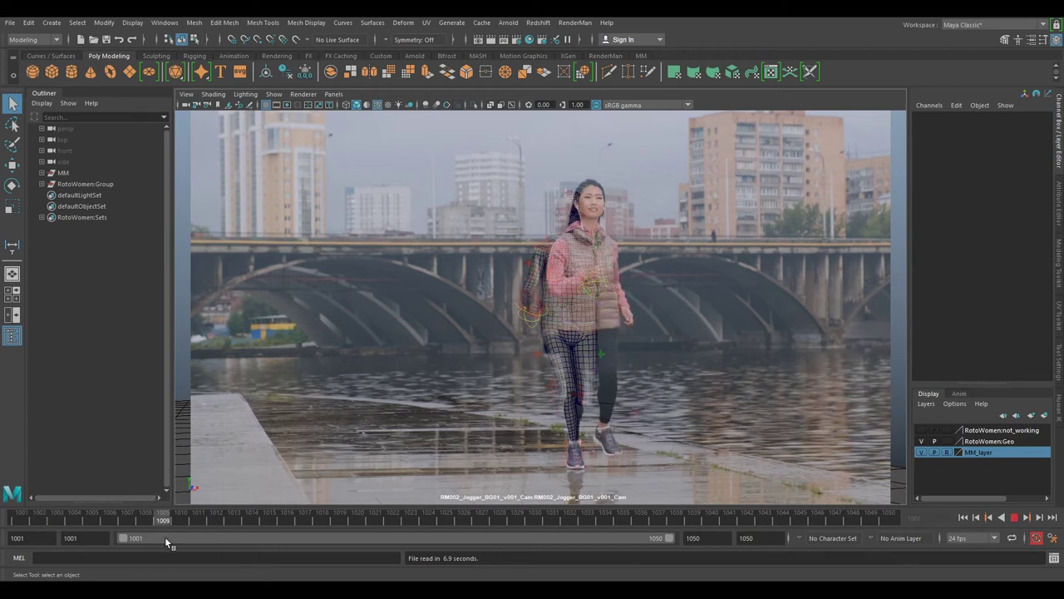
pyautogui.hotkey('alt', 'v')
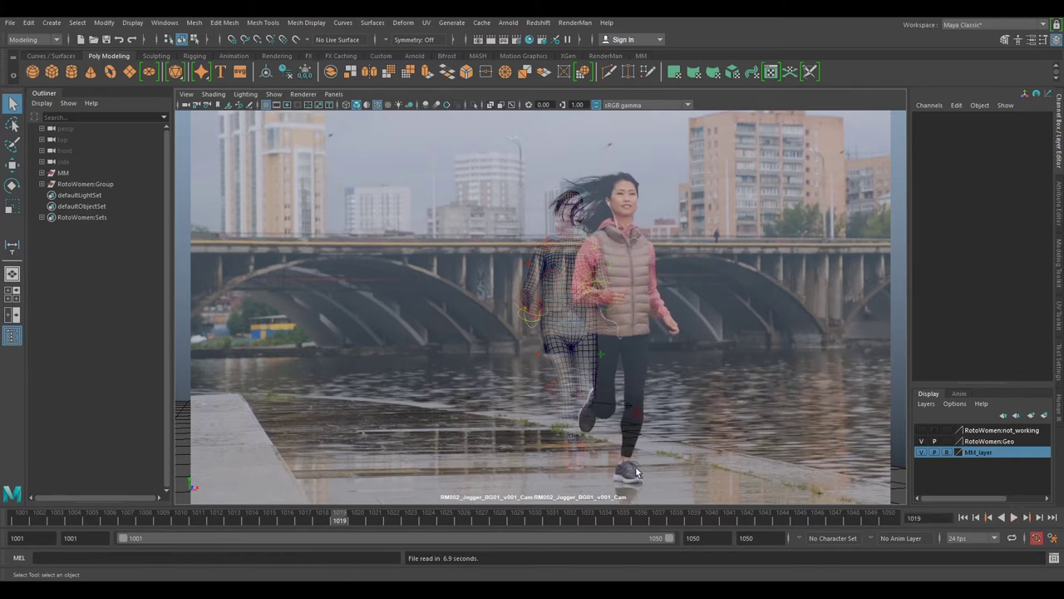
pyautogui.moveTo(346, 521)
pyautogui.mouseDown()
pyautogui.moveTo(678, 518)
pyautogui.moveTo(901, 536)
pyautogui.moveTo(888, 522)
pyautogui.moveTo(315, 515)
pyautogui.moveTo(357, 522)
pyautogui.mouseUp()
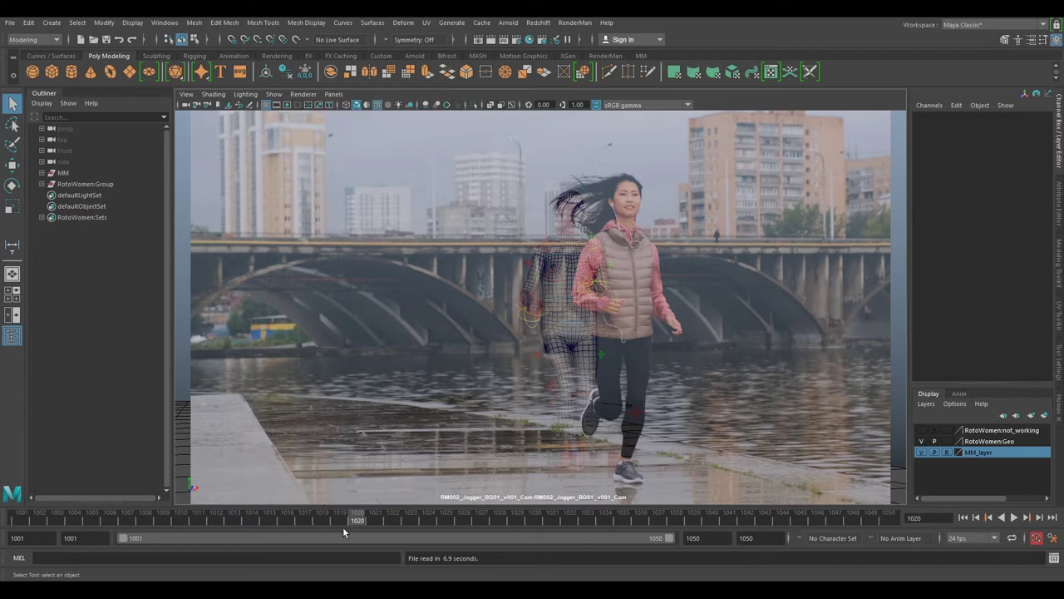
pyautogui.moveTo(359, 520)
pyautogui.mouseDown()
pyautogui.moveTo(705, 525)
pyautogui.moveTo(66, 504)
pyautogui.moveTo(782, 521)
pyautogui.mouseUp()
pyautogui.moveTo(845, 543)
pyautogui.mouseDown()
pyautogui.moveTo(638, 511)
pyautogui.moveTo(218, 528)
pyautogui.moveTo(390, 523)
pyautogui.moveTo(358, 523)
pyautogui.mouseUp()
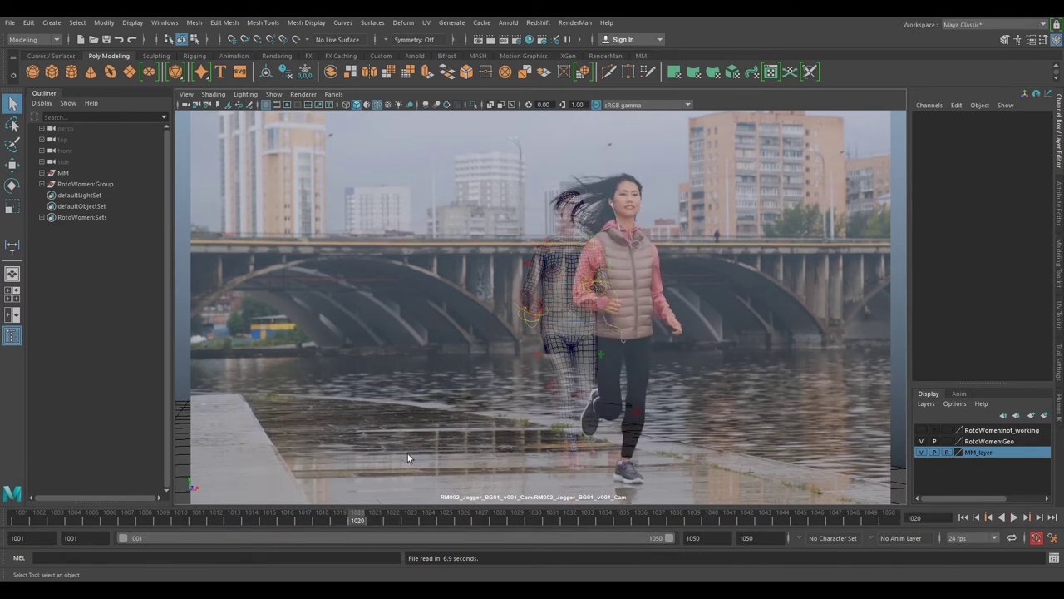
# Tear off a copy of the camera view into a floating window and resize it
pyautogui.click(334, 94)
pyautogui.click(392, 210)
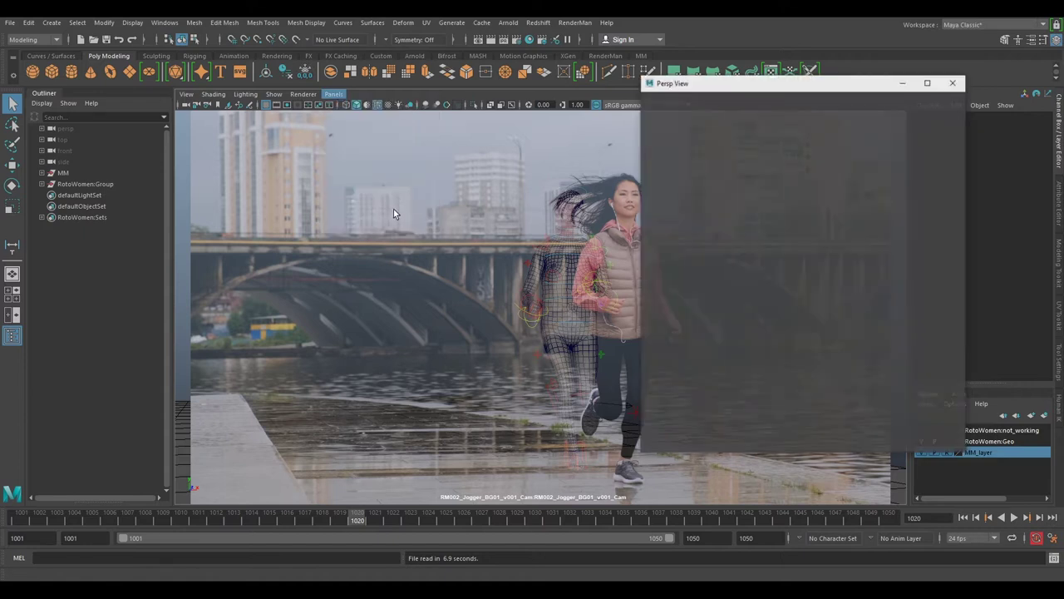
pyautogui.moveTo(642, 75); pyautogui.dragTo(609, 136)
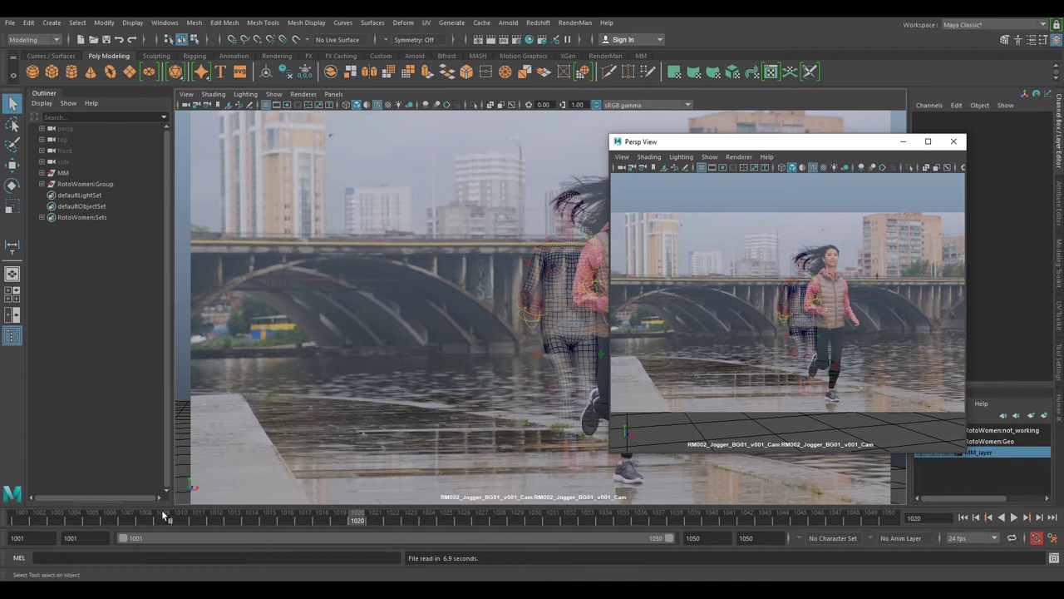
# Enlarge the jogger in the camera views with 2D pan/zoom at frame 1001, and advance to frame 1018
pyautogui.moveTo(157, 521); pyautogui.dragTo(2, 519)
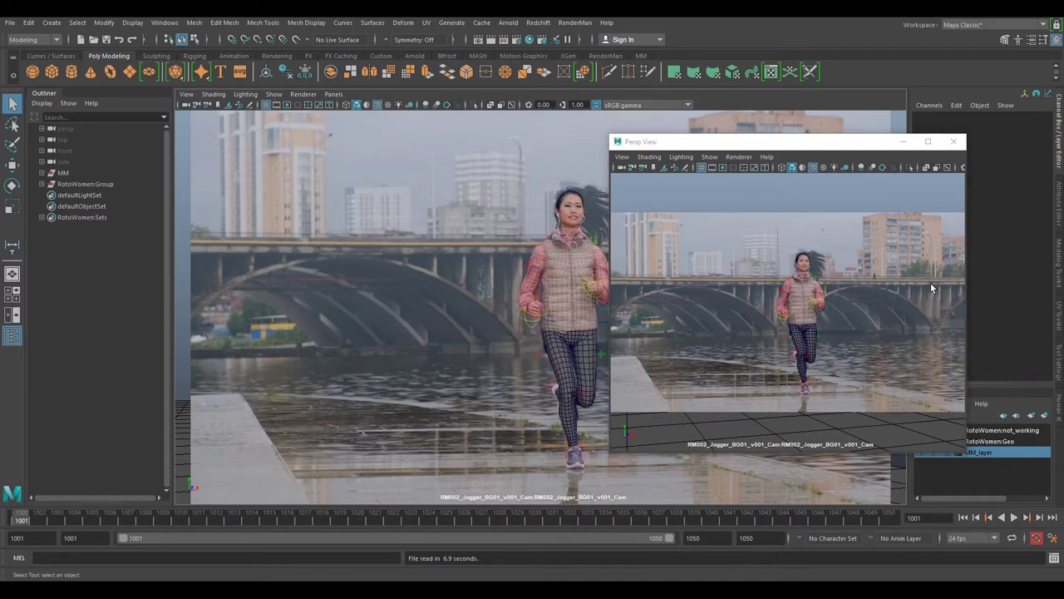
pyautogui.click(931, 285)
pyautogui.press('\\')
pyautogui.scroll(-2, 810, 266)
pyautogui.moveTo(41, 516); pyautogui.dragTo(321, 523)
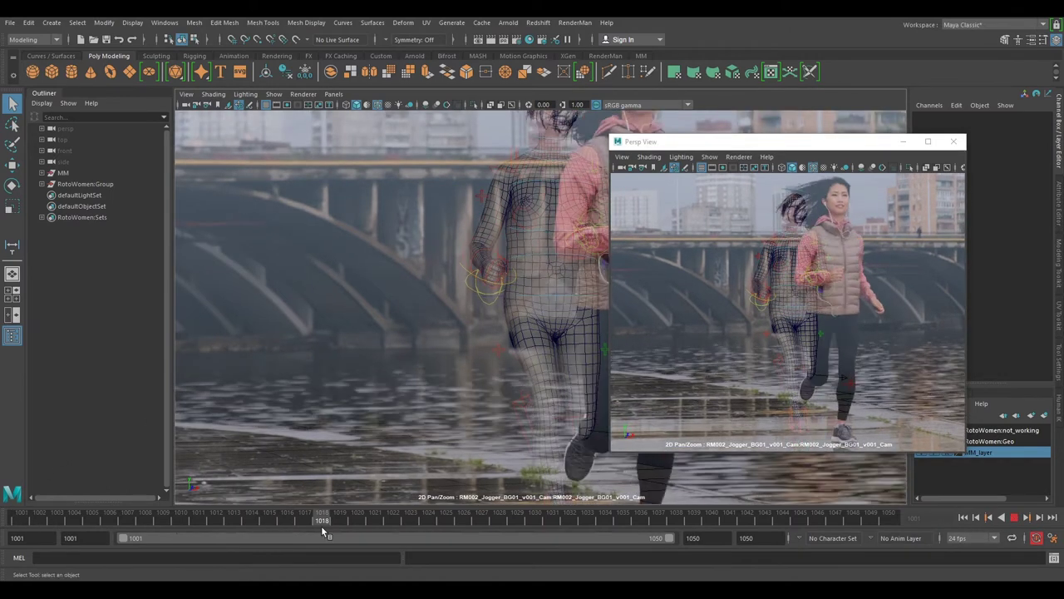
# Switch the main viewport to the persp camera and frame the rig from the side, with the shot at frame 1020
pyautogui.click(331, 94)
pyautogui.moveTo(349, 107)
pyautogui.click(472, 117)
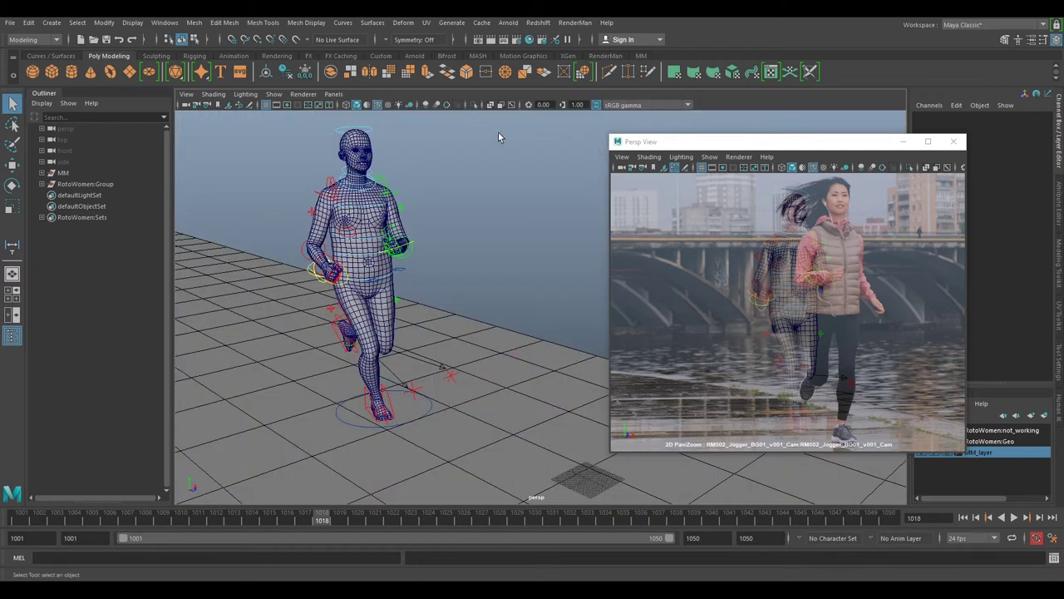
pyautogui.moveTo(333, 519); pyautogui.dragTo(359, 521)
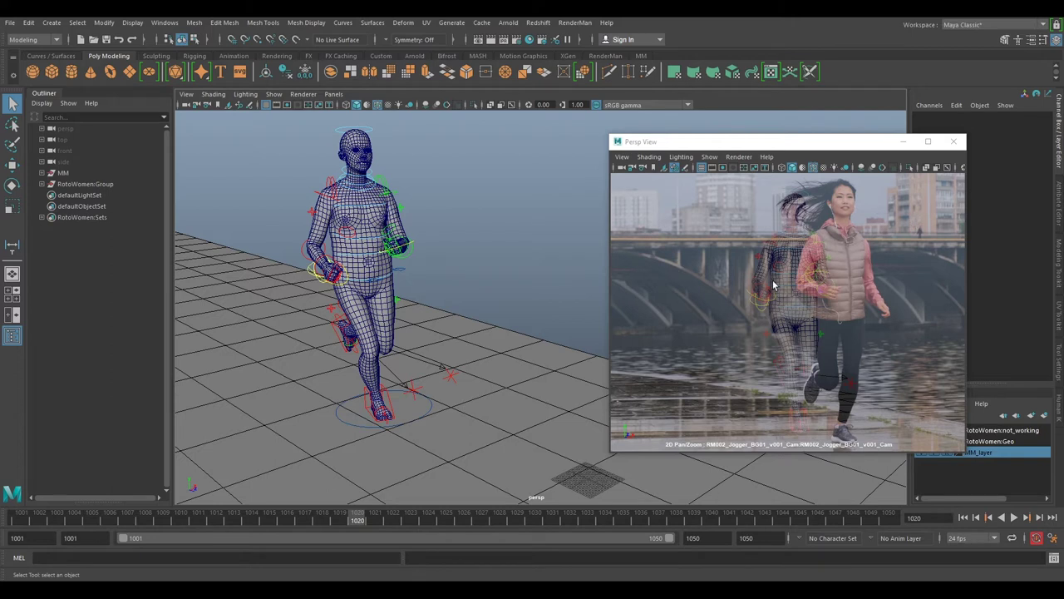
pyautogui.keyDown('alt'); pyautogui.moveTo(397, 247); pyautogui.dragTo(498, 269); pyautogui.keyUp('alt')
pyautogui.keyDown('alt'); pyautogui.moveTo(498, 269); pyautogui.dragTo(478, 199, button='middle'); pyautogui.keyUp('alt')
pyautogui.keyDown('alt'); pyautogui.moveTo(477, 199); pyautogui.dragTo(531, 360); pyautogui.keyUp('alt')
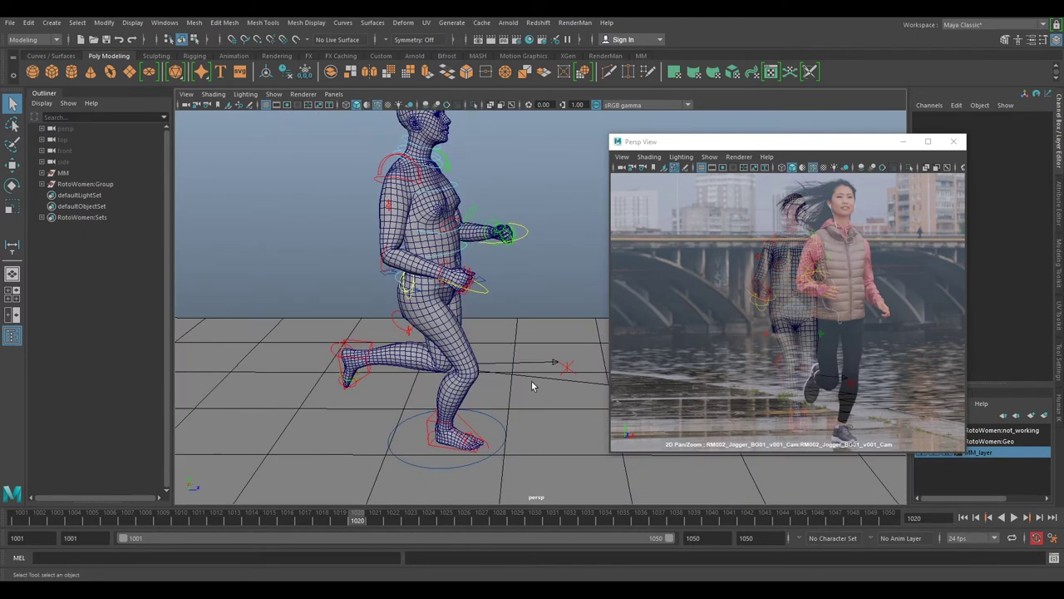
# Select the rig's Main control and key all its transform channels at frame 1001
pyautogui.click(493, 416)
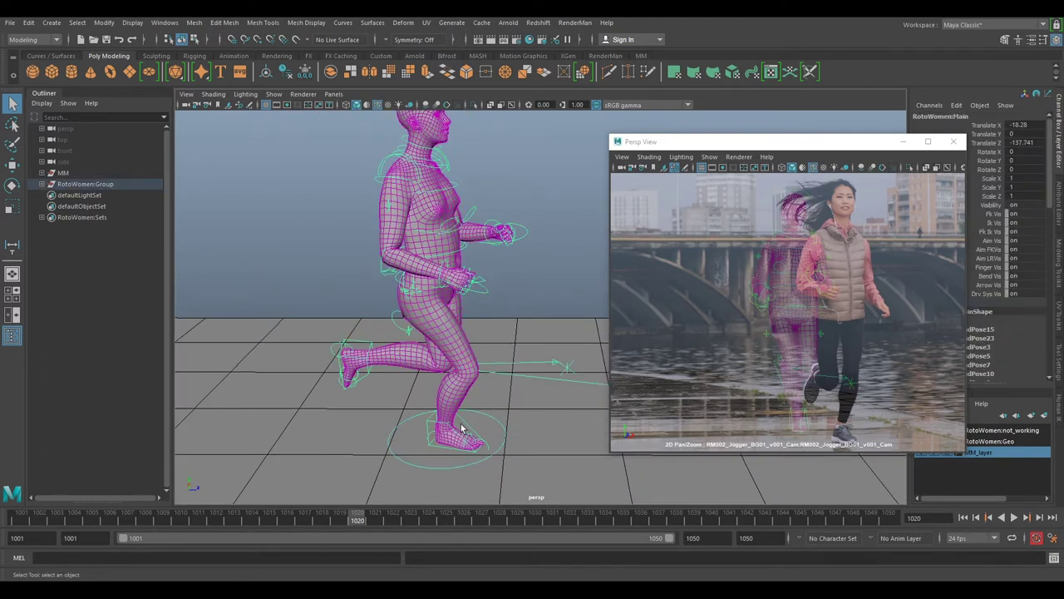
pyautogui.moveTo(344, 519); pyautogui.dragTo(4, 518)
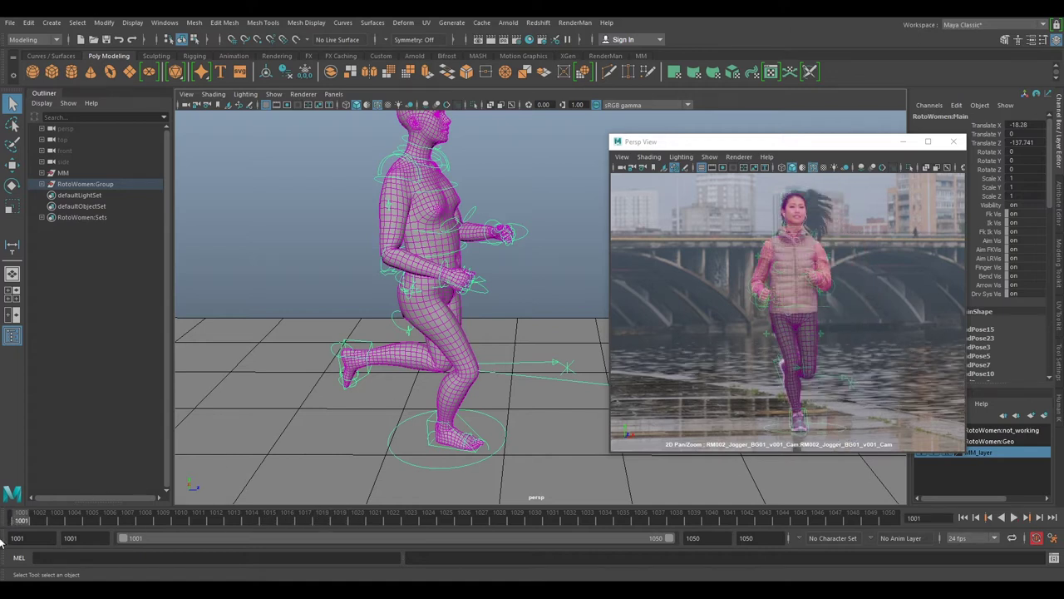
pyautogui.hotkey('alt', 'v')
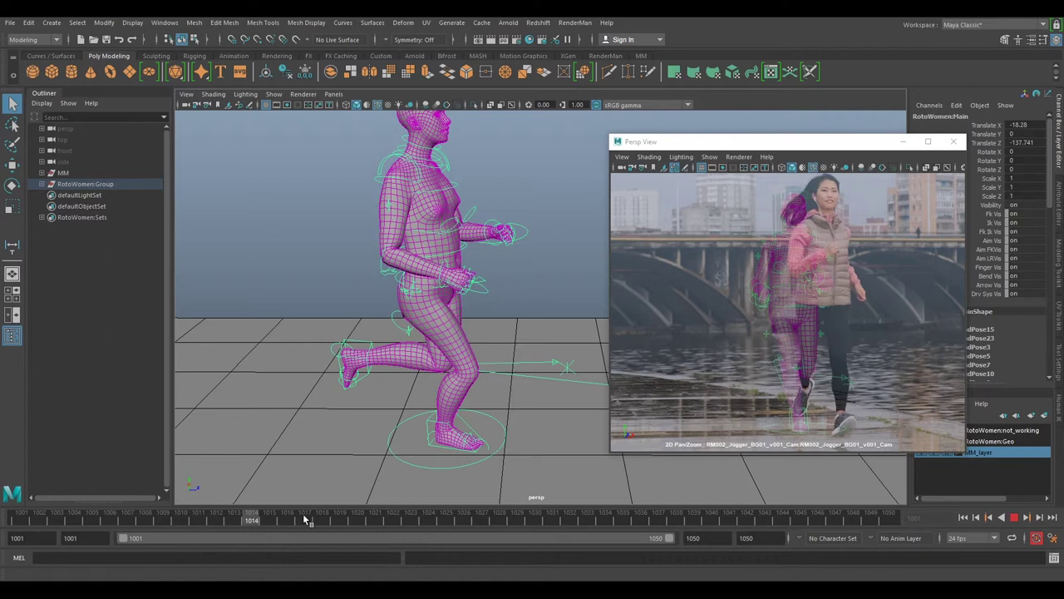
pyautogui.moveTo(220, 523); pyautogui.dragTo(1, 527)
pyautogui.press('s')
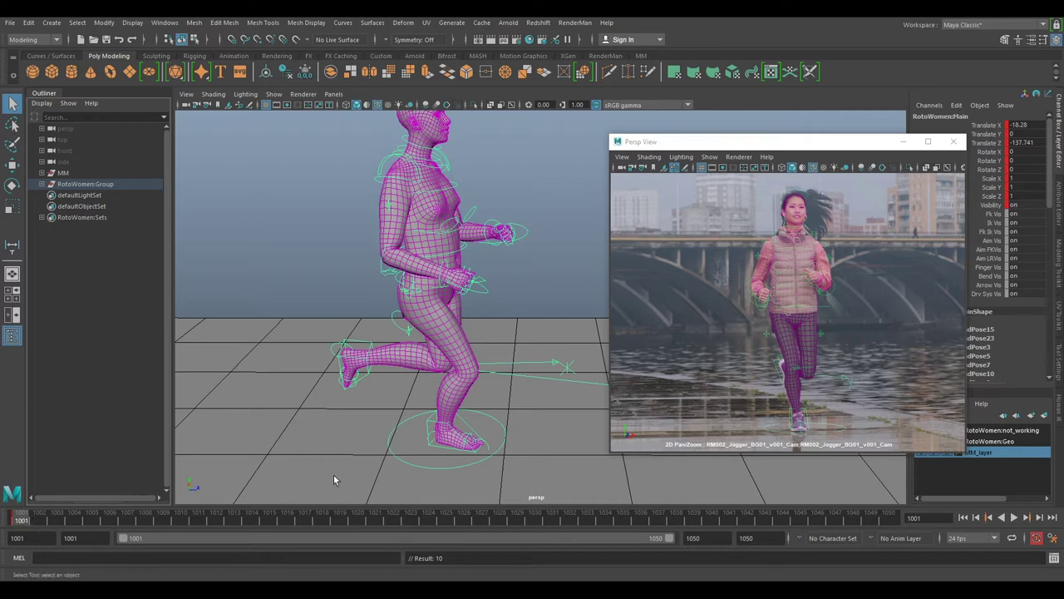
# Examine the right leg's IK control at frame 1005, then clear the selection
pyautogui.click(87, 515)
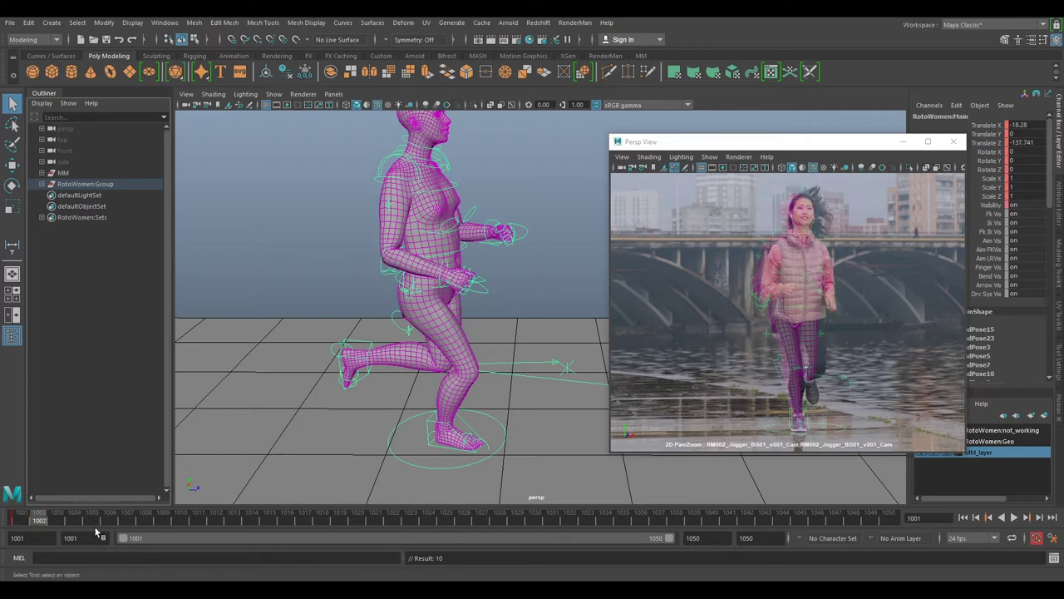
pyautogui.click(292, 234)
pyautogui.click(435, 464)
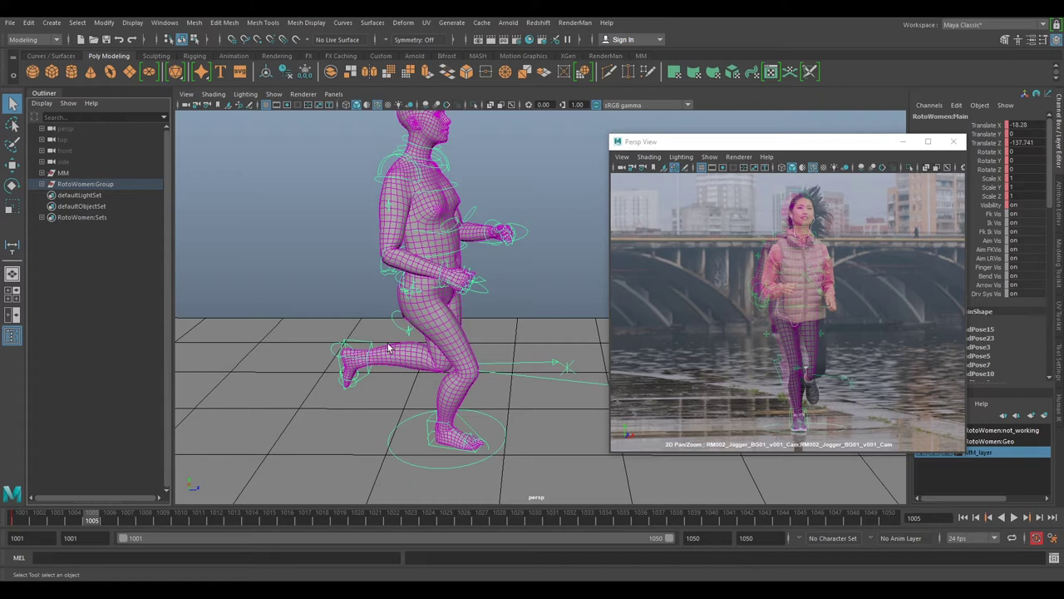
pyautogui.click(310, 287)
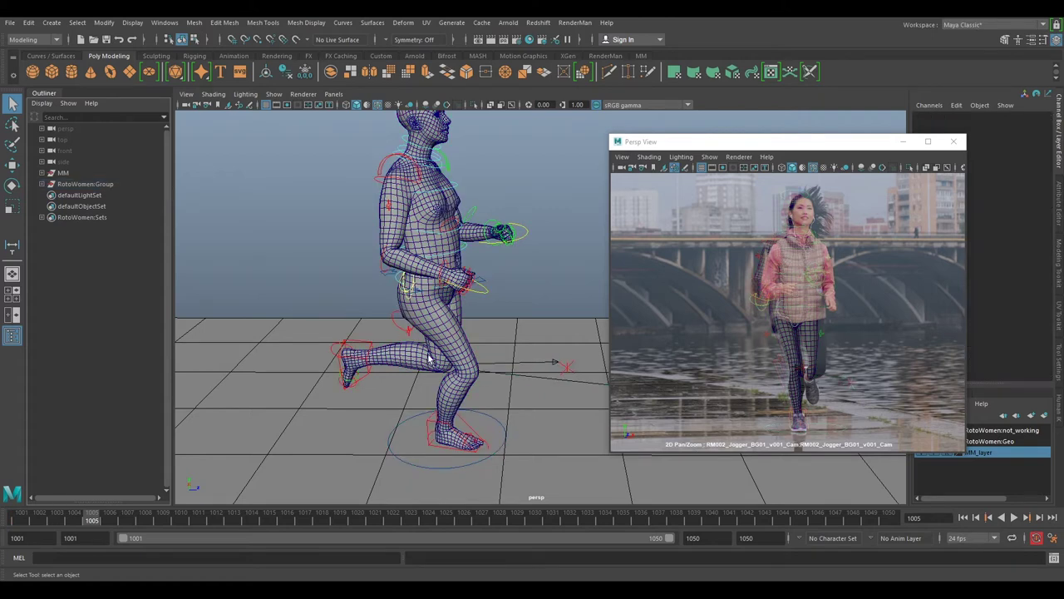
pyautogui.click(457, 439)
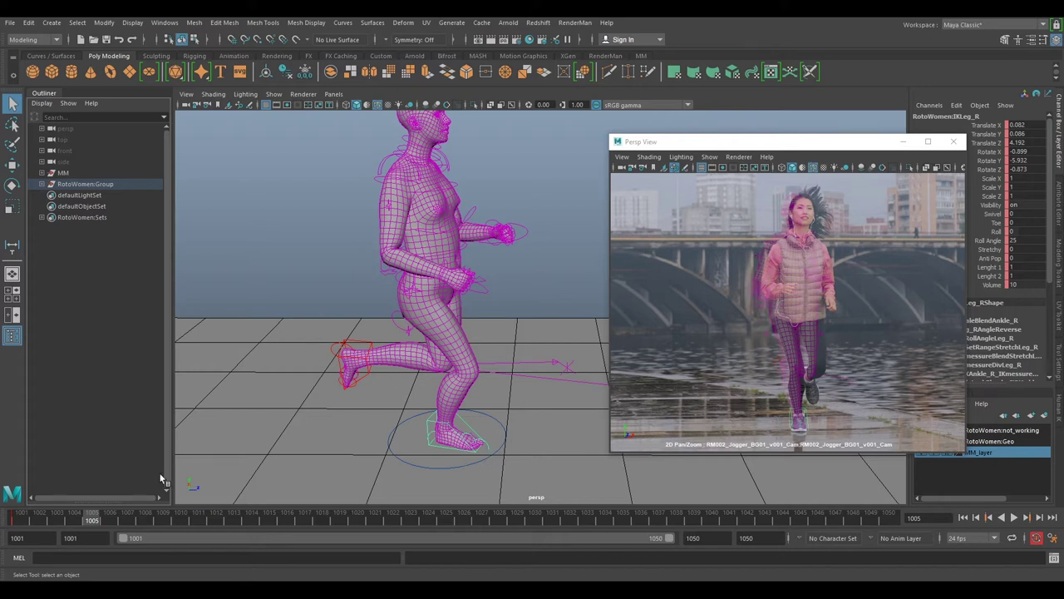
pyautogui.click(334, 268)
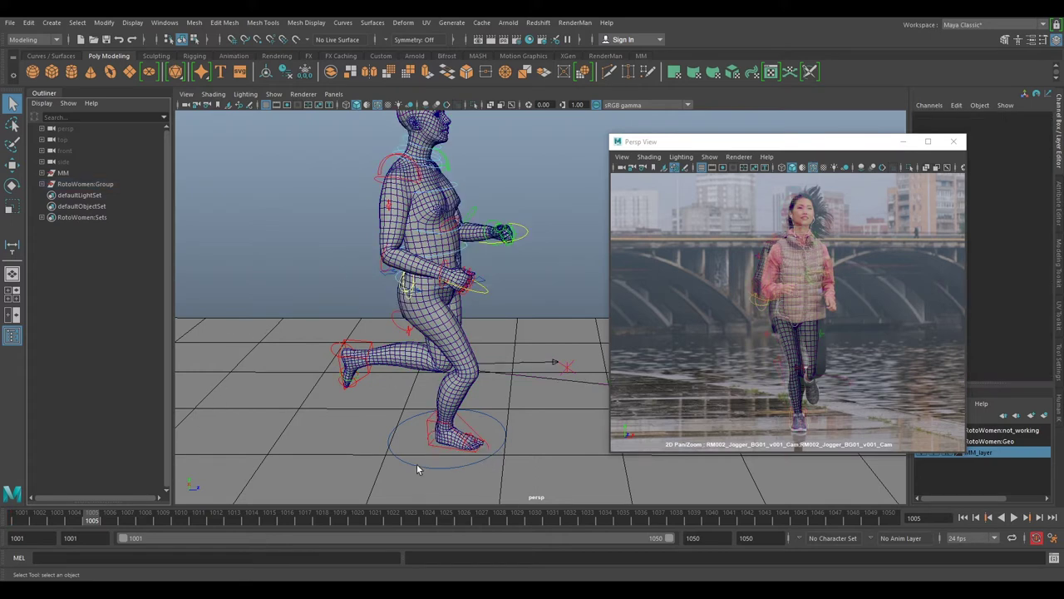
# Try animating the Main control forward, to about Translate Z 7 at frame 1021 and farther at frame 1039, and scrub the result
pyautogui.click(413, 469)
pyautogui.moveTo(97, 520); pyautogui.dragTo(378, 522)
pyautogui.press('w')
pyautogui.moveTo(447, 438); pyautogui.dragTo(400, 472)
pyautogui.moveTo(434, 506); pyautogui.dragTo(694, 518)
pyautogui.moveTo(514, 408); pyautogui.dragTo(640, 420)
pyautogui.click(657, 517)
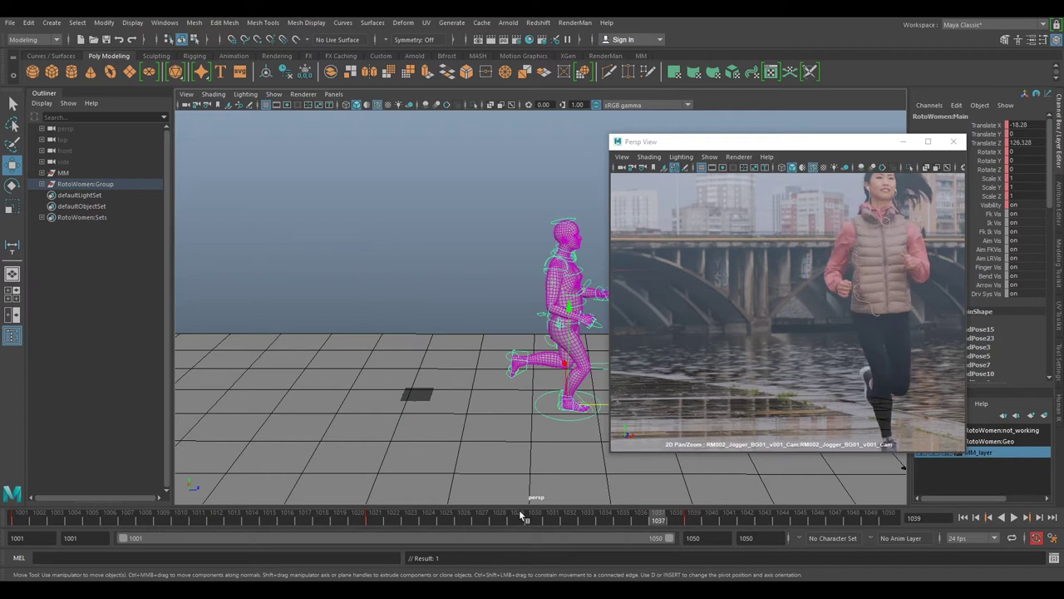
pyautogui.moveTo(521, 516); pyautogui.dragTo(56, 517)
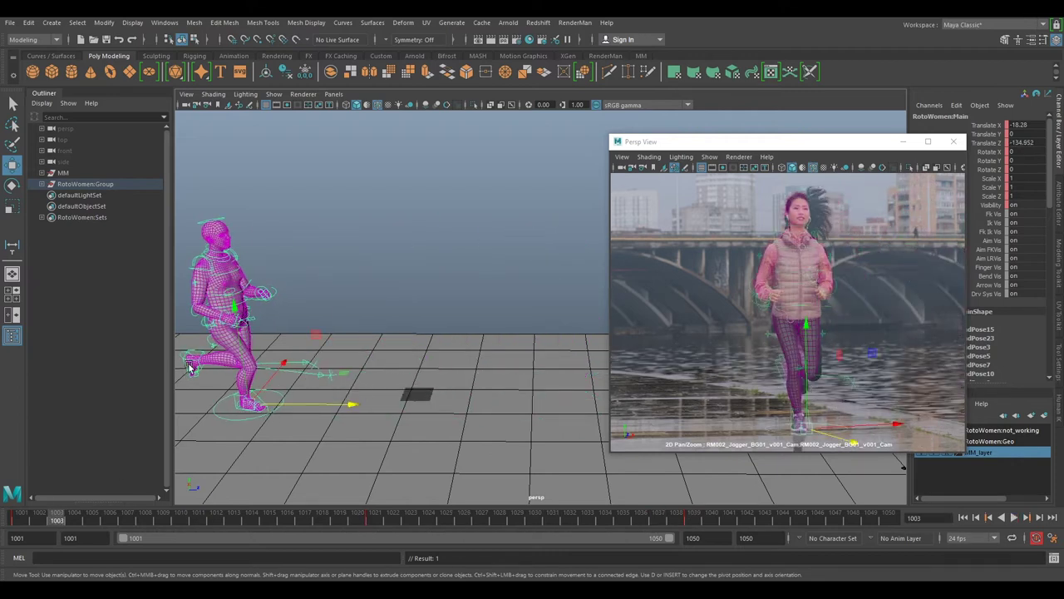
# Undo the forward moves of the Main control and return to frame 1001
pyautogui.hotkey('ctrl', 'z')
pyautogui.hotkey('ctrl', 'z')
pyautogui.hotkey('ctrl', 'z')
pyautogui.hotkey('ctrl', 'z')
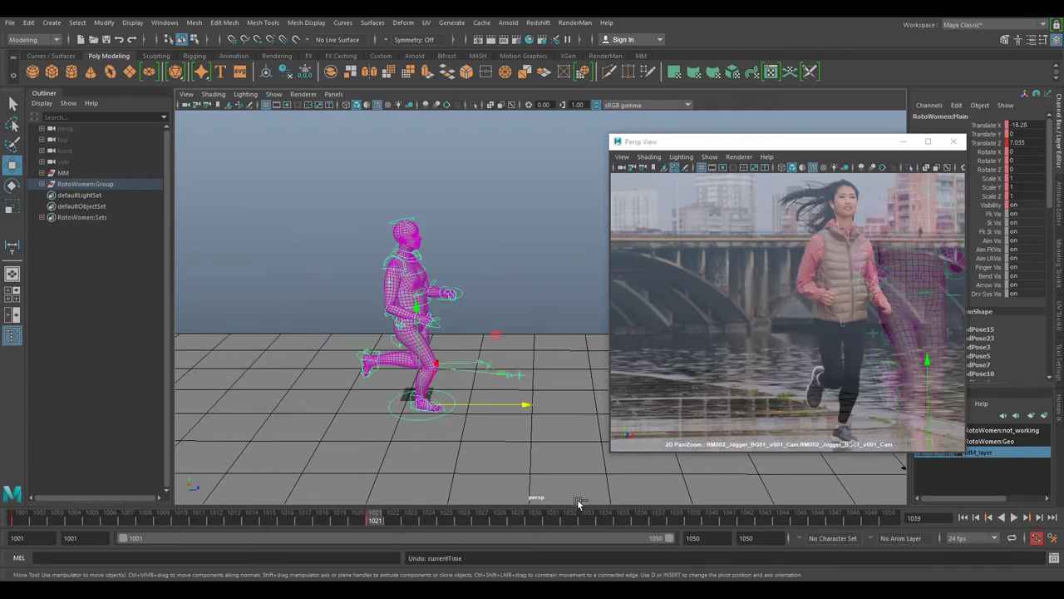
pyautogui.moveTo(332, 517); pyautogui.dragTo(19, 517)
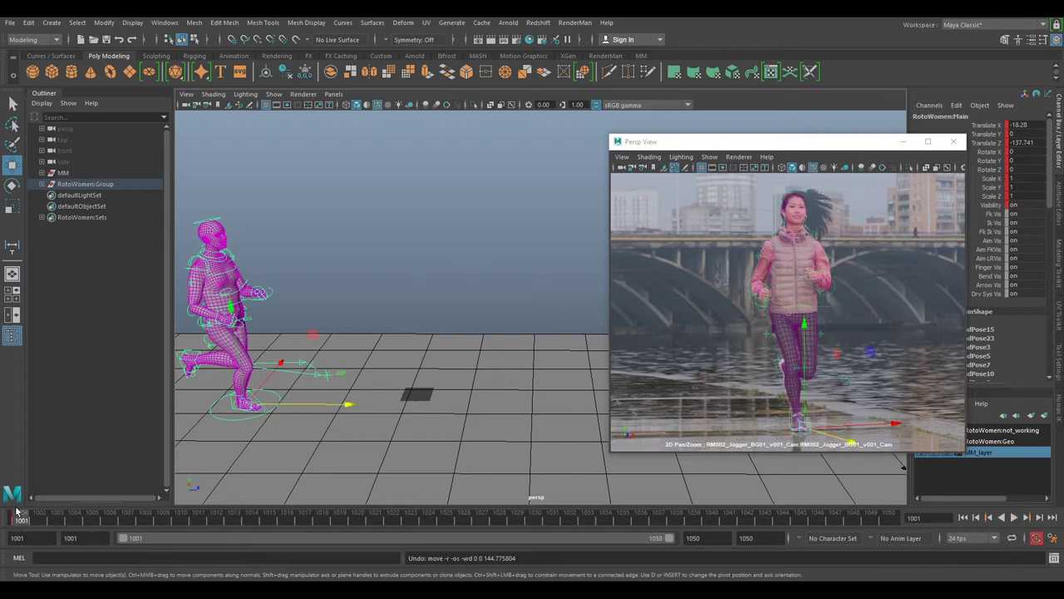
pyautogui.keyDown('alt'); pyautogui.moveTo(367, 366); pyautogui.dragTo(439, 351, button='middle'); pyautogui.keyUp('alt')
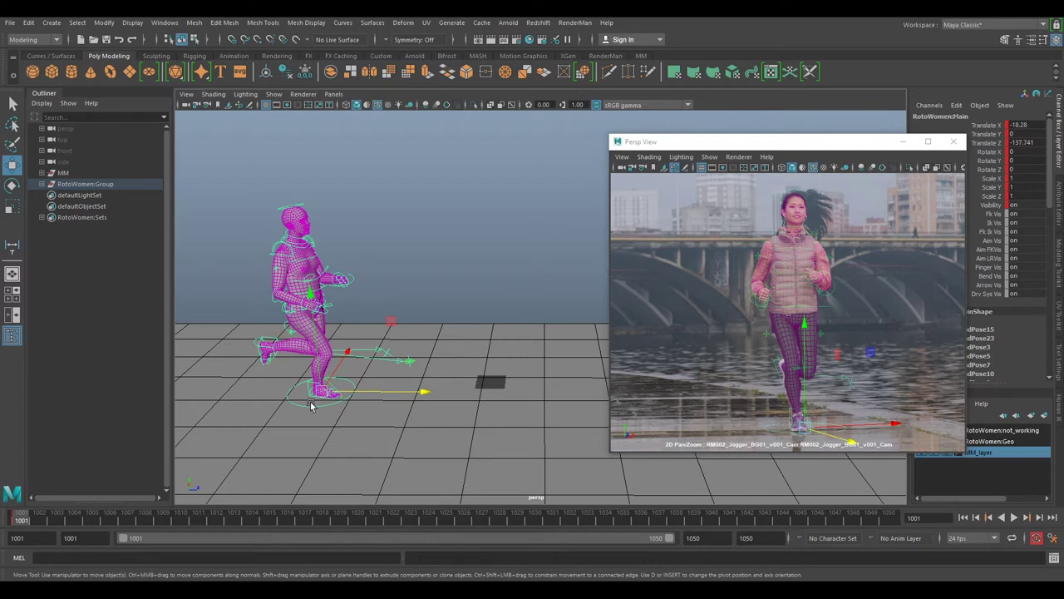
pyautogui.click(442, 260)
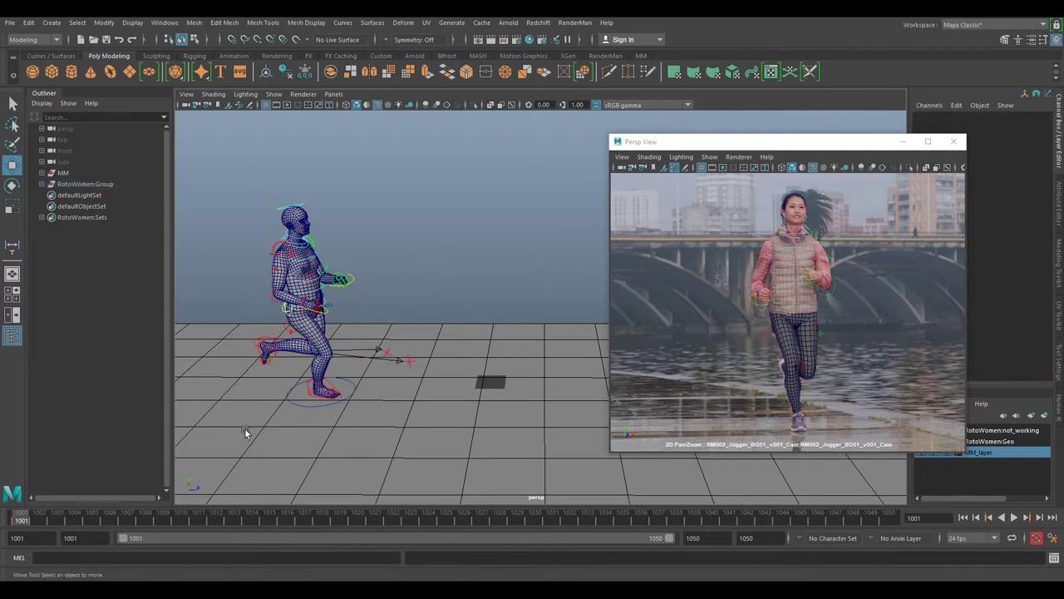
pyautogui.click(296, 402)
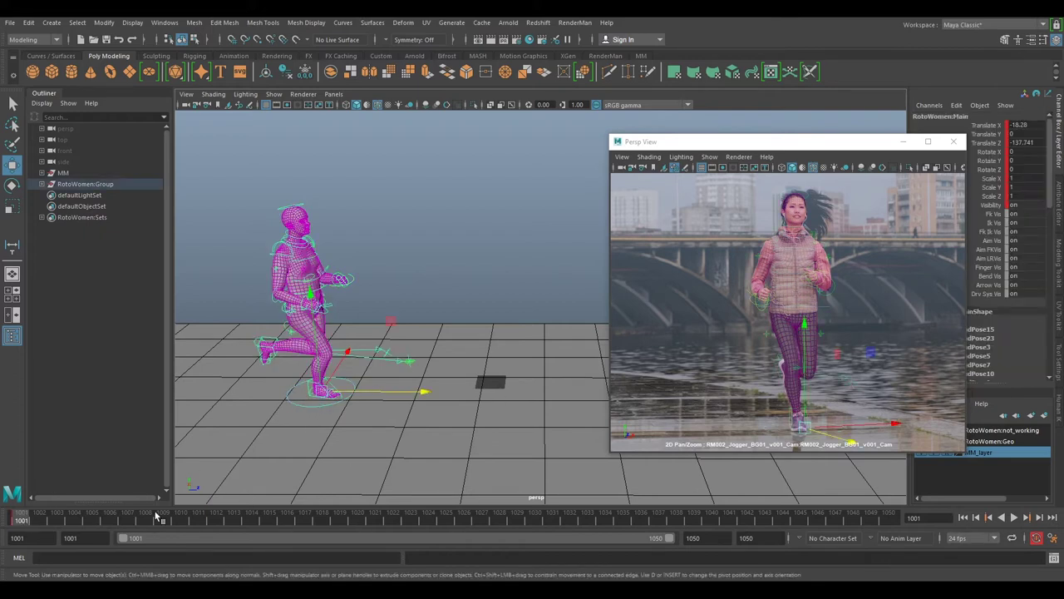
pyautogui.click(387, 263)
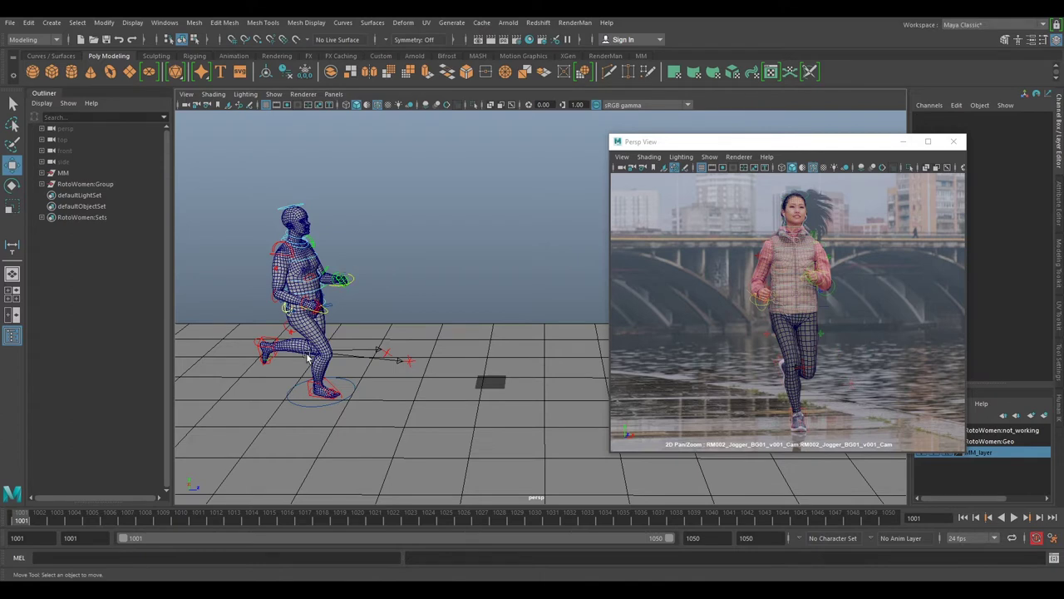
pyautogui.keyDown('alt'); pyautogui.moveTo(372, 314); pyautogui.dragTo(525, 259); pyautogui.keyUp('alt')
pyautogui.scroll(3, 520, 259)
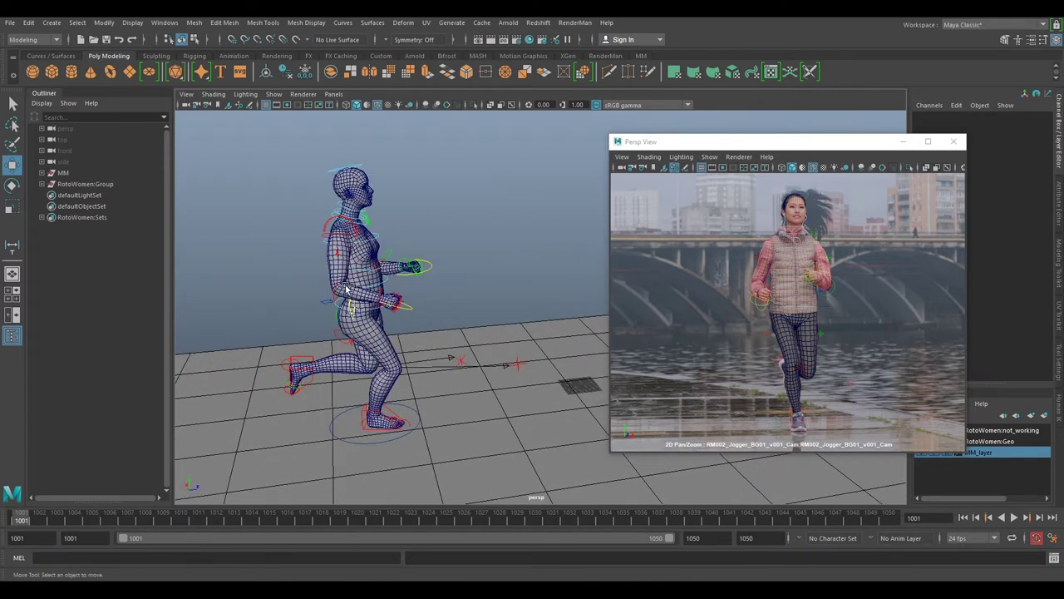
# Try shifting the RootX_M body control backward to about Translate Z -14.6 at frame 1001, then undo the move
pyautogui.click(325, 303)
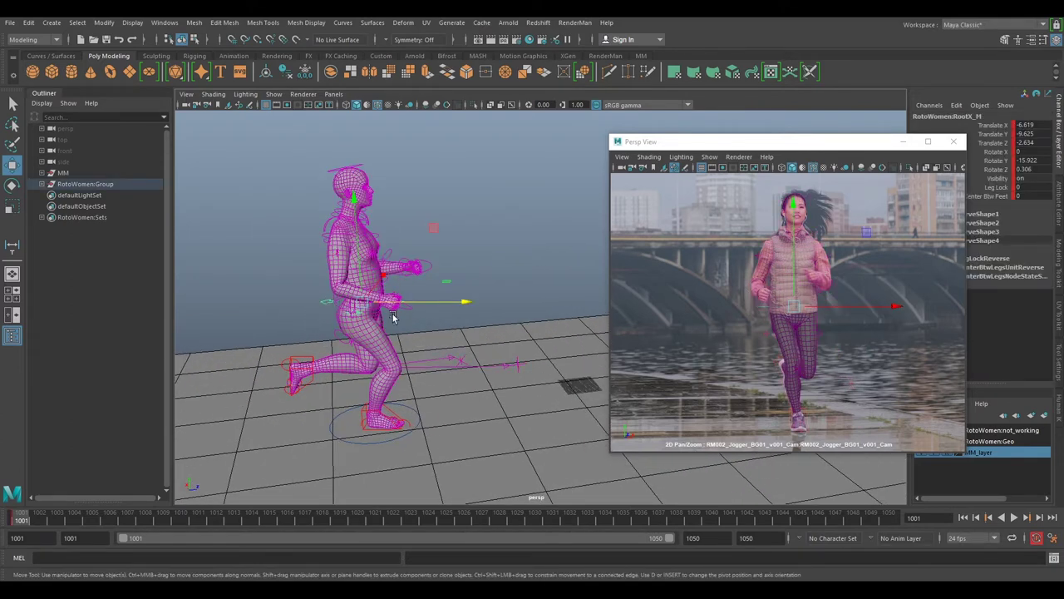
pyautogui.moveTo(403, 304); pyautogui.dragTo(376, 339)
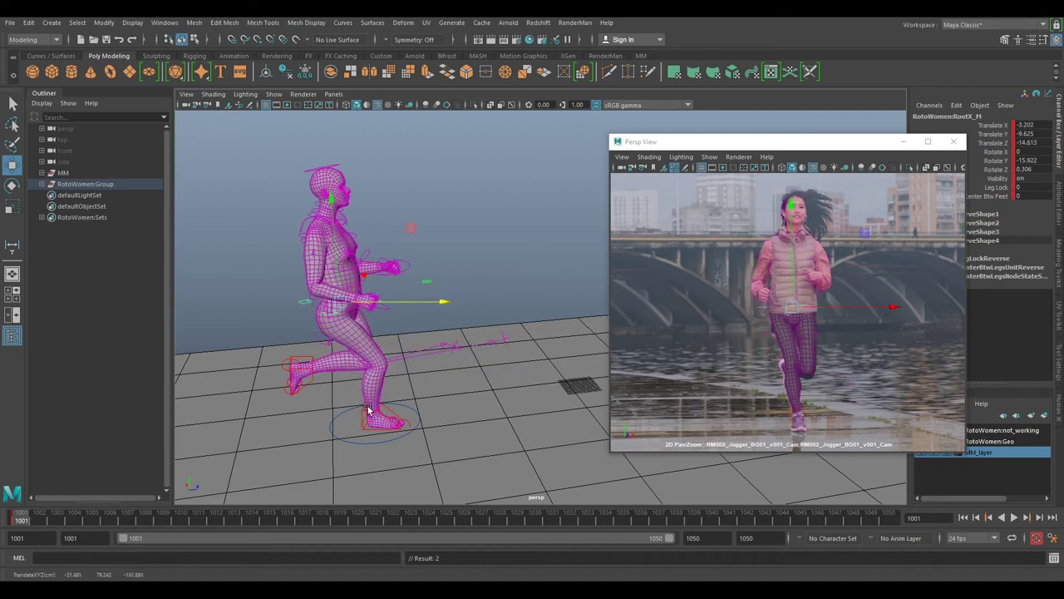
pyautogui.hotkey('ctrl', 'z')
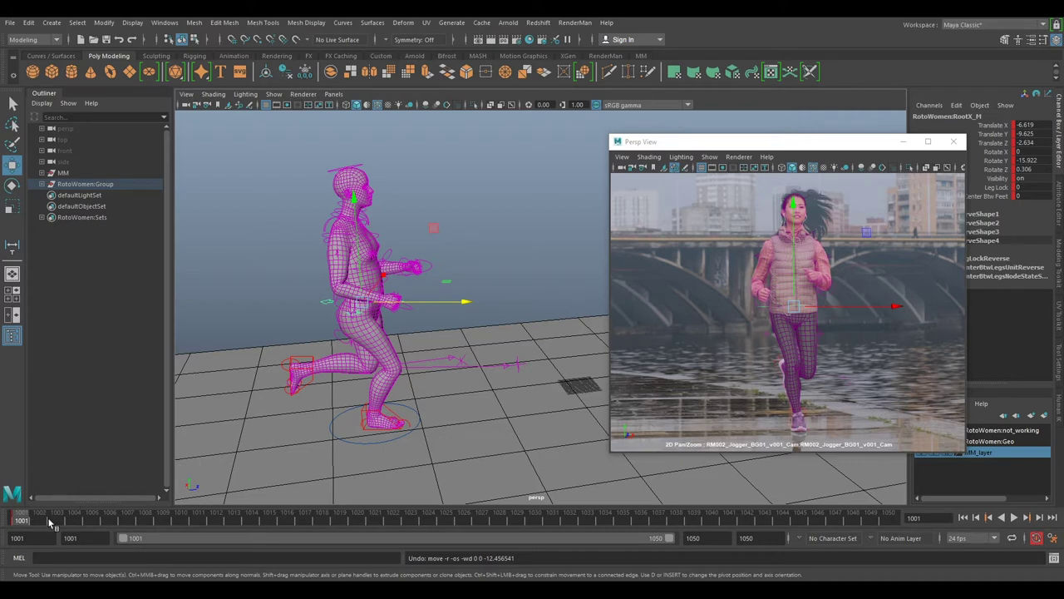
# Move the Main control forward to about Translate Z -110 at frame 1009 so the rig lines up with the jogger
pyautogui.hotkey('alt', 'v')
pyautogui.hotkey('alt', 'v')
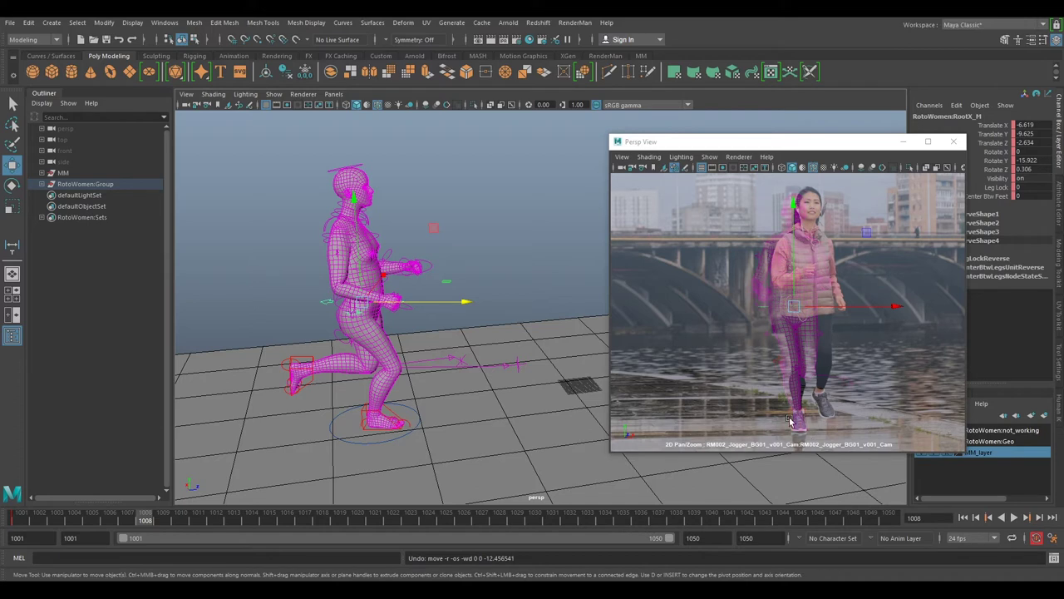
pyautogui.click(381, 442)
pyautogui.click(57, 517)
pyautogui.hotkey('alt', 'v')
pyautogui.hotkey('alt', 'v')
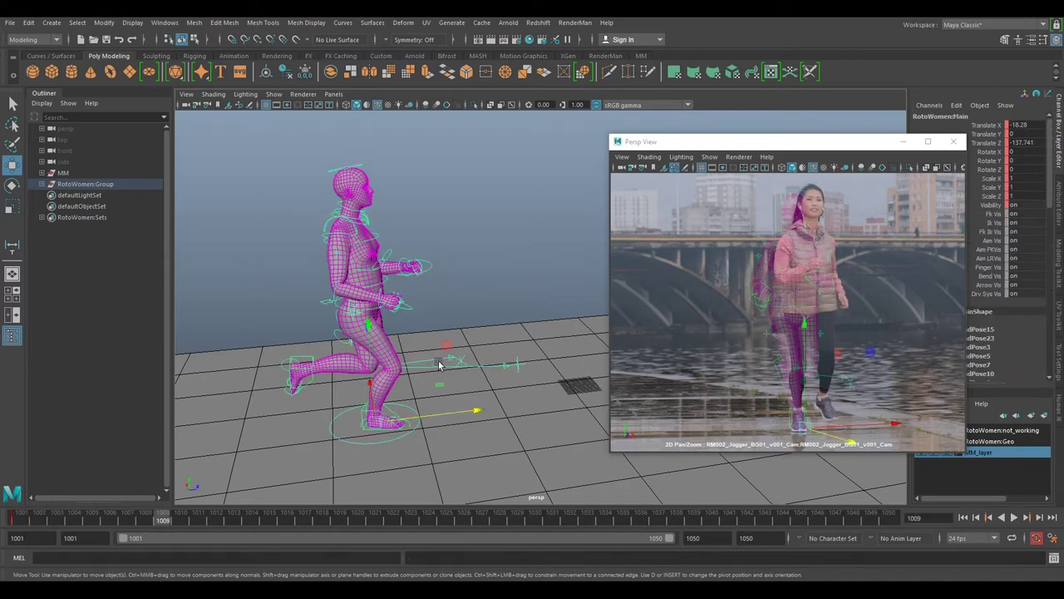
pyautogui.moveTo(435, 419); pyautogui.dragTo(494, 418)
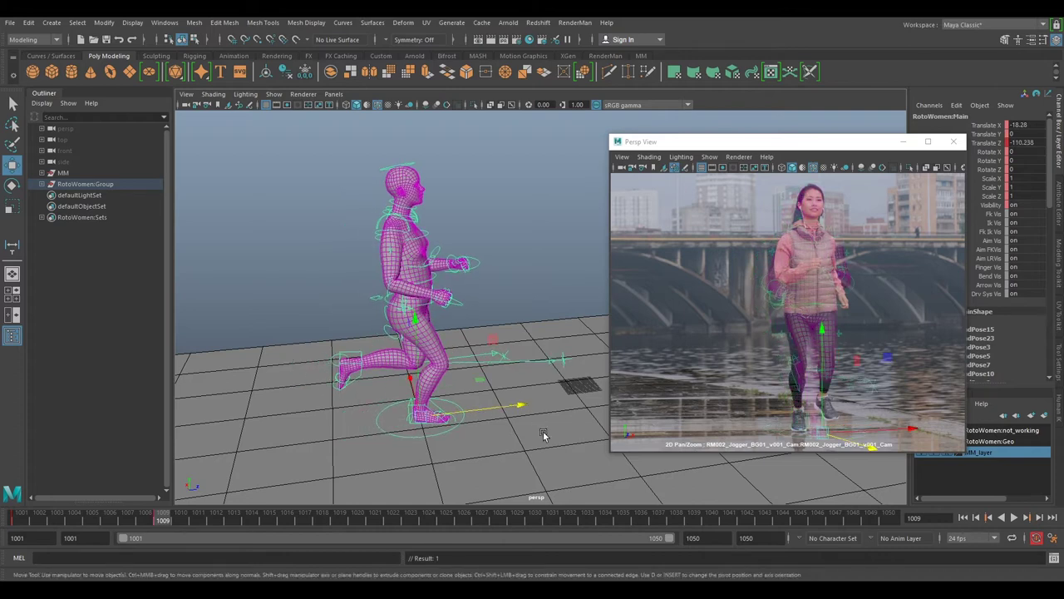
# Undo the Main control's forward move at frame 1009 and go back to frame 1001
pyautogui.click(408, 413)
pyautogui.moveTo(410, 413); pyautogui.dragTo(417, 410)
pyautogui.hotkey('ctrl', 'z')
pyautogui.hotkey('ctrl', 'z')
pyautogui.hotkey('ctrl', 'z')
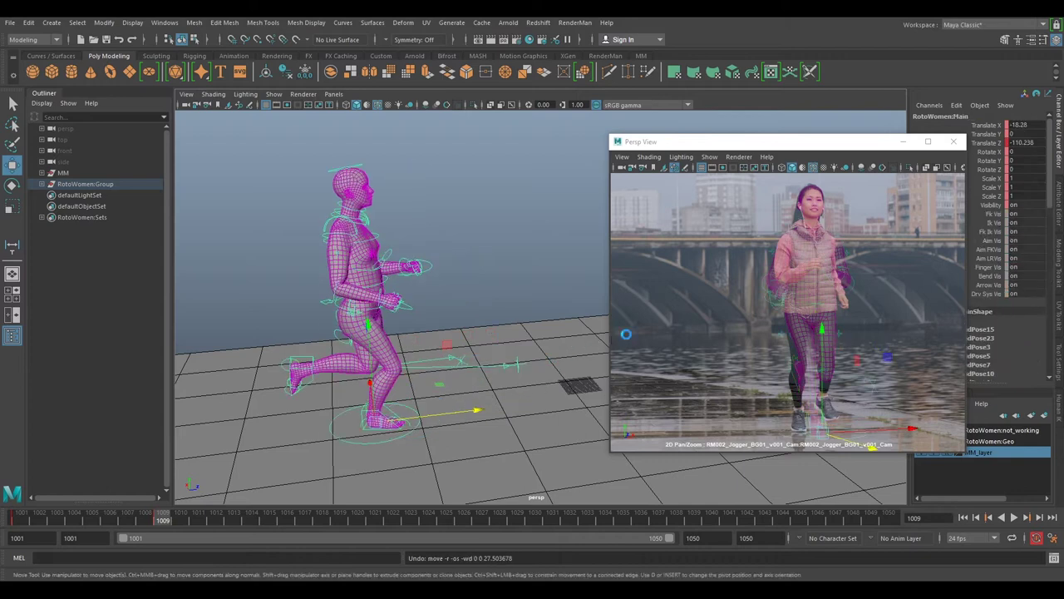
pyautogui.moveTo(130, 524); pyautogui.dragTo(14, 507)
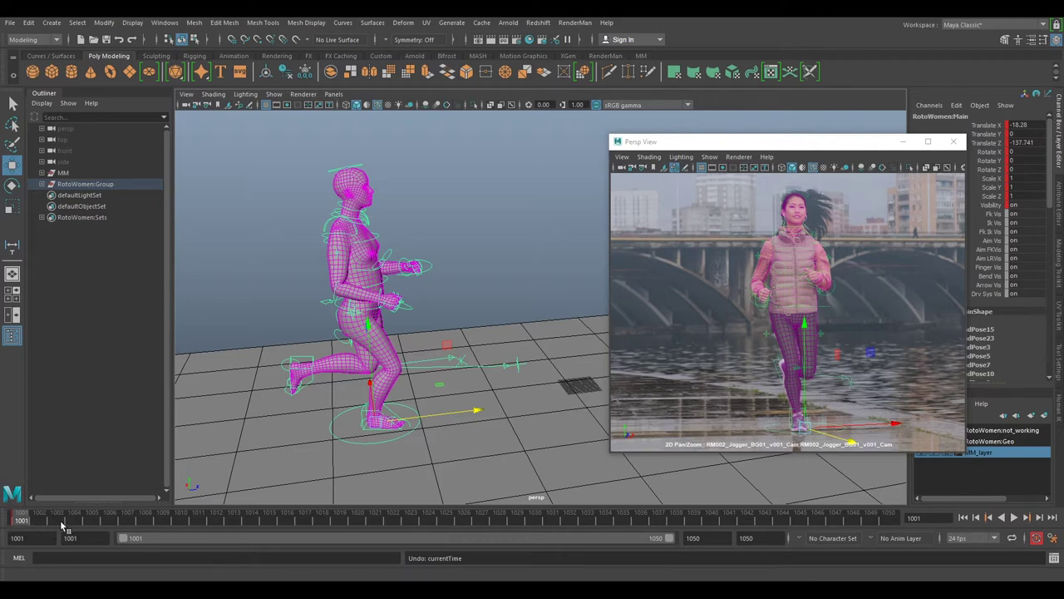
# Deselect the Main control, select the RootX_M body control at frame 1001, and advance to frame 1020
pyautogui.moveTo(33, 518); pyautogui.dragTo(53, 527)
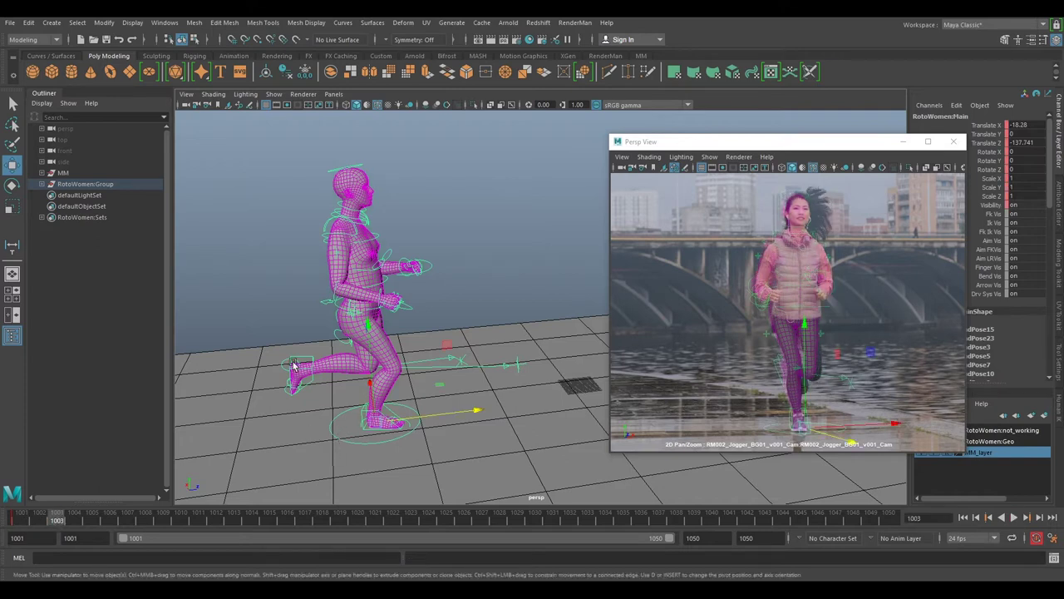
pyautogui.click(258, 307)
pyautogui.moveTo(35, 521); pyautogui.dragTo(21, 519)
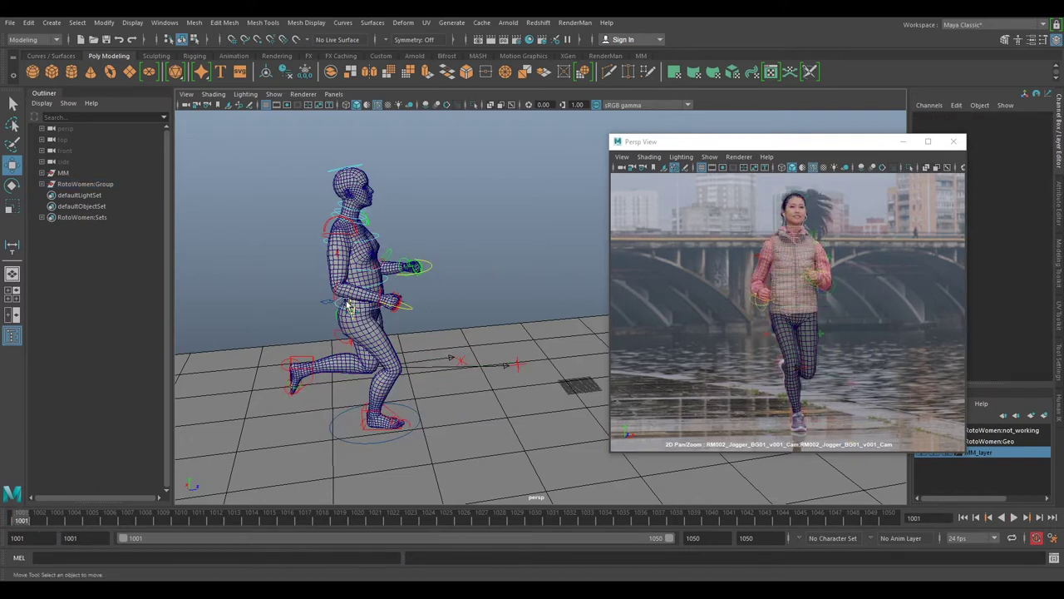
pyautogui.click(325, 306)
pyautogui.moveTo(34, 521); pyautogui.dragTo(353, 521)
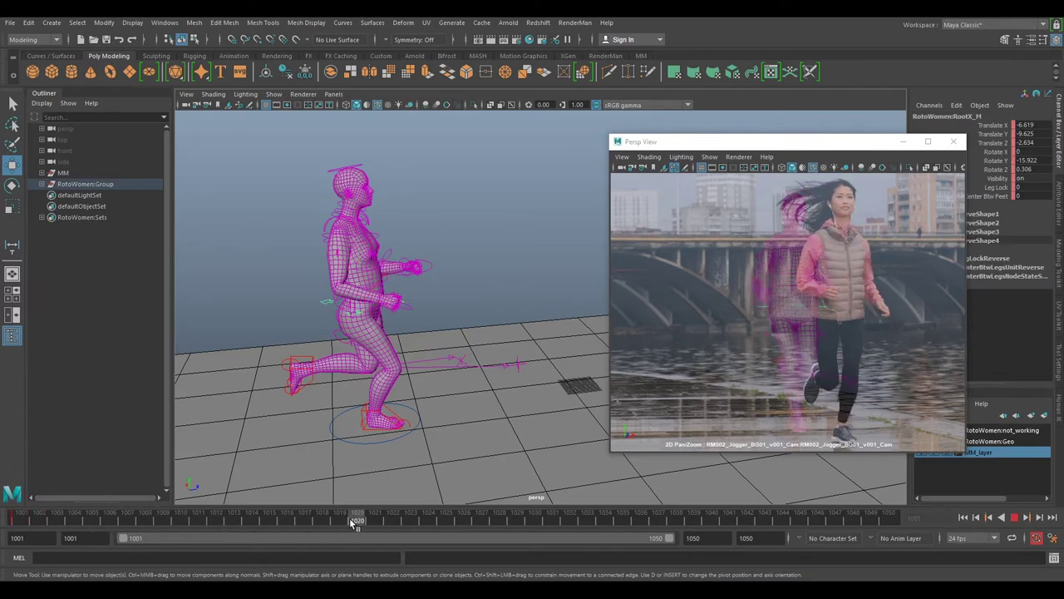
# Add both IK foot controls to the RootX_M selection at frame 1020
pyautogui.keyDown('alt'); pyautogui.moveTo(474, 297); pyautogui.dragTo(464, 330); pyautogui.keyUp('alt')
pyautogui.click(372, 412)
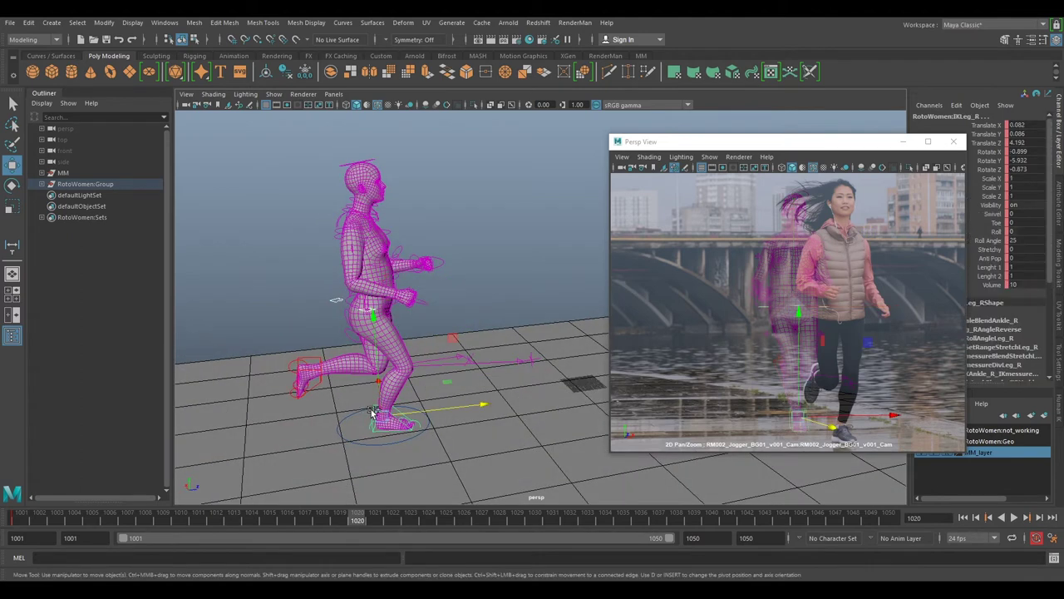
pyautogui.keyDown('shift'); pyautogui.click(315, 357); pyautogui.keyUp('shift')
pyautogui.moveTo(379, 365); pyautogui.dragTo(379, 365)
pyautogui.hotkey('ctrl', 'z')
pyautogui.keyDown('alt'); pyautogui.moveTo(498, 263); pyautogui.dragTo(487, 287); pyautogui.keyUp('alt')
# Shift the torn-off camera view clear of the Move tool settings and set the axis orientation to World
pyautogui.doubleClick(15, 167)
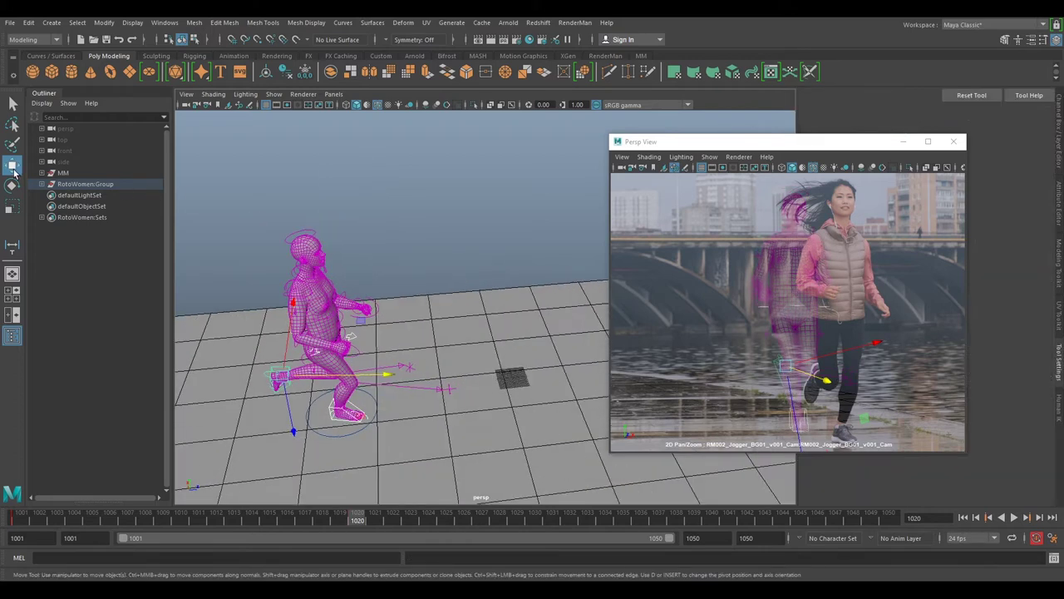
pyautogui.moveTo(771, 148); pyautogui.dragTo(609, 132)
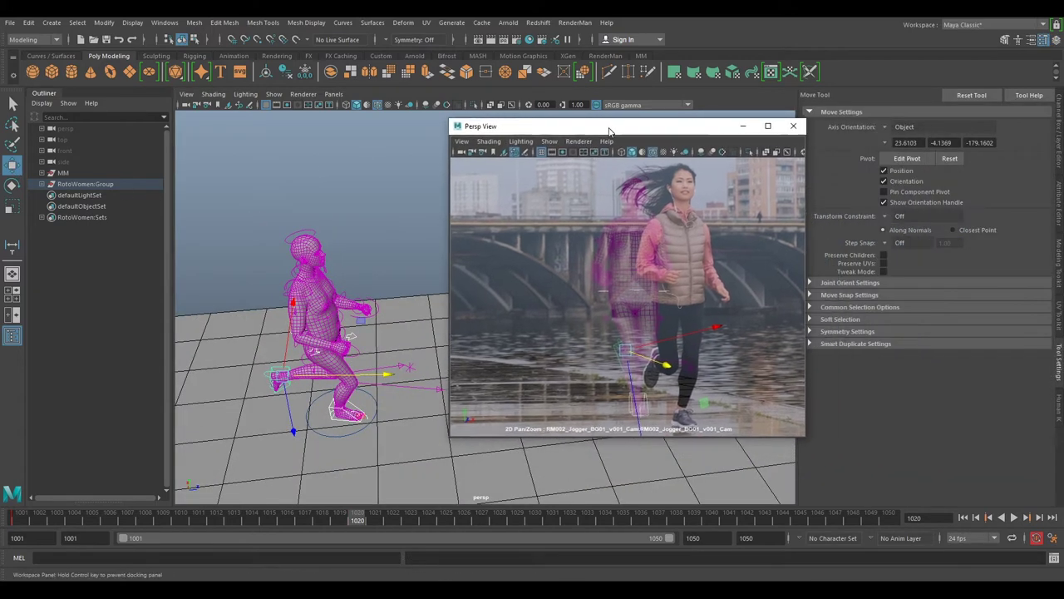
pyautogui.click(886, 128)
pyautogui.click(909, 142)
# Move the body and both foot controls forward together at frame 1020 until the rig lines up with the jogger
pyautogui.keyDown('alt'); pyautogui.moveTo(408, 304); pyautogui.dragTo(428, 326); pyautogui.keyUp('alt')
pyautogui.click(738, 356)
pyautogui.moveTo(724, 340); pyautogui.dragTo(701, 302, button='middle')
pyautogui.moveTo(701, 302); pyautogui.dragTo(746, 387, button='right')
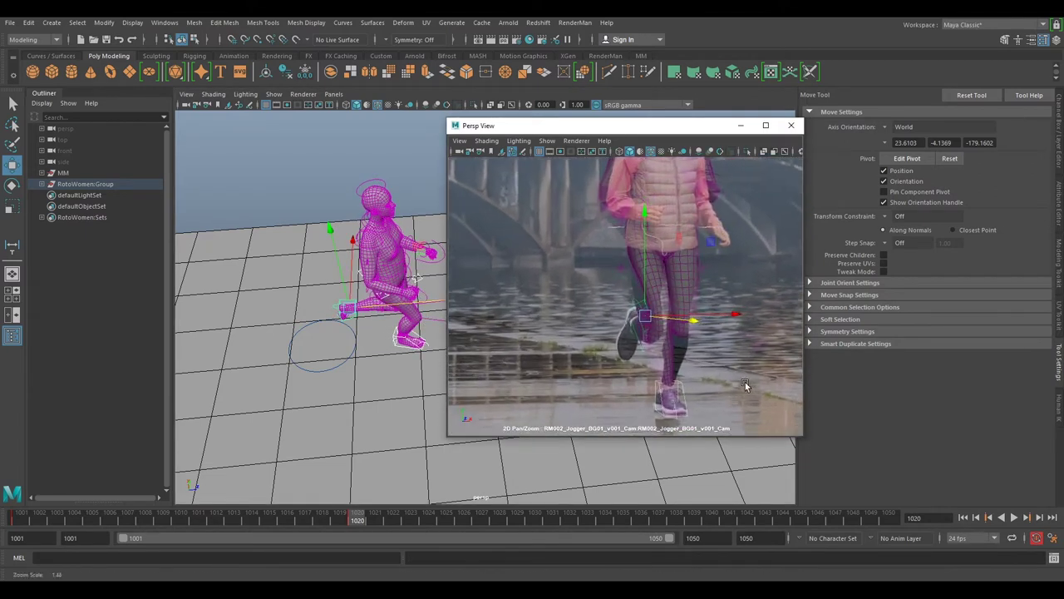
pyautogui.moveTo(717, 351); pyautogui.dragTo(692, 346, button='middle')
pyautogui.scroll(2, 691, 346)
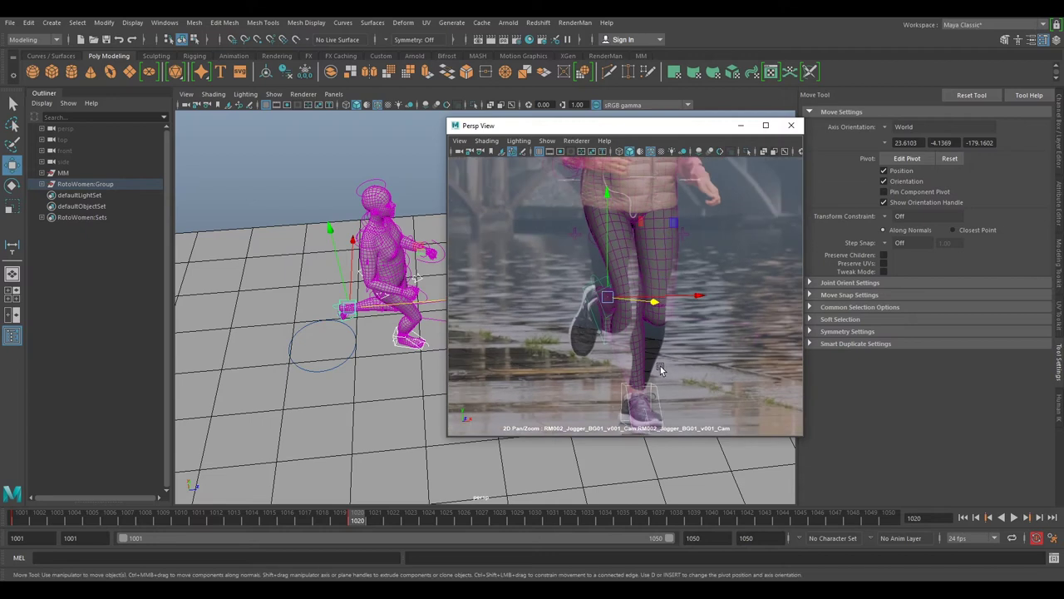
pyautogui.scroll(1, 656, 335)
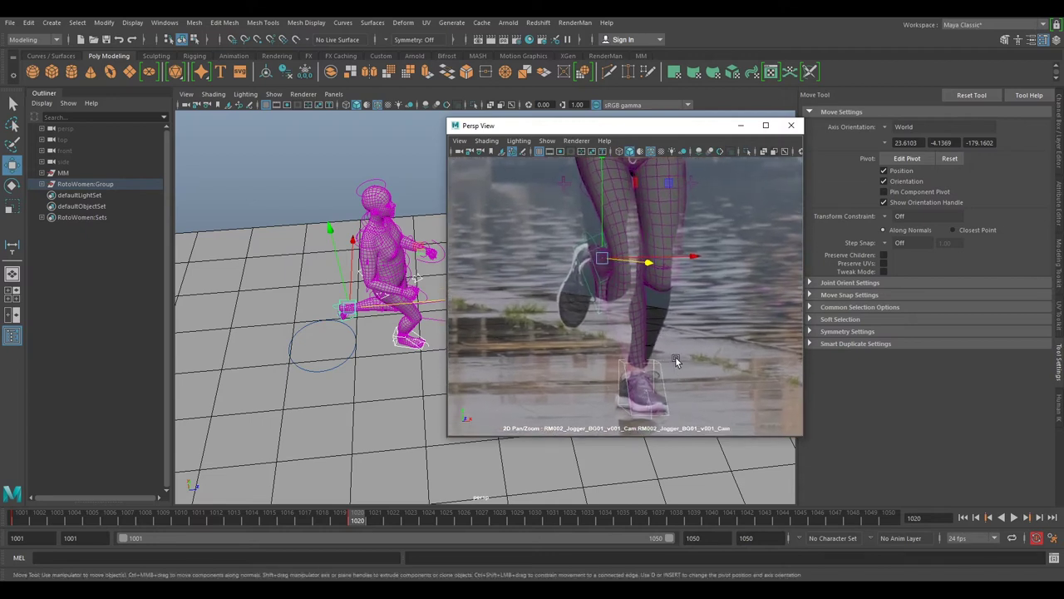
pyautogui.scroll(-6, 672, 355)
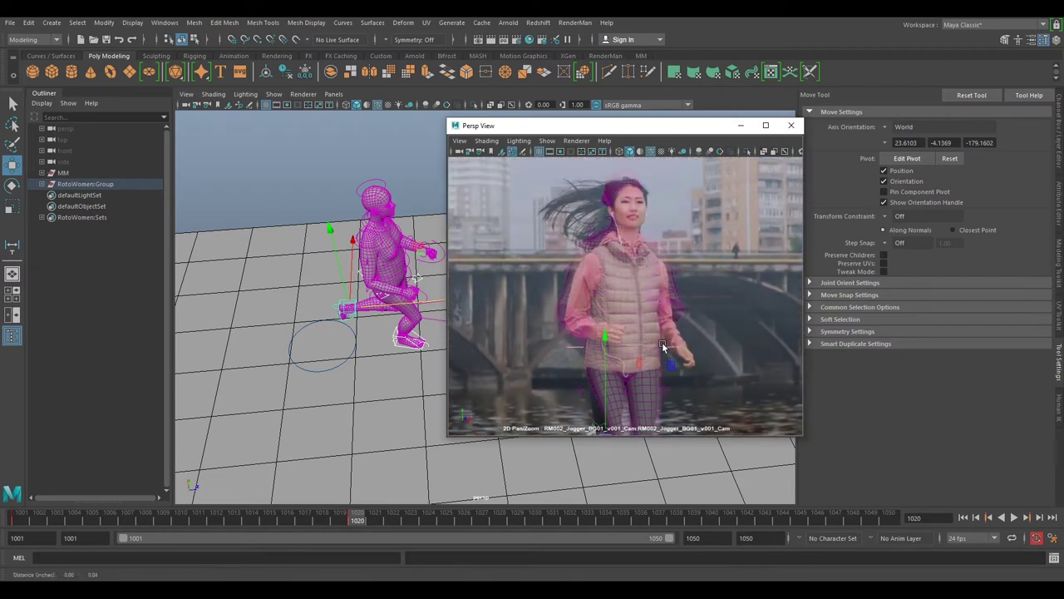
pyautogui.moveTo(663, 346); pyautogui.dragTo(668, 278, button='middle')
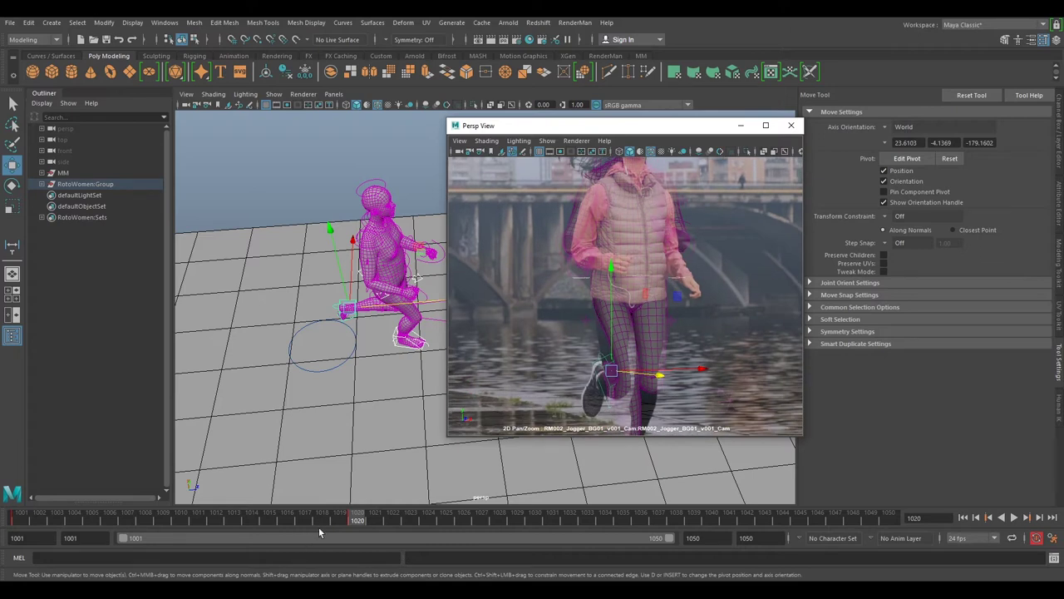
pyautogui.scroll(-4, 599, 349)
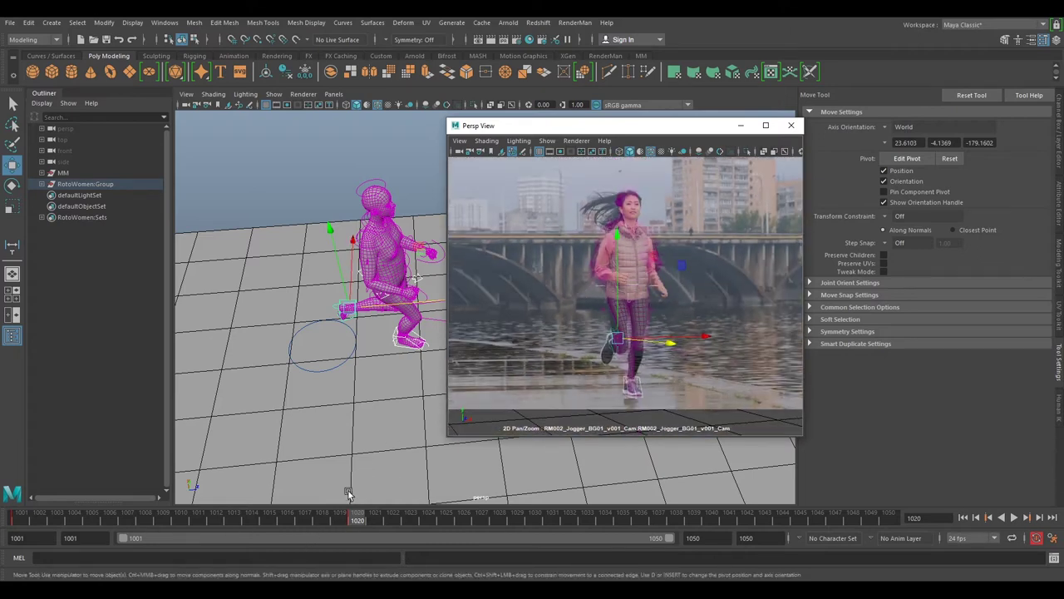
# Play and scrub between frames 1001 and 1020 to check how the rig follows the jogger in the camera view
pyautogui.moveTo(340, 519); pyautogui.dragTo(2, 525)
pyautogui.hotkey('alt', 'v')
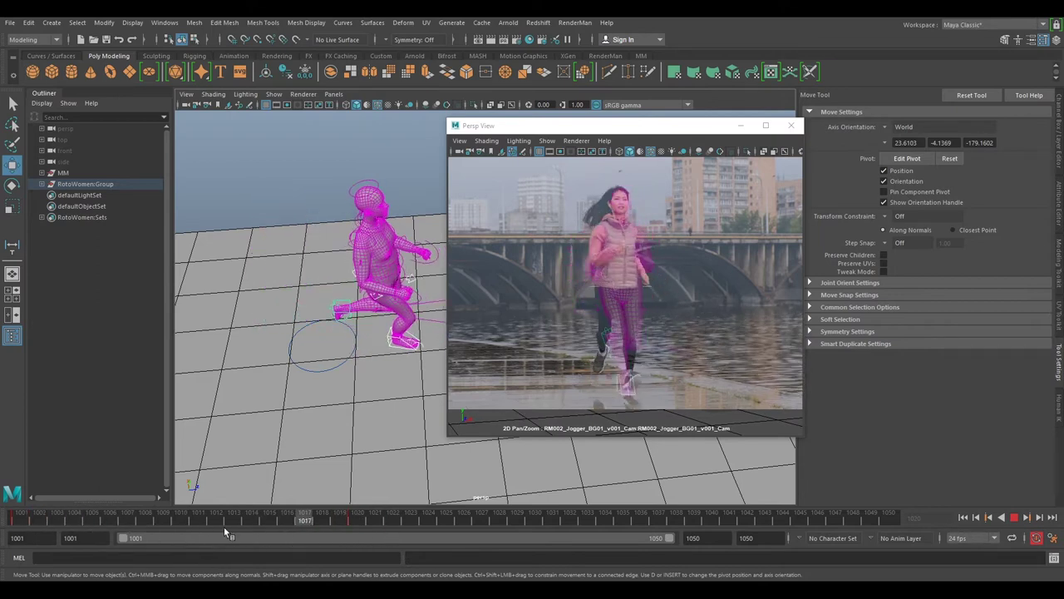
pyautogui.moveTo(166, 522); pyautogui.dragTo(375, 522)
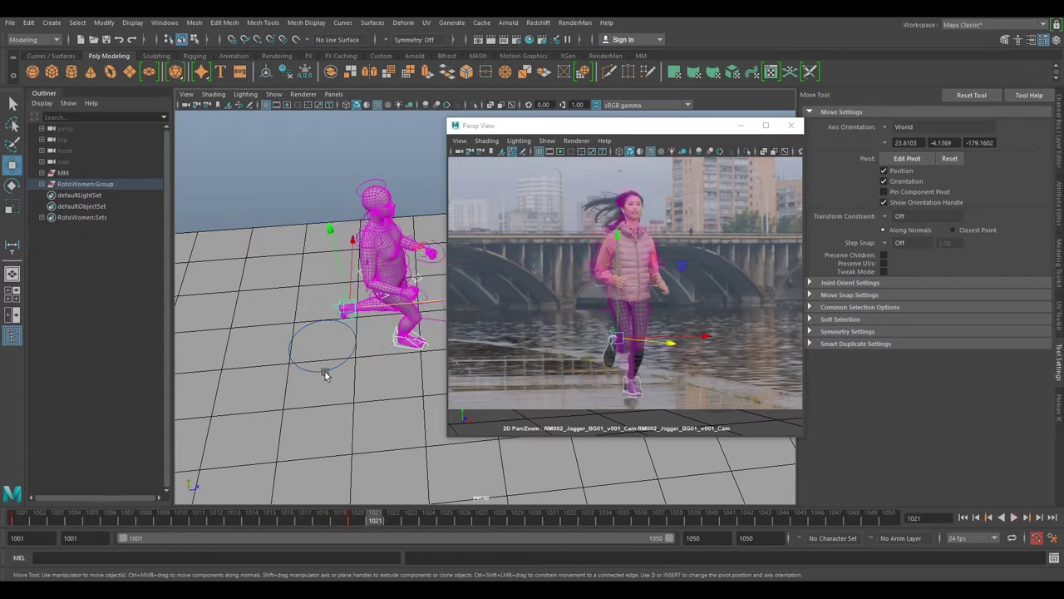
pyautogui.moveTo(328, 524); pyautogui.dragTo(90, 520)
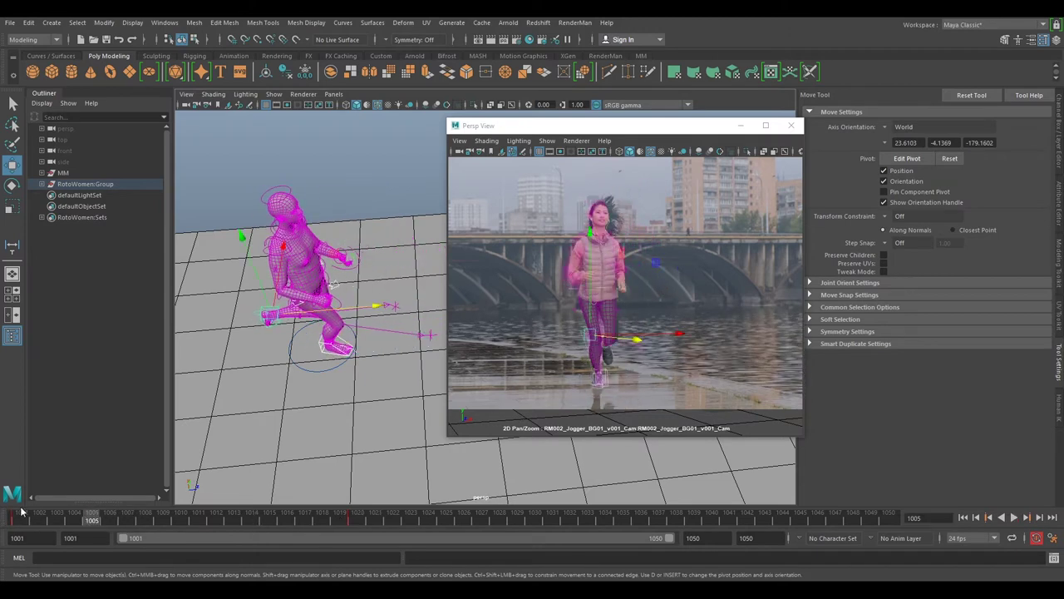
pyautogui.moveTo(11, 520); pyautogui.dragTo(7, 519)
pyautogui.hotkey('alt', 'v')
pyautogui.moveTo(149, 519); pyautogui.dragTo(199, 522)
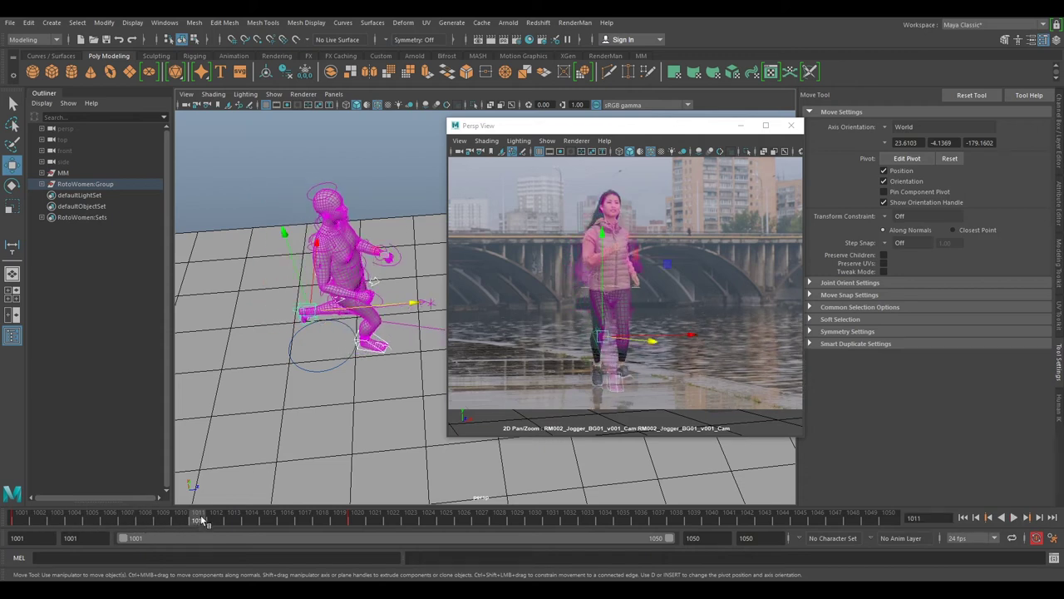
pyautogui.press('.')
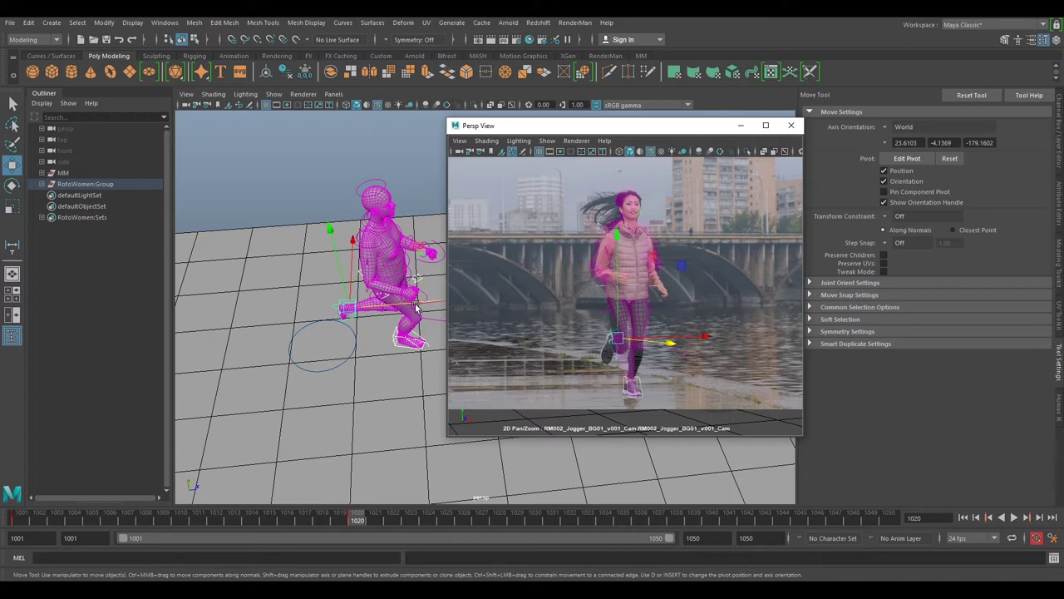
# Nudge the body and foot controls slightly backward in depth at frame 1020 to match the jogger's size
pyautogui.keyDown('alt'); pyautogui.moveTo(408, 327); pyautogui.dragTo(474, 316); pyautogui.keyUp('alt')
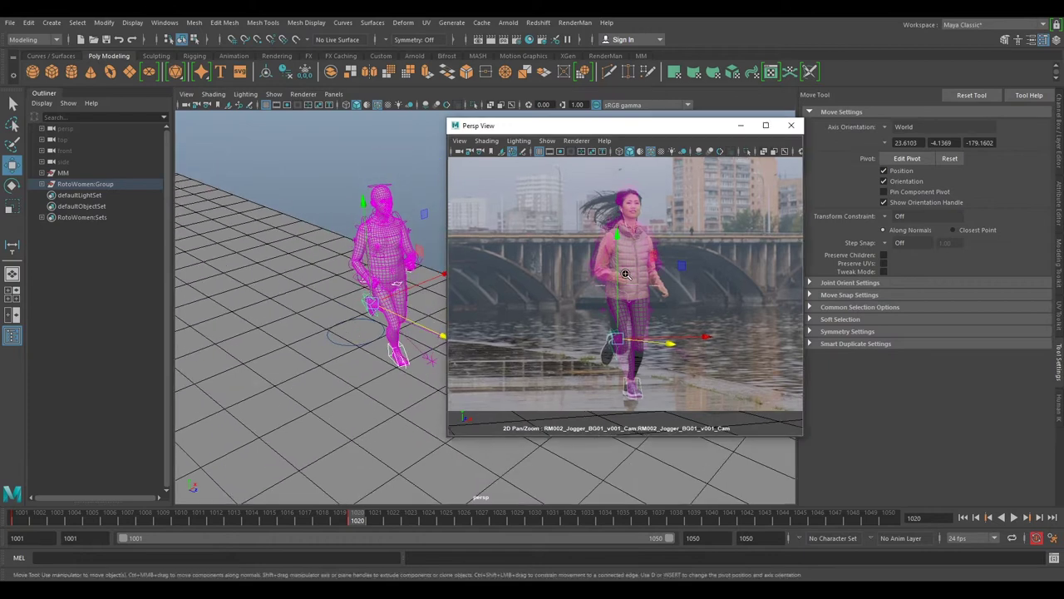
pyautogui.moveTo(625, 274); pyautogui.dragTo(718, 322, button='right')
pyautogui.moveTo(702, 280)
pyautogui.mouseDown(button='middle')
pyautogui.moveTo(705, 317)
pyautogui.moveTo(707, 271)
pyautogui.mouseUp(button='middle')
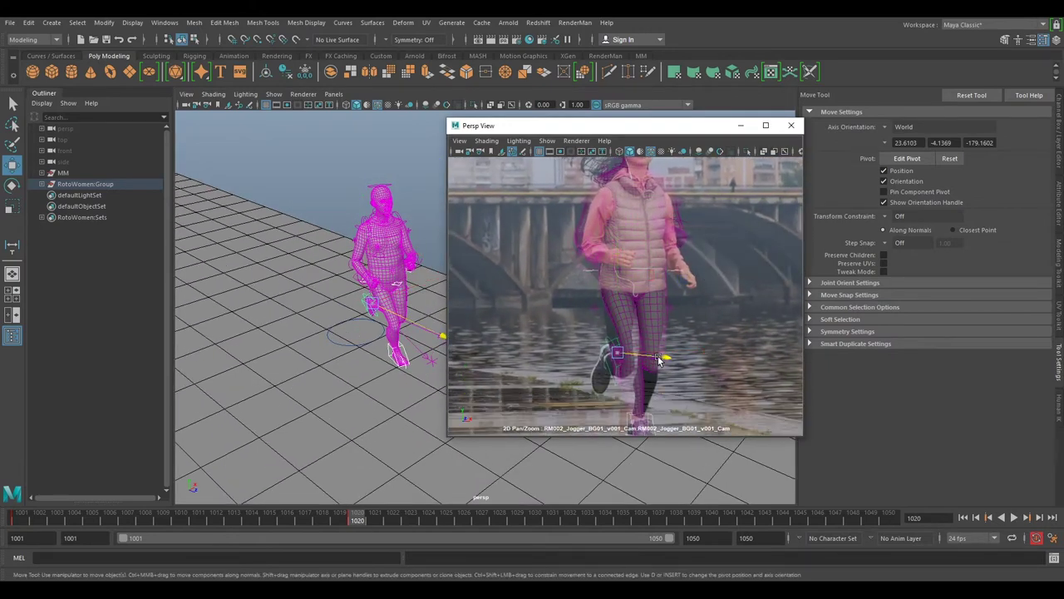
pyautogui.moveTo(659, 359); pyautogui.dragTo(655, 358)
pyautogui.moveTo(700, 354); pyautogui.dragTo(673, 304, button='right')
pyautogui.moveTo(673, 304); pyautogui.dragTo(692, 277, button='middle')
pyautogui.moveTo(674, 330); pyautogui.dragTo(725, 371, button='right')
pyautogui.click(701, 286)
pyautogui.hotkey('ctrl', 'z')
# Refine the depth of the body and foot controls at frame 1020 against the jogger's legs and planted shoe
pyautogui.moveTo(689, 315); pyautogui.dragTo(673, 241, button='middle')
pyautogui.moveTo(674, 278); pyautogui.dragTo(722, 334, button='right')
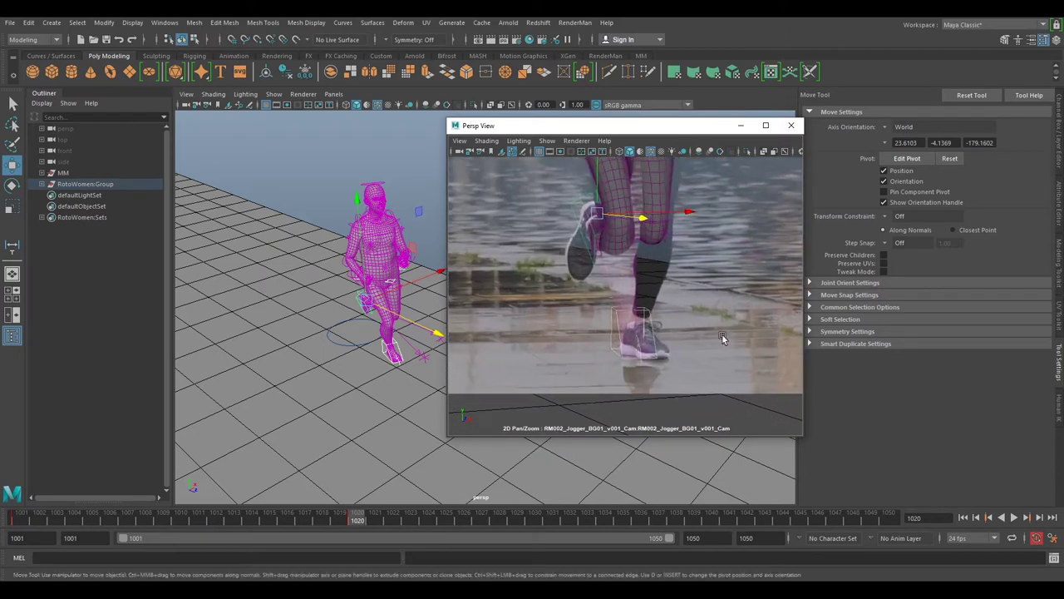
pyautogui.moveTo(722, 333); pyautogui.dragTo(670, 296)
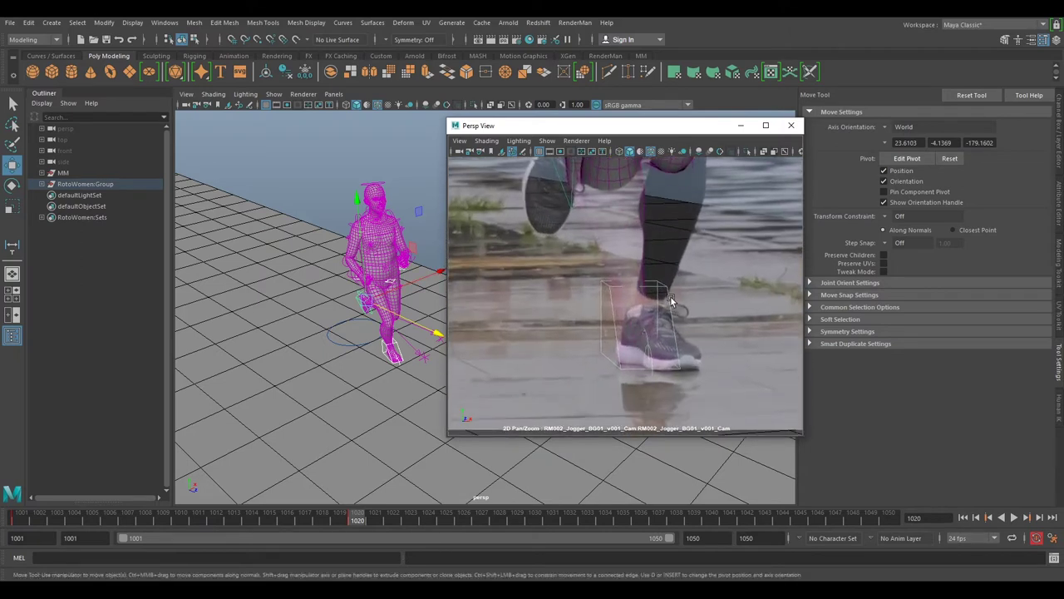
pyautogui.moveTo(670, 296); pyautogui.dragTo(637, 391, button='middle')
pyautogui.moveTo(675, 359); pyautogui.dragTo(584, 297, button='right')
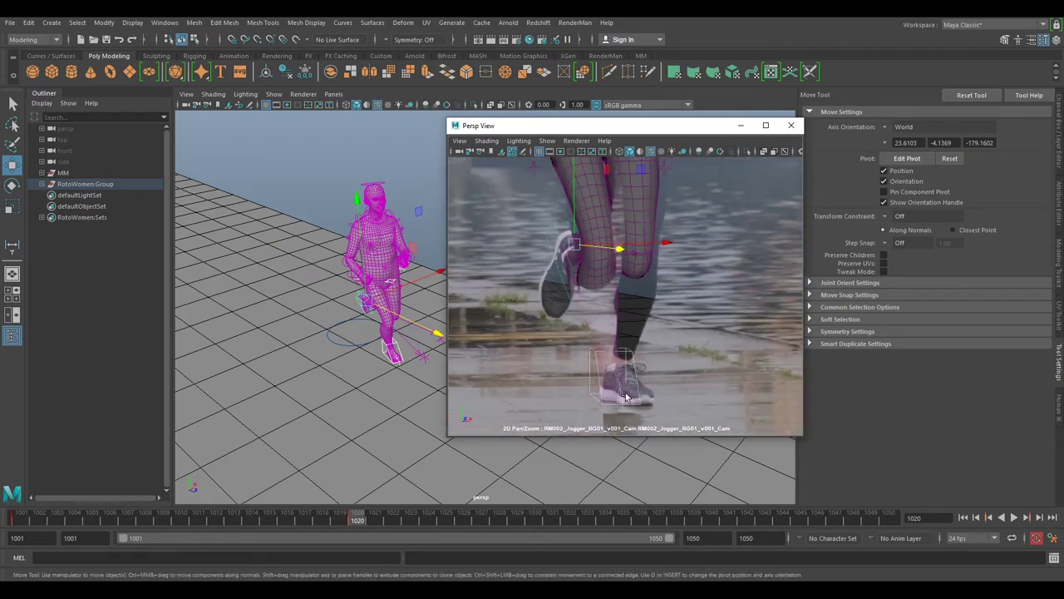
pyautogui.moveTo(640, 243); pyautogui.dragTo(616, 261)
pyautogui.moveTo(663, 368); pyautogui.dragTo(639, 319, button='right')
pyautogui.moveTo(682, 305); pyautogui.dragTo(678, 356, button='middle')
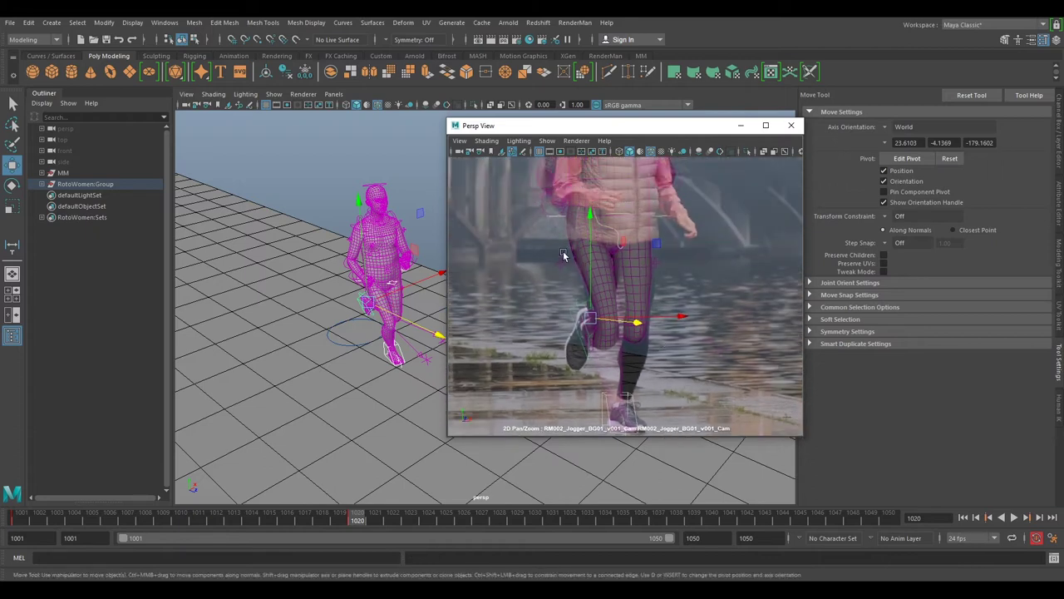
# Select the raised left foot's IK control, set the move axis orientation to Object, and bring the foot forward and down
pyautogui.keyDown('alt'); pyautogui.moveTo(359, 359); pyautogui.dragTo(388, 304); pyautogui.keyUp('alt')
pyautogui.scroll(3, 291, 324)
pyautogui.click(277, 316)
pyautogui.moveTo(263, 331); pyautogui.dragTo(290, 348)
pyautogui.click(886, 128)
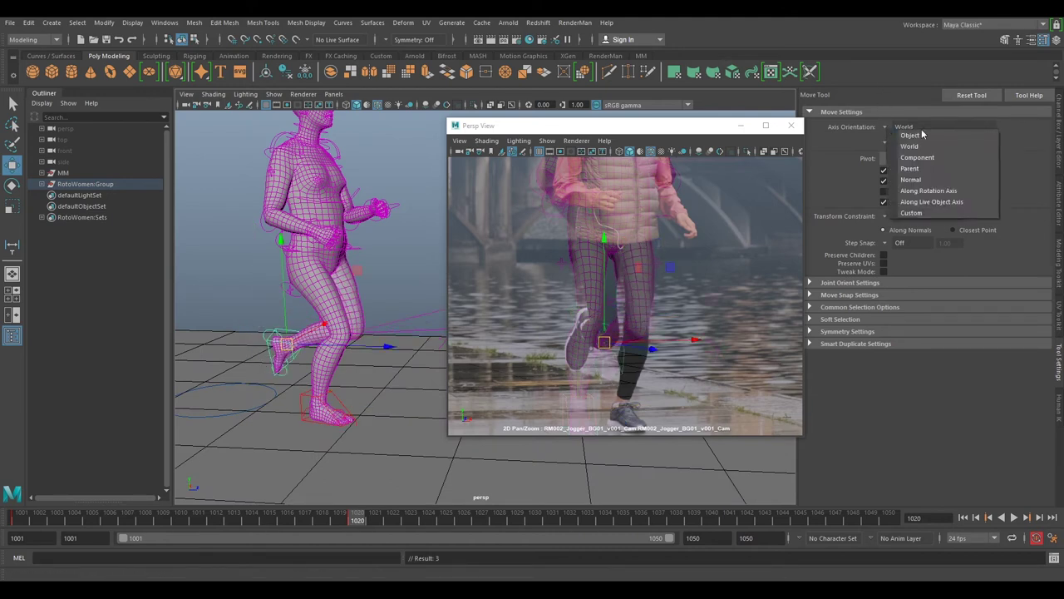
pyautogui.click(910, 135)
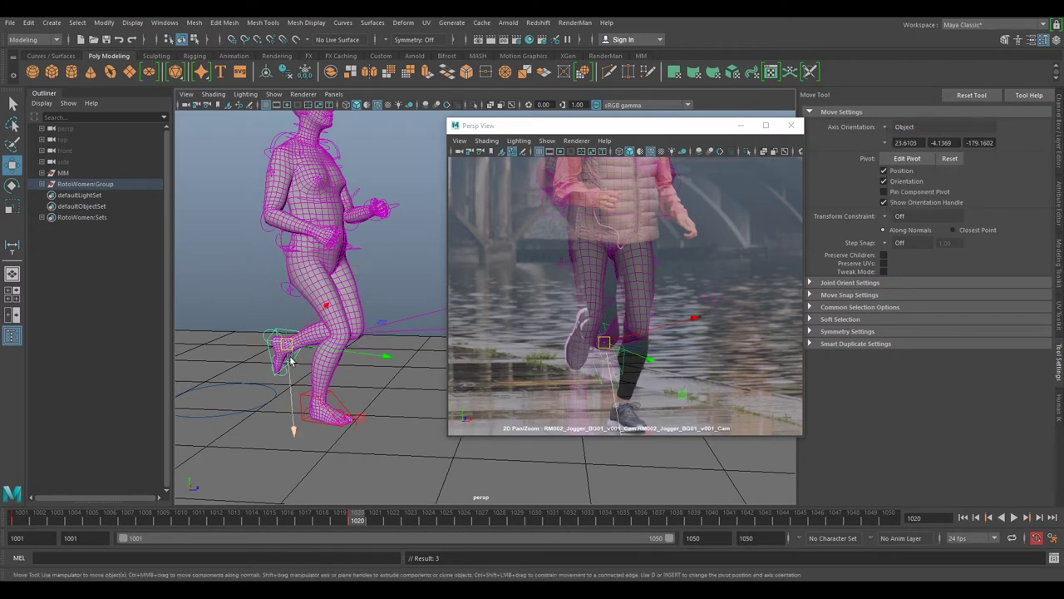
pyautogui.moveTo(287, 364); pyautogui.dragTo(353, 376)
# Rotate the left foot control at frame 1020 so the foot levels out and its toes point forward
pyautogui.press('e')
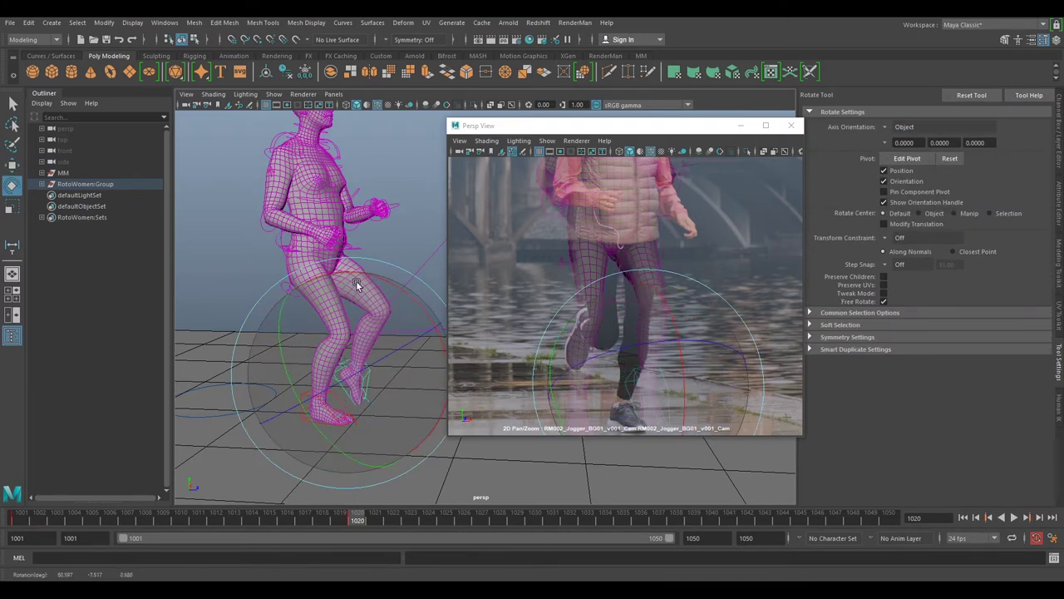
pyautogui.keyDown('alt'); pyautogui.moveTo(381, 344); pyautogui.dragTo(278, 338); pyautogui.keyUp('alt')
pyautogui.keyDown('alt'); pyautogui.moveTo(278, 338); pyautogui.dragTo(362, 340, button='right'); pyautogui.keyUp('alt')
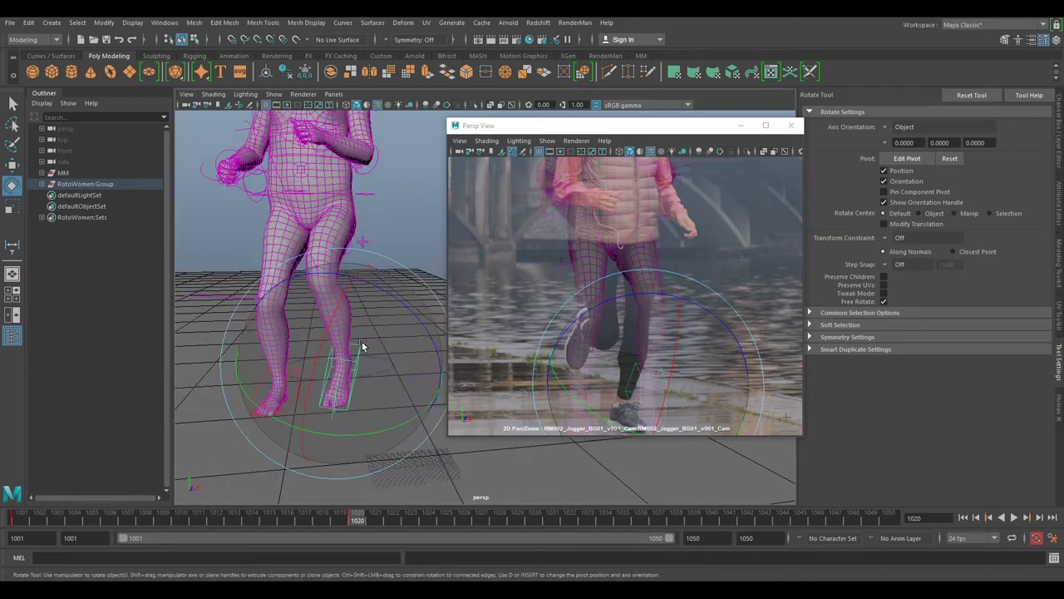
pyautogui.keyDown('alt'); pyautogui.moveTo(362, 341); pyautogui.dragTo(424, 320, button='middle'); pyautogui.keyUp('alt')
pyautogui.moveTo(424, 316); pyautogui.dragTo(417, 282)
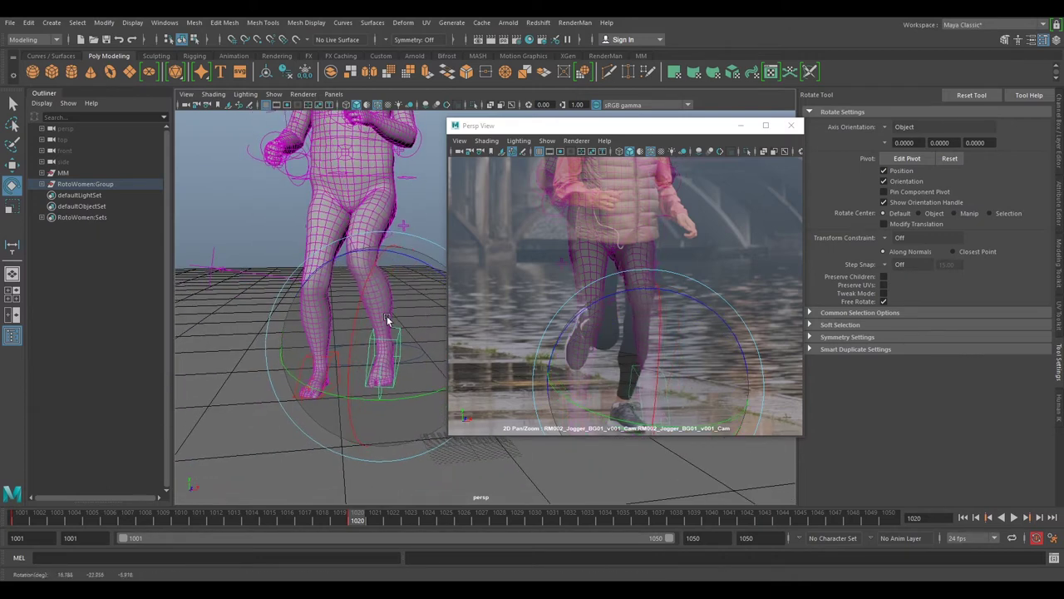
# Turn the left foot further in the camera view and move it onto the jogger's planted shoe
pyautogui.moveTo(649, 327); pyautogui.dragTo(733, 374, button='right')
pyautogui.moveTo(733, 375); pyautogui.dragTo(720, 273, button='middle')
pyautogui.moveTo(651, 388); pyautogui.dragTo(692, 362)
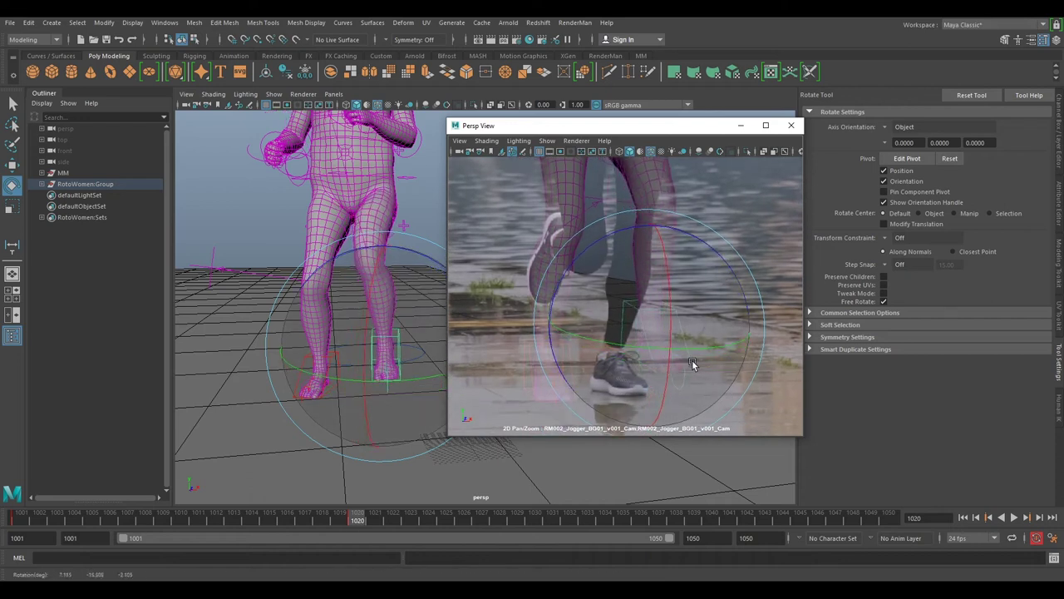
pyautogui.press('w')
pyautogui.moveTo(651, 333); pyautogui.dragTo(610, 359)
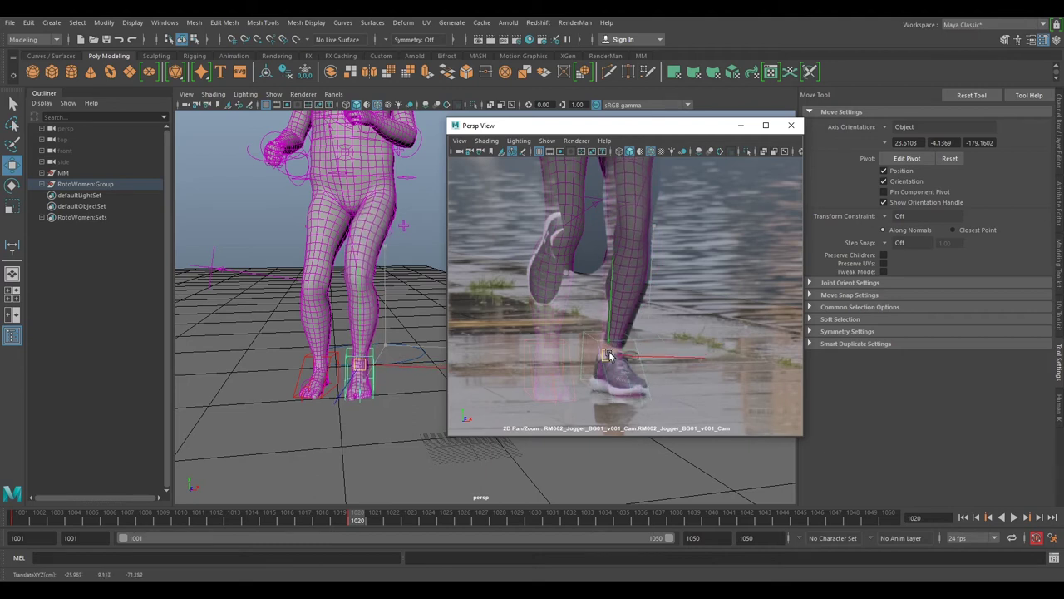
# Fine-tune the left foot control's rotation at frame 1020 so the foot sits flat like the jogger's planted shoe
pyautogui.keyDown('alt'); pyautogui.moveTo(306, 383); pyautogui.dragTo(371, 380); pyautogui.keyUp('alt')
pyautogui.scroll(3, 371, 380)
pyautogui.keyDown('alt'); pyautogui.moveTo(304, 388); pyautogui.dragTo(391, 356, button='middle'); pyautogui.keyUp('alt')
pyautogui.scroll(3, 392, 357)
pyautogui.keyDown('alt'); pyautogui.moveTo(250, 376); pyautogui.dragTo(336, 335, button='middle'); pyautogui.keyUp('alt')
pyautogui.keyDown('alt'); pyautogui.moveTo(336, 335); pyautogui.dragTo(387, 298); pyautogui.keyUp('alt')
pyautogui.press('e')
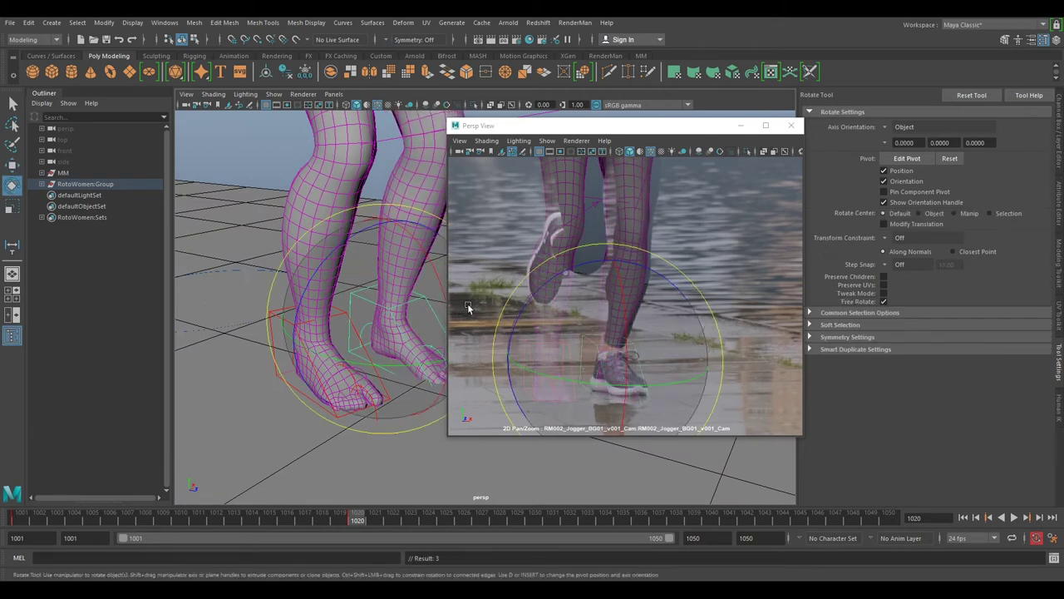
pyautogui.moveTo(628, 344); pyautogui.dragTo(559, 305)
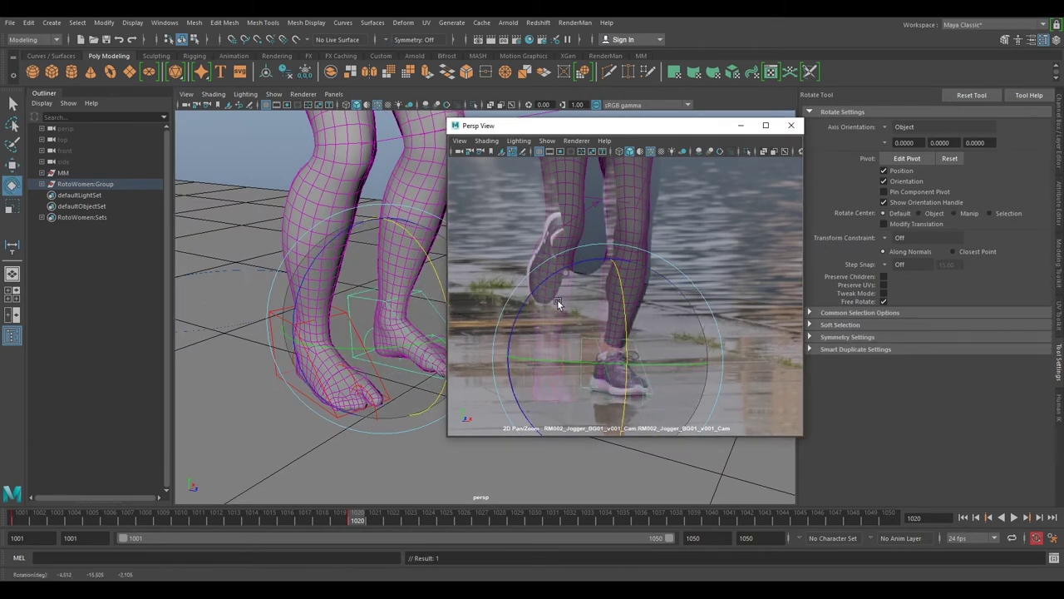
pyautogui.press('w')
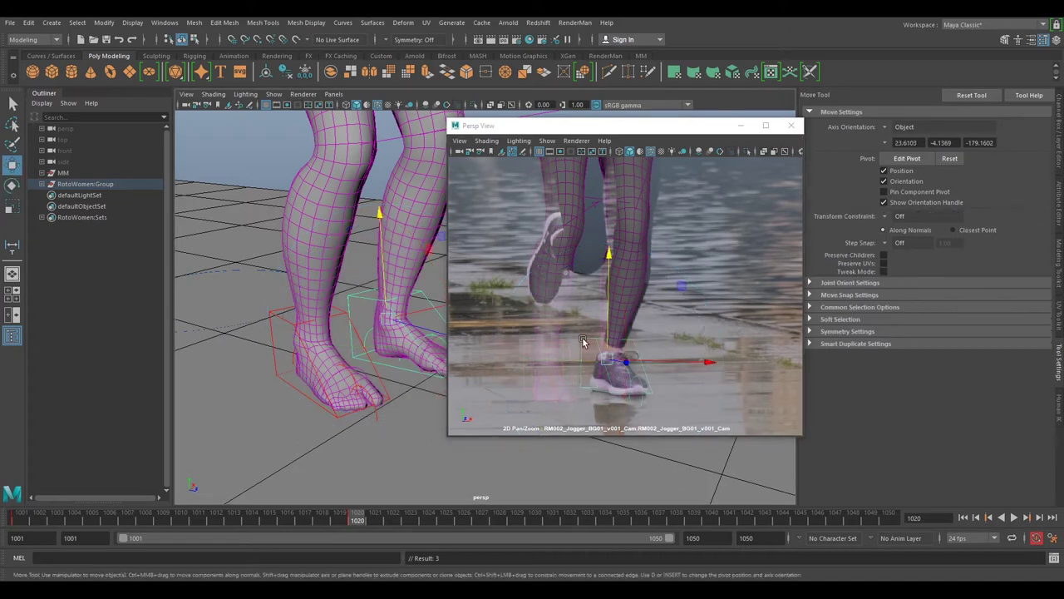
# Refine the left foot control's rotation and position at frame 1020 so the foot lines up with the jogger's planted shoe
pyautogui.press('e')
pyautogui.moveTo(641, 331); pyautogui.dragTo(642, 339)
pyautogui.press('w')
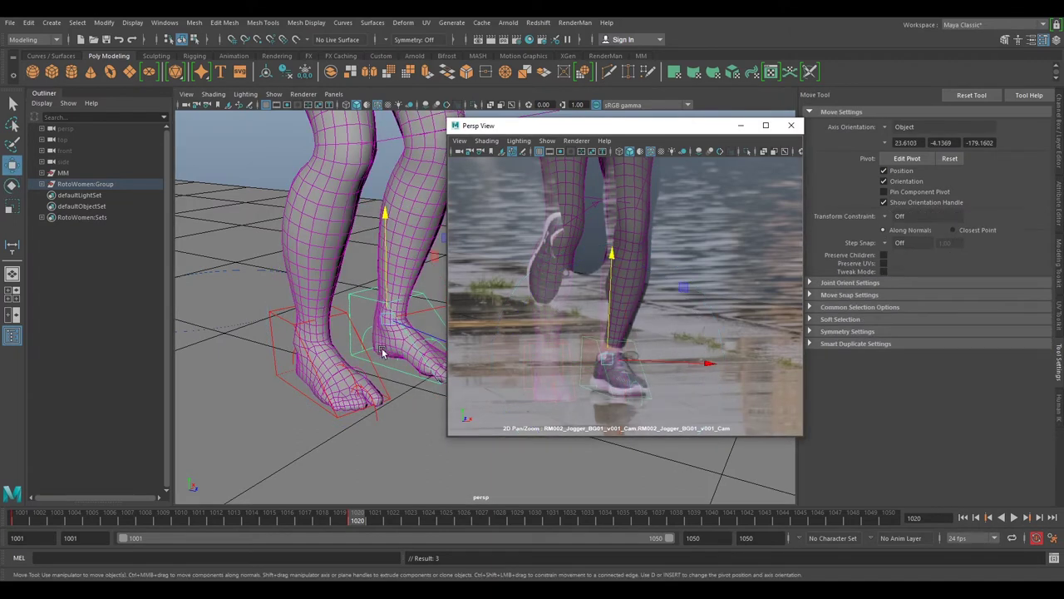
pyautogui.moveTo(389, 306); pyautogui.dragTo(388, 304)
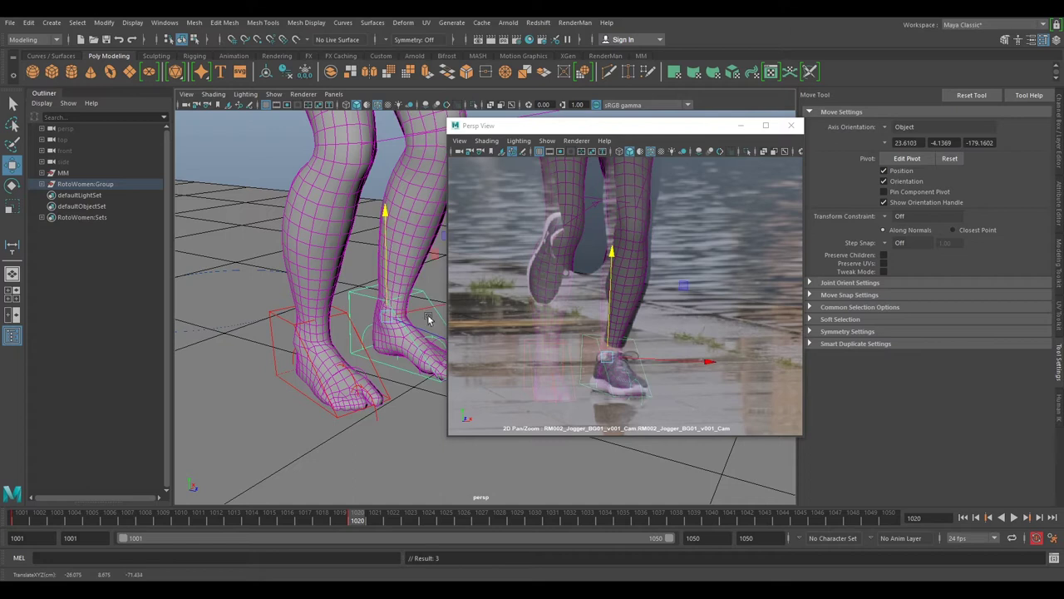
pyautogui.moveTo(605, 356); pyautogui.dragTo(611, 357)
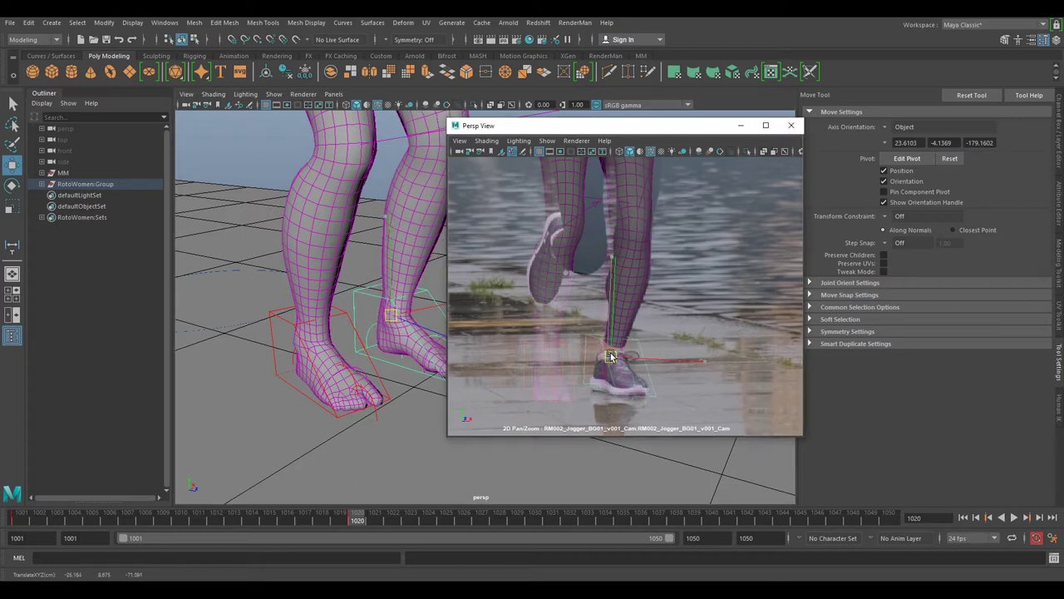
pyautogui.press('e')
pyautogui.moveTo(613, 381); pyautogui.dragTo(663, 384)
pyautogui.moveTo(729, 391); pyautogui.dragTo(665, 263, button='right')
pyautogui.moveTo(665, 262); pyautogui.dragTo(654, 338, button='middle')
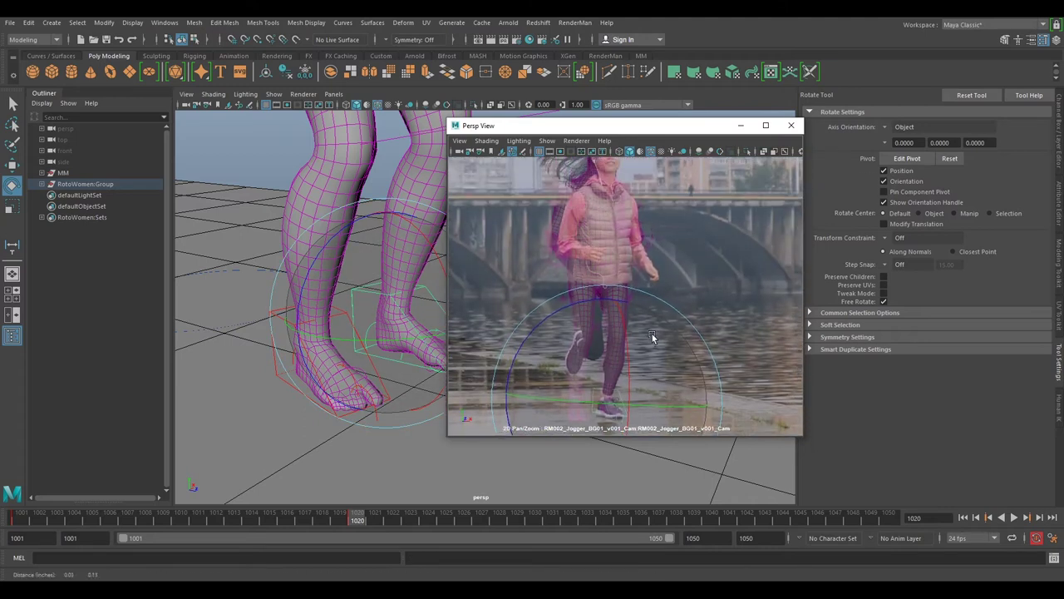
pyautogui.moveTo(591, 308); pyautogui.dragTo(624, 287, button='right')
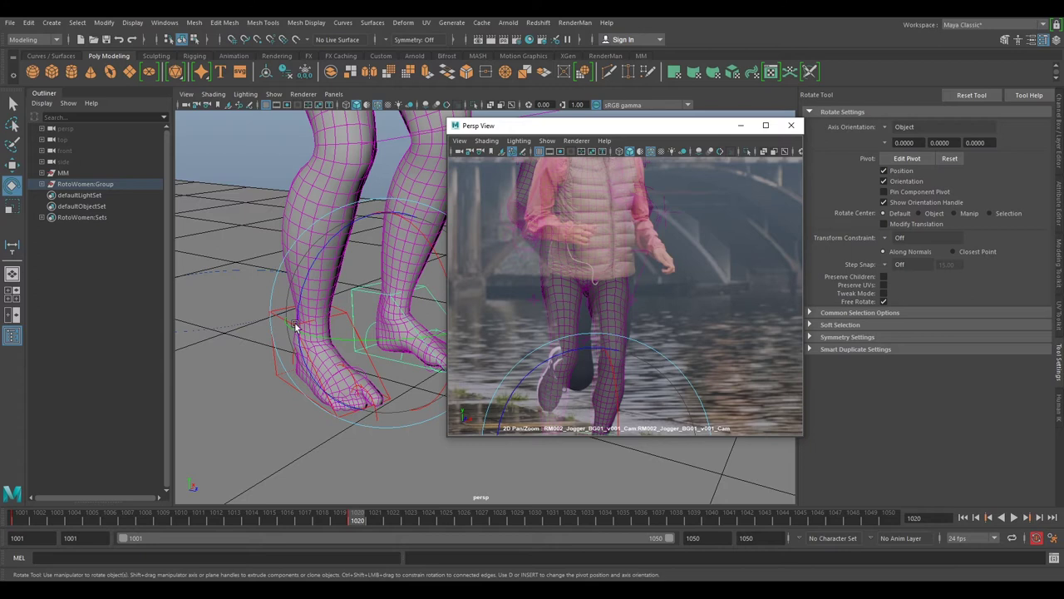
# Select the right foot's IK control and shift the torn-off camera view aside, showing the whole figure from its side in the perspective view
pyautogui.click(273, 367)
pyautogui.moveTo(366, 418); pyautogui.dragTo(424, 353, button='middle')
pyautogui.moveTo(407, 356); pyautogui.dragTo(435, 357, button='right')
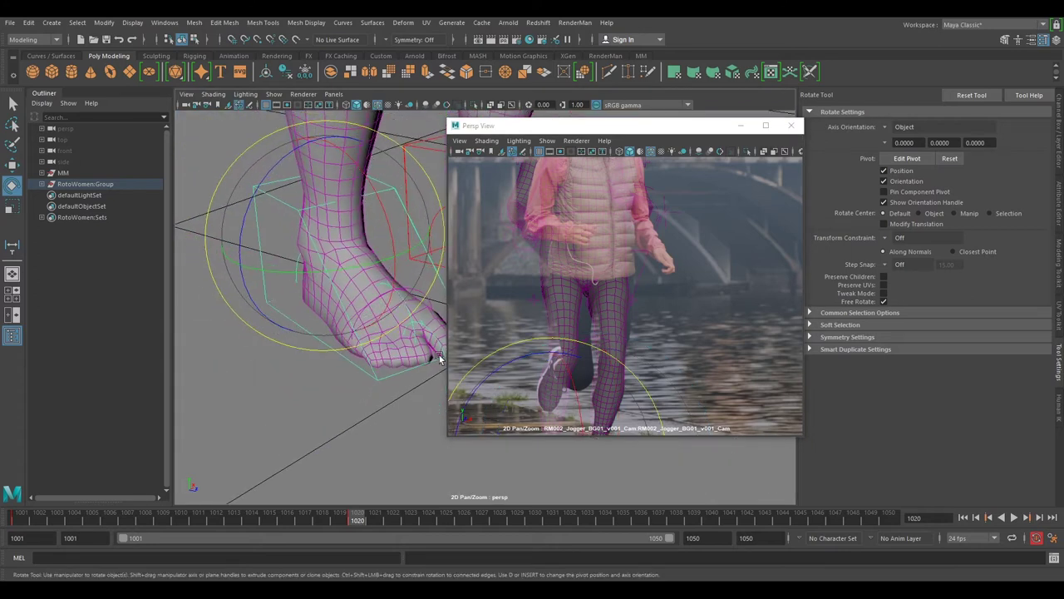
pyautogui.moveTo(670, 326); pyautogui.dragTo(629, 315, button='right')
pyautogui.keyDown('alt'); pyautogui.moveTo(357, 305); pyautogui.dragTo(414, 322); pyautogui.keyUp('alt')
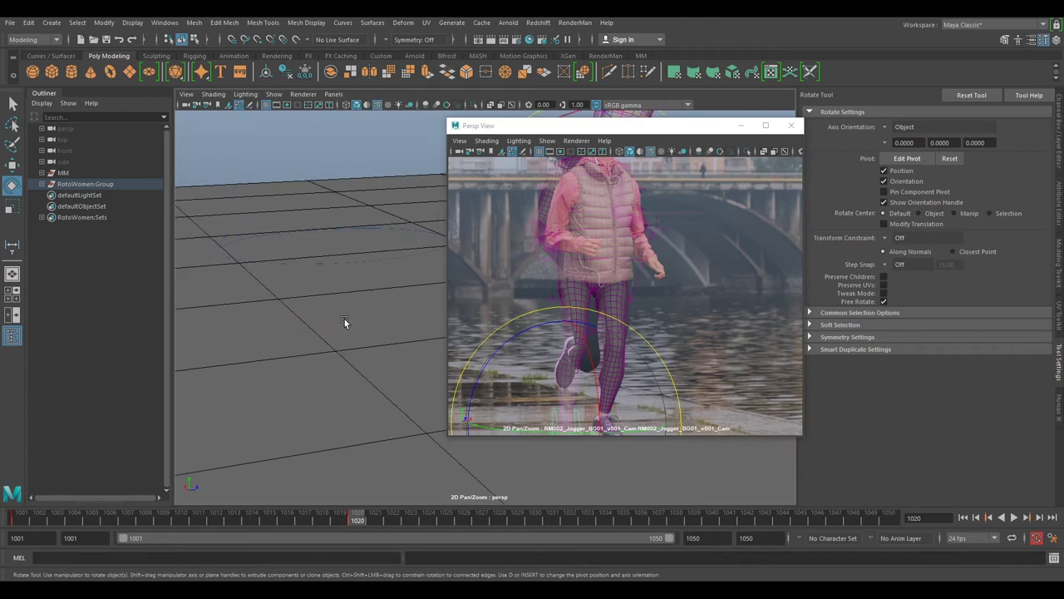
pyautogui.press('\\')
pyautogui.scroll(-4, 344, 321)
pyautogui.keyDown('alt'); pyautogui.moveTo(344, 321); pyautogui.dragTo(267, 327, button='middle'); pyautogui.keyUp('alt')
pyautogui.moveTo(510, 126); pyautogui.dragTo(709, 210)
pyautogui.keyDown('alt'); pyautogui.moveTo(358, 347); pyautogui.dragTo(366, 333); pyautogui.keyUp('alt')
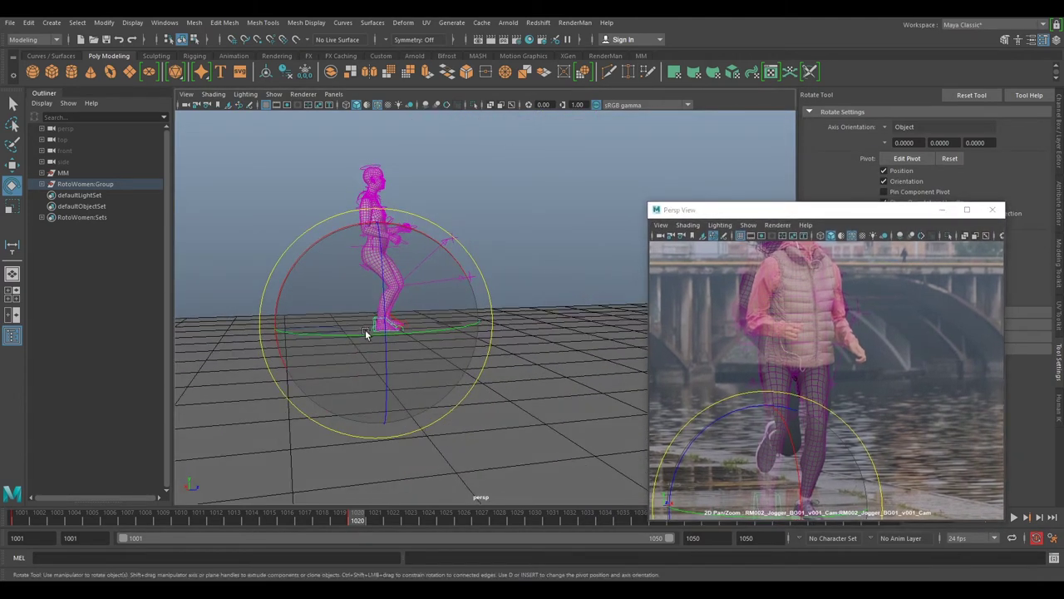
# Move the right foot control back and up behind the body at frame 1020, placing it on the jogger's raised shoe
pyautogui.press('f')
pyautogui.scroll(-6, 433, 314)
pyautogui.keyDown('alt'); pyautogui.moveTo(439, 313); pyautogui.dragTo(420, 325); pyautogui.keyUp('alt')
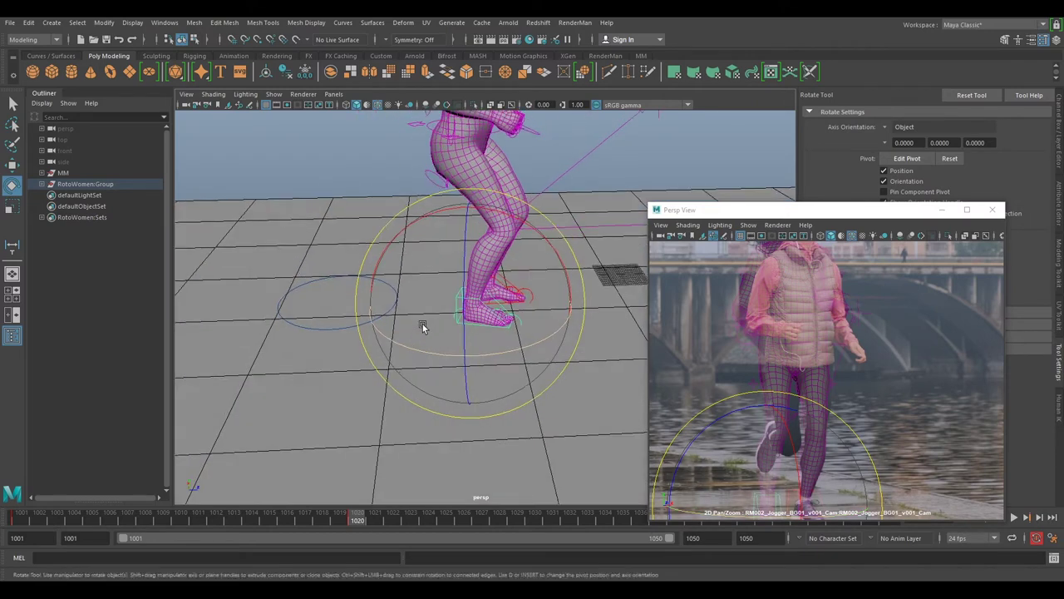
pyautogui.keyDown('alt'); pyautogui.moveTo(475, 283); pyautogui.dragTo(476, 324, button='middle'); pyautogui.keyUp('alt')
pyautogui.press('w')
pyautogui.moveTo(476, 327); pyautogui.dragTo(422, 189)
pyautogui.press('e')
pyautogui.press('w')
pyautogui.moveTo(767, 450); pyautogui.dragTo(771, 428)
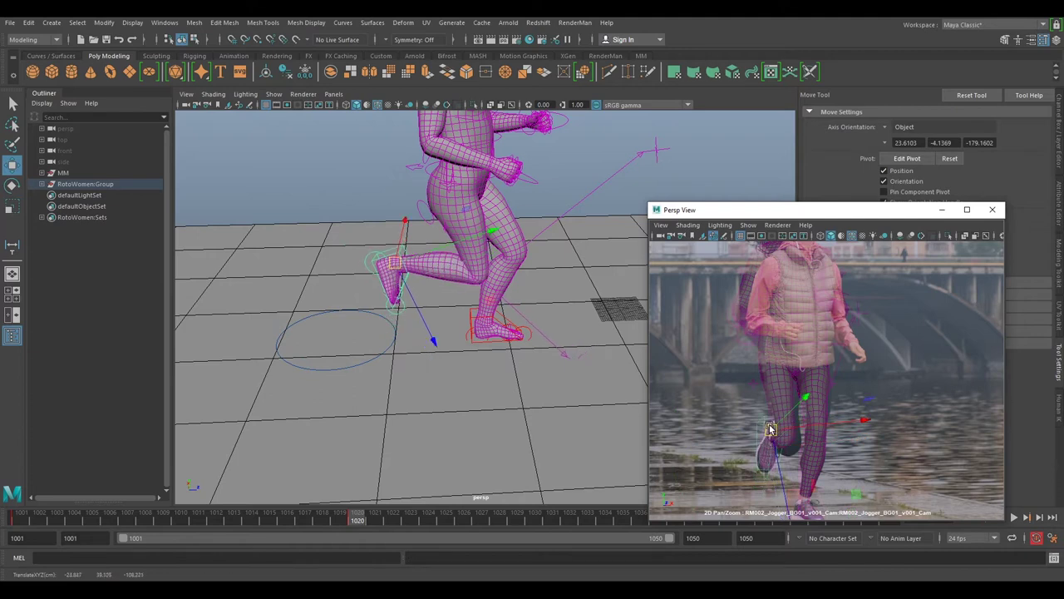
# Rotate the right foot control so its sole angle matches the raised shoe, and fine-tune its position in the camera view
pyautogui.keyDown('alt'); pyautogui.moveTo(510, 325); pyautogui.dragTo(476, 226); pyautogui.keyUp('alt')
pyautogui.press('e')
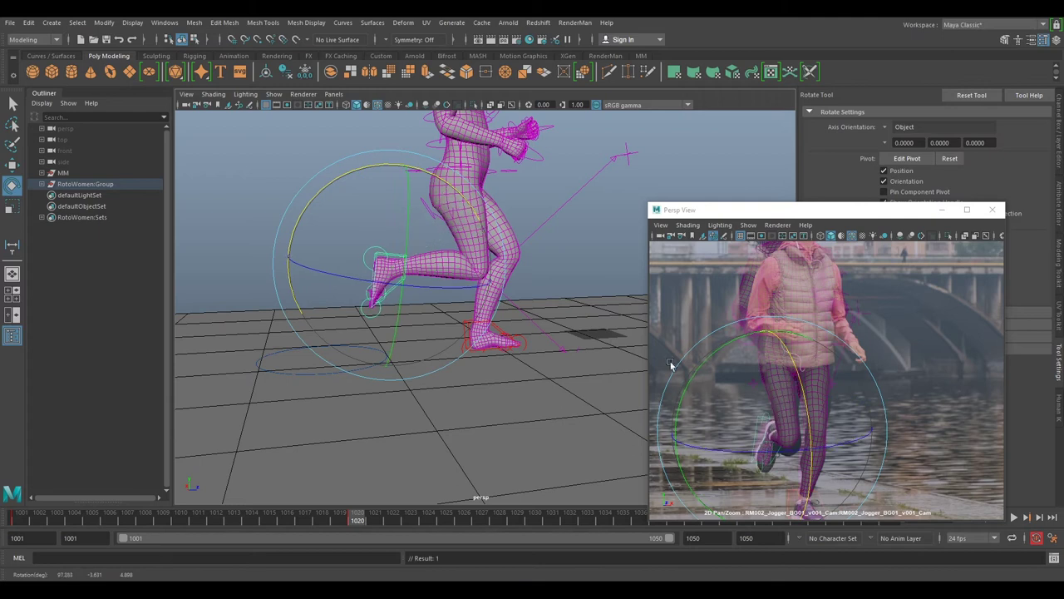
pyautogui.moveTo(769, 380); pyautogui.dragTo(838, 385, button='right')
pyautogui.moveTo(837, 385); pyautogui.dragTo(872, 262, button='middle')
pyautogui.press('w')
pyautogui.moveTo(772, 344); pyautogui.dragTo(777, 348)
pyautogui.keyDown('alt'); pyautogui.moveTo(617, 358); pyautogui.dragTo(445, 272); pyautogui.keyUp('alt')
pyautogui.moveTo(770, 344); pyautogui.dragTo(772, 344)
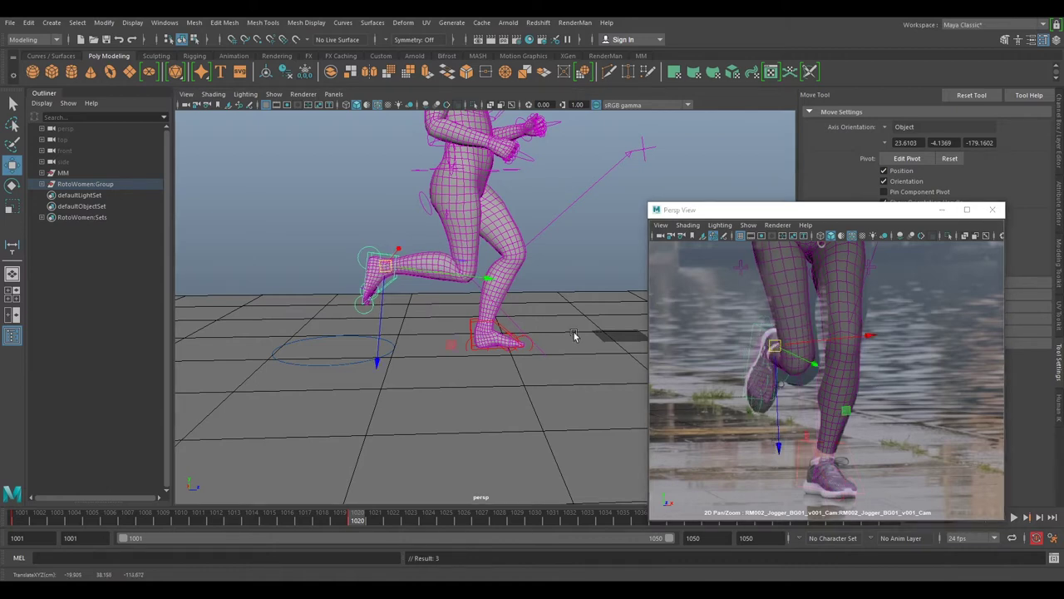
# Select the rig's root control and move it in the camera view so the hips and torso line up with the jogger
pyautogui.keyDown('alt'); pyautogui.moveTo(570, 229); pyautogui.dragTo(488, 257); pyautogui.keyUp('alt')
pyautogui.click(495, 249)
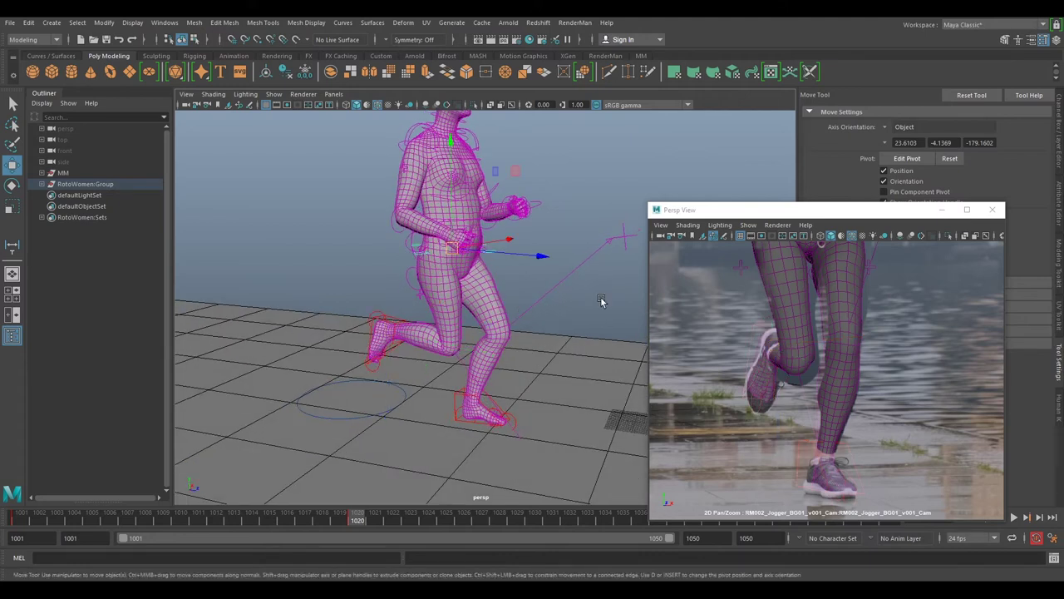
pyautogui.moveTo(956, 382); pyautogui.dragTo(870, 318, button='right')
pyautogui.moveTo(870, 319); pyautogui.dragTo(879, 428, button='middle')
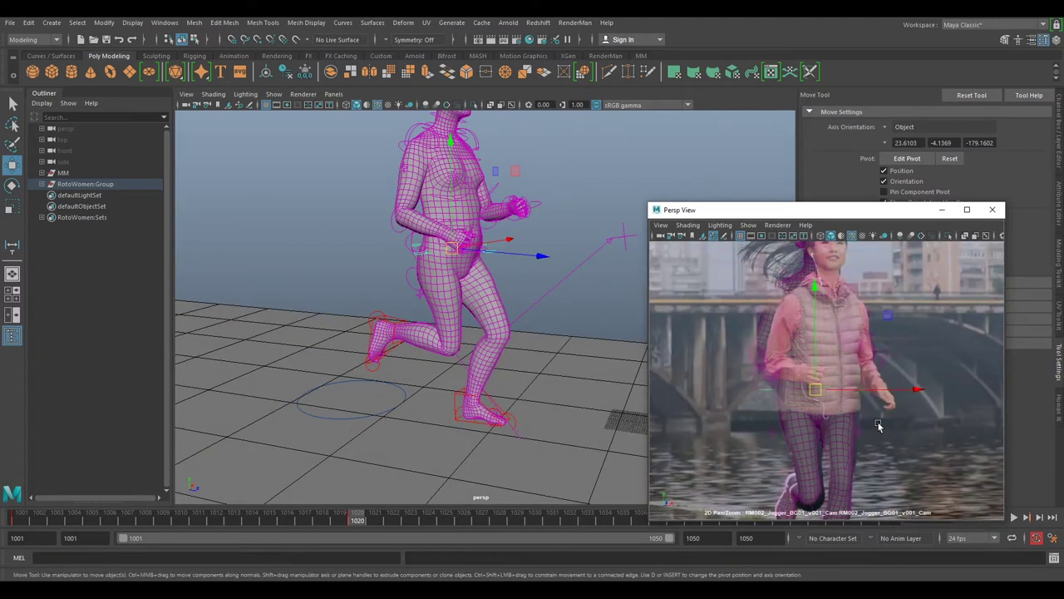
pyautogui.moveTo(879, 427); pyautogui.dragTo(862, 385, button='right')
pyautogui.moveTo(862, 385); pyautogui.dragTo(855, 371, button='middle')
pyautogui.moveTo(816, 337); pyautogui.dragTo(794, 329, button='right')
pyautogui.moveTo(794, 329); pyautogui.dragTo(802, 319, button='middle')
pyautogui.moveTo(802, 319); pyautogui.dragTo(877, 287, button='right')
pyautogui.moveTo(878, 288); pyautogui.dragTo(844, 357, button='middle')
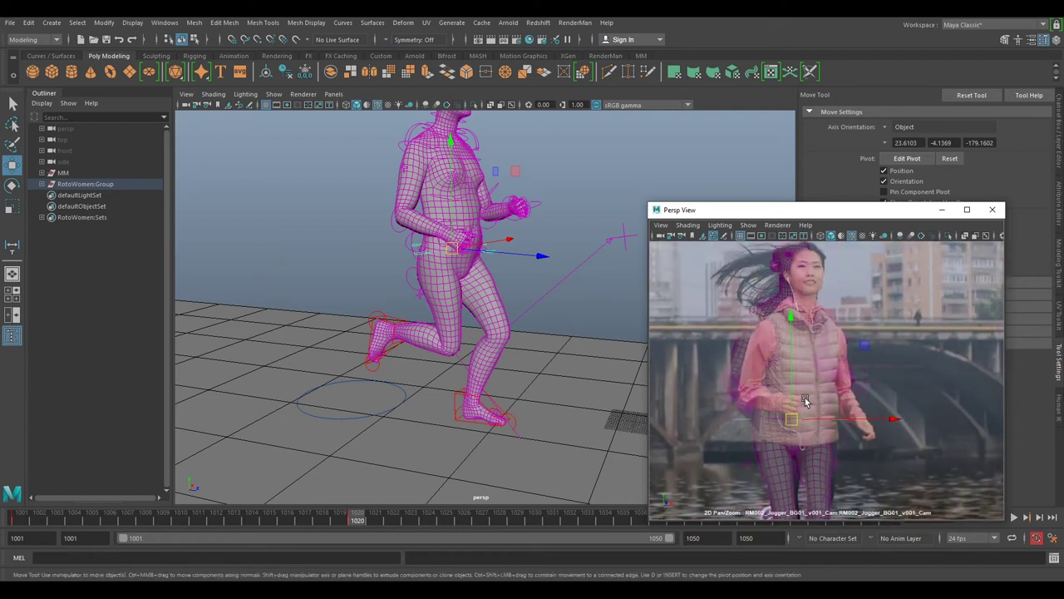
pyautogui.moveTo(794, 420); pyautogui.dragTo(803, 428)
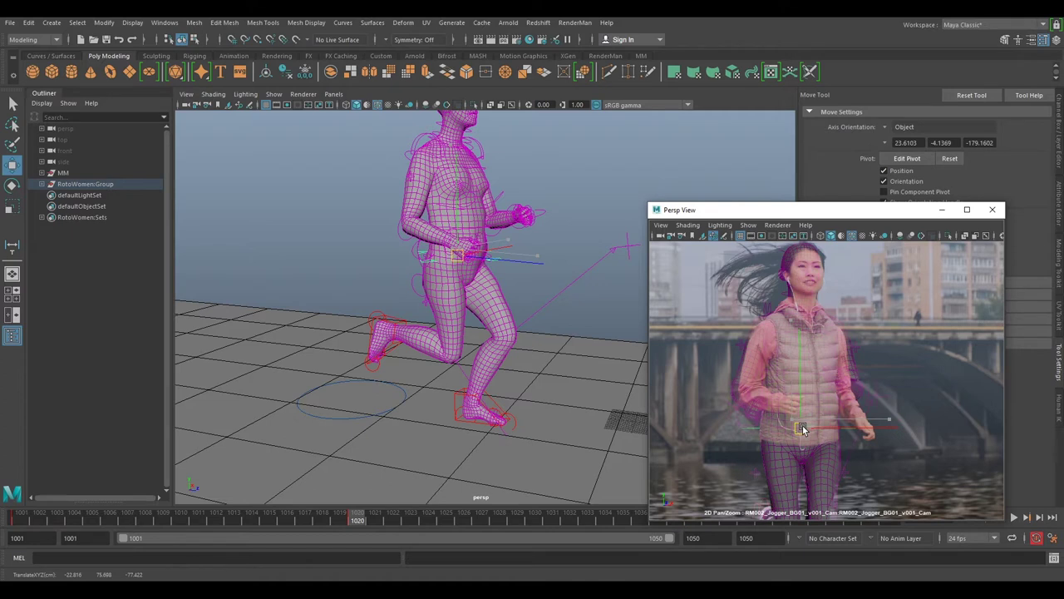
# Turn the root control about its vertical axis to about -20.55 degrees so the hips face like the jogger's at frame 1020
pyautogui.moveTo(914, 490); pyautogui.dragTo(882, 437, button='right')
pyautogui.moveTo(882, 437); pyautogui.dragTo(883, 358, button='middle')
pyautogui.keyDown('alt'); pyautogui.moveTo(616, 312); pyautogui.dragTo(585, 297); pyautogui.keyUp('alt')
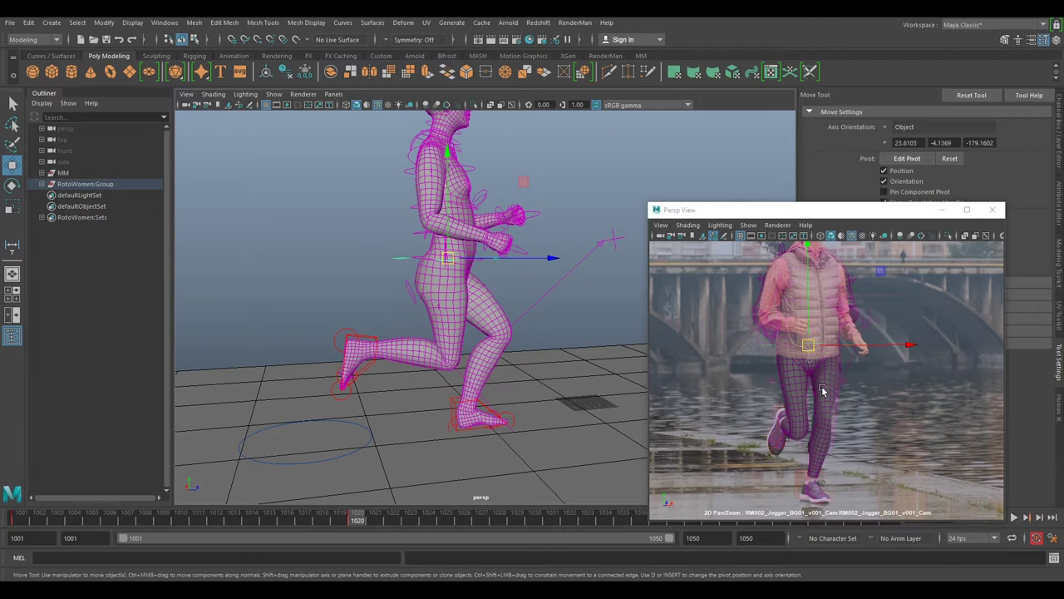
pyautogui.keyDown('alt'); pyautogui.moveTo(524, 285); pyautogui.dragTo(509, 302); pyautogui.keyUp('alt')
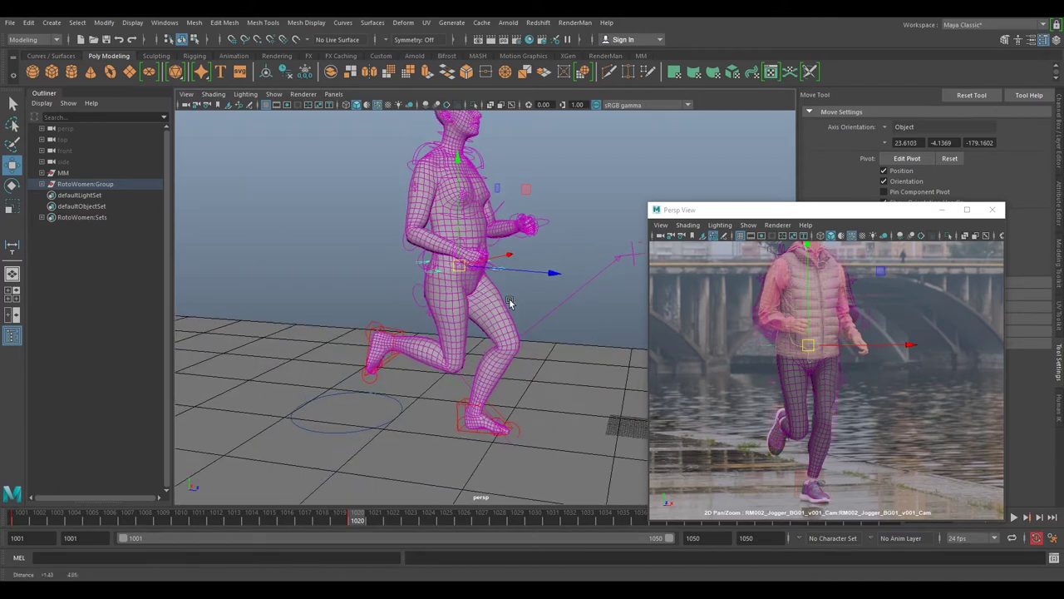
pyautogui.press('e')
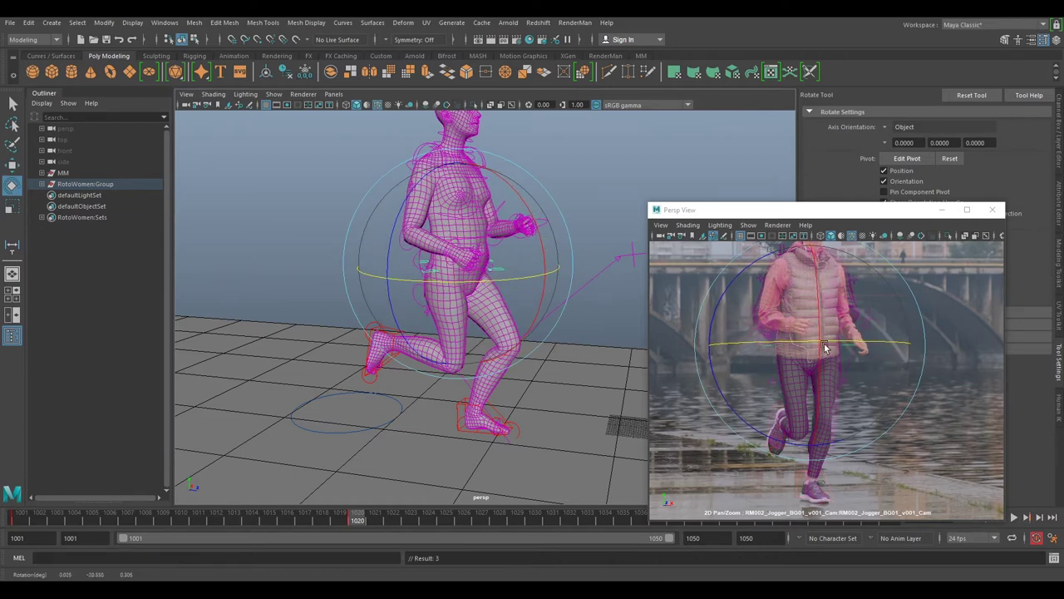
# Compare the body's pose at frame 1014 with frame 1020, and examine how the torso and arms align with the jogger in both views
pyautogui.moveTo(326, 515)
pyautogui.mouseDown()
pyautogui.moveTo(130, 521)
pyautogui.moveTo(251, 521)
pyautogui.mouseUp()
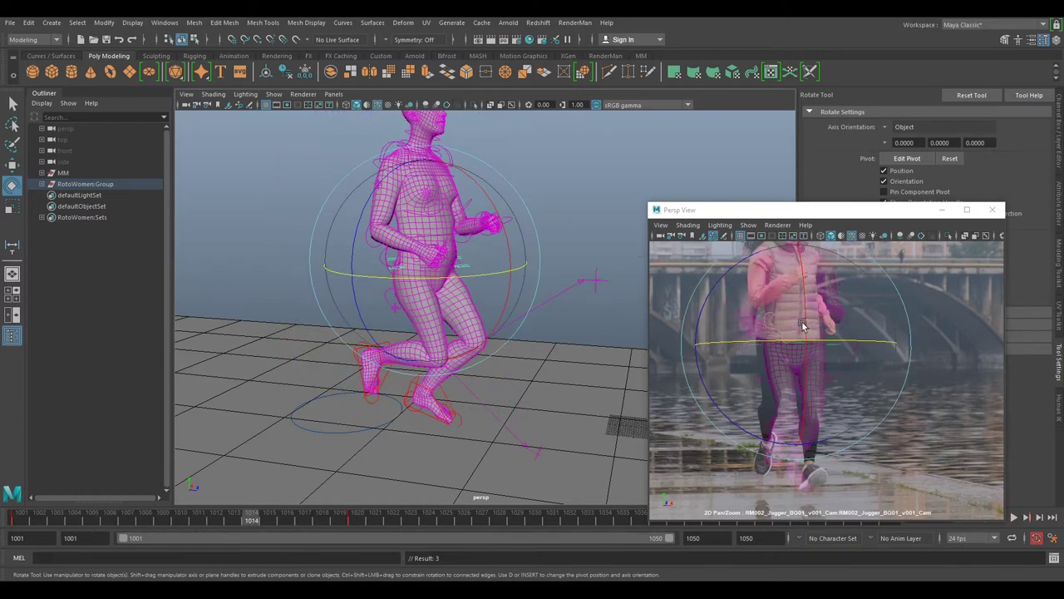
pyautogui.moveTo(143, 516); pyautogui.dragTo(359, 523)
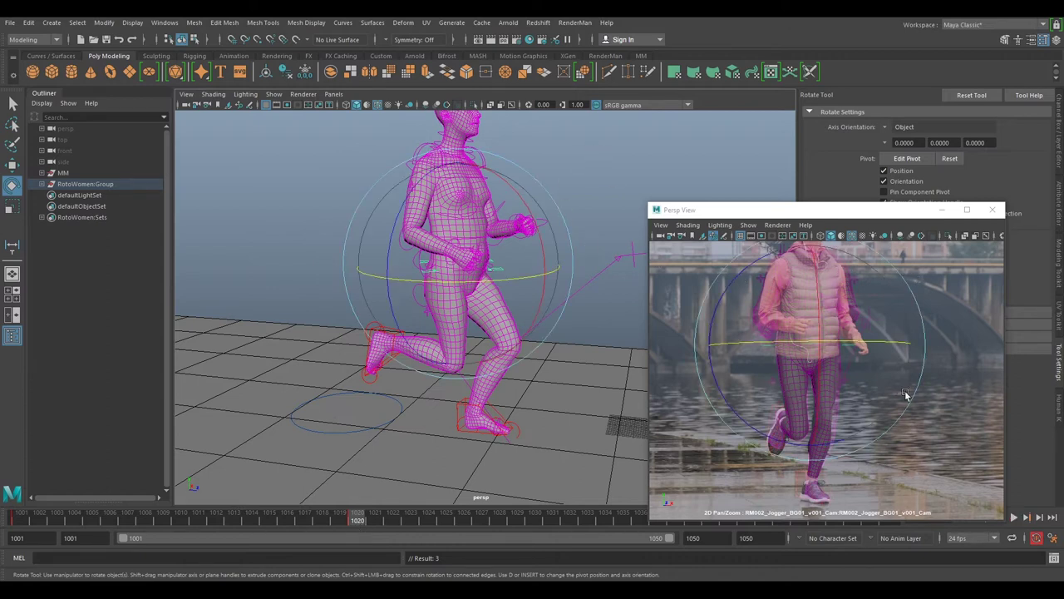
pyautogui.moveTo(906, 395); pyautogui.dragTo(918, 358, button='right')
pyautogui.moveTo(918, 353)
pyautogui.mouseDown(button='middle')
pyautogui.moveTo(927, 437)
pyautogui.moveTo(905, 314)
pyautogui.moveTo(931, 402)
pyautogui.moveTo(932, 449)
pyautogui.moveTo(929, 358)
pyautogui.mouseUp(button='middle')
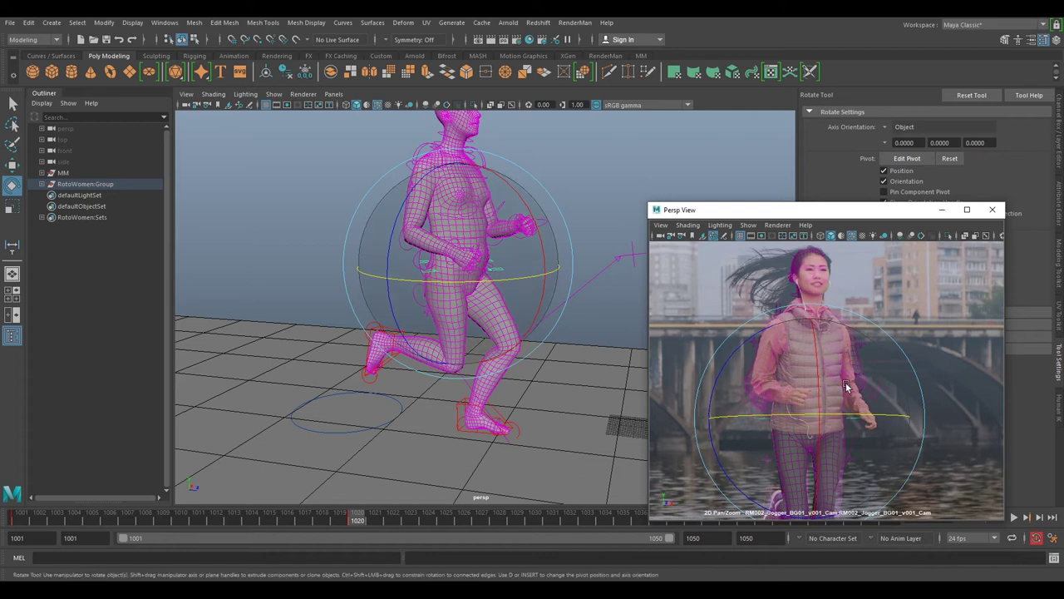
pyautogui.press('w')
pyautogui.keyDown('alt'); pyautogui.moveTo(578, 289); pyautogui.dragTo(562, 245); pyautogui.keyUp('alt')
pyautogui.keyDown('alt'); pyautogui.moveTo(561, 244); pyautogui.dragTo(589, 280, button='middle'); pyautogui.keyUp('alt')
pyautogui.keyDown('alt'); pyautogui.moveTo(586, 242); pyautogui.dragTo(557, 242); pyautogui.keyUp('alt')
pyautogui.keyDown('alt'); pyautogui.moveTo(557, 242); pyautogui.dragTo(561, 247, button='right'); pyautogui.keyUp('alt')
pyautogui.scroll(2, 561, 246)
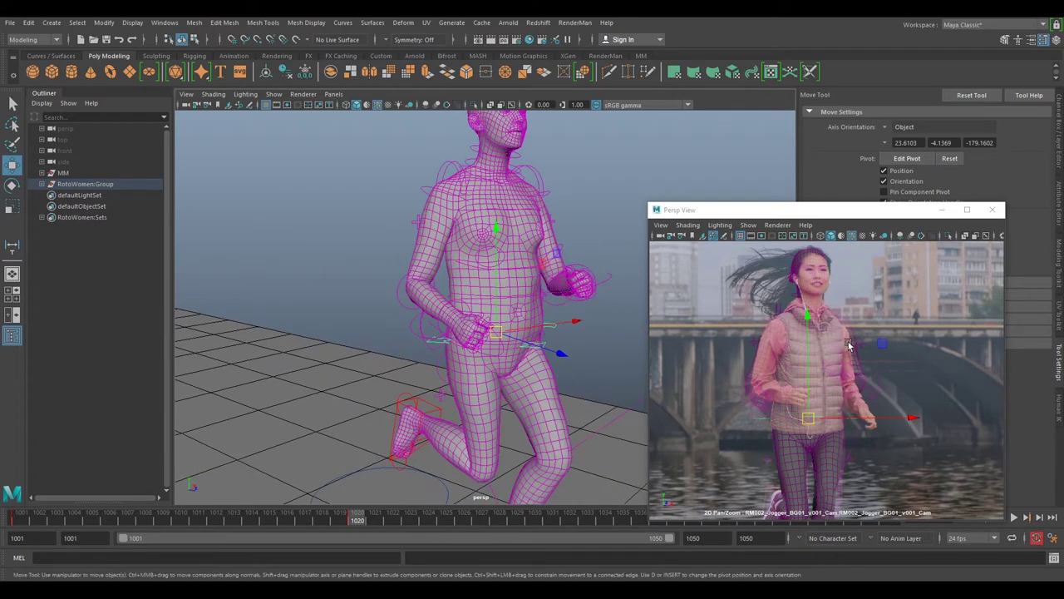
pyautogui.moveTo(533, 359)
pyautogui.keyDown('alt'); pyautogui.mouseDown()
pyautogui.moveTo(522, 366)
pyautogui.moveTo(533, 361)
pyautogui.mouseUp(); pyautogui.keyUp('alt')
pyautogui.moveTo(861, 331); pyautogui.dragTo(894, 398, button='right')
pyautogui.moveTo(576, 281)
pyautogui.keyDown('alt'); pyautogui.mouseDown()
pyautogui.moveTo(675, 302)
pyautogui.moveTo(574, 293)
pyautogui.mouseUp(); pyautogui.keyUp('alt')
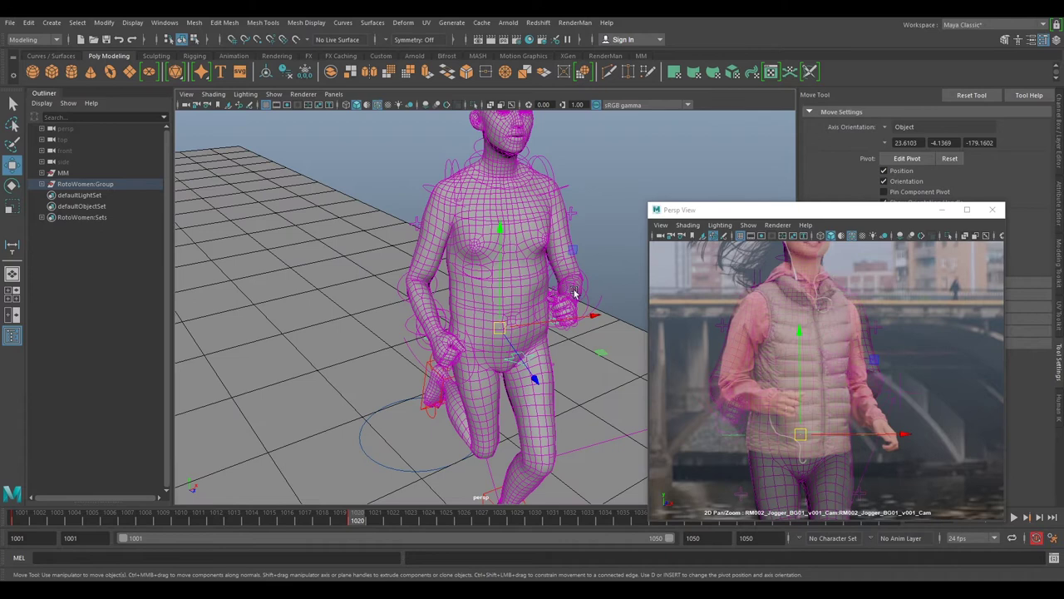
# Show the Channel Box beside the views and change the RotoWomen:Geo layer's display type so the mesh stops getting selected
pyautogui.click(531, 279)
pyautogui.click(514, 283)
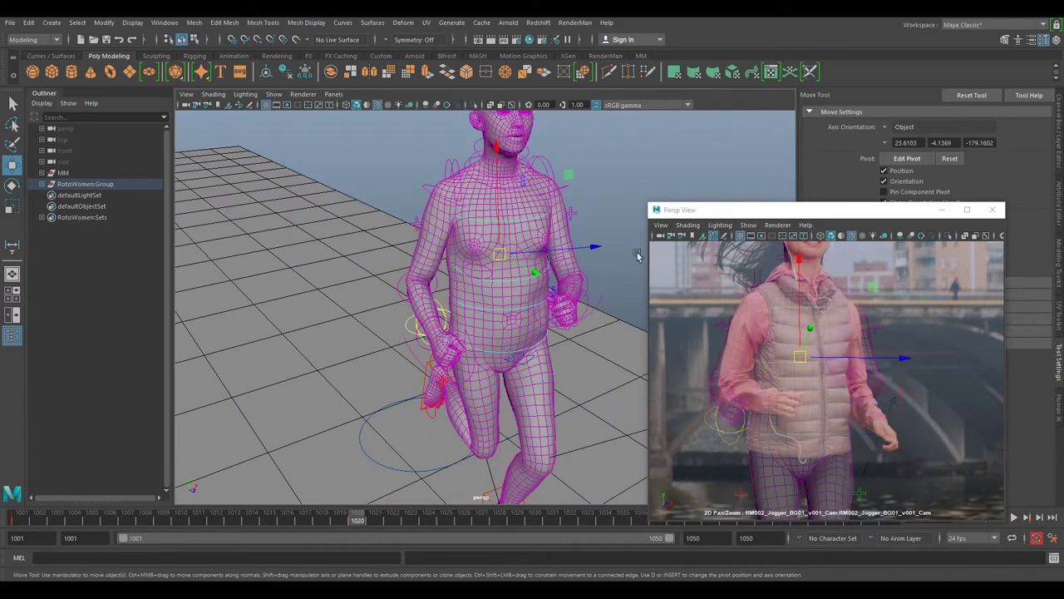
pyautogui.moveTo(832, 211); pyautogui.dragTo(727, 192)
pyautogui.click(514, 206)
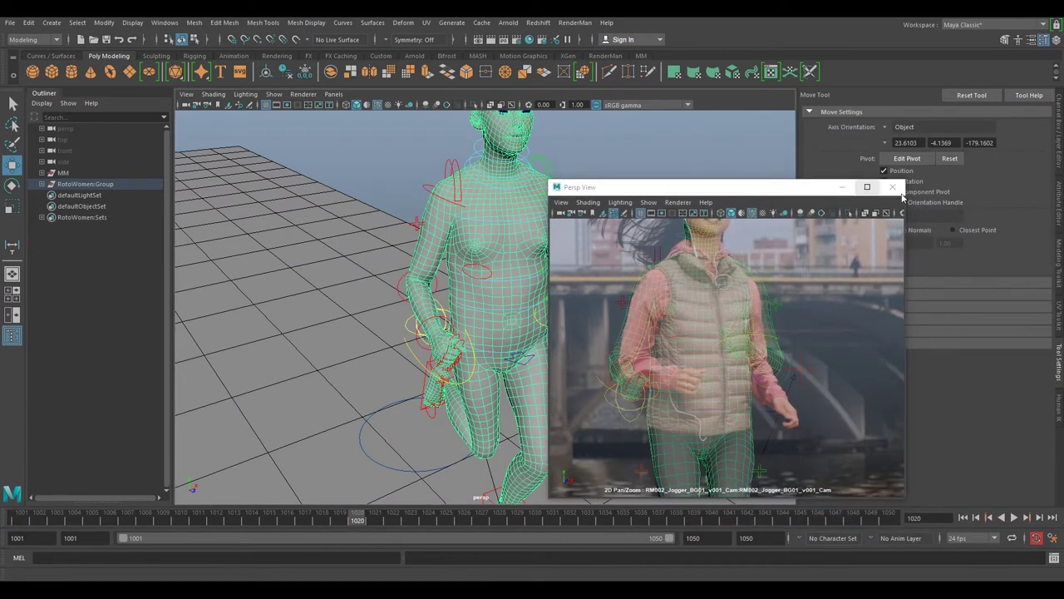
pyautogui.click(1058, 164)
pyautogui.click(946, 441)
pyautogui.click(947, 442)
pyautogui.moveTo(733, 200); pyautogui.dragTo(814, 222)
# Select the FK spine controls and rotate them at frame 1020 so the upper body follows the jogger's torso
pyautogui.click(636, 241)
pyautogui.press('e')
pyautogui.click(585, 280)
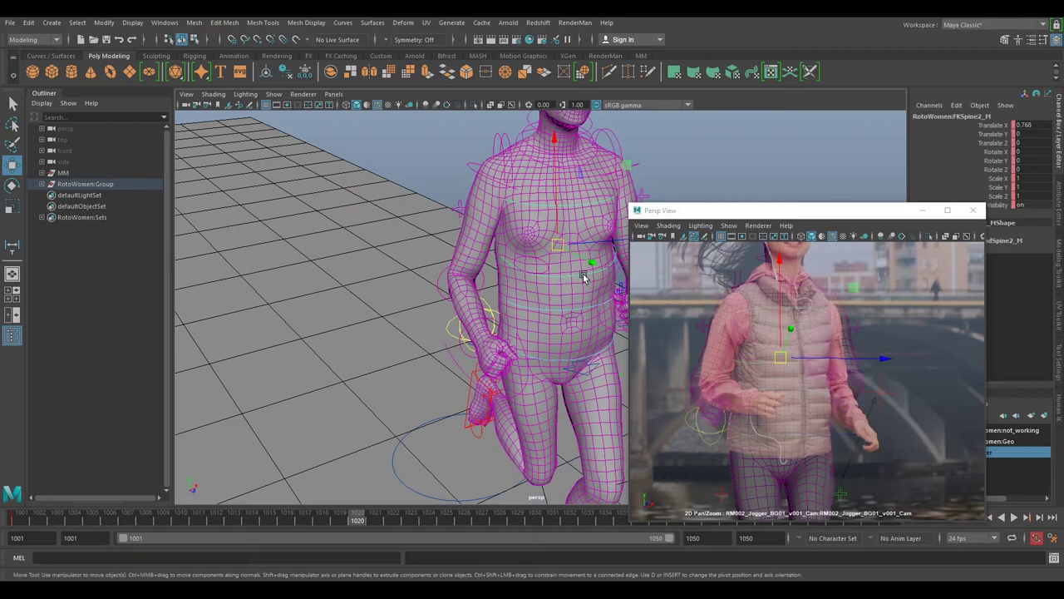
pyautogui.moveTo(765, 334); pyautogui.dragTo(780, 340)
pyautogui.moveTo(724, 389); pyautogui.dragTo(761, 396)
pyautogui.moveTo(956, 378); pyautogui.dragTo(901, 352, button='right')
pyautogui.moveTo(802, 318); pyautogui.dragTo(815, 330)
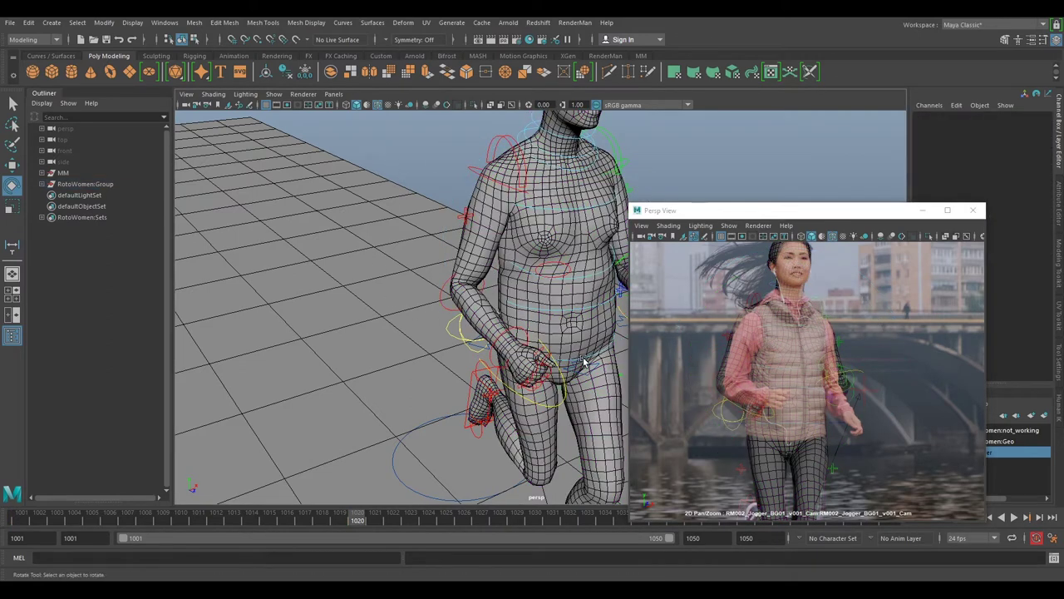
# Rotate FKRoot_M to about 1.09 in Z, and FKSpine1_M to about 1.13 in Z and -1.61 in Y
pyautogui.click(592, 362)
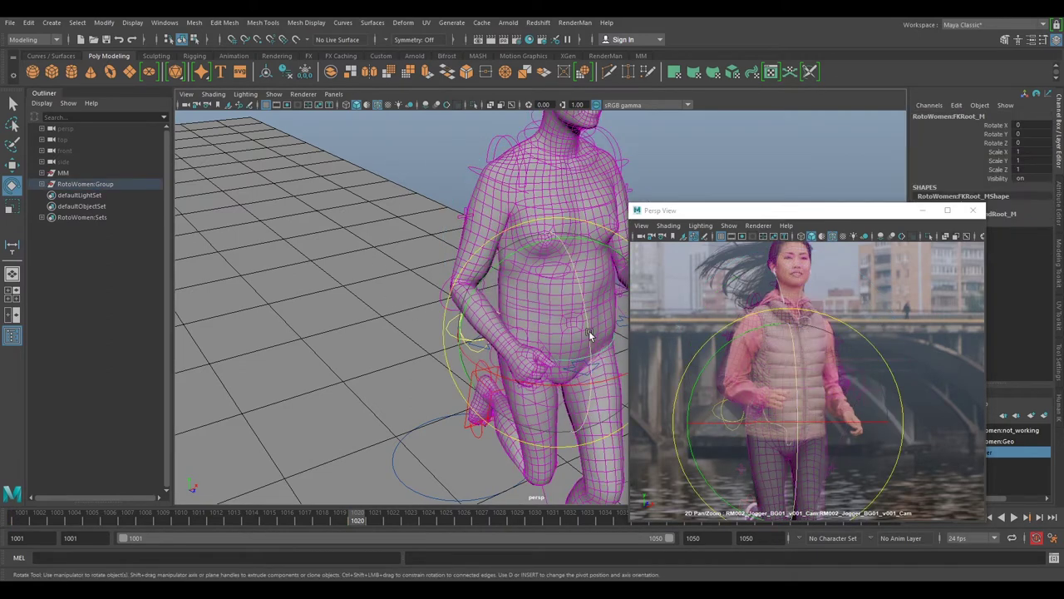
pyautogui.moveTo(589, 330); pyautogui.dragTo(588, 335)
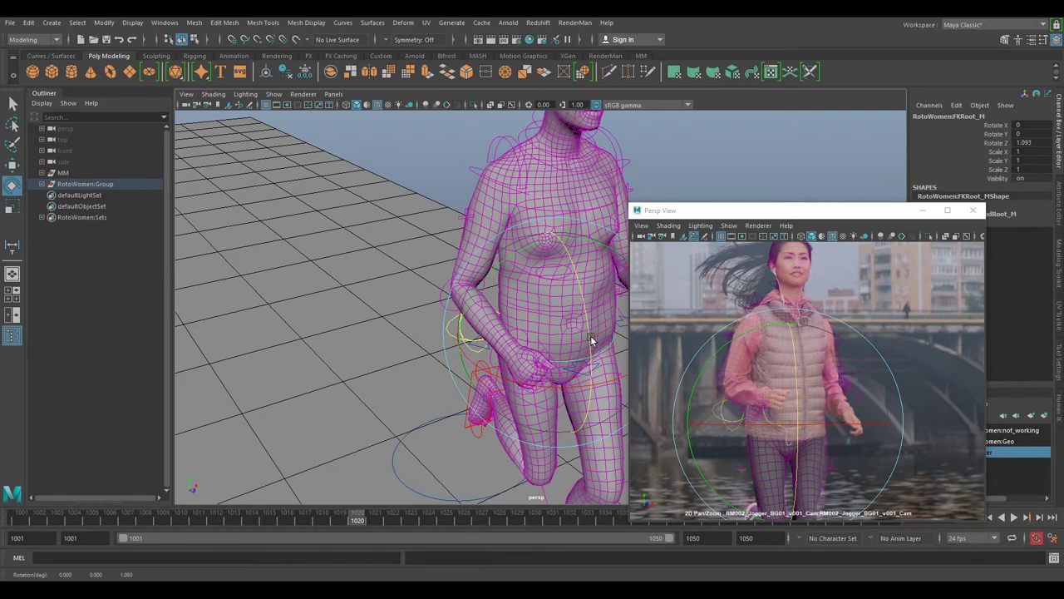
pyautogui.click(519, 303)
pyautogui.click(548, 315)
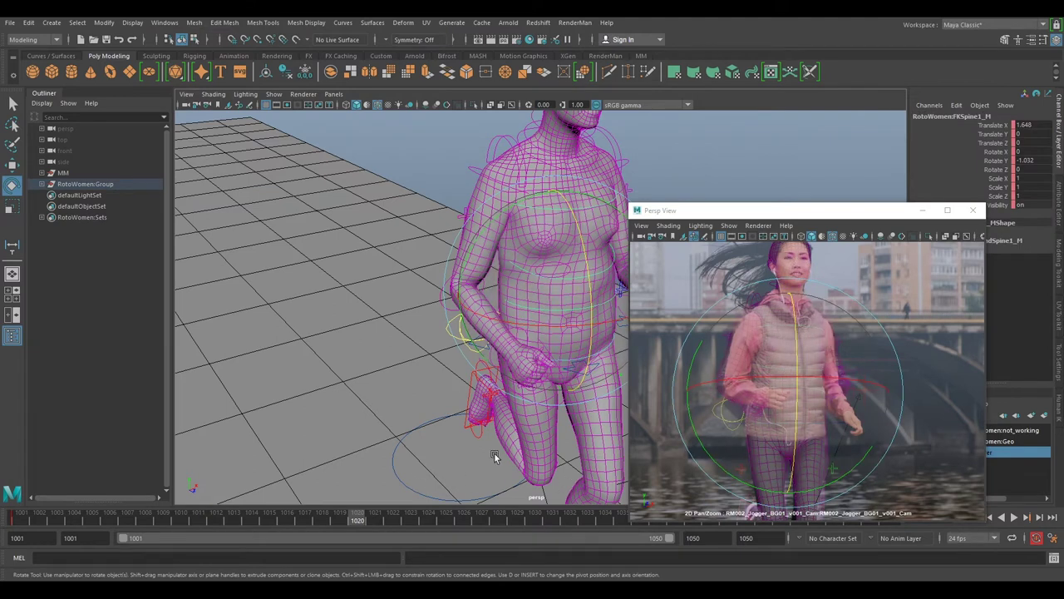
pyautogui.moveTo(585, 264); pyautogui.dragTo(586, 267)
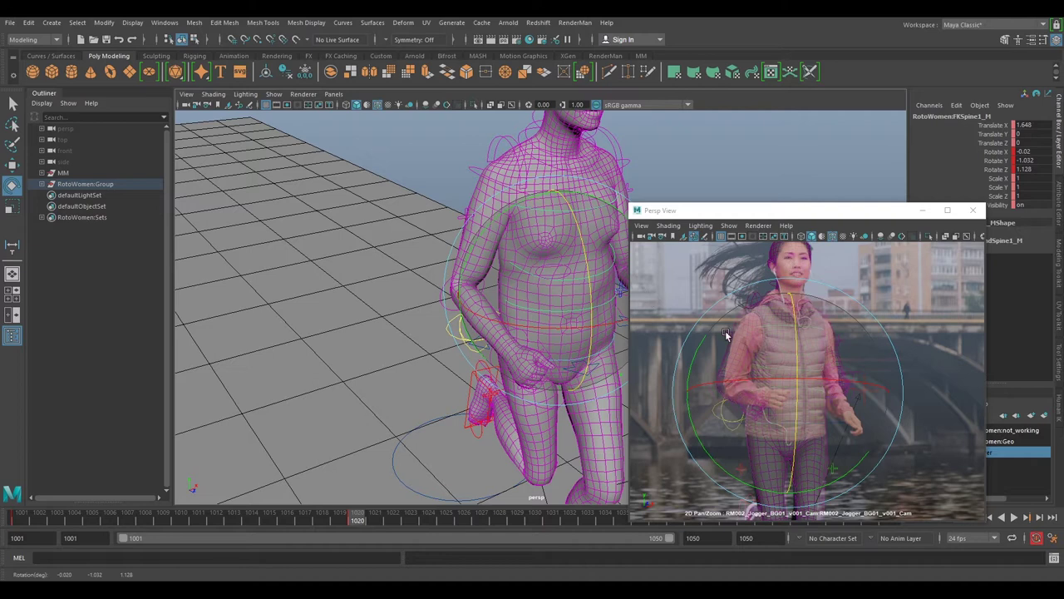
pyautogui.moveTo(711, 335); pyautogui.dragTo(903, 320)
pyautogui.moveTo(903, 319); pyautogui.dragTo(933, 351, button='right')
pyautogui.moveTo(709, 347); pyautogui.dragTo(714, 345)
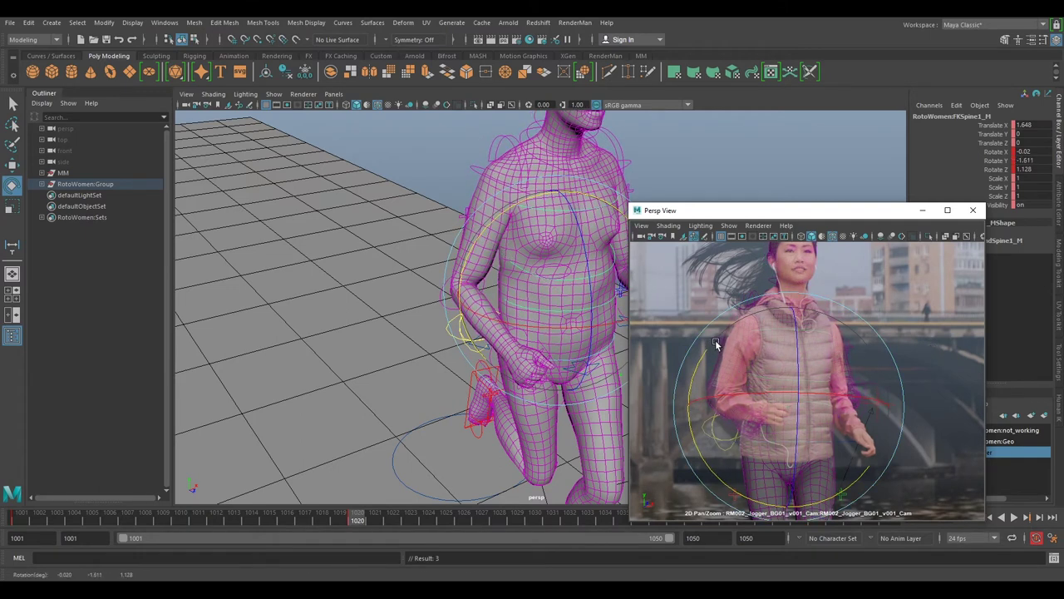
# Move the RootX_M control to about -3.86, -14.41, 58.92 in X, Y and Z to align the hips with the jogger
pyautogui.keyDown('alt'); pyautogui.moveTo(450, 353); pyautogui.dragTo(465, 307); pyautogui.keyUp('alt')
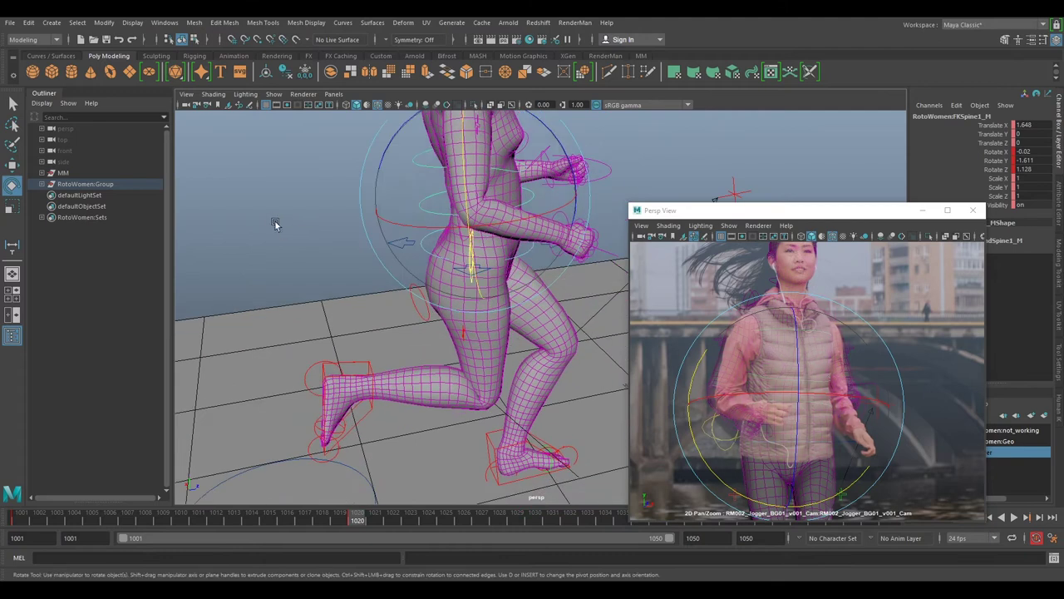
pyautogui.click(372, 252)
pyautogui.click(396, 244)
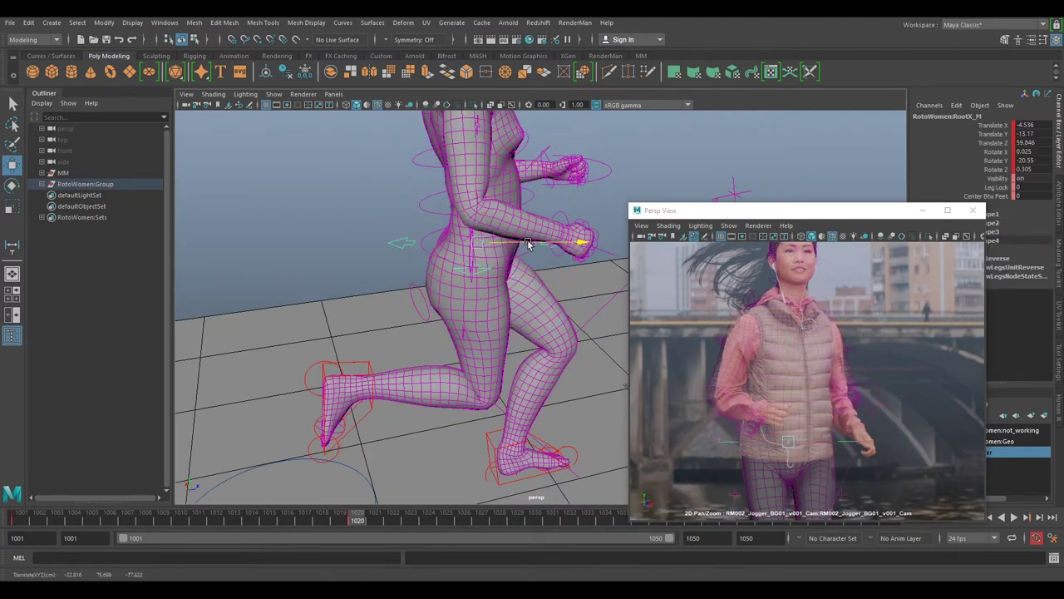
pyautogui.moveTo(527, 243); pyautogui.dragTo(523, 243)
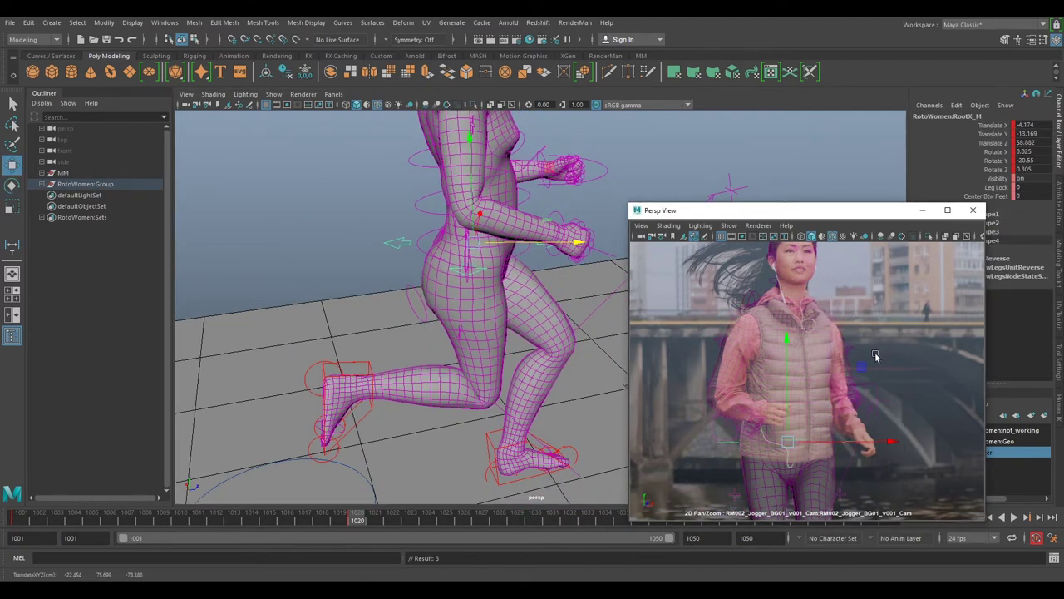
pyautogui.moveTo(876, 358); pyautogui.dragTo(802, 348, button='right')
pyautogui.moveTo(802, 348); pyautogui.dragTo(801, 320, button='middle')
pyautogui.moveTo(791, 394); pyautogui.dragTo(794, 394)
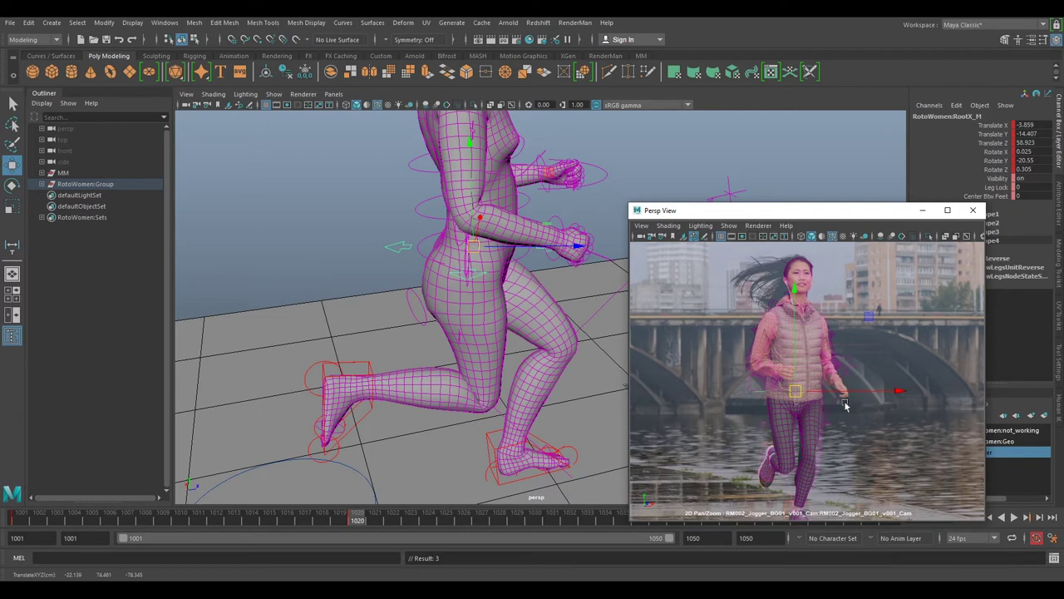
# Select the right knee's pole control PoleLeg_R and move it to about -15.53, 50.06, 3.71 in X, Y and Z
pyautogui.keyDown('alt'); pyautogui.moveTo(435, 391); pyautogui.dragTo(419, 279); pyautogui.keyUp('alt')
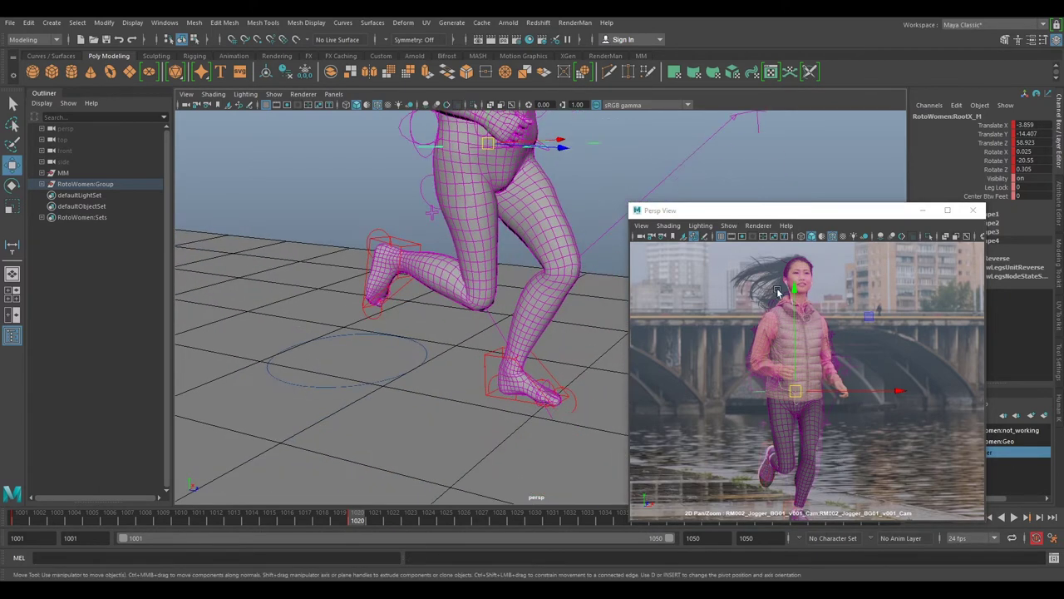
pyautogui.keyDown('alt'); pyautogui.moveTo(496, 344); pyautogui.dragTo(470, 312); pyautogui.keyUp('alt')
pyautogui.click(460, 217)
pyautogui.keyDown('alt'); pyautogui.moveTo(470, 313); pyautogui.dragTo(338, 284); pyautogui.keyUp('alt')
pyautogui.keyDown('alt'); pyautogui.moveTo(339, 284); pyautogui.dragTo(457, 290, button='right'); pyautogui.keyUp('alt')
pyautogui.keyDown('alt'); pyautogui.moveTo(457, 290); pyautogui.dragTo(545, 171); pyautogui.keyUp('alt')
pyautogui.click(510, 239)
pyautogui.keyDown('alt'); pyautogui.moveTo(565, 133); pyautogui.dragTo(515, 276); pyautogui.keyUp('alt')
# Move IKLeg_R to about 7.77, 30.63, 21.07 and rotate it to about 79.74, -31.6, 2.84 to follow the lifted foot
pyautogui.moveTo(803, 418); pyautogui.dragTo(919, 482, button='right')
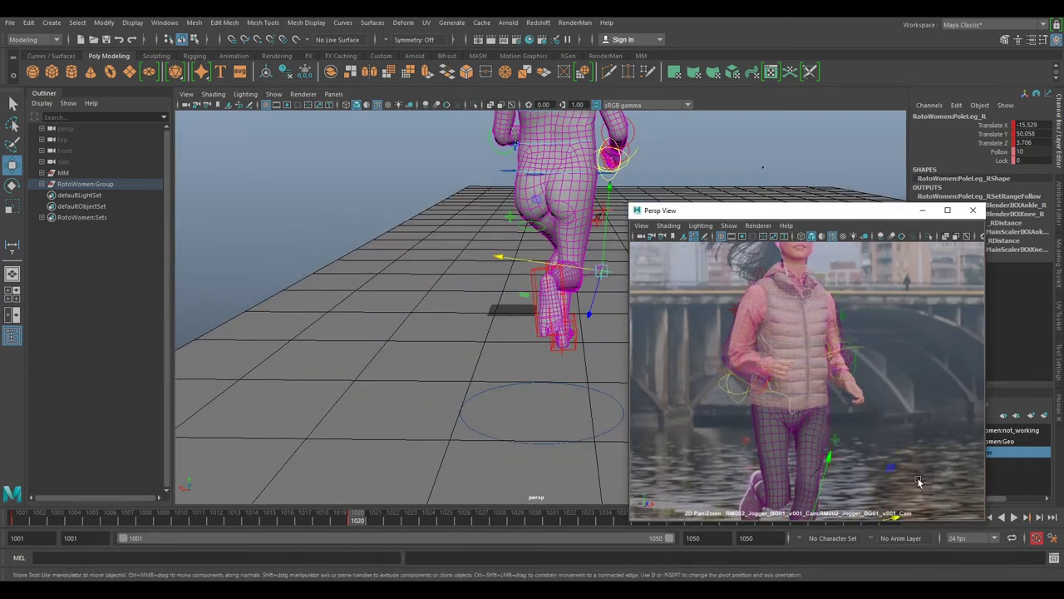
pyautogui.moveTo(869, 462); pyautogui.dragTo(865, 325, button='middle')
pyautogui.moveTo(748, 353); pyautogui.dragTo(837, 419, button='right')
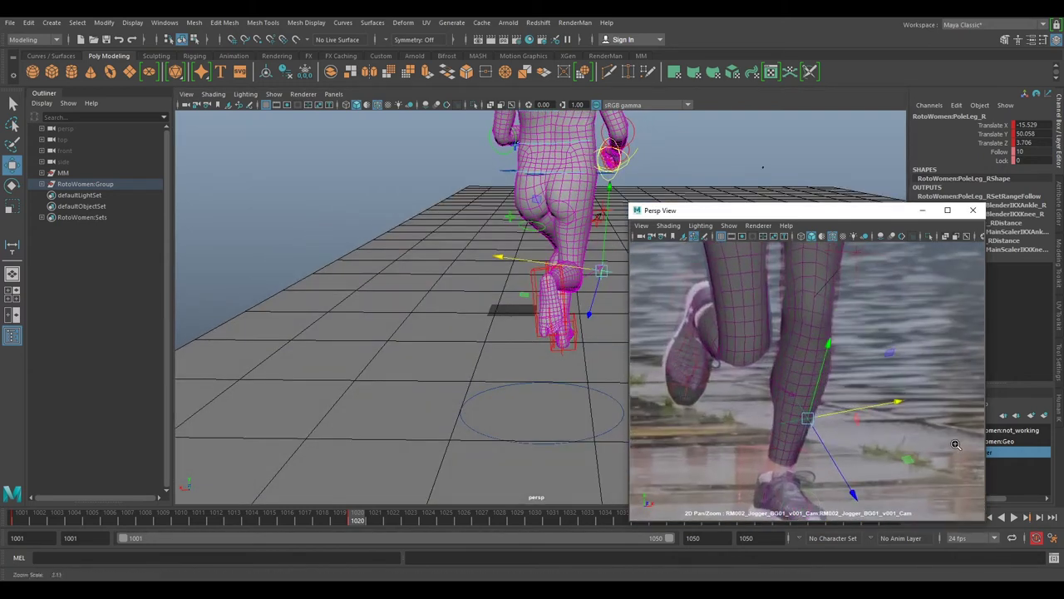
pyautogui.click(674, 296)
pyautogui.moveTo(706, 309); pyautogui.dragTo(711, 316)
pyautogui.keyDown('alt'); pyautogui.moveTo(629, 314); pyautogui.dragTo(449, 316); pyautogui.keyUp('alt')
pyautogui.moveTo(494, 316); pyautogui.dragTo(481, 336, button='middle')
pyautogui.moveTo(706, 310); pyautogui.dragTo(738, 325)
pyautogui.press('e')
pyautogui.moveTo(653, 274); pyautogui.dragTo(710, 364)
# Move PoleLeg_R to about 15.65, 58.89, 13.69 so the right knee points along the jogger's leg
pyautogui.keyDown('alt'); pyautogui.moveTo(466, 489); pyautogui.dragTo(401, 353); pyautogui.keyUp('alt')
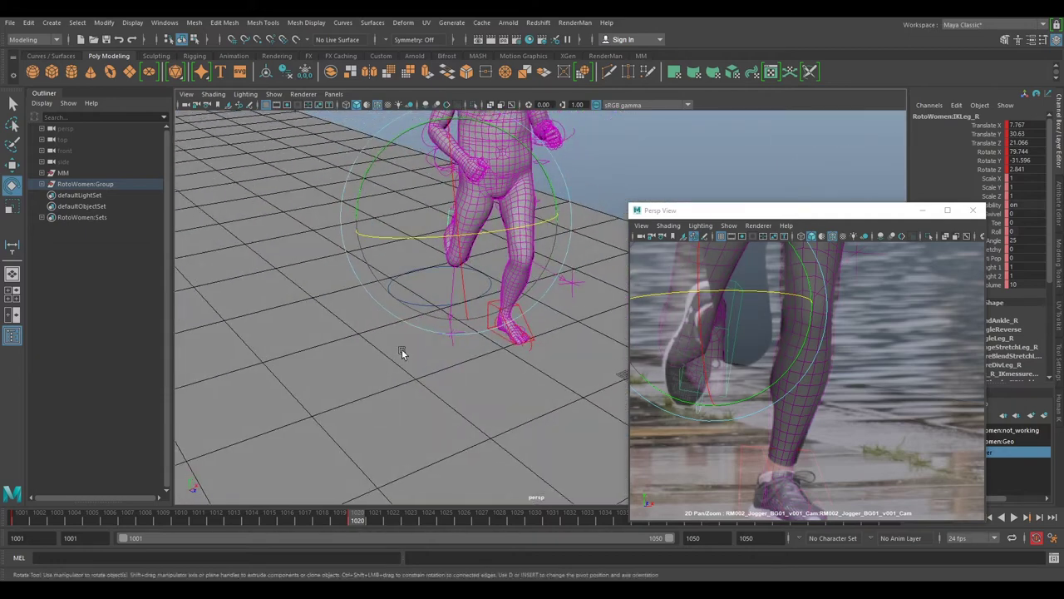
pyautogui.click(453, 339)
pyautogui.press('w')
pyautogui.moveTo(458, 338); pyautogui.dragTo(550, 349)
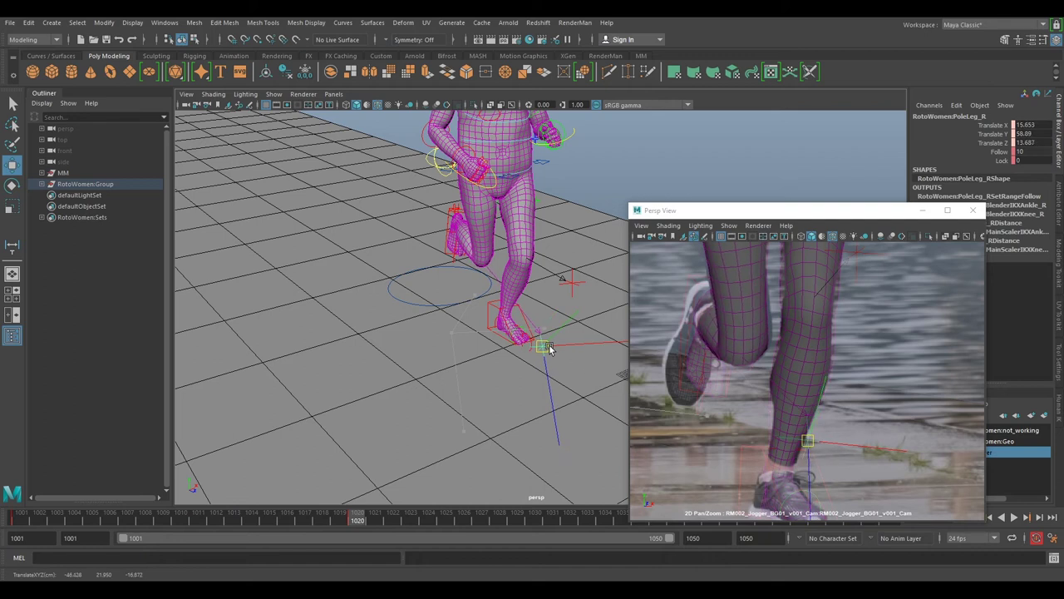
# Reposition and rotate IKLeg_R over the jogger's lifted shoe, set a key, and clear the selection
pyautogui.click(453, 219)
pyautogui.moveTo(738, 305); pyautogui.dragTo(676, 331)
pyautogui.press('e')
pyautogui.press('s')
pyautogui.keyDown('alt'); pyautogui.moveTo(535, 309); pyautogui.dragTo(522, 273); pyautogui.keyUp('alt')
pyautogui.click(596, 204)
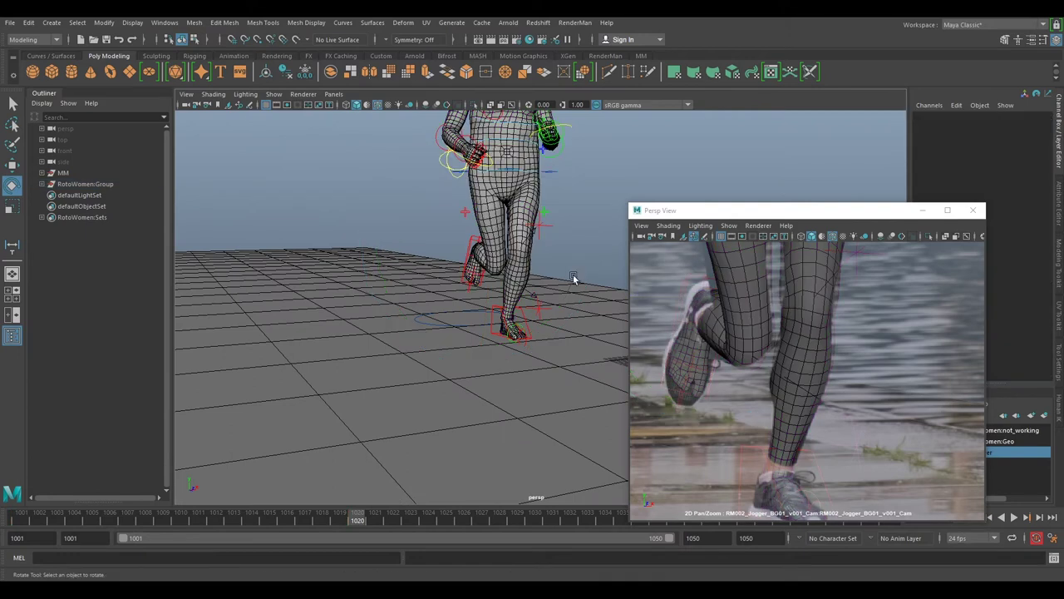
# Move PoleLeg_R to about 11.81 in X to refine the right knee's direction
pyautogui.click(541, 310)
pyautogui.press('w')
pyautogui.moveTo(569, 310); pyautogui.dragTo(554, 311)
# Move RootX_M to about -3.9, -11.13, 59.01 to fit the hips to the jogger's waist
pyautogui.keyDown('alt'); pyautogui.moveTo(466, 324); pyautogui.dragTo(684, 318); pyautogui.keyUp('alt')
pyautogui.keyDown('alt'); pyautogui.moveTo(711, 323); pyautogui.dragTo(819, 328); pyautogui.keyUp('alt')
pyautogui.moveTo(842, 349); pyautogui.dragTo(789, 304, button='right')
pyautogui.moveTo(789, 304); pyautogui.dragTo(781, 389, button='middle')
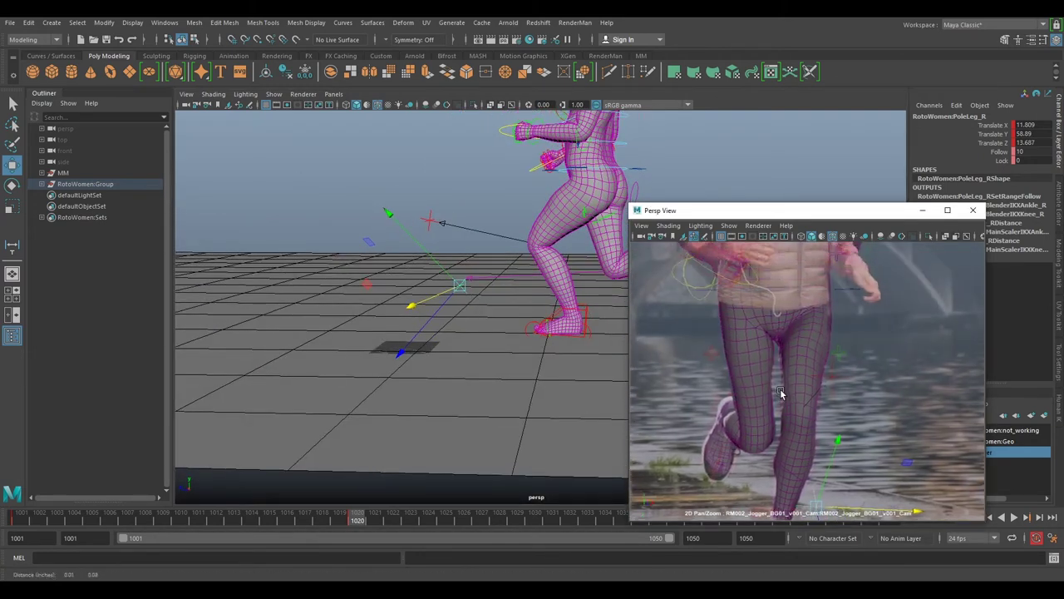
pyautogui.click(850, 291)
pyautogui.moveTo(775, 258)
pyautogui.mouseDown()
pyautogui.moveTo(829, 309)
pyautogui.moveTo(881, 326)
pyautogui.moveTo(762, 290)
pyautogui.moveTo(774, 278)
pyautogui.mouseUp()
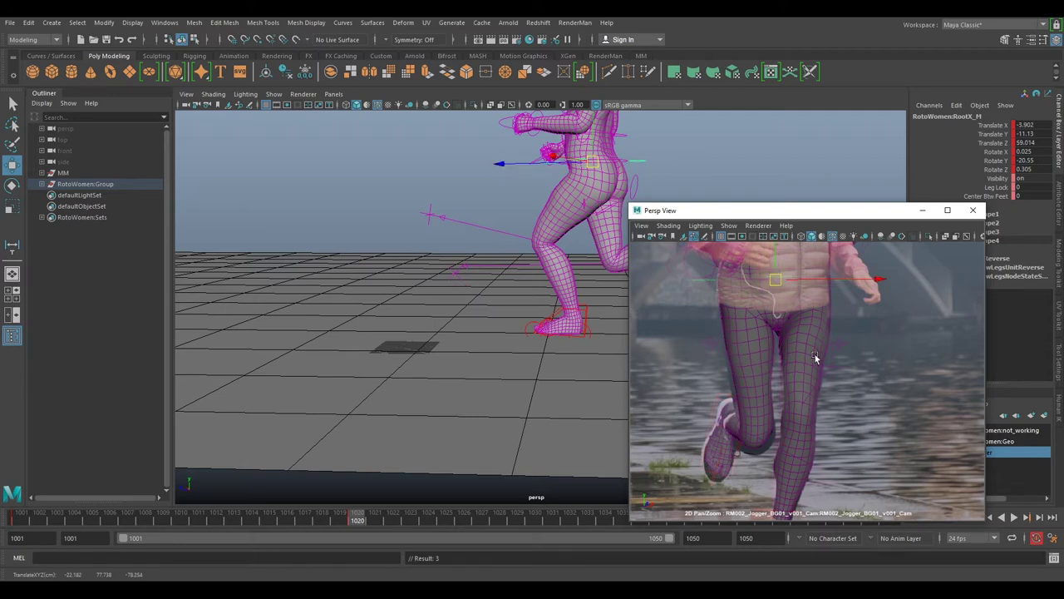
# Shift RootX_M back in depth and realign it in the camera view, to about 0.79, -12.67, 49.14
pyautogui.moveTo(817, 358); pyautogui.dragTo(791, 307, button='right')
pyautogui.moveTo(790, 307); pyautogui.dragTo(797, 355, button='middle')
pyautogui.moveTo(797, 355); pyautogui.dragTo(788, 344, button='right')
pyautogui.moveTo(801, 343); pyautogui.dragTo(811, 321, button='middle')
pyautogui.moveTo(524, 162)
pyautogui.mouseDown()
pyautogui.moveTo(549, 173)
pyautogui.moveTo(541, 165)
pyautogui.mouseUp()
pyautogui.moveTo(820, 348); pyautogui.dragTo(803, 349, button='right')
pyautogui.moveTo(813, 343); pyautogui.dragTo(802, 375, button='middle')
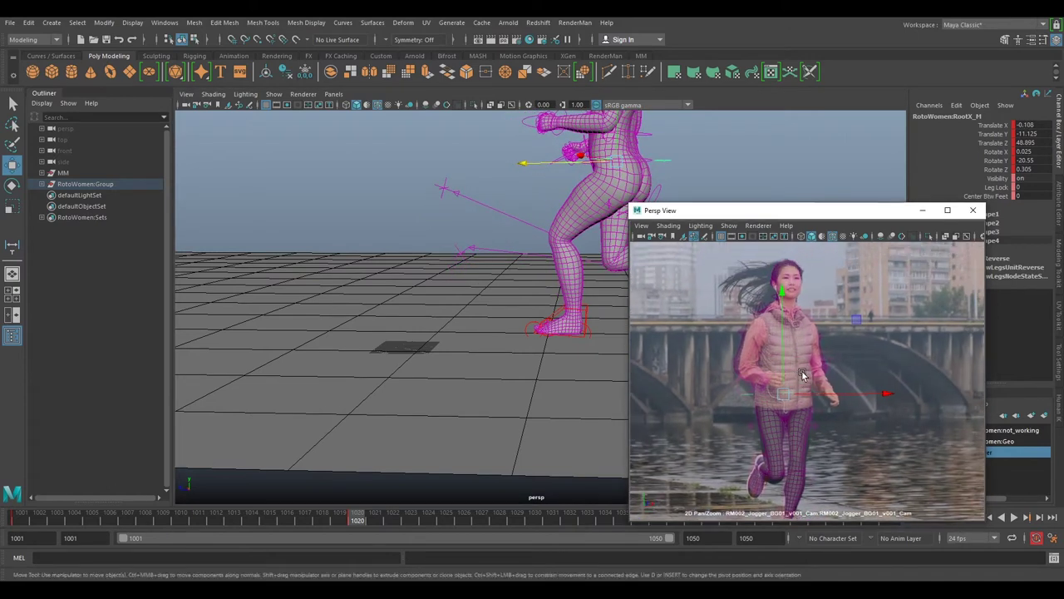
pyautogui.moveTo(785, 391); pyautogui.dragTo(788, 394)
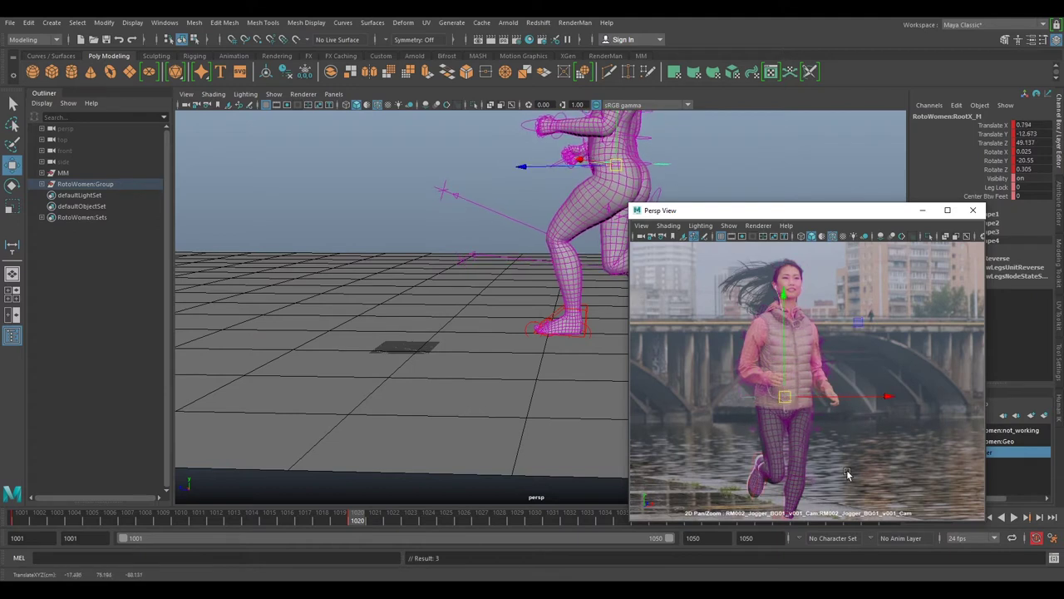
# Shift PoleLeg_R sideways so the right knee lines up with the jogger's bent leg
pyautogui.scroll(4, 848, 474)
pyautogui.moveTo(836, 351); pyautogui.dragTo(861, 395, button='middle')
pyautogui.keyDown('alt'); pyautogui.moveTo(524, 310); pyautogui.dragTo(497, 332); pyautogui.keyUp('alt')
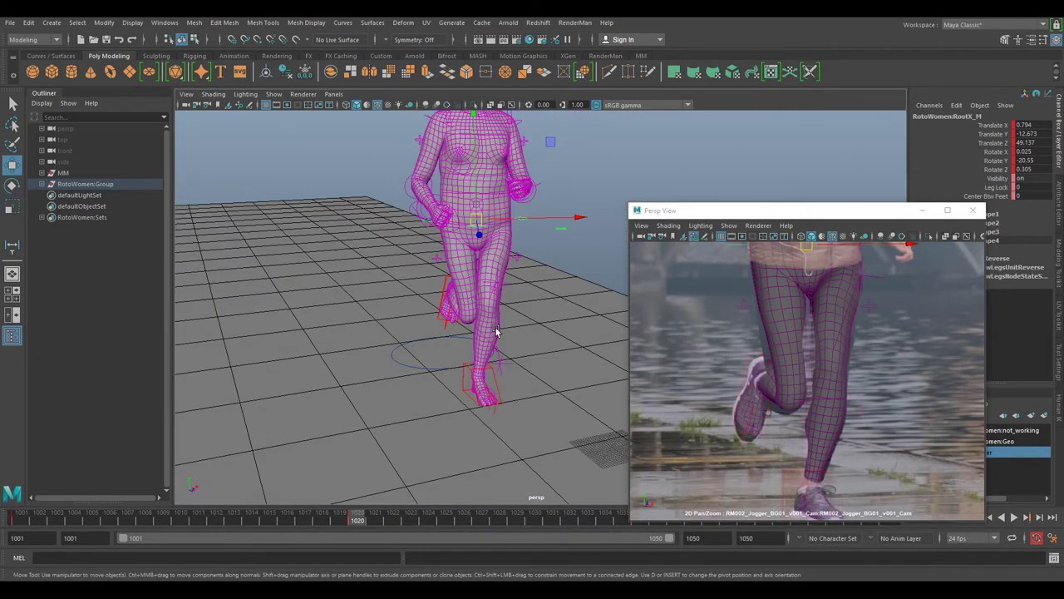
pyautogui.click(506, 363)
pyautogui.middleClick(917, 385)
pyautogui.moveTo(861, 419); pyautogui.dragTo(832, 419)
# Move IKLeg_R to about 8.51, 29.4, 14.09 and adjust PoleLeg_R to about 10.71, 58.62, 14.75
pyautogui.moveTo(410, 331)
pyautogui.keyDown('alt'); pyautogui.mouseDown()
pyautogui.moveTo(488, 335)
pyautogui.moveTo(420, 318)
pyautogui.mouseUp(); pyautogui.keyUp('alt')
pyautogui.click(410, 313)
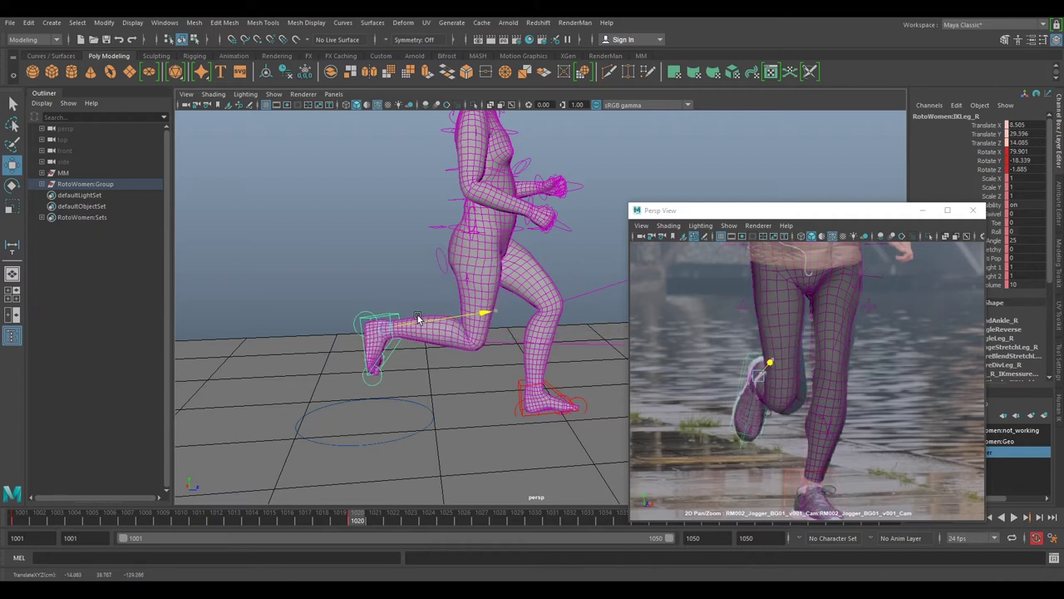
pyautogui.keyDown('alt'); pyautogui.moveTo(618, 354); pyautogui.dragTo(466, 287); pyautogui.keyUp('alt')
pyautogui.click(484, 401)
pyautogui.keyDown('alt'); pyautogui.moveTo(462, 276); pyautogui.dragTo(463, 328, button='middle'); pyautogui.keyUp('alt')
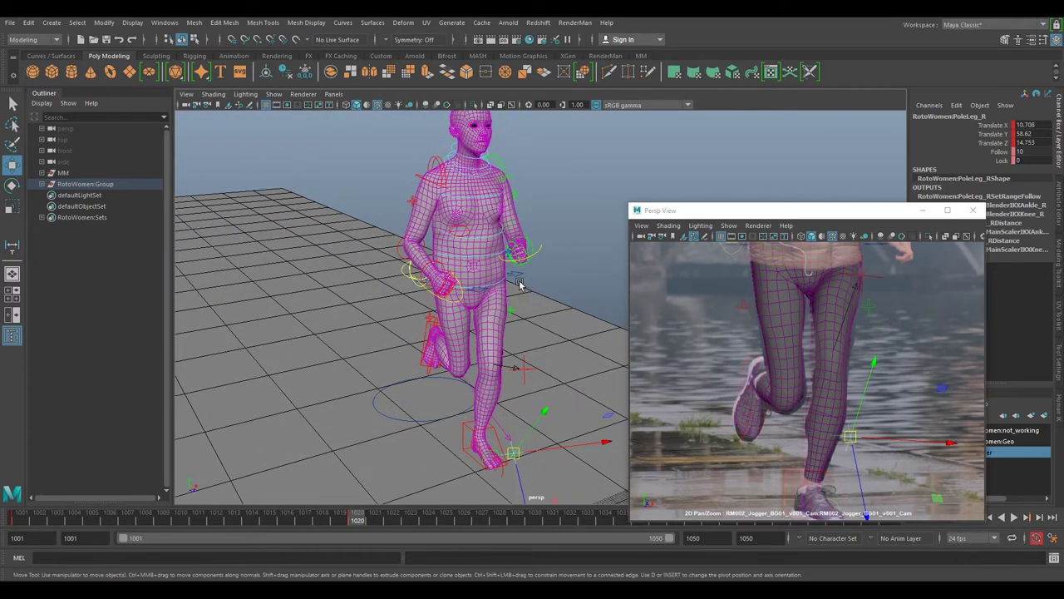
# Move RootX_M to about 0.55 in X and -13.17 in Y, and PoleLeg_L to about -9.16 in X
pyautogui.click(518, 275)
pyautogui.moveTo(470, 230); pyautogui.dragTo(472, 236)
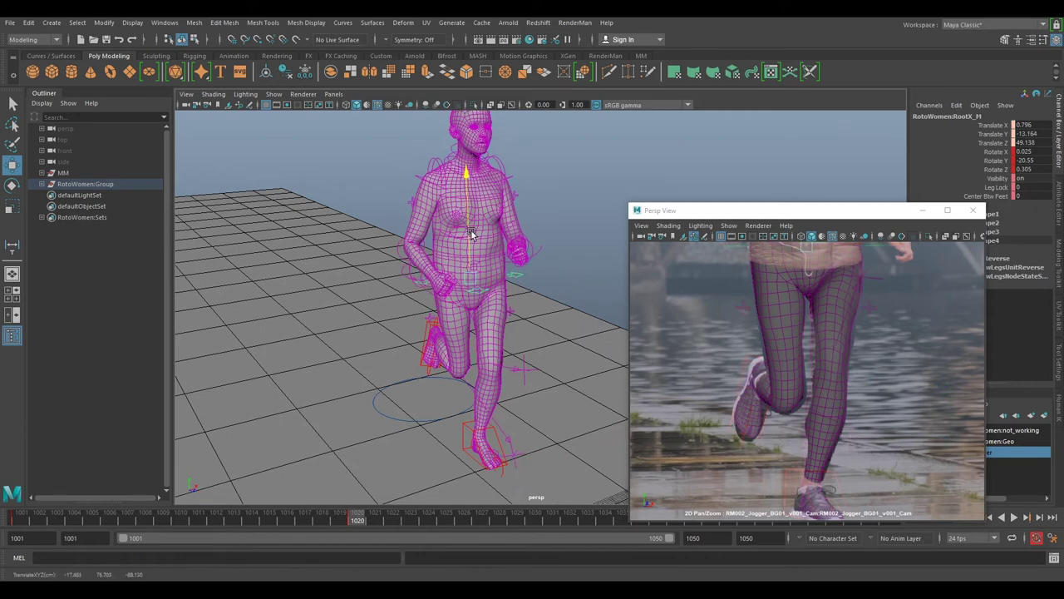
pyautogui.moveTo(498, 278); pyautogui.dragTo(497, 278)
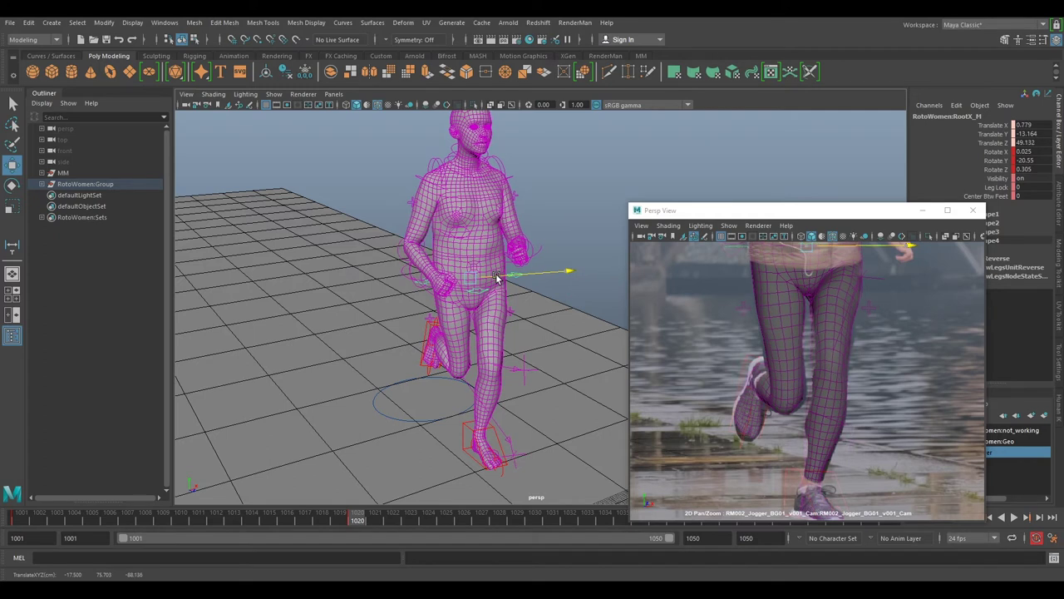
pyautogui.click(533, 368)
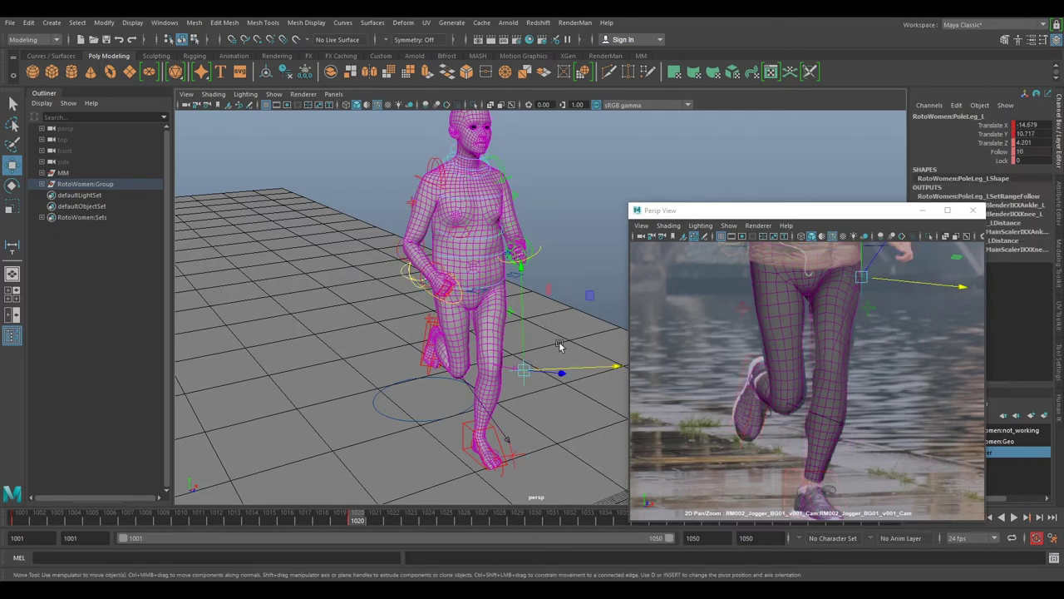
pyautogui.moveTo(562, 367); pyautogui.dragTo(577, 369)
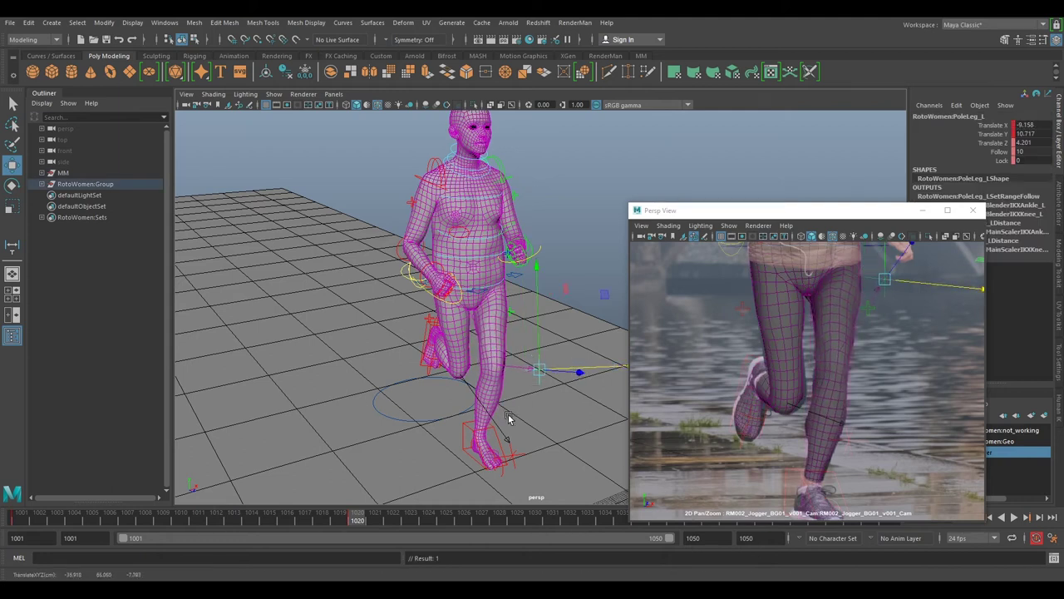
# Move PoleLeg_R to about 13.31 in X and IKLeg_R to about 8.83, 29.05, 14.19
pyautogui.click(515, 455)
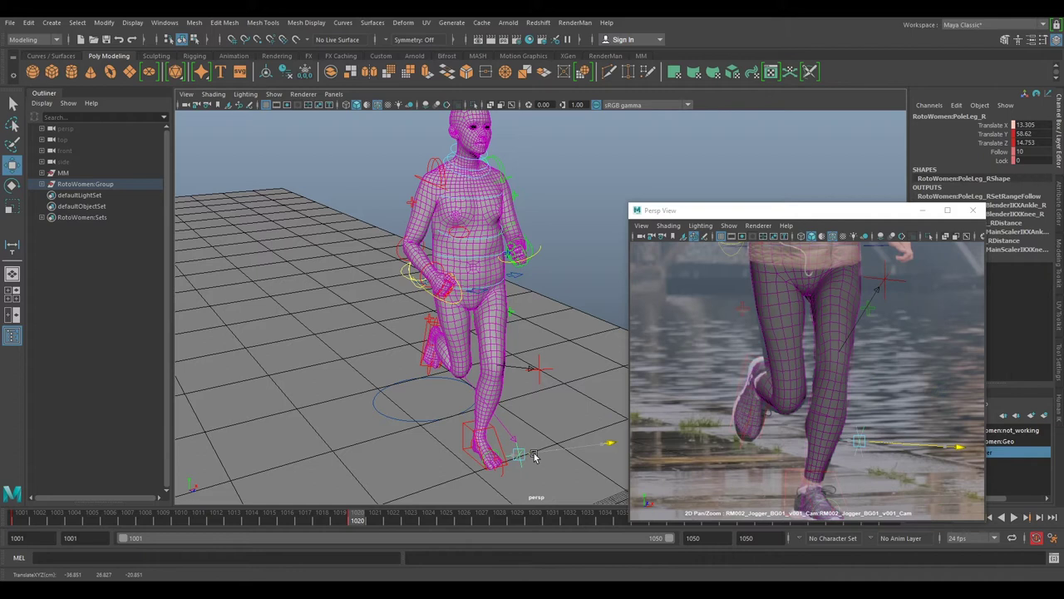
pyautogui.press('\\')
pyautogui.press('\\')
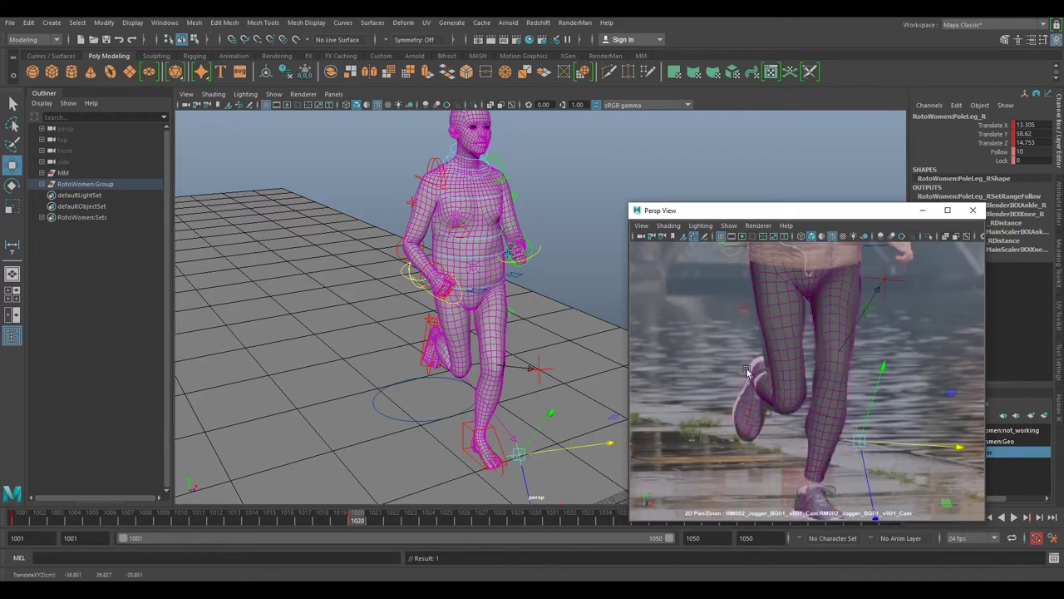
pyautogui.click(746, 373)
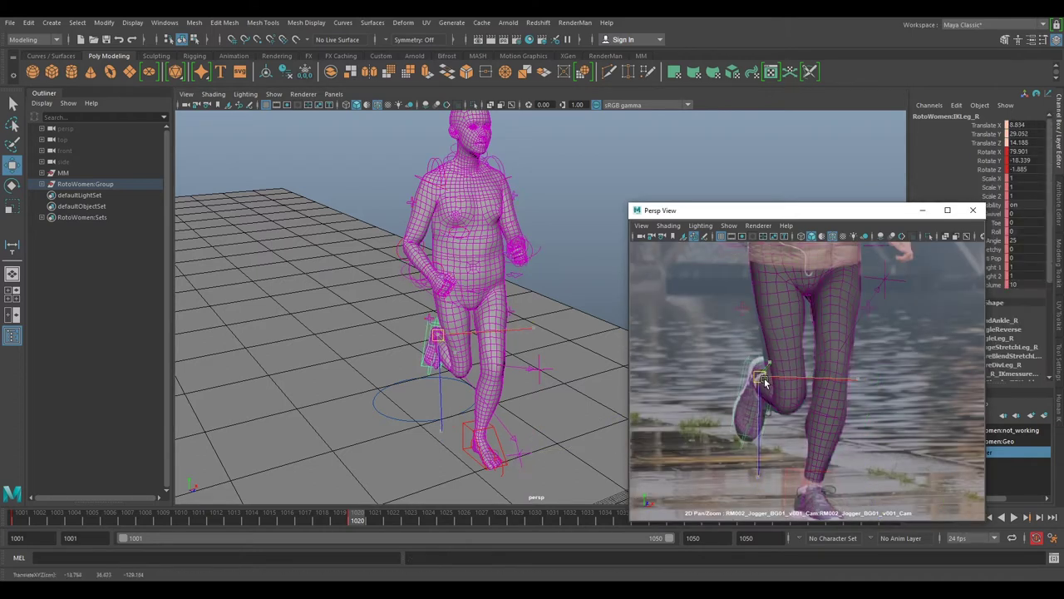
pyautogui.press('w')
# Rotate FKHead_M to about -7.05, -3.54, -14.81 so the head matches the jogger's face
pyautogui.scroll(-2, 793, 355)
pyautogui.moveTo(839, 351); pyautogui.dragTo(853, 469, button='middle')
pyautogui.moveTo(853, 335); pyautogui.dragTo(847, 409, button='middle')
pyautogui.scroll(2, 838, 295)
pyautogui.moveTo(838, 293); pyautogui.dragTo(813, 297, button='middle')
pyautogui.click(750, 253)
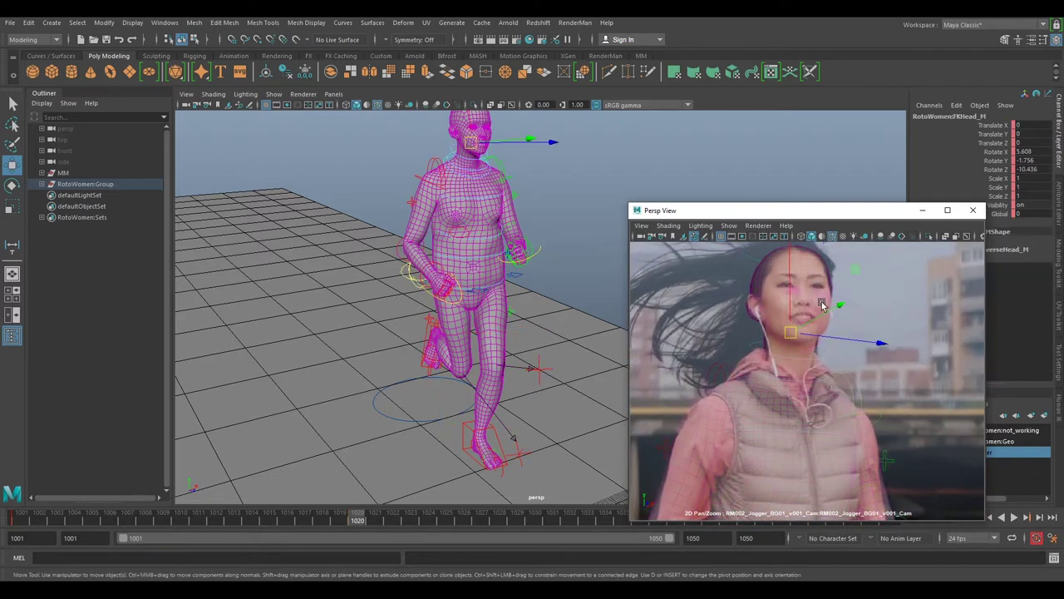
pyautogui.press('e')
pyautogui.moveTo(800, 325)
pyautogui.mouseDown()
pyautogui.moveTo(775, 311)
pyautogui.moveTo(811, 310)
pyautogui.moveTo(820, 324)
pyautogui.moveTo(799, 336)
pyautogui.mouseUp()
# Raise RootX_M to about -12.39 in Y to align the upper body with the jogger's torso
pyautogui.moveTo(907, 371); pyautogui.dragTo(889, 374, button='right')
pyautogui.moveTo(889, 374); pyautogui.dragTo(891, 272, button='middle')
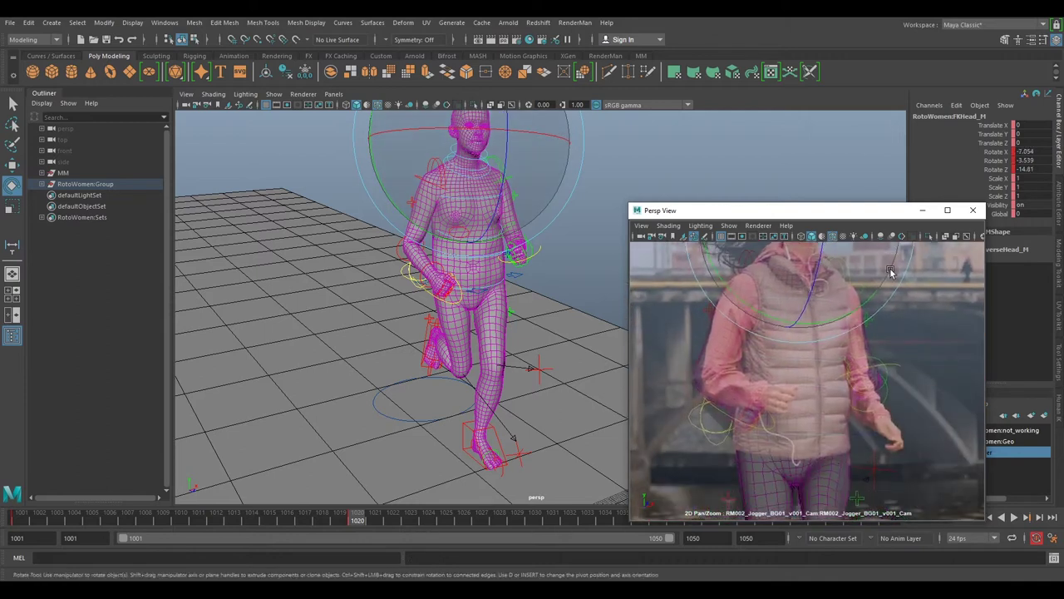
pyautogui.click(842, 408)
pyautogui.press('w')
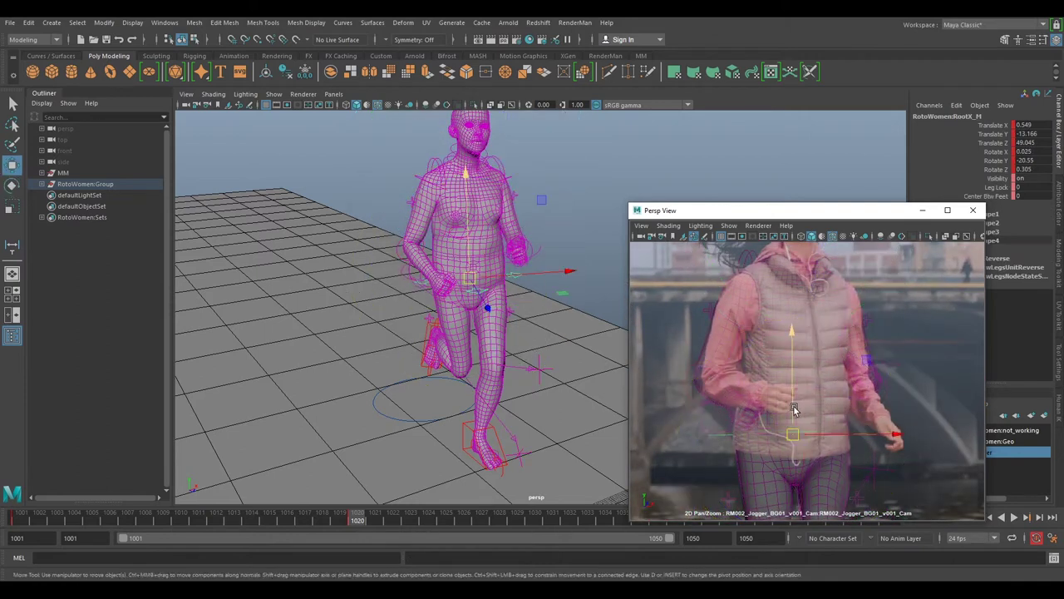
pyautogui.moveTo(882, 346); pyautogui.dragTo(863, 343, button='right')
pyautogui.moveTo(863, 343); pyautogui.dragTo(860, 409, button='middle')
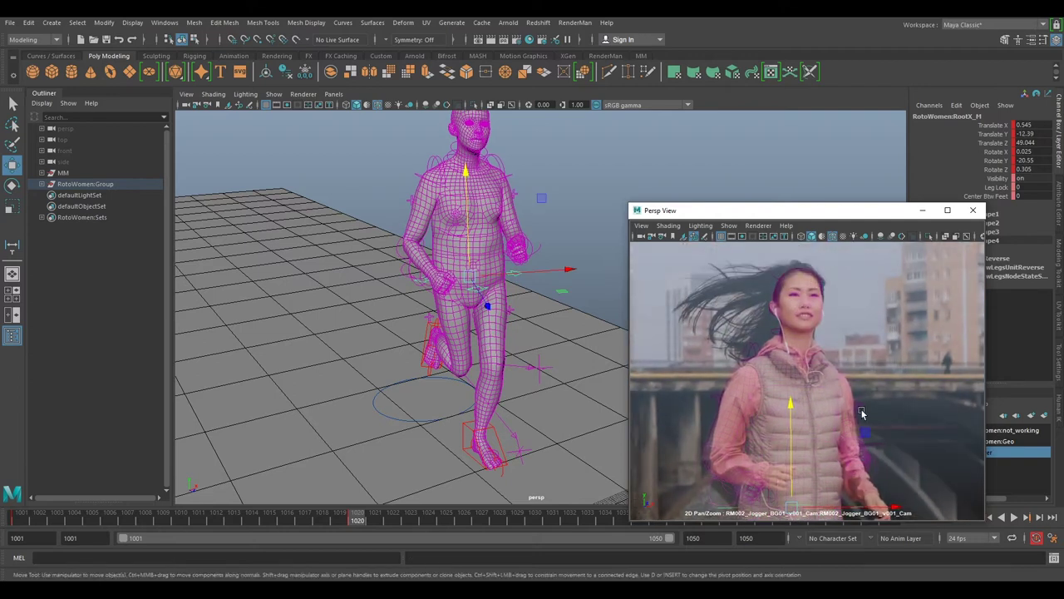
# Refine FKHead_M's rotation to about -8.47, -3.1, -13.64 against the jogger's head
pyautogui.moveTo(855, 376); pyautogui.dragTo(893, 362, button='right')
pyautogui.moveTo(871, 276); pyautogui.dragTo(870, 334, button='middle')
pyautogui.moveTo(870, 332); pyautogui.dragTo(897, 320, button='right')
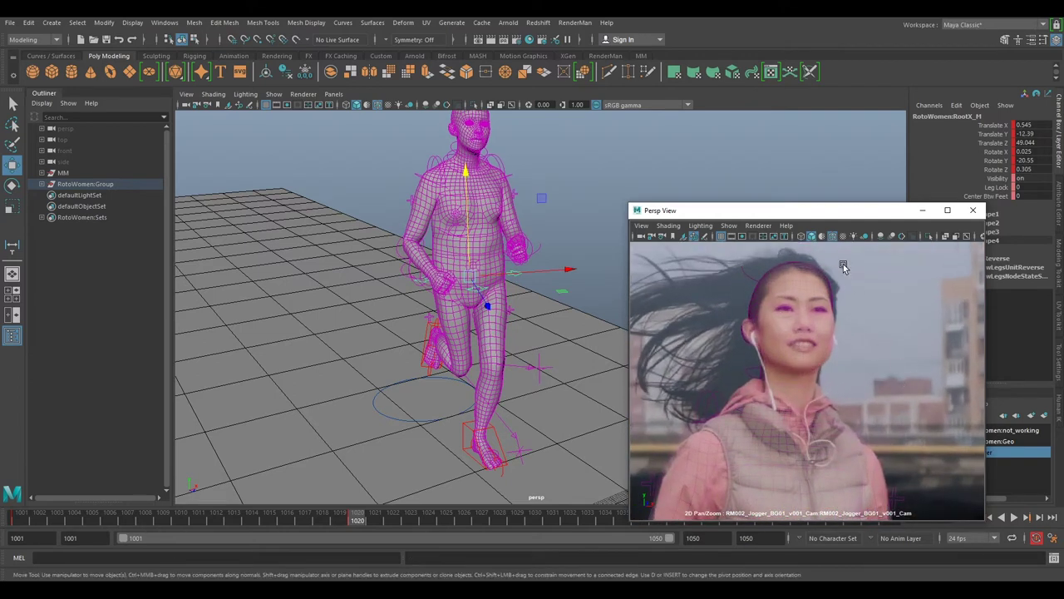
pyautogui.click(843, 264)
pyautogui.press('e')
pyautogui.moveTo(774, 344); pyautogui.dragTo(884, 422)
# Check the torso and legs against the footage and nudge RootX_M to correct the hip position
pyautogui.moveTo(884, 422); pyautogui.dragTo(896, 388, button='middle')
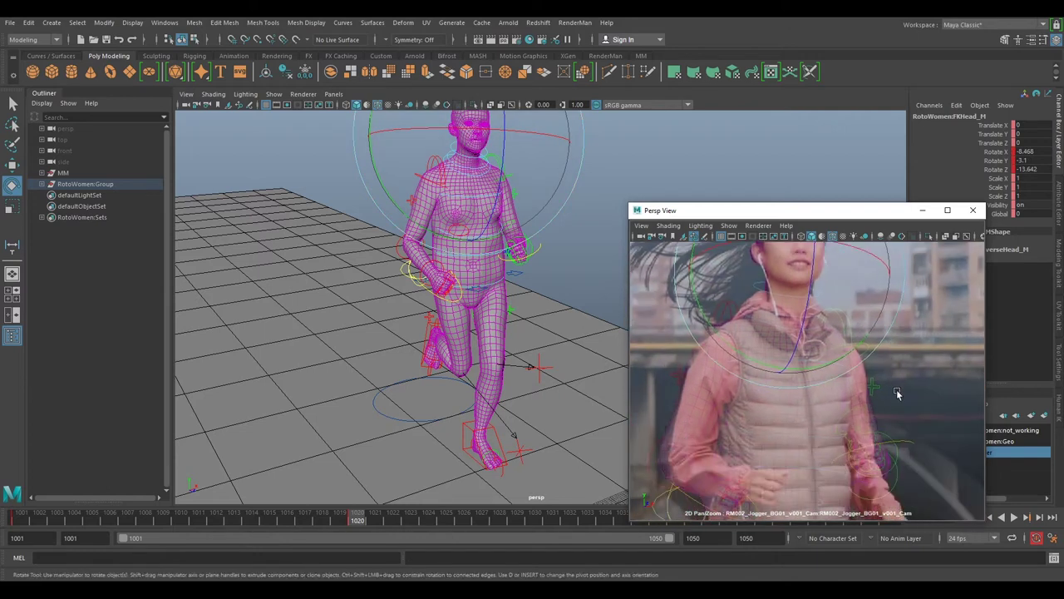
pyautogui.moveTo(832, 439); pyautogui.dragTo(782, 333, button='middle')
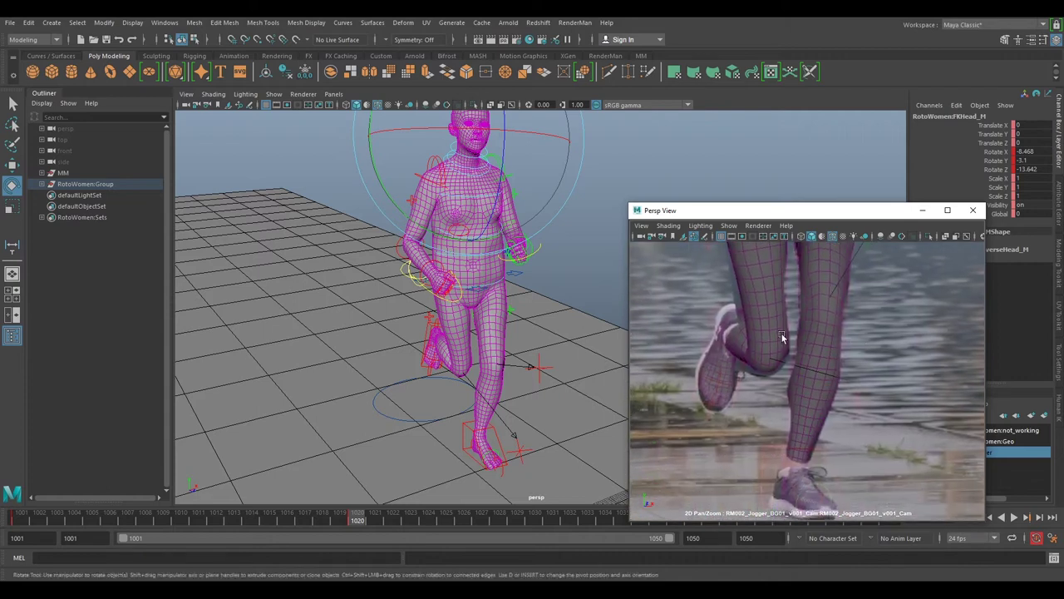
pyautogui.moveTo(872, 371); pyautogui.dragTo(835, 288, button='right')
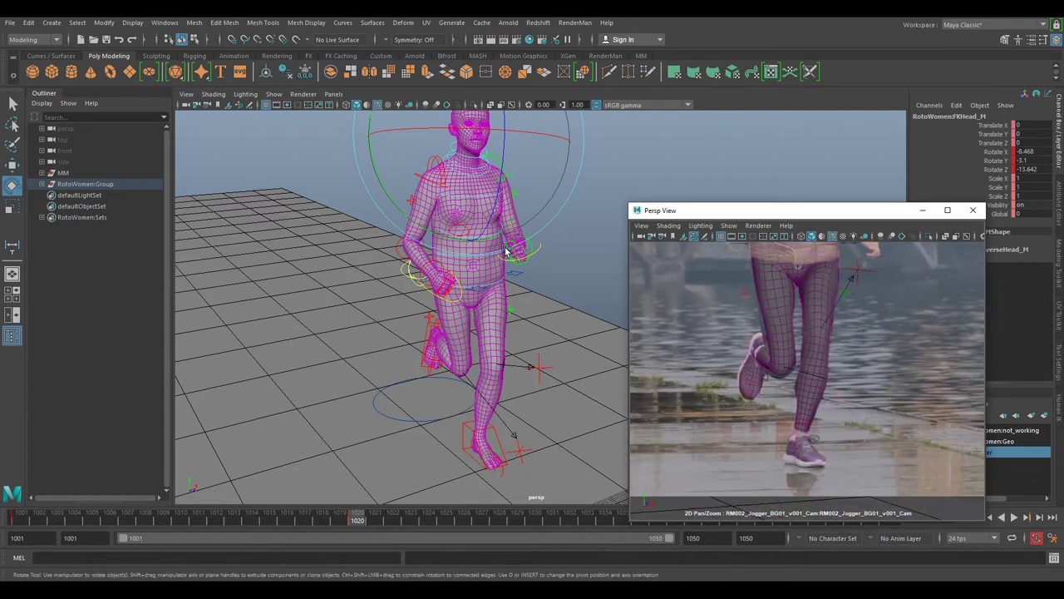
pyautogui.click(482, 290)
pyautogui.press('w')
pyautogui.moveTo(483, 299); pyautogui.dragTo(487, 306)
# Rotate FKHead_M to about -6.1, -2.02, -17.46 to match the tilt and turn of the jogger's head
pyautogui.scroll(-1, 845, 352)
pyautogui.moveTo(846, 352); pyautogui.dragTo(840, 419, button='middle')
pyautogui.moveTo(791, 288); pyautogui.dragTo(791, 288)
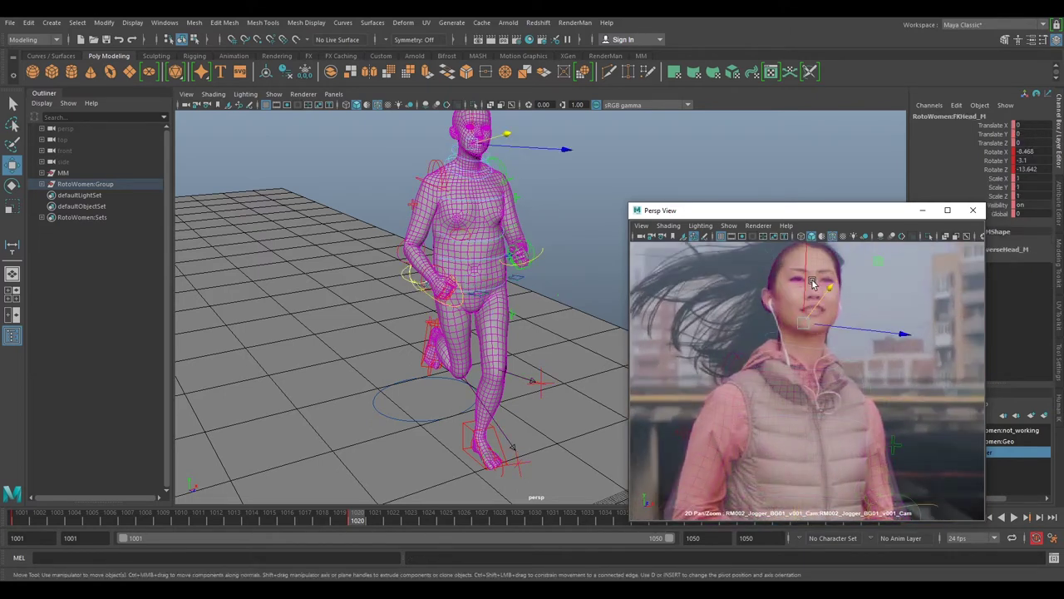
pyautogui.click(800, 287)
pyautogui.press('e')
pyautogui.moveTo(800, 287); pyautogui.dragTo(803, 296)
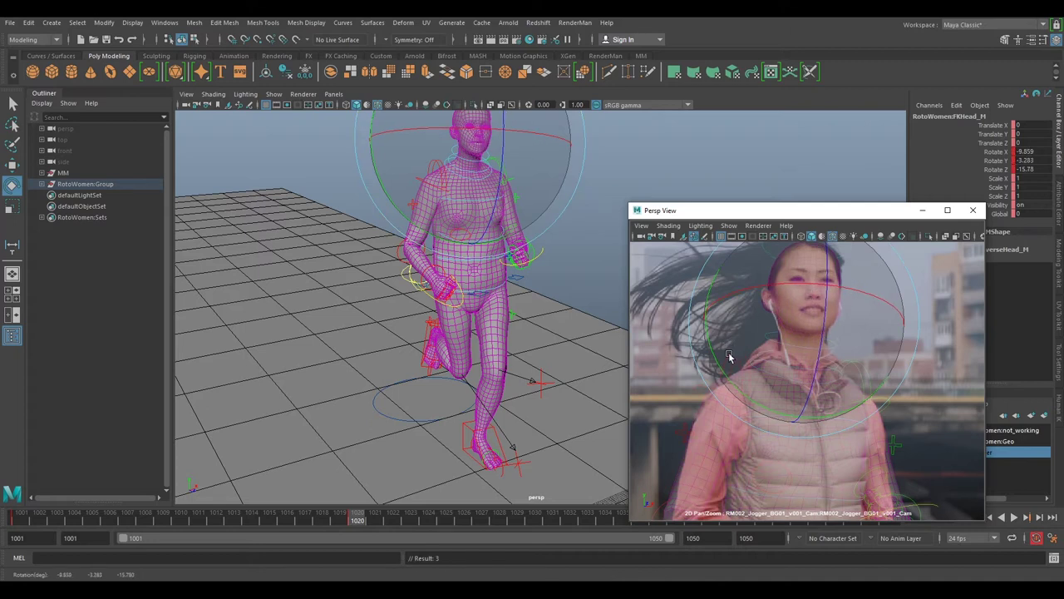
pyautogui.moveTo(729, 359); pyautogui.dragTo(727, 363)
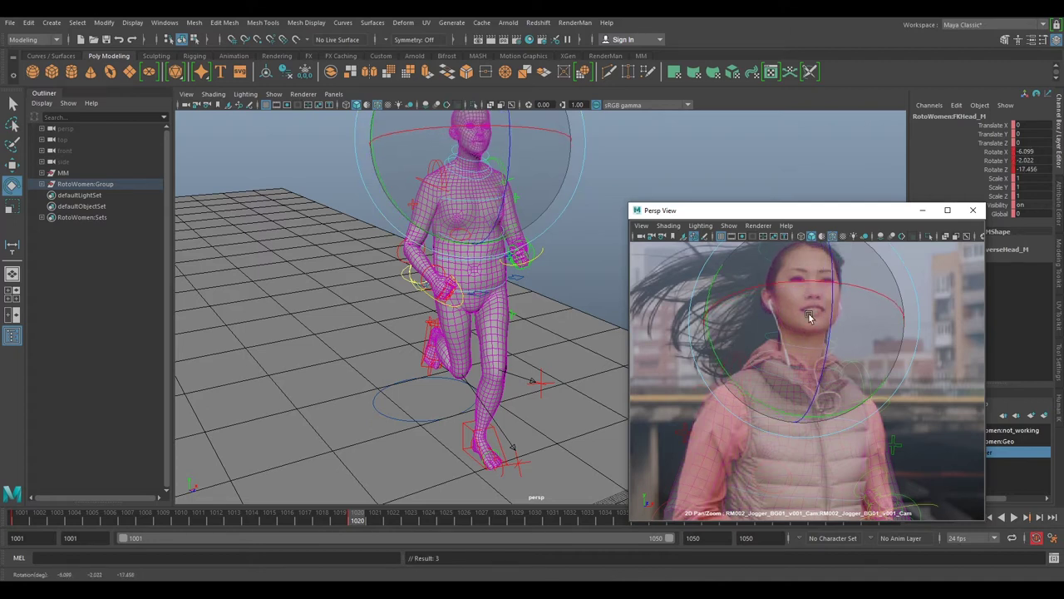
# Rotate FKHead_M to about -10.12, -1.16, -16.28 and key its rotation to match the jogger's head
pyautogui.moveTo(813, 266); pyautogui.dragTo(812, 263)
pyautogui.hotkey('shift', 'e')
pyautogui.moveTo(768, 359); pyautogui.dragTo(726, 364)
pyautogui.hotkey('shift', 'e')
pyautogui.moveTo(781, 312); pyautogui.dragTo(834, 304)
pyautogui.hotkey('shift', 'e')
pyautogui.hotkey('shift', 'e')
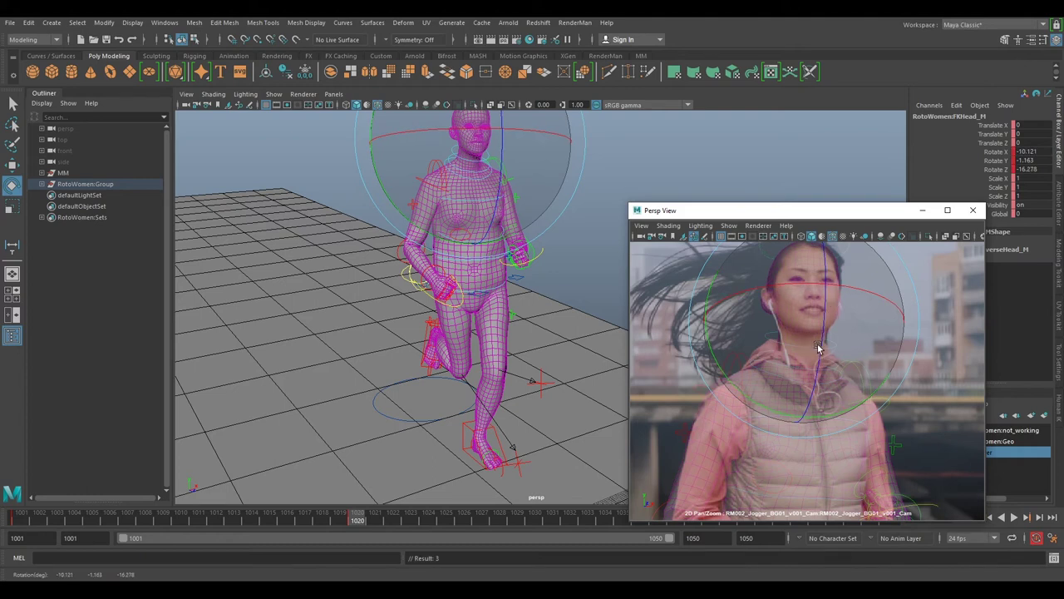
# Move the left knee pole control PoleLeg_L to about -14.17, 10.72, 4.2 to align the left knee with the footage
pyautogui.moveTo(908, 412); pyautogui.dragTo(853, 402, button='right')
pyautogui.moveTo(850, 402); pyautogui.dragTo(861, 278, button='middle')
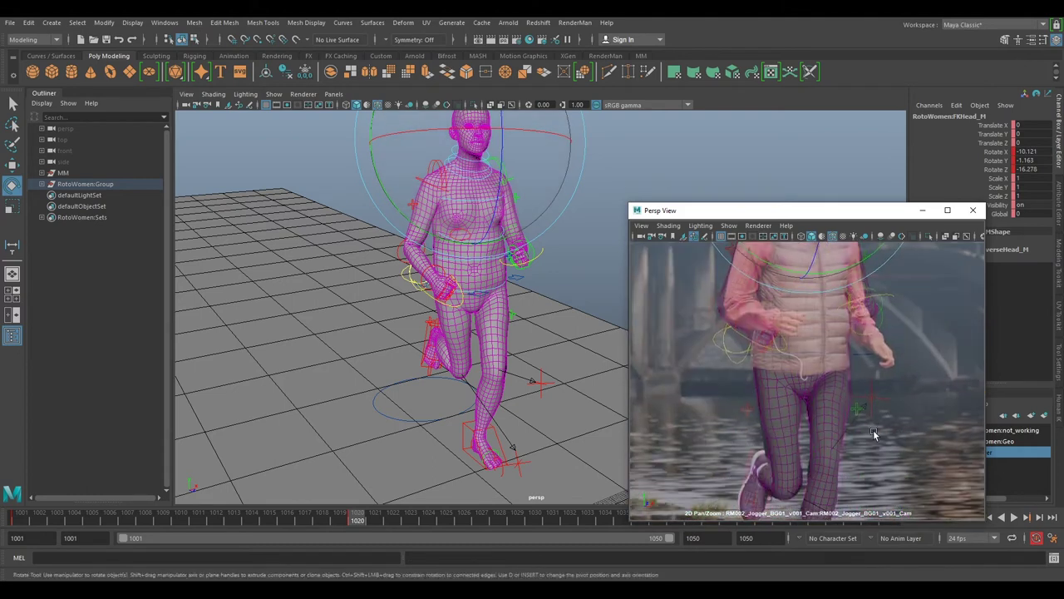
pyautogui.moveTo(874, 433); pyautogui.dragTo(880, 309, button='middle')
pyautogui.keyDown('alt'); pyautogui.moveTo(609, 311); pyautogui.dragTo(577, 318); pyautogui.keyUp('alt')
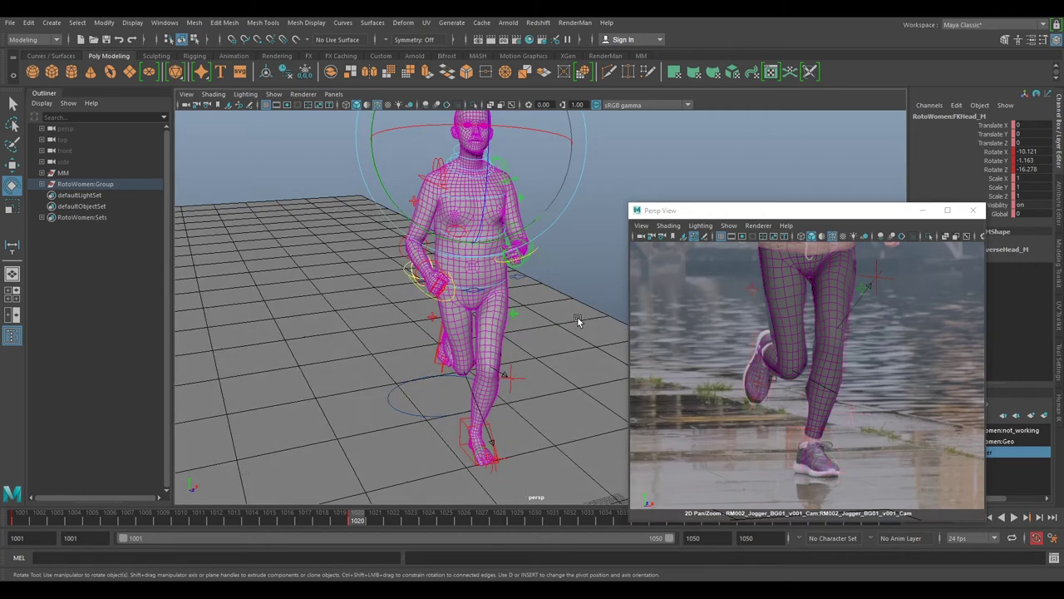
pyautogui.keyDown('alt'); pyautogui.moveTo(559, 334); pyautogui.dragTo(546, 286, button='middle'); pyautogui.keyUp('alt')
pyautogui.click(510, 310)
pyautogui.press('w')
pyautogui.moveTo(552, 309); pyautogui.dragTo(536, 312)
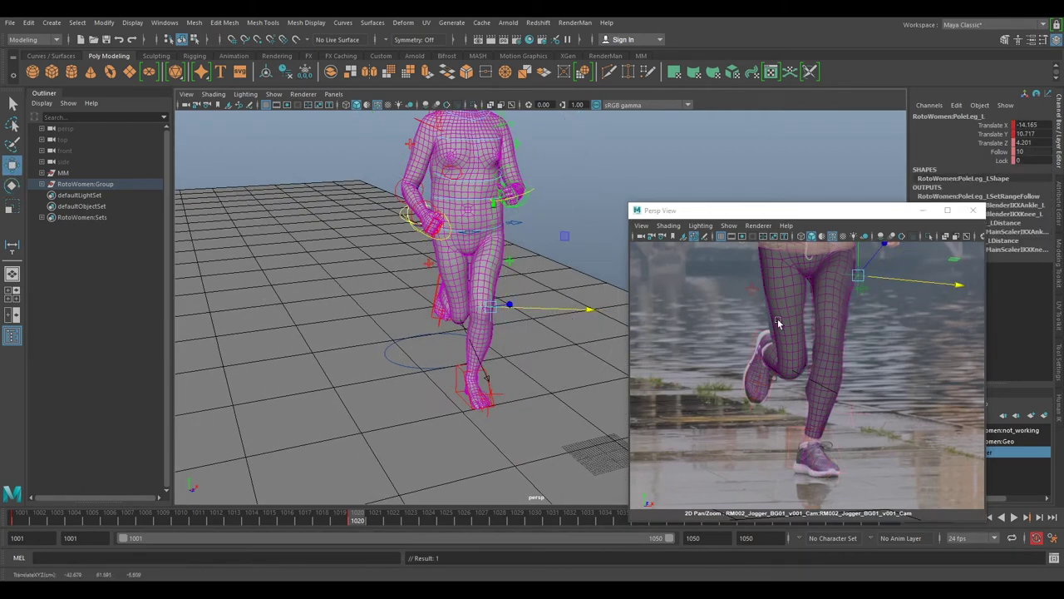
pyautogui.click(752, 343)
pyautogui.press('e')
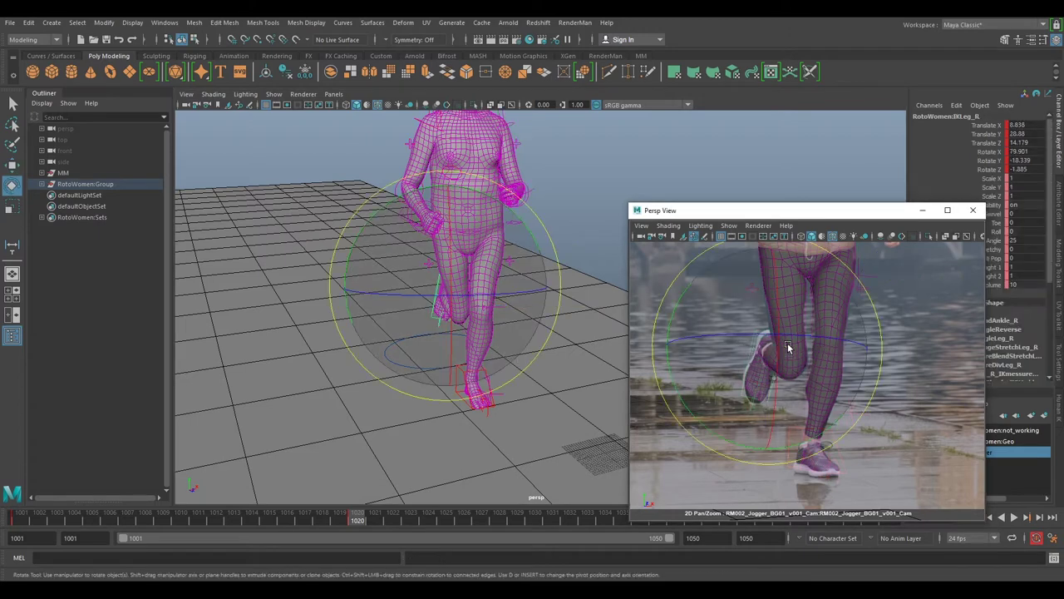
pyautogui.press('w')
# Raise RootX_M to about -12.92 in Y and rotate it to about -0.18 in Z to fit the jogger's torso
pyautogui.moveTo(925, 350); pyautogui.dragTo(855, 293, button='right')
pyautogui.moveTo(855, 293)
pyautogui.mouseDown(button='middle')
pyautogui.moveTo(857, 376)
pyautogui.moveTo(853, 363)
pyautogui.mouseUp(button='middle')
pyautogui.moveTo(852, 363); pyautogui.dragTo(871, 350, button='right')
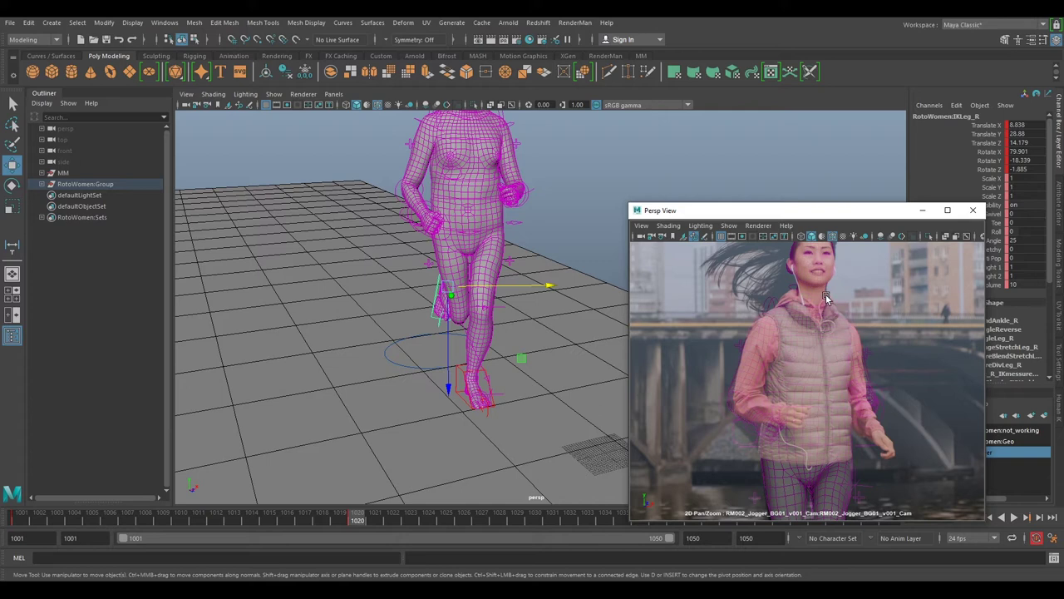
pyautogui.click(865, 447)
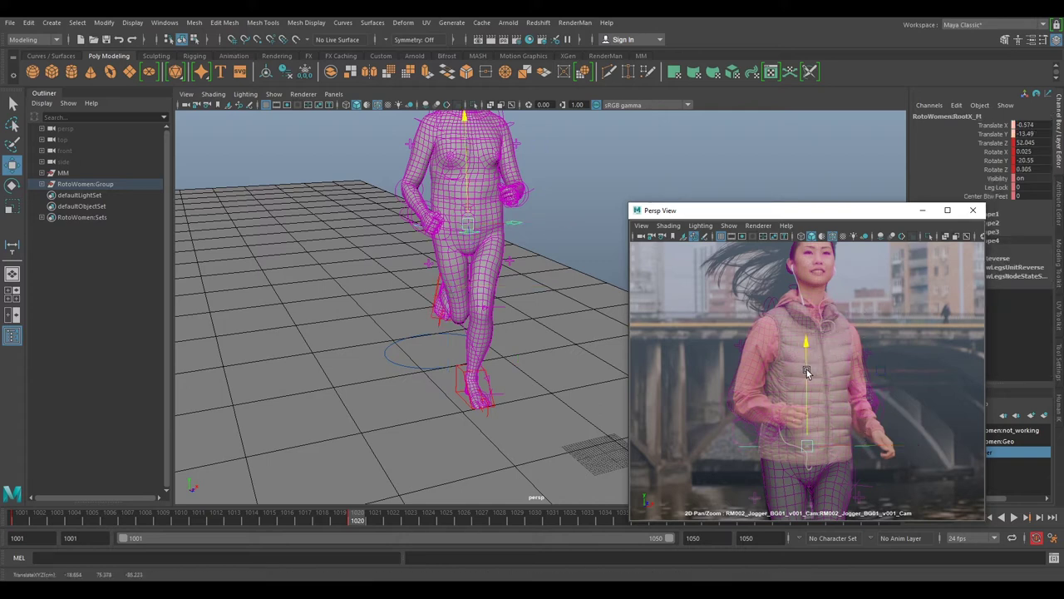
pyautogui.moveTo(808, 372); pyautogui.dragTo(830, 385)
pyautogui.press('e')
pyautogui.moveTo(765, 346); pyautogui.dragTo(742, 364)
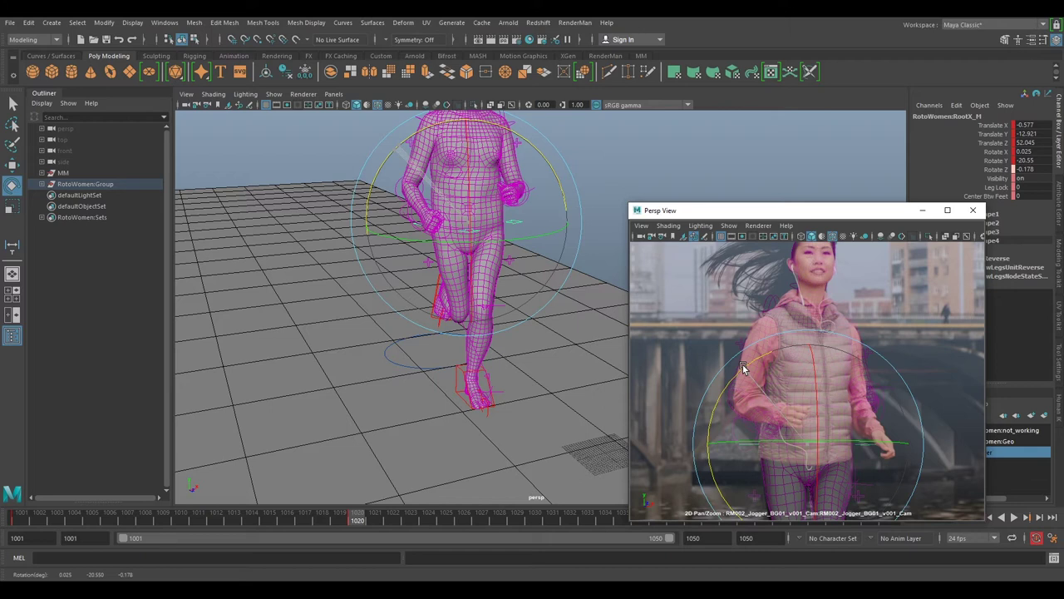
# Rotate FKHead_M to about -9.7, 0.18, -13.99 to realign the head with the jogger's face
pyautogui.moveTo(786, 337); pyautogui.dragTo(869, 292, button='right')
pyautogui.moveTo(869, 292); pyautogui.dragTo(864, 330, button='middle')
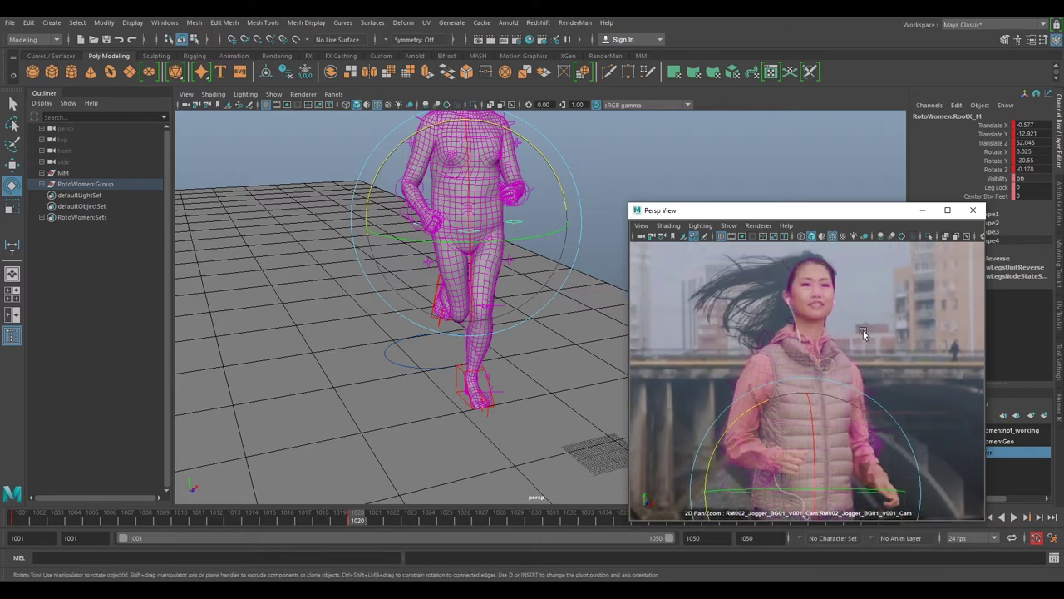
pyautogui.moveTo(863, 331); pyautogui.dragTo(900, 298, button='right')
pyautogui.keyDown('alt'); pyautogui.moveTo(901, 298); pyautogui.dragTo(831, 314, button='middle'); pyautogui.keyUp('alt')
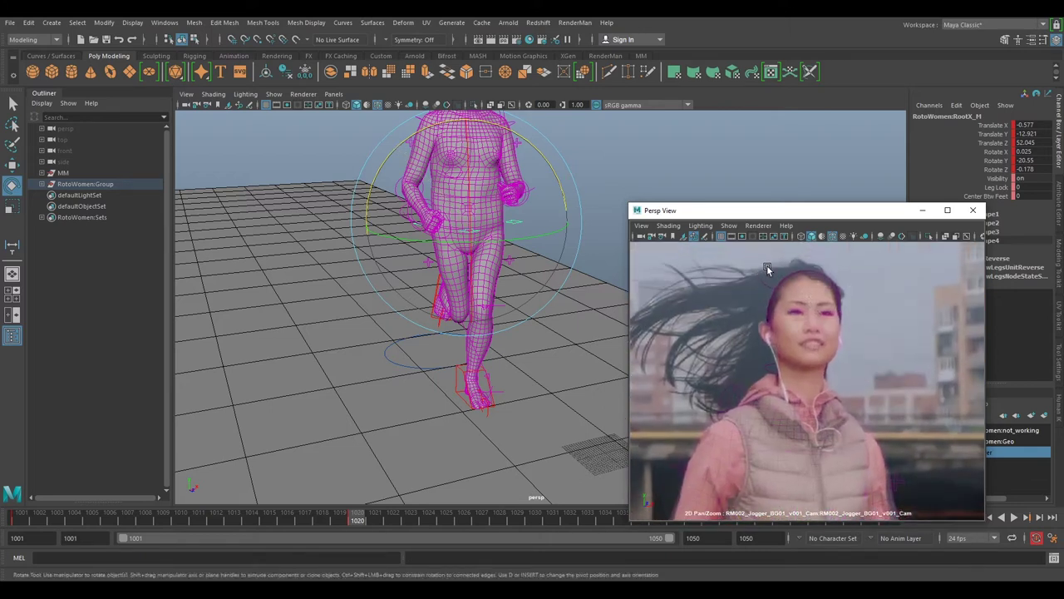
pyautogui.click(768, 268)
pyautogui.moveTo(764, 348); pyautogui.dragTo(807, 368)
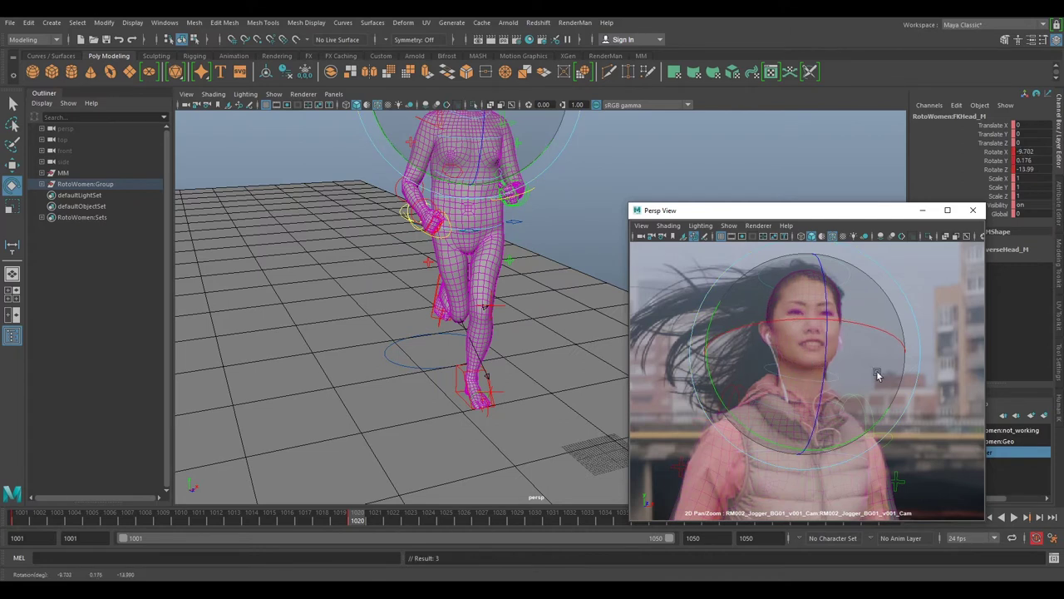
# Rotate FKChest_M to about 0.87 in Y and check the torso and legs against the footage
pyautogui.click(815, 450)
pyautogui.click(811, 451)
pyautogui.moveTo(725, 397); pyautogui.dragTo(720, 402)
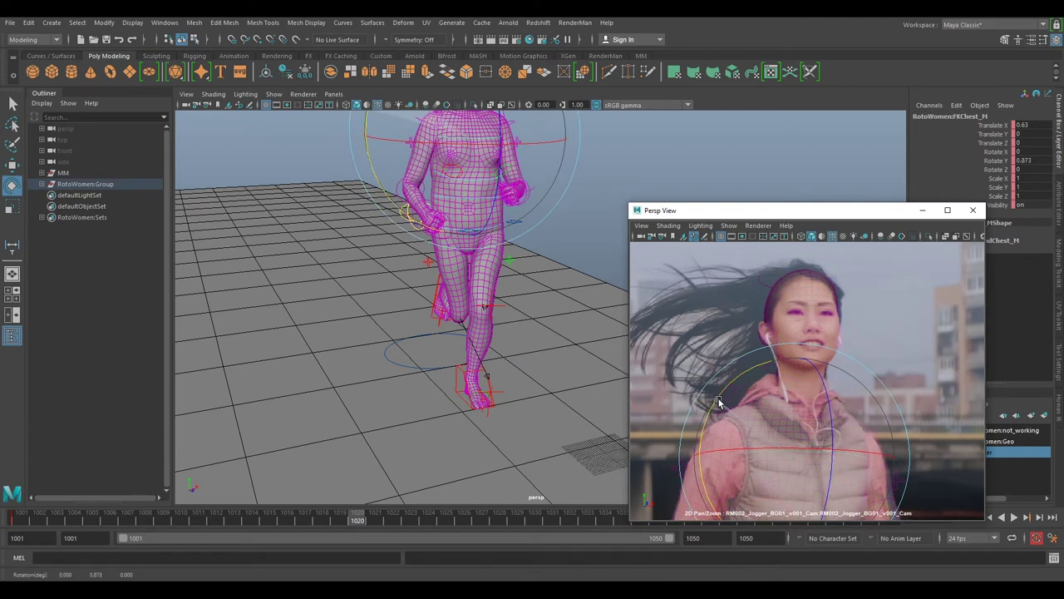
pyautogui.moveTo(903, 347); pyautogui.dragTo(953, 346, button='right')
pyautogui.moveTo(923, 494); pyautogui.dragTo(921, 383, button='middle')
pyautogui.moveTo(919, 435); pyautogui.dragTo(945, 357, button='right')
pyautogui.moveTo(903, 441); pyautogui.dragTo(892, 341, button='middle')
pyautogui.moveTo(925, 405); pyautogui.dragTo(905, 357, button='middle')
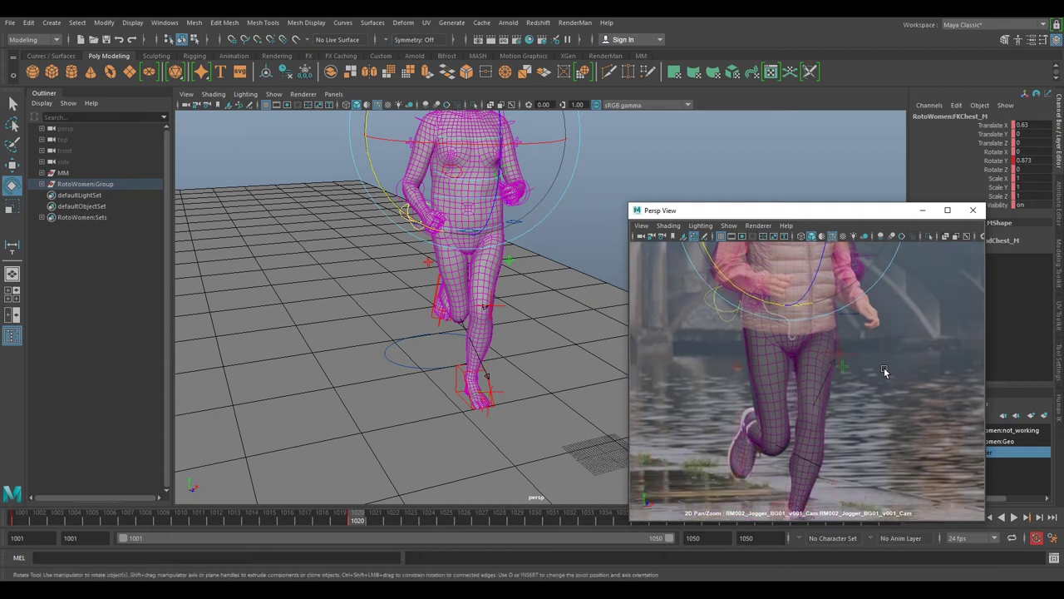
pyautogui.moveTo(887, 356); pyautogui.dragTo(873, 402, button='middle')
pyautogui.click(775, 299)
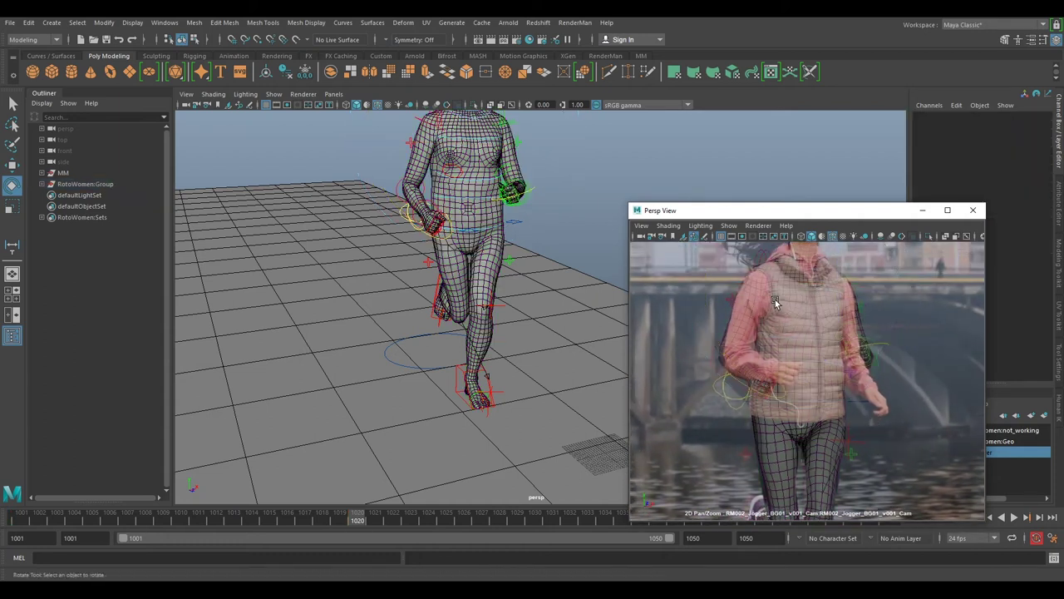
pyautogui.click(771, 252)
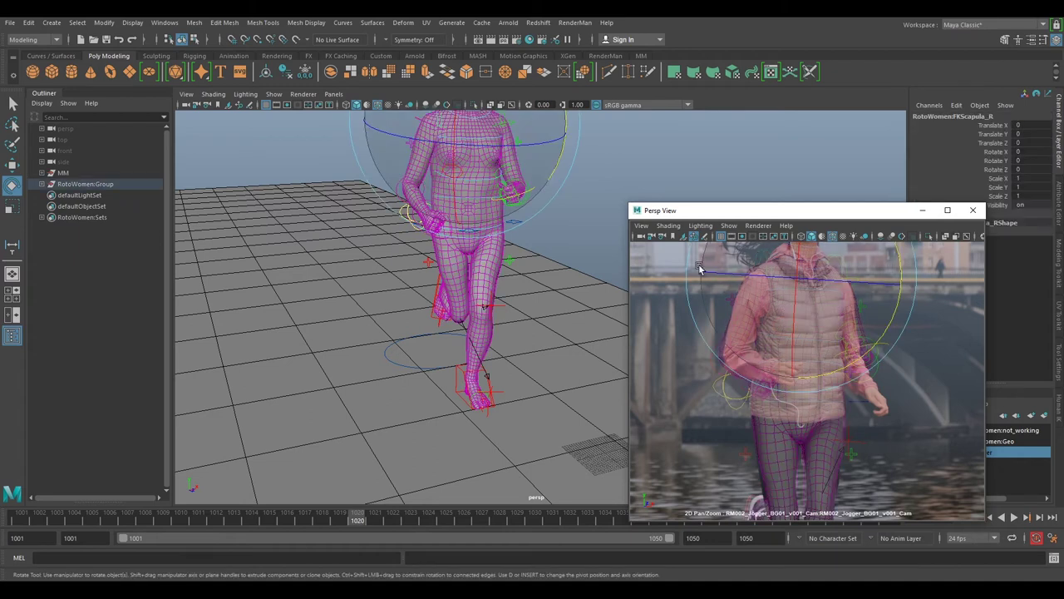
pyautogui.moveTo(855, 299); pyautogui.dragTo(860, 364, button='middle')
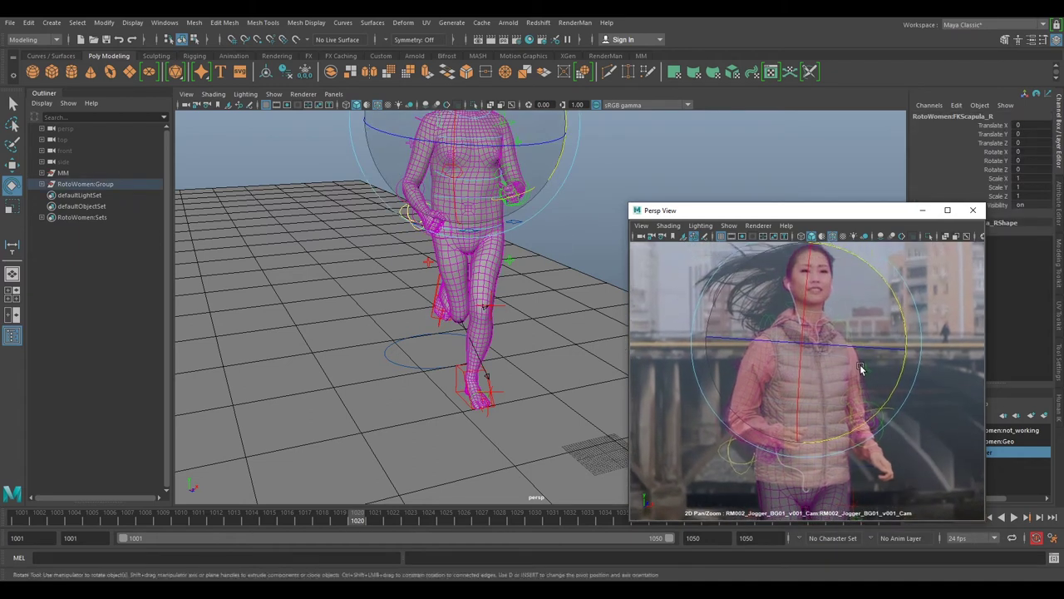
pyautogui.keyDown('alt'); pyautogui.moveTo(552, 196); pyautogui.dragTo(525, 369, button='middle'); pyautogui.keyUp('alt')
pyautogui.moveTo(407, 227); pyautogui.dragTo(396, 230)
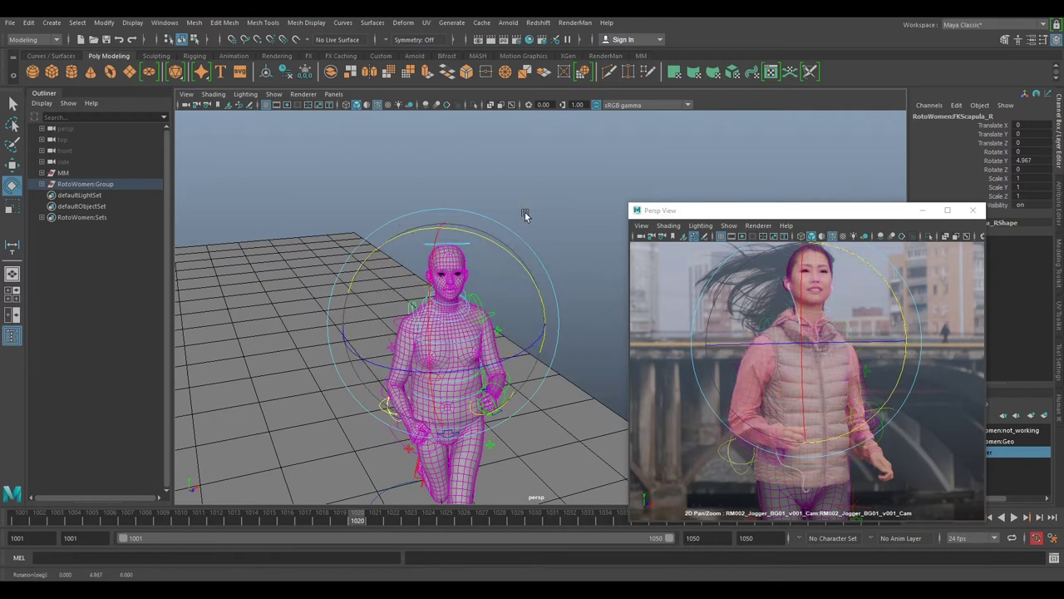
pyautogui.hotkey('ctrl', 'z')
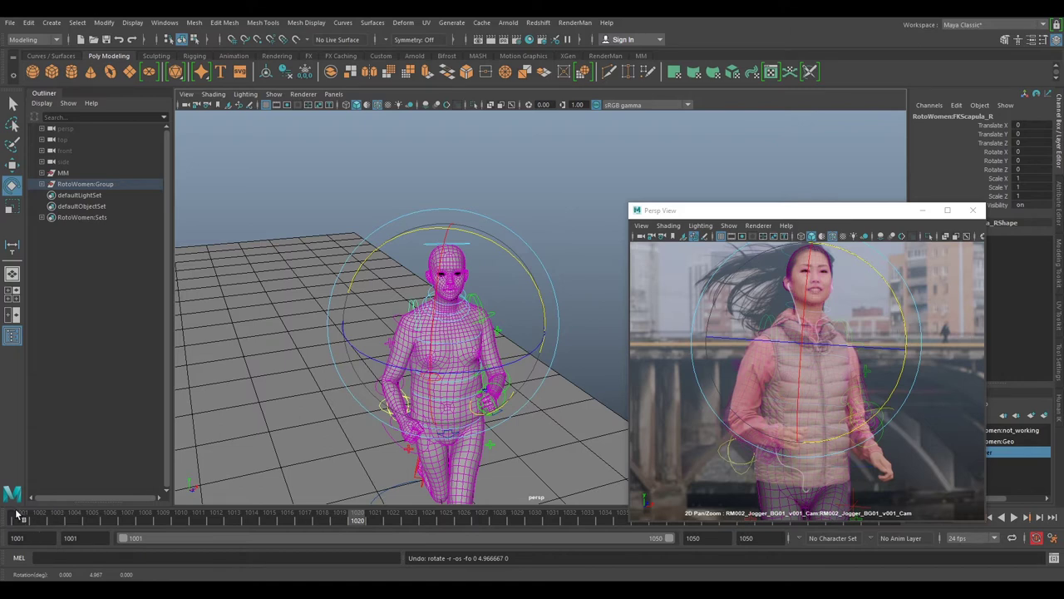
pyautogui.click(596, 166)
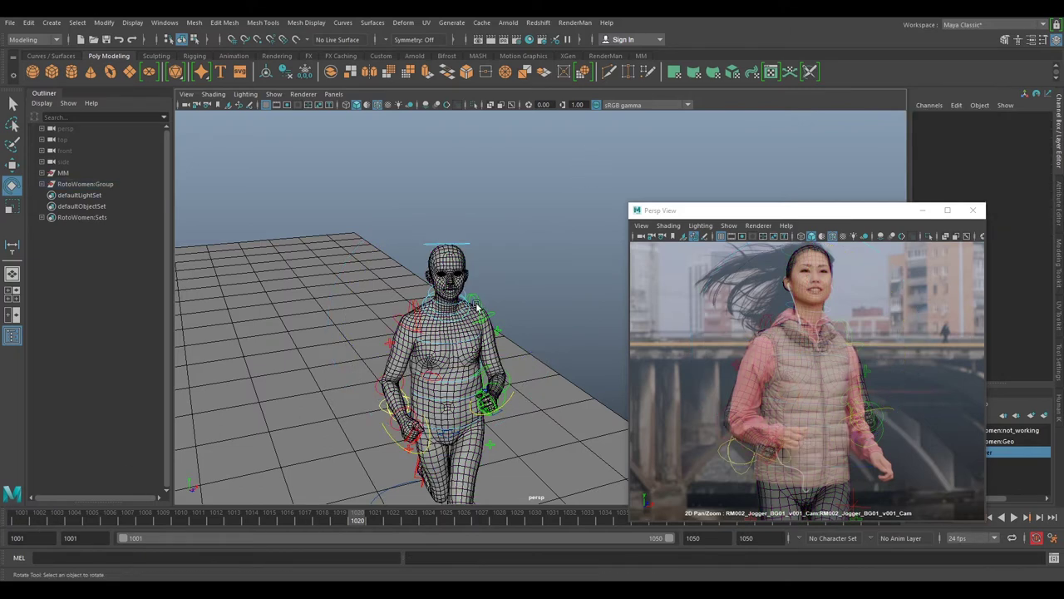
pyautogui.click(477, 306)
pyautogui.click(580, 275)
# Go to frame 1001 and check which scapula and shoulder controls on both sides already carry keys
pyautogui.moveTo(345, 520); pyautogui.dragTo(3, 515)
pyautogui.keyDown('alt'); pyautogui.moveTo(416, 423); pyautogui.dragTo(432, 279); pyautogui.keyUp('alt')
pyautogui.moveTo(41, 522); pyautogui.dragTo(0, 524)
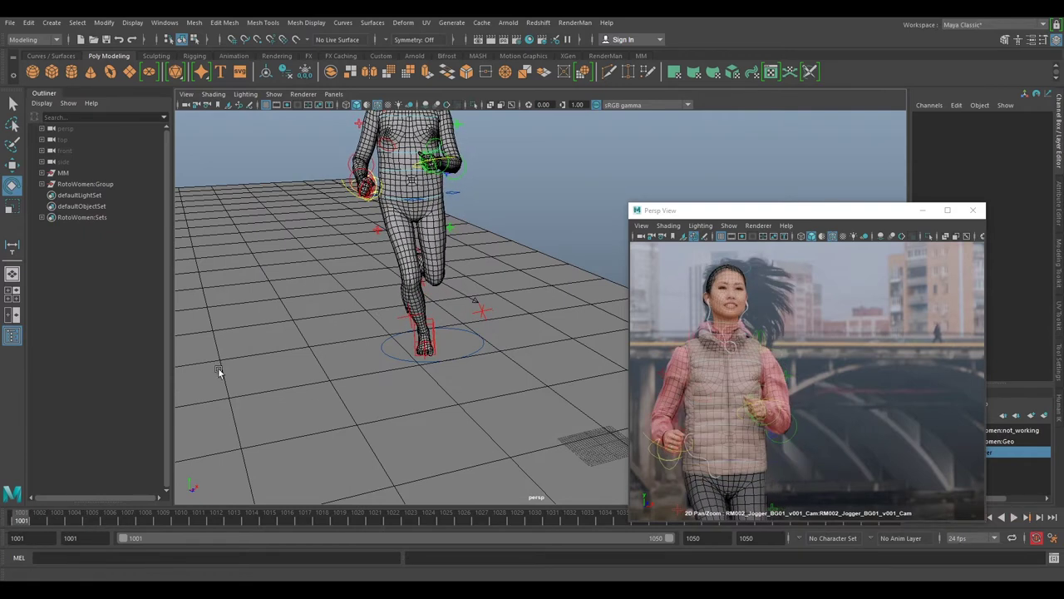
pyautogui.keyDown('alt'); pyautogui.moveTo(217, 372); pyautogui.dragTo(456, 322); pyautogui.keyUp('alt')
pyautogui.click(402, 184)
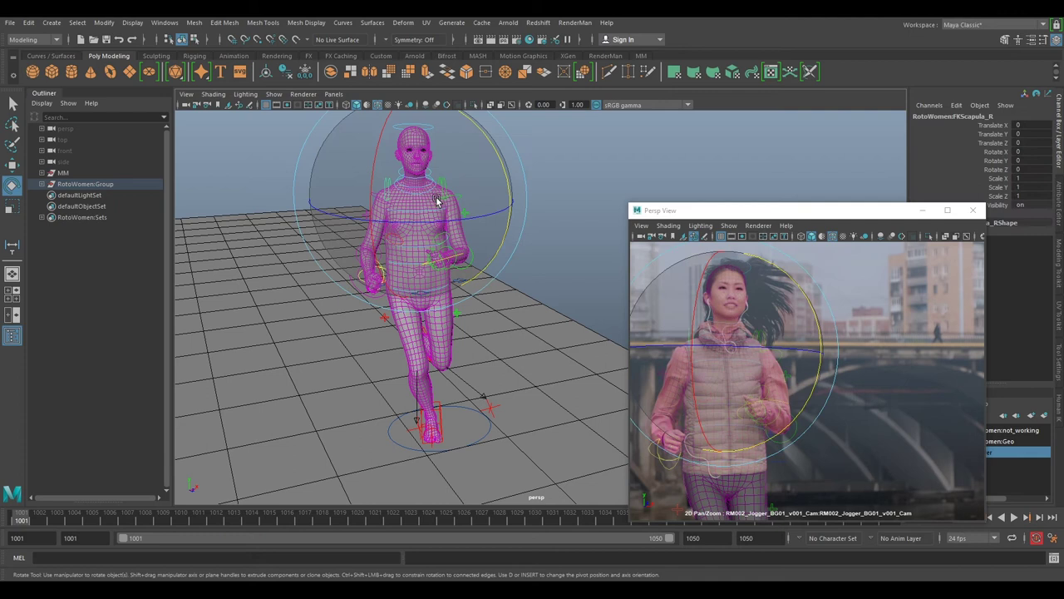
pyautogui.click(458, 166)
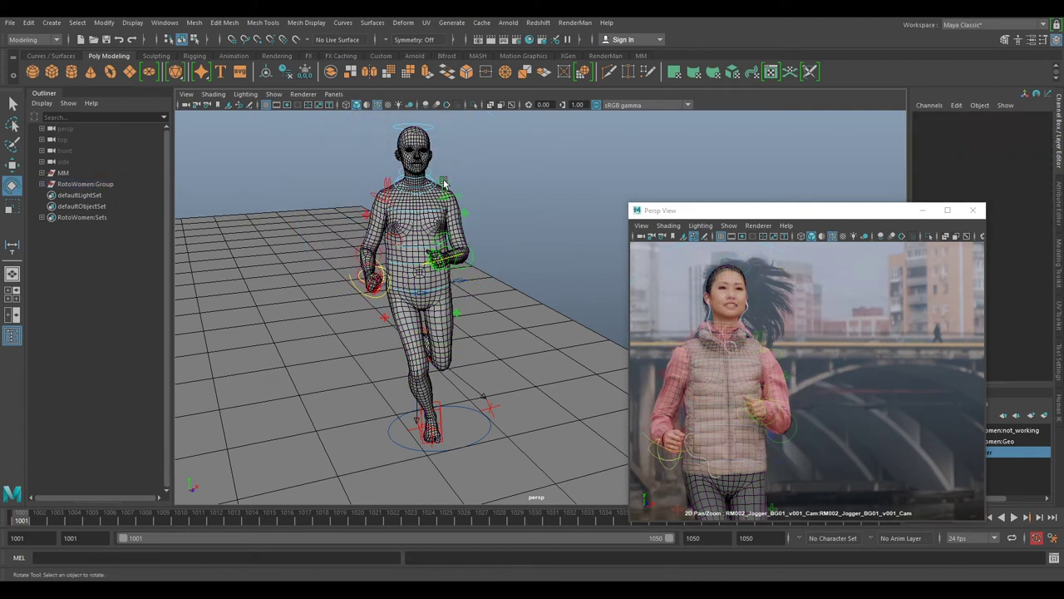
pyautogui.click(445, 183)
pyautogui.click(596, 164)
pyautogui.click(467, 197)
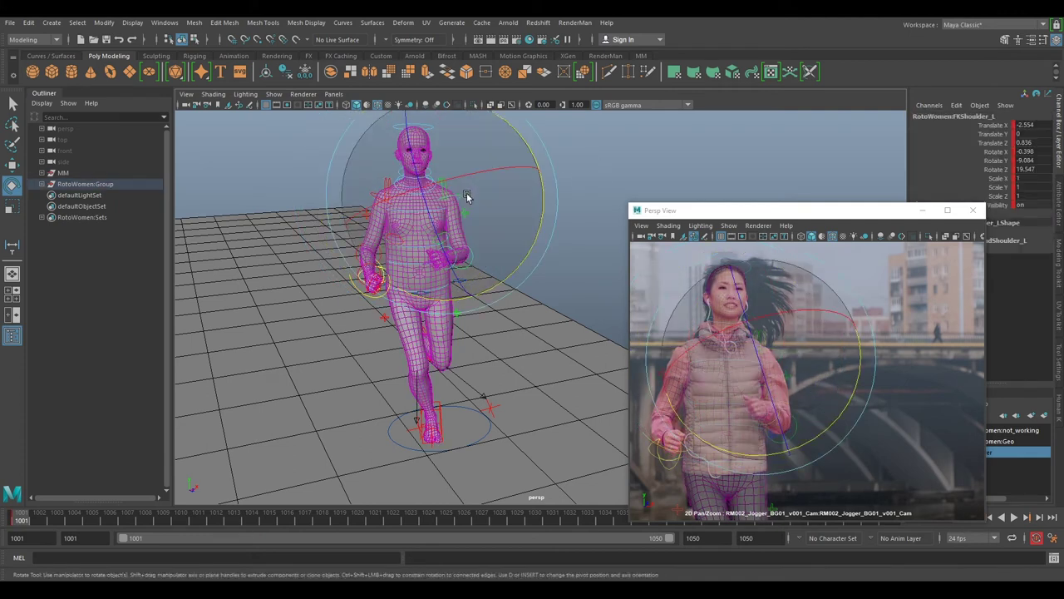
pyautogui.click(470, 182)
pyautogui.click(376, 197)
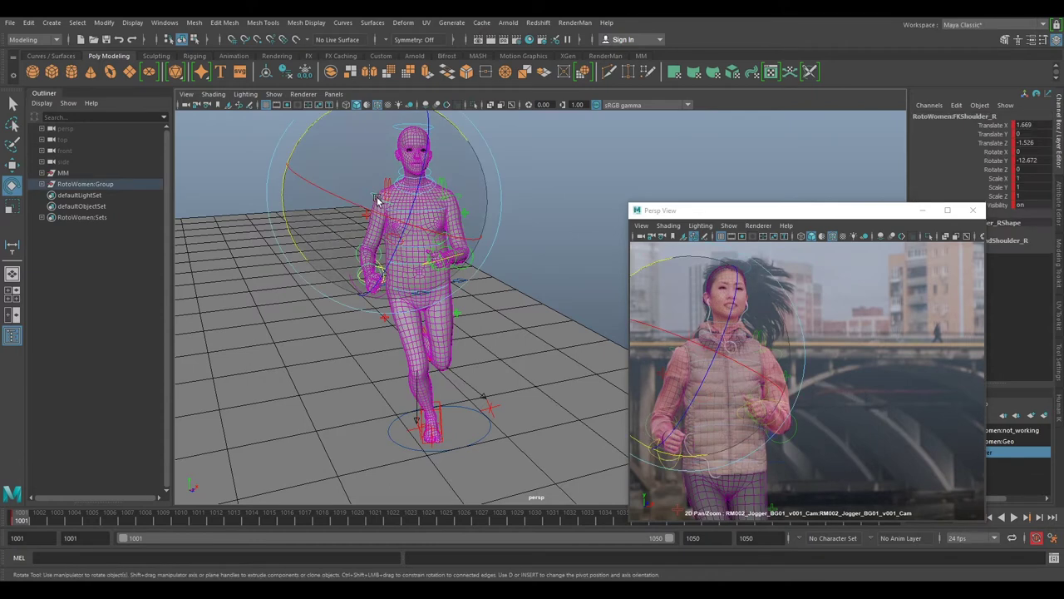
pyautogui.click(586, 161)
# Key the FKScapula_L and FKScapula_R controls at frame 1001
pyautogui.click(446, 185)
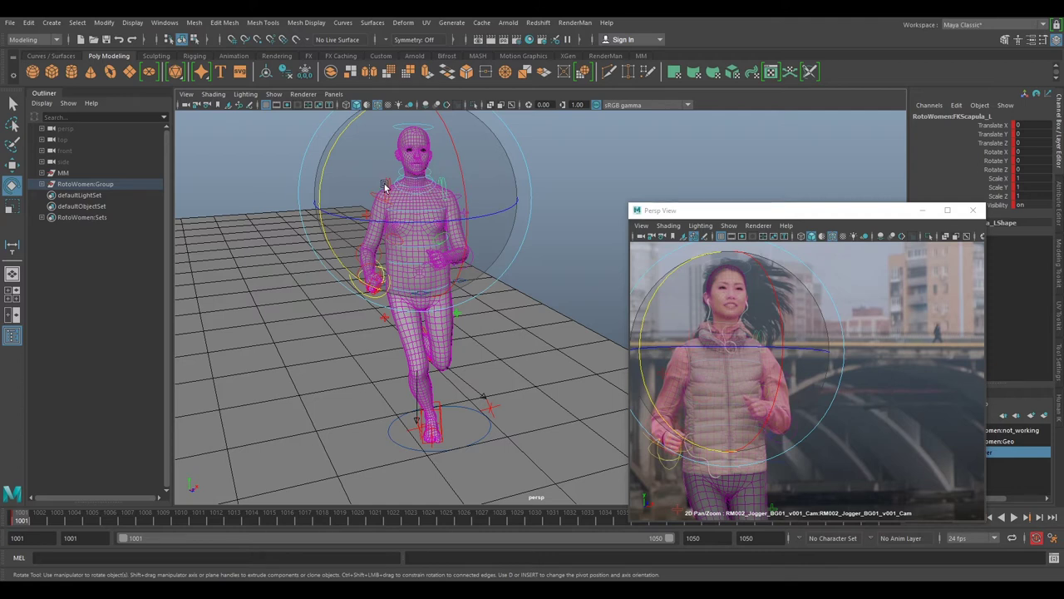
pyautogui.click(571, 233)
pyautogui.click(426, 189)
pyautogui.click(635, 173)
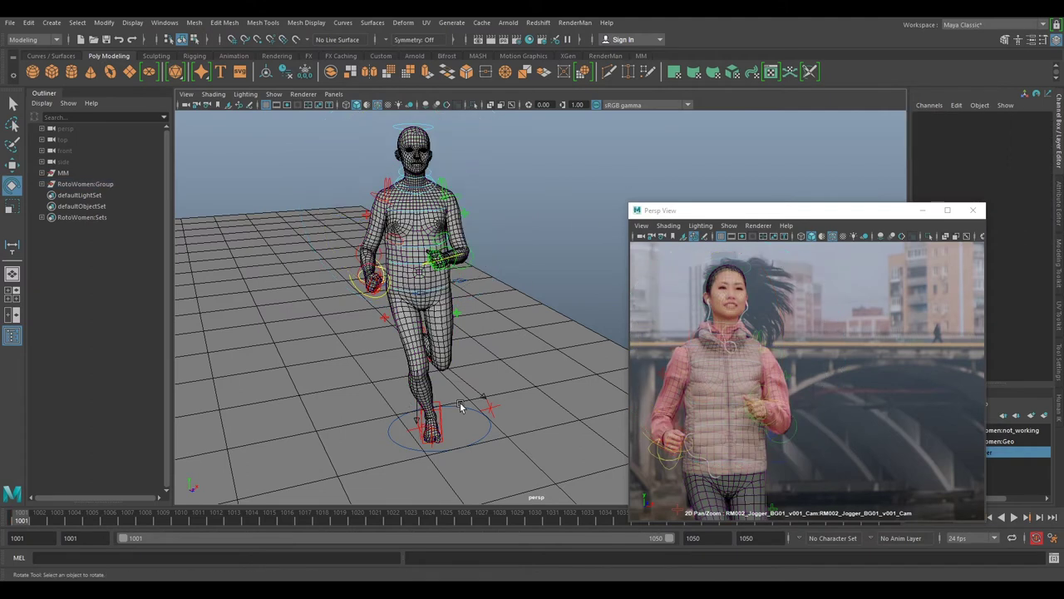
# Return to frame 1020 and rotate FKScapula_R to about 6.16 in Y to match the jogger's right shoulder
pyautogui.click(445, 413)
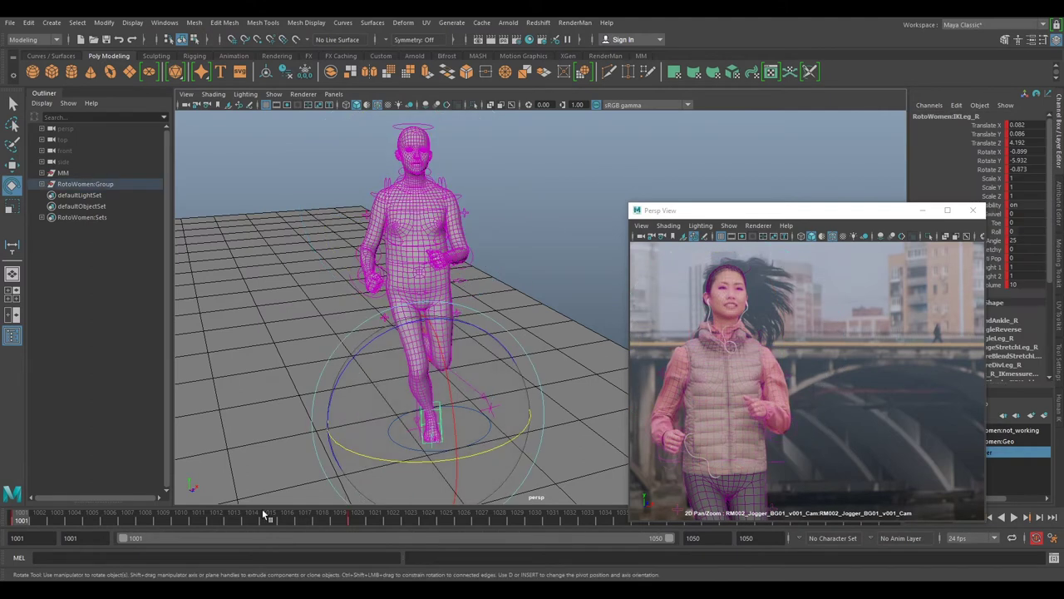
pyautogui.click(354, 519)
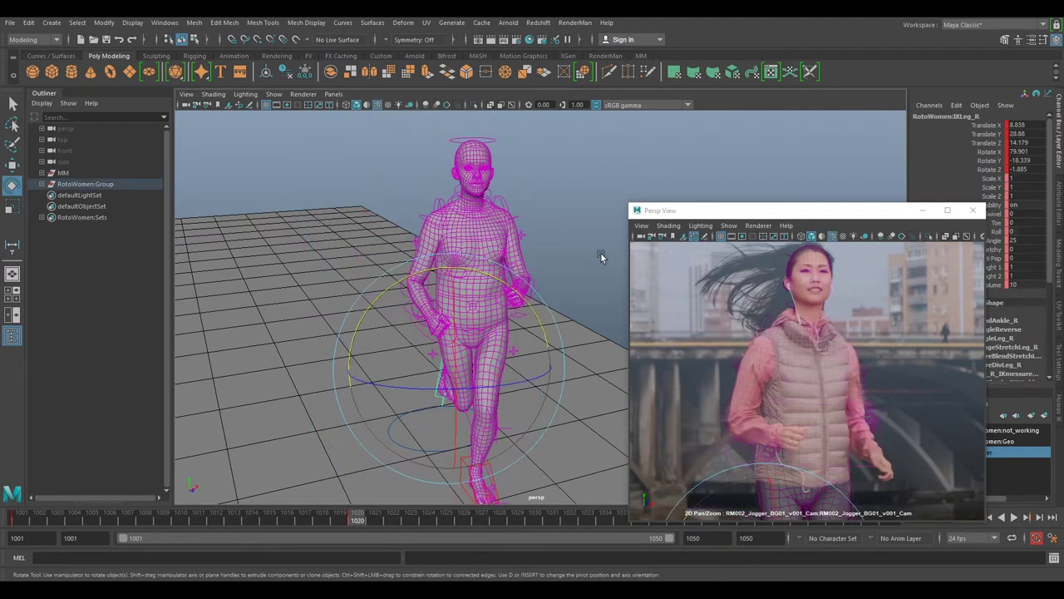
pyautogui.click(583, 224)
pyautogui.click(440, 207)
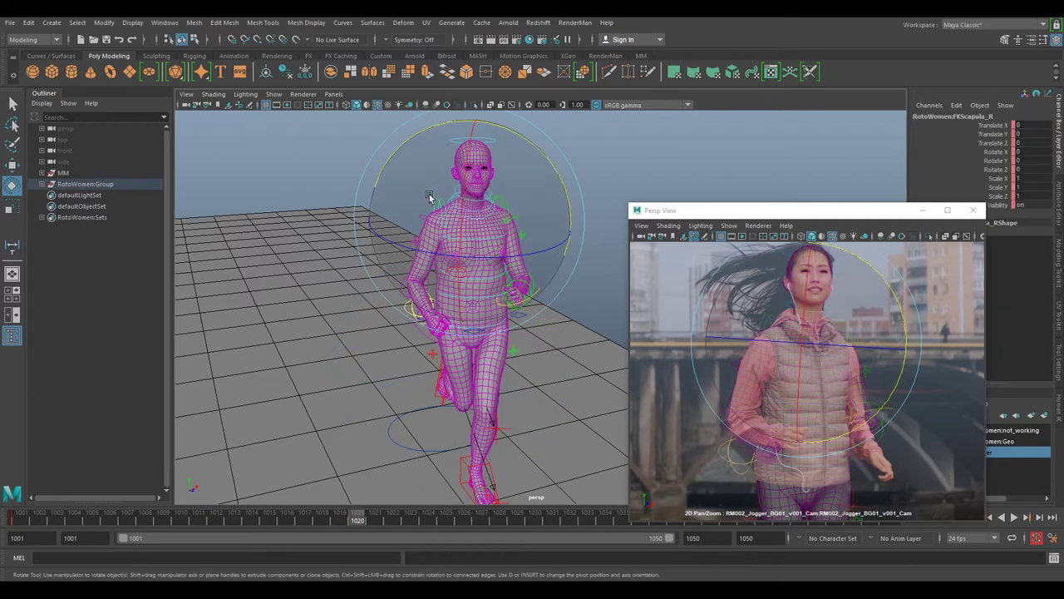
pyautogui.moveTo(511, 132); pyautogui.dragTo(499, 127)
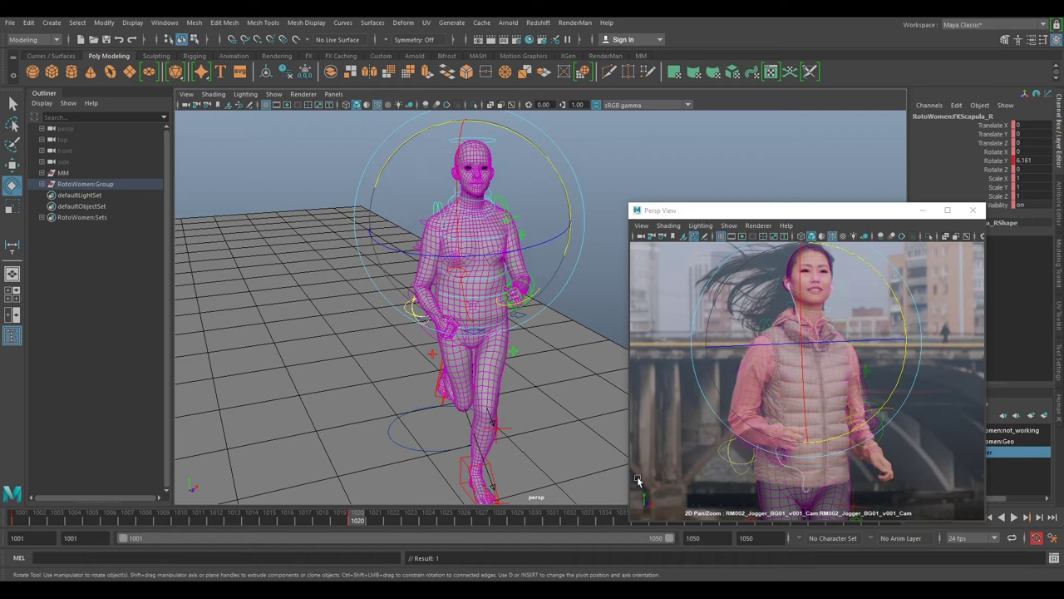
# Rotate FKShoulder_R at frame 1020 to about 22 in Z, swinging the right upper arm to match the jogger's
pyautogui.click(420, 237)
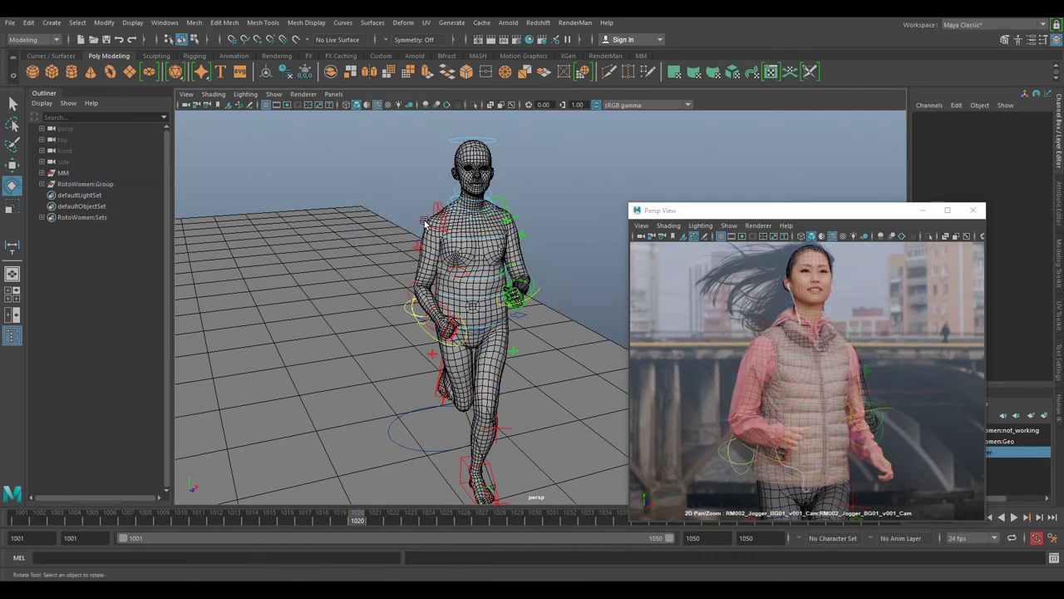
pyautogui.click(425, 225)
pyautogui.moveTo(358, 159); pyautogui.dragTo(368, 163)
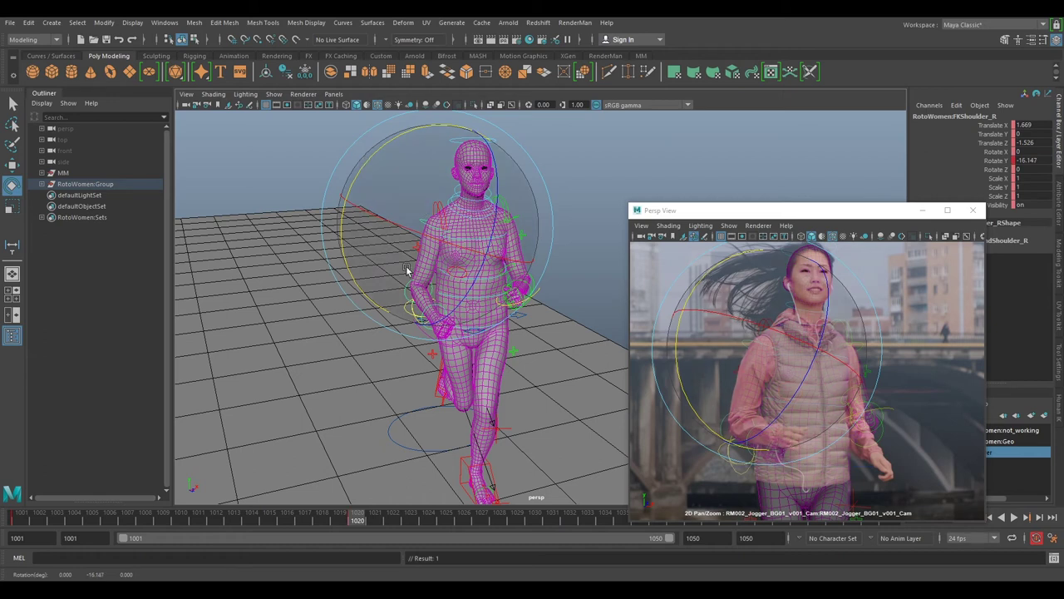
pyautogui.keyDown('alt'); pyautogui.moveTo(402, 323); pyautogui.dragTo(545, 329); pyautogui.keyUp('alt')
pyautogui.moveTo(436, 259); pyautogui.dragTo(432, 252)
pyautogui.moveTo(551, 193); pyautogui.dragTo(555, 268)
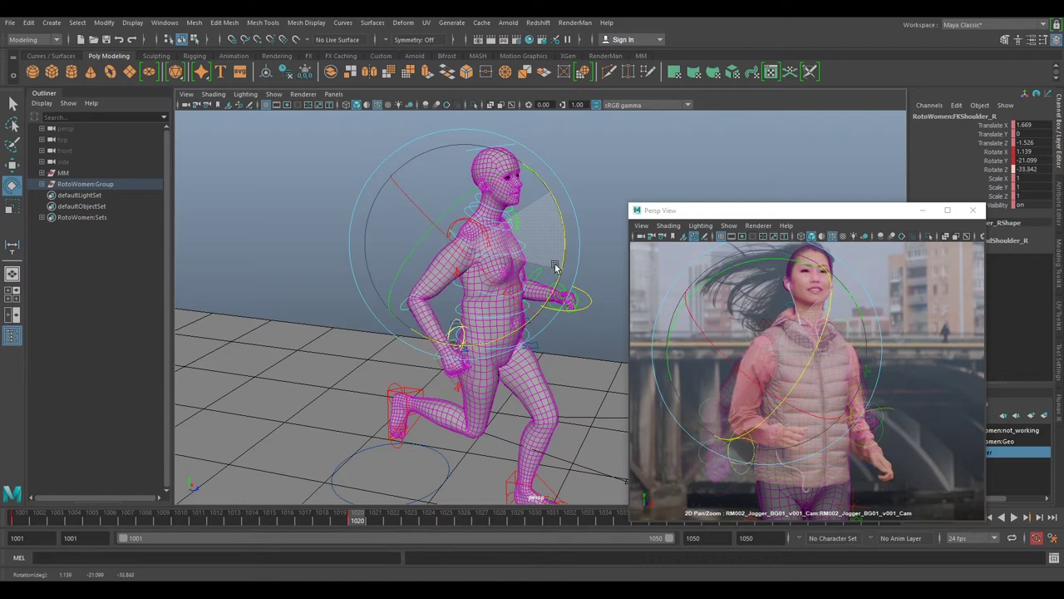
pyautogui.moveTo(770, 273); pyautogui.dragTo(734, 277)
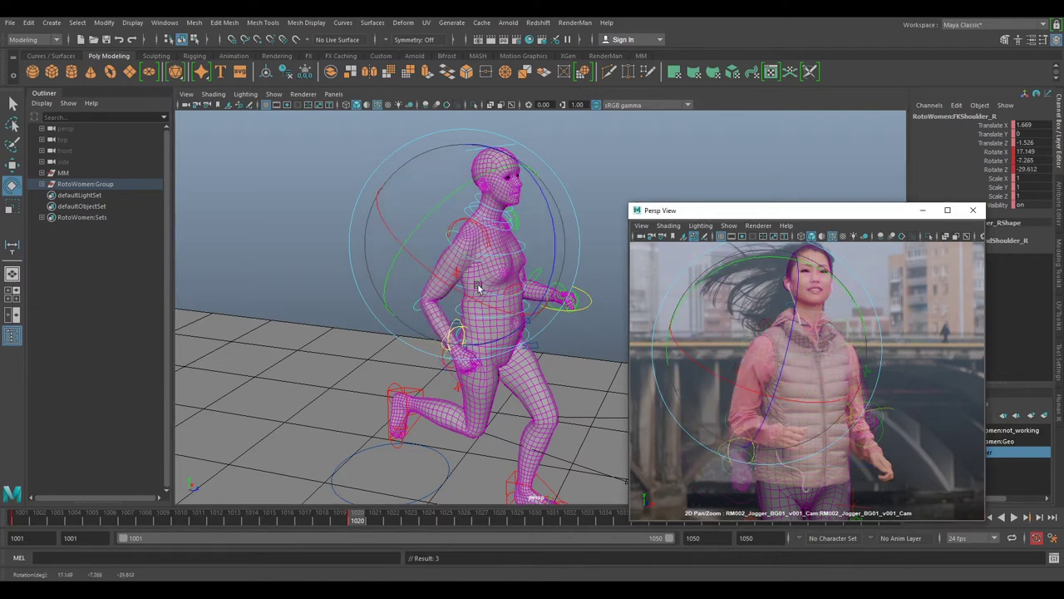
pyautogui.moveTo(552, 275); pyautogui.dragTo(487, 239)
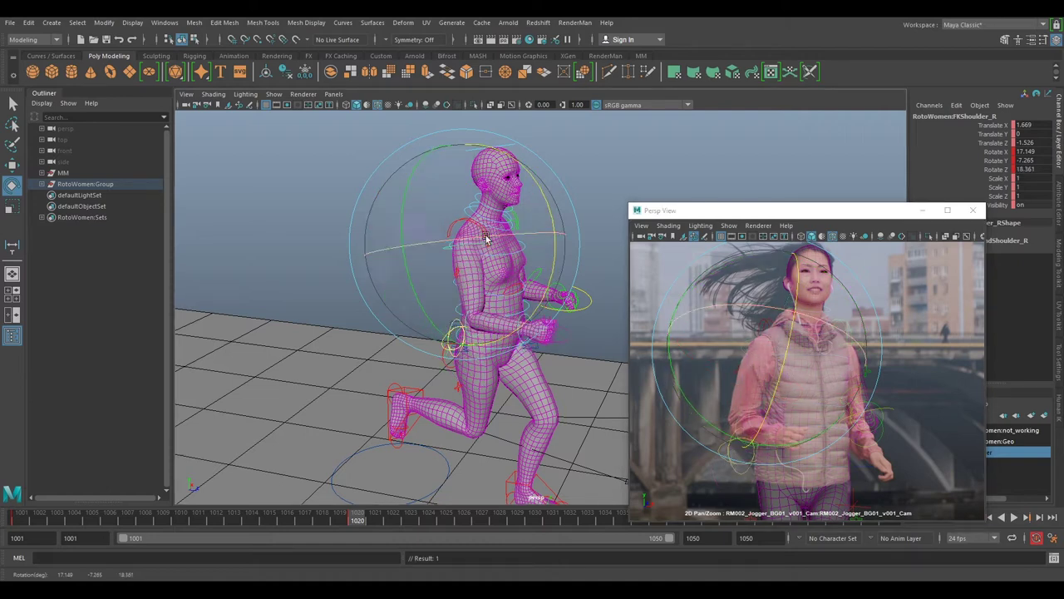
pyautogui.moveTo(535, 266); pyautogui.dragTo(534, 258)
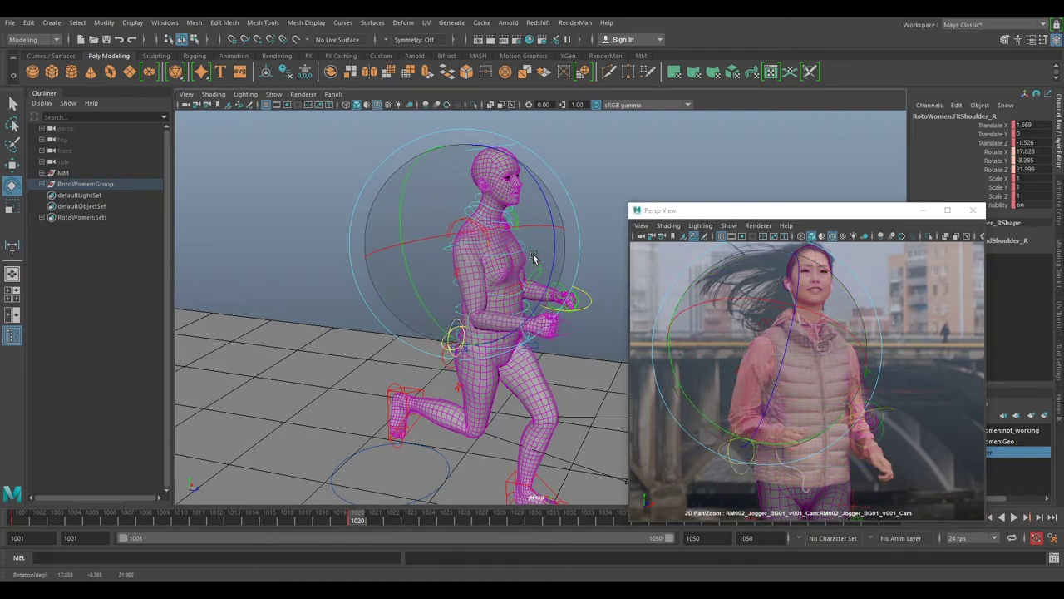
pyautogui.moveTo(406, 228); pyautogui.dragTo(399, 214)
# Rotate FKElbow_R to about -9.9 in X, 22.3 in Y and 41.1 in Z, refine it against the footage, and key its rotation
pyautogui.click(497, 277)
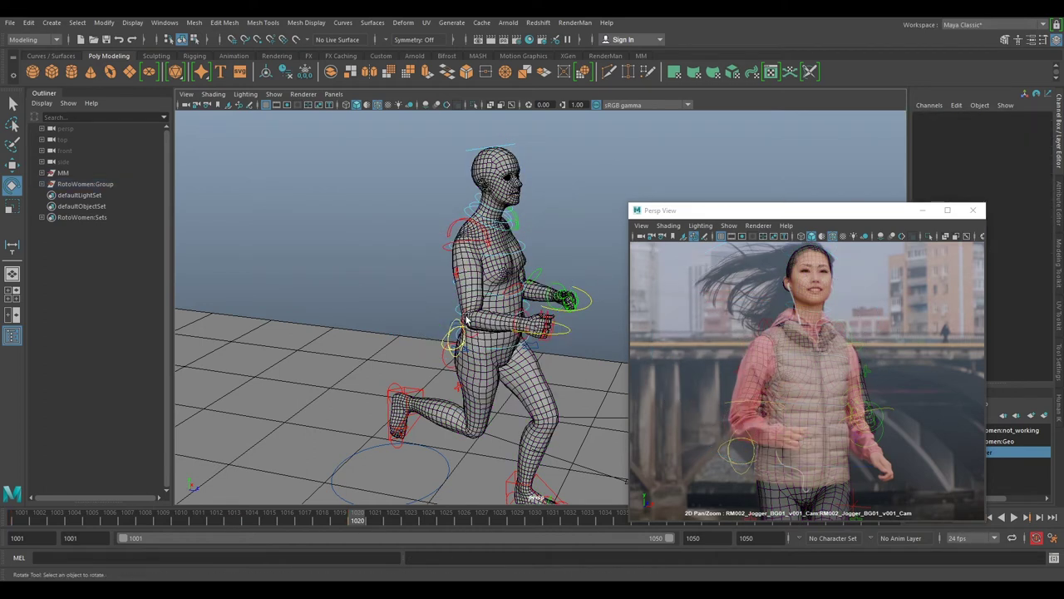
pyautogui.click(489, 306)
pyautogui.moveTo(516, 289); pyautogui.dragTo(557, 322)
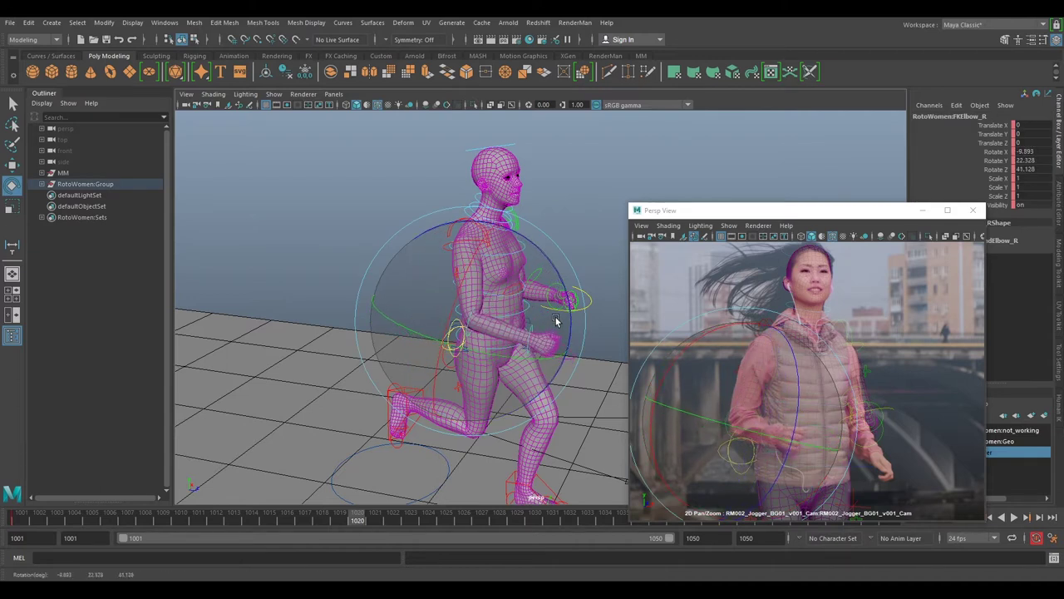
pyautogui.scroll(5, 836, 425)
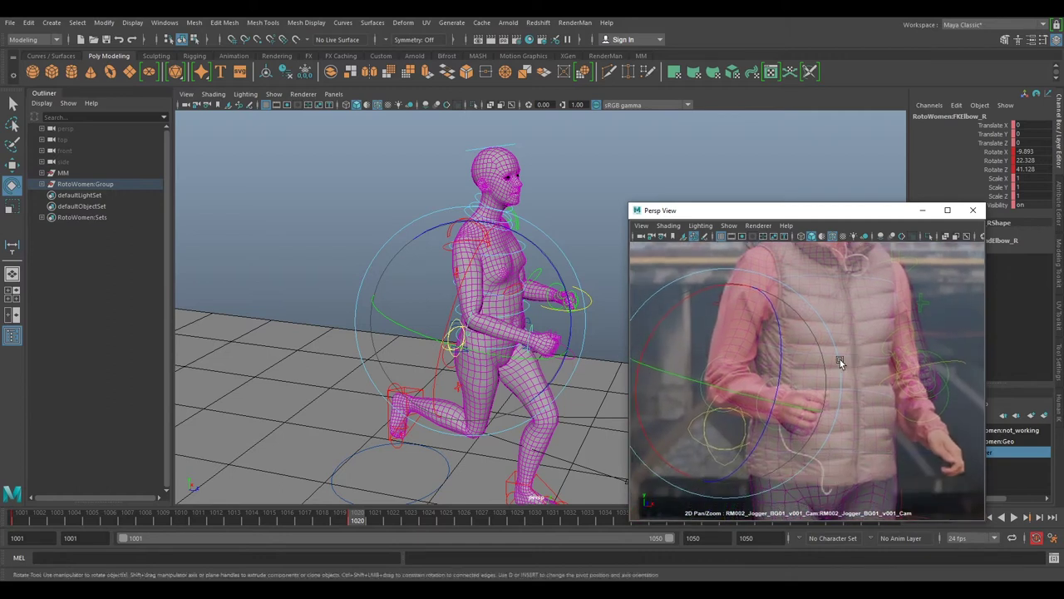
pyautogui.scroll(3, 840, 359)
pyautogui.moveTo(721, 384); pyautogui.dragTo(726, 385)
pyautogui.hotkey('shift', 'e')
# Refine FKShoulder_R to about 22.9 in X, -13.7 in Y and 20.3 in Z, and key it
pyautogui.click(570, 209)
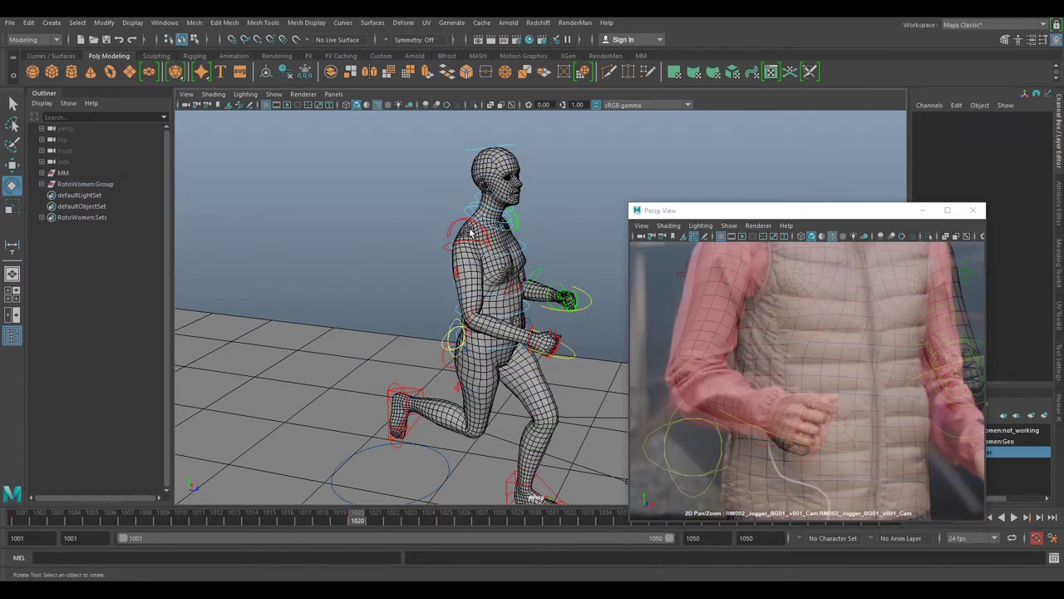
pyautogui.click(462, 241)
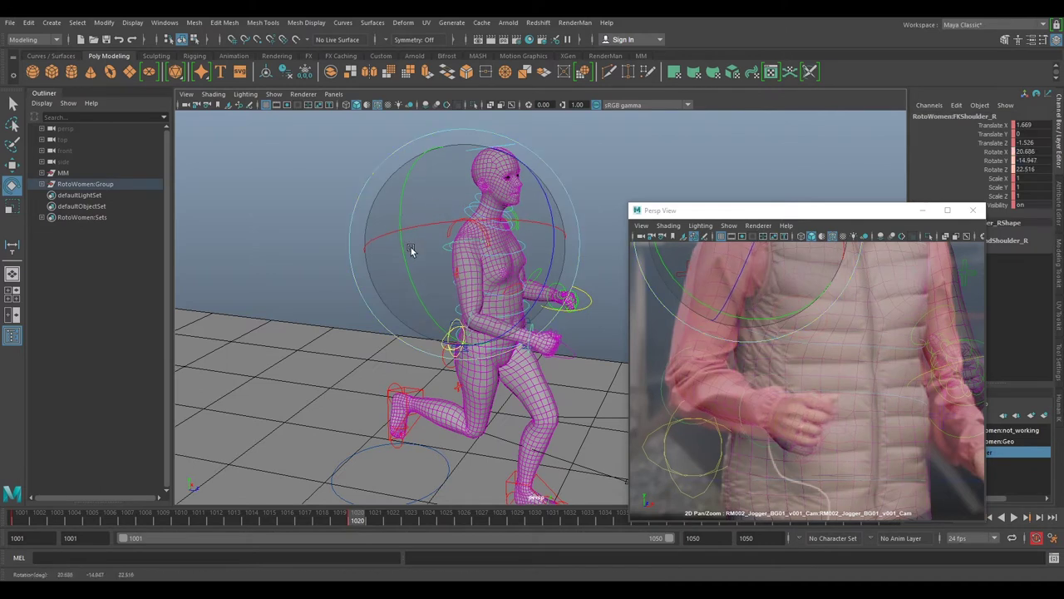
pyautogui.moveTo(537, 284); pyautogui.dragTo(533, 292)
pyautogui.press('s')
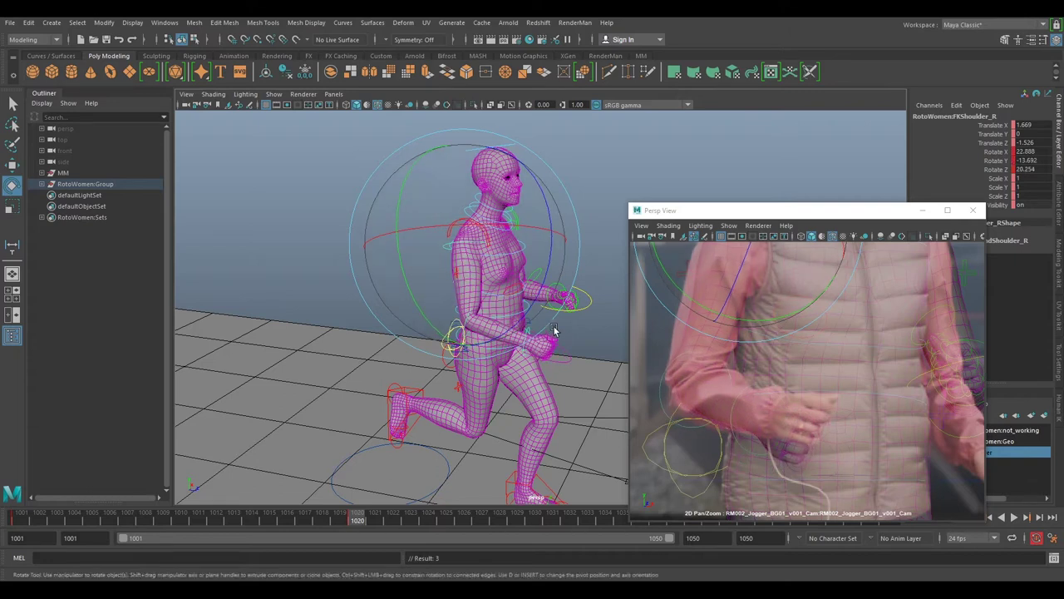
# Refine FKElbow_R to about -13.3 in X, 23.8 in Y and 45.1 in Z to align the right forearm
pyautogui.click(318, 254)
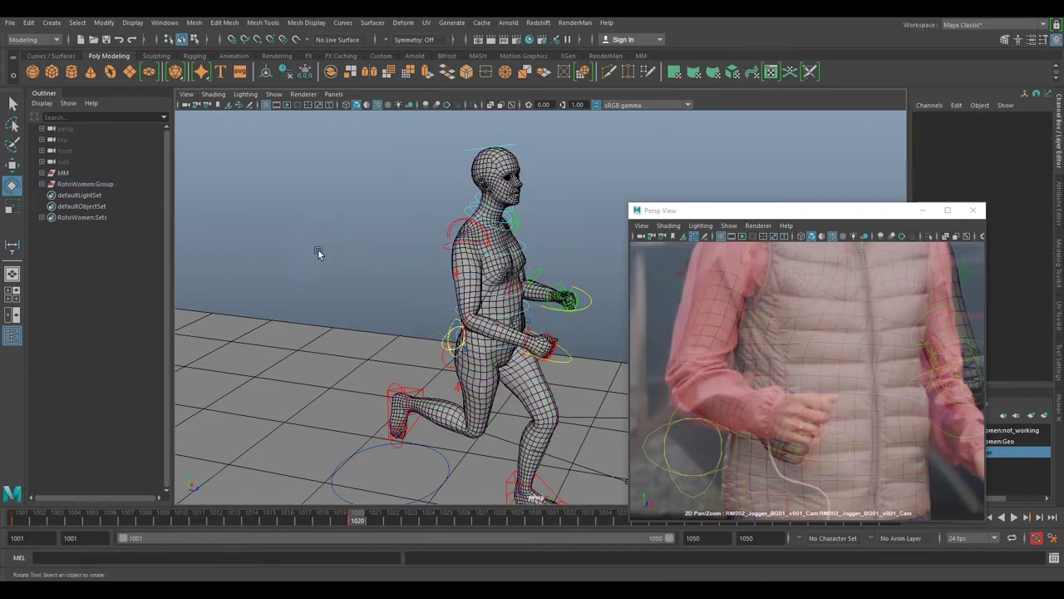
pyautogui.click(467, 321)
pyautogui.moveTo(555, 279); pyautogui.dragTo(534, 297)
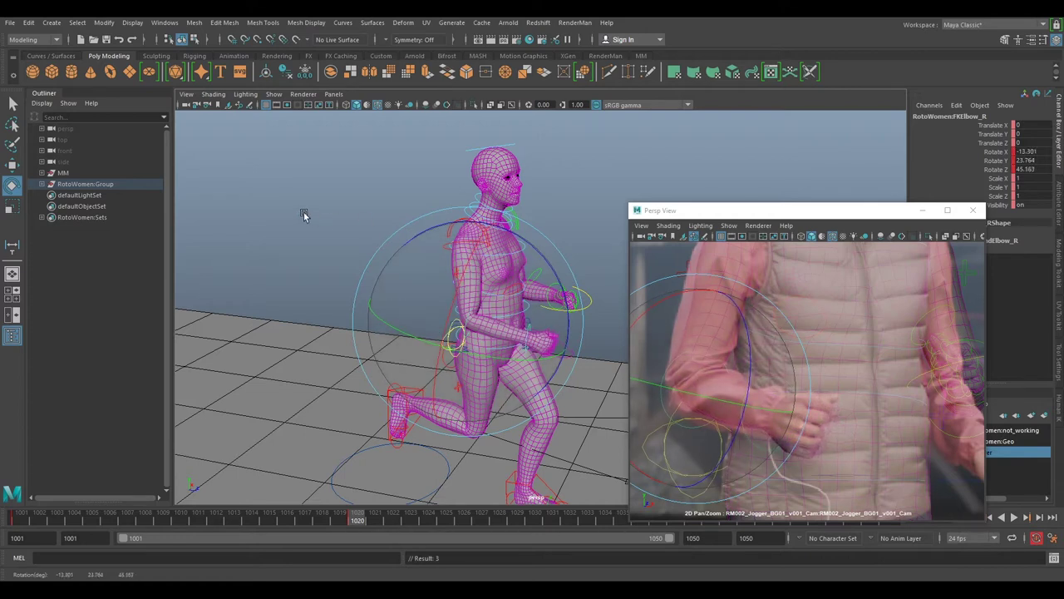
# Rotate FKWrist_R to about 0.5 in X and -1.3 in Y to match the jogger's right hand
pyautogui.click(305, 213)
pyautogui.click(529, 336)
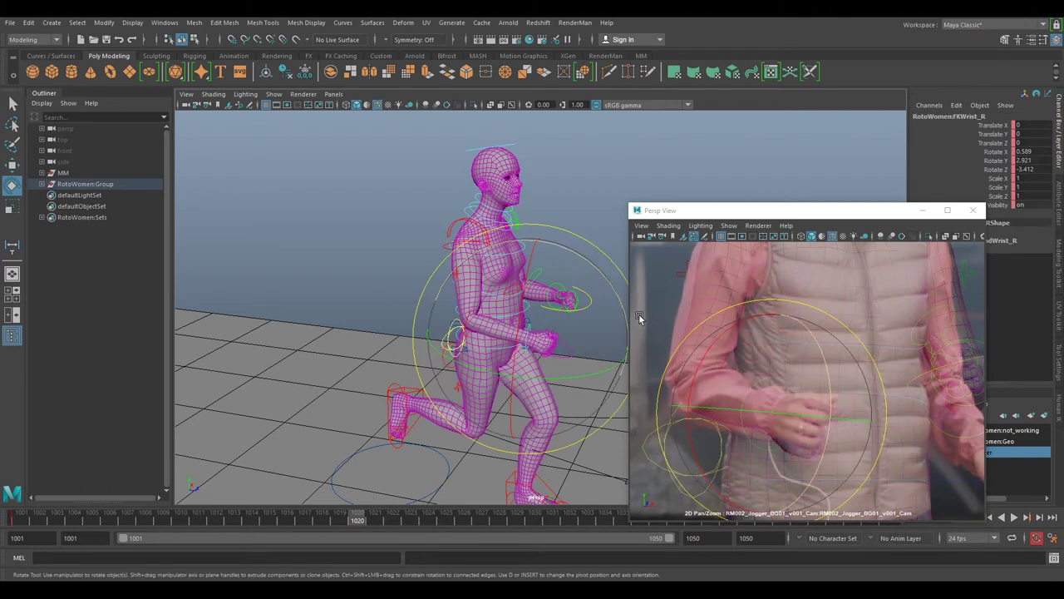
pyautogui.moveTo(781, 371); pyautogui.dragTo(737, 361)
pyautogui.scroll(-6, 811, 358)
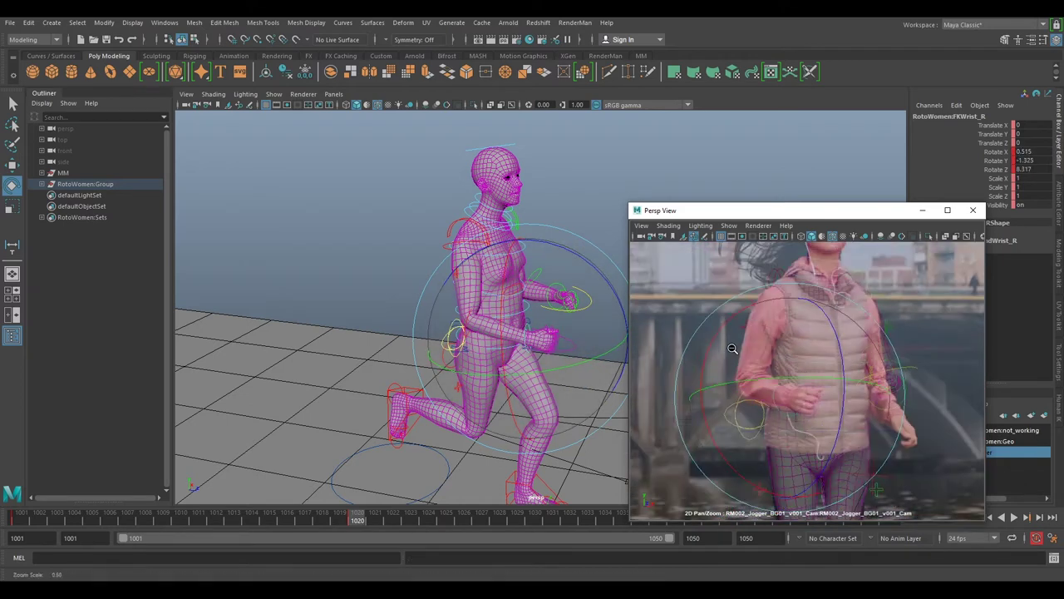
pyautogui.scroll(3, 836, 345)
# Rotate FKScapula_L around Y to line the left shoulder up with the footage
pyautogui.keyDown('alt'); pyautogui.moveTo(450, 272); pyautogui.dragTo(379, 278); pyautogui.keyUp('alt')
pyautogui.keyDown('alt'); pyautogui.moveTo(499, 255); pyautogui.dragTo(501, 321, button='middle'); pyautogui.keyUp('alt')
pyautogui.scroll(2, 509, 292)
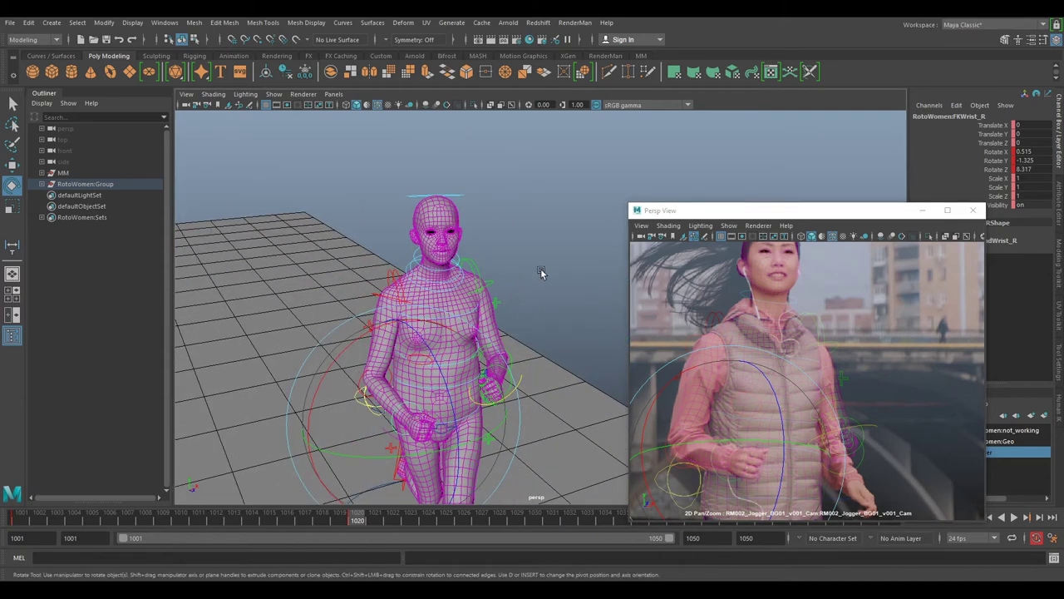
pyautogui.click(482, 260)
pyautogui.moveTo(490, 257); pyautogui.dragTo(407, 233)
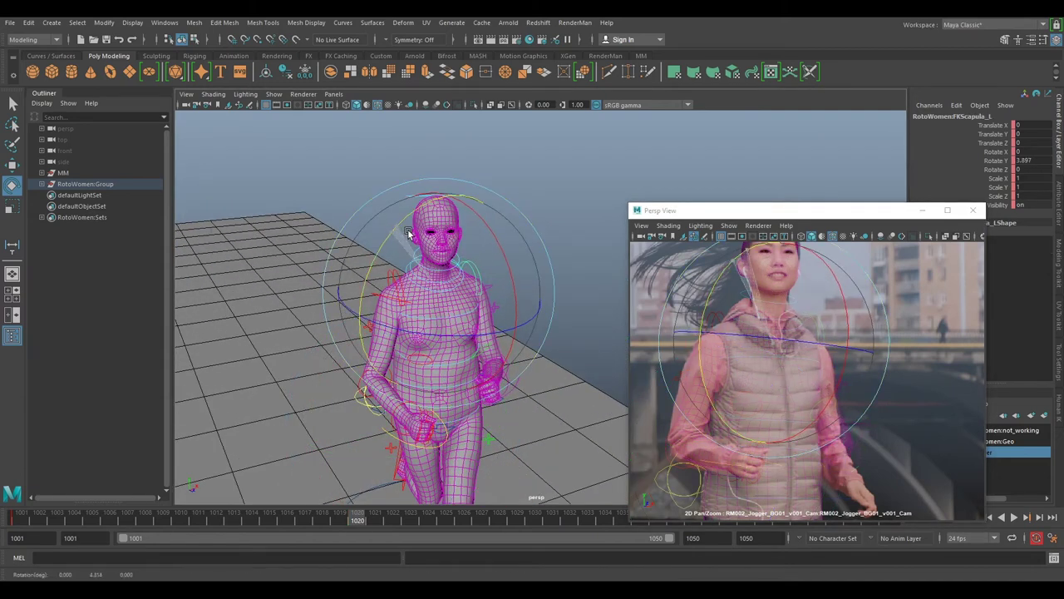
pyautogui.click(568, 191)
# Rotate FKShoulder_L to bring the left upper arm into line with the jogger's arm
pyautogui.keyDown('alt'); pyautogui.moveTo(567, 192); pyautogui.dragTo(456, 351); pyautogui.keyUp('alt')
pyautogui.click(529, 281)
pyautogui.moveTo(551, 247); pyautogui.dragTo(608, 355)
pyautogui.click(608, 355)
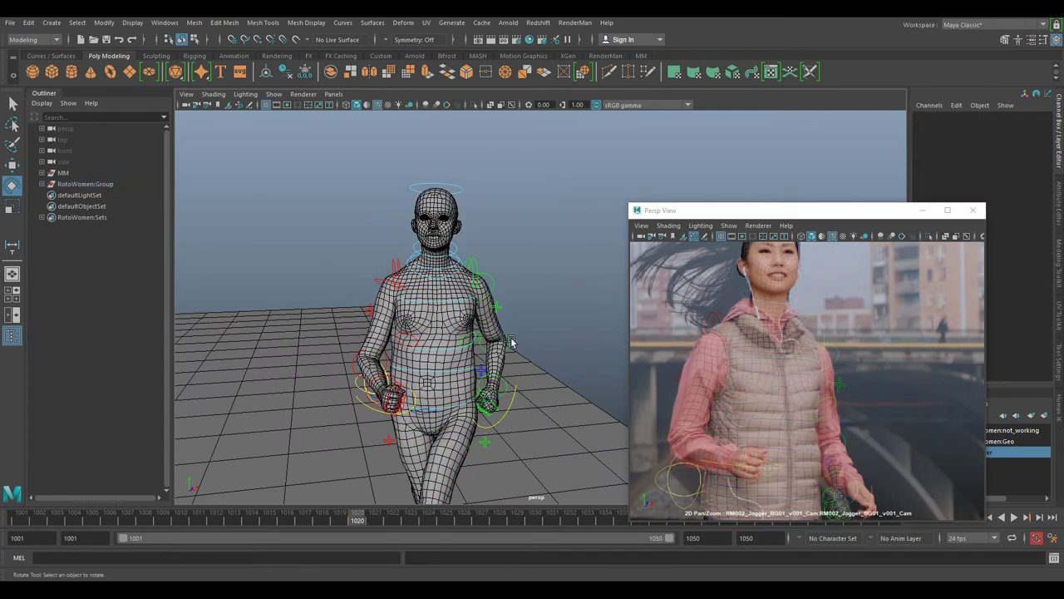
# Rotate FKElbow_L to about 1.4 in X, -0.2 in Y and 61.2 in Z to match the left forearm, and key it
pyautogui.click(511, 342)
pyautogui.moveTo(869, 417)
pyautogui.mouseDown()
pyautogui.moveTo(885, 433)
pyautogui.moveTo(866, 431)
pyautogui.mouseUp()
pyautogui.press('s')
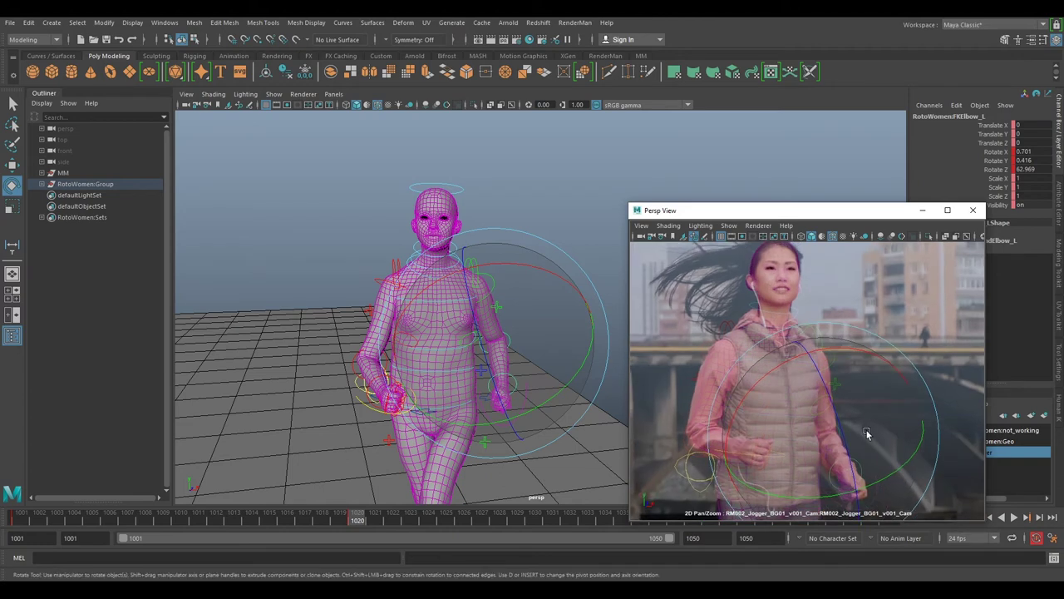
pyautogui.moveTo(865, 432); pyautogui.dragTo(816, 307, button='middle')
pyautogui.moveTo(816, 307); pyautogui.dragTo(857, 364, button='right')
pyautogui.moveTo(841, 350); pyautogui.dragTo(874, 418, button='middle')
pyautogui.moveTo(782, 355); pyautogui.dragTo(786, 359)
pyautogui.press('s')
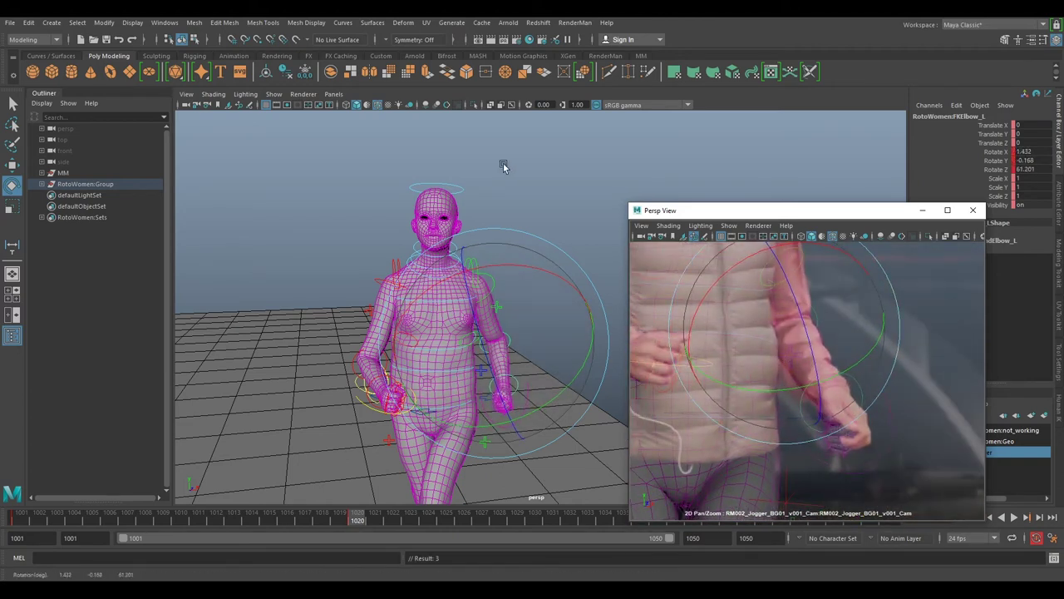
# Fine-tune FKShoulder_L to about -14 in Y and -26 in Z against the footage
pyautogui.click(503, 166)
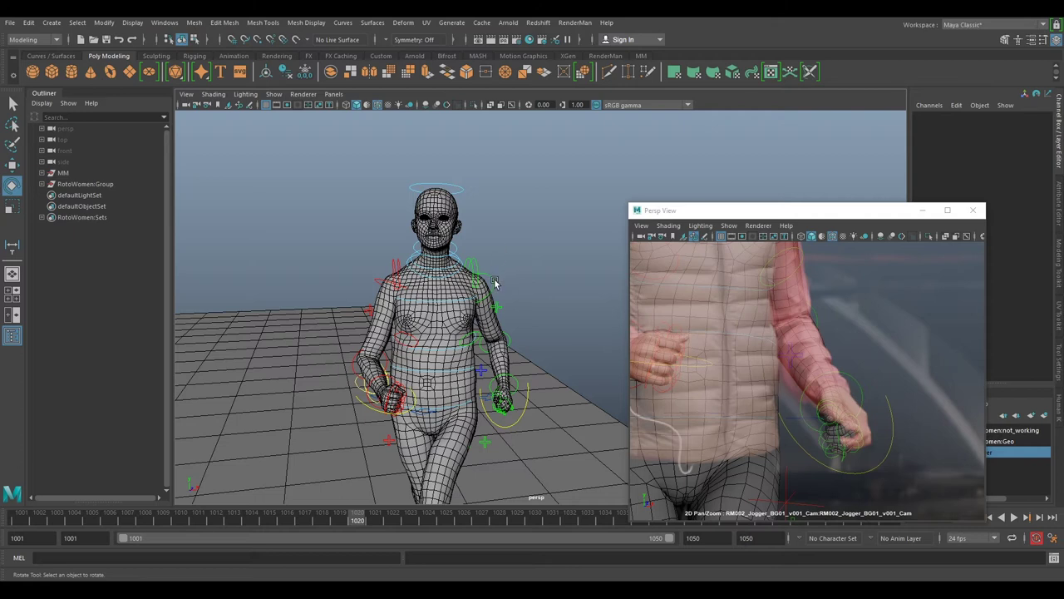
pyautogui.click(491, 281)
pyautogui.click(504, 207)
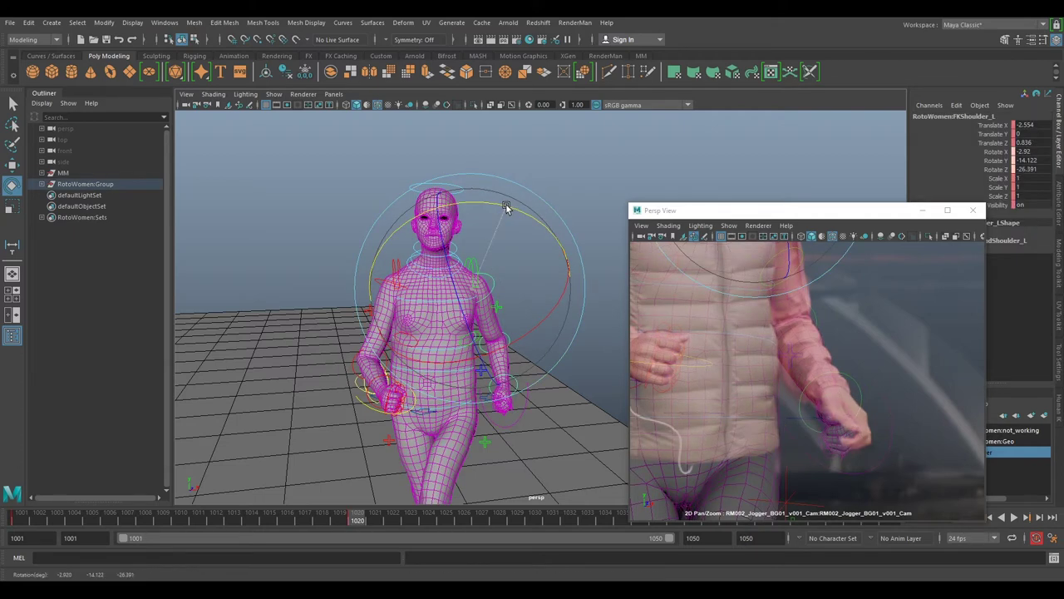
pyautogui.moveTo(507, 208); pyautogui.dragTo(508, 205)
# Fine-tune FKElbow_L to about 3.8 in X, -0.6 in Y and 61.0 in Z
pyautogui.click(819, 335)
pyautogui.moveTo(825, 355); pyautogui.dragTo(830, 355)
pyautogui.click(913, 393)
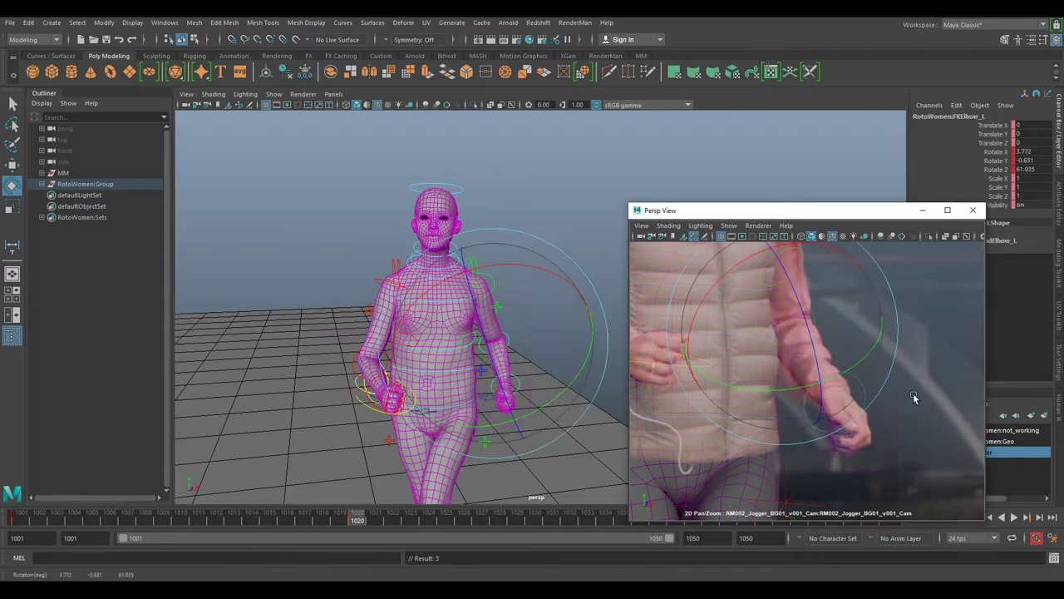
# Rotate FKWrist_L to about -12.4 in X, -10.8 in Y and -7.2 in Z to match the jogger's left hand
pyautogui.click(858, 382)
pyautogui.moveTo(849, 404); pyautogui.dragTo(860, 396)
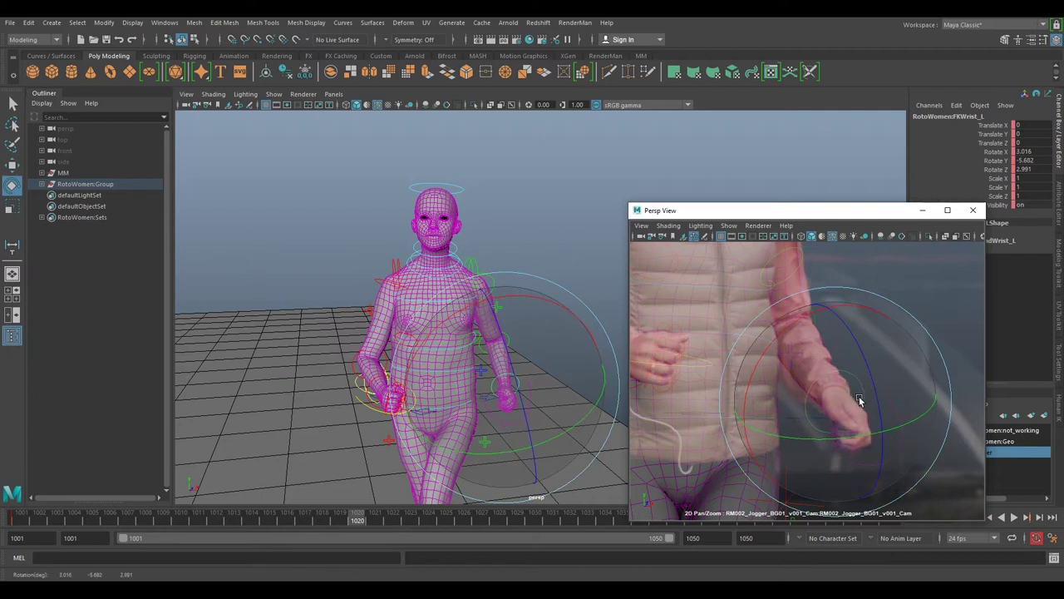
pyautogui.moveTo(781, 337); pyautogui.dragTo(837, 418)
pyautogui.click(566, 275)
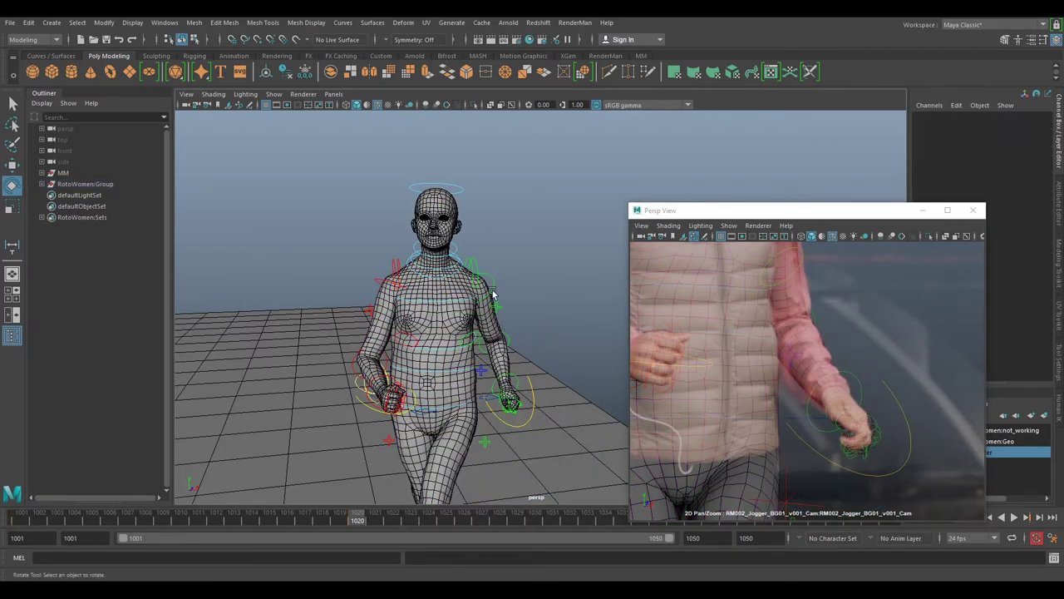
# Compare the keyed poses at frames 1001 and 1020 from the camera and from the side, with FKWrist_L selected
pyautogui.scroll(-5, 911, 416)
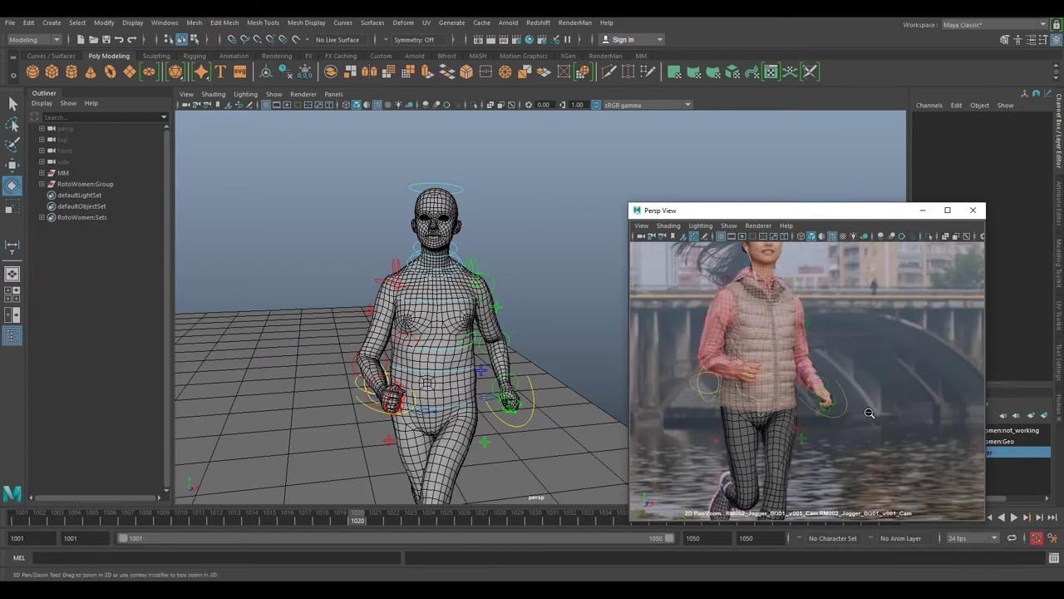
pyautogui.moveTo(886, 383); pyautogui.dragTo(885, 407, button='middle')
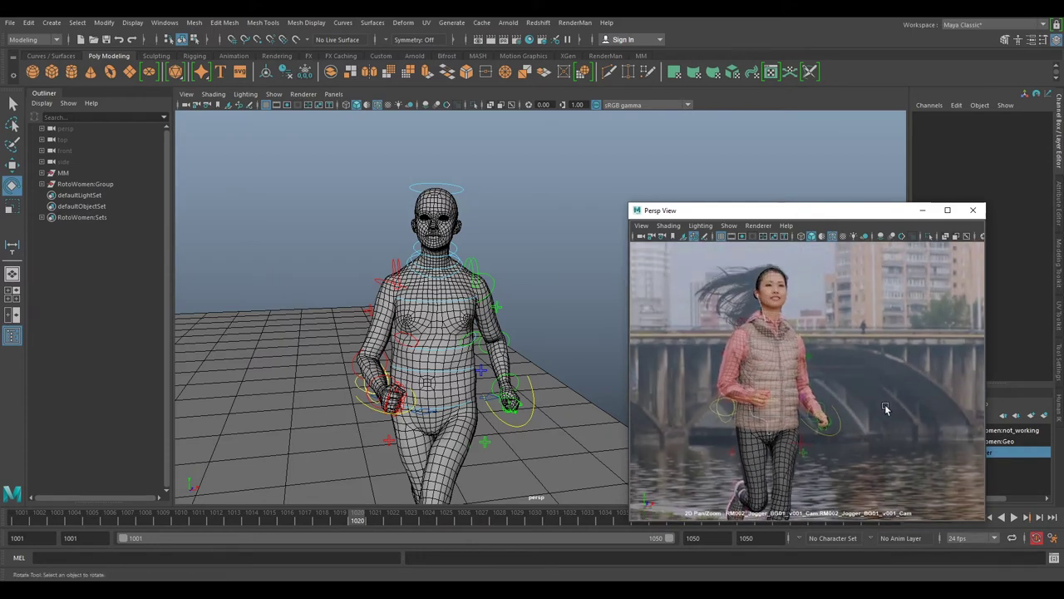
pyautogui.click(514, 381)
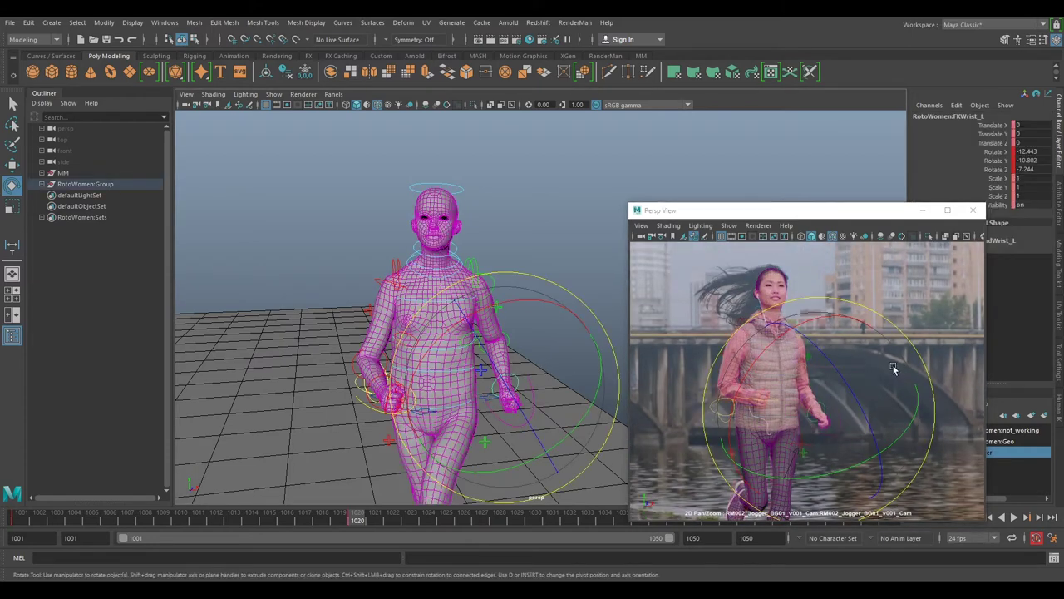
pyautogui.press(',')
pyautogui.press('.')
pyautogui.press(',')
pyautogui.press('.')
pyautogui.scroll(-5, 541, 368)
pyautogui.keyDown('alt'); pyautogui.moveTo(506, 363); pyautogui.dragTo(587, 447); pyautogui.keyUp('alt')
pyautogui.press(',')
pyautogui.press('.')
pyautogui.press(',')
pyautogui.press('.')
pyautogui.press(',')
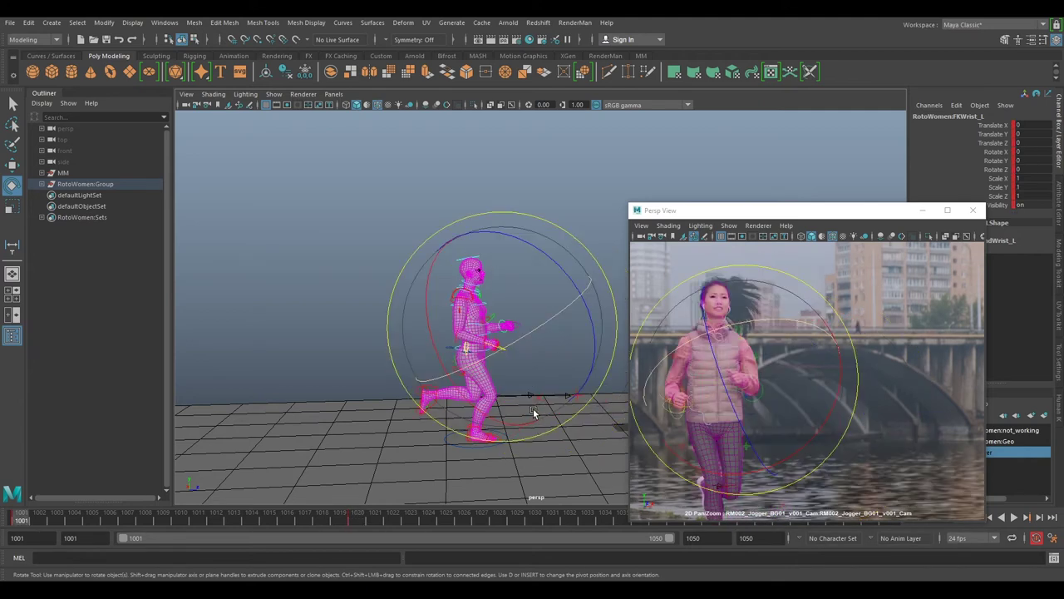
# Return to frame 1020 and check its full-body pose against the footage by switching between the keyed frames
pyautogui.moveTo(33, 522)
pyautogui.mouseDown()
pyautogui.moveTo(355, 526)
pyautogui.moveTo(42, 540)
pyautogui.moveTo(278, 540)
pyautogui.moveTo(106, 524)
pyautogui.moveTo(262, 527)
pyautogui.moveTo(376, 557)
pyautogui.moveTo(106, 541)
pyautogui.moveTo(357, 525)
pyautogui.mouseUp()
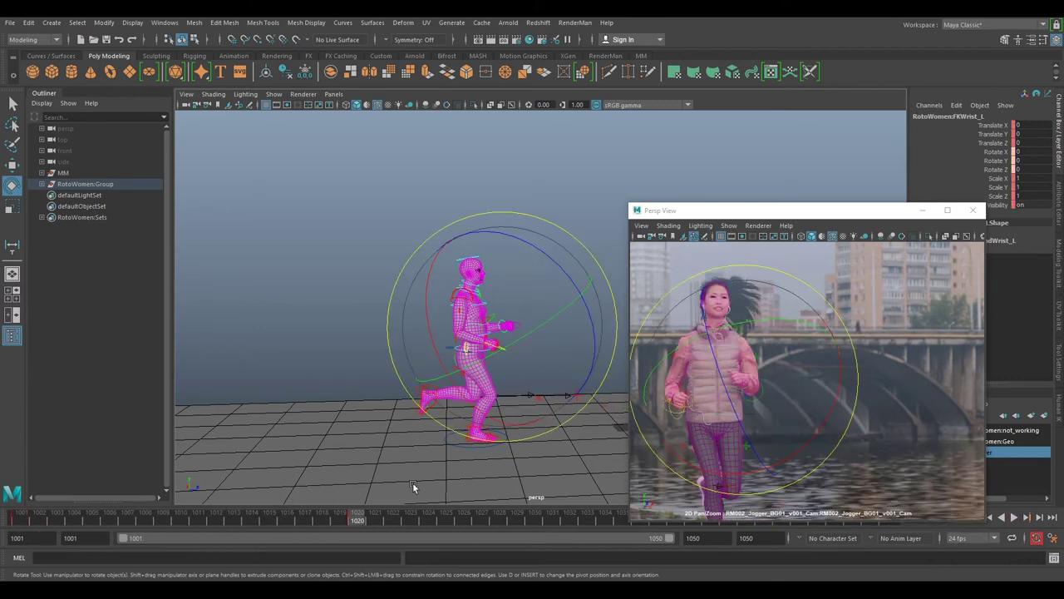
pyautogui.press(',')
pyautogui.press('.')
pyautogui.press(',')
pyautogui.press('.')
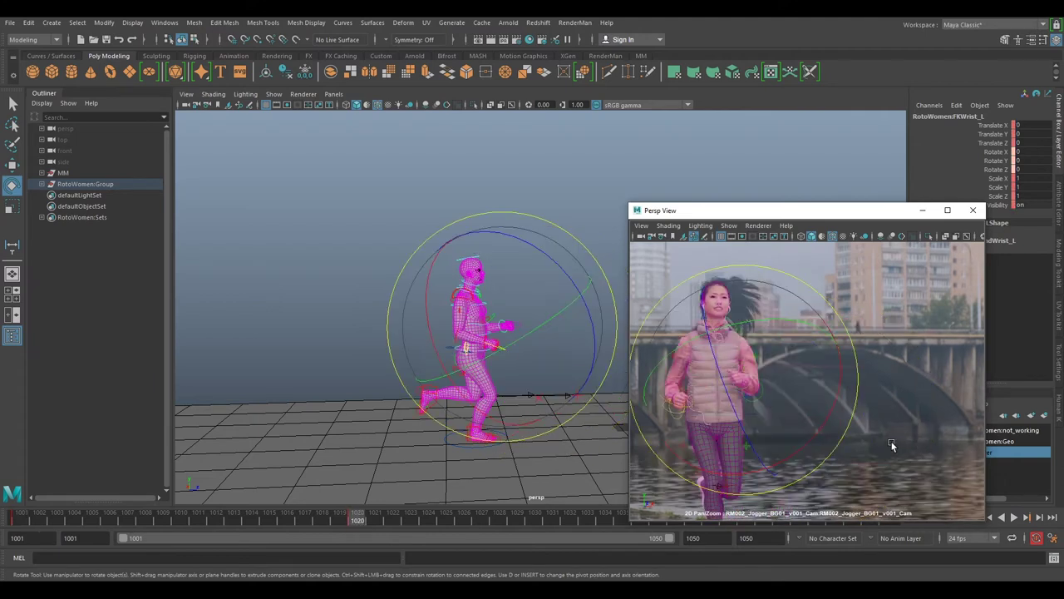
pyautogui.press('.')
pyautogui.press(',')
pyautogui.press('.')
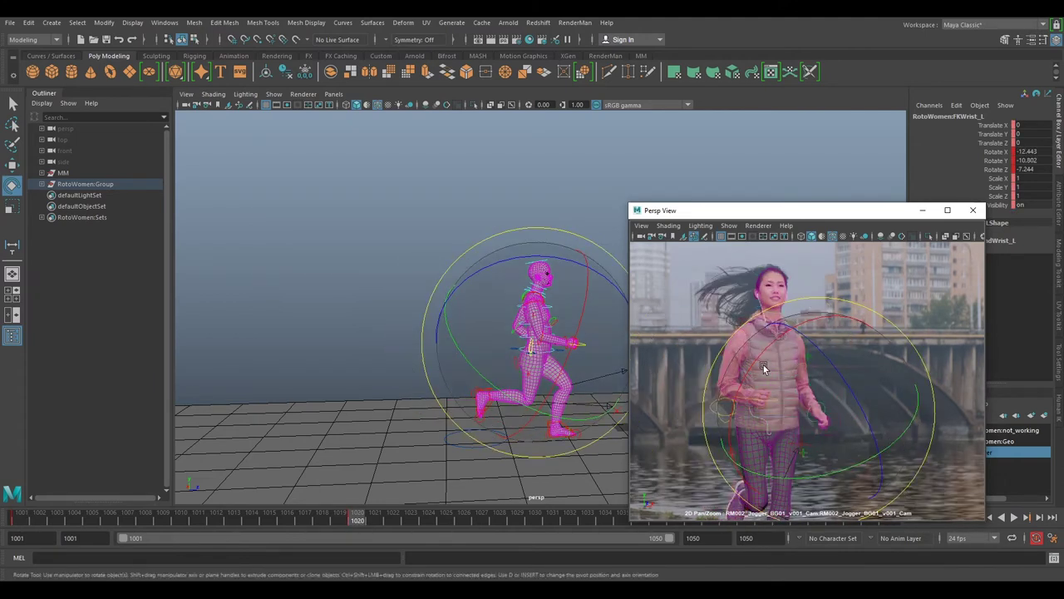
# Move the floating camera view clear of the timeline and go to frame 1040
pyautogui.moveTo(832, 213); pyautogui.dragTo(845, 181)
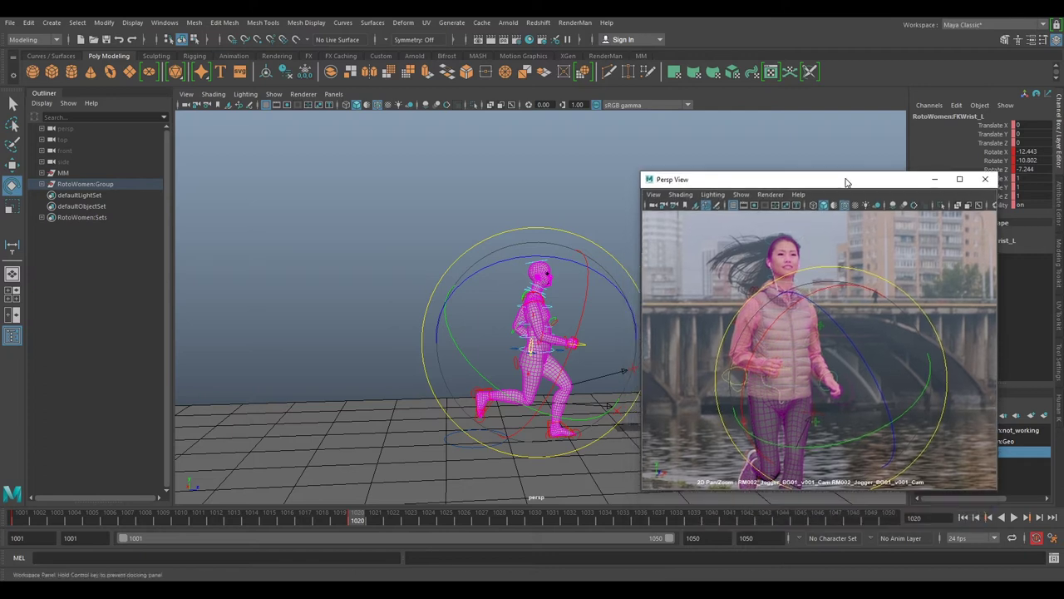
pyautogui.click(703, 518)
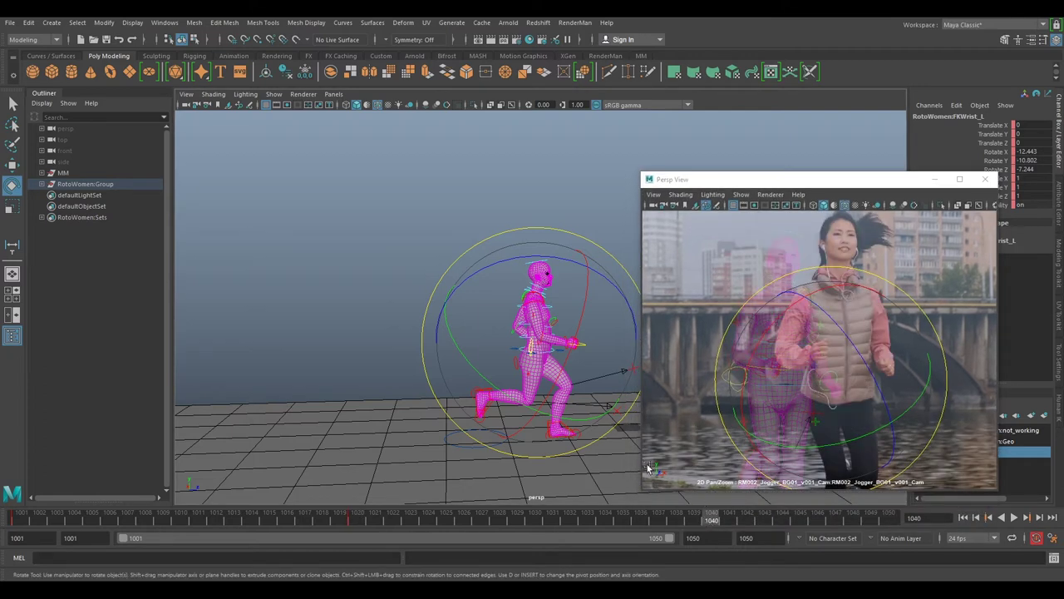
# Select the rig's RootX_M control together with both IK foot controls at frame 1040
pyautogui.keyDown('alt'); pyautogui.moveTo(573, 378); pyautogui.dragTo(487, 326, button='middle'); pyautogui.keyUp('alt')
pyautogui.keyDown('alt'); pyautogui.moveTo(552, 360); pyautogui.dragTo(543, 406); pyautogui.keyUp('alt')
pyautogui.click(572, 212)
pyautogui.keyDown('alt'); pyautogui.moveTo(450, 355); pyautogui.dragTo(499, 334, button='middle'); pyautogui.keyUp('alt')
pyautogui.scroll(3, 498, 334)
pyautogui.keyDown('alt'); pyautogui.moveTo(457, 379); pyautogui.dragTo(473, 356); pyautogui.keyUp('alt')
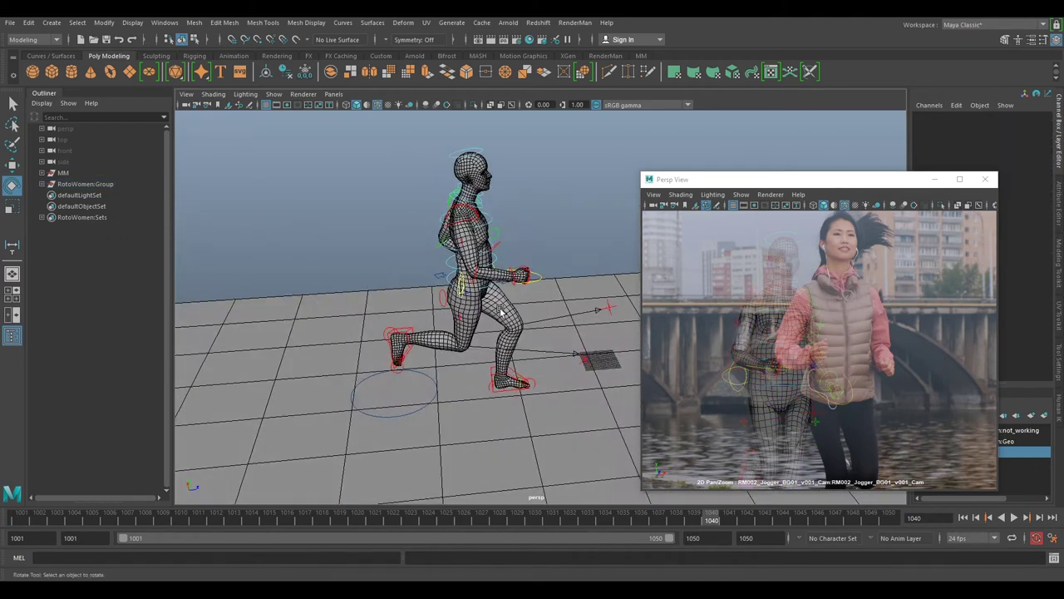
pyautogui.click(434, 276)
pyautogui.press('w')
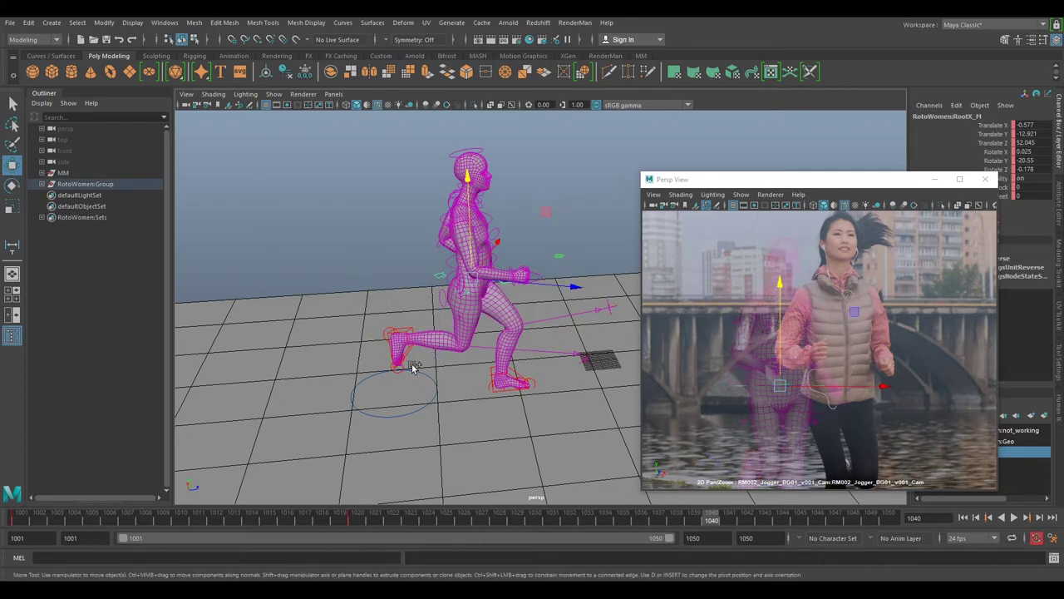
pyautogui.click(432, 345)
pyautogui.click(490, 376)
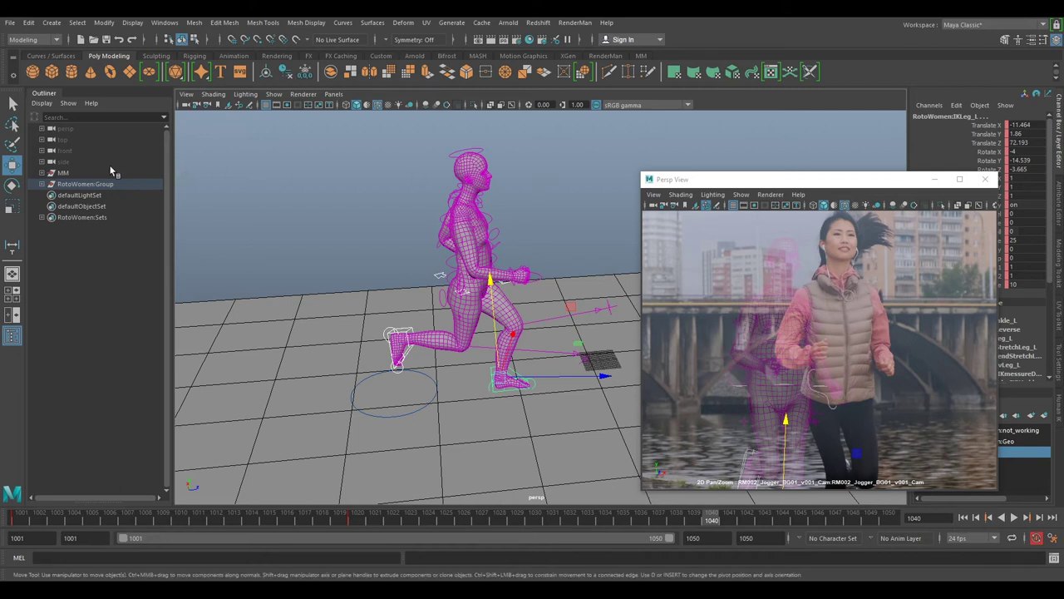
# Set the Move tool's axis orientation to World, shifting the floating camera view to reach the settings
pyautogui.doubleClick(13, 165)
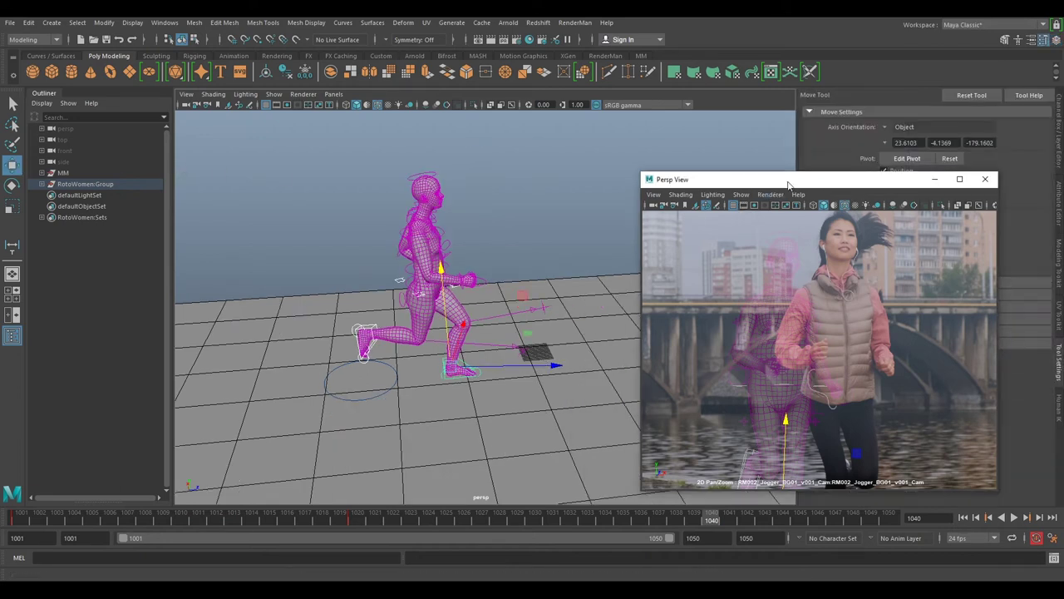
pyautogui.moveTo(802, 184); pyautogui.dragTo(630, 171)
pyautogui.click(887, 127)
pyautogui.click(909, 142)
pyautogui.moveTo(657, 169); pyautogui.dragTo(772, 187)
# Move the root and both foot controls together in world space until the rig overlaps the jogger in the camera view
pyautogui.keyDown('alt'); pyautogui.moveTo(549, 195); pyautogui.dragTo(510, 251); pyautogui.keyUp('alt')
pyautogui.keyDown('alt'); pyautogui.moveTo(510, 252); pyautogui.dragTo(426, 221, button='middle'); pyautogui.keyUp('alt')
pyautogui.moveTo(446, 311); pyautogui.dragTo(518, 335)
pyautogui.moveTo(852, 376); pyautogui.dragTo(795, 391, button='right')
pyautogui.moveTo(780, 432); pyautogui.dragTo(774, 373, button='middle')
pyautogui.moveTo(774, 372); pyautogui.dragTo(847, 437, button='right')
pyautogui.moveTo(776, 457); pyautogui.dragTo(766, 411, button='middle')
pyautogui.moveTo(802, 297); pyautogui.dragTo(805, 343, button='middle')
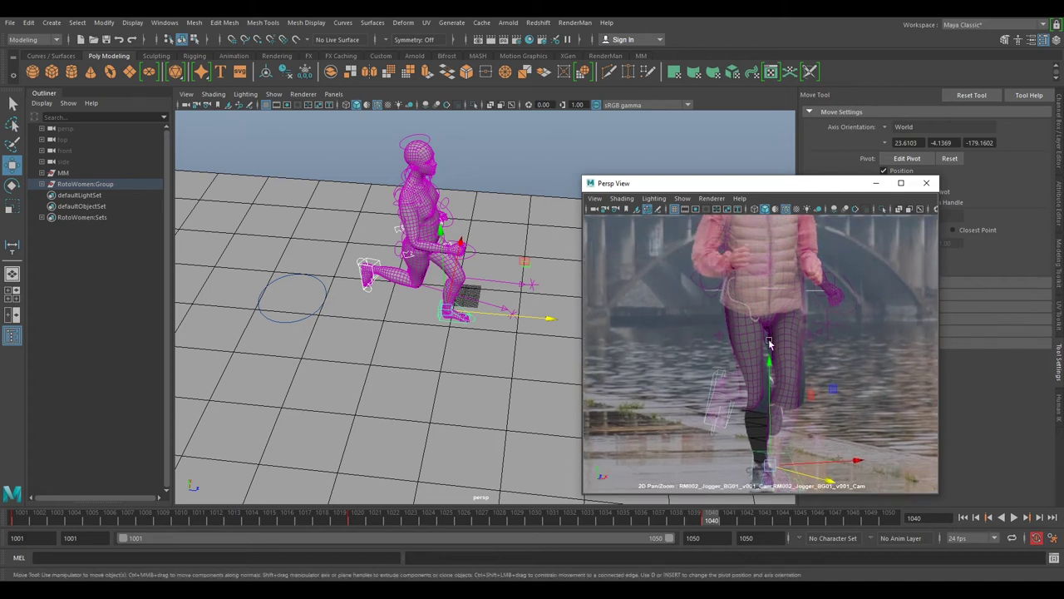
# Fine-tune the combined root and feet position to about X -24.0, Y 9.2, Z -15.6 so the body lines up with the jogger
pyautogui.moveTo(513, 320); pyautogui.dragTo(513, 322)
pyautogui.moveTo(457, 280); pyautogui.dragTo(458, 282)
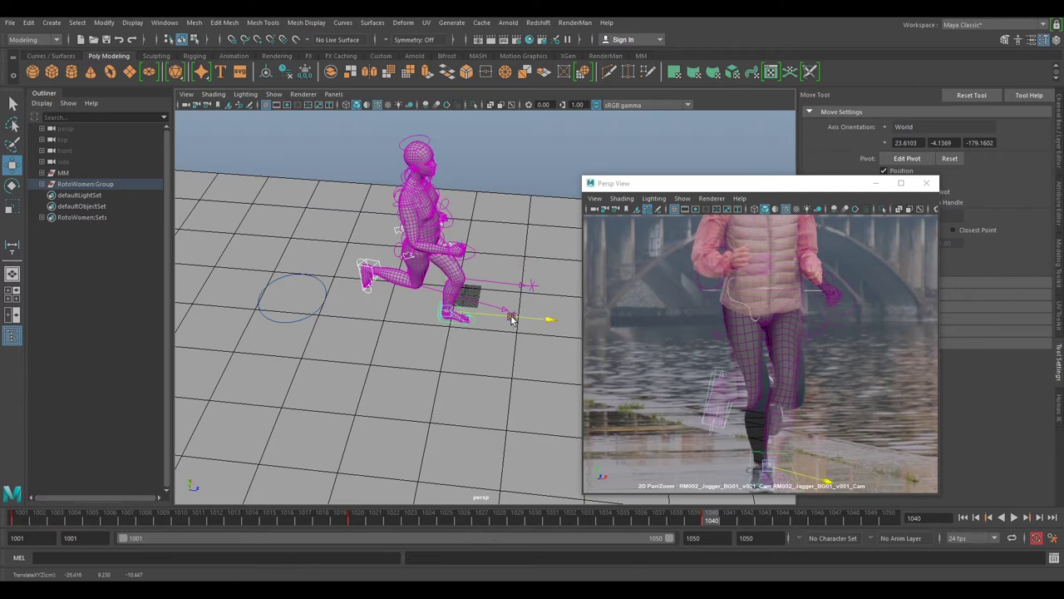
pyautogui.moveTo(513, 321); pyautogui.dragTo(509, 320)
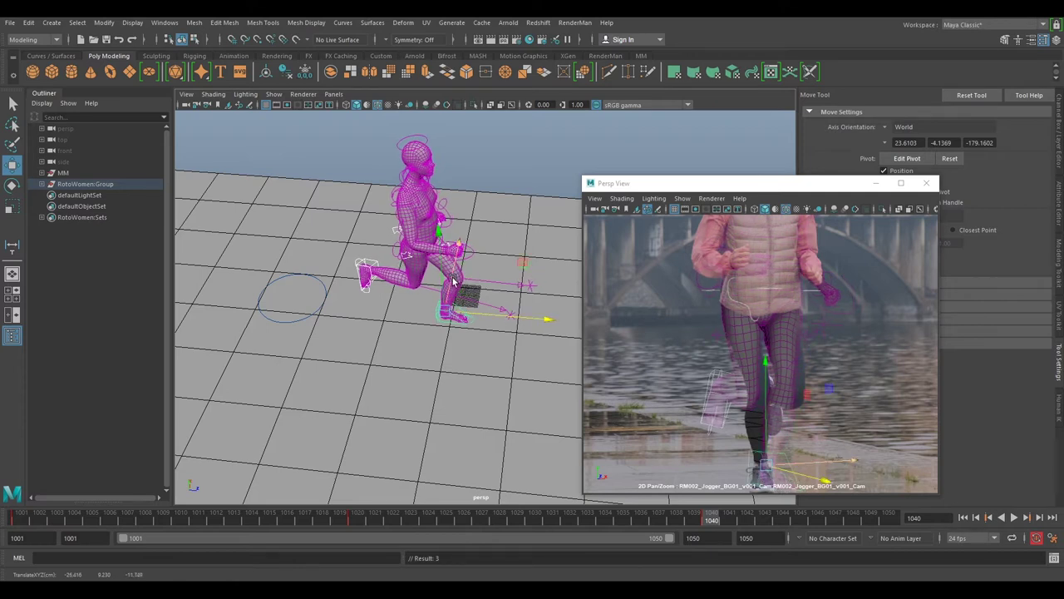
pyautogui.moveTo(872, 358); pyautogui.dragTo(829, 319, button='right')
pyautogui.moveTo(830, 320); pyautogui.dragTo(814, 385, button='middle')
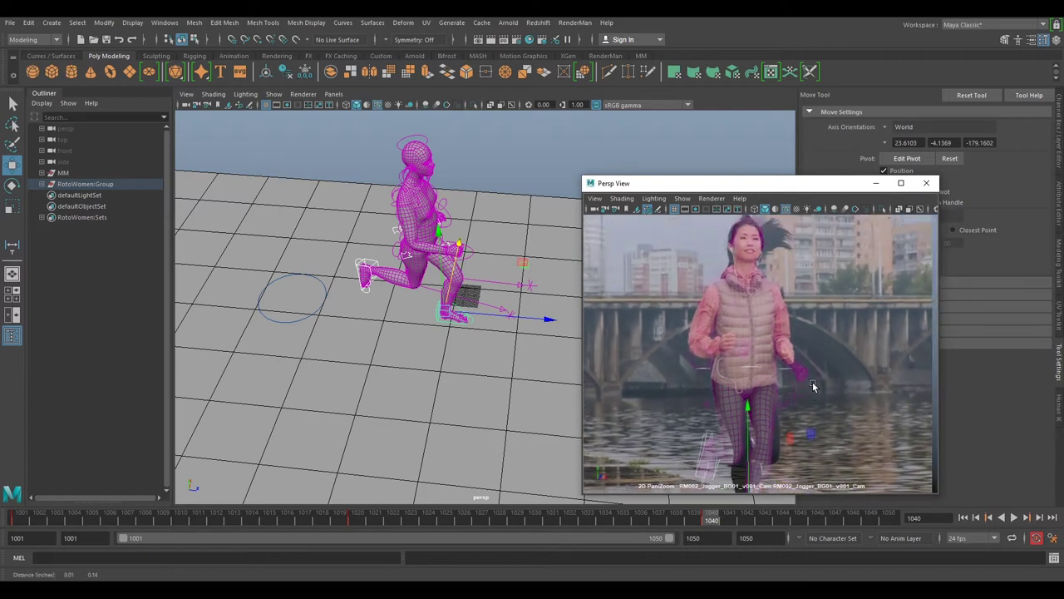
pyautogui.moveTo(521, 316); pyautogui.dragTo(517, 321)
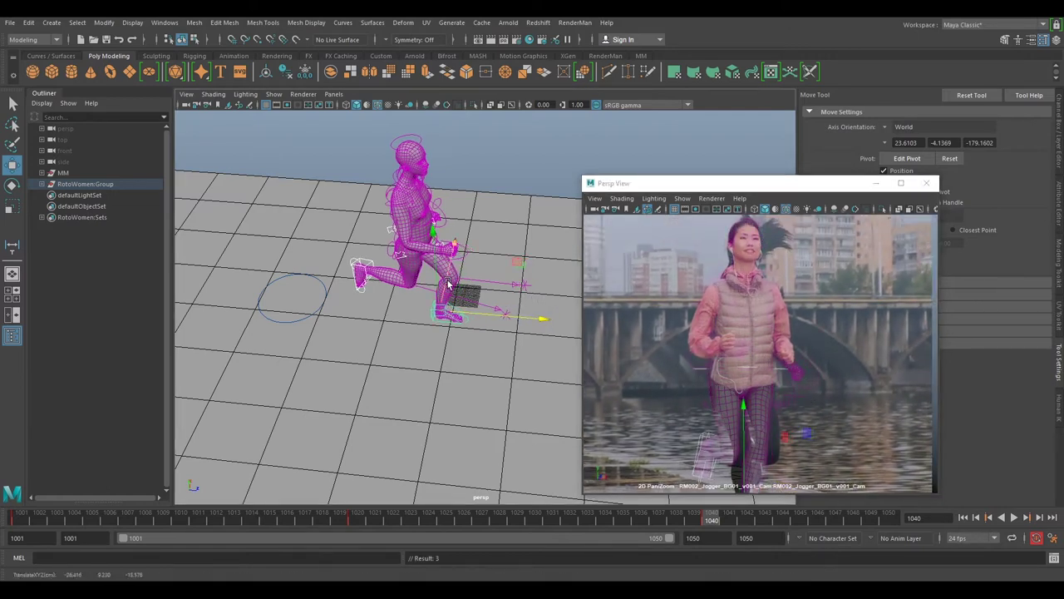
pyautogui.moveTo(452, 285); pyautogui.dragTo(461, 286)
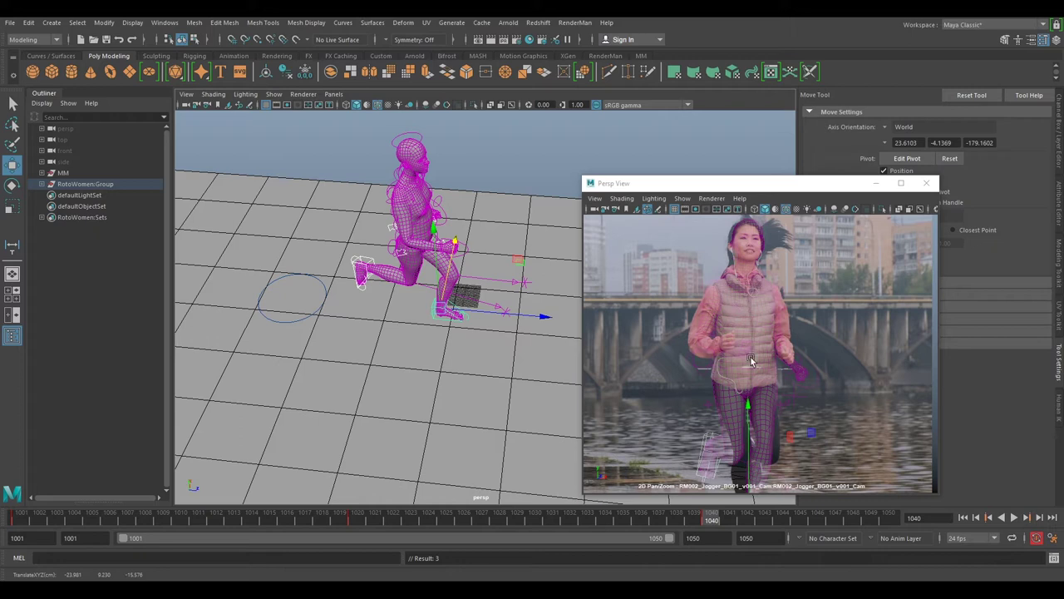
# Slide the left foot control sideways, away from the jogger's planted foot
pyautogui.keyDown('alt'); pyautogui.moveTo(532, 326); pyautogui.dragTo(494, 286); pyautogui.keyUp('alt')
pyautogui.scroll(3, 494, 286)
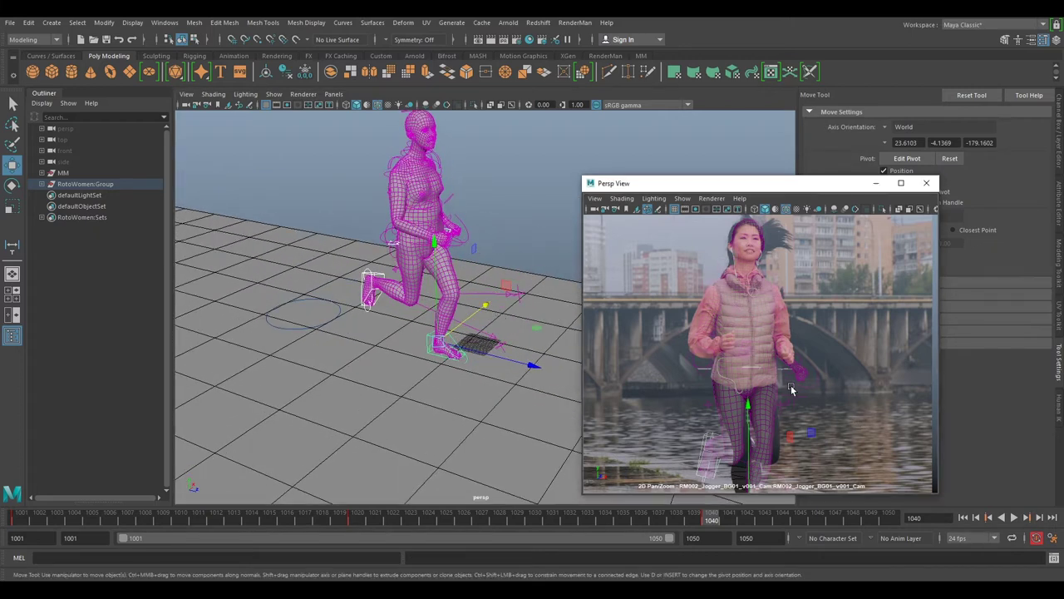
pyautogui.moveTo(791, 387); pyautogui.dragTo(793, 378, button='right')
pyautogui.moveTo(794, 378); pyautogui.dragTo(786, 311, button='middle')
pyautogui.moveTo(787, 311); pyautogui.dragTo(879, 453, button='right')
pyautogui.moveTo(879, 453); pyautogui.dragTo(859, 374, button='middle')
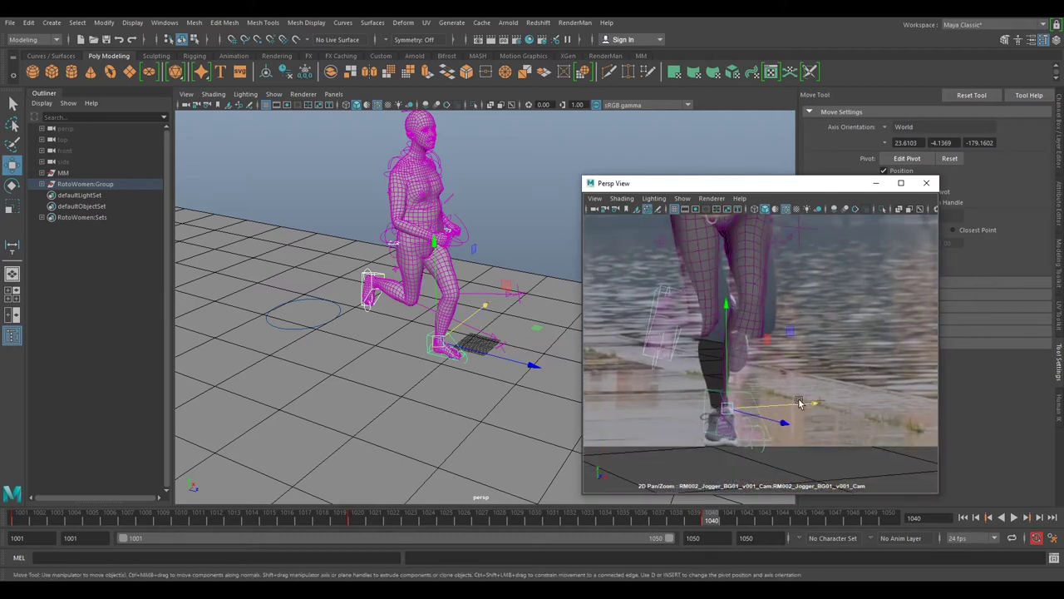
pyautogui.moveTo(761, 400); pyautogui.dragTo(830, 396)
# Bring the raised right foot control forward beside the left foot, set its height and pitch it to the ground
pyautogui.click(371, 281)
pyautogui.moveTo(392, 287); pyautogui.dragTo(515, 394)
pyautogui.press('e')
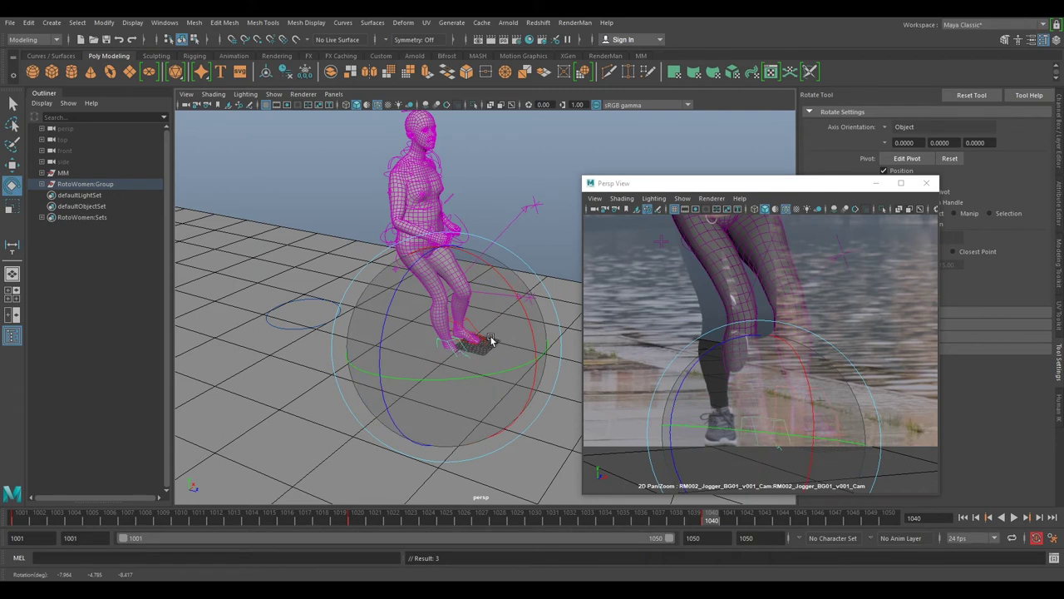
pyautogui.press('f')
pyautogui.keyDown('alt'); pyautogui.moveTo(488, 321); pyautogui.dragTo(489, 327); pyautogui.keyUp('alt')
pyautogui.press('w')
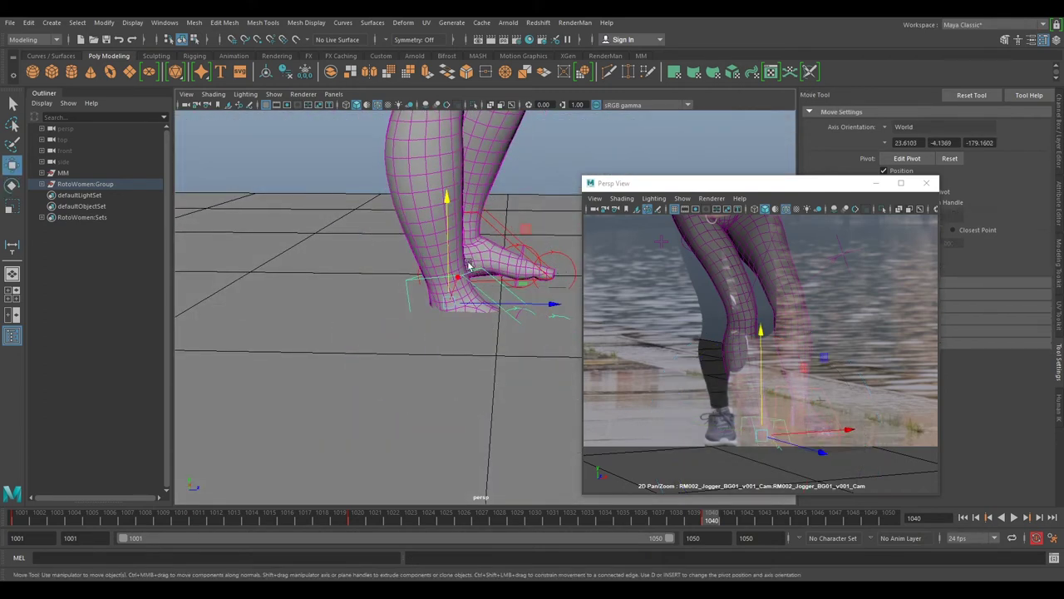
pyautogui.moveTo(453, 276); pyautogui.dragTo(446, 237)
pyautogui.press('e')
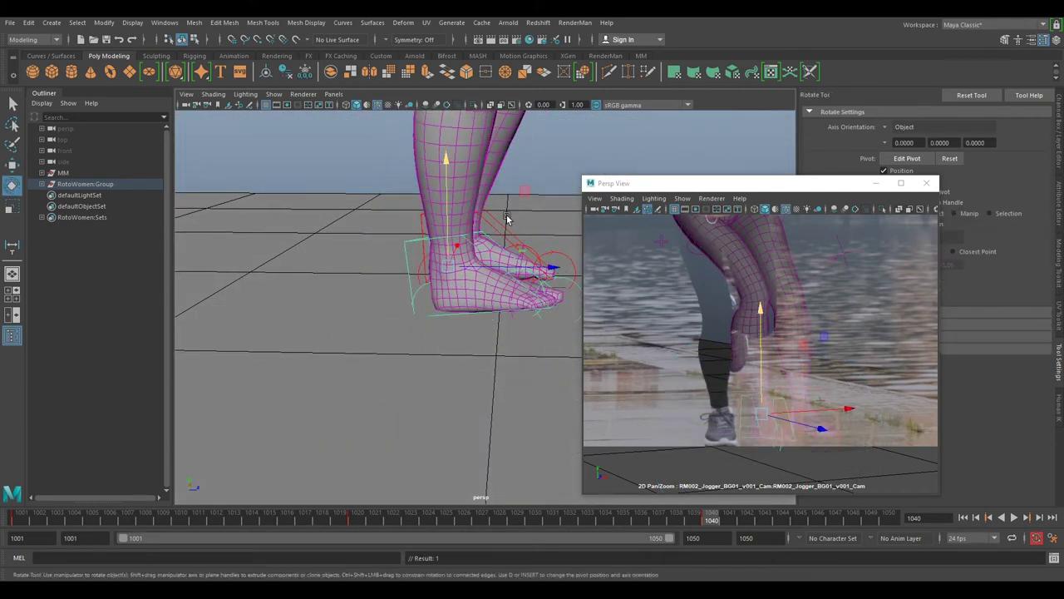
pyautogui.moveTo(523, 210); pyautogui.dragTo(533, 226)
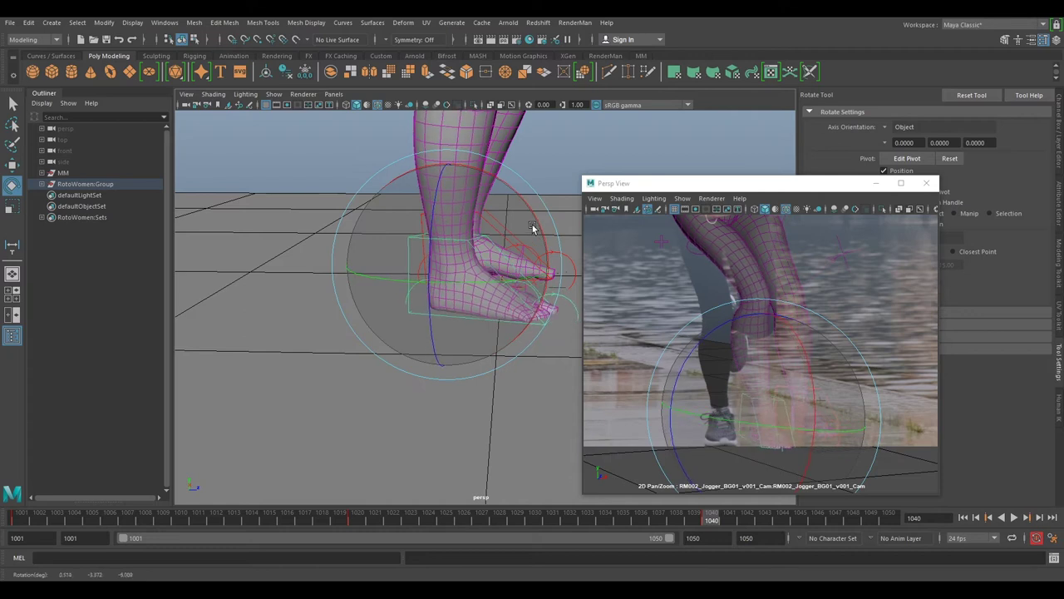
# Turn and tilt the right foot control and move it onto the jogger's planted foot in the camera view
pyautogui.keyDown('alt'); pyautogui.moveTo(515, 268); pyautogui.dragTo(399, 268); pyautogui.keyUp('alt')
pyautogui.moveTo(423, 269); pyautogui.dragTo(446, 272)
pyautogui.moveTo(423, 197); pyautogui.dragTo(407, 205)
pyautogui.press('w')
pyautogui.moveTo(506, 262); pyautogui.dragTo(451, 249)
pyautogui.press('e')
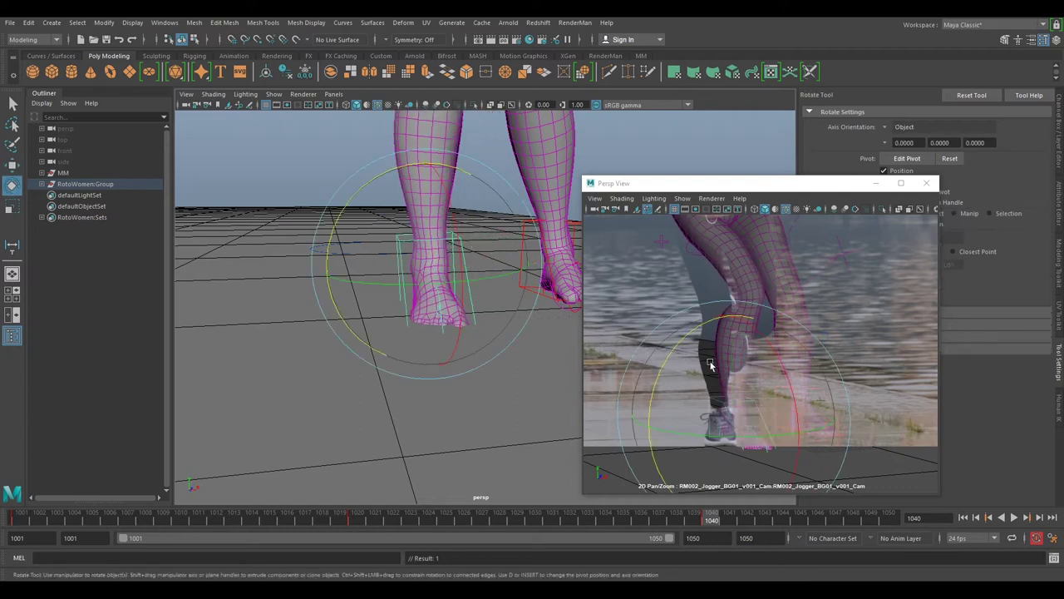
pyautogui.press('w')
pyautogui.moveTo(734, 426); pyautogui.dragTo(721, 416)
# Refine the right foot's placement to about X -20.1, Y 7.4, Z -27.8, switching the Move tool's axis orientation to Object
pyautogui.keyDown('alt'); pyautogui.moveTo(401, 353); pyautogui.dragTo(516, 339); pyautogui.keyUp('alt')
pyautogui.moveTo(508, 285); pyautogui.dragTo(480, 296)
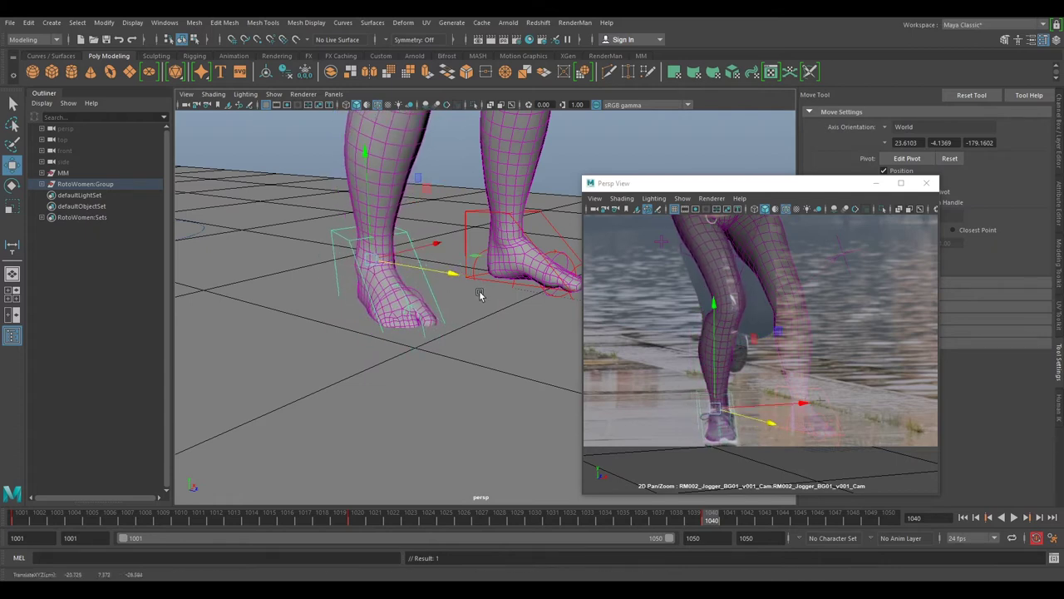
pyautogui.click(905, 128)
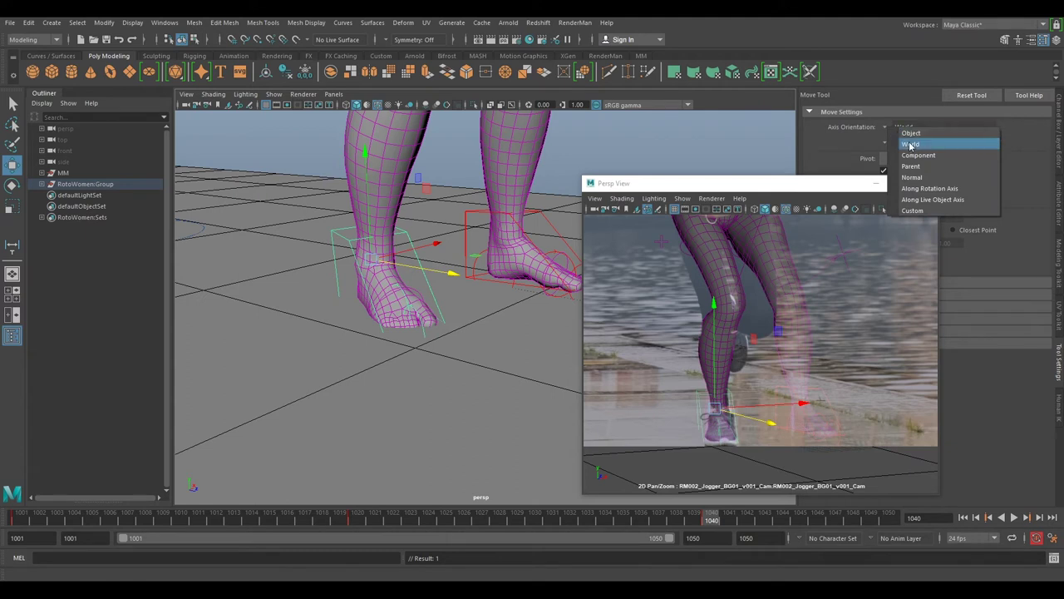
pyautogui.click(912, 133)
pyautogui.moveTo(420, 277); pyautogui.dragTo(409, 257)
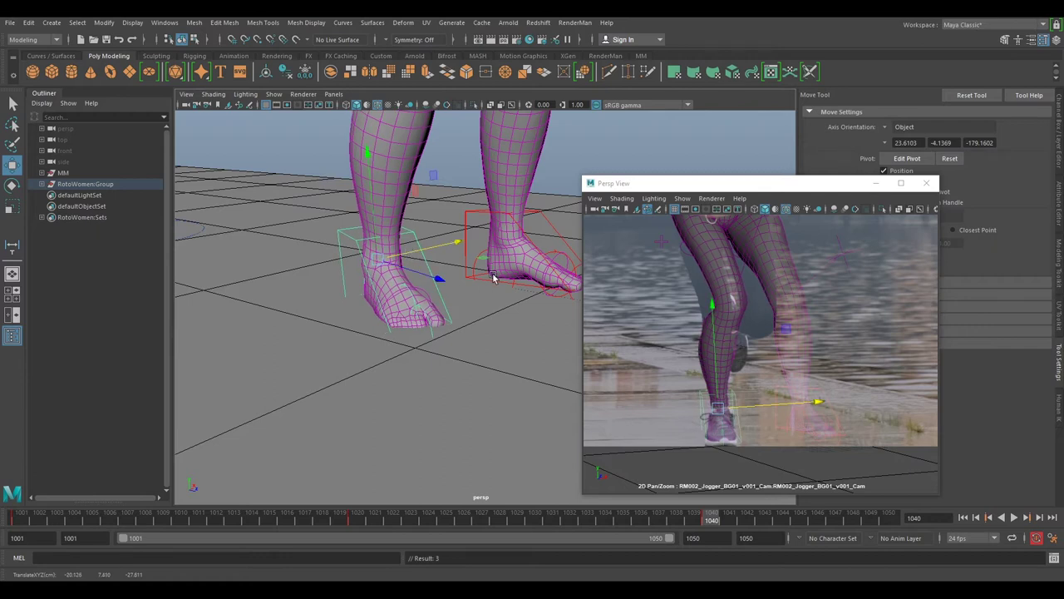
# Move the planted right leg's knee control so the knee points like the jogger's
pyautogui.keyDown('alt'); pyautogui.moveTo(499, 311); pyautogui.dragTo(393, 277); pyautogui.keyUp('alt')
pyautogui.scroll(-5, 453, 264)
pyautogui.keyDown('alt'); pyautogui.moveTo(391, 277); pyautogui.dragTo(456, 311, button='middle'); pyautogui.keyUp('alt')
pyautogui.keyDown('alt'); pyautogui.moveTo(456, 311); pyautogui.dragTo(549, 193); pyautogui.keyUp('alt')
pyautogui.click(601, 137)
pyautogui.moveTo(596, 140); pyautogui.dragTo(547, 270)
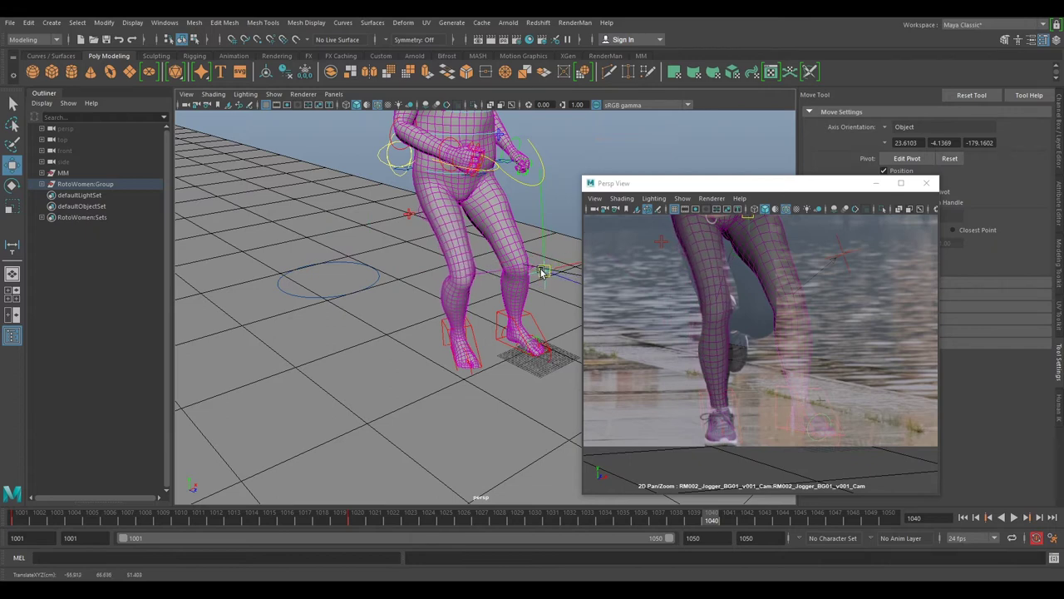
# Move the left foot control back and up behind the body and rotate it to match the jogger's raised foot
pyautogui.keyDown('alt'); pyautogui.moveTo(462, 277); pyautogui.dragTo(559, 265); pyautogui.keyUp('alt')
pyautogui.click(510, 330)
pyautogui.moveTo(510, 331); pyautogui.dragTo(385, 268)
pyautogui.press('e')
pyautogui.moveTo(422, 217); pyautogui.dragTo(456, 225)
pyautogui.keyDown('alt'); pyautogui.moveTo(523, 276); pyautogui.dragTo(600, 295); pyautogui.keyUp('alt')
pyautogui.press('w')
pyautogui.click(489, 359)
pyautogui.click(749, 287)
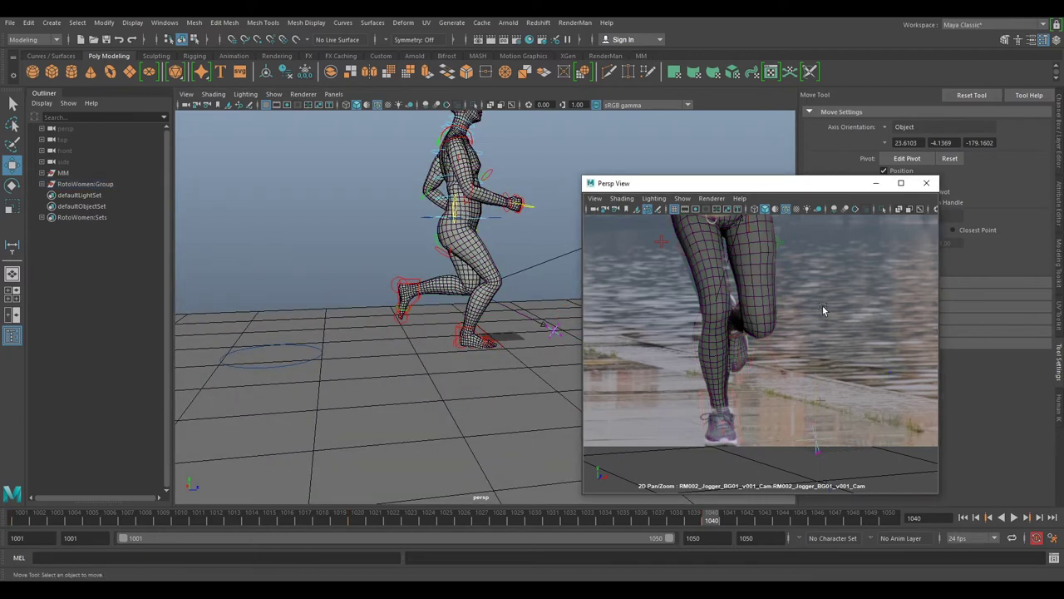
# Move the root control back and down to about X -16.1, Y 74.5, Z -31.3 to fit the jogger's hips
pyautogui.moveTo(780, 270); pyautogui.dragTo(735, 250, button='right')
pyautogui.moveTo(775, 257); pyautogui.dragTo(785, 395, button='middle')
pyautogui.click(536, 266)
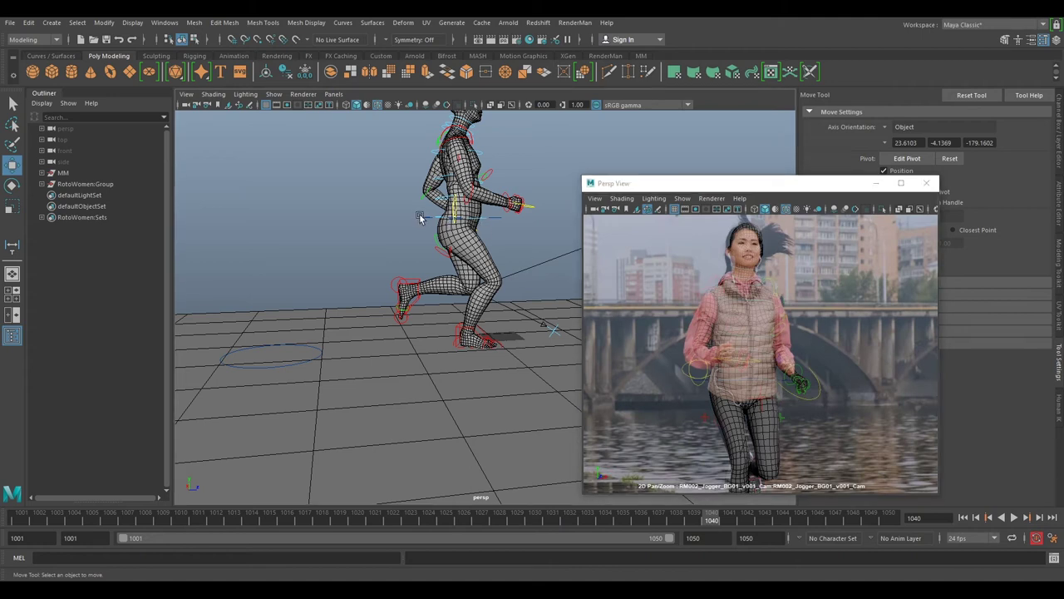
pyautogui.click(422, 216)
pyautogui.moveTo(530, 216); pyautogui.dragTo(524, 214)
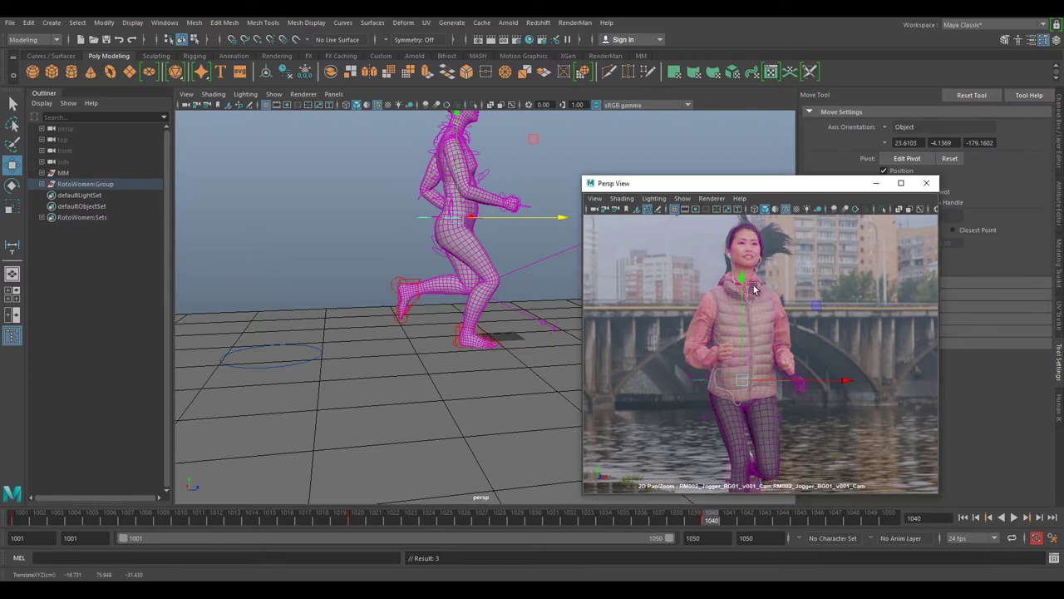
pyautogui.moveTo(755, 289); pyautogui.dragTo(793, 308, button='right')
pyautogui.moveTo(794, 309); pyautogui.dragTo(755, 264, button='middle')
pyautogui.moveTo(732, 322)
pyautogui.mouseDown()
pyautogui.moveTo(711, 313)
pyautogui.moveTo(796, 321)
pyautogui.moveTo(735, 328)
pyautogui.mouseUp()
pyautogui.moveTo(801, 330); pyautogui.dragTo(777, 298, button='right')
pyautogui.moveTo(777, 297); pyautogui.dragTo(778, 360, button='middle')
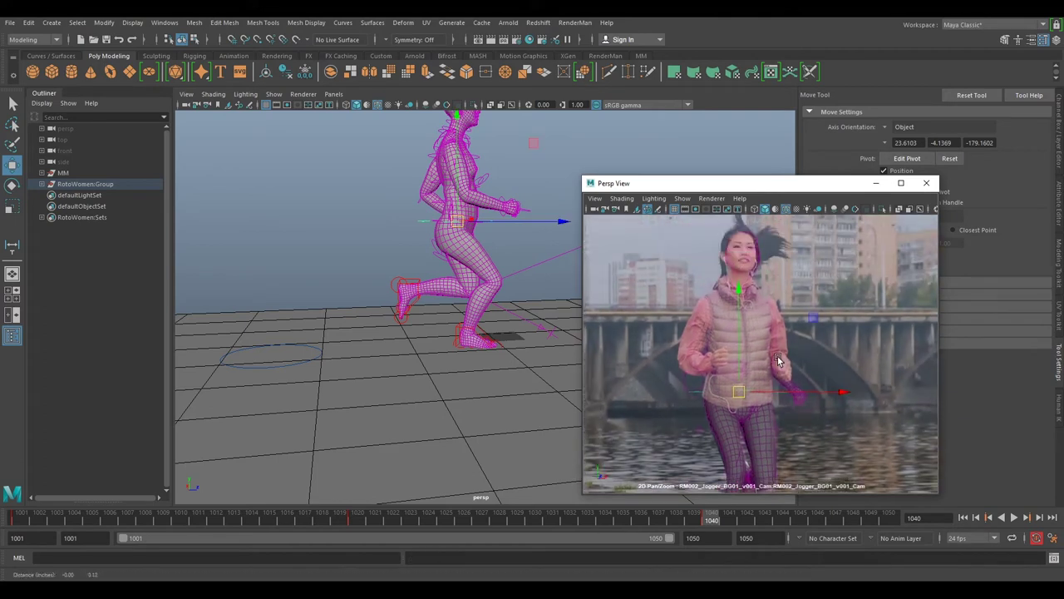
pyautogui.moveTo(740, 396); pyautogui.dragTo(742, 399)
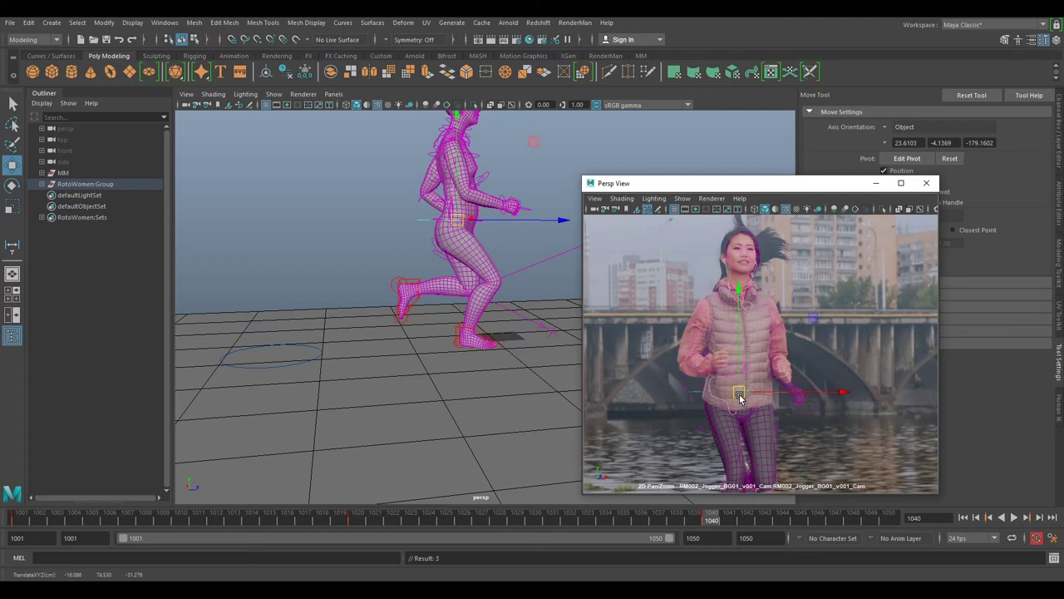
# Rotate the root control to about 1.6 in X, -28.0 in Y and 0.4 in Z to match the jogger's hips
pyautogui.keyDown('alt'); pyautogui.moveTo(428, 290); pyautogui.dragTo(447, 259); pyautogui.keyUp('alt')
pyautogui.keyDown('alt'); pyautogui.moveTo(484, 222); pyautogui.dragTo(484, 301); pyautogui.keyUp('alt')
pyautogui.press('e')
pyautogui.keyDown('alt'); pyautogui.moveTo(484, 301); pyautogui.dragTo(539, 288); pyautogui.keyUp('alt')
pyautogui.moveTo(814, 332); pyautogui.dragTo(933, 402, button='right')
pyautogui.moveTo(692, 418); pyautogui.dragTo(675, 421)
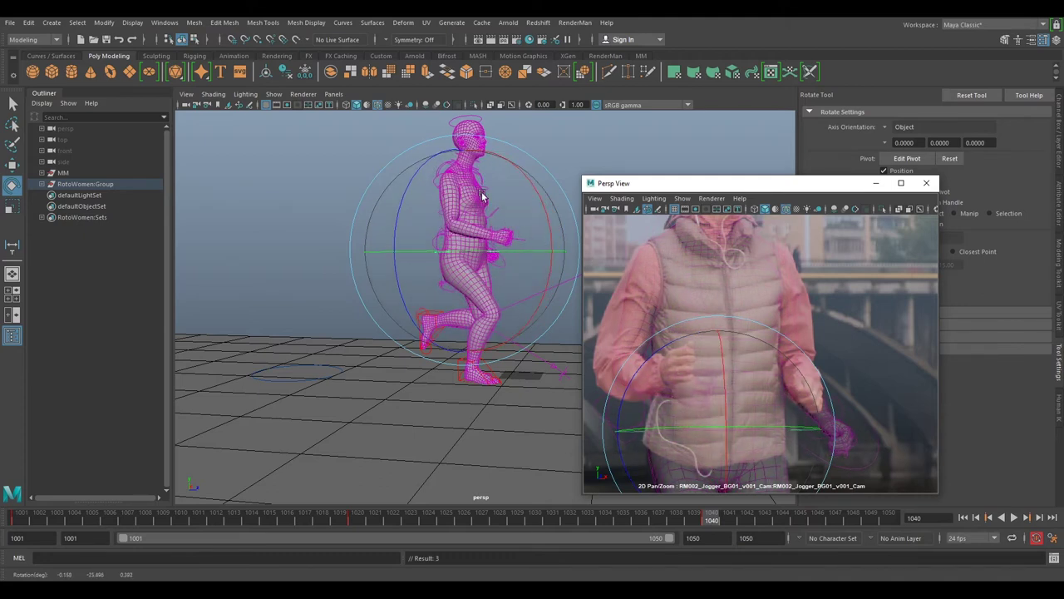
pyautogui.keyDown('alt'); pyautogui.moveTo(482, 195); pyautogui.dragTo(470, 245, button='middle'); pyautogui.keyUp('alt')
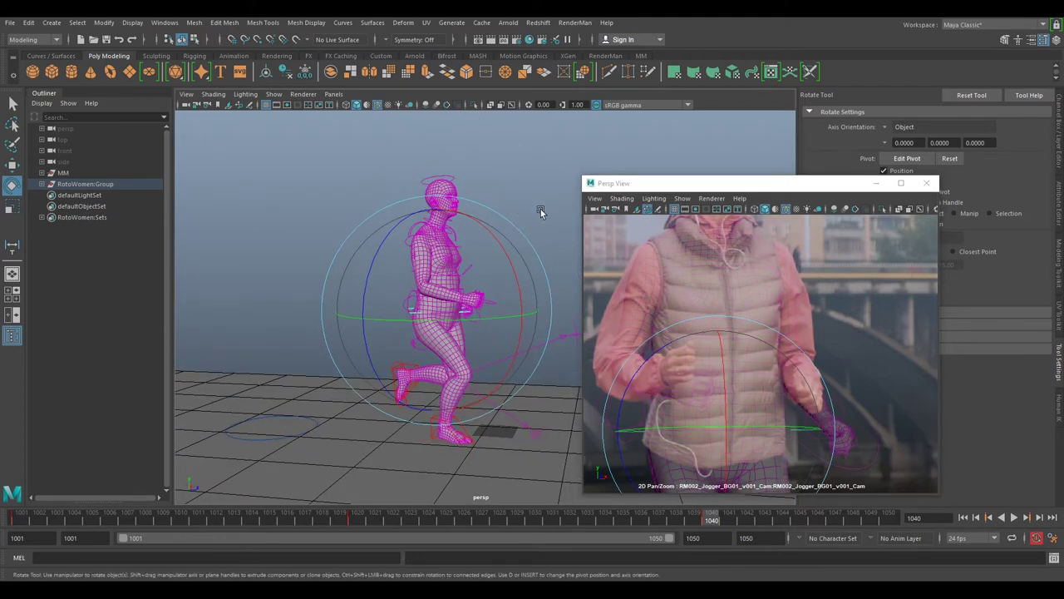
pyautogui.moveTo(696, 366); pyautogui.dragTo(697, 368)
pyautogui.moveTo(724, 417); pyautogui.dragTo(686, 427)
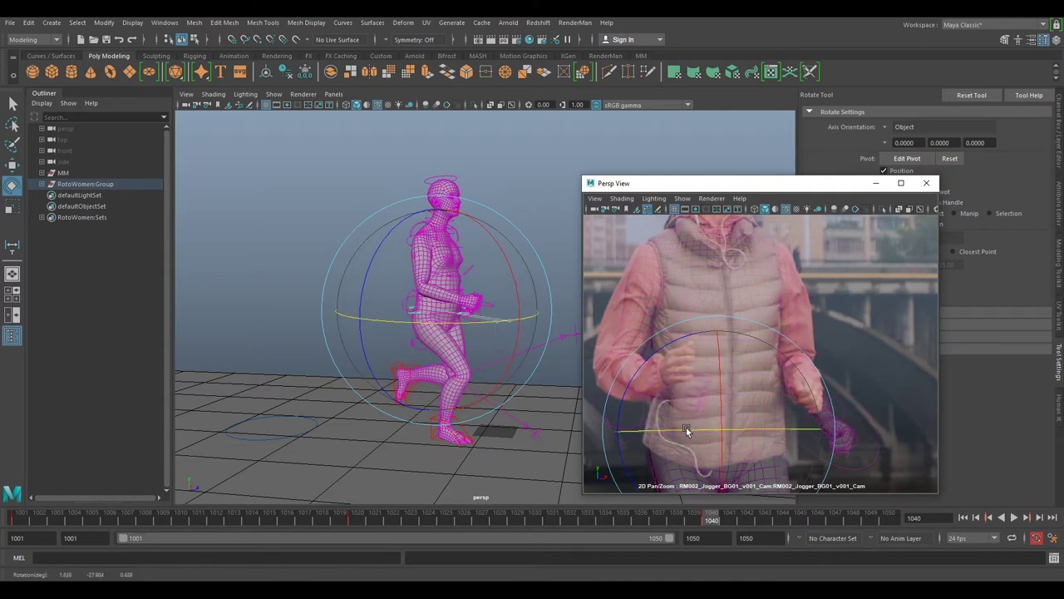
pyautogui.moveTo(818, 430); pyautogui.dragTo(806, 383, button='right')
pyautogui.moveTo(806, 383); pyautogui.dragTo(820, 321, button='middle')
# Rotate the spine control above the hips to about 15.7 in X, 3.1 in Y and 4.4 in Z to match the jogger's torso
pyautogui.keyDown('alt'); pyautogui.moveTo(350, 287); pyautogui.dragTo(466, 196); pyautogui.keyUp('alt')
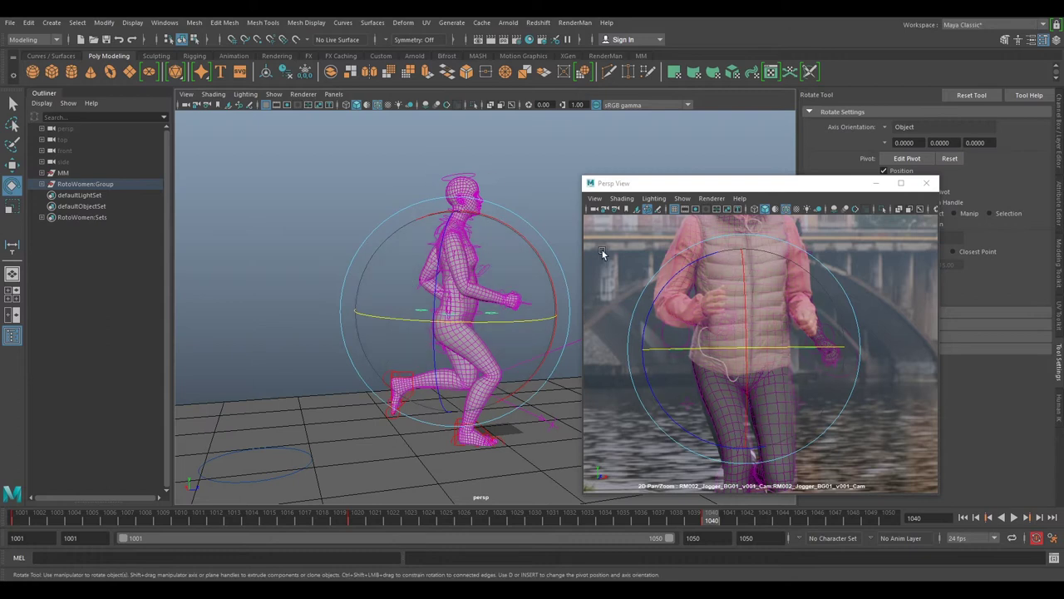
pyautogui.moveTo(843, 379); pyautogui.dragTo(737, 261, button='right')
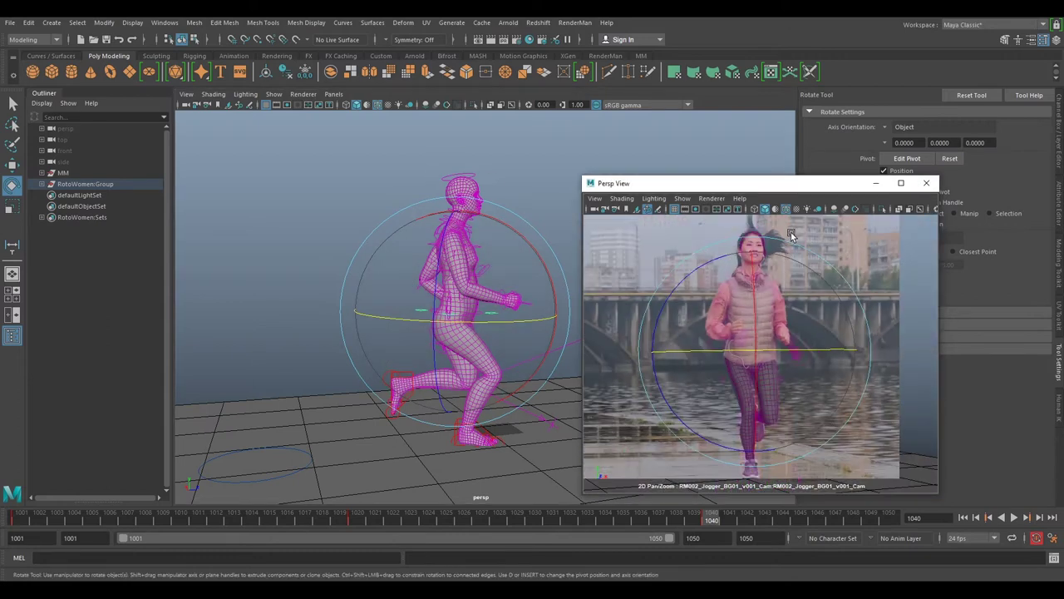
pyautogui.moveTo(790, 233); pyautogui.dragTo(793, 308, button='middle')
pyautogui.moveTo(793, 308); pyautogui.dragTo(908, 416, button='right')
pyautogui.moveTo(861, 416); pyautogui.dragTo(844, 287, button='middle')
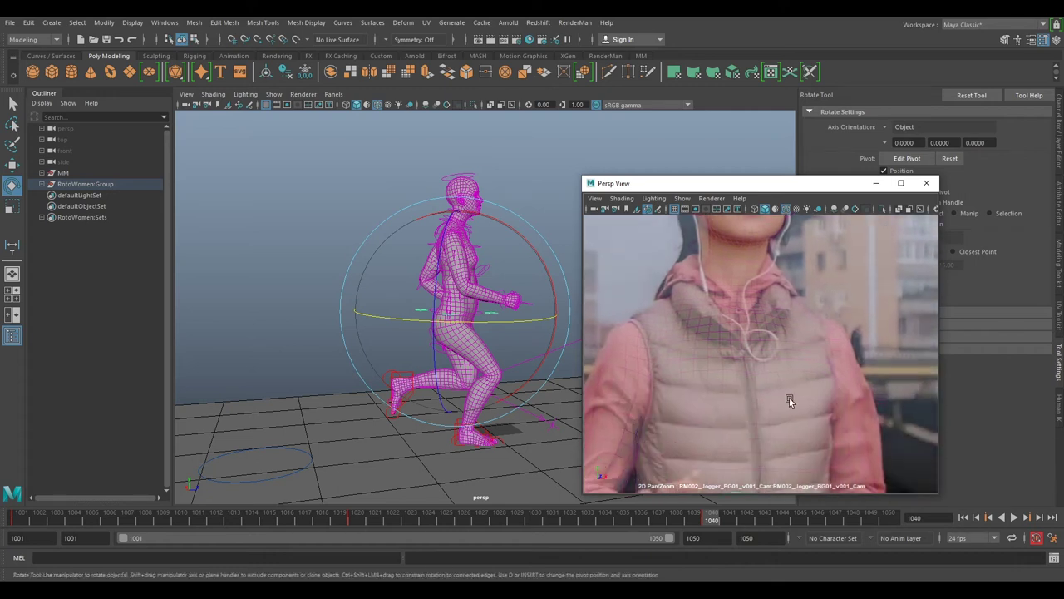
pyautogui.moveTo(852, 432); pyautogui.dragTo(808, 398, button='right')
pyautogui.moveTo(809, 399); pyautogui.dragTo(819, 329, button='middle')
pyautogui.click(791, 379)
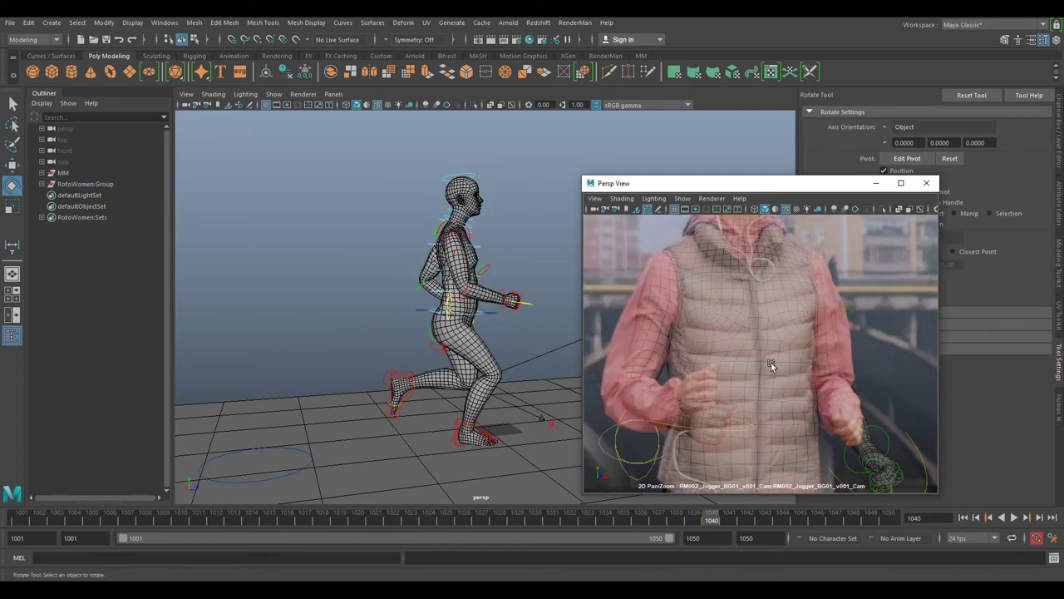
pyautogui.click(771, 362)
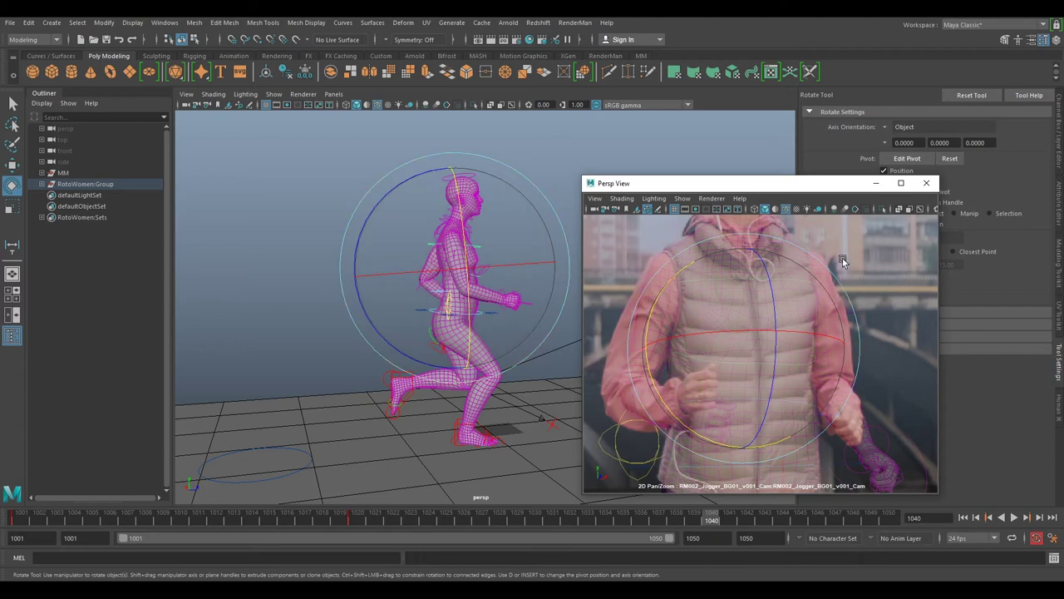
pyautogui.moveTo(818, 257); pyautogui.dragTo(822, 326, button='middle')
pyautogui.moveTo(682, 441); pyautogui.dragTo(666, 424)
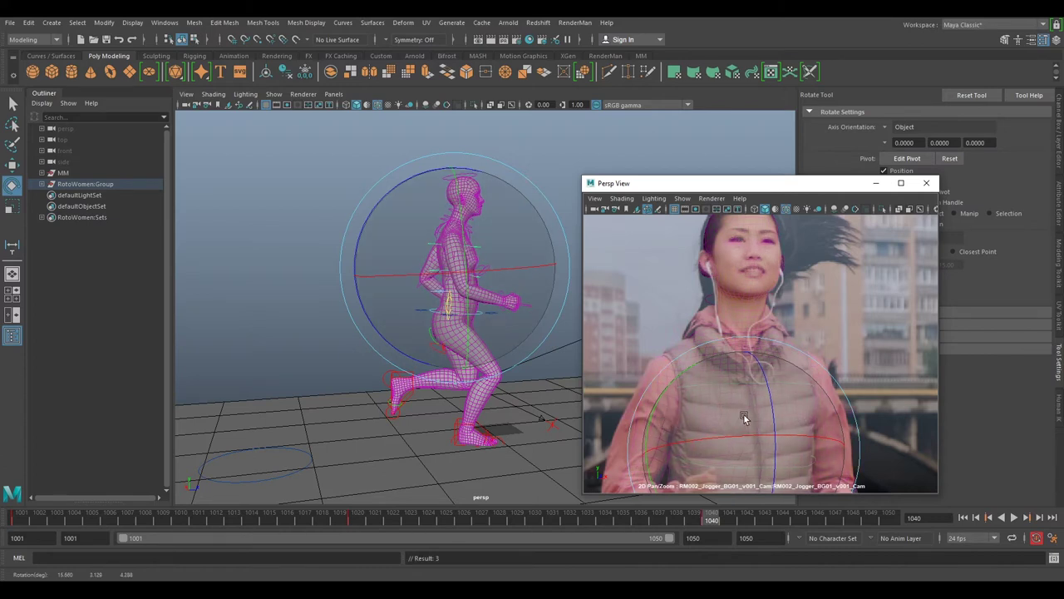
# Rotate the neck control so the rig's head lines up with the jogger's head in the footage
pyautogui.moveTo(850, 273); pyautogui.dragTo(844, 316, button='middle')
pyautogui.click(757, 222)
pyautogui.moveTo(718, 312); pyautogui.dragTo(722, 345)
pyautogui.moveTo(891, 407); pyautogui.dragTo(845, 331, button='right')
pyautogui.moveTo(856, 389); pyautogui.dragTo(858, 297, button='middle')
pyautogui.moveTo(856, 458); pyautogui.dragTo(844, 357, button='middle')
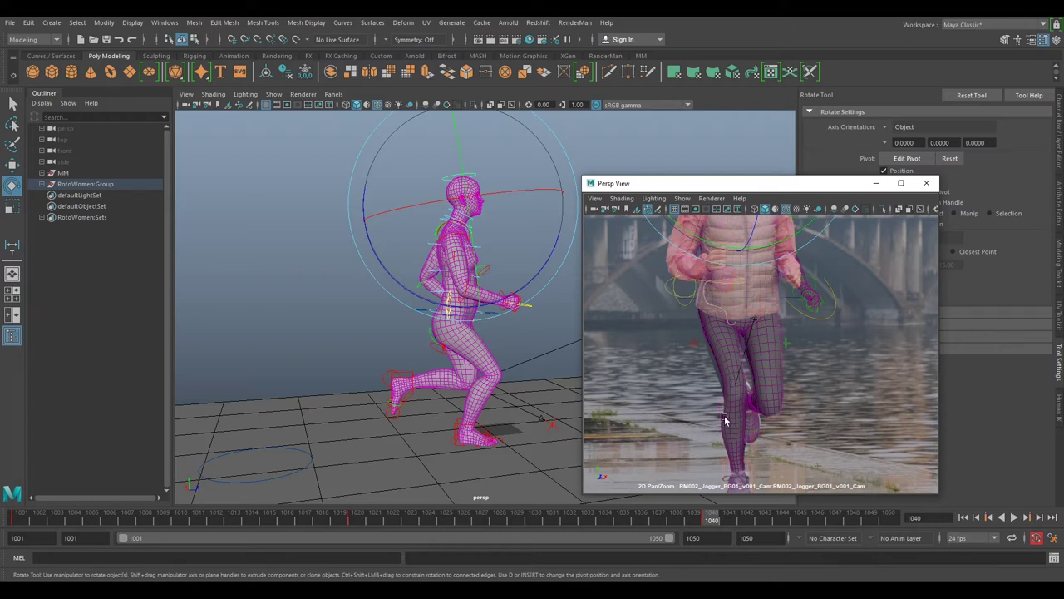
# Move the root control slightly sideways to about X -16.1, Y 74.5, Z -31.4 to fit the jogger's hips
pyautogui.keyDown('alt'); pyautogui.moveTo(484, 321); pyautogui.dragTo(464, 317); pyautogui.keyUp('alt')
pyautogui.click(465, 308)
pyautogui.press('w')
pyautogui.moveTo(743, 297)
pyautogui.mouseDown()
pyautogui.moveTo(707, 297)
pyautogui.moveTo(740, 297)
pyautogui.mouseUp()
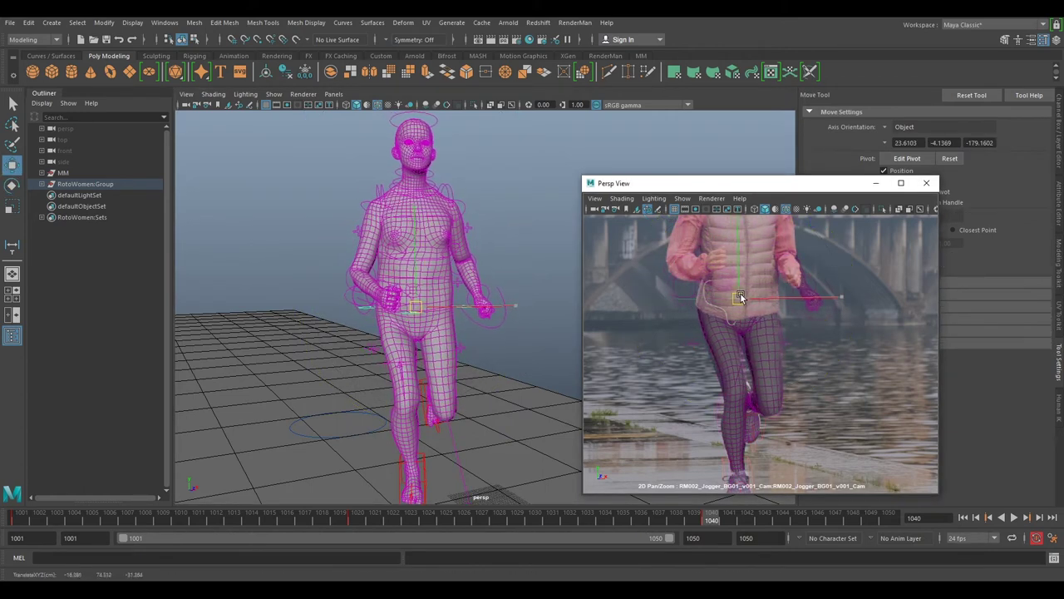
# Reposition the left foot control behind the body so the raised lower leg and shoe match the footage
pyautogui.keyDown('alt'); pyautogui.moveTo(525, 331); pyautogui.dragTo(549, 331); pyautogui.keyUp('alt')
pyautogui.keyDown('alt'); pyautogui.moveTo(437, 332); pyautogui.dragTo(486, 317, button='middle'); pyautogui.keyUp('alt')
pyautogui.keyDown('alt'); pyautogui.moveTo(487, 318); pyautogui.dragTo(440, 356); pyautogui.keyUp('alt')
pyautogui.click(442, 339)
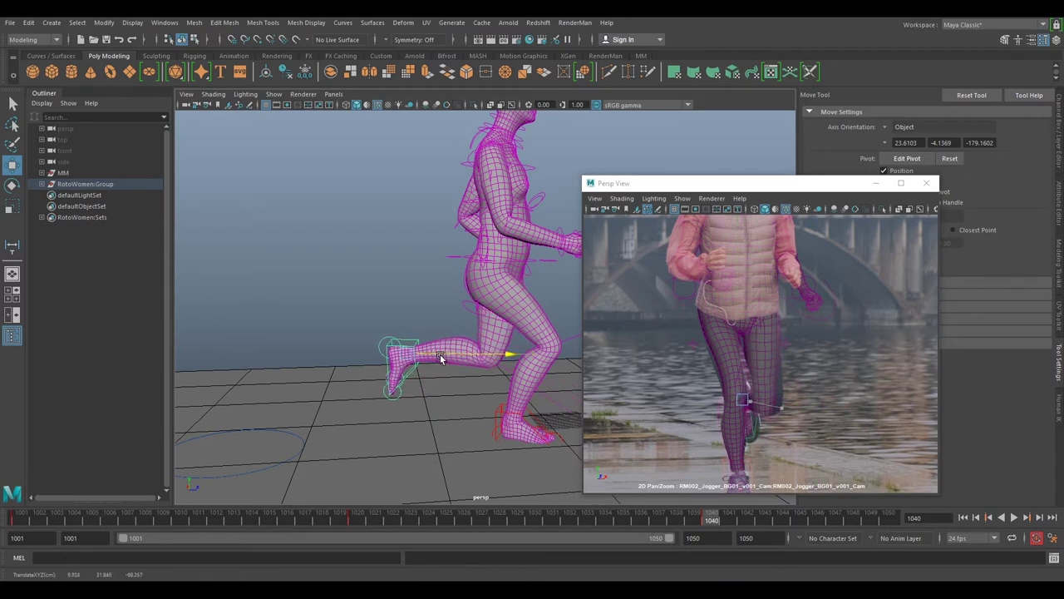
pyautogui.moveTo(745, 401); pyautogui.dragTo(753, 404)
pyautogui.keyDown('alt'); pyautogui.moveTo(453, 326); pyautogui.dragTo(489, 334); pyautogui.keyUp('alt')
pyautogui.click(490, 405)
pyautogui.moveTo(487, 396); pyautogui.dragTo(541, 341)
pyautogui.click(551, 341)
pyautogui.keyDown('alt'); pyautogui.moveTo(550, 341); pyautogui.dragTo(369, 311); pyautogui.keyUp('alt')
pyautogui.click(352, 297)
pyautogui.moveTo(733, 394); pyautogui.dragTo(751, 405)
# Move the left knee control in front of the raised leg to align the knee with the jogger's
pyautogui.keyDown('alt'); pyautogui.moveTo(513, 329); pyautogui.dragTo(421, 291); pyautogui.keyUp('alt')
pyautogui.click(520, 354)
pyautogui.moveTo(537, 356); pyautogui.dragTo(529, 355)
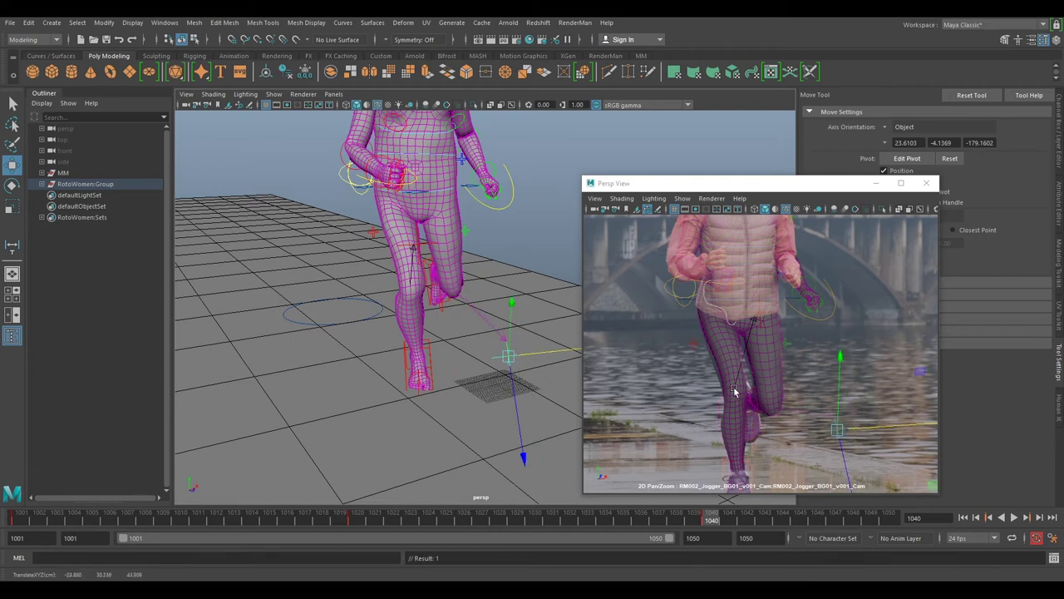
pyautogui.keyDown('alt'); pyautogui.moveTo(313, 327); pyautogui.dragTo(460, 298); pyautogui.keyUp('alt')
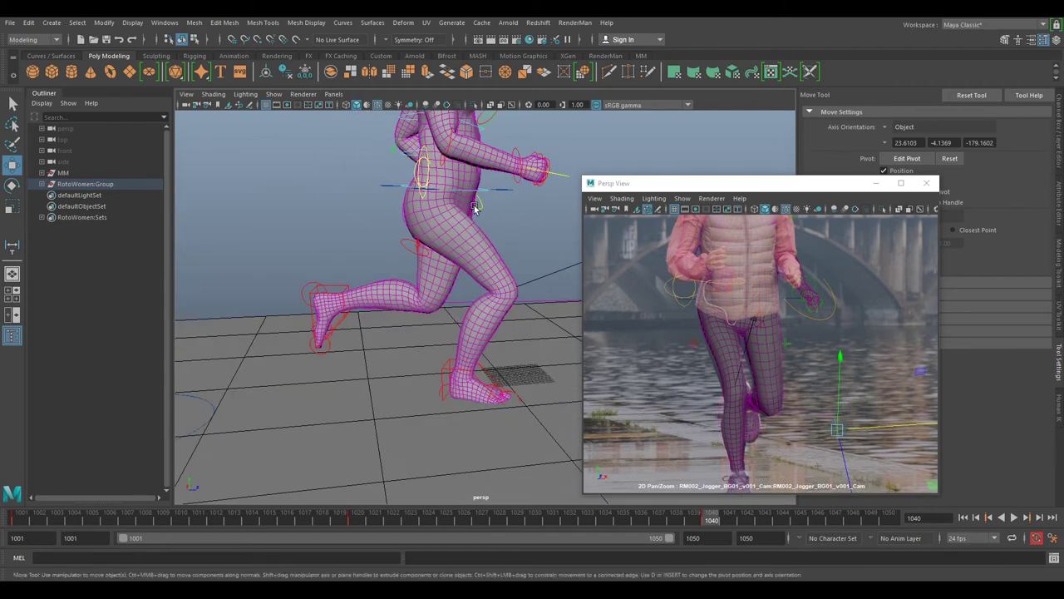
# Readjust the root control to about X -16.3, Y 74.5, Z -31.4, undoing the stray change along the way
pyautogui.click(806, 324)
pyautogui.click(732, 284)
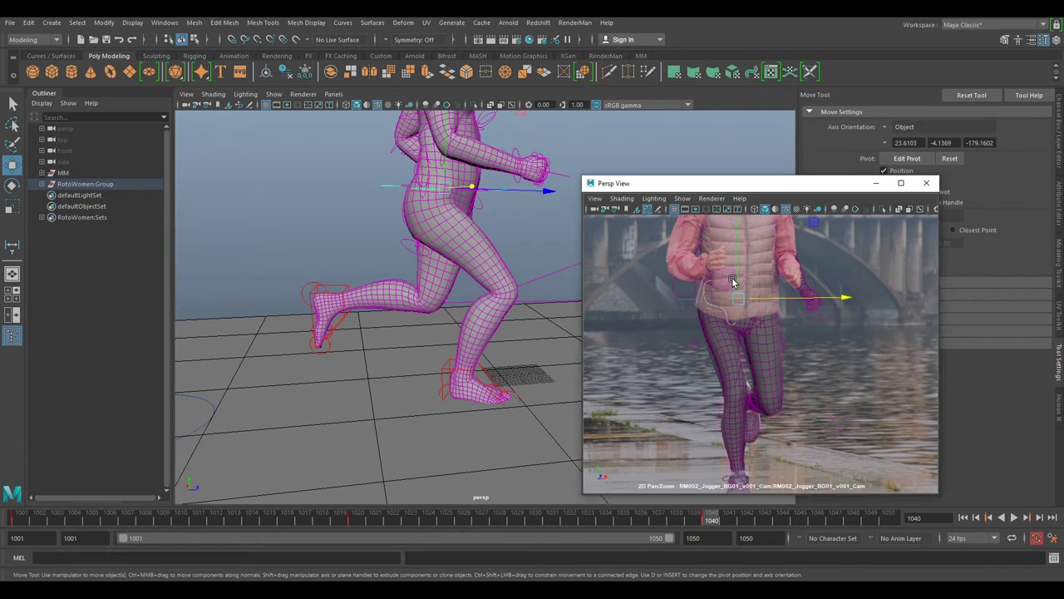
pyautogui.click(732, 281)
pyautogui.hotkey('ctrl', 'z')
pyautogui.click(736, 271)
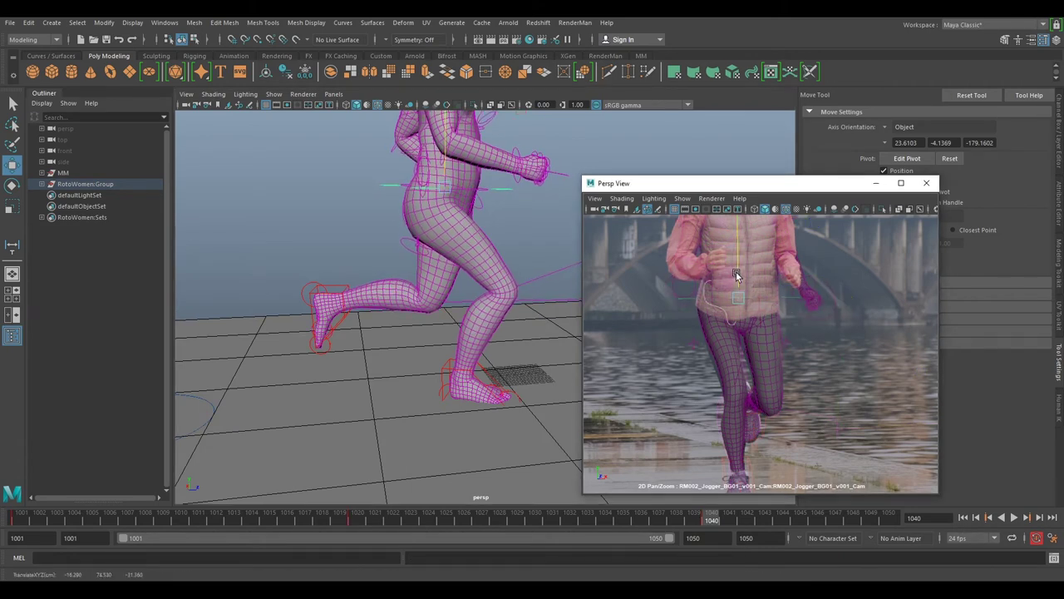
# Nudge the right foot control sideways to line the planted foot up with the jogger's shoe
pyautogui.moveTo(820, 356); pyautogui.dragTo(762, 302, button='right')
pyautogui.moveTo(763, 302); pyautogui.dragTo(761, 281, button='middle')
pyautogui.moveTo(761, 281); pyautogui.dragTo(801, 422, button='right')
pyautogui.moveTo(801, 423); pyautogui.dragTo(793, 327, button='middle')
pyautogui.moveTo(793, 327); pyautogui.dragTo(686, 306, button='right')
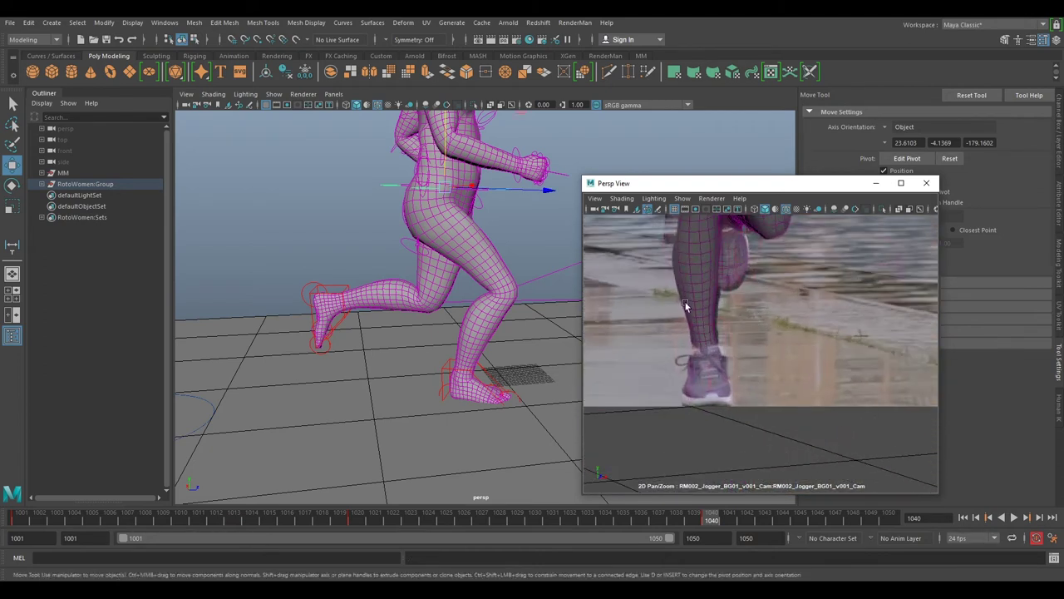
pyautogui.keyDown('alt'); pyautogui.moveTo(733, 278); pyautogui.dragTo(745, 317, button='right'); pyautogui.keyUp('alt')
pyautogui.click(740, 371)
pyautogui.moveTo(755, 379); pyautogui.dragTo(756, 378)
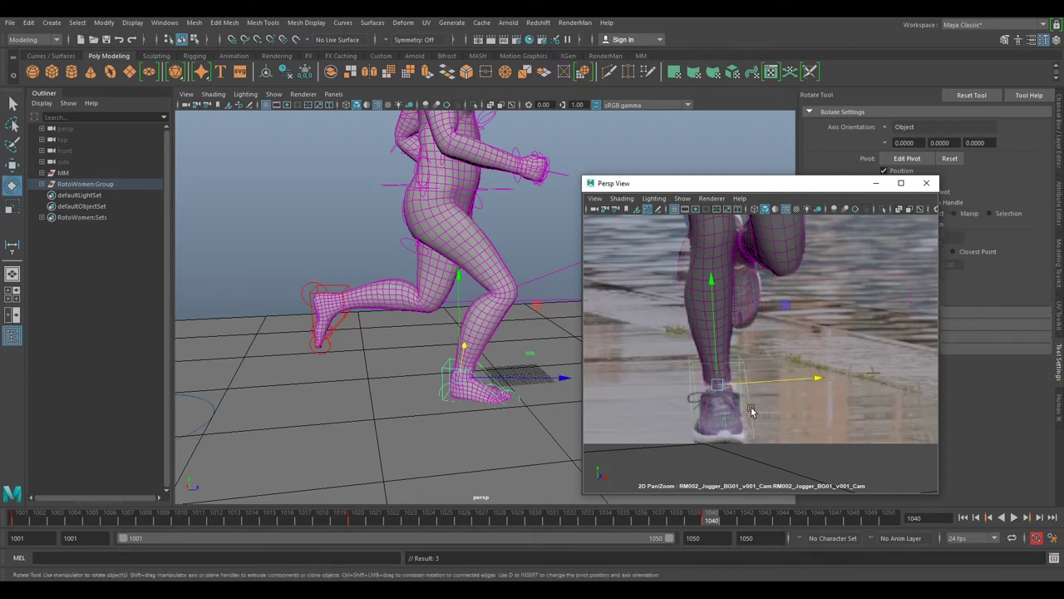
pyautogui.press('e')
pyautogui.keyDown('alt'); pyautogui.moveTo(821, 366); pyautogui.dragTo(775, 324, button='right'); pyautogui.keyUp('alt')
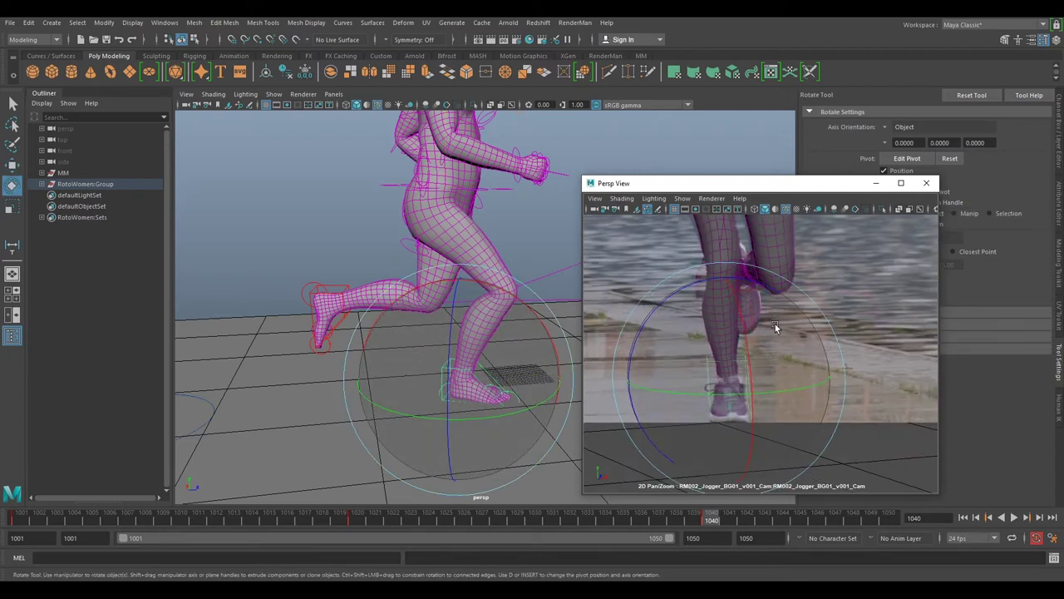
pyautogui.press('w')
# Rotate the right upper arm control to about 25.2 in X, -16.1 in Y and 20.8 in Z to match the sleeve
pyautogui.keyDown('alt'); pyautogui.moveTo(787, 380); pyautogui.dragTo(797, 330, button='right'); pyautogui.keyUp('alt')
pyautogui.keyDown('alt'); pyautogui.moveTo(758, 259); pyautogui.dragTo(766, 358, button='middle'); pyautogui.keyUp('alt')
pyautogui.keyDown('alt'); pyautogui.moveTo(765, 357); pyautogui.dragTo(760, 304, button='right'); pyautogui.keyUp('alt')
pyautogui.click(685, 262)
pyautogui.press('e')
pyautogui.moveTo(638, 328); pyautogui.dragTo(628, 333)
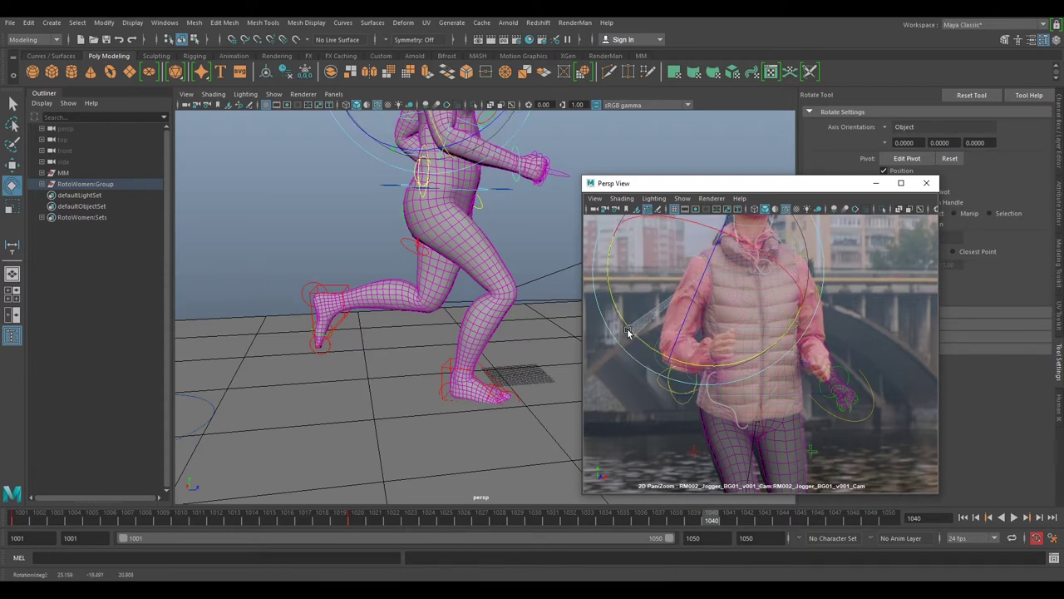
# Rotate the right forearm control to about -12.6 in X, 23.9 in Y and 53.5 in Z to follow the bent arm
pyautogui.scroll(-4, 457, 280)
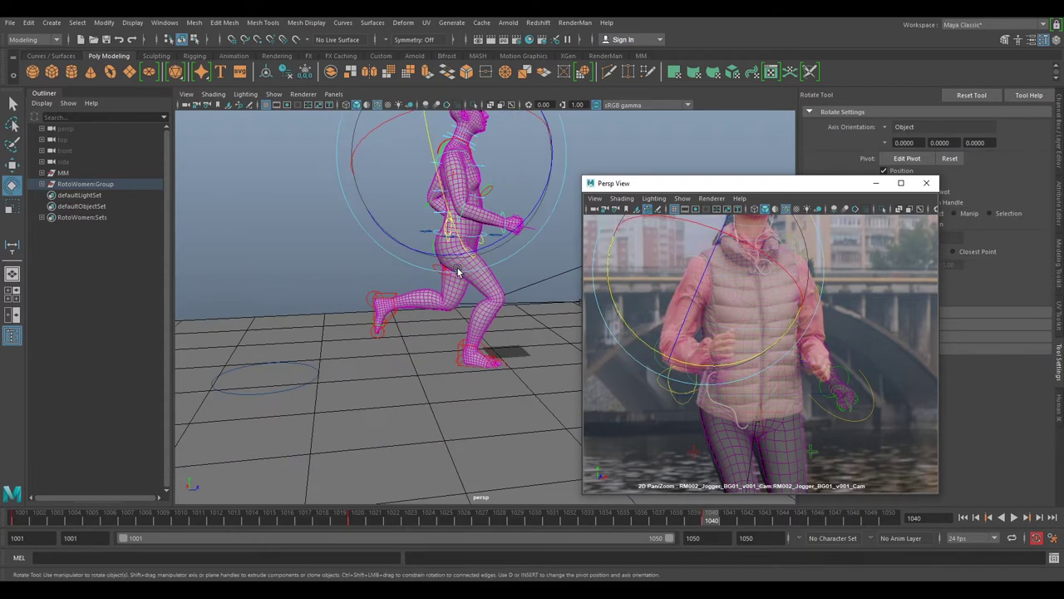
pyautogui.moveTo(482, 251); pyautogui.dragTo(543, 260)
pyautogui.click(543, 260)
pyautogui.click(407, 258)
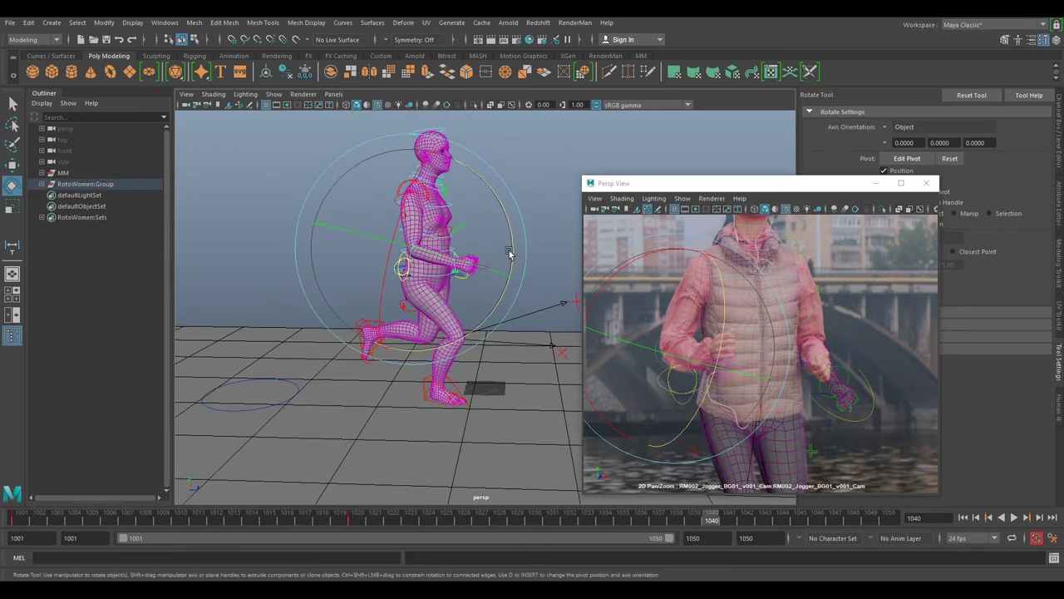
pyautogui.moveTo(722, 312); pyautogui.dragTo(670, 316)
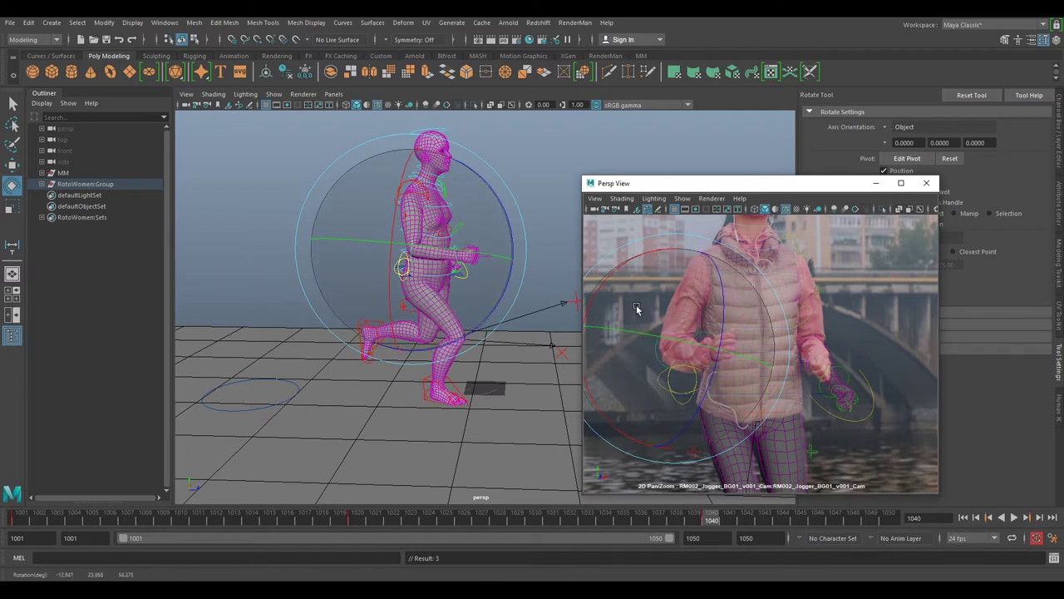
pyautogui.keyDown('alt'); pyautogui.moveTo(577, 292); pyautogui.dragTo(534, 291); pyautogui.keyUp('alt')
pyautogui.scroll(3, 797, 367)
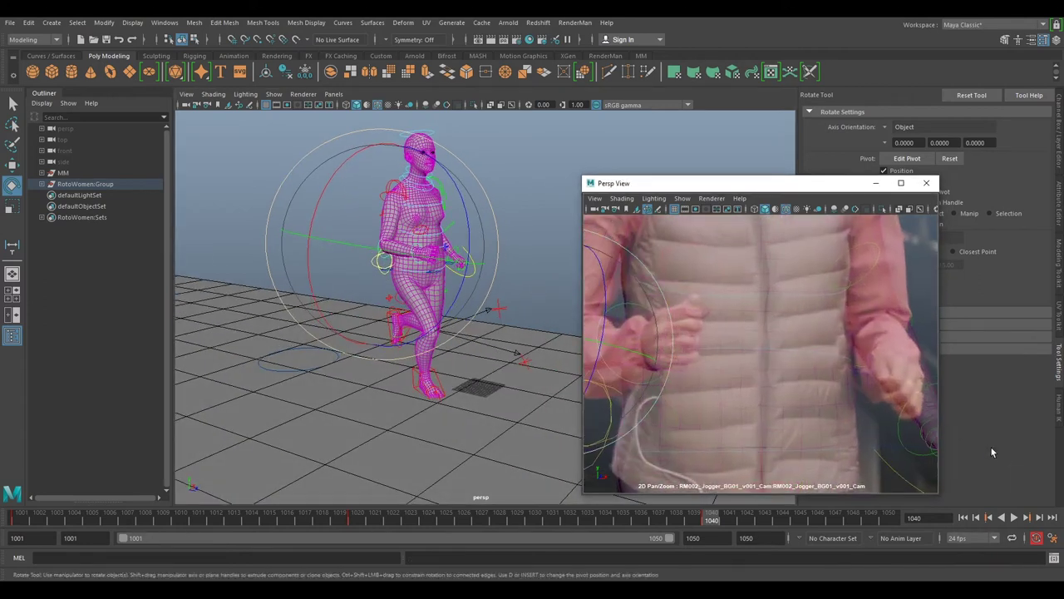
pyautogui.moveTo(753, 378); pyautogui.dragTo(892, 374, button='middle')
pyautogui.moveTo(729, 356); pyautogui.dragTo(727, 362)
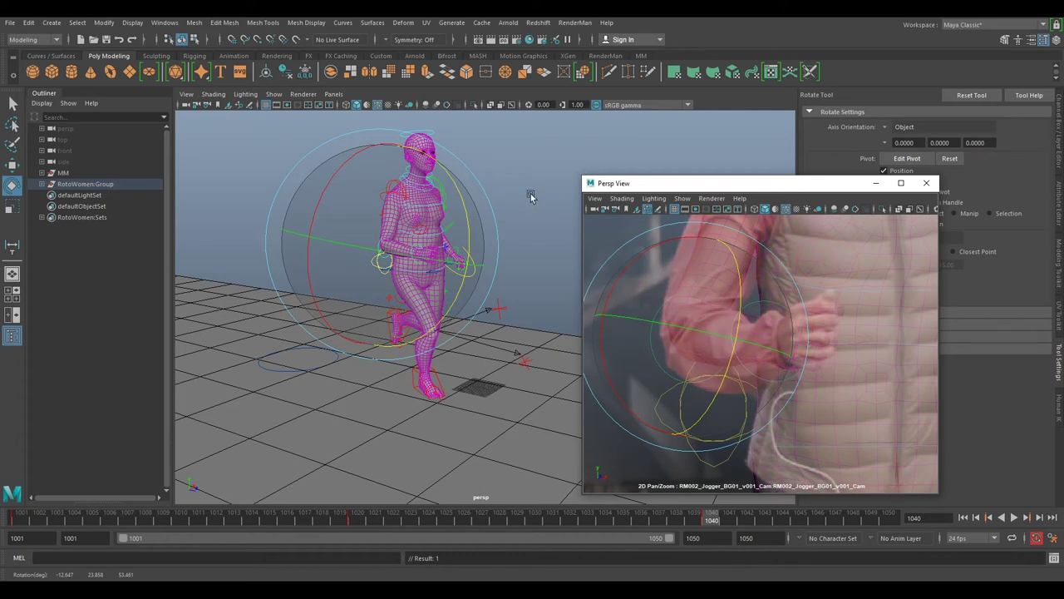
# Refine the rotations of the right upper arm and right forearm controls and set a key on each
pyautogui.click(396, 194)
pyautogui.moveTo(441, 206); pyautogui.dragTo(437, 214)
pyautogui.press('s')
pyautogui.click(656, 364)
pyautogui.moveTo(724, 372); pyautogui.dragTo(752, 315)
pyautogui.press('s')
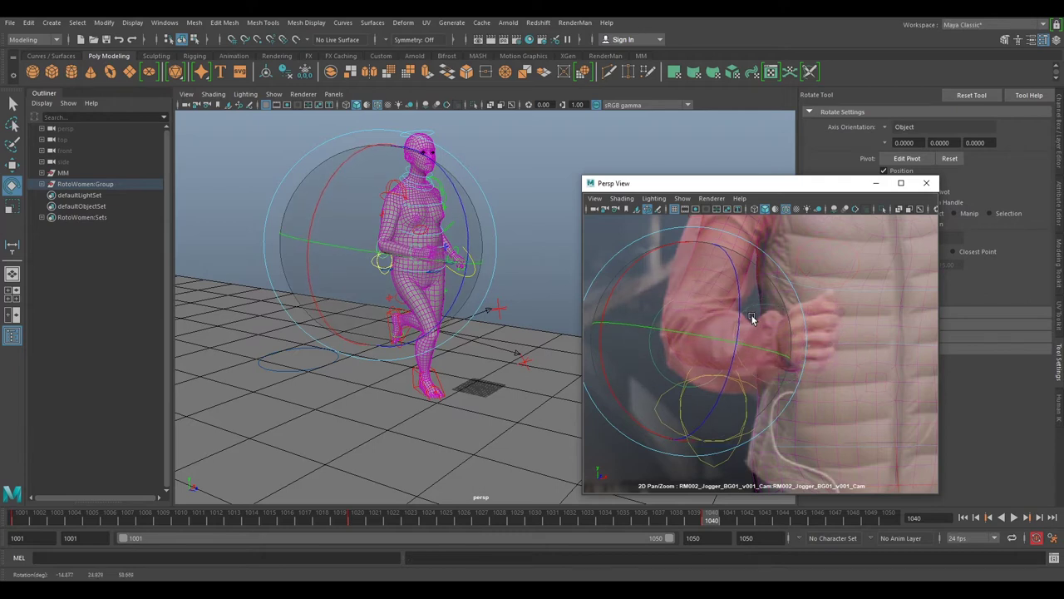
# Rotate the right hand control to about 15.6 in X, 2.1 in Y and 15.1 in Z to match the jogger's fist
pyautogui.click(790, 340)
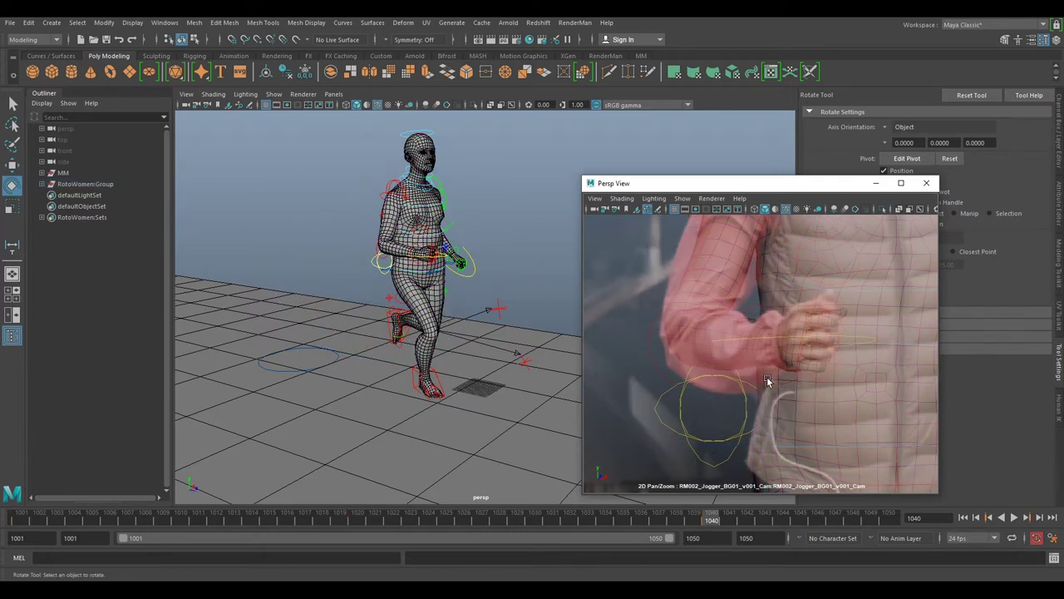
pyautogui.click(788, 378)
pyautogui.moveTo(736, 419); pyautogui.dragTo(766, 366)
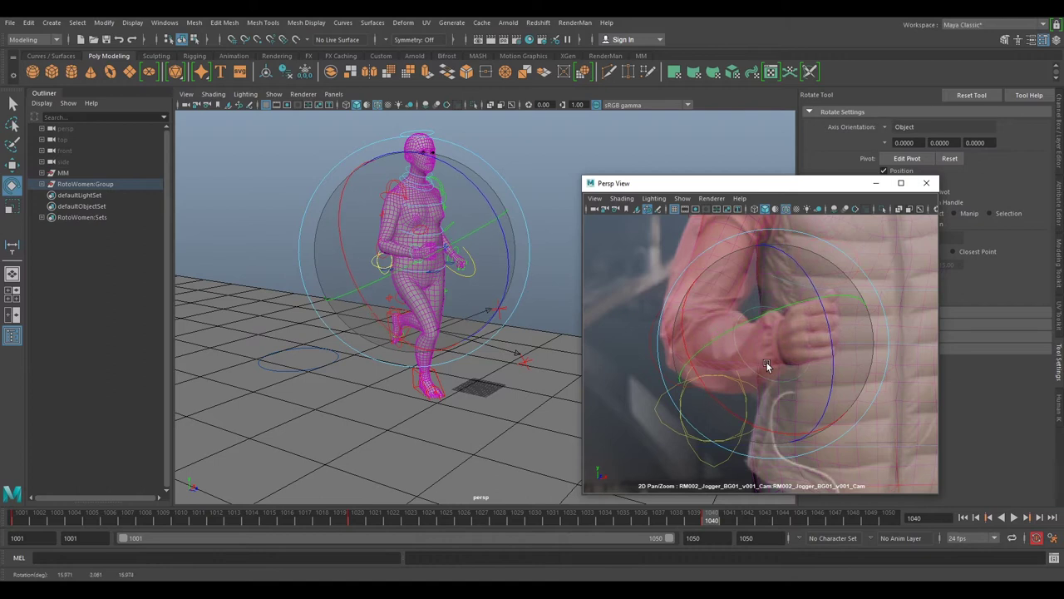
# Rotate the left upper arm control to bring the rig's arm closer to the jogger's left sleeve
pyautogui.scroll(-5, 831, 300)
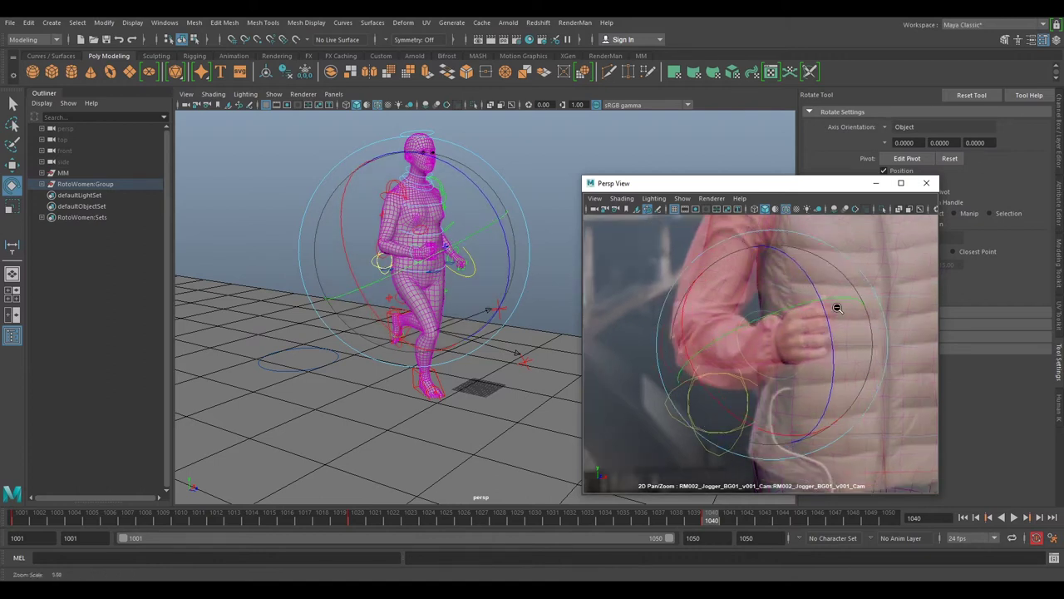
pyautogui.moveTo(884, 291); pyautogui.dragTo(772, 278, button='middle')
pyautogui.moveTo(772, 278); pyautogui.dragTo(872, 320, button='right')
pyautogui.moveTo(864, 303); pyautogui.dragTo(853, 350, button='middle')
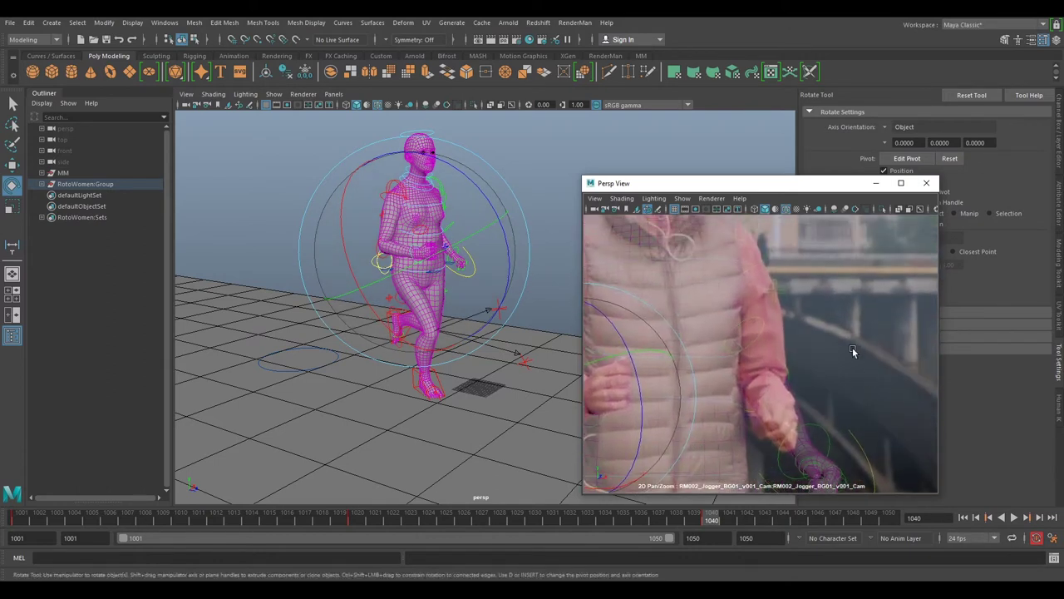
pyautogui.click(768, 251)
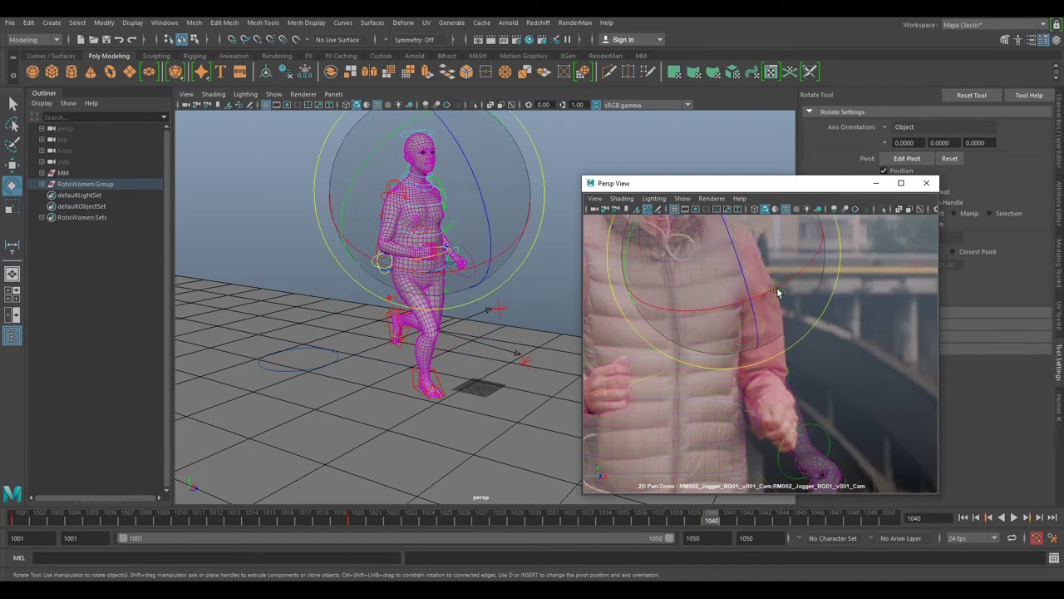
pyautogui.moveTo(840, 291); pyautogui.dragTo(795, 285, button='right')
pyautogui.moveTo(730, 238); pyautogui.dragTo(733, 281, button='middle')
pyautogui.moveTo(732, 283); pyautogui.dragTo(671, 256)
pyautogui.moveTo(754, 299); pyautogui.dragTo(754, 305)
pyautogui.moveTo(870, 364); pyautogui.dragTo(847, 345, button='right')
pyautogui.moveTo(693, 263); pyautogui.dragTo(682, 264)
# Rotate the left clavicle control to about 4.0 in Y and the left upper arm control to about -3.4, -10.8, -28.8
pyautogui.click(753, 291)
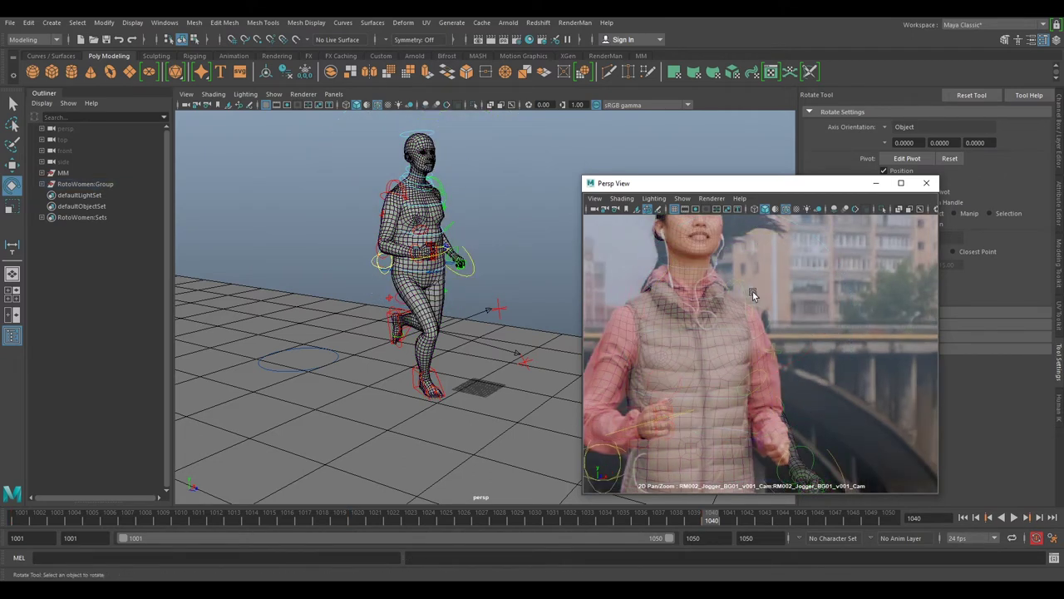
pyautogui.click(745, 292)
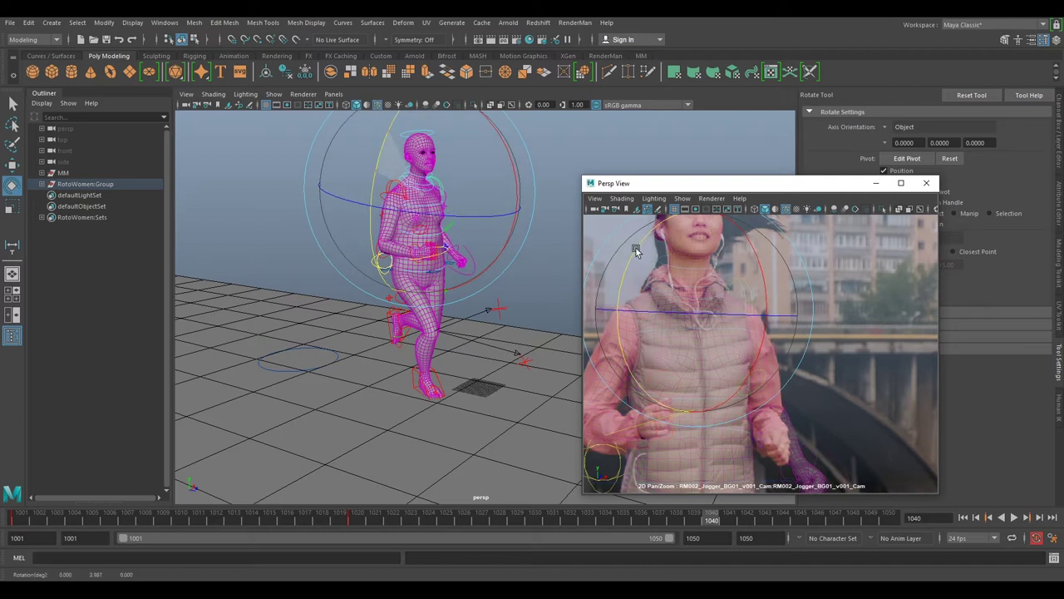
pyautogui.click(844, 359)
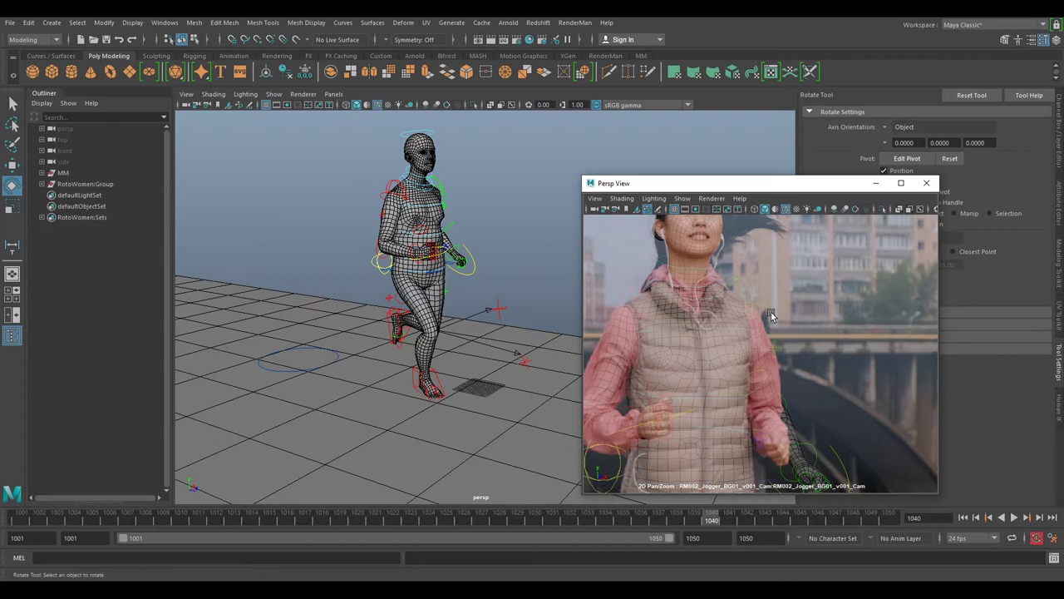
pyautogui.click(746, 288)
pyautogui.moveTo(746, 288); pyautogui.dragTo(675, 266)
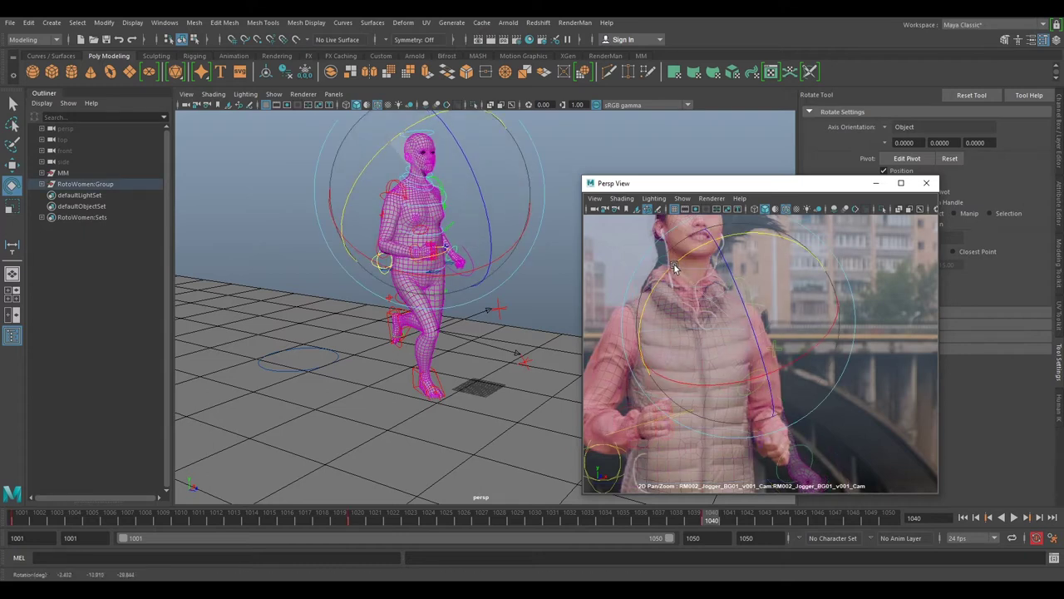
# Rotate the left forearm control inward so the rig's forearm and hand cover the jogger's
pyautogui.moveTo(856, 401); pyautogui.dragTo(846, 308, button='middle')
pyautogui.moveTo(846, 309); pyautogui.dragTo(888, 375, button='right')
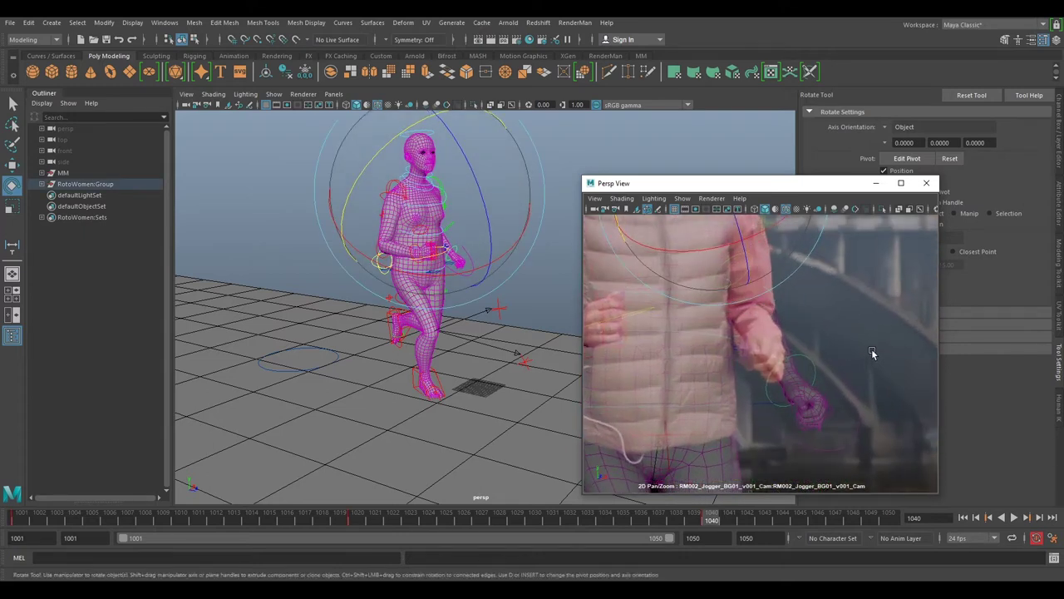
pyautogui.click(871, 351)
pyautogui.click(773, 296)
pyautogui.moveTo(736, 348); pyautogui.dragTo(717, 310)
# Rotate the neck control to about -2.5 in X, -4.0 in Y and -16.3 in Z to match the jogger's head
pyautogui.scroll(-4, 732, 300)
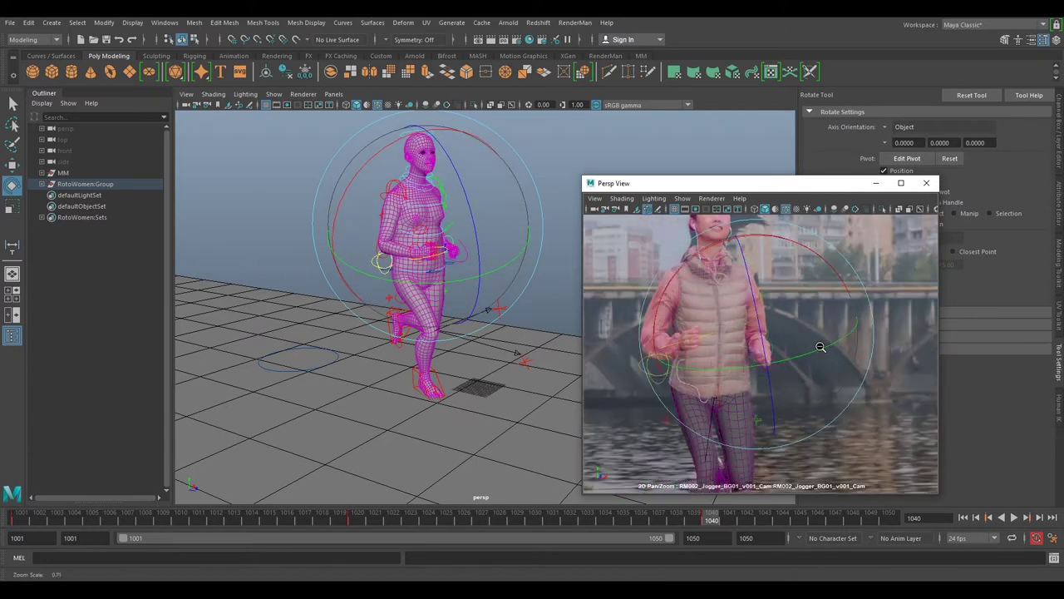
pyautogui.moveTo(750, 283); pyautogui.dragTo(831, 350, button='right')
pyautogui.moveTo(765, 246); pyautogui.dragTo(829, 359, button='middle')
pyautogui.moveTo(828, 241); pyautogui.dragTo(805, 330, button='middle')
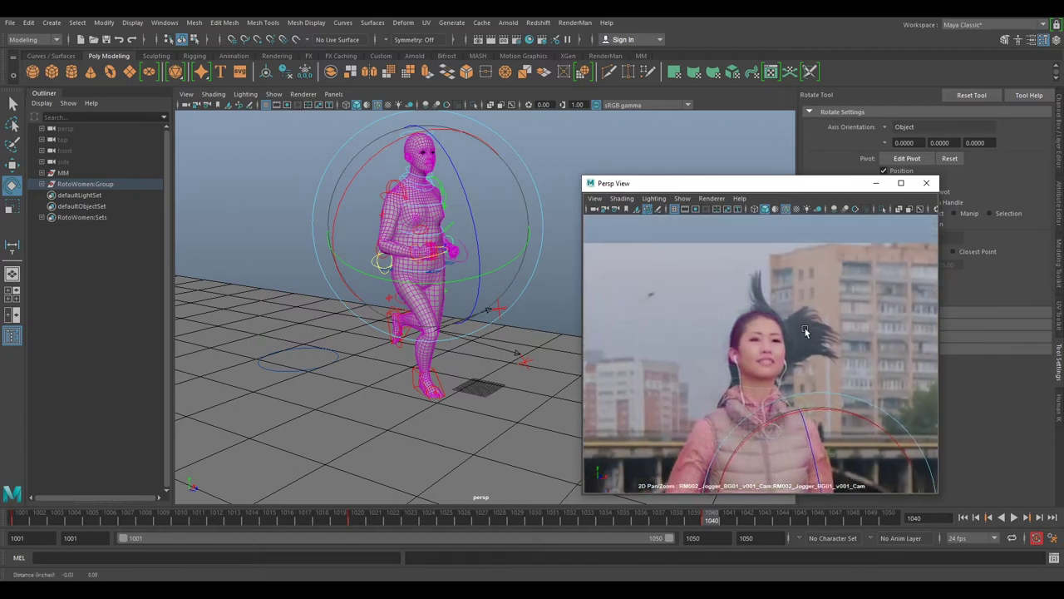
pyautogui.moveTo(805, 333); pyautogui.dragTo(912, 409, button='right')
pyautogui.click(771, 252)
pyautogui.moveTo(717, 339); pyautogui.dragTo(722, 327)
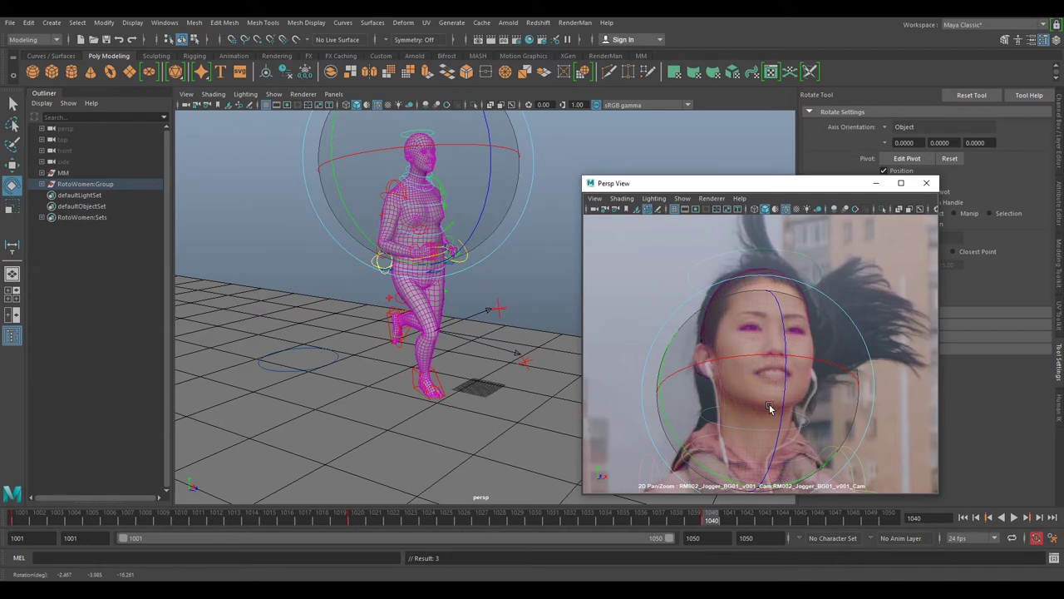
# Play back the animation and step between the keys at frames 1040 and 1020 to compare the rig with the footage
pyautogui.moveTo(915, 472); pyautogui.dragTo(868, 447, button='right')
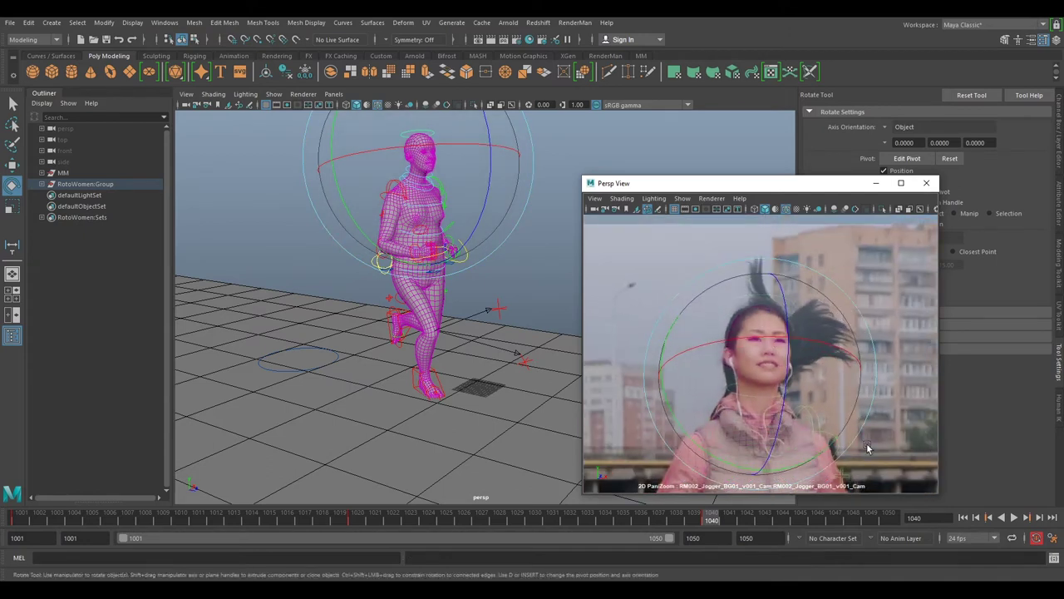
pyautogui.moveTo(867, 446); pyautogui.dragTo(857, 354, button='middle')
pyautogui.moveTo(857, 354); pyautogui.dragTo(799, 310, button='right')
pyautogui.moveTo(864, 354); pyautogui.dragTo(863, 338, button='middle')
pyautogui.scroll(-2, 863, 335)
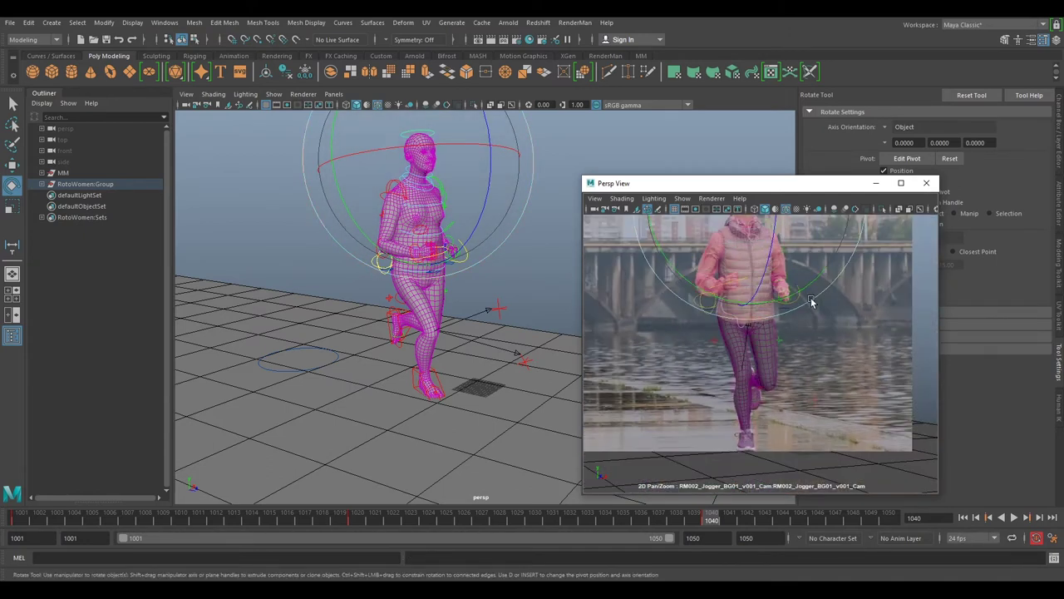
pyautogui.scroll(-3, 767, 371)
pyautogui.hotkey('alt', 'v')
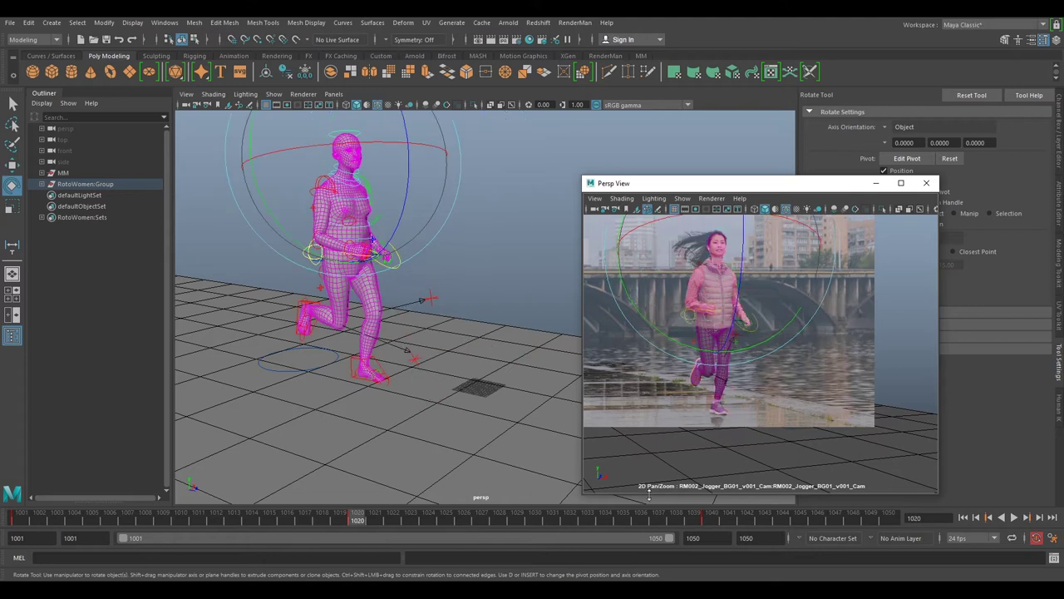
pyautogui.press(',')
pyautogui.press('.')
pyautogui.press('.')
pyautogui.press(',')
pyautogui.keyDown('alt'); pyautogui.moveTo(490, 415); pyautogui.dragTo(459, 406, button='right'); pyautogui.keyUp('alt')
pyautogui.keyDown('alt'); pyautogui.moveTo(457, 406); pyautogui.dragTo(506, 390); pyautogui.keyUp('alt')
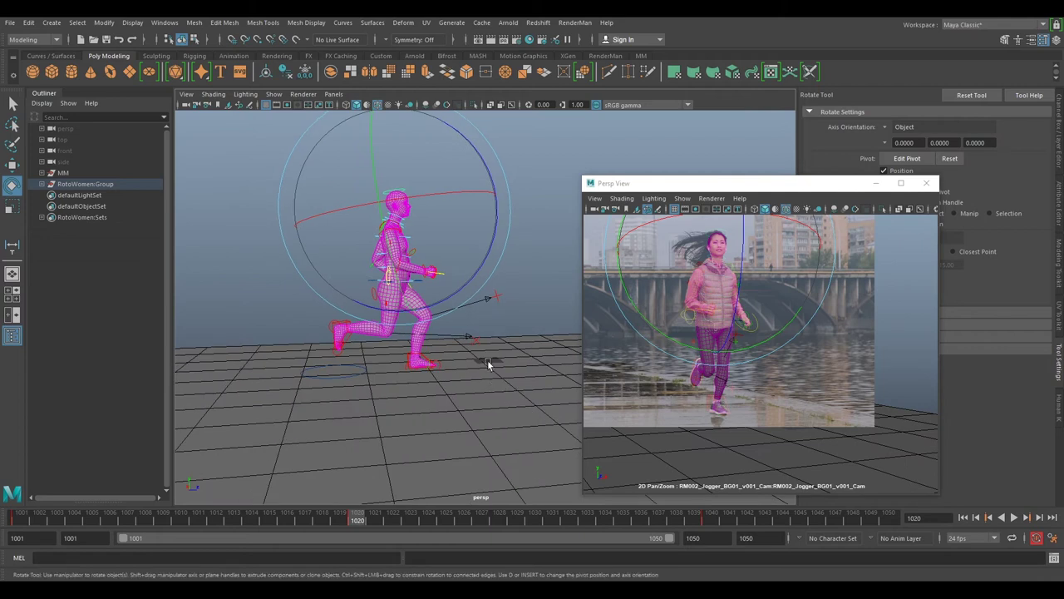
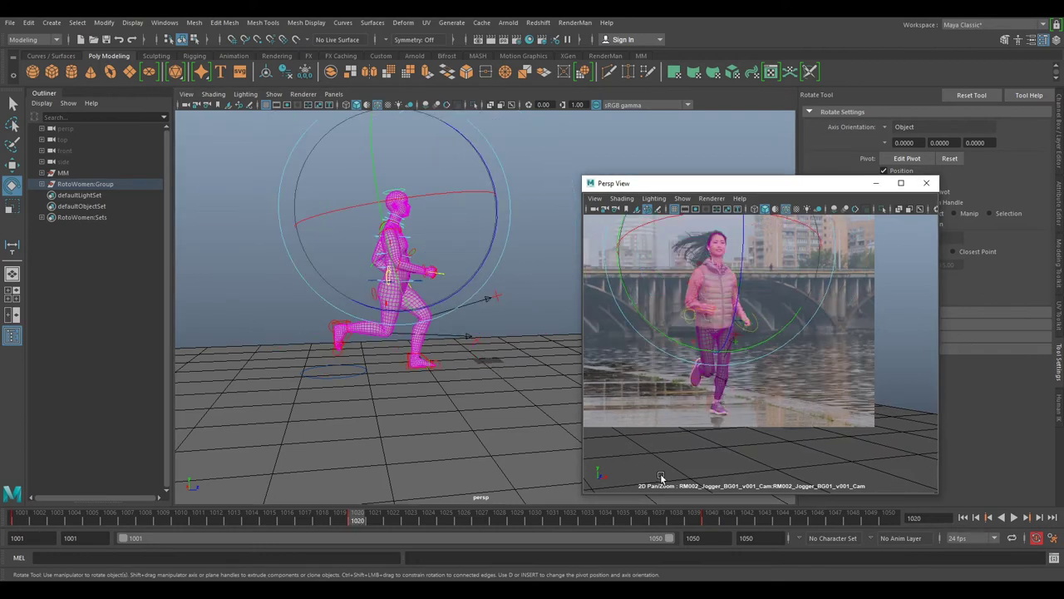
# Go to frame 1050 and set the Move tool's axis orientation to World
pyautogui.click(721, 519)
pyautogui.moveTo(722, 523); pyautogui.dragTo(888, 519)
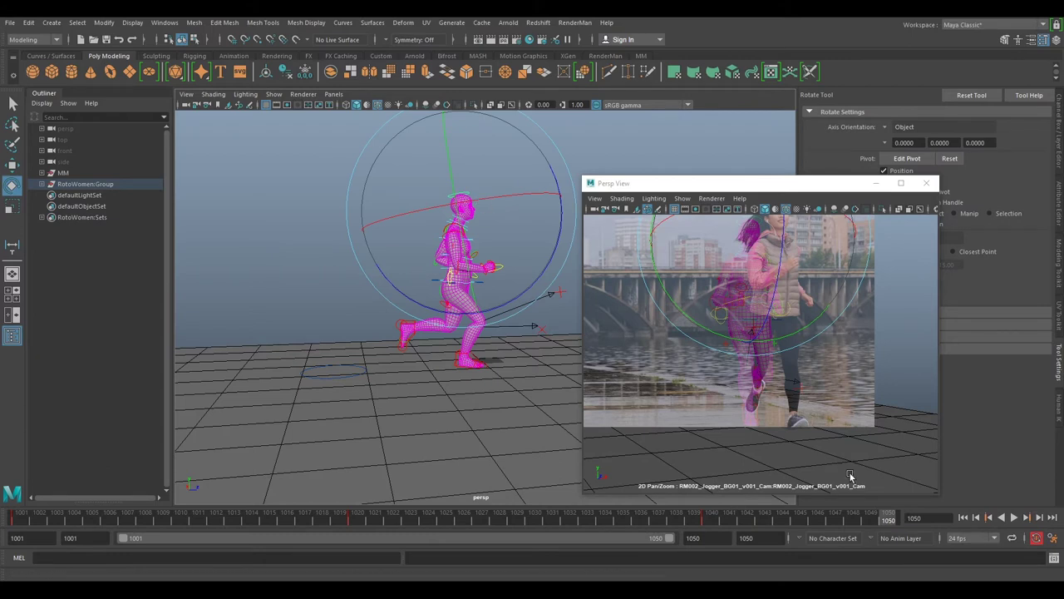
pyautogui.keyDown('alt'); pyautogui.moveTo(494, 222); pyautogui.dragTo(499, 309); pyautogui.keyUp('alt')
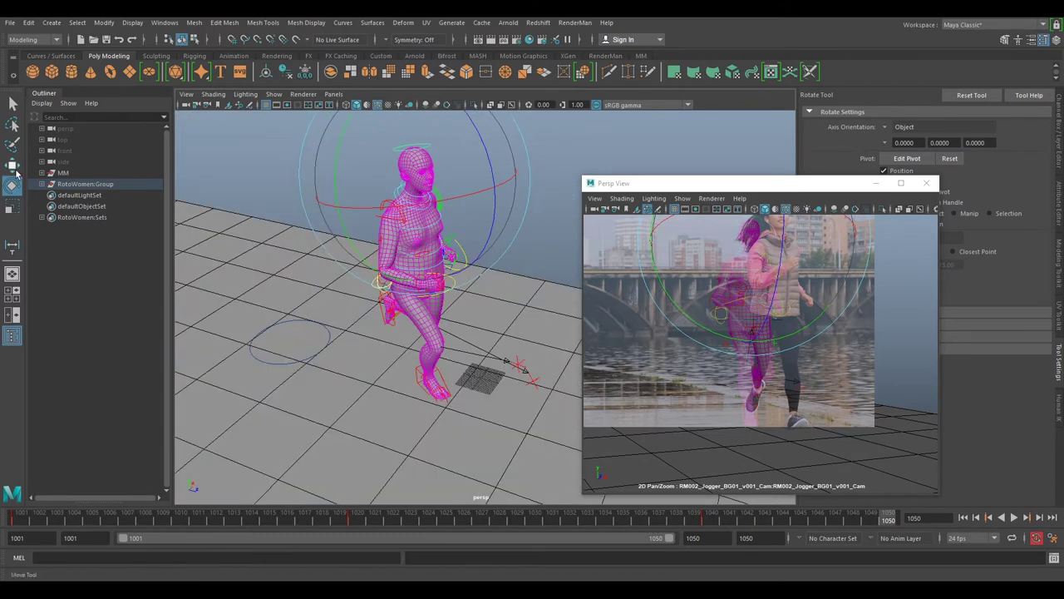
pyautogui.press('w')
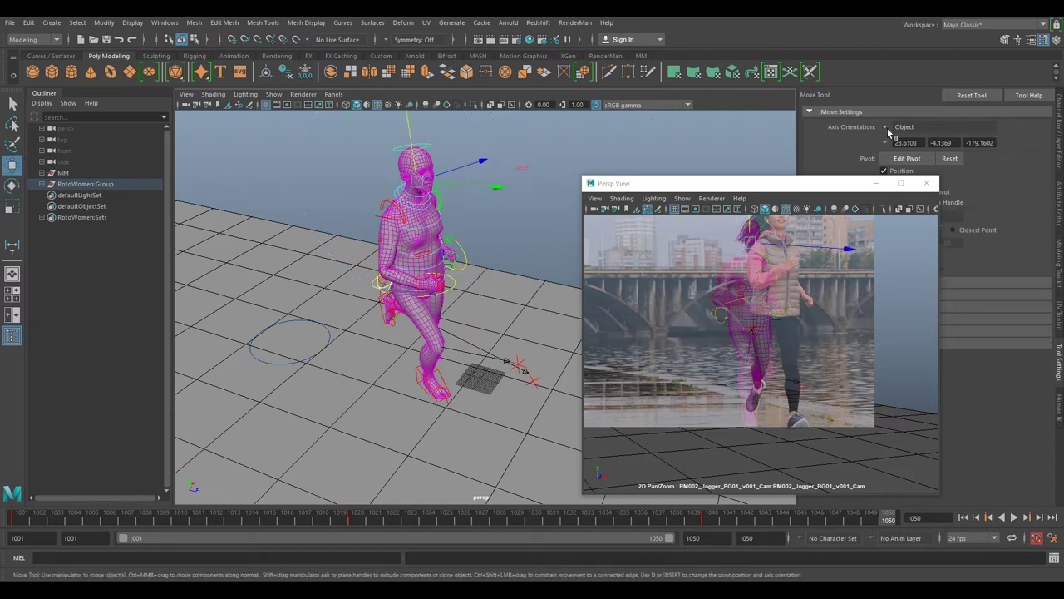
pyautogui.click(888, 127)
pyautogui.click(905, 142)
# Translate the root and both foot controls together along Z and X to about -28.4, 7.4, 27.5 so the rig follows the jogger
pyautogui.keyDown('alt'); pyautogui.moveTo(525, 171); pyautogui.dragTo(499, 166); pyautogui.keyUp('alt')
pyautogui.click(404, 279)
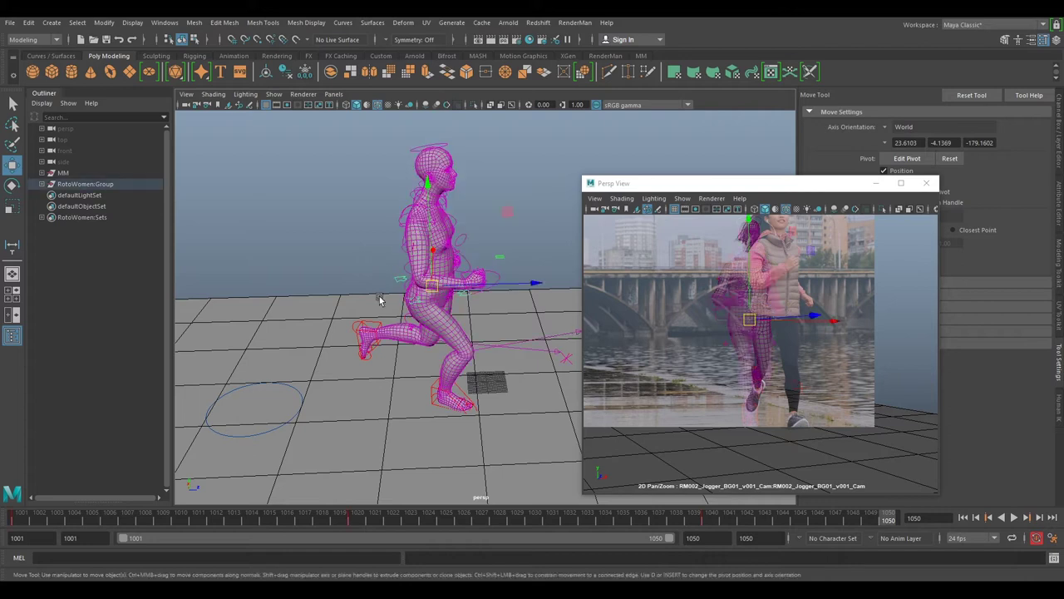
pyautogui.click(372, 326)
pyautogui.click(434, 388)
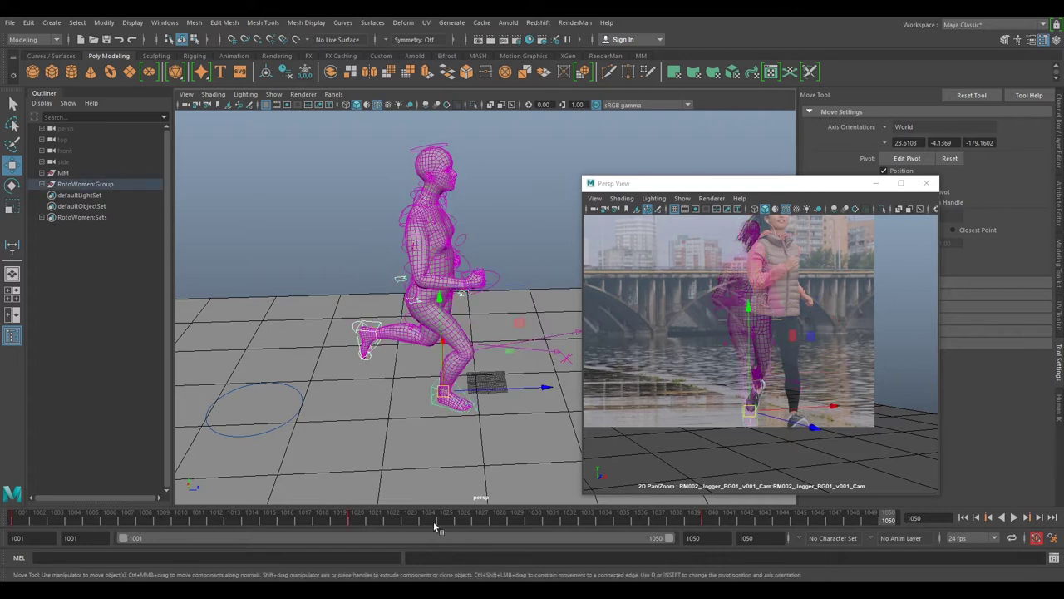
pyautogui.hotkey('alt', 'v')
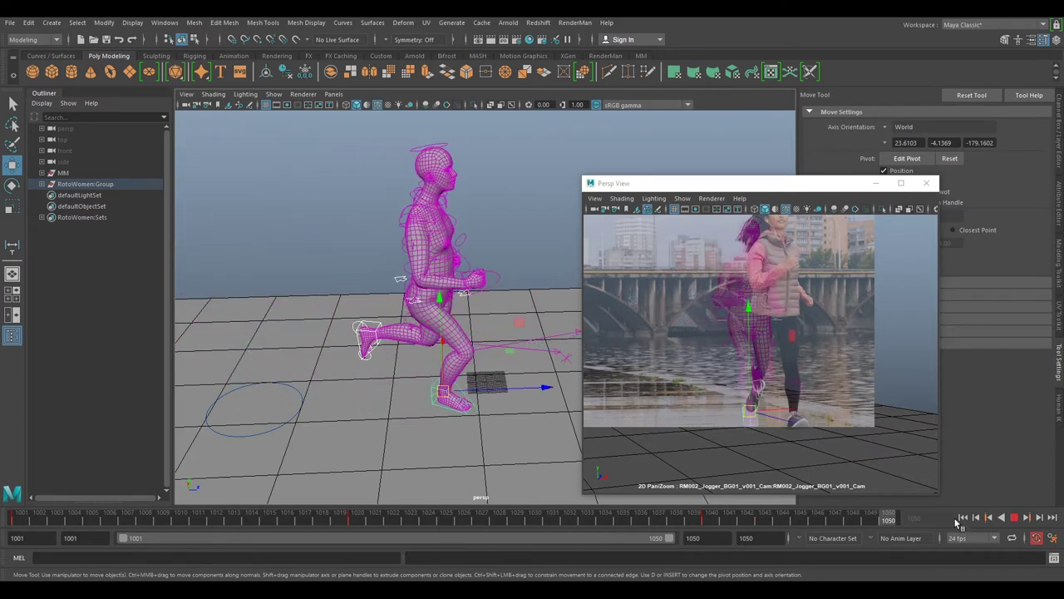
pyautogui.keyDown('alt'); pyautogui.moveTo(406, 327); pyautogui.dragTo(374, 330, button='middle'); pyautogui.keyUp('alt')
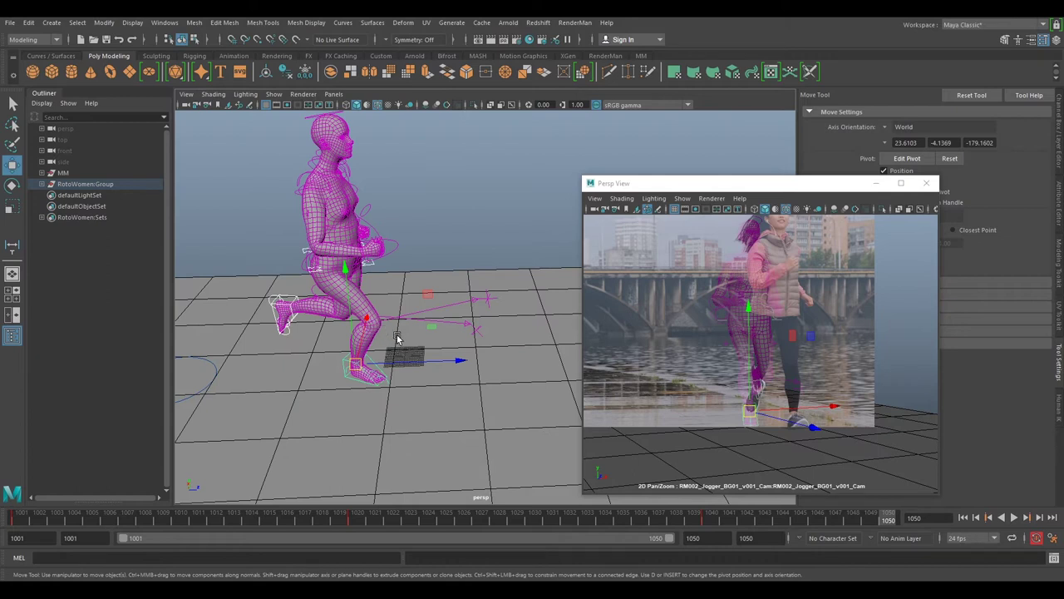
pyautogui.moveTo(402, 362); pyautogui.dragTo(440, 354)
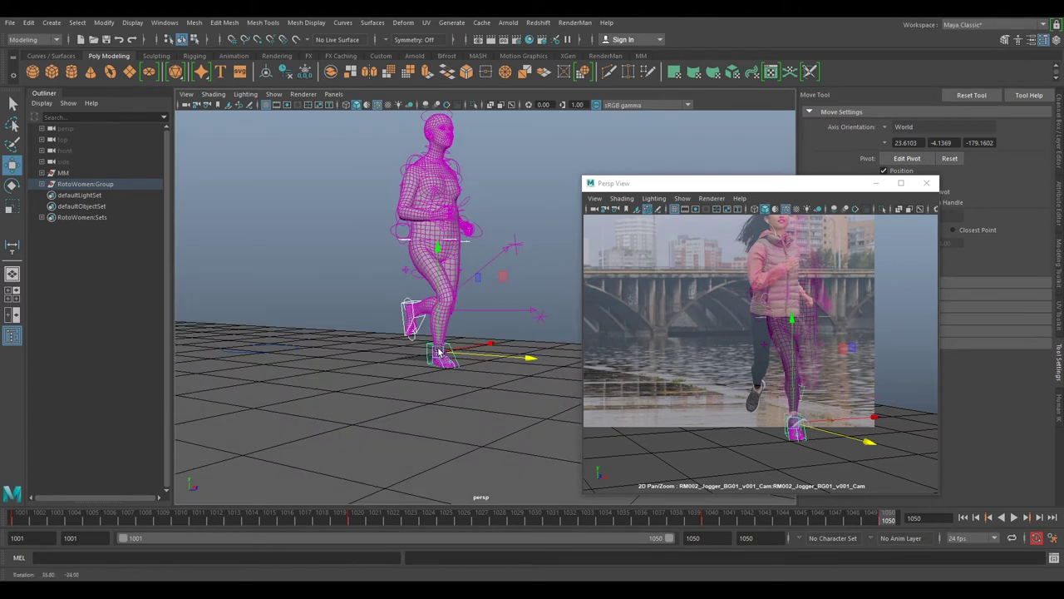
pyautogui.scroll(2, 816, 353)
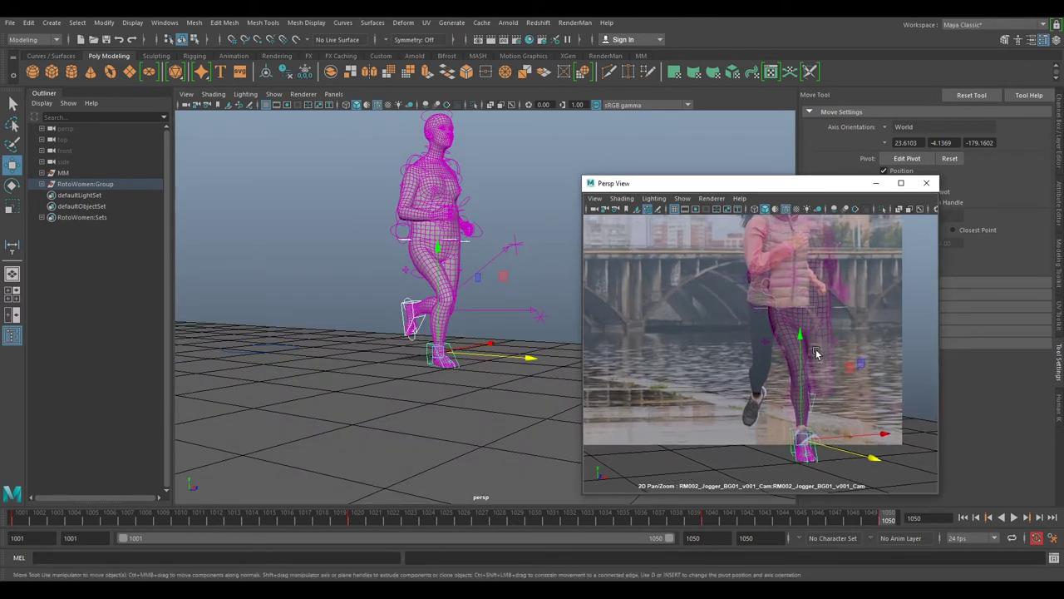
pyautogui.scroll(-2, 816, 353)
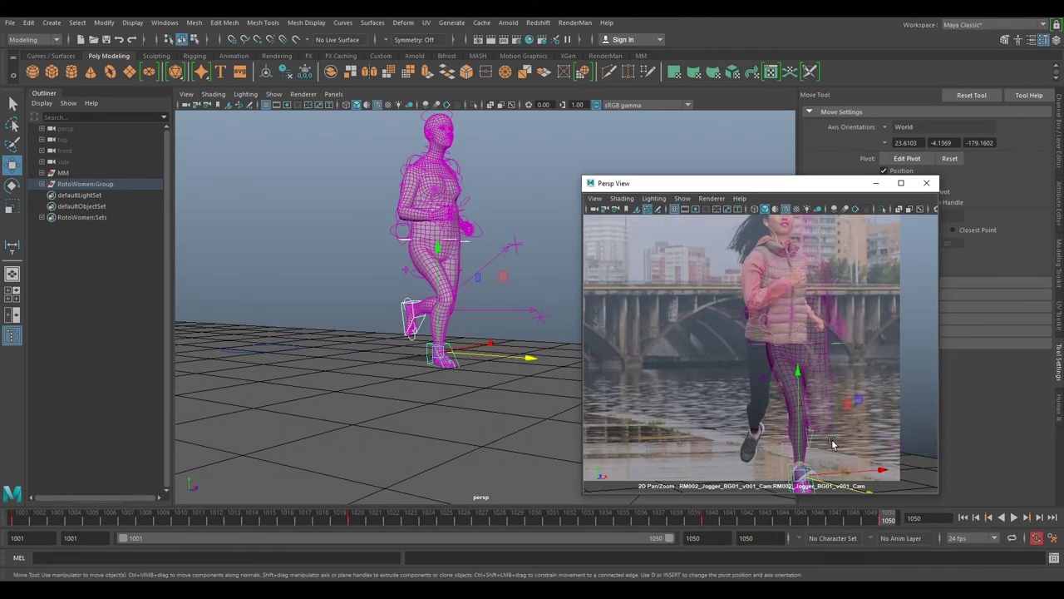
pyautogui.scroll(-2, 821, 447)
pyautogui.moveTo(816, 473); pyautogui.dragTo(805, 476)
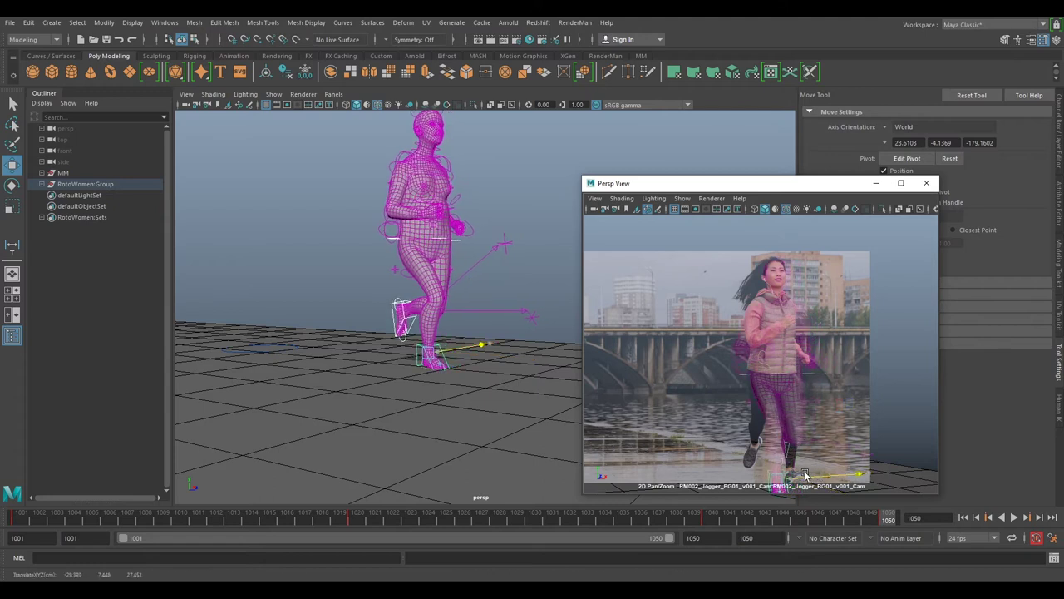
# Refine the root and foot controls' shared translation to about -23.3, 7.4, 12.9 and check the rig against the footage up to frame 1050
pyautogui.keyDown('alt'); pyautogui.moveTo(405, 370); pyautogui.dragTo(464, 375); pyautogui.keyUp('alt')
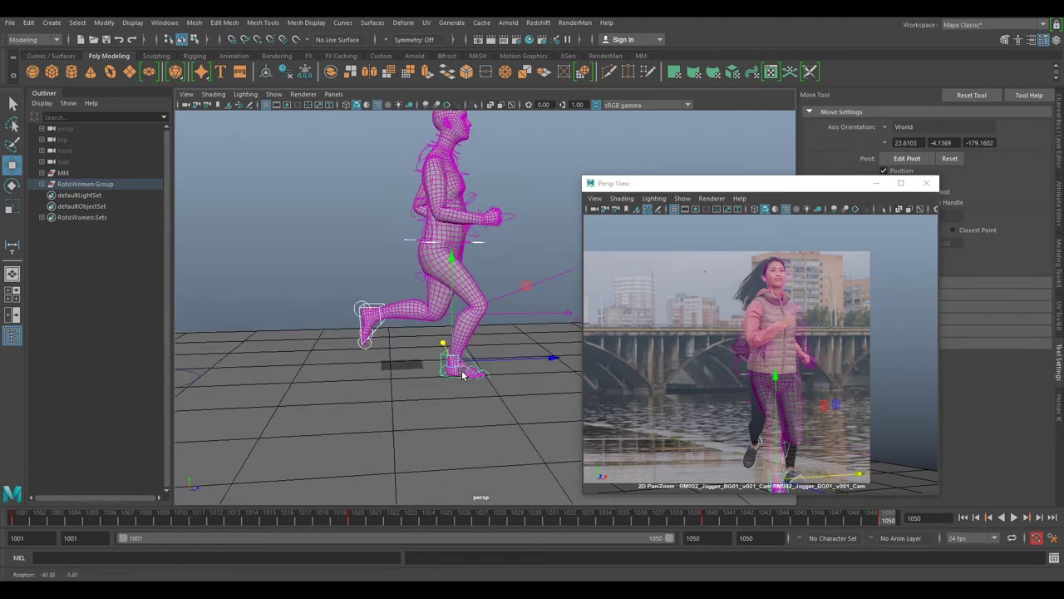
pyautogui.scroll(4, 834, 443)
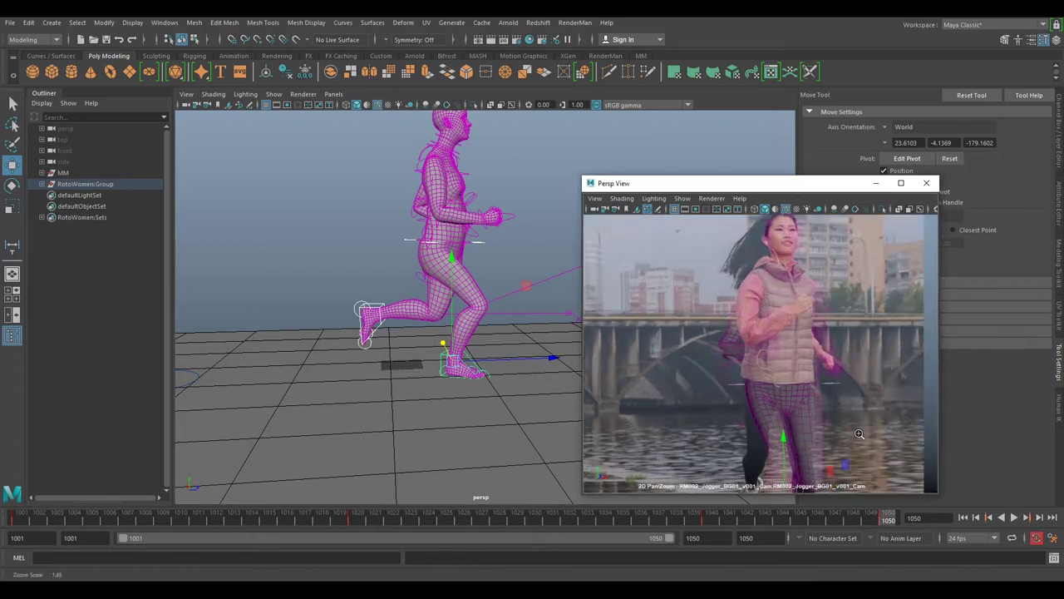
pyautogui.click(815, 456)
pyautogui.hotkey('ctrl', 'z')
pyautogui.moveTo(800, 468); pyautogui.dragTo(792, 469)
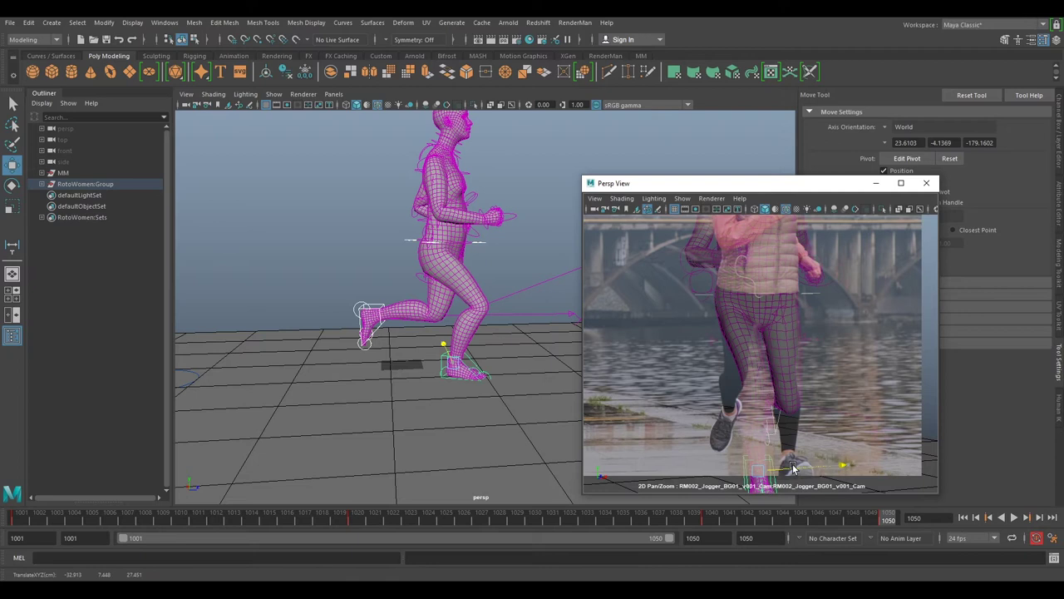
pyautogui.moveTo(495, 358); pyautogui.dragTo(476, 359)
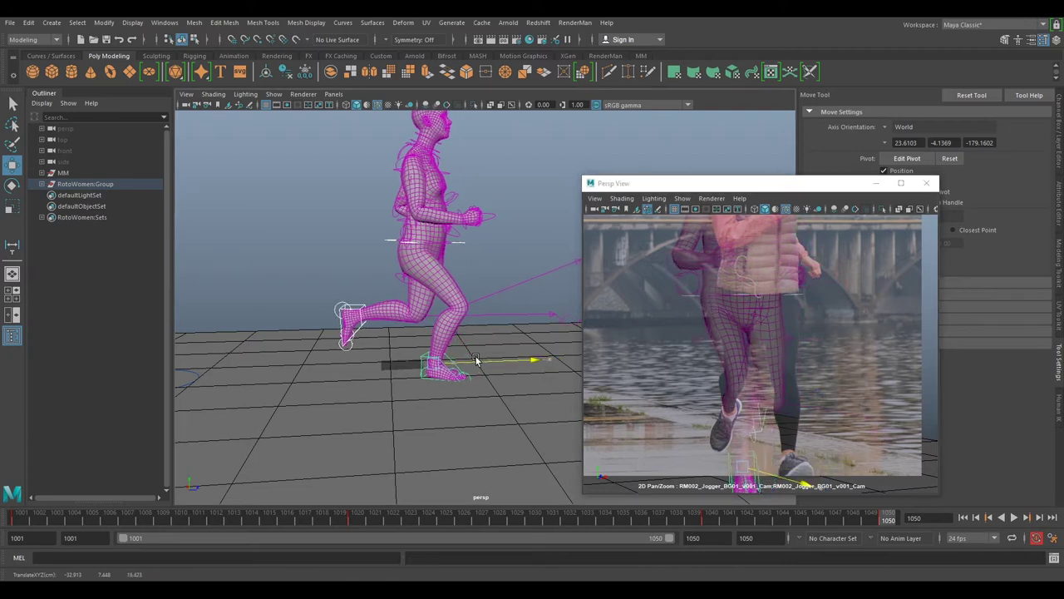
pyautogui.moveTo(795, 460); pyautogui.dragTo(807, 464)
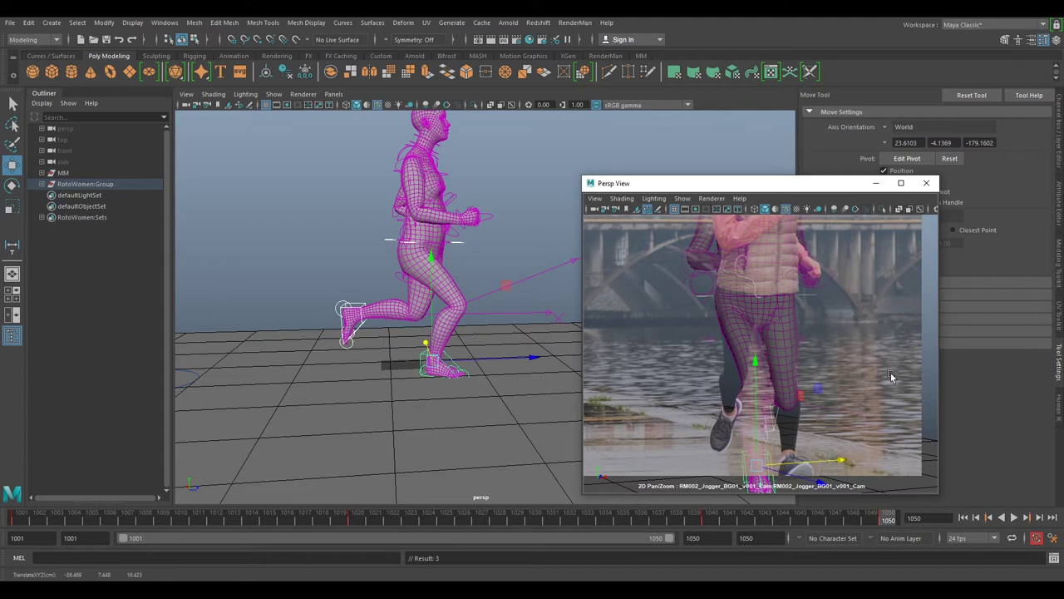
pyautogui.moveTo(892, 377); pyautogui.dragTo(697, 311, button='right')
pyautogui.moveTo(819, 430); pyautogui.dragTo(794, 408)
pyautogui.hotkey('alt', 'v')
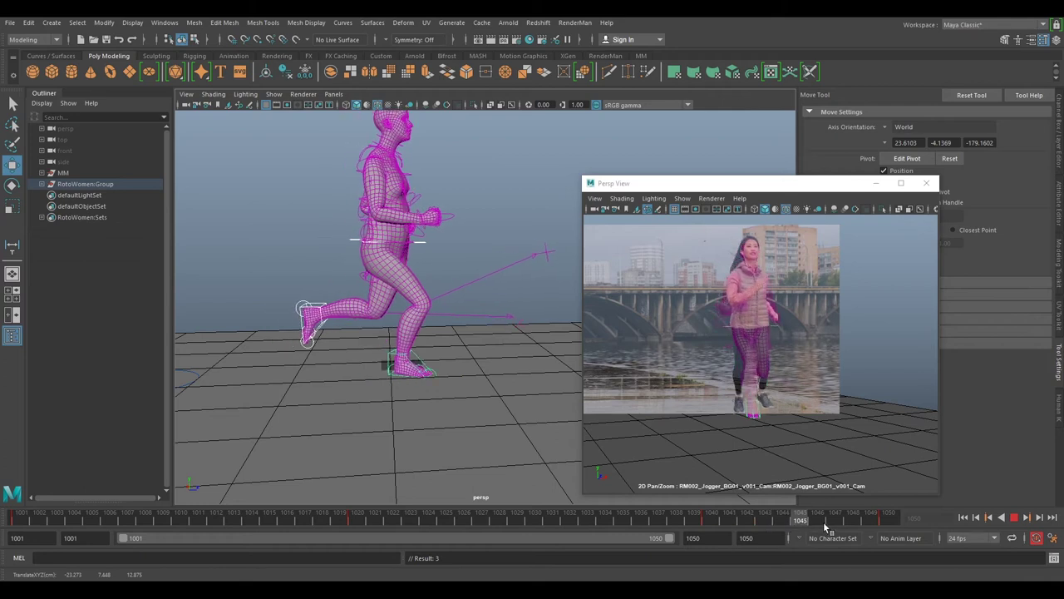
pyautogui.moveTo(838, 527); pyautogui.dragTo(890, 529)
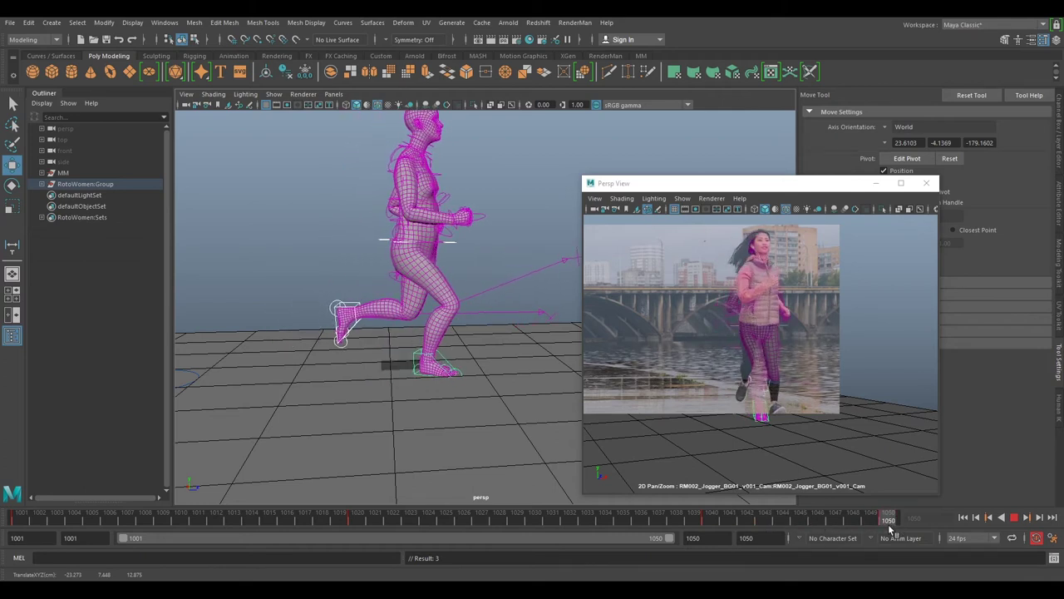
# Raise the root control to about 80.8 in Y and shift it back in Z to line the hips up with the jogger's
pyautogui.moveTo(783, 344); pyautogui.dragTo(814, 331, button='right')
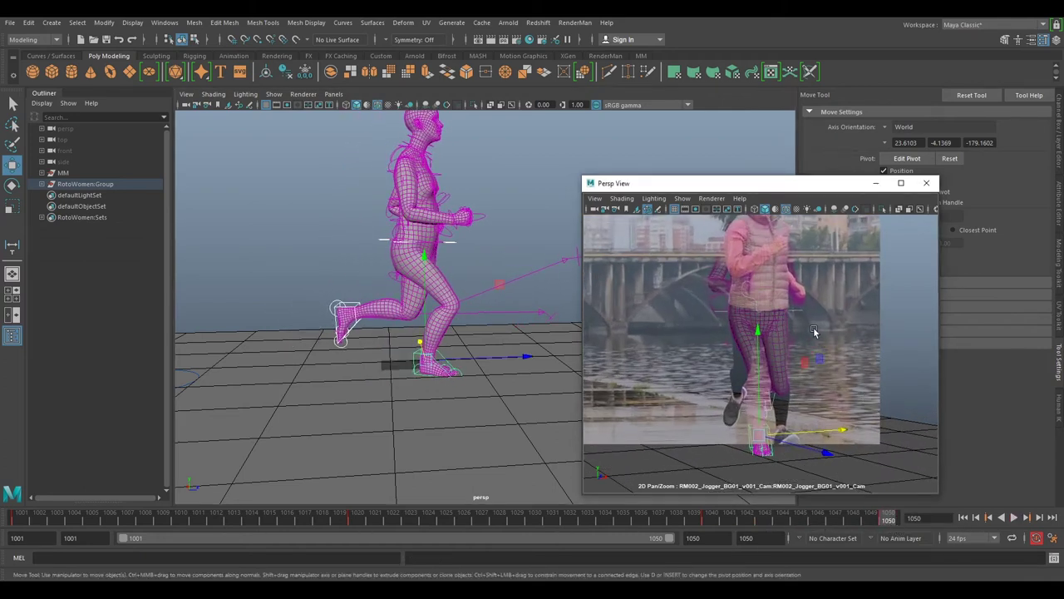
pyautogui.scroll(1, 744, 281)
pyautogui.click(817, 295)
pyautogui.moveTo(756, 292); pyautogui.dragTo(756, 274)
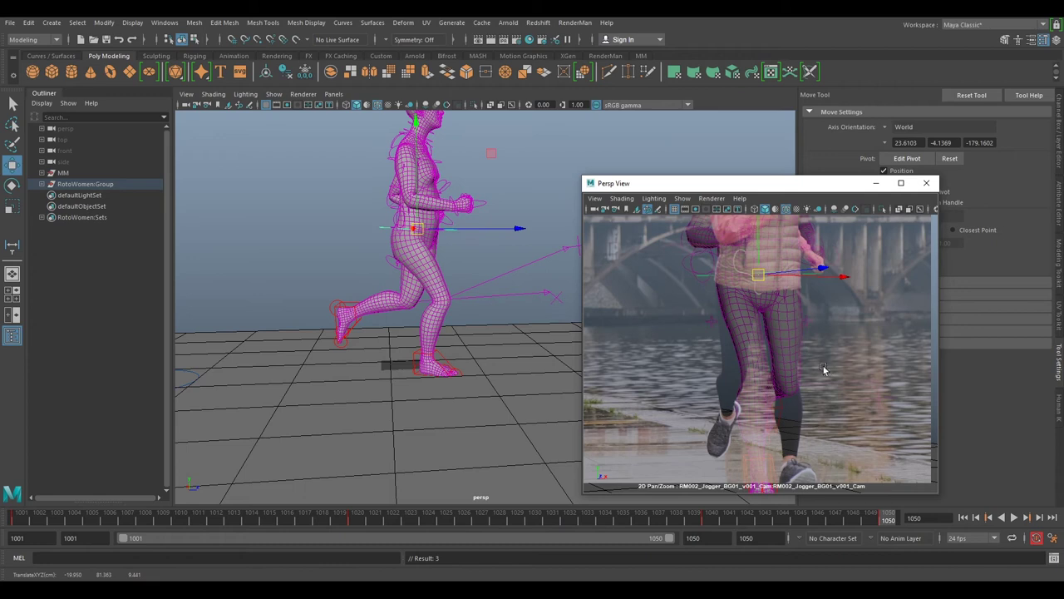
pyautogui.moveTo(824, 370); pyautogui.dragTo(784, 329, button='right')
pyautogui.moveTo(784, 329); pyautogui.dragTo(787, 370, button='middle')
pyautogui.moveTo(759, 368); pyautogui.dragTo(757, 370)
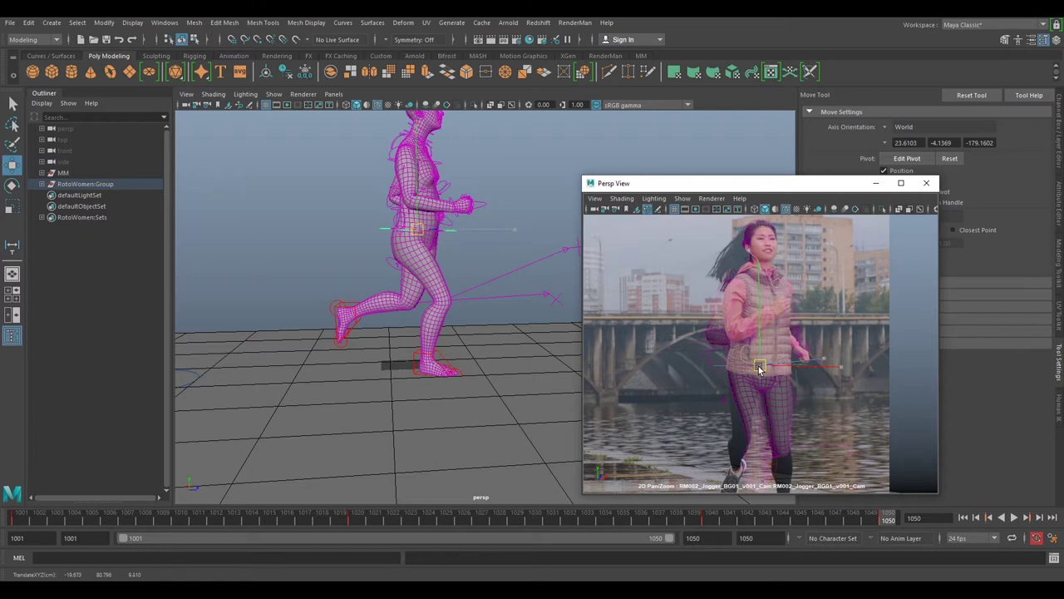
pyautogui.moveTo(510, 233); pyautogui.dragTo(499, 230)
pyautogui.moveTo(748, 367); pyautogui.dragTo(758, 367)
# Move the right foot control to about -38.6, 9.8, 7.2 so the right leg covers the jogger's trailing leg
pyautogui.moveTo(837, 463); pyautogui.dragTo(797, 440, button='right')
pyautogui.moveTo(797, 404); pyautogui.dragTo(801, 338, button='middle')
pyautogui.moveTo(794, 417); pyautogui.dragTo(818, 424, button='right')
pyautogui.moveTo(818, 423); pyautogui.dragTo(803, 413)
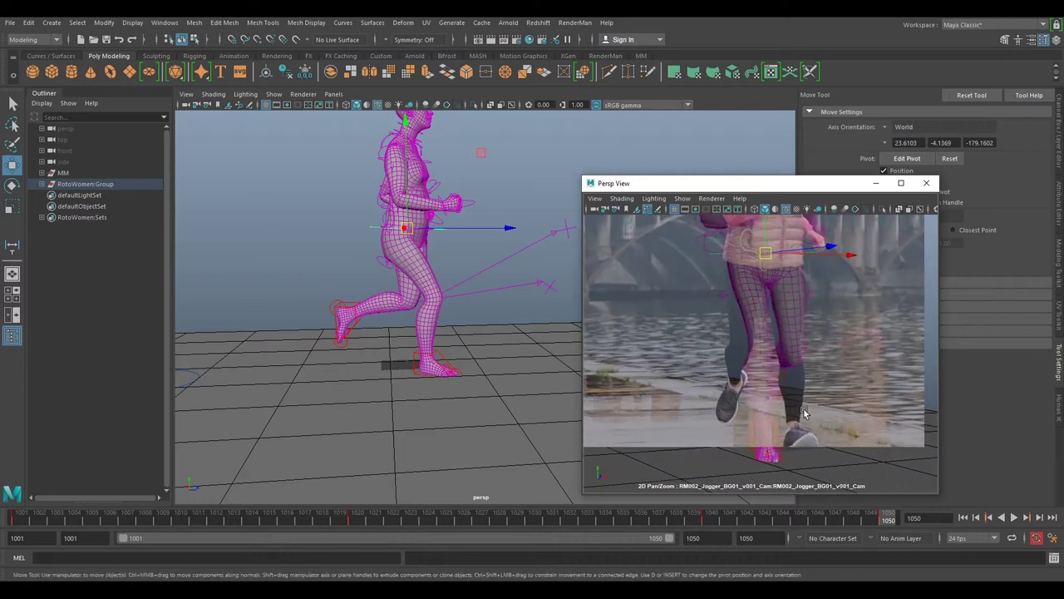
pyautogui.click(436, 362)
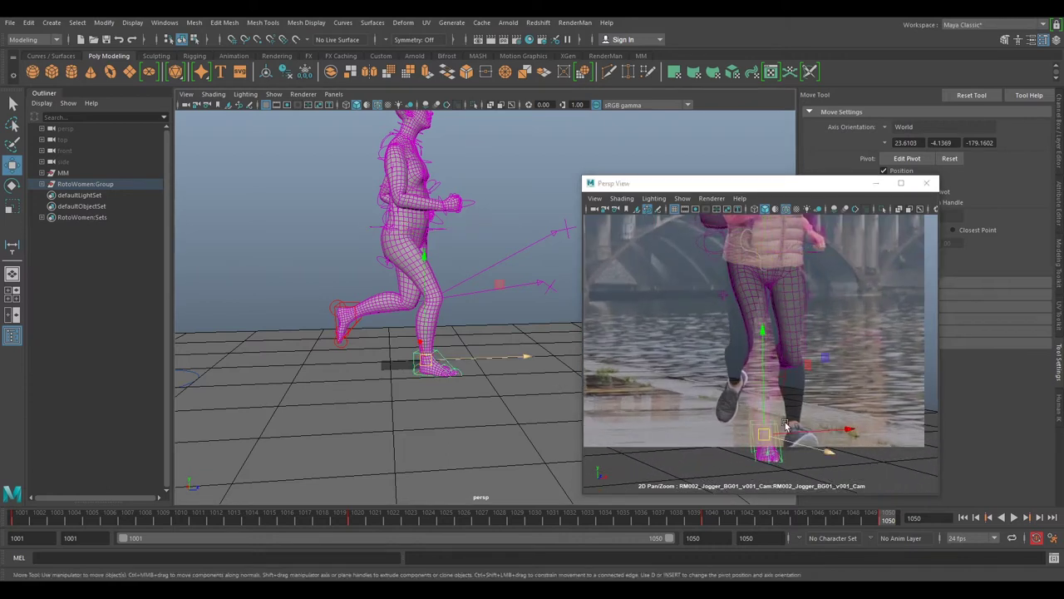
pyautogui.moveTo(764, 439); pyautogui.dragTo(769, 400)
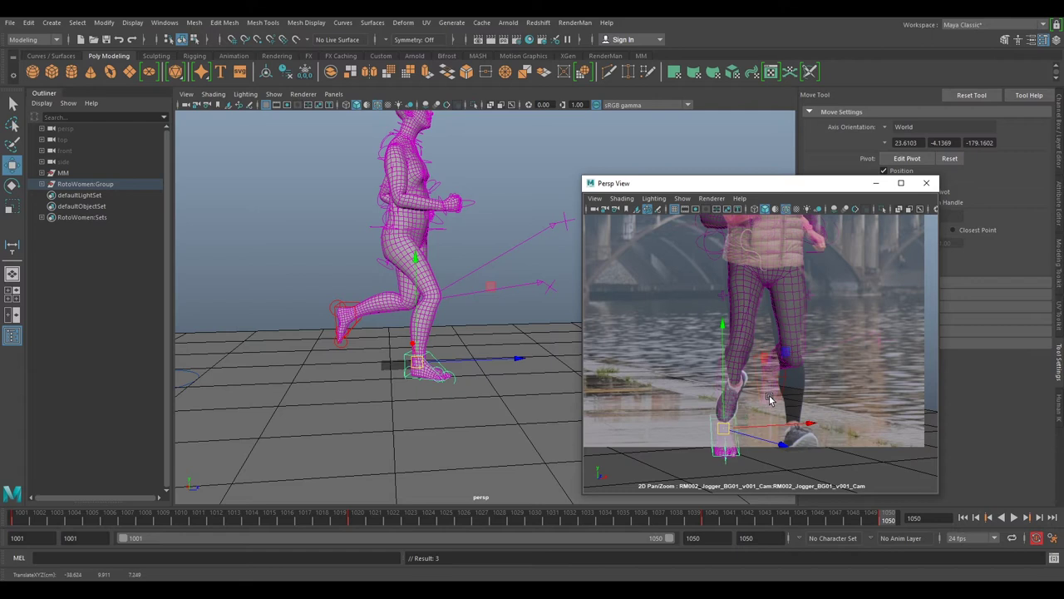
# Bring the left foot control forward and down, rotate the foot toward level, and place it over the jogger's front shoe
pyautogui.click(784, 369)
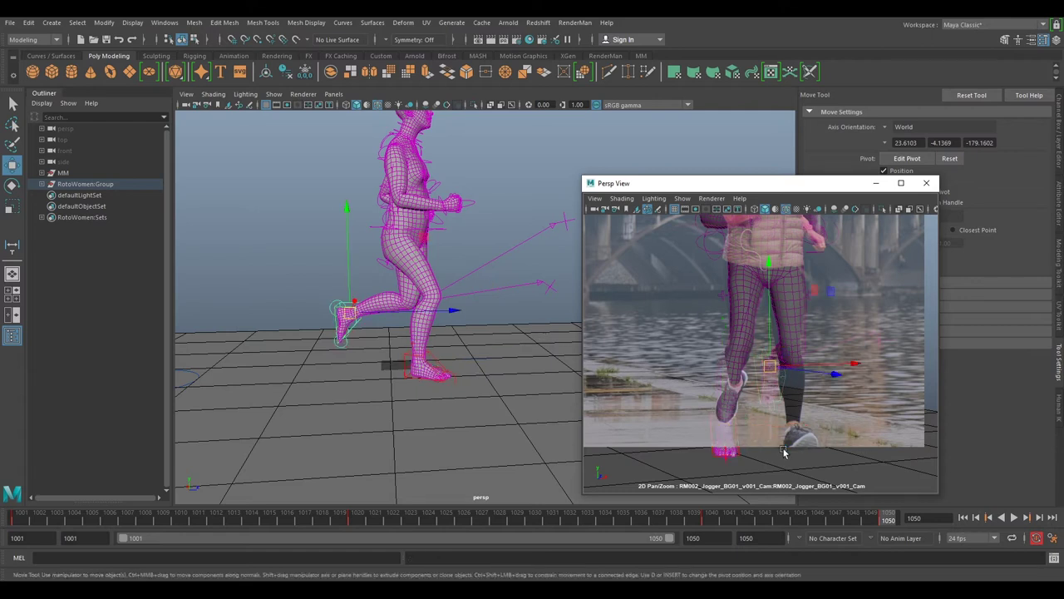
pyautogui.moveTo(350, 316); pyautogui.dragTo(467, 341)
pyautogui.press('e')
pyautogui.moveTo(522, 320); pyautogui.dragTo(417, 304)
pyautogui.keyDown('alt'); pyautogui.moveTo(496, 331); pyautogui.dragTo(540, 332); pyautogui.keyUp('alt')
pyautogui.press('w')
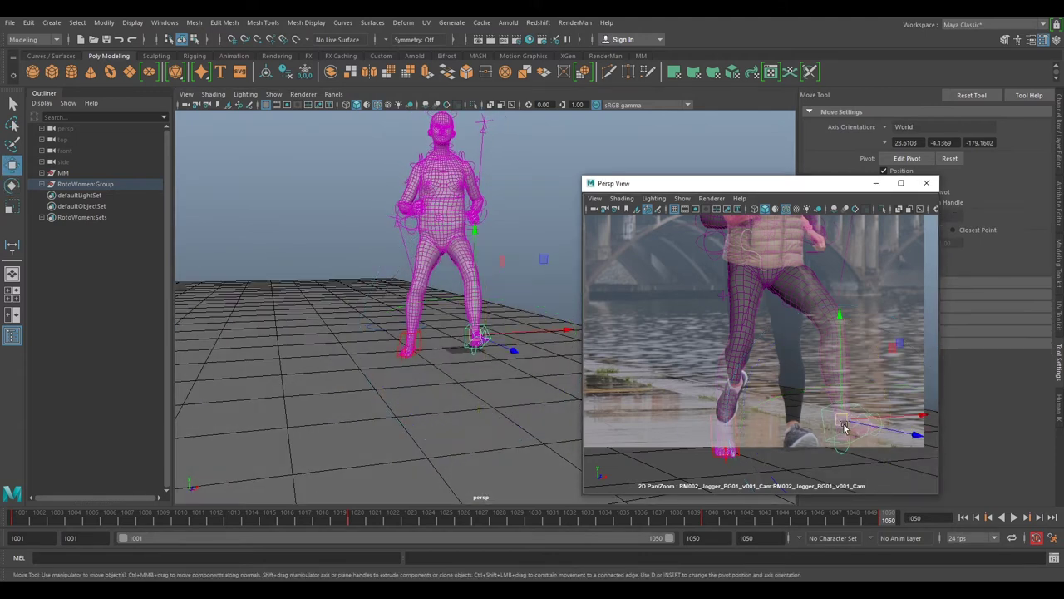
pyautogui.moveTo(836, 428); pyautogui.dragTo(798, 434)
# Rotate the left foot control to match the angle of the jogger's front shoe
pyautogui.moveTo(813, 406); pyautogui.dragTo(874, 438, button='right')
pyautogui.moveTo(874, 437); pyautogui.dragTo(823, 345, button='middle')
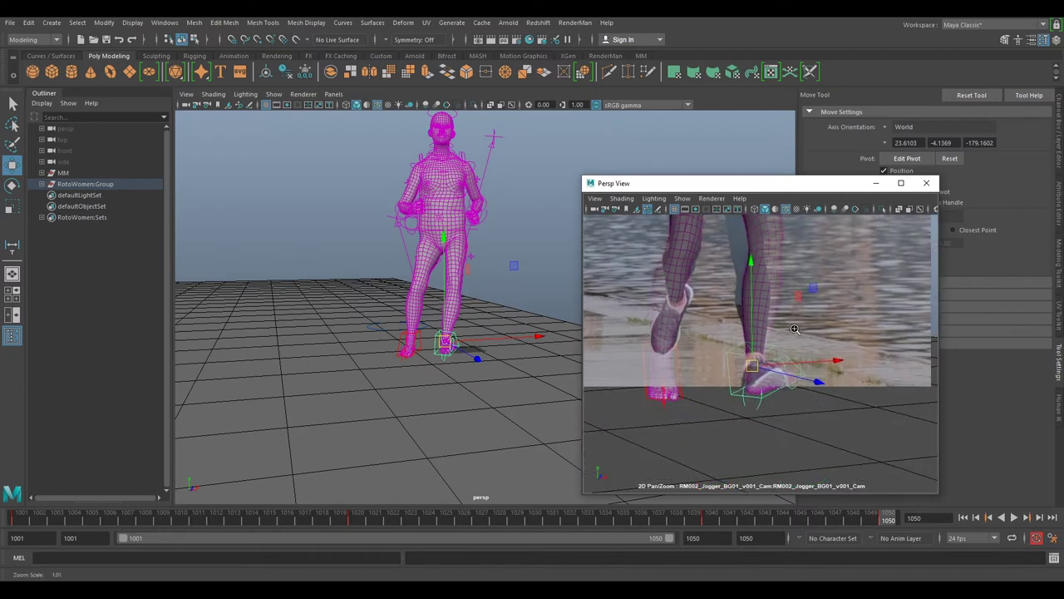
pyautogui.moveTo(824, 345); pyautogui.dragTo(856, 399, button='right')
pyautogui.press('e')
pyautogui.moveTo(745, 376); pyautogui.dragTo(723, 382)
# Push the left foot control forward in world Z and realign it with the jogger's front shoe
pyautogui.keyDown('alt'); pyautogui.moveTo(475, 352); pyautogui.dragTo(527, 375); pyautogui.keyUp('alt')
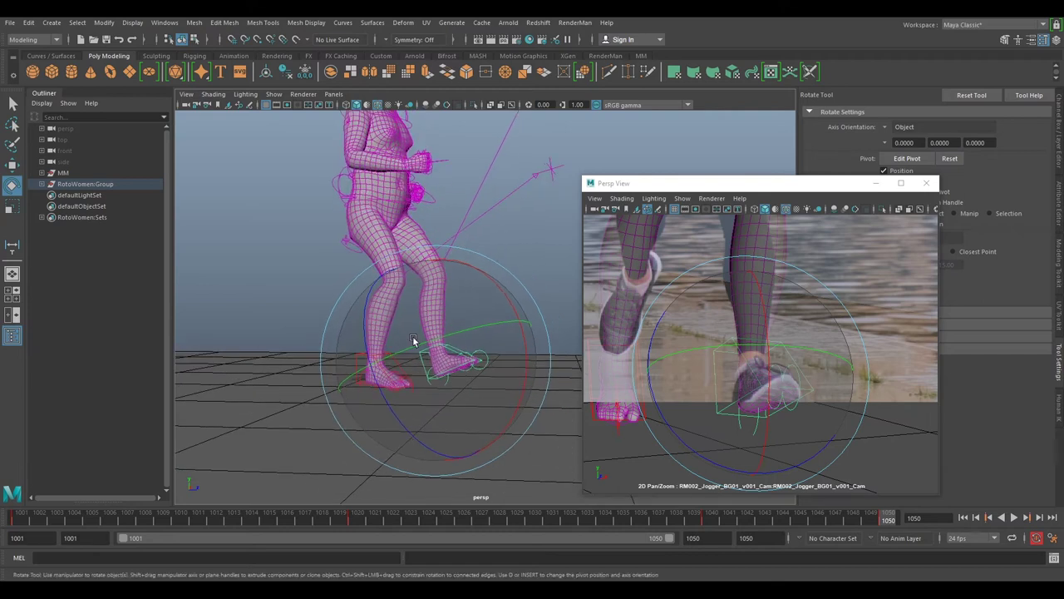
pyautogui.press('w')
pyautogui.moveTo(440, 343); pyautogui.dragTo(510, 365)
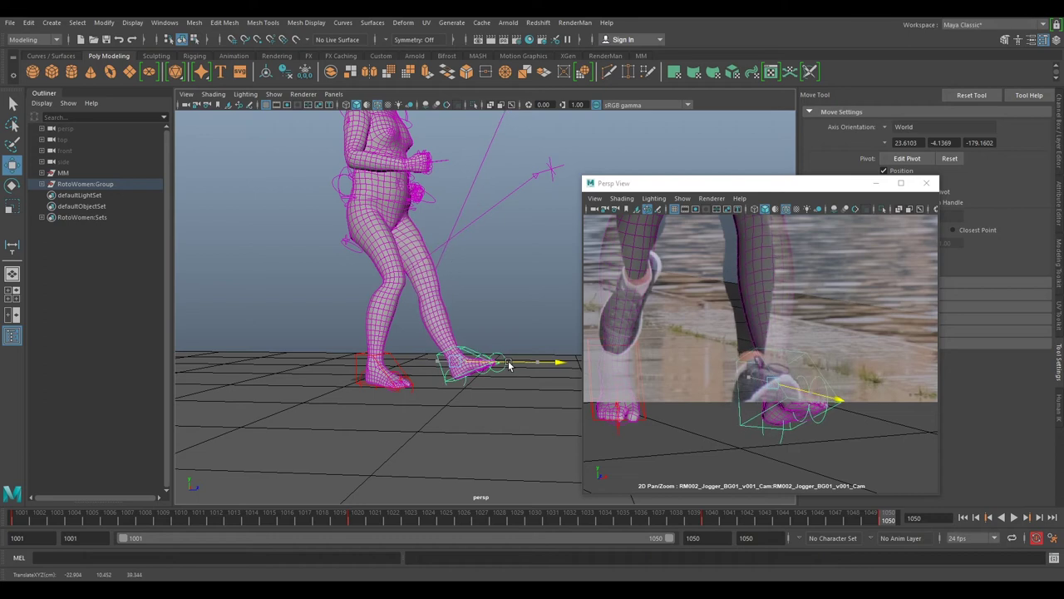
pyautogui.moveTo(804, 385); pyautogui.dragTo(752, 366)
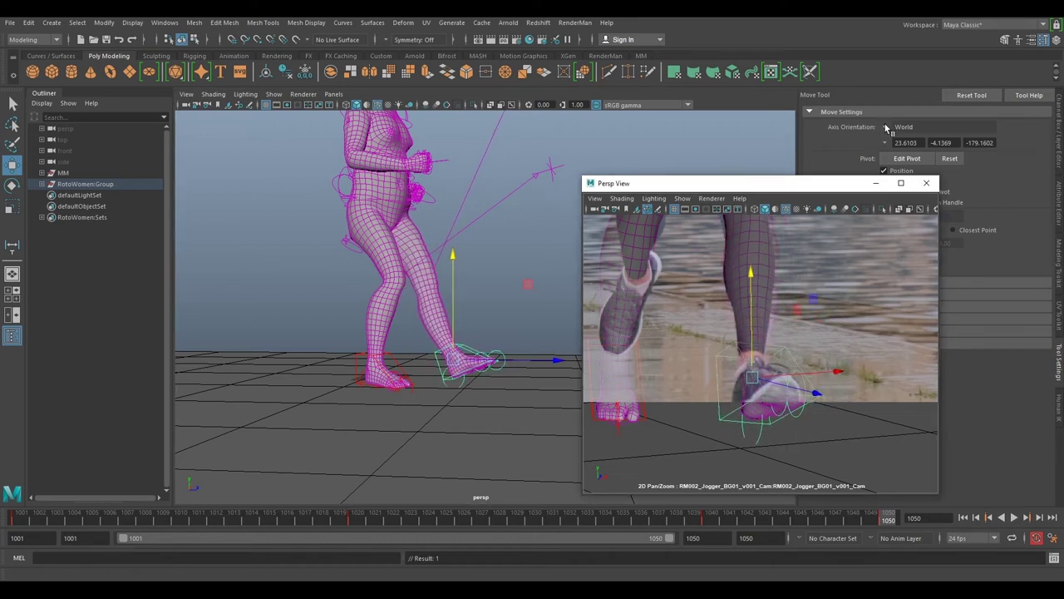
# Using Object axis orientation, nudge the left foot control onto the shoe and rotate it to about -26.9, -22.5, -2.6
pyautogui.click(886, 127)
pyautogui.click(905, 132)
pyautogui.moveTo(751, 344); pyautogui.dragTo(751, 339)
pyautogui.moveTo(782, 374); pyautogui.dragTo(777, 374)
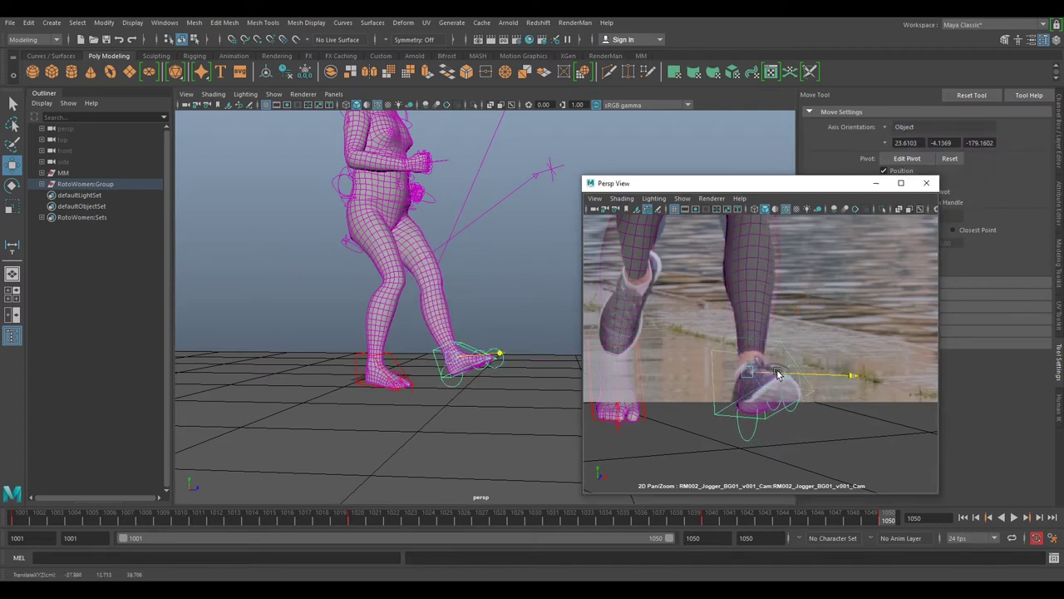
pyautogui.press('e')
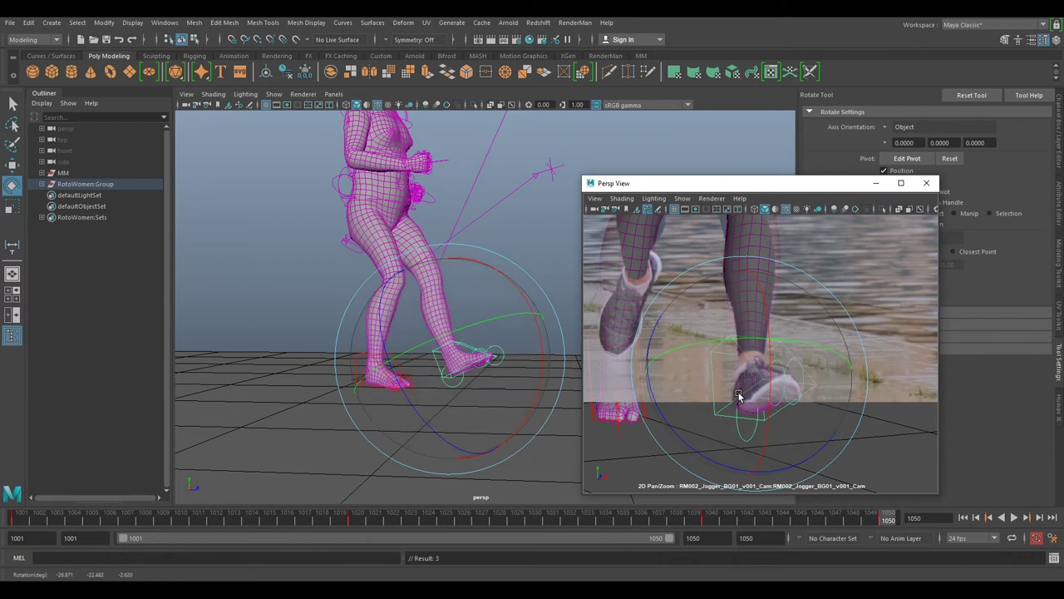
pyautogui.moveTo(485, 367); pyautogui.dragTo(502, 347, button='middle')
pyautogui.press('\\')
pyautogui.moveTo(504, 345)
pyautogui.keyDown('alt'); pyautogui.mouseDown()
pyautogui.moveTo(507, 336)
pyautogui.moveTo(489, 349)
pyautogui.mouseUp(); pyautogui.keyUp('alt')
# Shift the root control slightly so the hips and upper legs fit the jogger's at frame 1050
pyautogui.moveTo(858, 383); pyautogui.dragTo(799, 280, button='right')
pyautogui.moveTo(799, 279); pyautogui.dragTo(772, 403, button='middle')
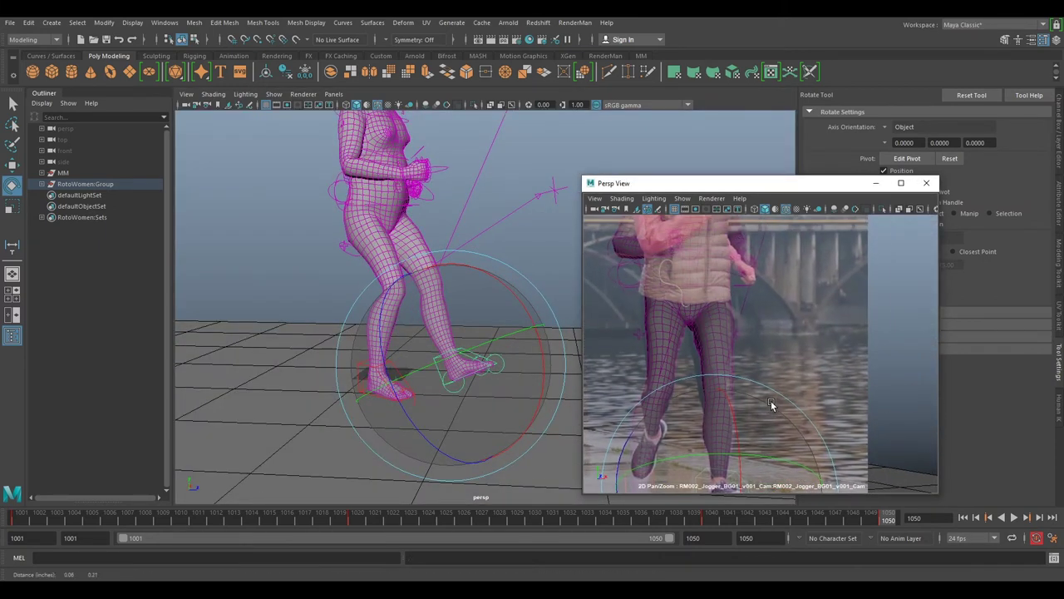
pyautogui.click(740, 285)
pyautogui.press('w')
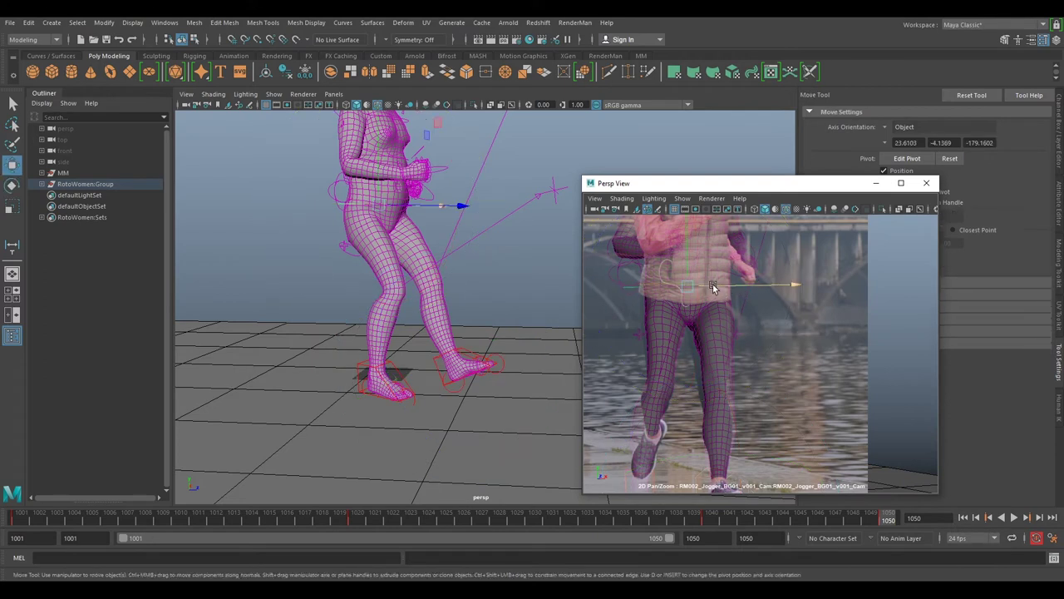
pyautogui.moveTo(688, 289); pyautogui.dragTo(690, 285)
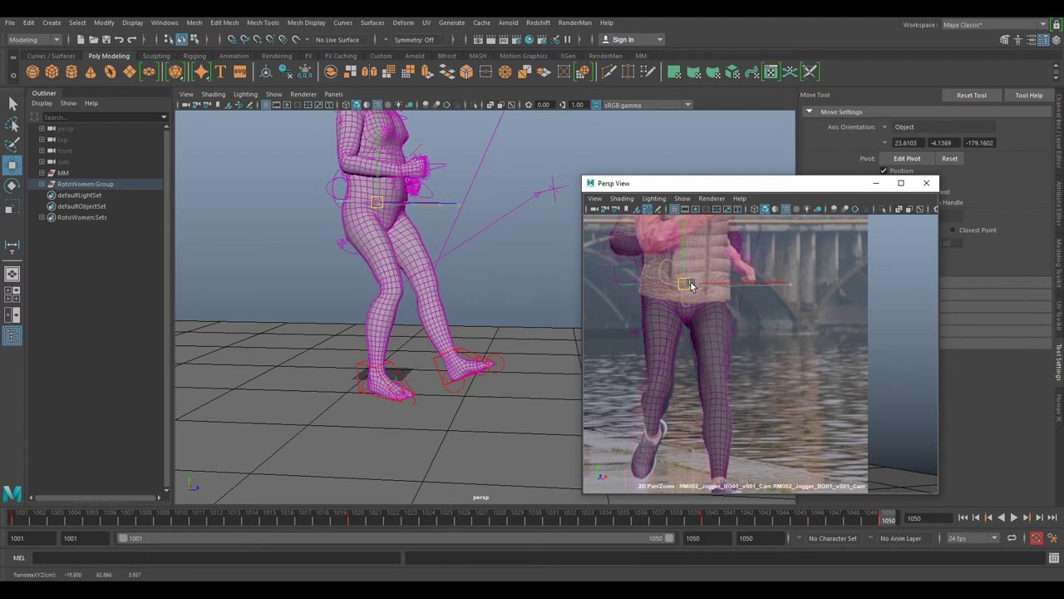
# Nudge the root control so the rig's hips and torso line up with the jogger's at frame 1050
pyautogui.scroll(-3, 730, 291)
pyautogui.moveTo(733, 291); pyautogui.dragTo(768, 345, button='middle')
pyautogui.moveTo(716, 338); pyautogui.dragTo(712, 335)
pyautogui.scroll(-1, 773, 393)
pyautogui.keyDown('alt'); pyautogui.moveTo(533, 328); pyautogui.dragTo(525, 321); pyautogui.keyUp('alt')
pyautogui.moveTo(432, 202); pyautogui.dragTo(431, 202)
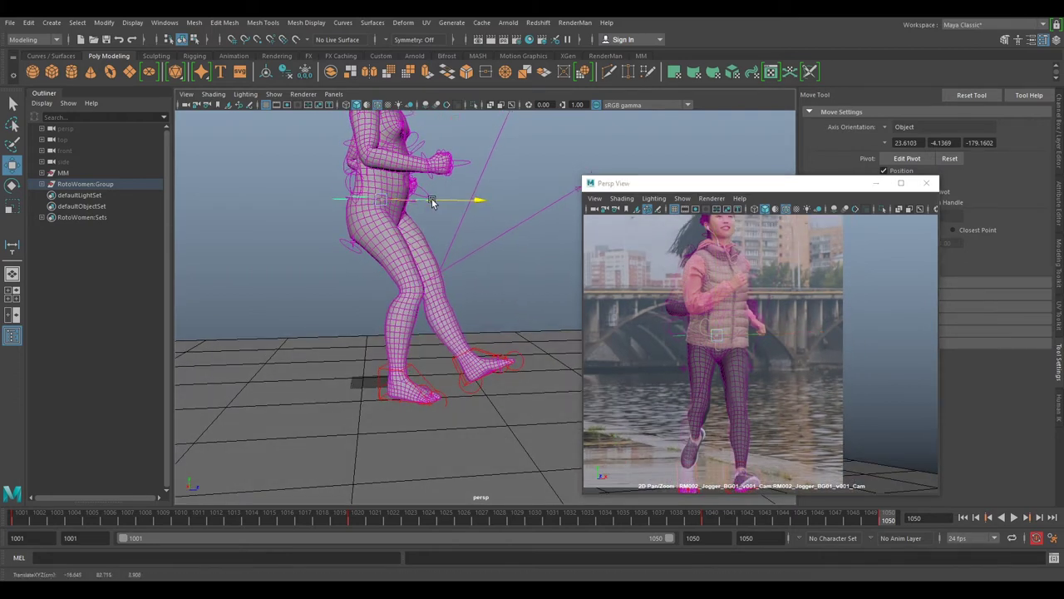
pyautogui.scroll(-1, 758, 312)
pyautogui.moveTo(745, 319); pyautogui.dragTo(744, 339, button='middle')
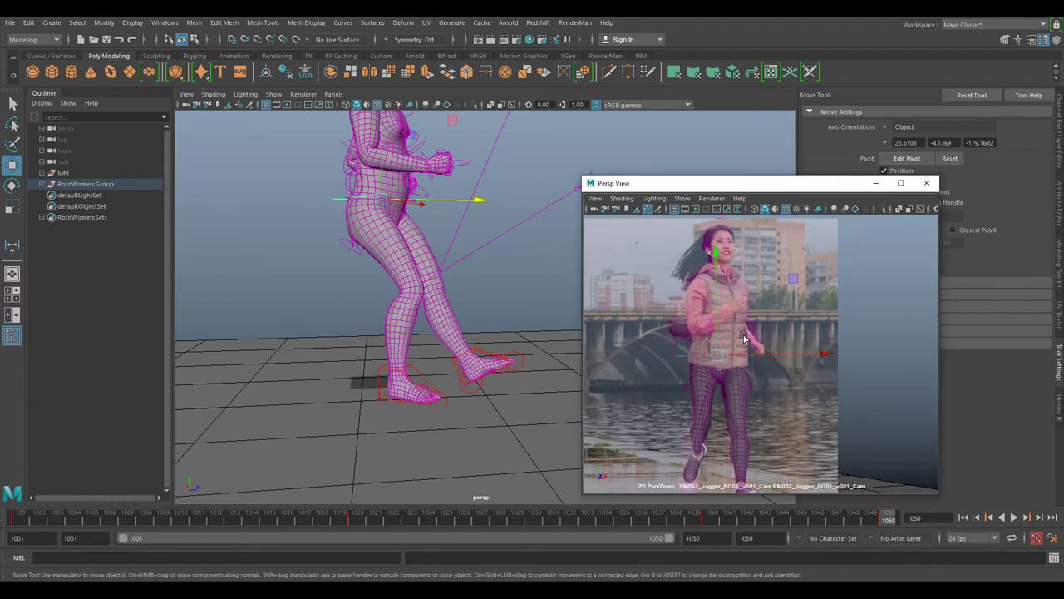
pyautogui.moveTo(716, 356); pyautogui.dragTo(716, 360)
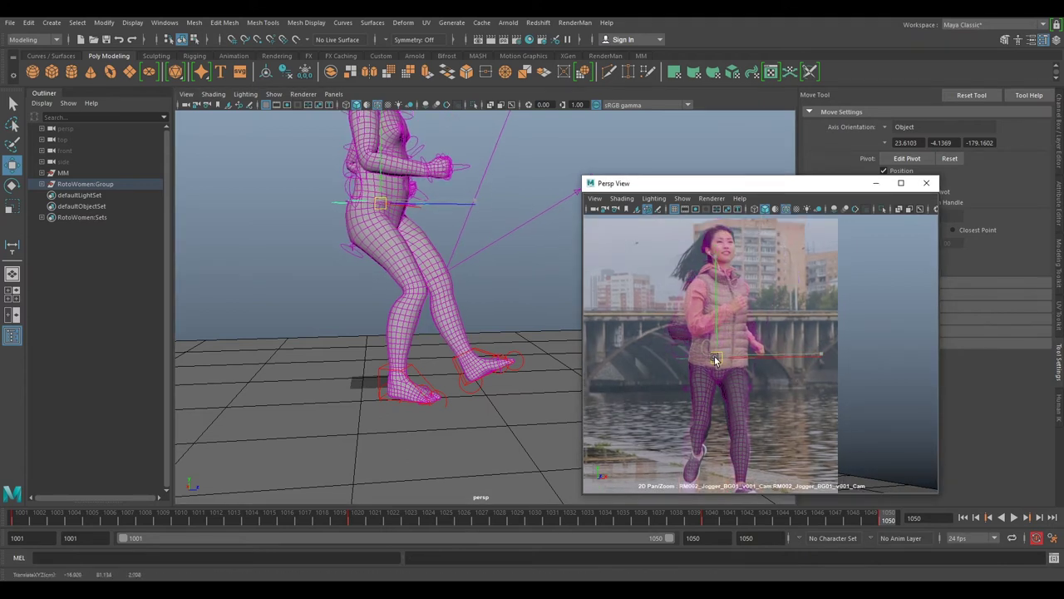
# Rotate the root control slightly to match the pelvis tilt and reseat it on the jogger's hips
pyautogui.press('e')
pyautogui.moveTo(676, 297); pyautogui.dragTo(682, 300)
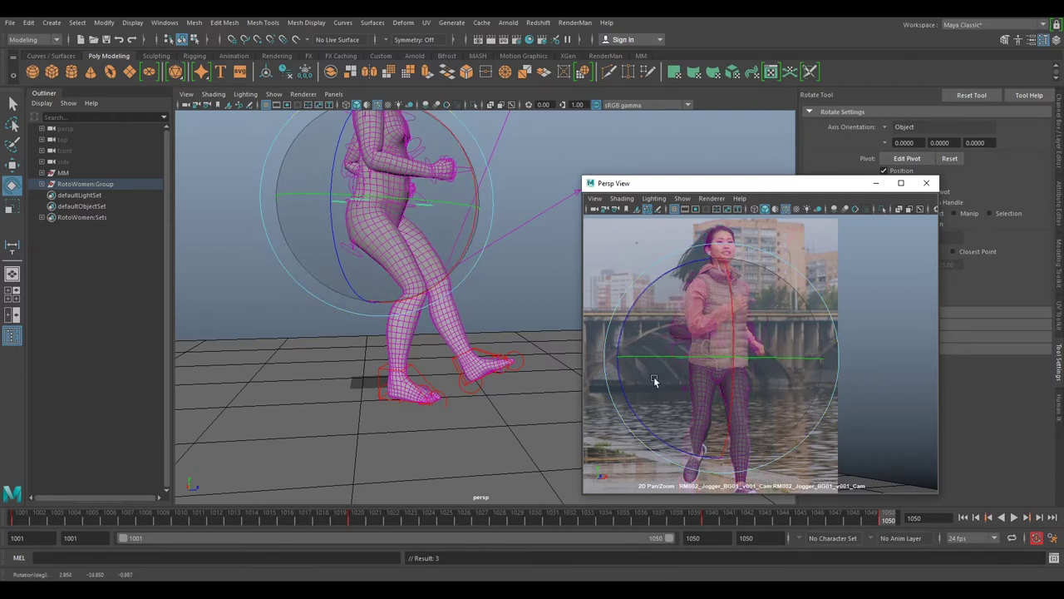
pyautogui.press('w')
pyautogui.moveTo(713, 359); pyautogui.dragTo(714, 361)
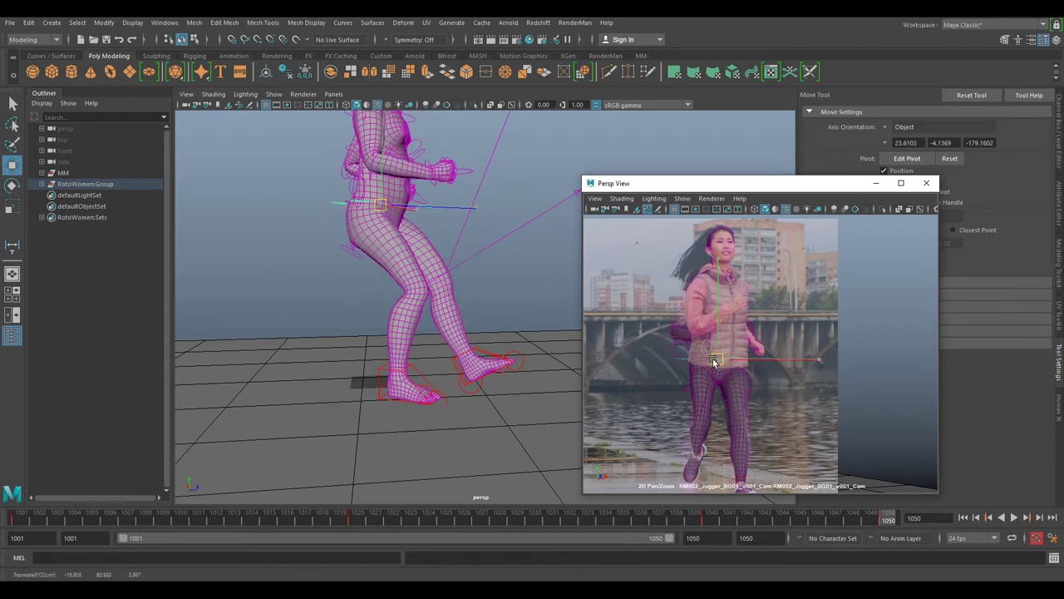
# Rotate the right foot control so the trailing foot's toes point down like the jogger's rear shoe
pyautogui.keyDown('alt'); pyautogui.moveTo(493, 304); pyautogui.dragTo(470, 257); pyautogui.keyUp('alt')
pyautogui.click(493, 193)
pyautogui.keyDown('alt'); pyautogui.moveTo(446, 302); pyautogui.dragTo(376, 281); pyautogui.keyUp('alt')
pyautogui.click(454, 317)
pyautogui.press('e')
pyautogui.moveTo(450, 239); pyautogui.dragTo(448, 335)
pyautogui.scroll(-2, 768, 368)
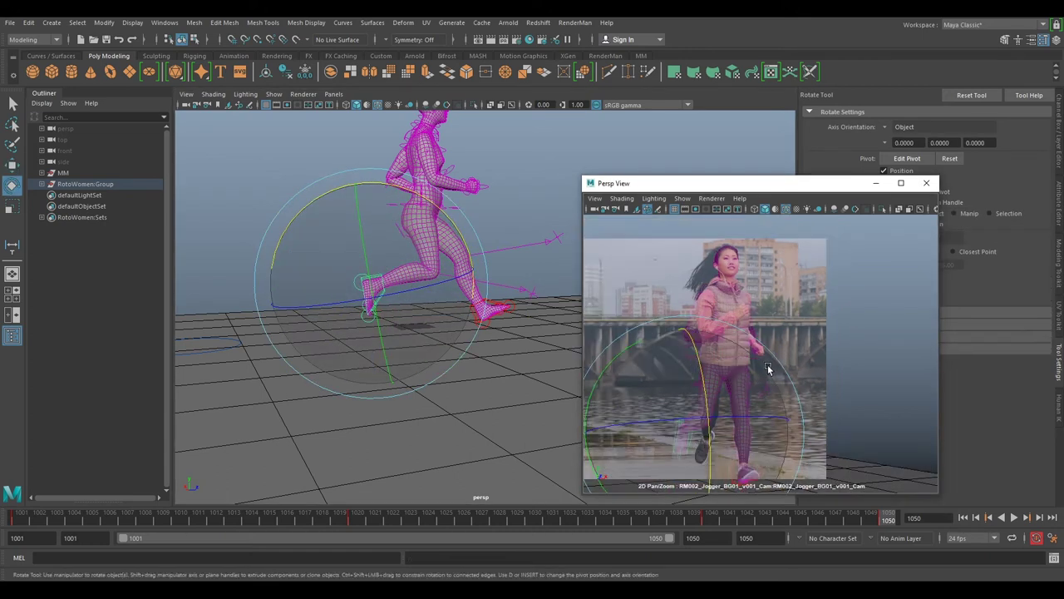
# Place the right foot control on the jogger's rear shoe and rotate it to about 83, -26, -7
pyautogui.scroll(5, 768, 368)
pyautogui.press('w')
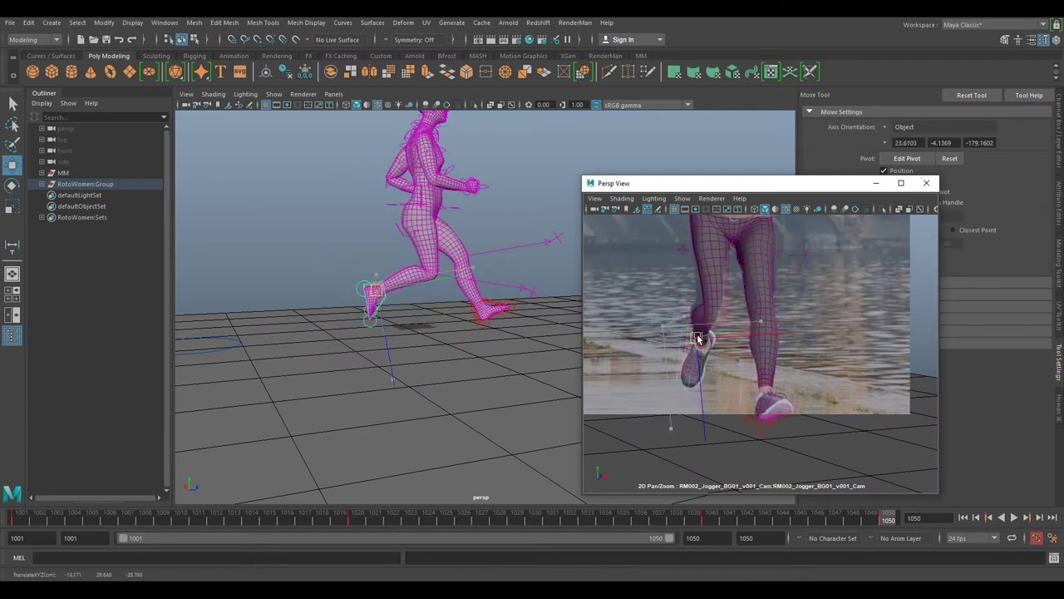
pyautogui.press('e')
pyautogui.moveTo(695, 420); pyautogui.dragTo(681, 418)
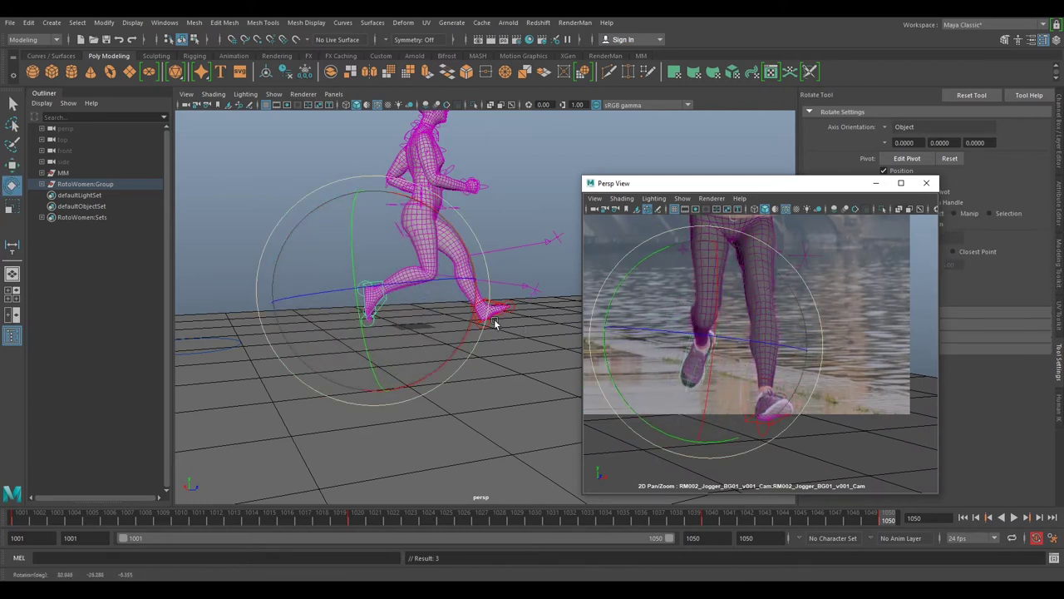
# Move the right foot control further behind the body and realign it with the jogger's rear shoe
pyautogui.press('w')
pyautogui.moveTo(436, 286); pyautogui.dragTo(405, 297)
pyautogui.moveTo(701, 345); pyautogui.dragTo(702, 345)
pyautogui.press('e')
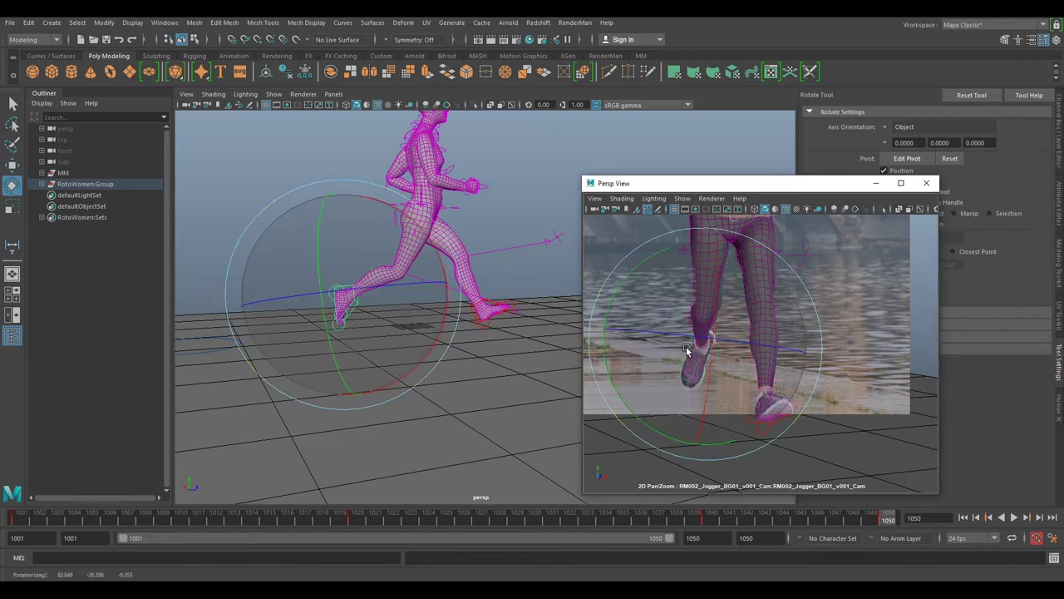
pyautogui.keyDown('alt'); pyautogui.moveTo(547, 249); pyautogui.dragTo(515, 263); pyautogui.keyUp('alt')
pyautogui.keyDown('alt'); pyautogui.moveTo(517, 321); pyautogui.dragTo(573, 305); pyautogui.keyUp('alt')
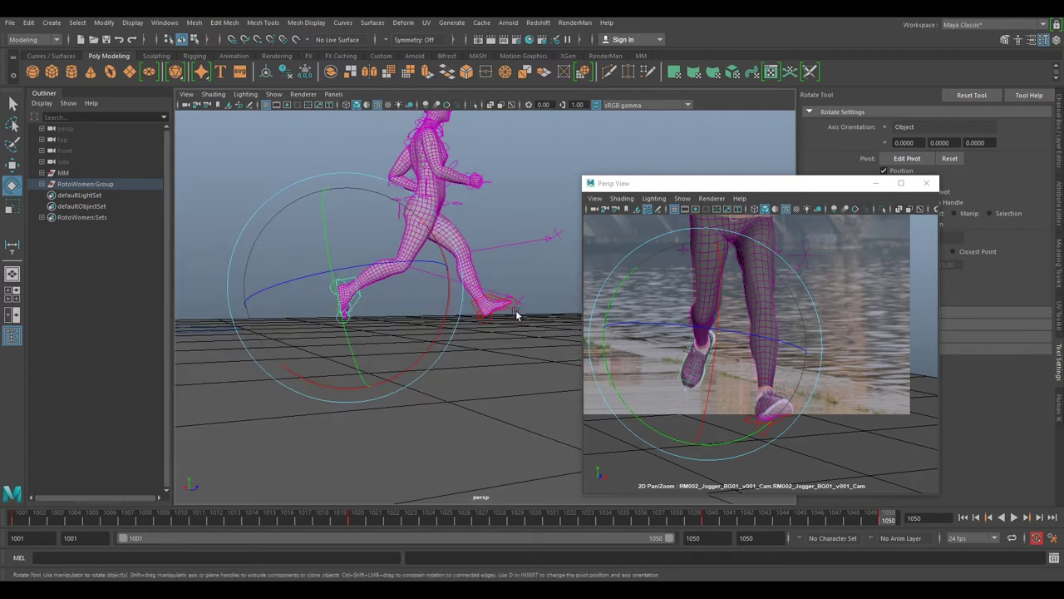
# Raise the right knee control and shift it inward so the trailing leg's bend follows the jogger's
pyautogui.click(551, 280)
pyautogui.press('w')
pyautogui.click(516, 301)
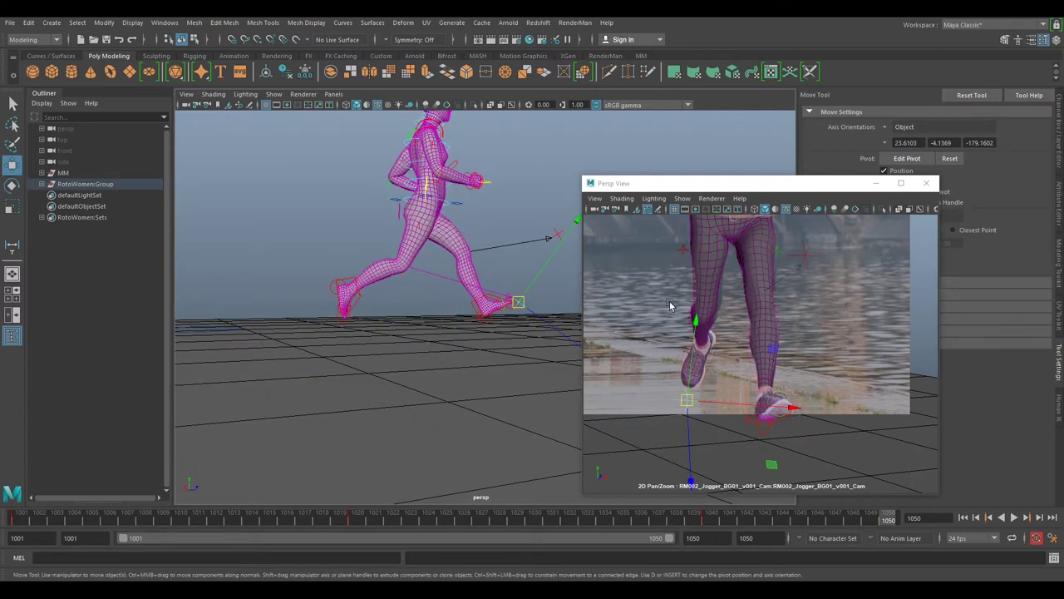
pyautogui.moveTo(533, 287); pyautogui.dragTo(670, 290)
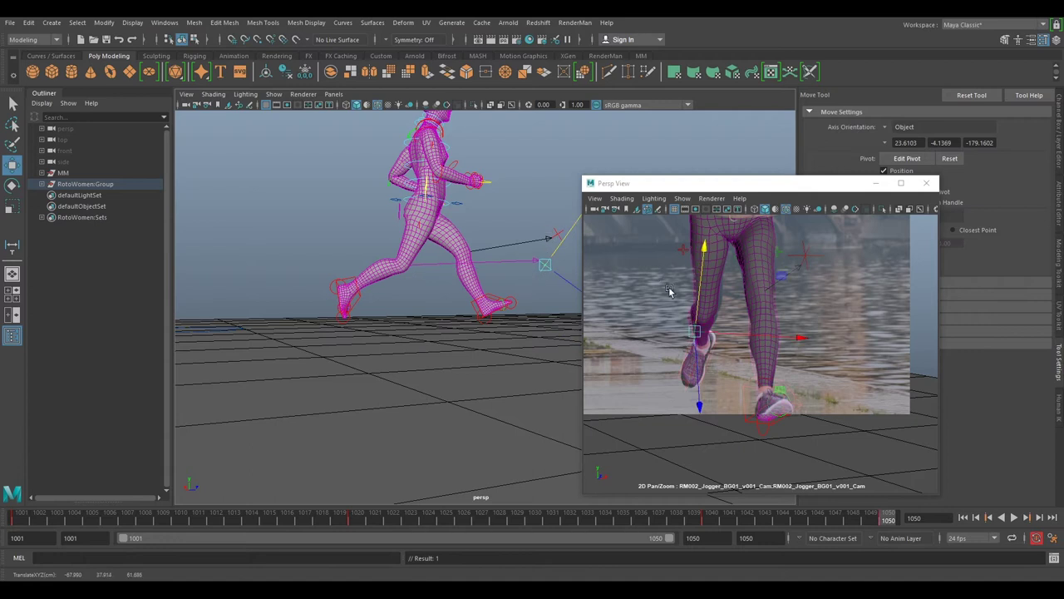
pyautogui.moveTo(694, 329); pyautogui.dragTo(722, 333)
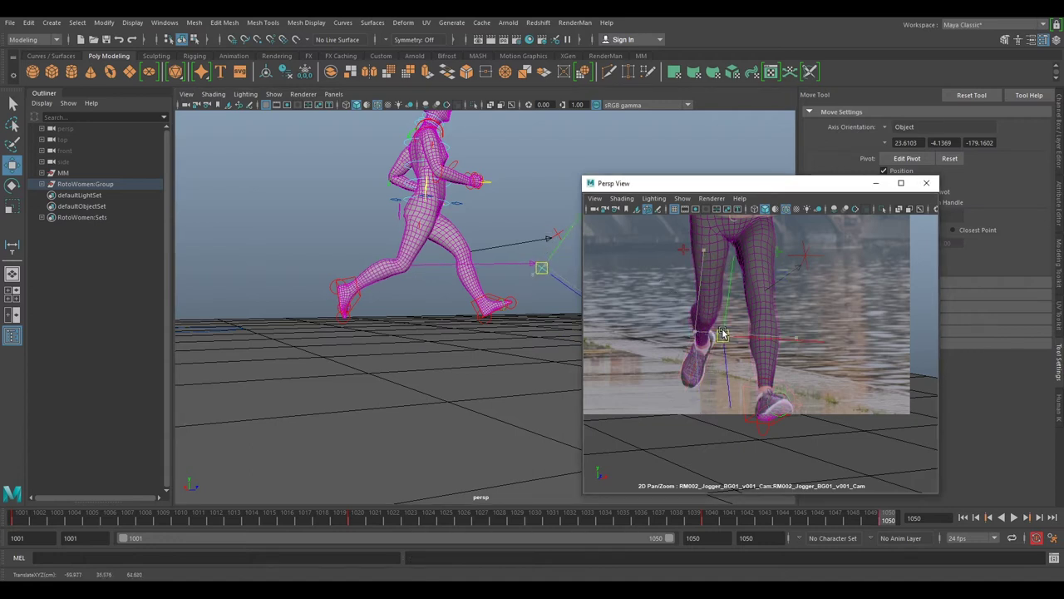
pyautogui.moveTo(708, 306); pyautogui.dragTo(779, 321, button='right')
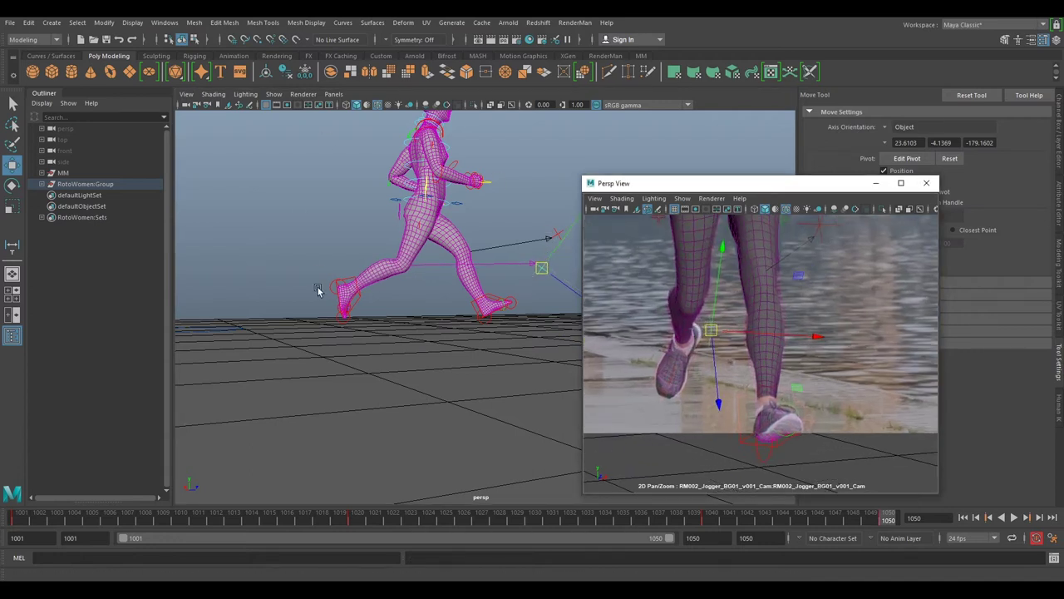
# Push the right foot control slightly further back and nudge the right knee control to suit
pyautogui.click(351, 279)
pyautogui.moveTo(388, 287); pyautogui.dragTo(378, 289)
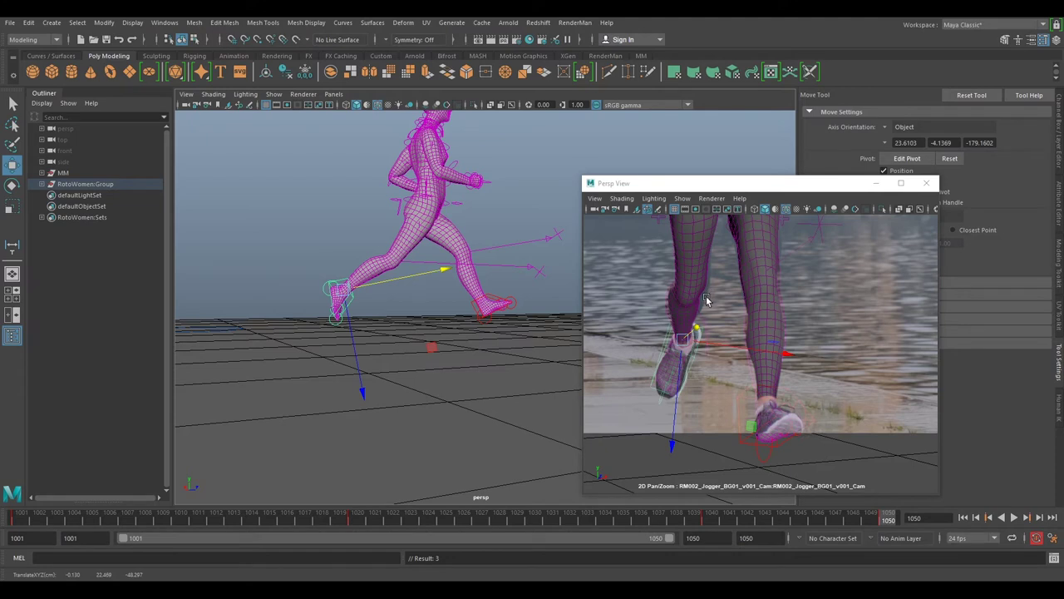
pyautogui.keyDown('alt'); pyautogui.moveTo(458, 233); pyautogui.dragTo(400, 262); pyautogui.keyUp('alt')
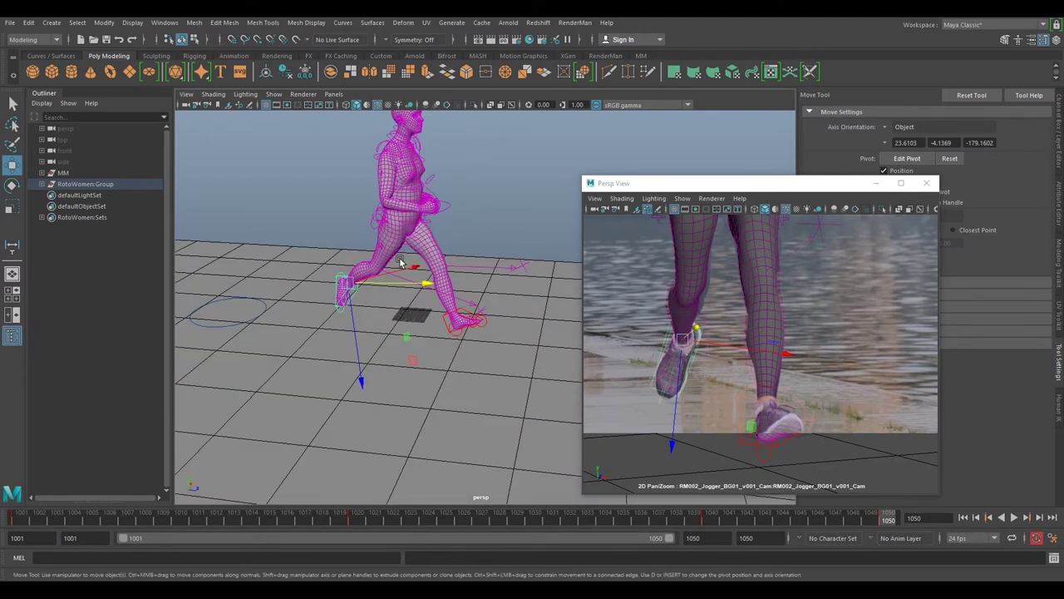
pyautogui.click(484, 310)
pyautogui.moveTo(504, 309)
pyautogui.mouseDown()
pyautogui.moveTo(520, 304)
pyautogui.moveTo(508, 307)
pyautogui.mouseUp()
# Nudge the right foot control forward or back and rotate it to match the rear shoe's angle
pyautogui.click(348, 287)
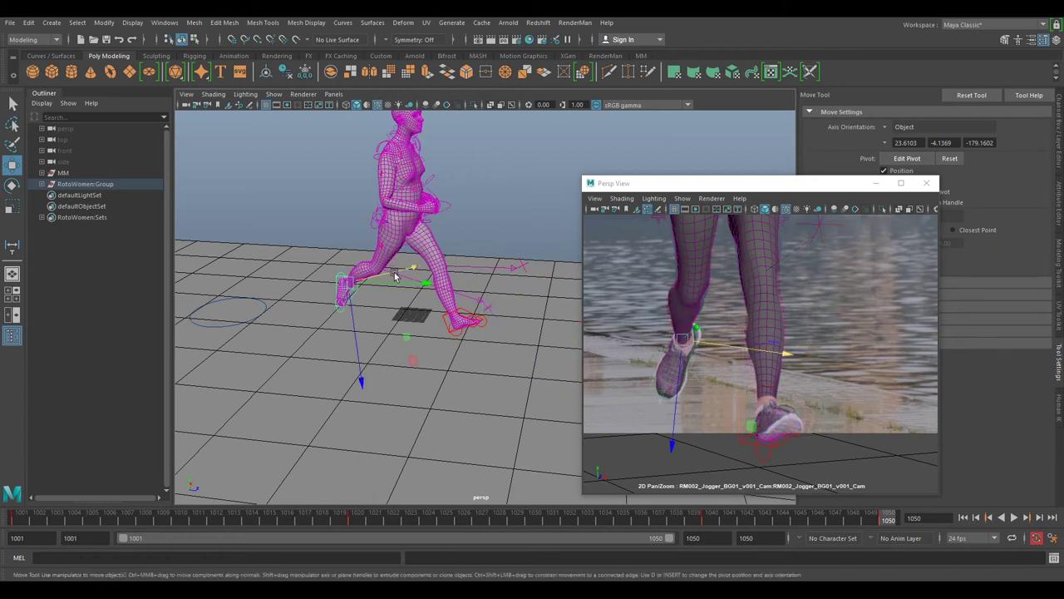
pyautogui.moveTo(401, 281); pyautogui.dragTo(400, 279)
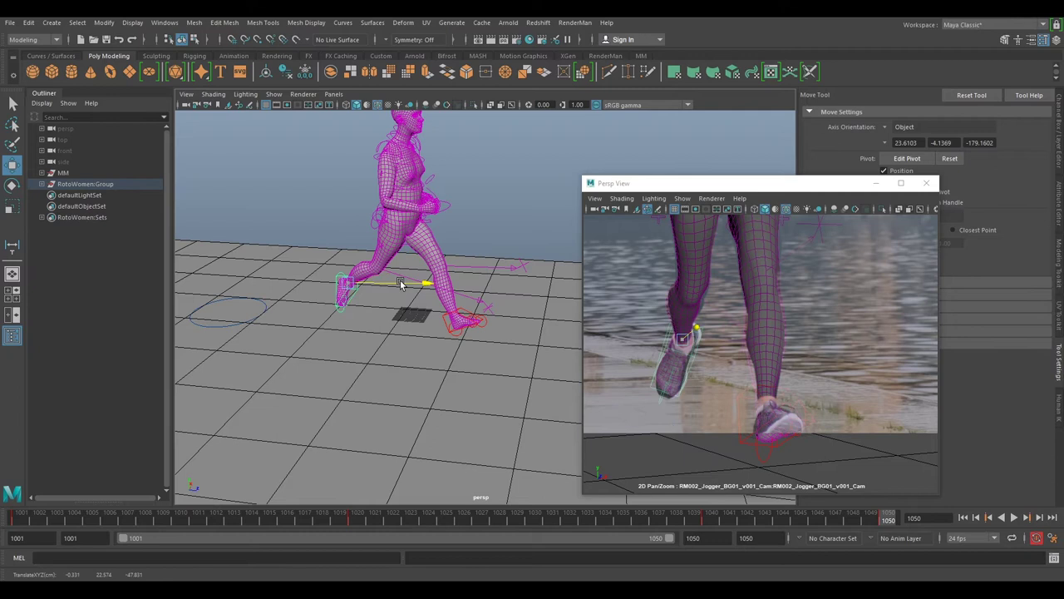
pyautogui.press('e')
pyautogui.moveTo(637, 426)
pyautogui.mouseDown()
pyautogui.moveTo(659, 434)
pyautogui.moveTo(648, 426)
pyautogui.mouseUp()
pyautogui.moveTo(655, 376); pyautogui.dragTo(645, 367)
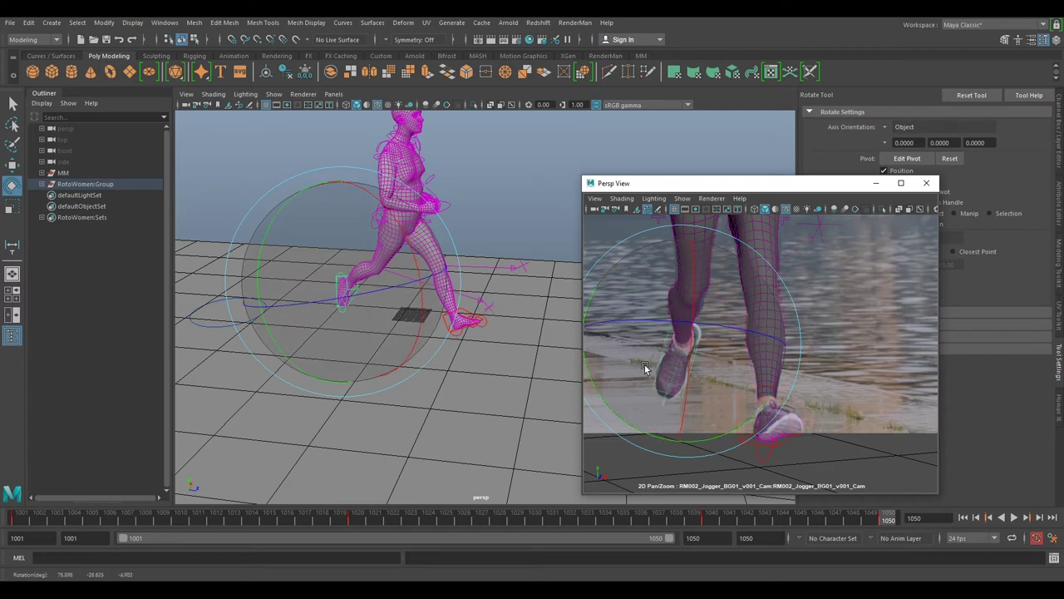
# Shift the right knee control slightly sideways to refine the trailing leg's direction
pyautogui.press('w')
pyautogui.click(357, 285)
pyautogui.keyDown('alt'); pyautogui.moveTo(456, 293); pyautogui.dragTo(266, 258); pyautogui.keyUp('alt')
pyautogui.click(524, 277)
pyautogui.moveTo(530, 280); pyautogui.dragTo(538, 283)
# Fine-tune the root control's position so the hips and both thighs fit the jogger's leggings
pyautogui.moveTo(829, 301); pyautogui.dragTo(743, 273, button='right')
pyautogui.moveTo(743, 273); pyautogui.dragTo(744, 302, button='middle')
pyautogui.click(783, 251)
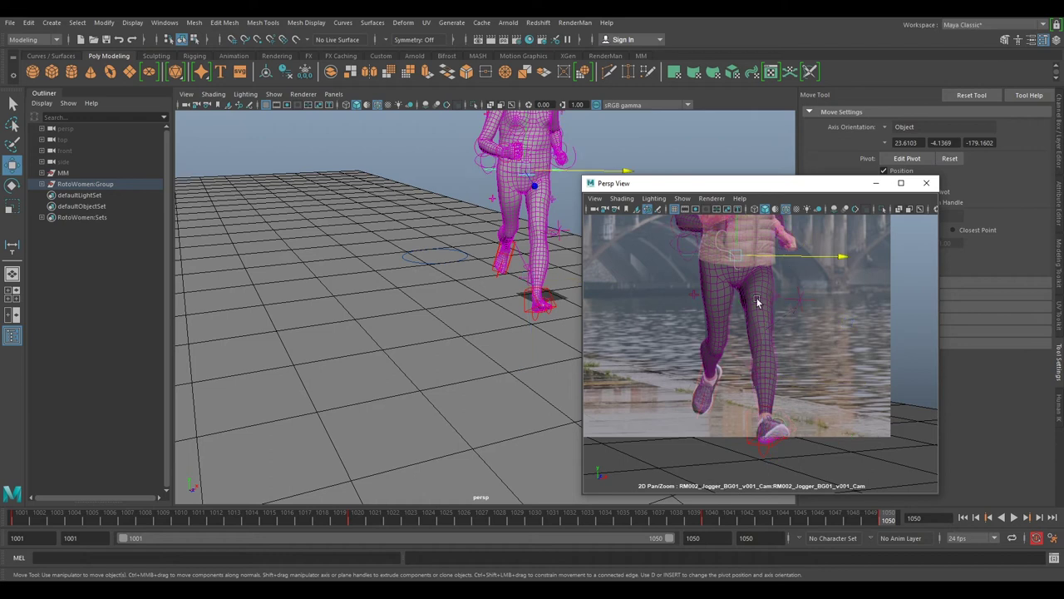
pyautogui.moveTo(734, 256); pyautogui.dragTo(734, 259)
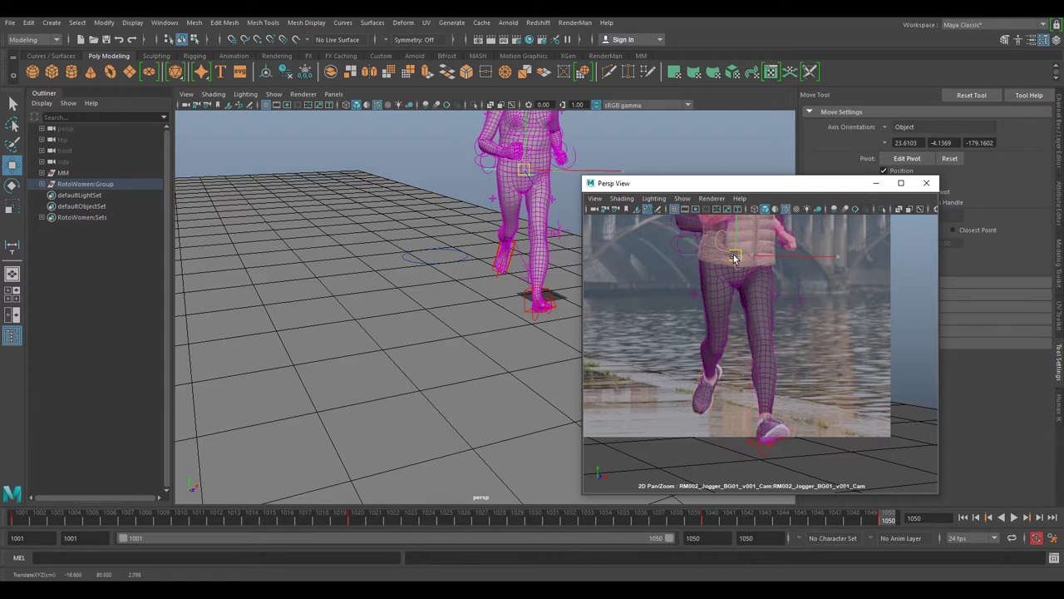
pyautogui.moveTo(804, 330); pyautogui.dragTo(768, 316, button='right')
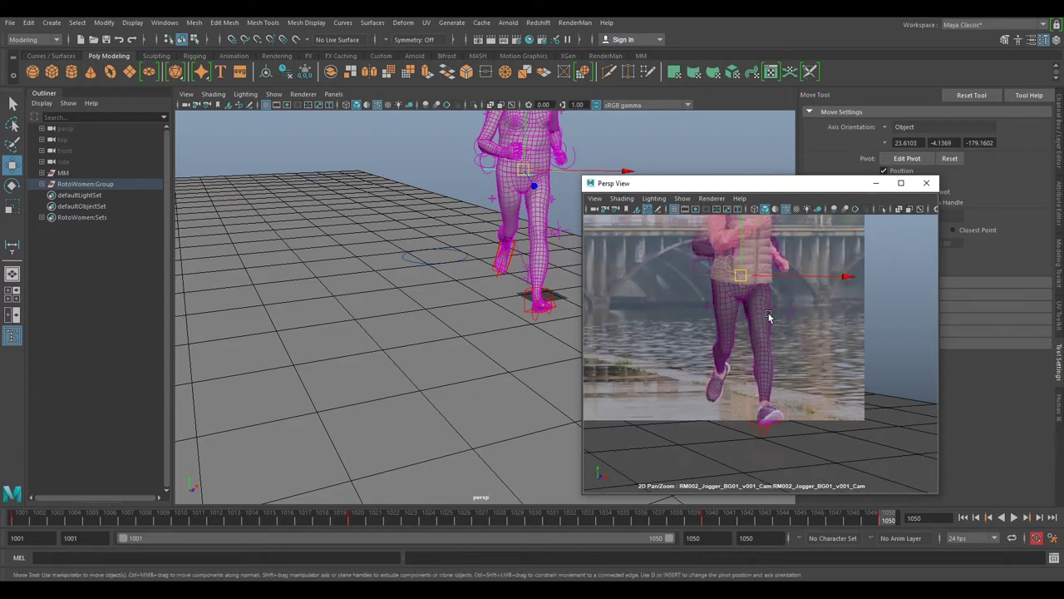
pyautogui.moveTo(769, 317); pyautogui.dragTo(770, 427, button='middle')
pyautogui.moveTo(770, 427); pyautogui.dragTo(817, 399, button='right')
pyautogui.moveTo(785, 363); pyautogui.dragTo(781, 291, button='middle')
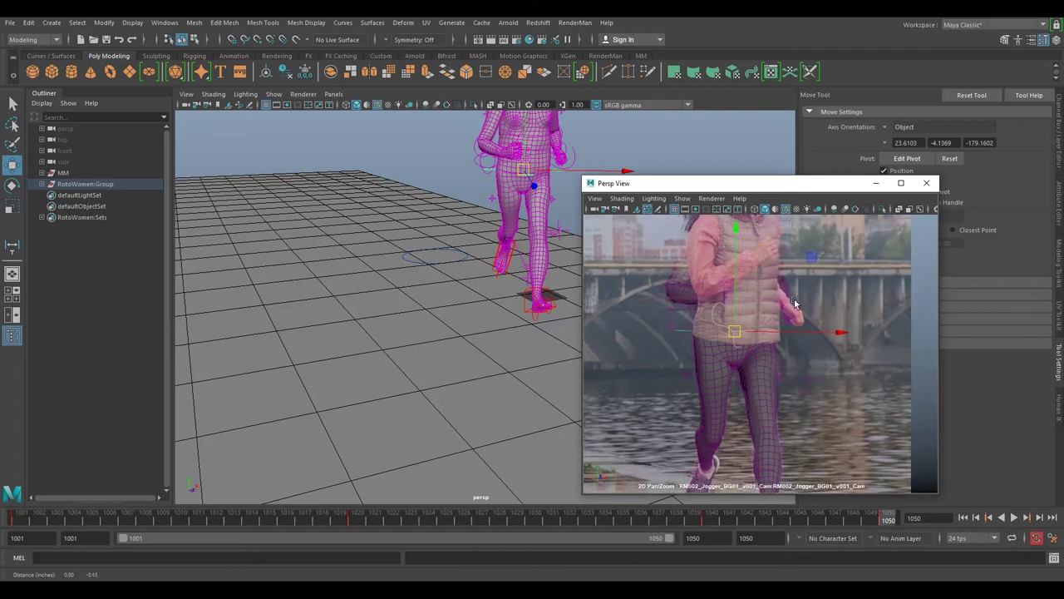
pyautogui.moveTo(781, 291); pyautogui.dragTo(820, 347, button='right')
pyautogui.moveTo(820, 346); pyautogui.dragTo(818, 333, button='middle')
pyautogui.moveTo(727, 299); pyautogui.dragTo(728, 297)
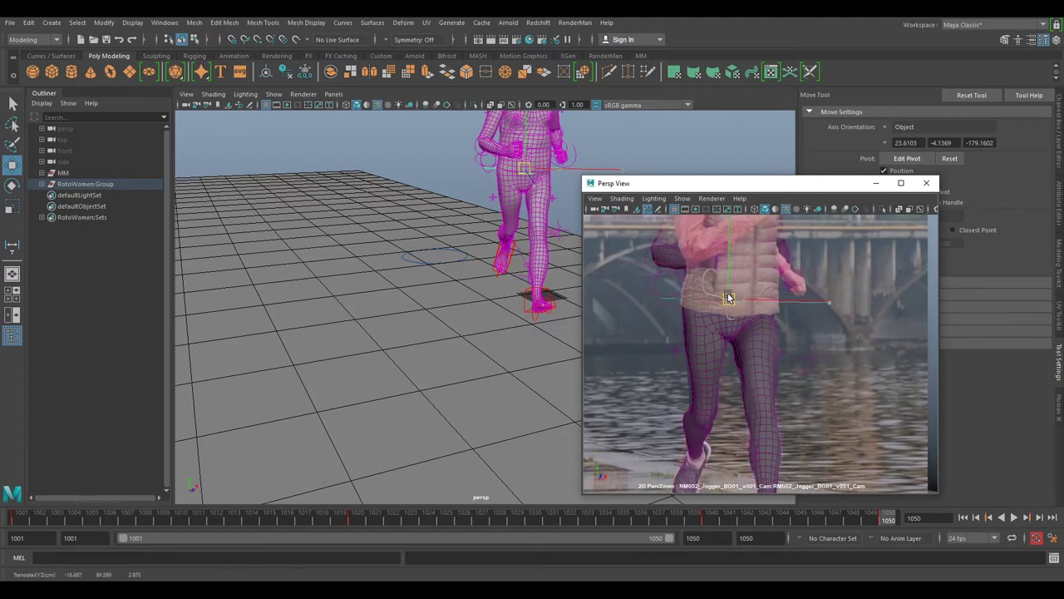
# Shift the left knee control slightly outward and down to align the front knee with the jogger's
pyautogui.moveTo(822, 363); pyautogui.dragTo(824, 410, button='right')
pyautogui.moveTo(824, 411); pyautogui.dragTo(812, 344, button='middle')
pyautogui.click(802, 321)
pyautogui.moveTo(812, 325); pyautogui.dragTo(814, 328)
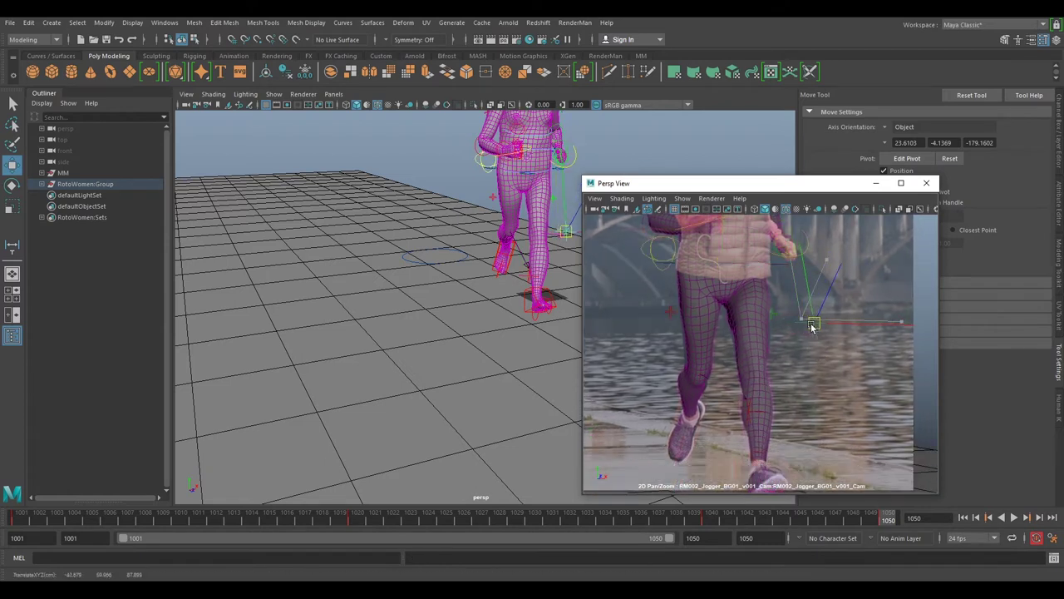
pyautogui.keyDown('alt'); pyautogui.moveTo(563, 274); pyautogui.dragTo(571, 260); pyautogui.keyUp('alt')
pyautogui.scroll(3, 528, 261)
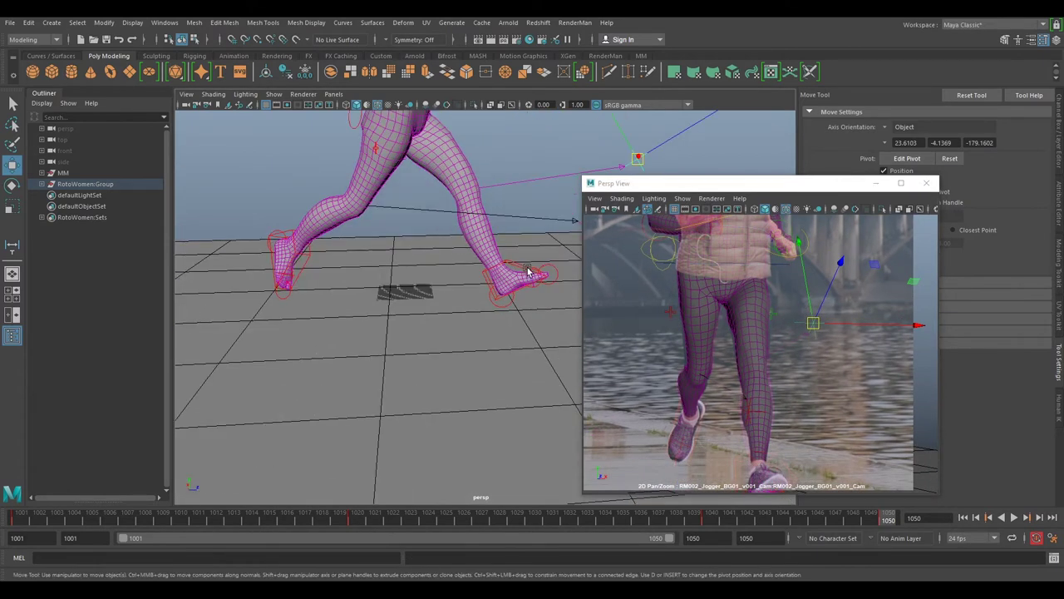
# Refine the left knee control's placement in the perspective view, checking the front leg against the footage
pyautogui.click(522, 264)
pyautogui.moveTo(489, 258); pyautogui.dragTo(357, 245)
pyautogui.press('s')
pyautogui.click(816, 323)
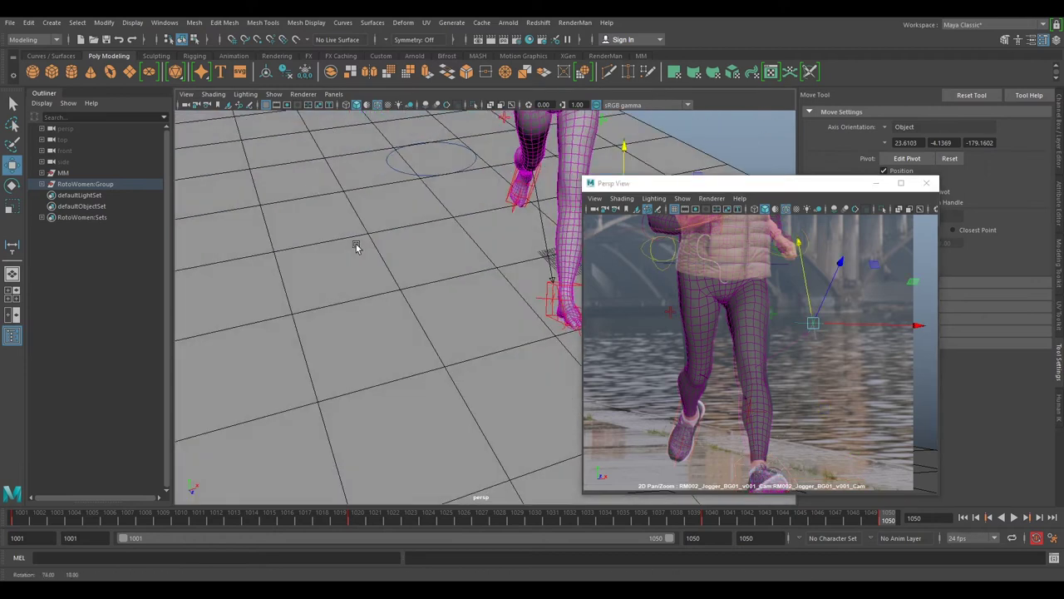
pyautogui.keyDown('alt'); pyautogui.moveTo(470, 233); pyautogui.dragTo(328, 230, button='middle'); pyautogui.keyUp('alt')
pyautogui.moveTo(443, 232); pyautogui.dragTo(411, 257)
# Check the right foot's placement and shift the right knee control sideways to match the jogger's trailing leg
pyautogui.click(428, 281)
pyautogui.moveTo(452, 289); pyautogui.dragTo(455, 290)
pyautogui.keyDown('alt'); pyautogui.moveTo(387, 319); pyautogui.dragTo(478, 294); pyautogui.keyUp('alt')
pyautogui.keyDown('alt'); pyautogui.moveTo(475, 293); pyautogui.dragTo(381, 285, button='right'); pyautogui.keyUp('alt')
pyautogui.click(265, 315)
pyautogui.moveTo(337, 274); pyautogui.dragTo(226, 302)
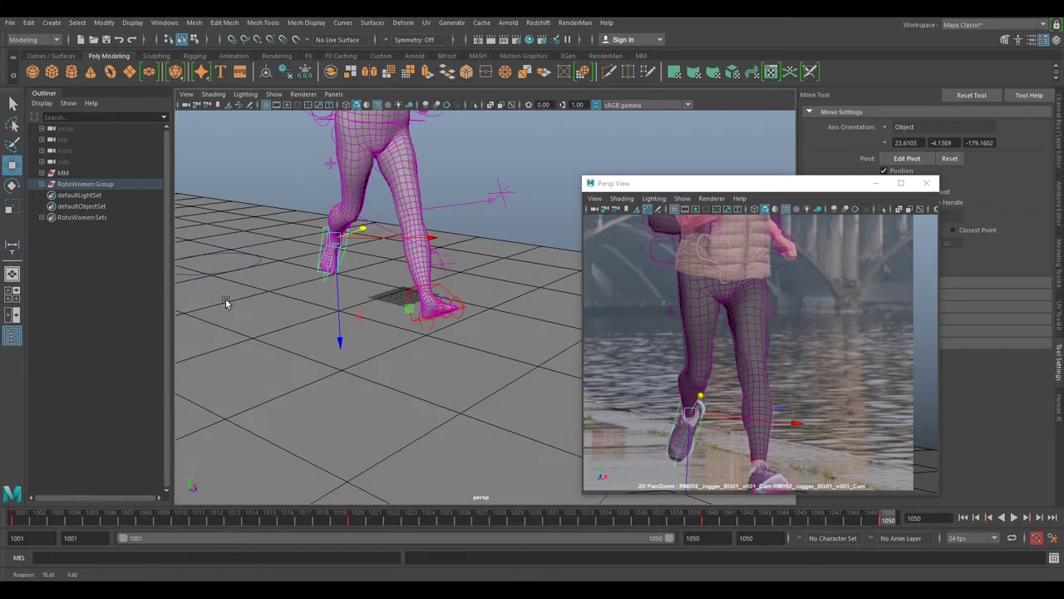
pyautogui.click(444, 265)
pyautogui.moveTo(491, 272); pyautogui.dragTo(474, 268)
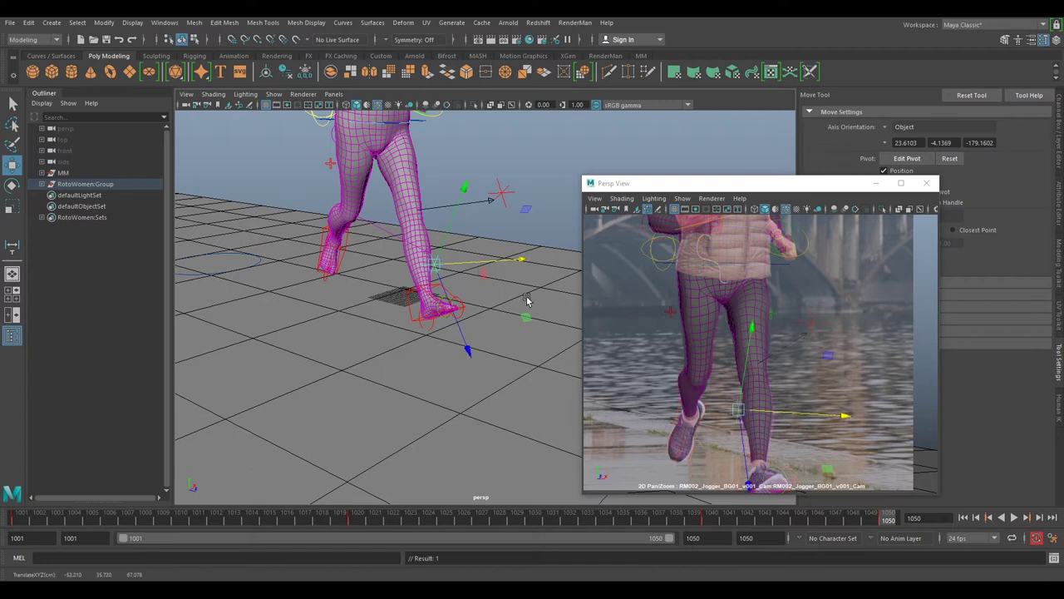
# Select the waist control for rotation and compare the upper body's pose at frames 1040 and 1050
pyautogui.moveTo(718, 385); pyautogui.dragTo(682, 356, button='right')
pyautogui.moveTo(823, 321); pyautogui.dragTo(811, 401, button='middle')
pyautogui.moveTo(756, 308); pyautogui.dragTo(770, 284, button='right')
pyautogui.moveTo(770, 285); pyautogui.dragTo(819, 370, button='middle')
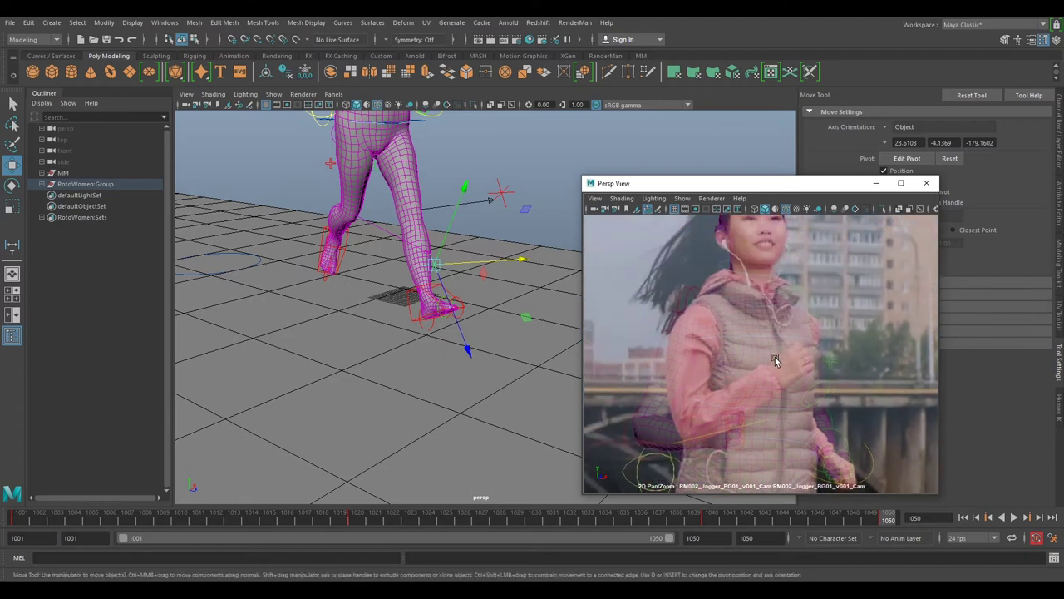
pyautogui.keyDown('alt'); pyautogui.moveTo(505, 205); pyautogui.dragTo(529, 377, button='middle'); pyautogui.keyUp('alt')
pyautogui.keyDown('alt'); pyautogui.moveTo(459, 353); pyautogui.dragTo(478, 307); pyautogui.keyUp('alt')
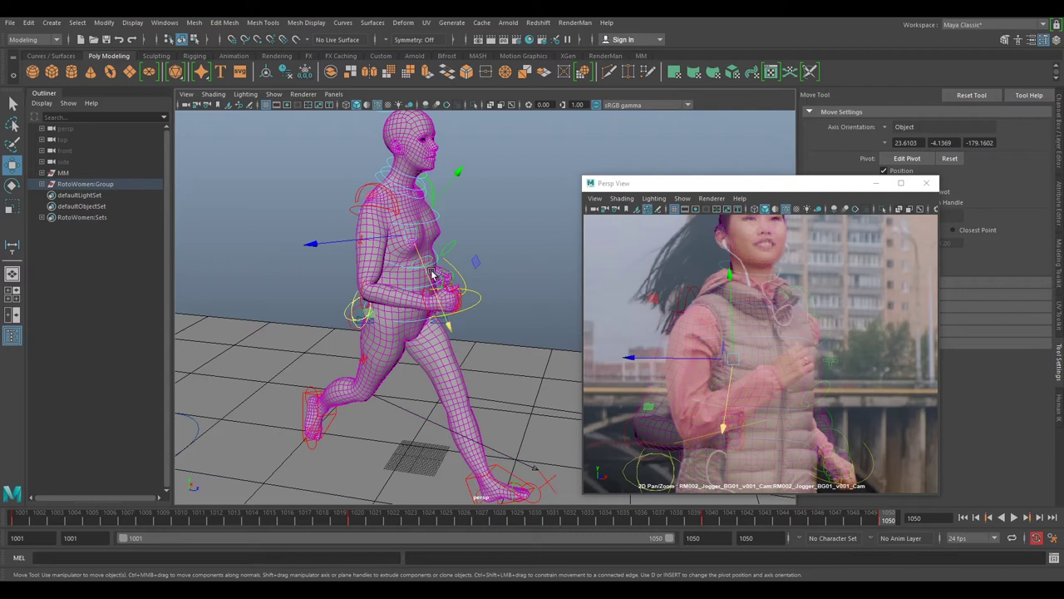
pyautogui.press('e')
pyautogui.click(456, 292)
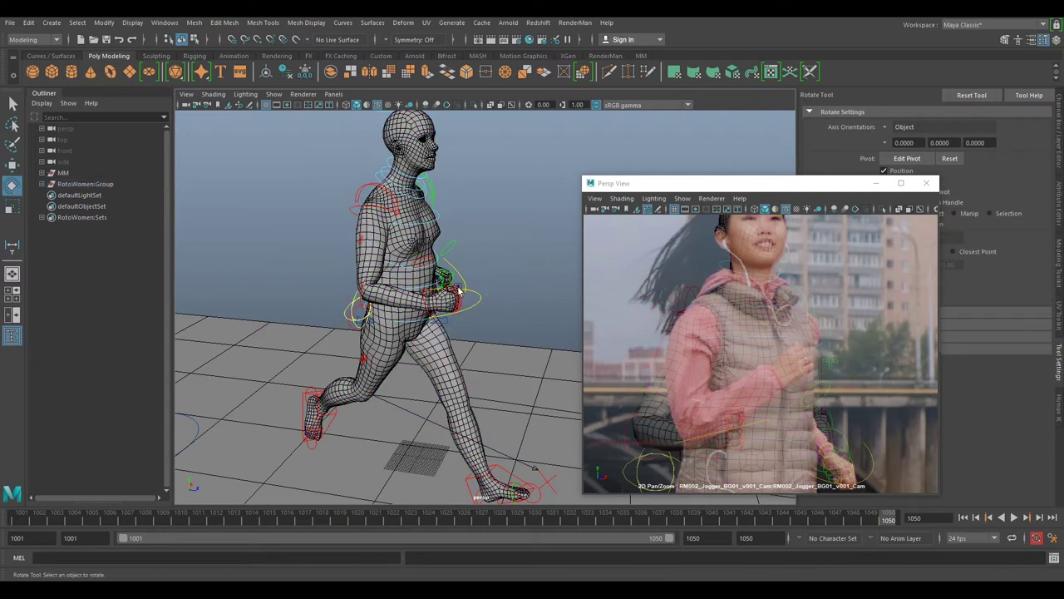
pyautogui.click(426, 298)
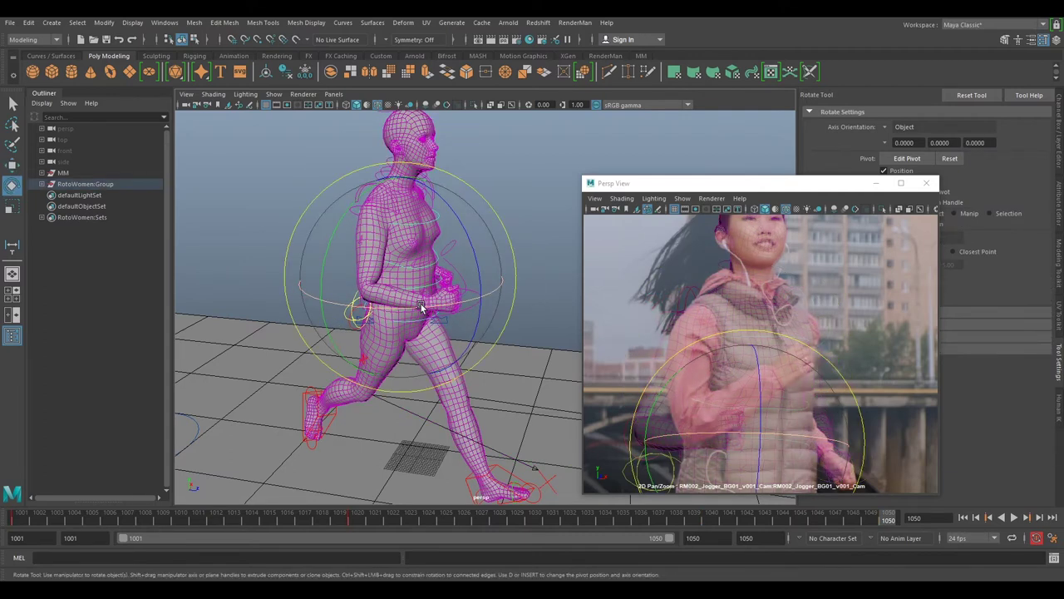
pyautogui.click(708, 519)
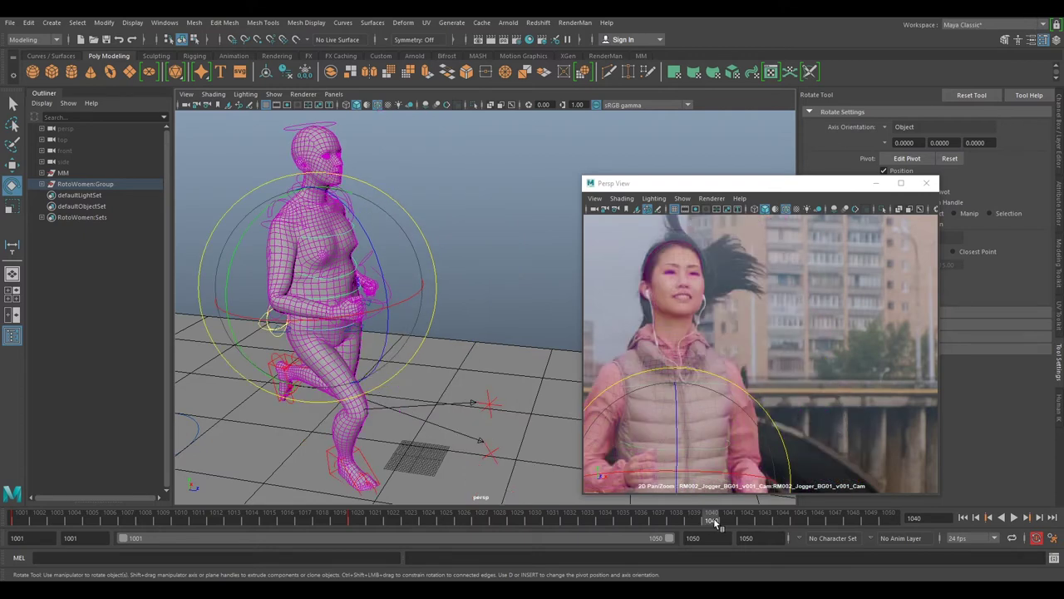
pyautogui.moveTo(713, 518); pyautogui.dragTo(888, 518)
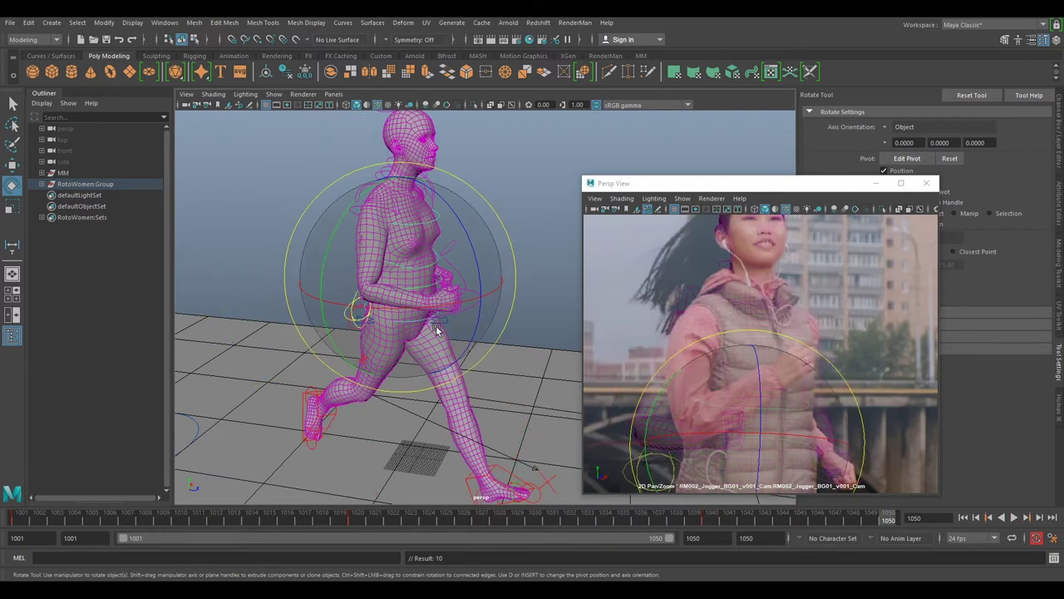
# Rotate the waist control at frame 1050 so the upper body's lean and twist match the jogger's torso
pyautogui.moveTo(427, 310); pyautogui.dragTo(455, 313)
pyautogui.moveTo(432, 277)
pyautogui.mouseDown()
pyautogui.moveTo(425, 281)
pyautogui.moveTo(466, 301)
pyautogui.moveTo(499, 285)
pyautogui.moveTo(481, 259)
pyautogui.mouseUp()
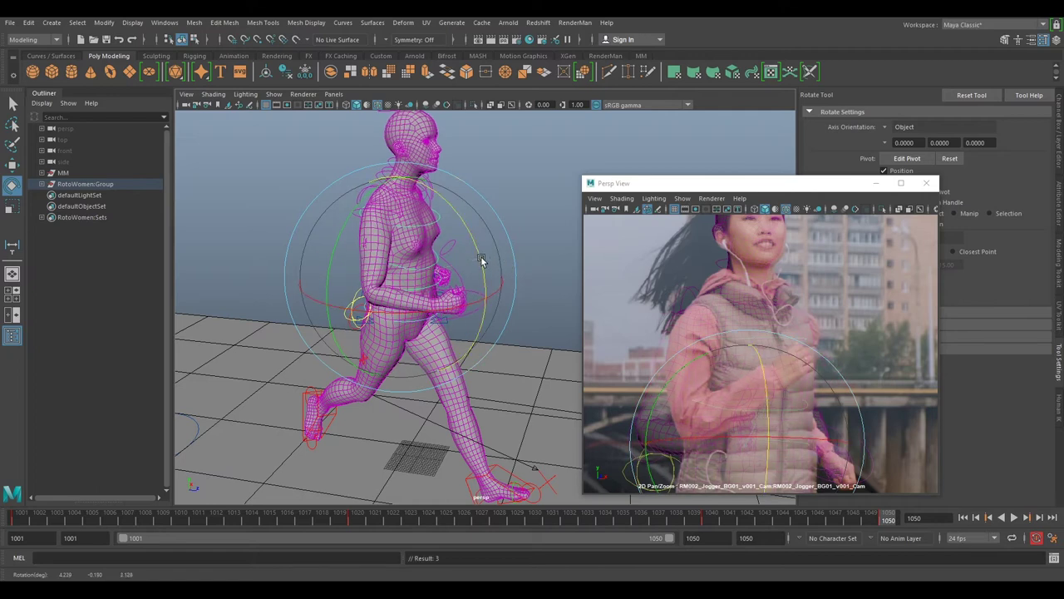
pyautogui.moveTo(443, 306); pyautogui.dragTo(447, 309)
# Select the hip control and rotate it to align the pelvis with the jogger in the camera view
pyautogui.keyDown('alt'); pyautogui.moveTo(545, 282); pyautogui.dragTo(563, 302); pyautogui.keyUp('alt')
pyautogui.click(563, 302)
pyautogui.click(456, 313)
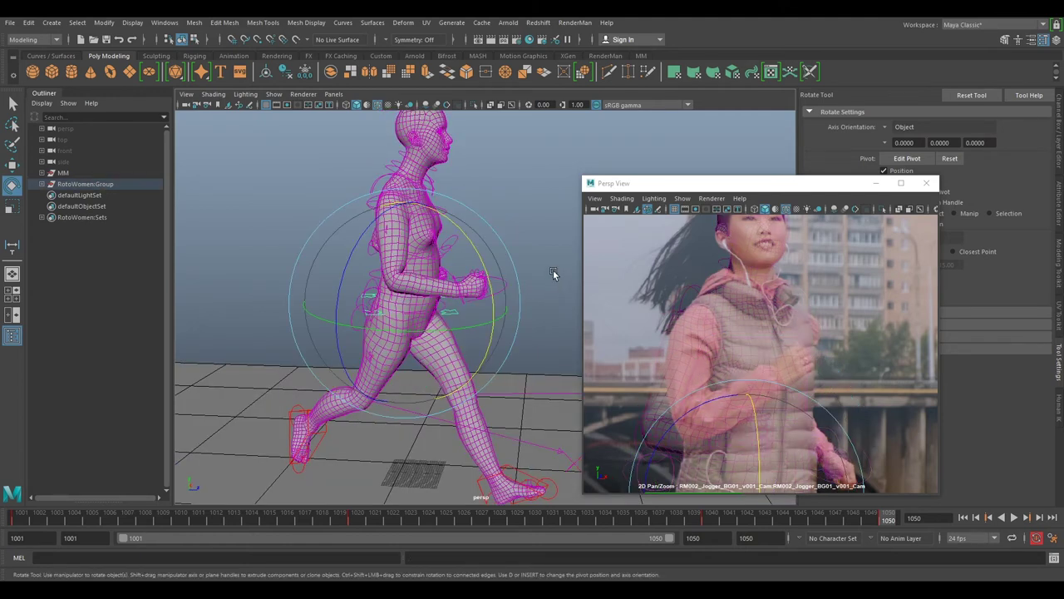
pyautogui.moveTo(687, 401); pyautogui.dragTo(765, 434)
# Select the head control and rotate the head to match the direction the jogger is facing
pyautogui.keyDown('alt'); pyautogui.moveTo(525, 234); pyautogui.dragTo(525, 304, button='middle'); pyautogui.keyUp('alt')
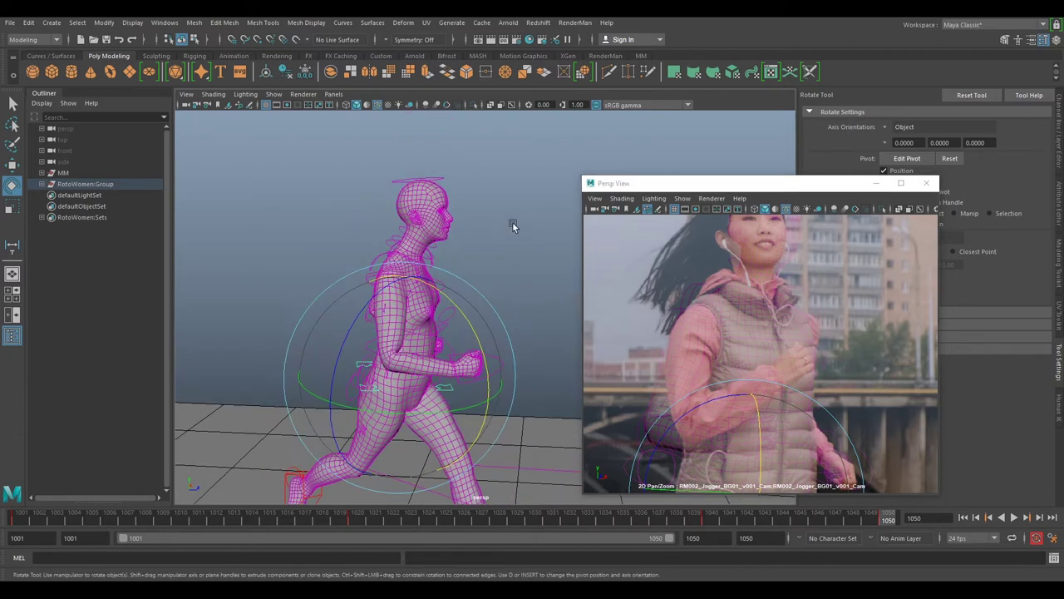
pyautogui.click(512, 222)
pyautogui.click(420, 243)
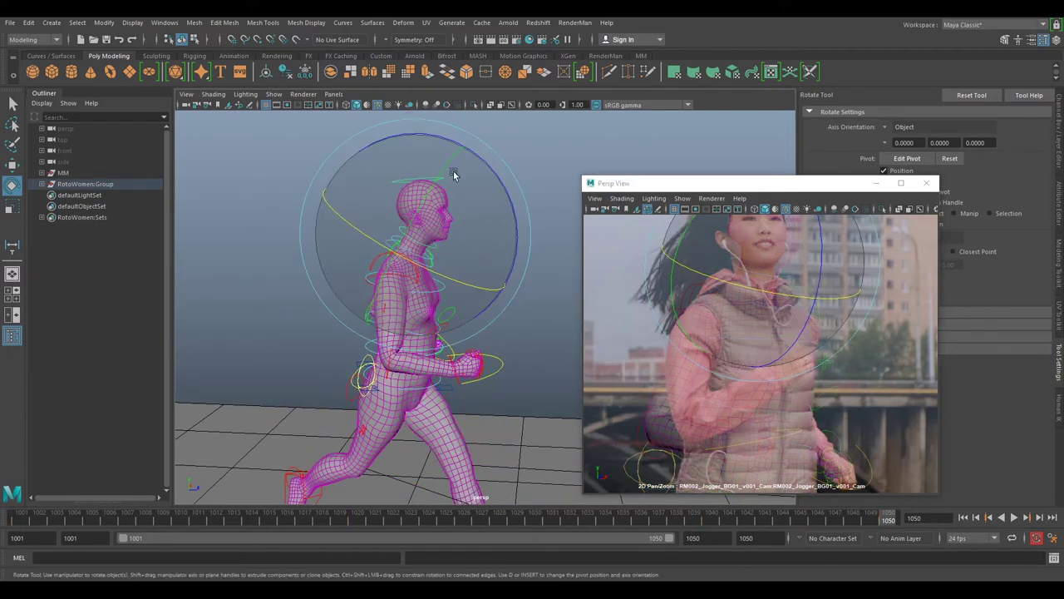
pyautogui.click(427, 178)
pyautogui.click(432, 193)
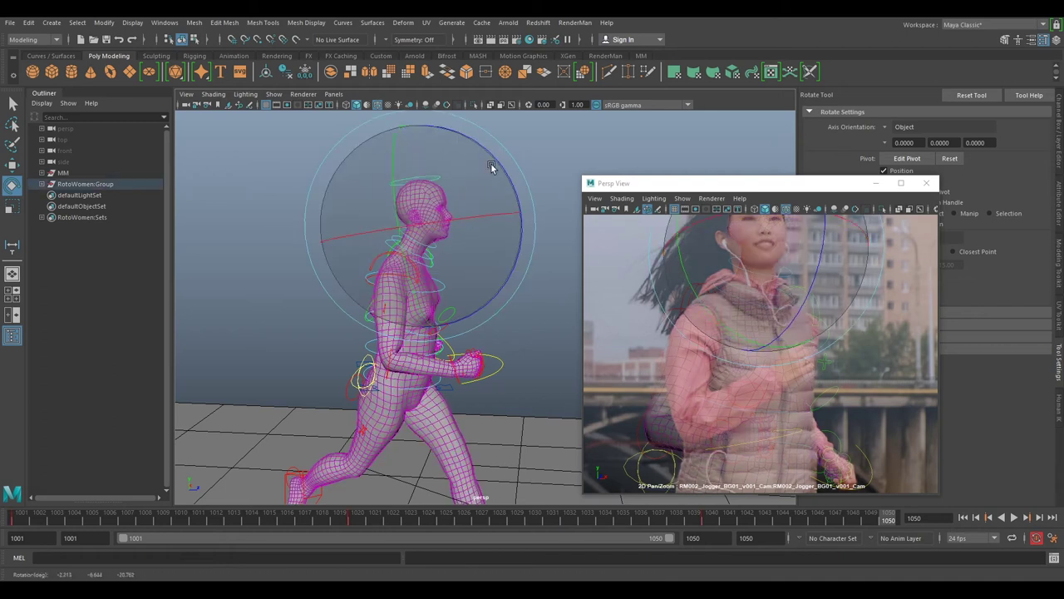
pyautogui.keyDown('alt'); pyautogui.moveTo(486, 170); pyautogui.dragTo(470, 273); pyautogui.keyUp('alt')
pyautogui.keyDown('alt'); pyautogui.moveTo(470, 273); pyautogui.dragTo(537, 323, button='middle'); pyautogui.keyUp('alt')
pyautogui.keyDown('alt'); pyautogui.moveTo(537, 324); pyautogui.dragTo(650, 305, button='right'); pyautogui.keyUp('alt')
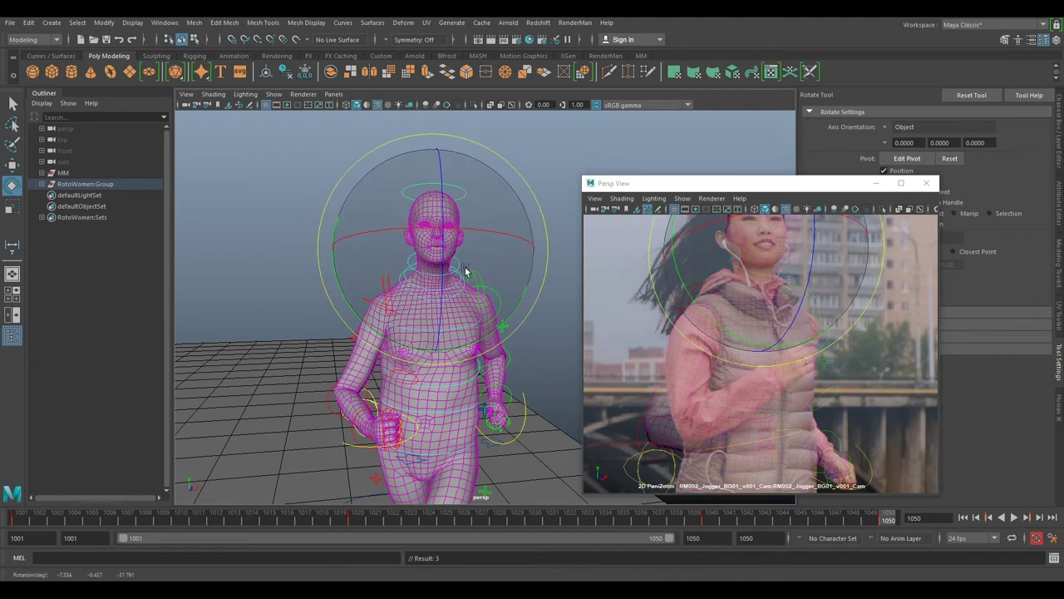
# Adjust the rotation of the upper and lower neck controls to line the neck and head up with the jogger's
pyautogui.click(517, 208)
pyautogui.click(456, 274)
pyautogui.moveTo(416, 207); pyautogui.dragTo(407, 202)
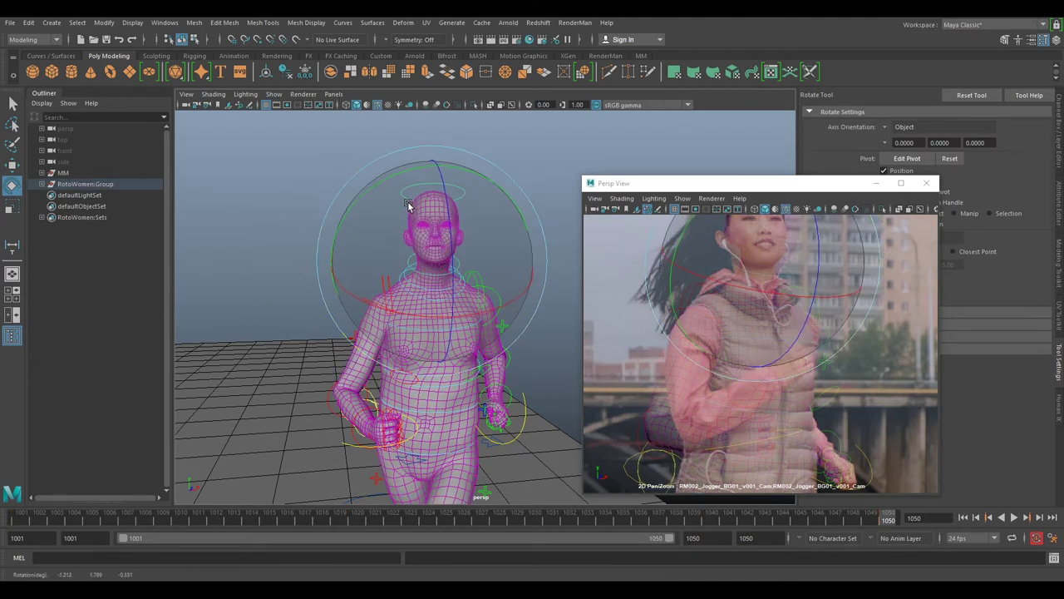
pyautogui.hotkey('ctrl', 'z')
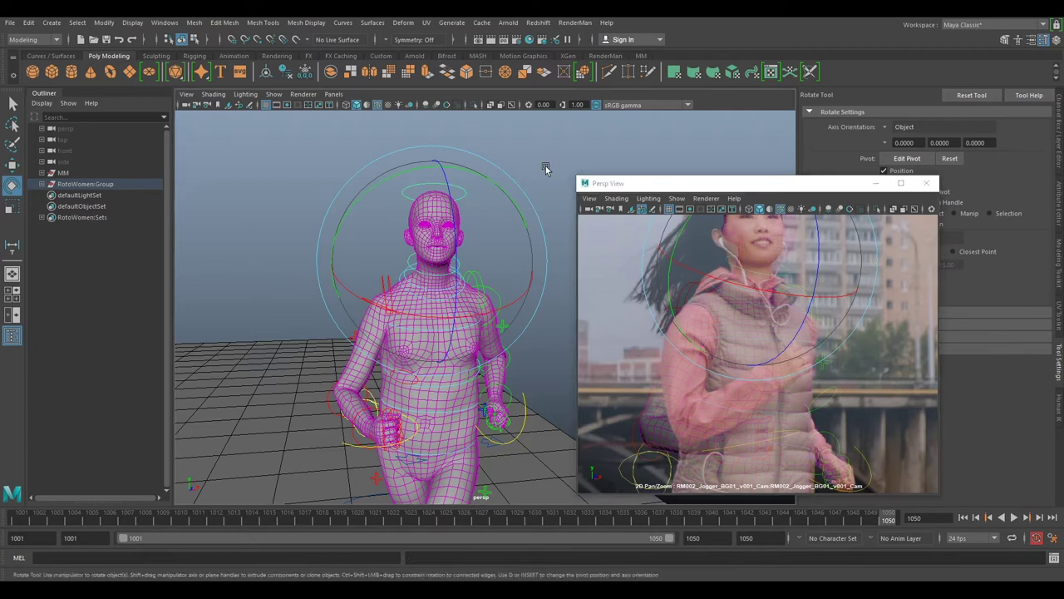
pyautogui.click(544, 166)
pyautogui.click(413, 256)
pyautogui.moveTo(412, 253); pyautogui.dragTo(378, 213)
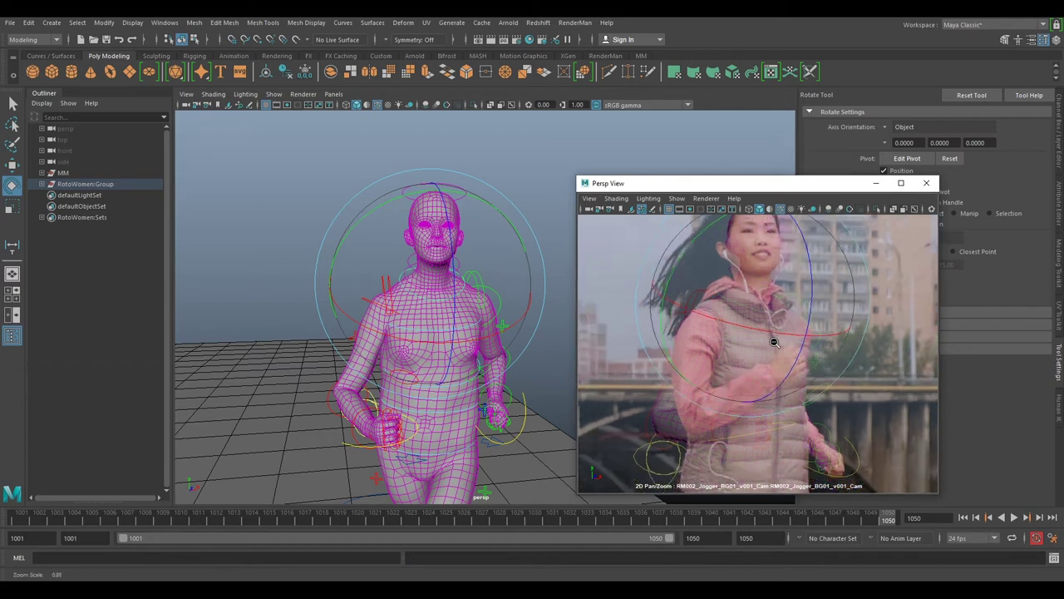
pyautogui.moveTo(774, 341); pyautogui.dragTo(775, 385, button='right')
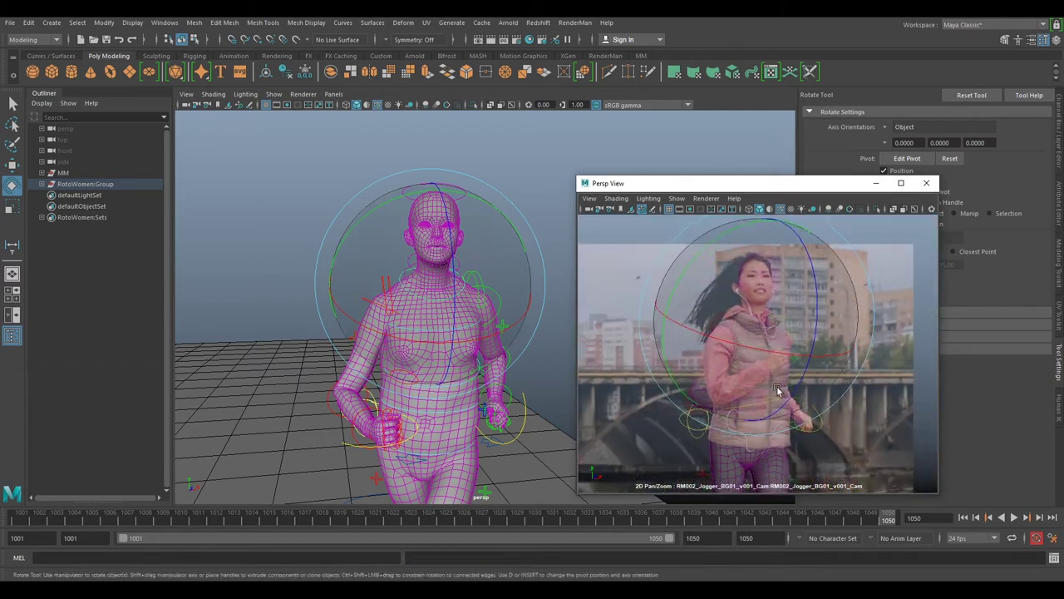
# Rotate the mid-torso spine control to match the jogger's torso, and key it at frame 1050
pyautogui.keyDown('alt'); pyautogui.moveTo(455, 284); pyautogui.dragTo(512, 324); pyautogui.keyUp('alt')
pyautogui.click(512, 323)
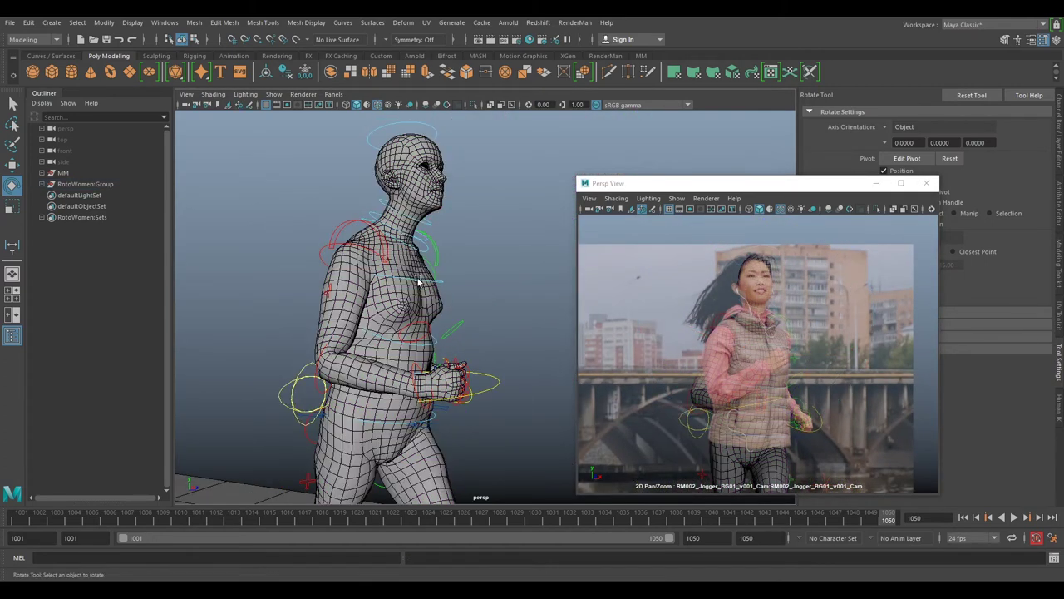
pyautogui.click(421, 341)
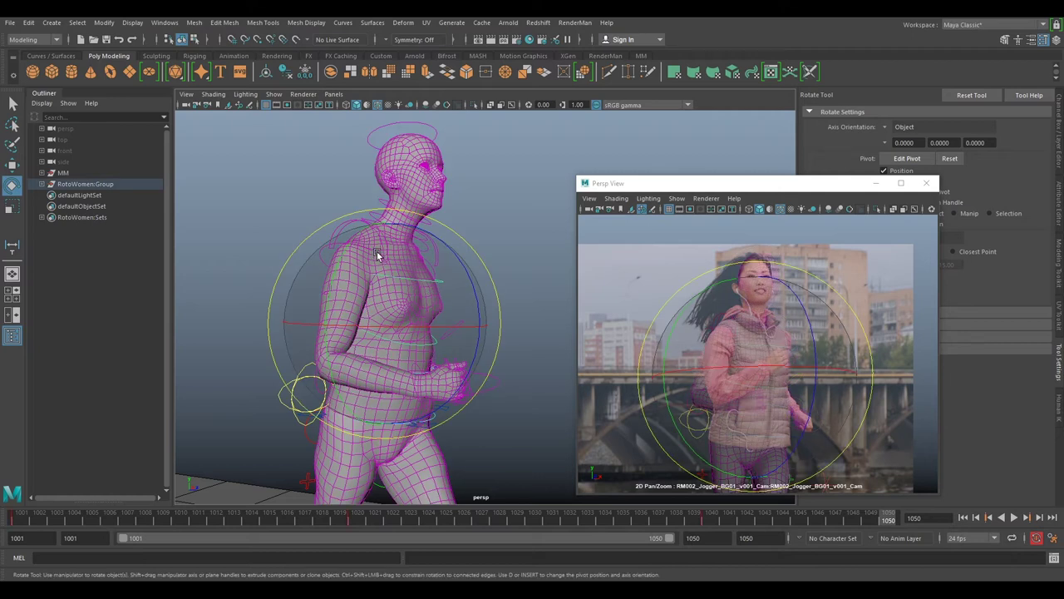
pyautogui.moveTo(371, 261); pyautogui.dragTo(384, 319)
pyautogui.press('s')
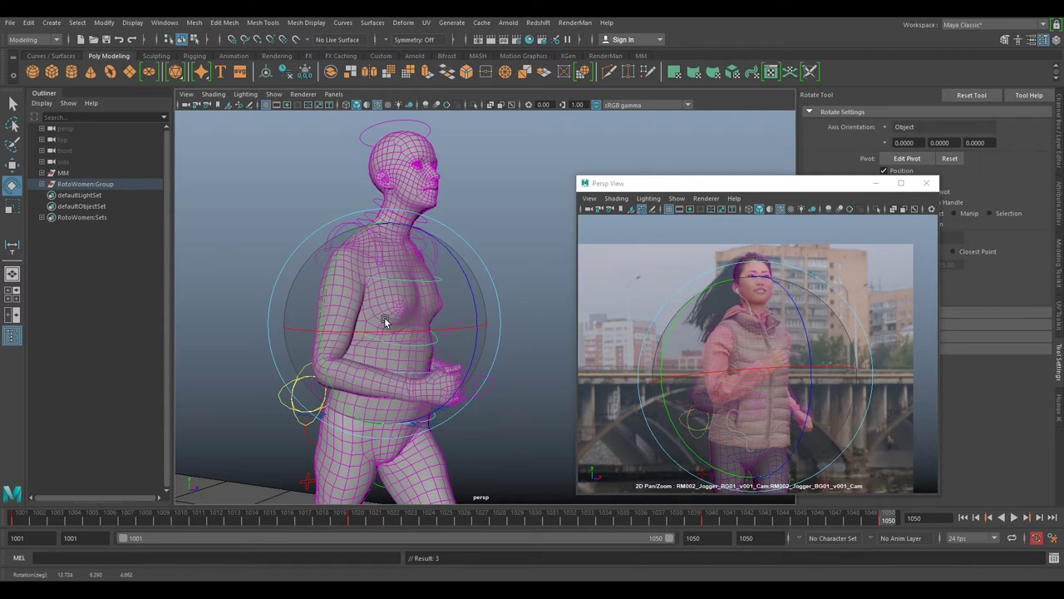
pyautogui.click(528, 317)
pyautogui.keyDown('alt'); pyautogui.moveTo(512, 362); pyautogui.dragTo(512, 238, button='middle'); pyautogui.keyUp('alt')
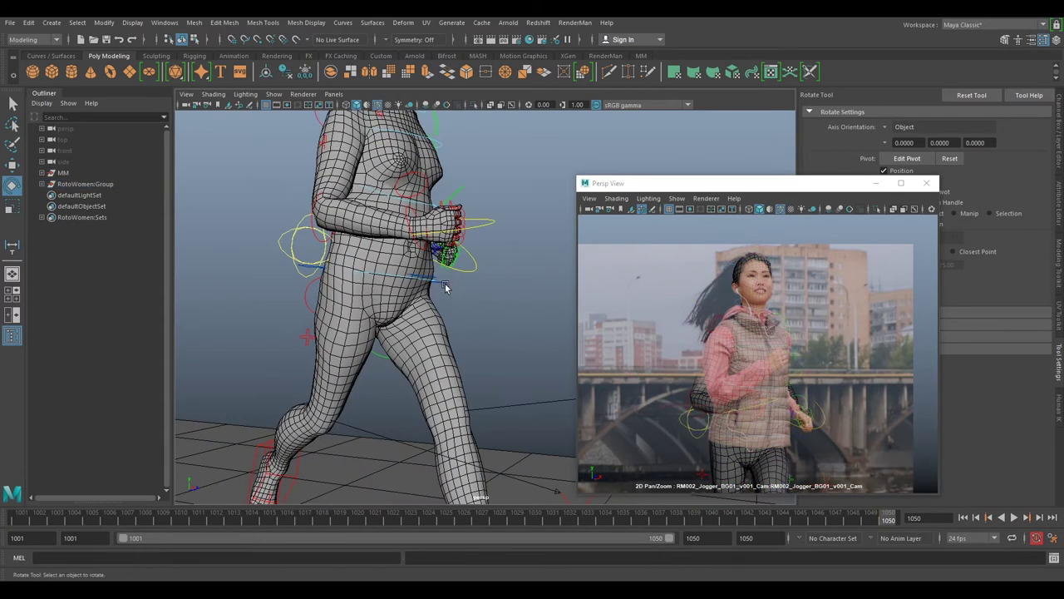
# Adjust the hip control's height to fit the body to the jogger and key it at frame 1050
pyautogui.click(444, 284)
pyautogui.press('w')
pyautogui.moveTo(385, 239); pyautogui.dragTo(386, 240)
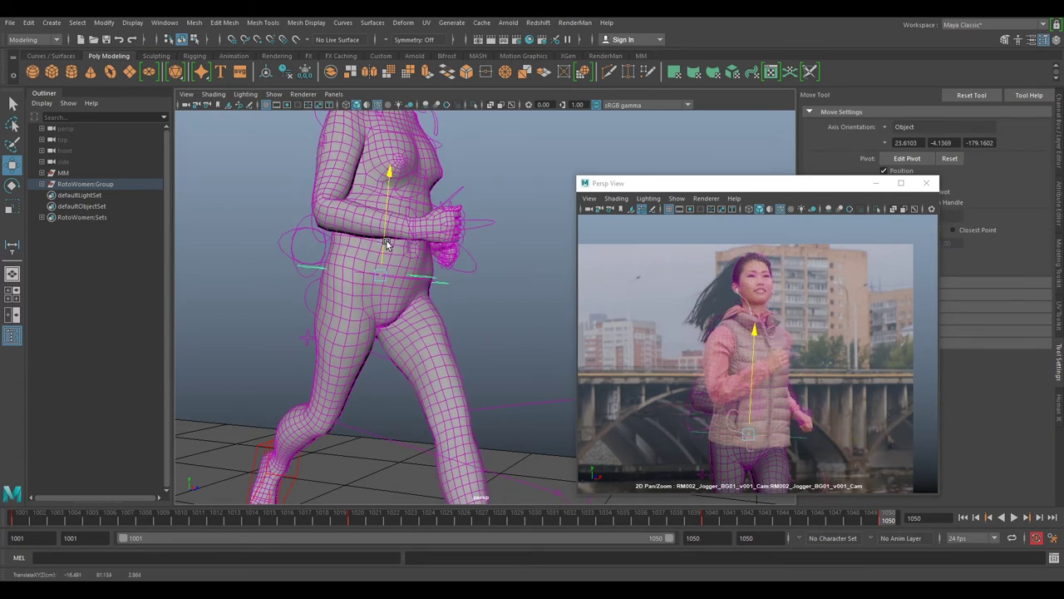
pyautogui.press('s')
# Rotate the head control at frame 1050 to match the direction and tilt of the jogger's head
pyautogui.moveTo(772, 311); pyautogui.dragTo(796, 266, button='right')
pyautogui.moveTo(796, 266); pyautogui.dragTo(796, 307, button='middle')
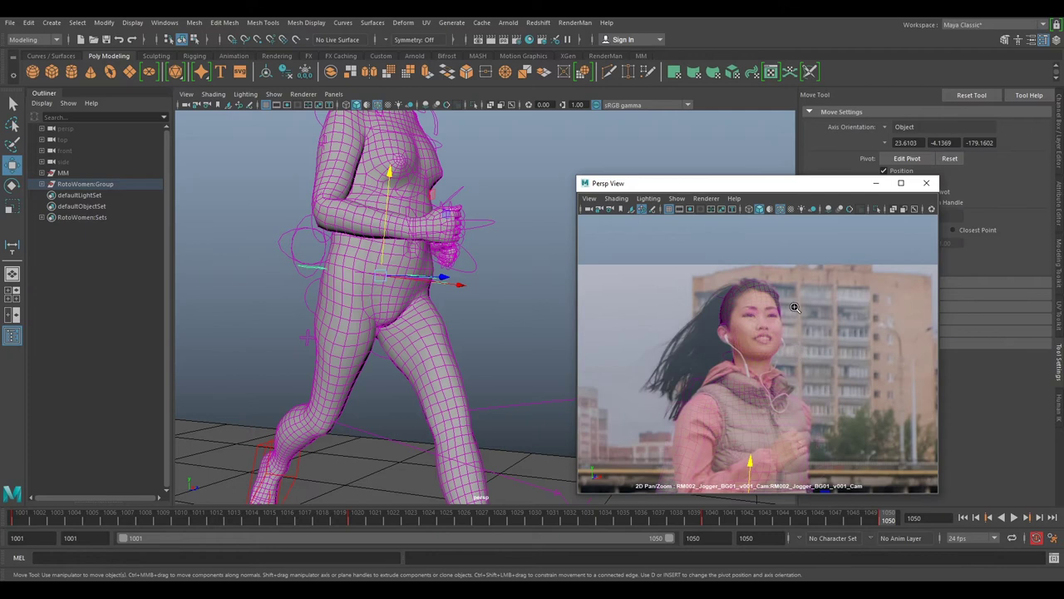
pyautogui.scroll(2, 795, 308)
pyautogui.click(772, 277)
pyautogui.press('e')
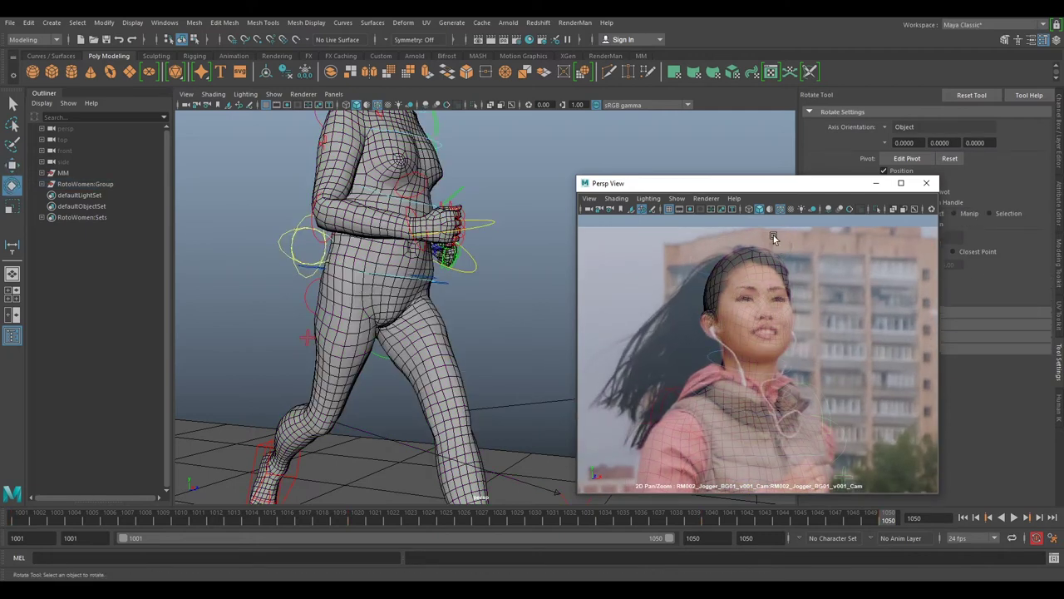
pyautogui.click(776, 235)
pyautogui.moveTo(770, 246); pyautogui.dragTo(751, 278)
pyautogui.moveTo(759, 391); pyautogui.dragTo(741, 345)
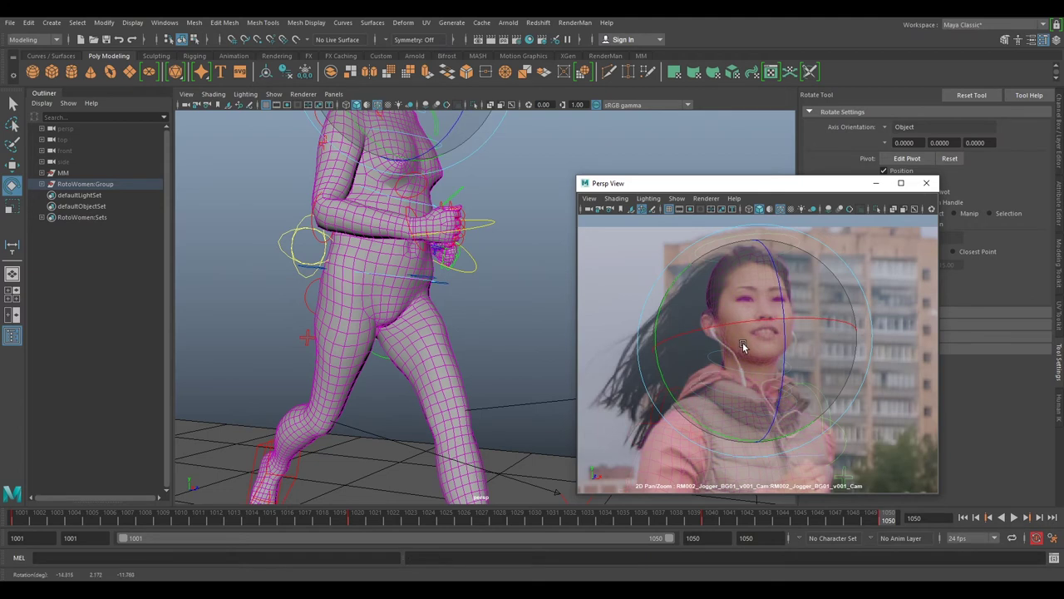
pyautogui.moveTo(766, 391); pyautogui.dragTo(723, 391)
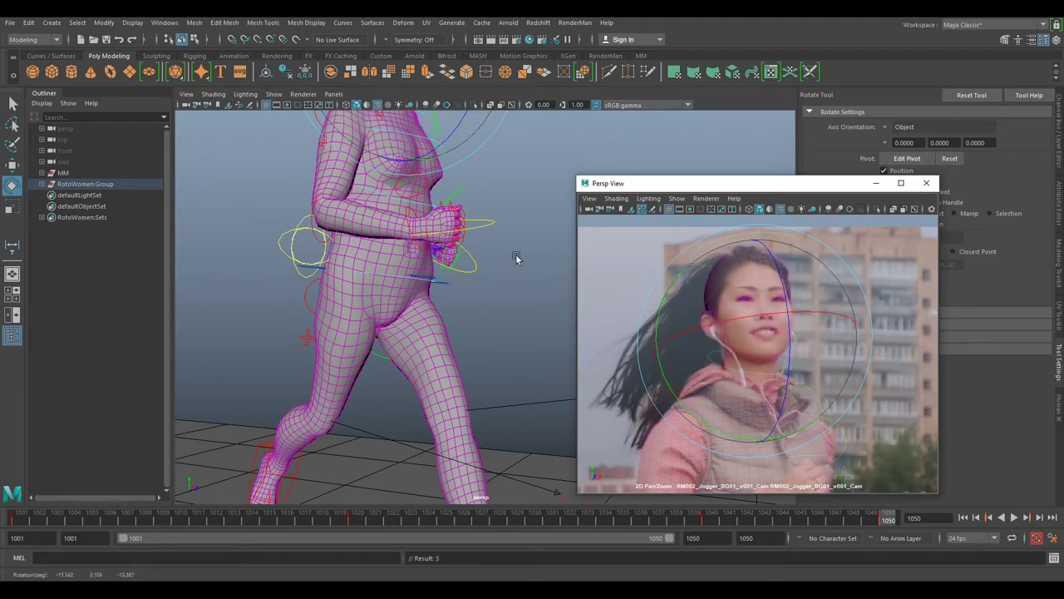
# Move the hip control slightly backward along its depth axis to correct the body's depth
pyautogui.click(489, 300)
pyautogui.click(443, 281)
pyautogui.press('\\')
pyautogui.moveTo(507, 307); pyautogui.dragTo(476, 308, button='right')
pyautogui.press('\\')
pyautogui.press('\\')
pyautogui.press('\\')
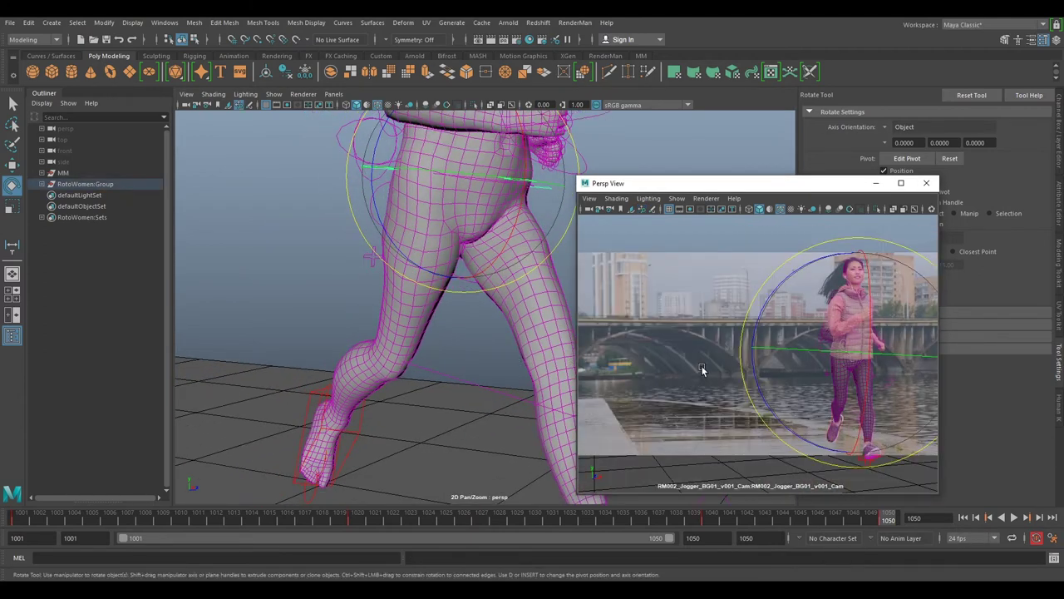
pyautogui.press('\\')
pyautogui.press('\\')
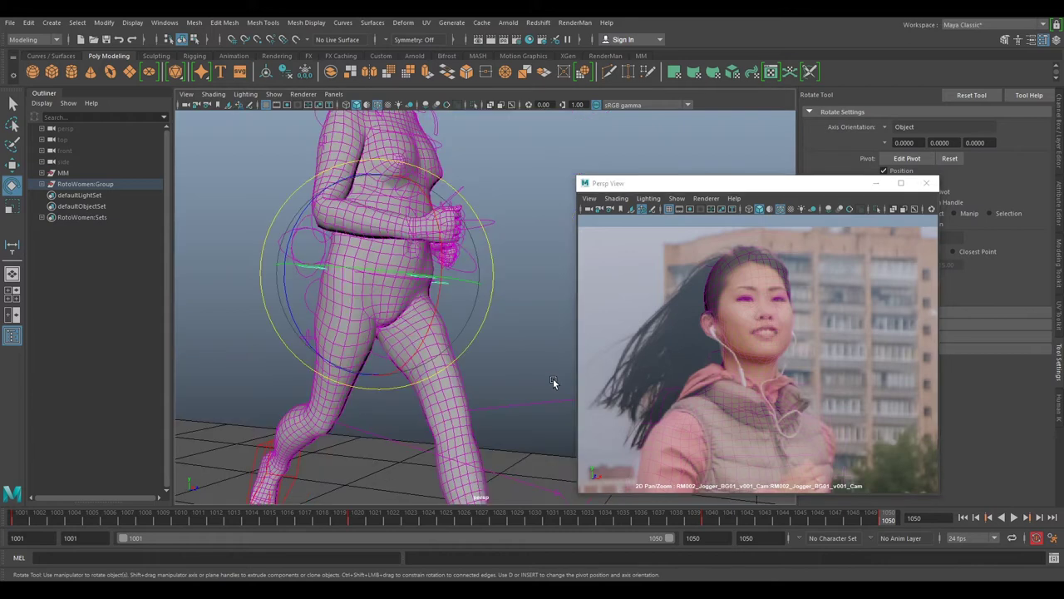
pyautogui.keyDown('alt'); pyautogui.moveTo(554, 382); pyautogui.dragTo(444, 330, button='right'); pyautogui.keyUp('alt')
pyautogui.keyDown('alt'); pyautogui.moveTo(444, 330); pyautogui.dragTo(596, 362); pyautogui.keyUp('alt')
pyautogui.moveTo(707, 274); pyautogui.dragTo(633, 273, button='right')
pyautogui.moveTo(774, 356); pyautogui.dragTo(775, 344, button='right')
pyautogui.moveTo(775, 345); pyautogui.dragTo(774, 251, button='middle')
pyautogui.moveTo(752, 363); pyautogui.dragTo(779, 362, button='right')
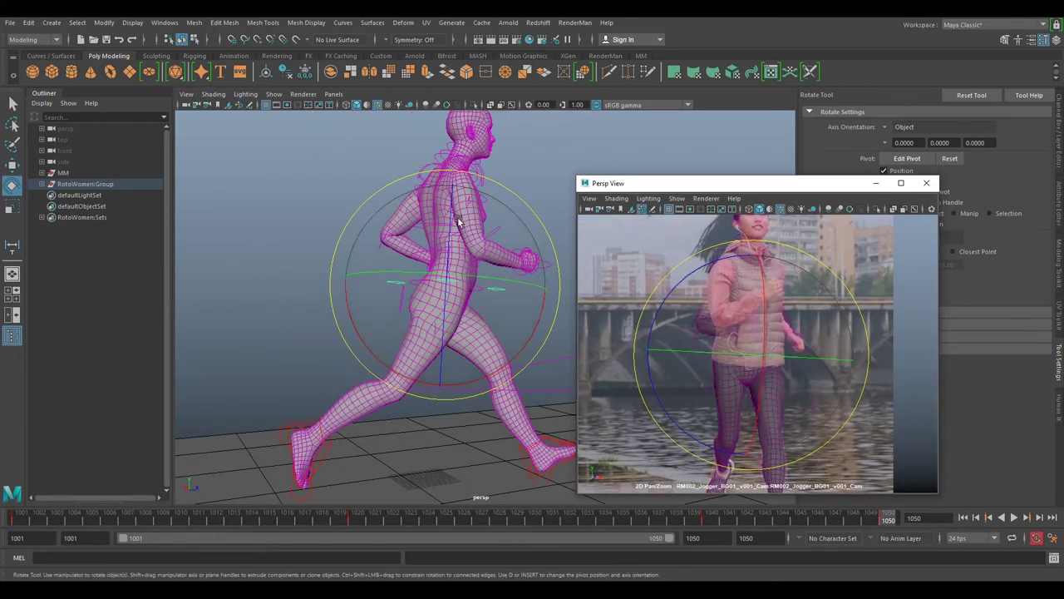
pyautogui.press('w')
pyautogui.moveTo(513, 292); pyautogui.dragTo(511, 291)
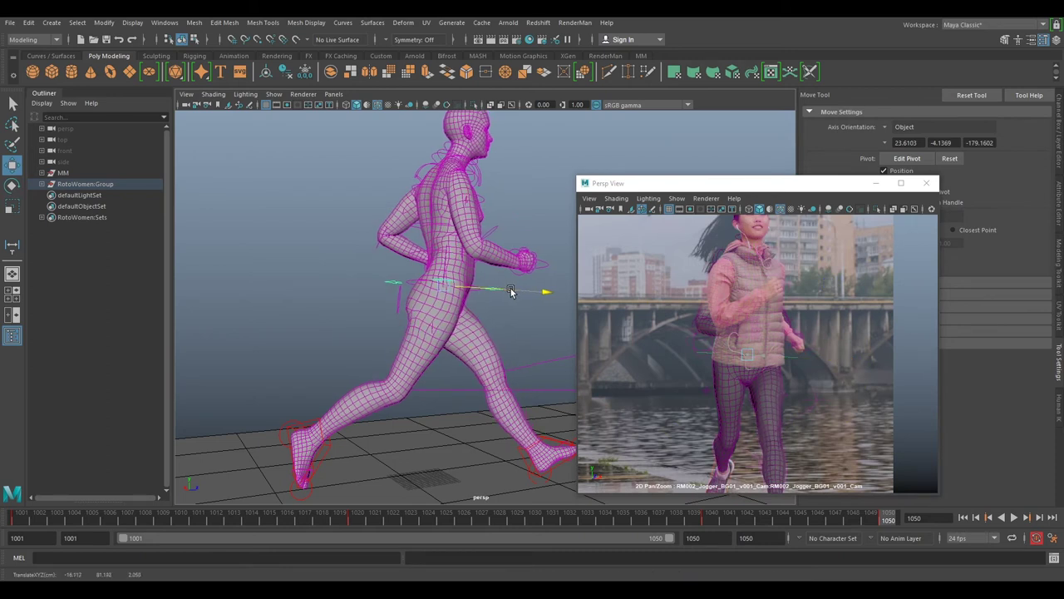
# Fine-tune the hip control's position in the camera view so the torso and legs fit the jogger's outline
pyautogui.moveTo(753, 306); pyautogui.dragTo(794, 307, button='right')
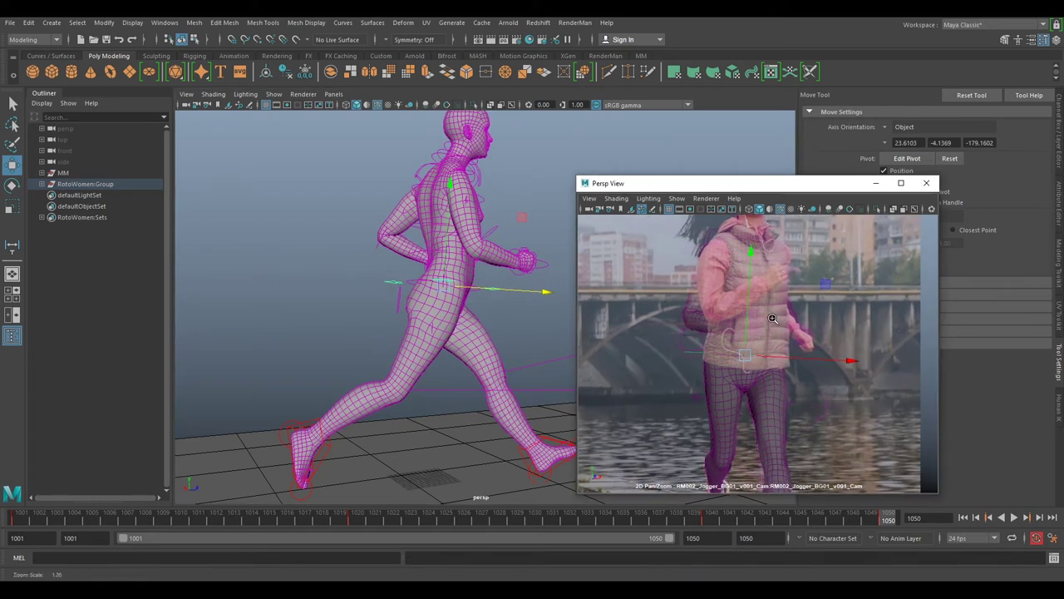
pyautogui.moveTo(802, 306); pyautogui.dragTo(805, 373, button='middle')
pyautogui.moveTo(750, 348); pyautogui.dragTo(768, 347, button='right')
pyautogui.moveTo(748, 425); pyautogui.dragTo(749, 426)
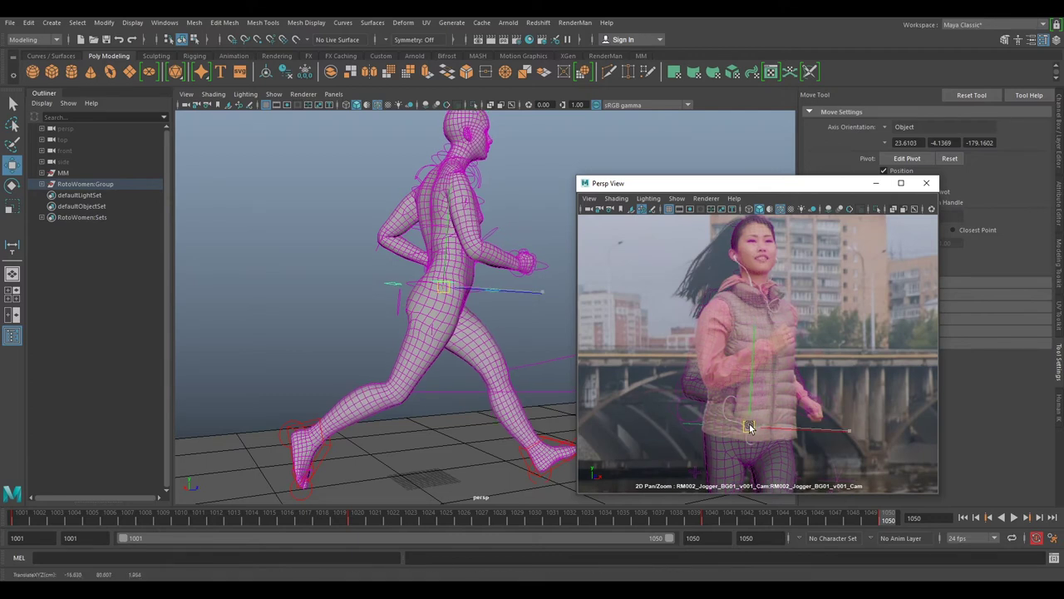
pyautogui.moveTo(749, 426); pyautogui.dragTo(749, 426)
# Refine the head control's rotation so the head mesh follows the jogger's face and hairline
pyautogui.moveTo(767, 297); pyautogui.dragTo(783, 278, button='right')
pyautogui.moveTo(784, 278); pyautogui.dragTo(804, 371, button='middle')
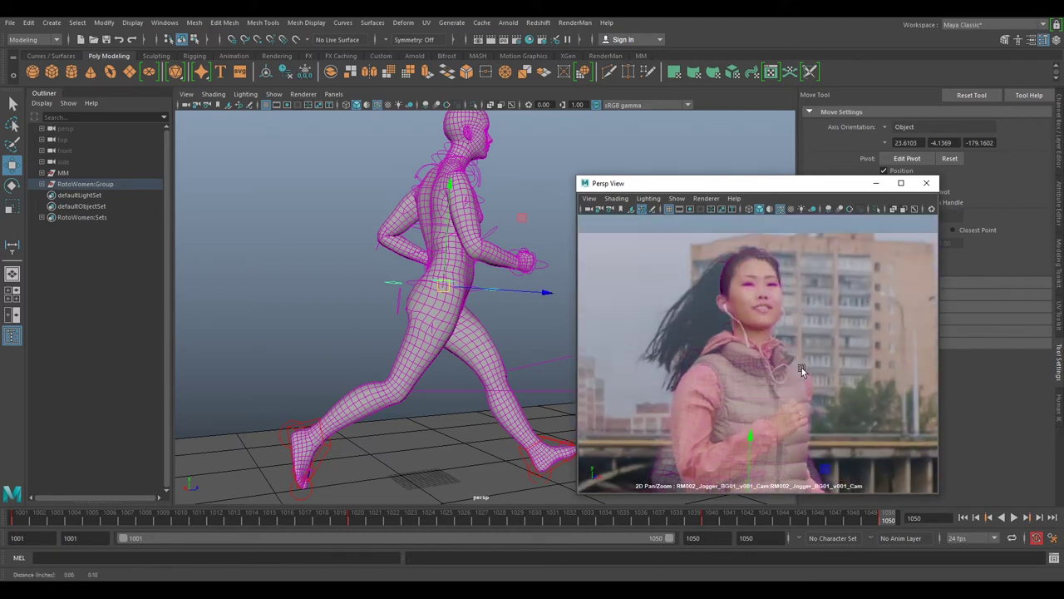
pyautogui.moveTo(804, 370); pyautogui.dragTo(841, 356, button='right')
pyautogui.moveTo(832, 310); pyautogui.dragTo(810, 401, button='middle')
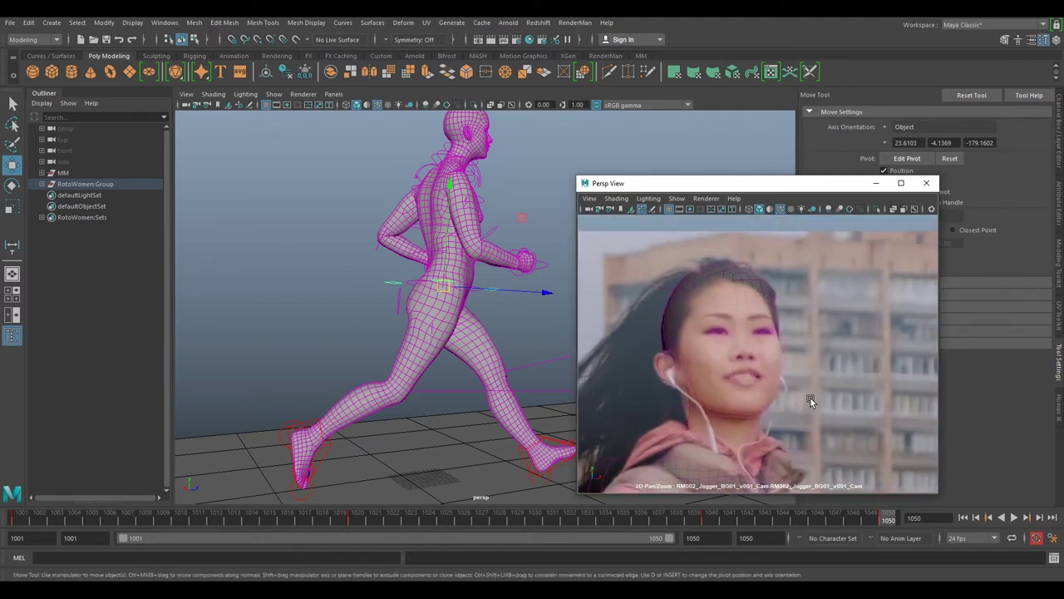
pyautogui.click(745, 265)
pyautogui.press('e')
pyautogui.moveTo(722, 366)
pyautogui.mouseDown()
pyautogui.moveTo(714, 361)
pyautogui.moveTo(725, 377)
pyautogui.mouseUp()
pyautogui.moveTo(754, 424); pyautogui.dragTo(704, 431)
# Rotate the spine control to match the jogger's torso and readjust the head rotation to fit
pyautogui.press('w')
pyautogui.moveTo(863, 404); pyautogui.dragTo(774, 377, button='right')
pyautogui.moveTo(759, 468); pyautogui.dragTo(789, 381, button='right')
pyautogui.moveTo(786, 381); pyautogui.dragTo(782, 277, button='middle')
pyautogui.press('e')
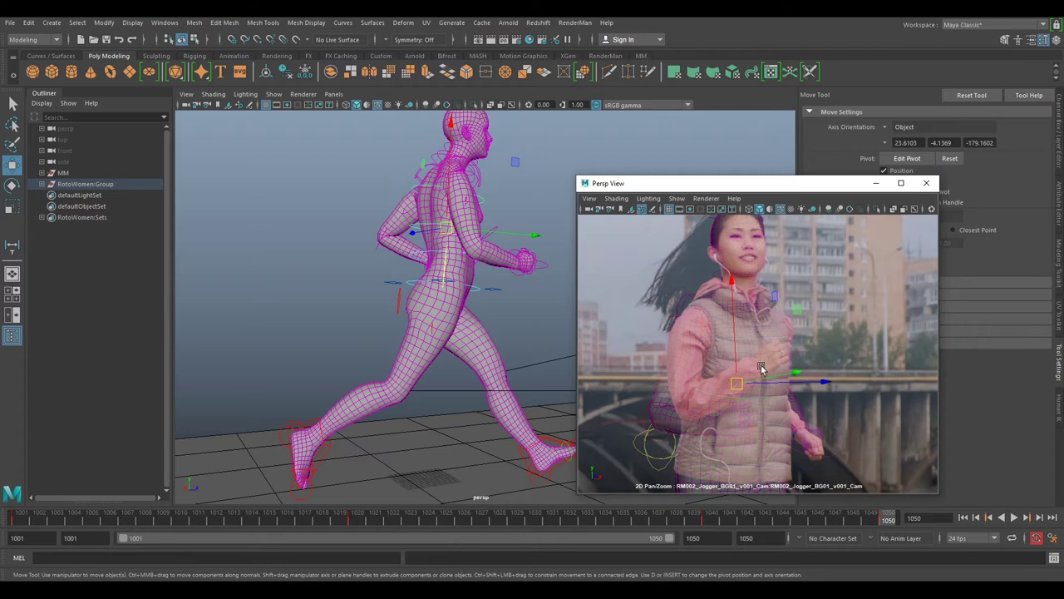
pyautogui.moveTo(791, 344); pyautogui.dragTo(788, 339)
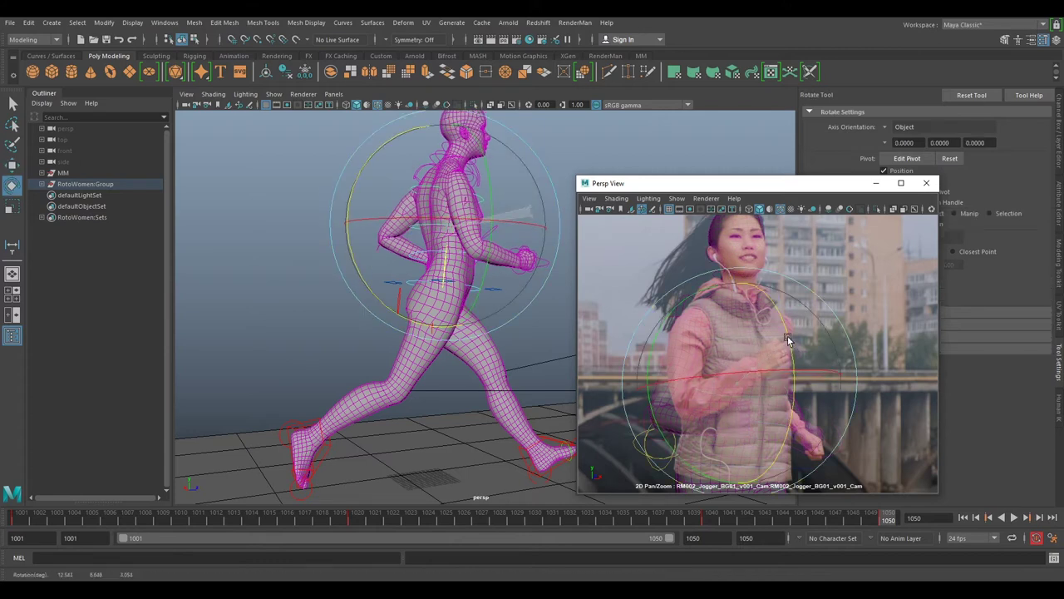
pyautogui.moveTo(788, 339); pyautogui.dragTo(813, 332, button='right')
pyautogui.moveTo(746, 258); pyautogui.dragTo(731, 426)
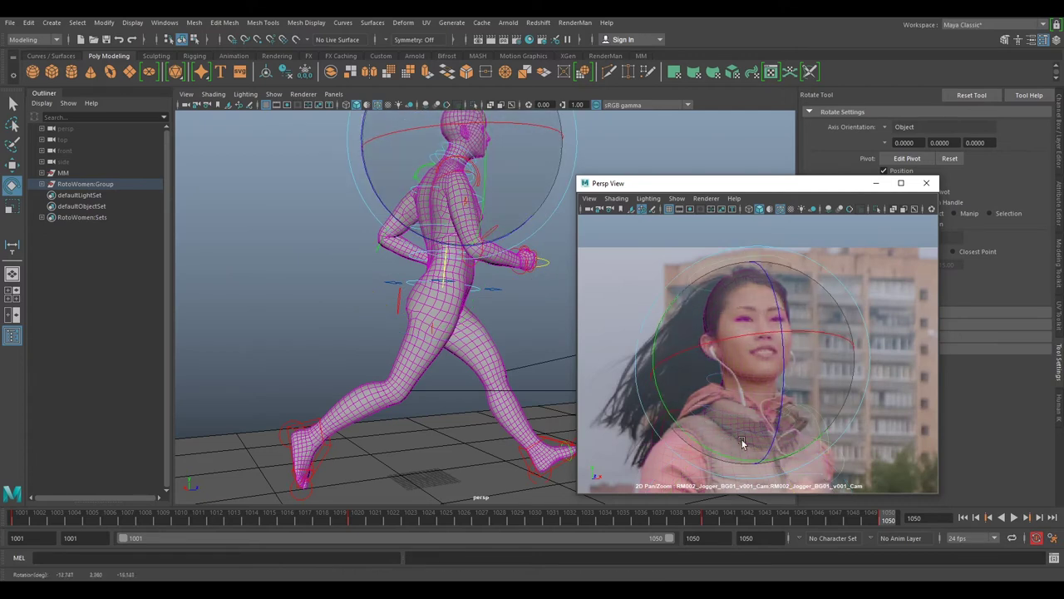
# Reposition the front foot control so the landing foot lines up with the jogger's shoe
pyautogui.moveTo(742, 441); pyautogui.dragTo(768, 423, button='right')
pyautogui.moveTo(767, 423); pyautogui.dragTo(799, 335, button='middle')
pyautogui.moveTo(840, 413); pyautogui.dragTo(824, 268, button='middle')
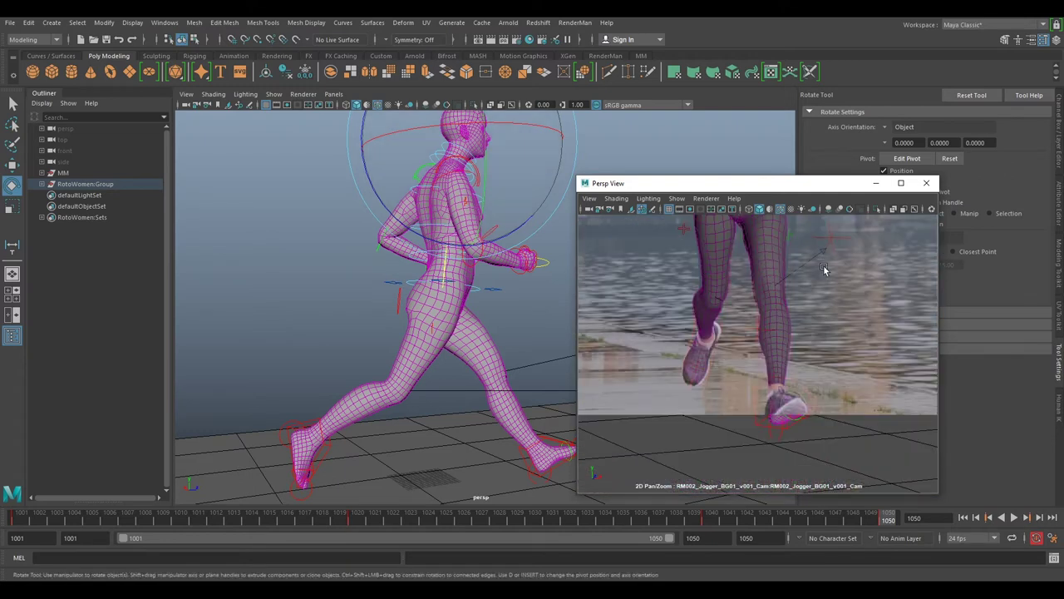
pyautogui.keyDown('alt'); pyautogui.moveTo(488, 361); pyautogui.dragTo(443, 250, button='middle'); pyautogui.keyUp('alt')
pyautogui.click(499, 327)
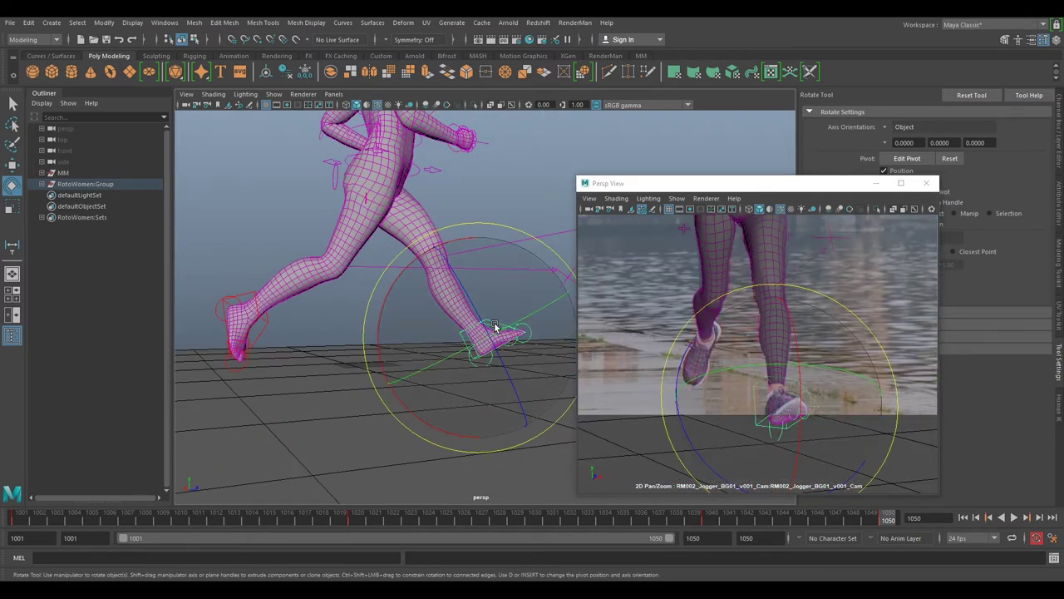
pyautogui.press('w')
pyautogui.moveTo(470, 312); pyautogui.dragTo(474, 345)
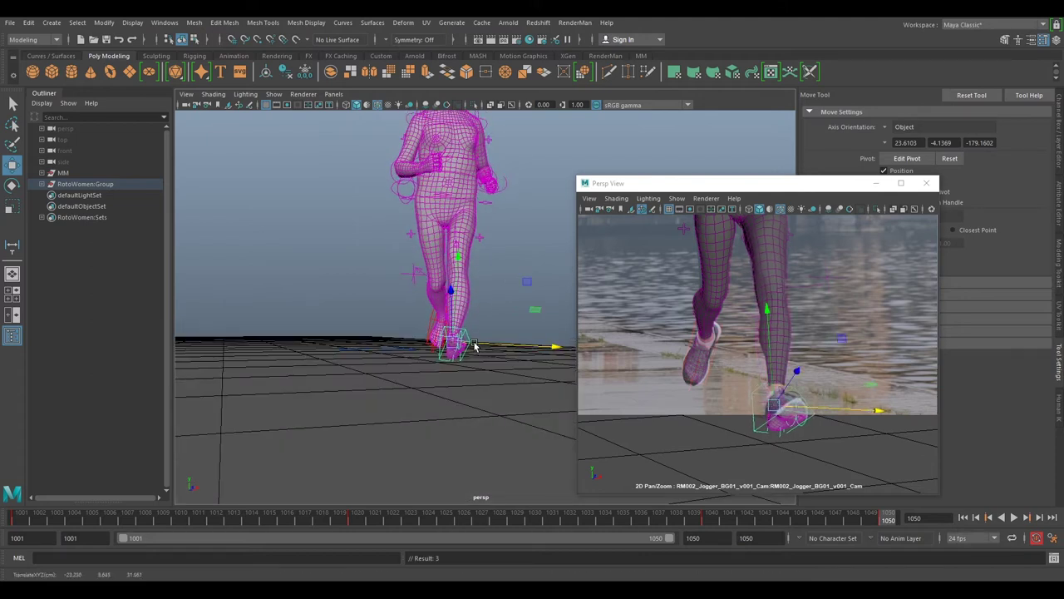
pyautogui.click(786, 413)
pyautogui.press('e')
pyautogui.keyDown('alt'); pyautogui.moveTo(549, 333); pyautogui.dragTo(464, 262); pyautogui.keyUp('alt')
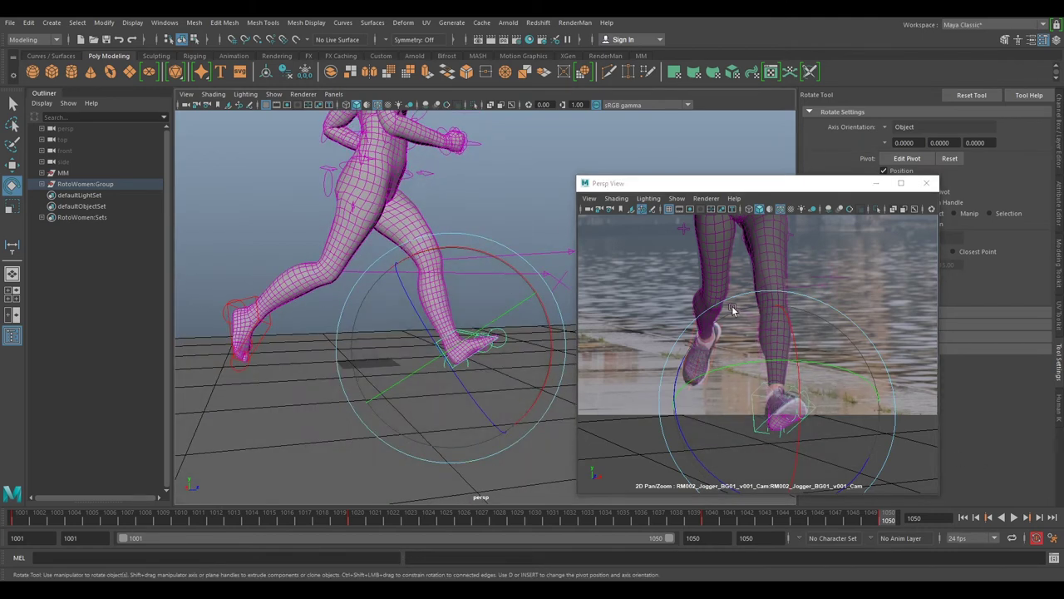
# Examine the rear foot's alignment with the footage and the full running pose from the side
pyautogui.keyDown('alt'); pyautogui.moveTo(360, 235); pyautogui.dragTo(361, 239); pyautogui.keyUp('alt')
pyautogui.keyDown('alt'); pyautogui.moveTo(361, 239); pyautogui.dragTo(421, 215, button='middle'); pyautogui.keyUp('alt')
pyautogui.click(341, 274)
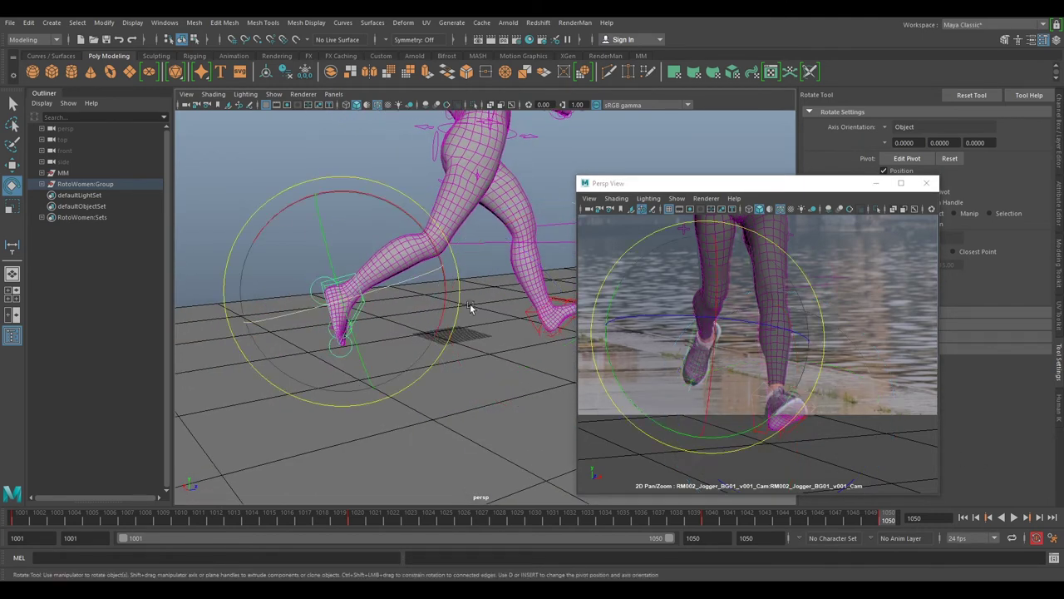
pyautogui.moveTo(835, 359); pyautogui.dragTo(780, 299, button='right')
pyautogui.moveTo(780, 299); pyautogui.dragTo(803, 363, button='middle')
pyautogui.moveTo(803, 362); pyautogui.dragTo(832, 339, button='right')
pyautogui.moveTo(832, 339); pyautogui.dragTo(830, 368, button='middle')
pyautogui.scroll(-5, 436, 173)
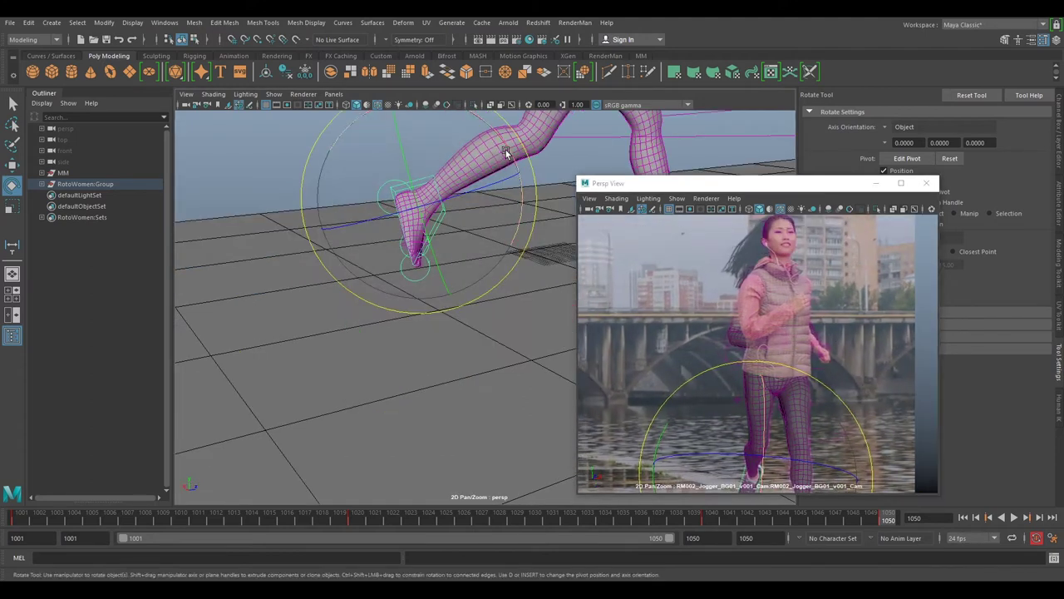
pyautogui.keyDown('alt'); pyautogui.moveTo(492, 201); pyautogui.dragTo(442, 266, button='middle'); pyautogui.keyUp('alt')
pyautogui.scroll(3, 442, 266)
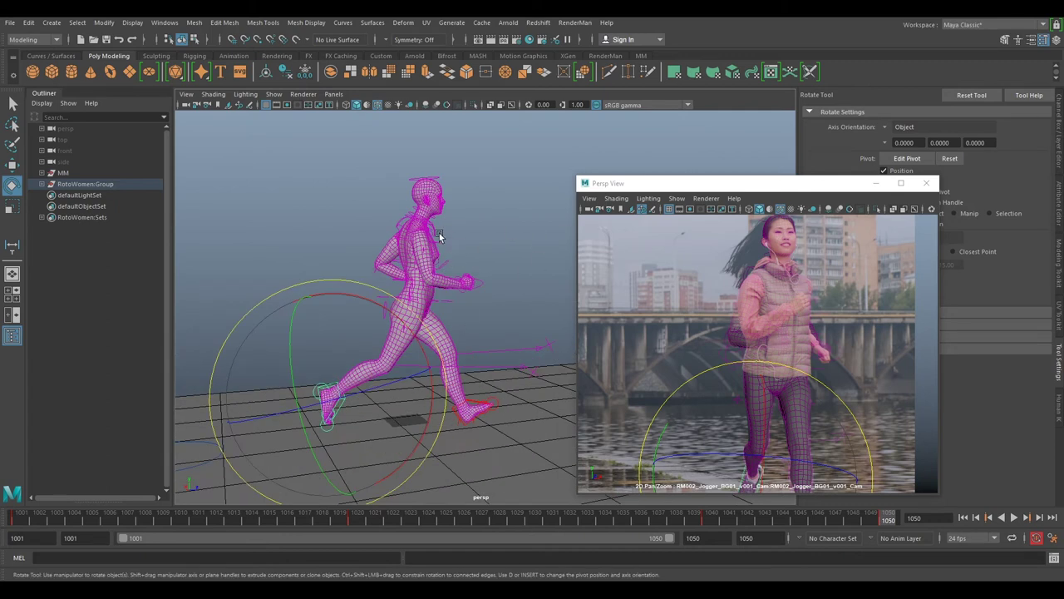
# Rotate the right clavicle control to line the shoulder up with the jogger's shoulder
pyautogui.scroll(4, 441, 234)
pyautogui.keyDown('alt'); pyautogui.moveTo(384, 200); pyautogui.dragTo(476, 196); pyautogui.keyUp('alt')
pyautogui.keyDown('alt'); pyautogui.moveTo(476, 195); pyautogui.dragTo(491, 264, button='middle'); pyautogui.keyUp('alt')
pyautogui.click(491, 265)
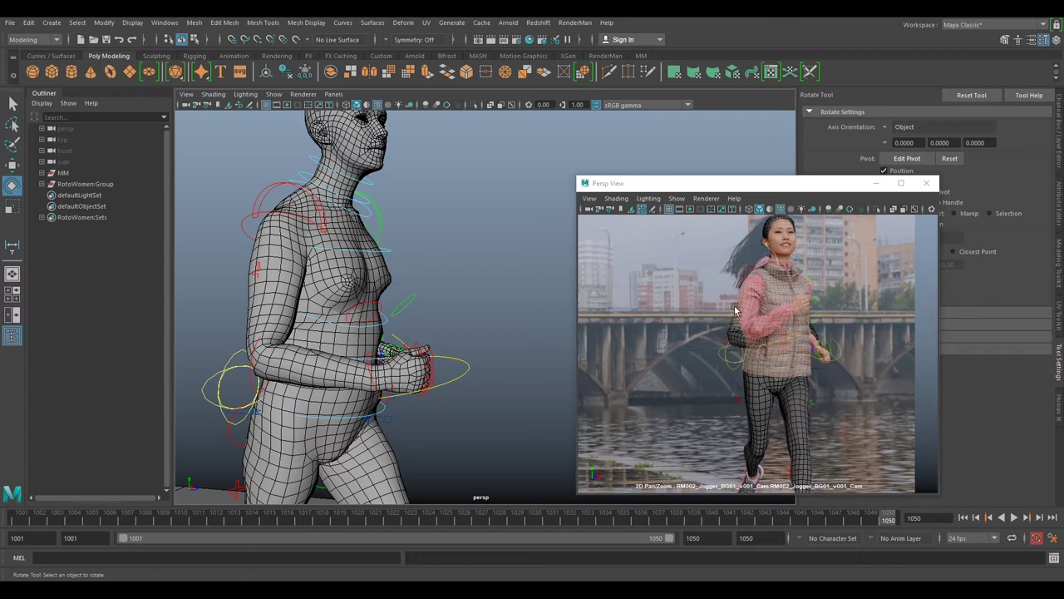
pyautogui.scroll(5, 735, 310)
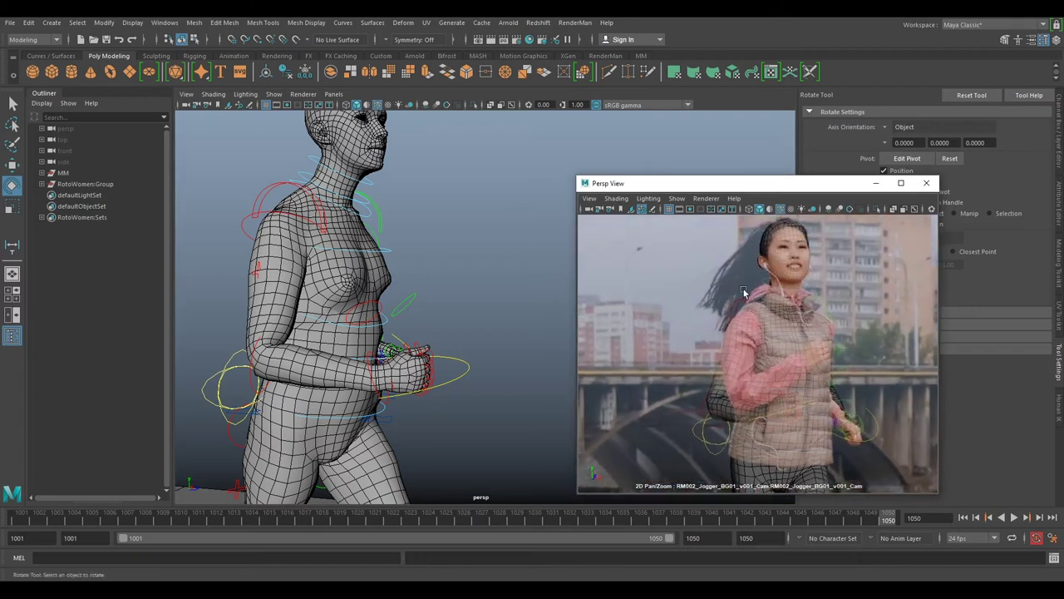
pyautogui.click(729, 290)
pyautogui.moveTo(719, 264)
pyautogui.mouseDown()
pyautogui.moveTo(721, 254)
pyautogui.moveTo(721, 265)
pyautogui.mouseUp()
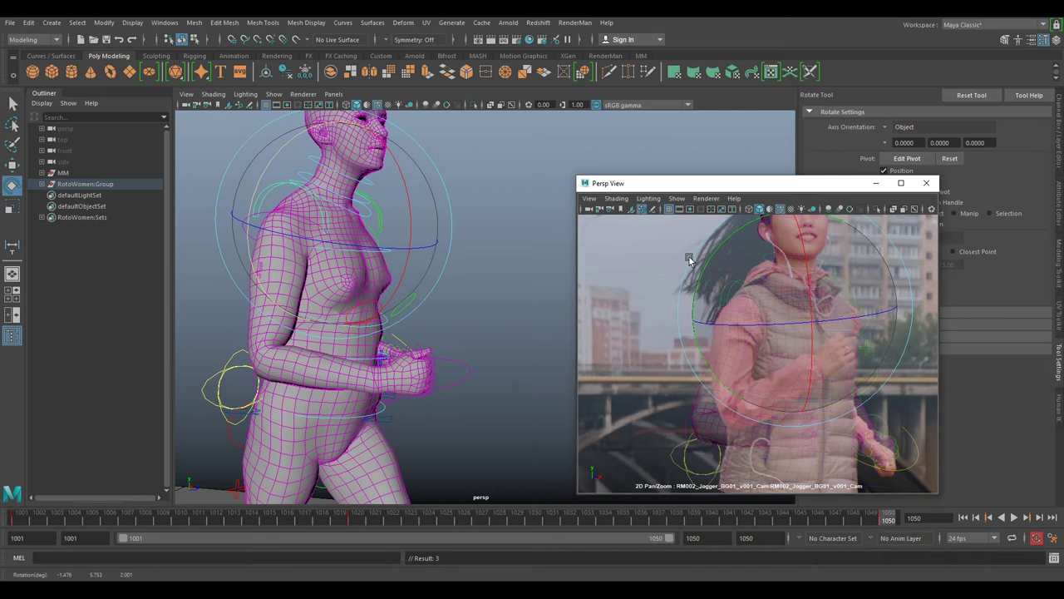
# Rotate the right upper arm control to swing the arm forward along the jogger's sleeve
pyautogui.click(434, 241)
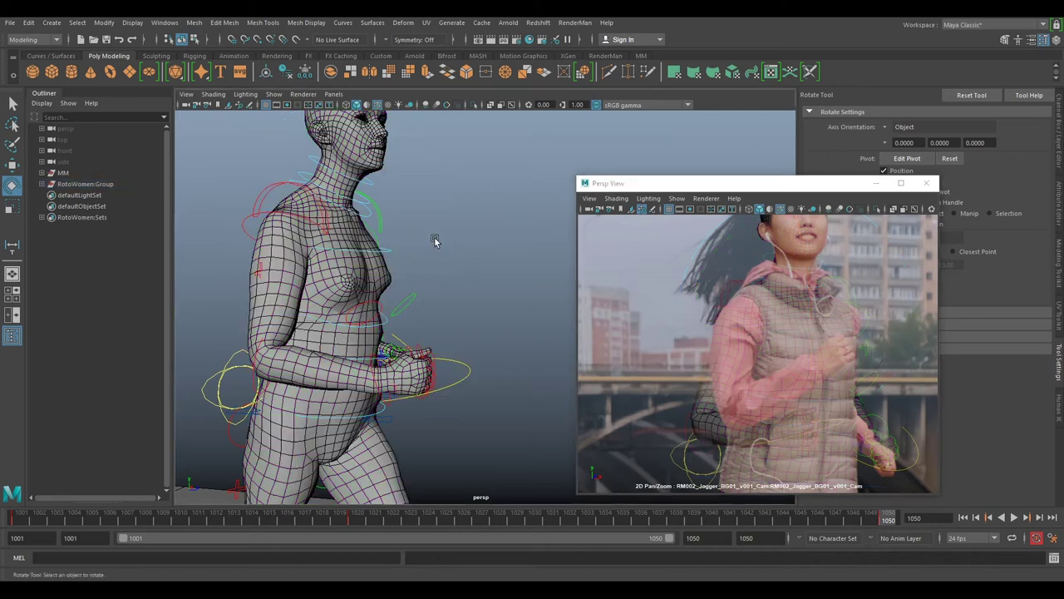
pyautogui.click(284, 212)
pyautogui.moveTo(735, 358); pyautogui.dragTo(772, 321)
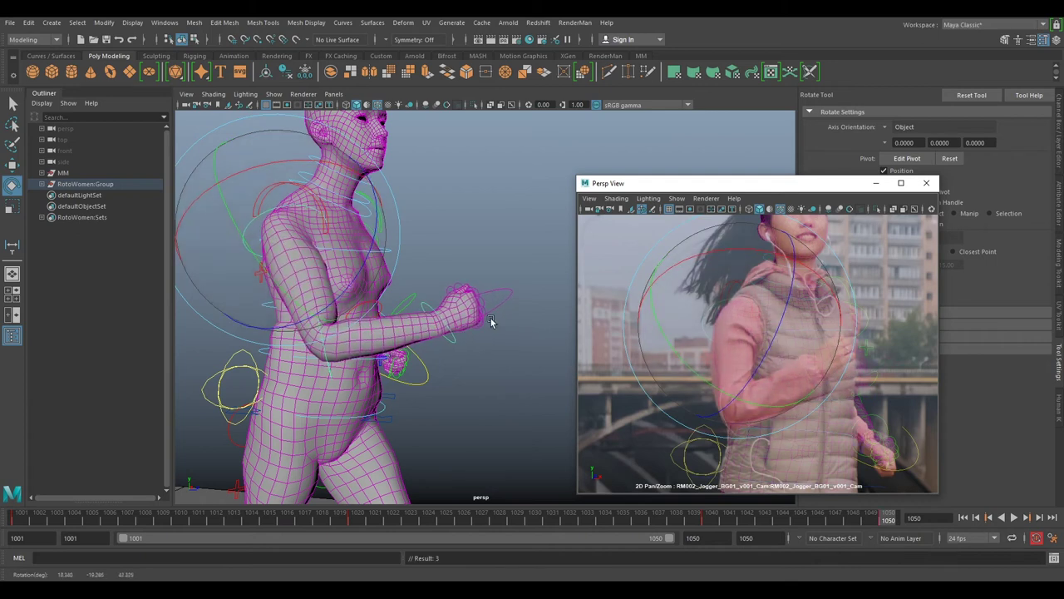
# Rotate the right elbow control to raise the forearm toward the jogger's forearm and fist
pyautogui.click(474, 368)
pyautogui.click(329, 363)
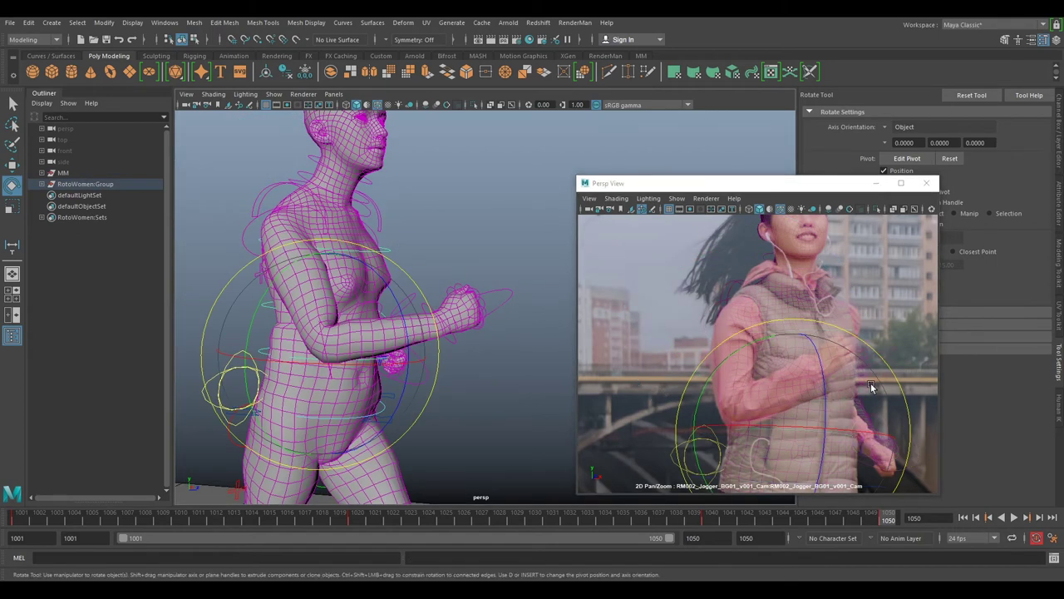
pyautogui.click(506, 163)
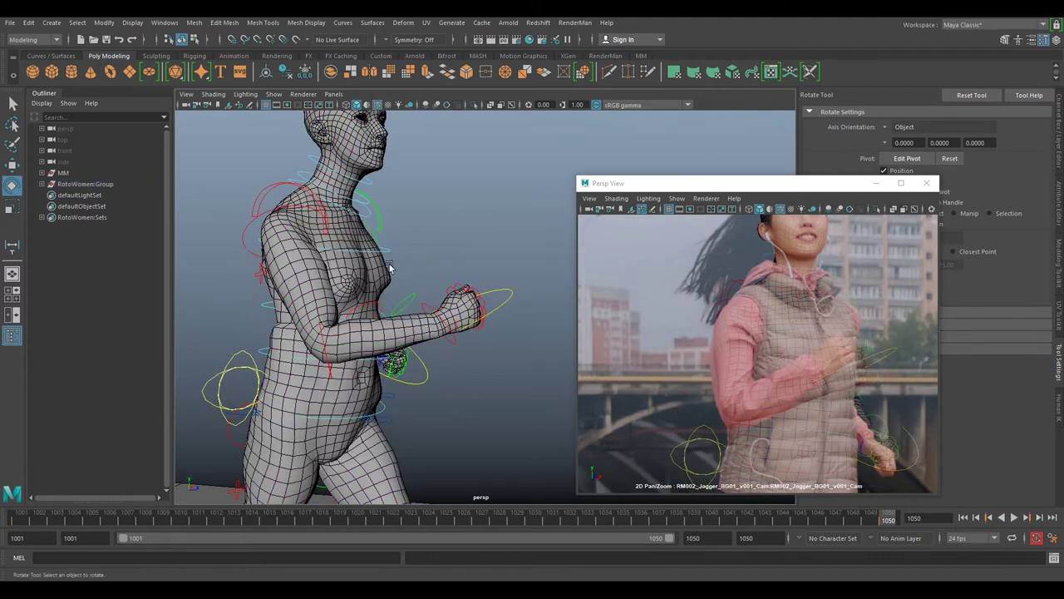
pyautogui.click(328, 357)
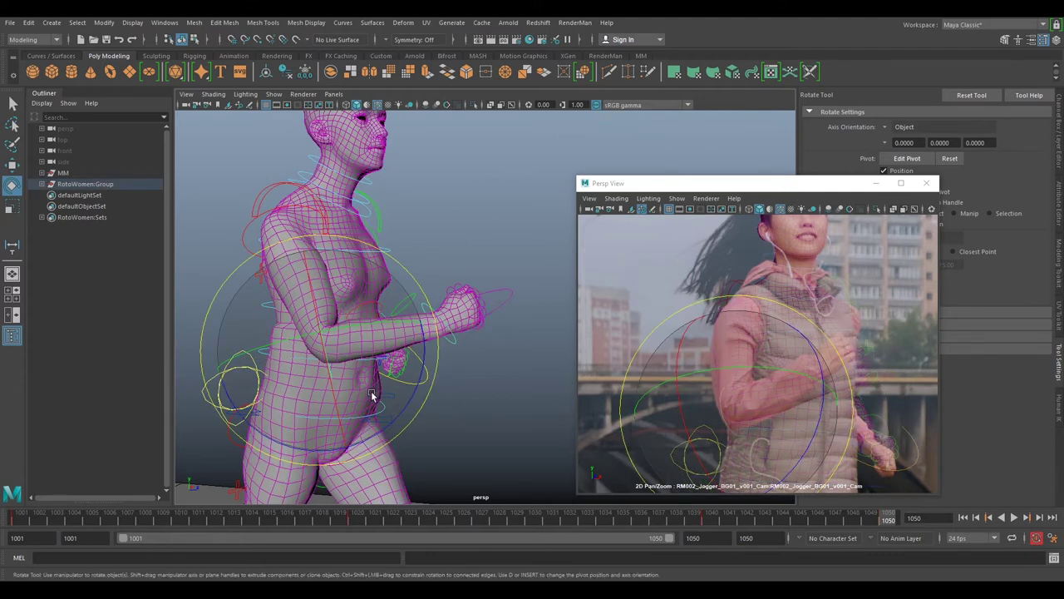
pyautogui.moveTo(404, 399); pyautogui.dragTo(366, 371)
# Readjust the right upper arm control's rotation to refine the elbow's placement over the jogger's arm
pyautogui.click(295, 206)
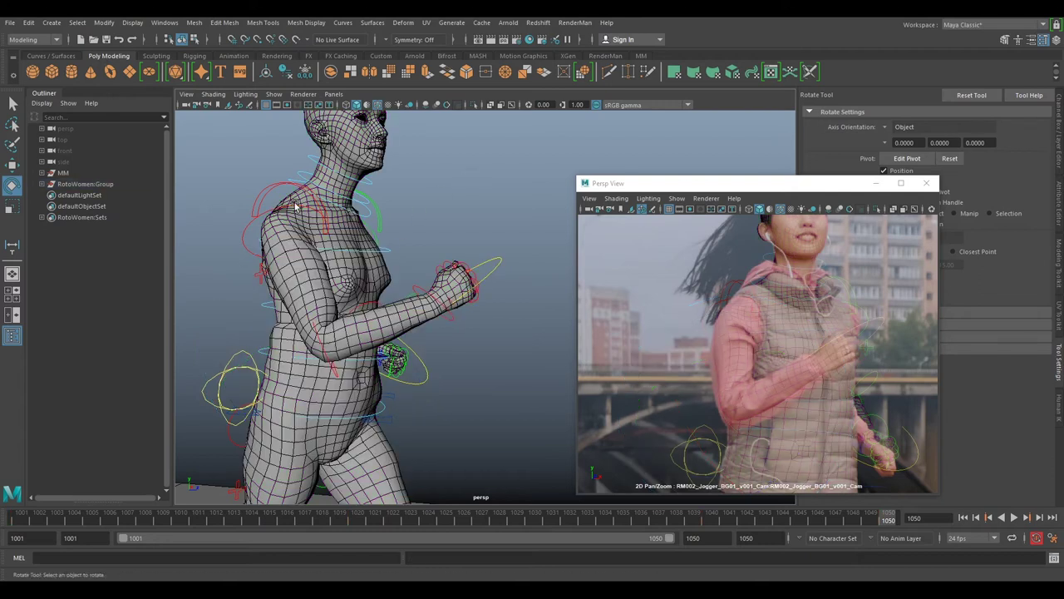
pyautogui.click(277, 237)
pyautogui.moveTo(267, 260); pyautogui.dragTo(275, 272)
pyautogui.moveTo(351, 266); pyautogui.dragTo(330, 254)
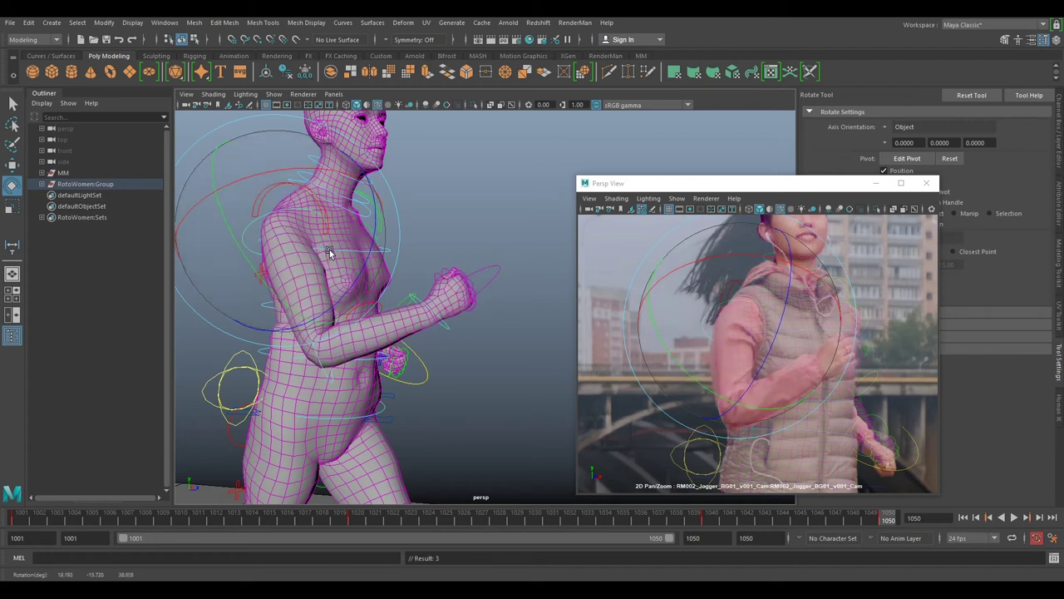
# Fine-tune the right elbow control's rotation so the forearm matches the footage at frame 1050
pyautogui.click(534, 191)
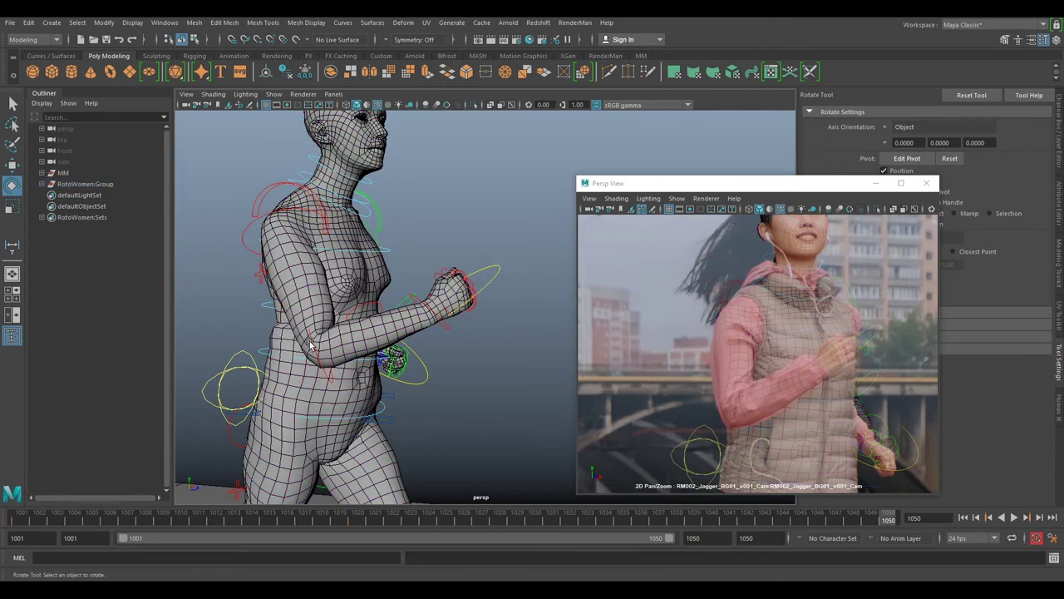
pyautogui.click(317, 359)
pyautogui.moveTo(746, 386); pyautogui.dragTo(736, 342)
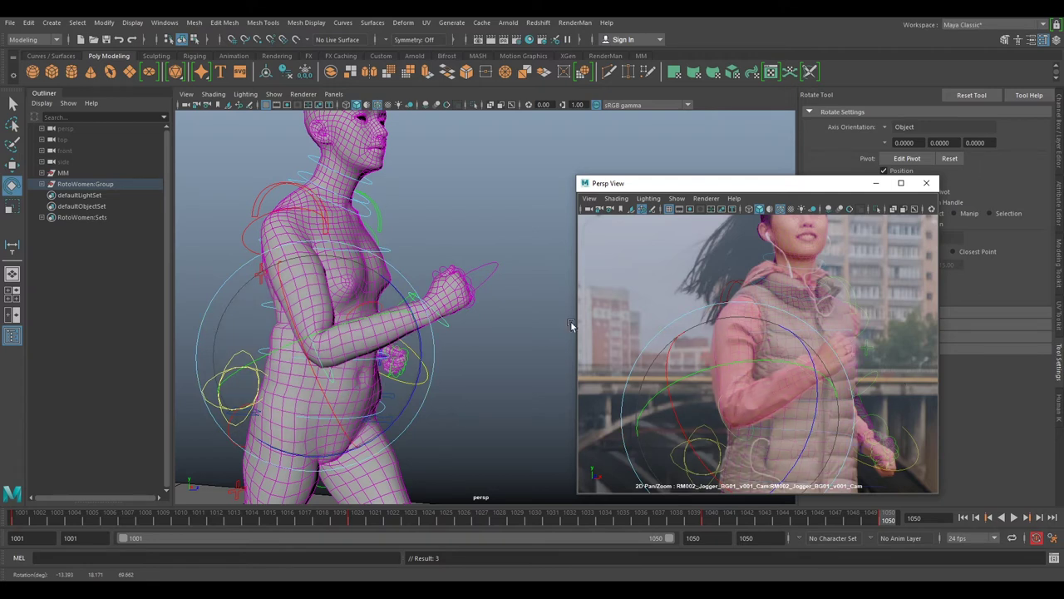
# Rotate the left upper arm control so the arm lines up with the jogger's left sleeve at frame 1050
pyautogui.keyDown('alt'); pyautogui.moveTo(489, 373); pyautogui.dragTo(487, 327); pyautogui.keyUp('alt')
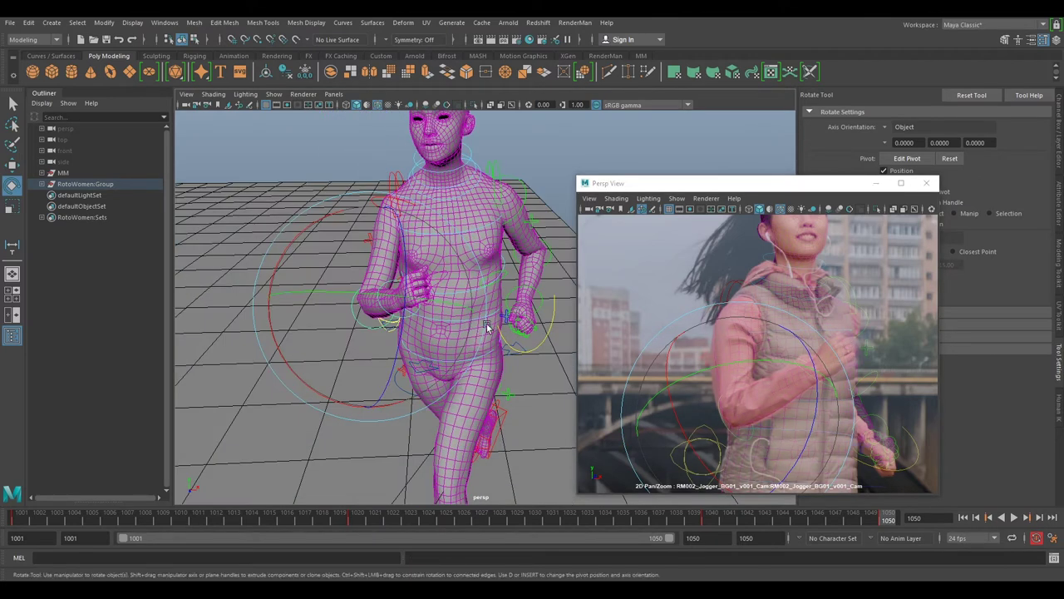
pyautogui.click(503, 188)
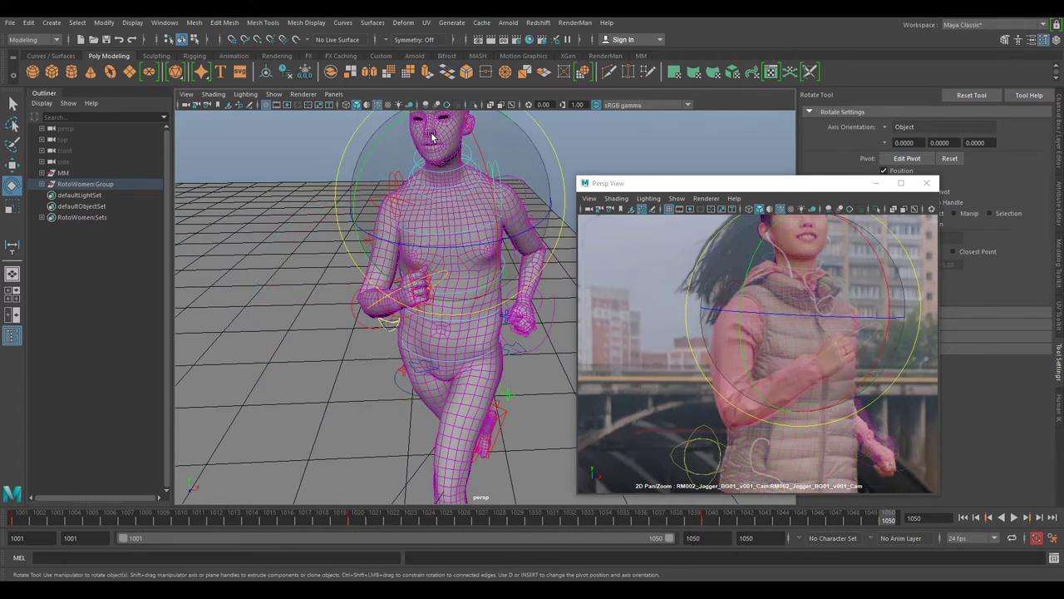
pyautogui.moveTo(396, 128); pyautogui.dragTo(570, 191)
pyautogui.click(570, 191)
pyautogui.click(430, 218)
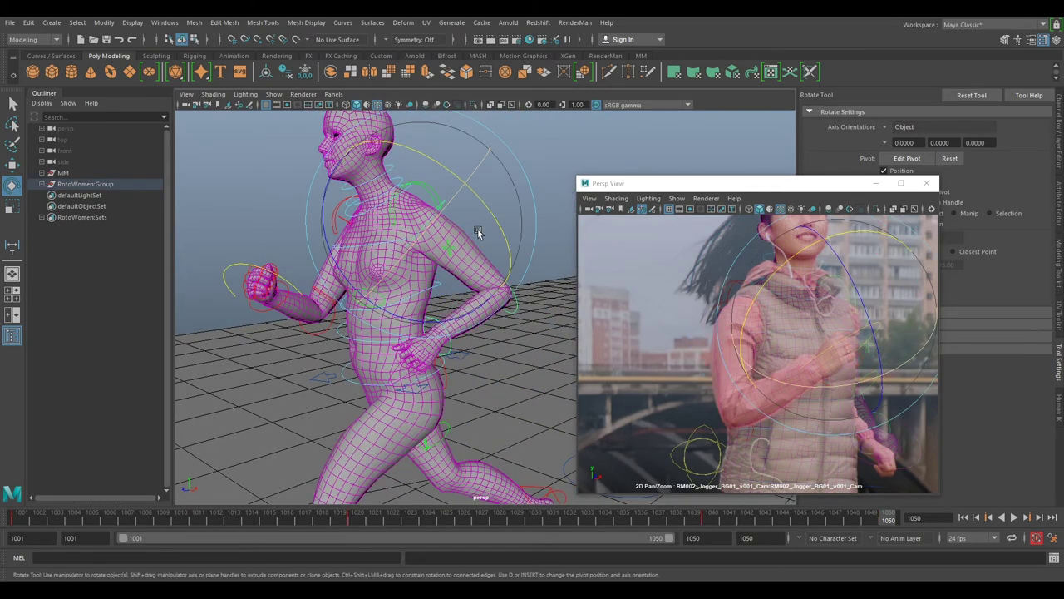
pyautogui.keyDown('alt'); pyautogui.moveTo(480, 233); pyautogui.dragTo(558, 202); pyautogui.keyUp('alt')
pyautogui.click(558, 202)
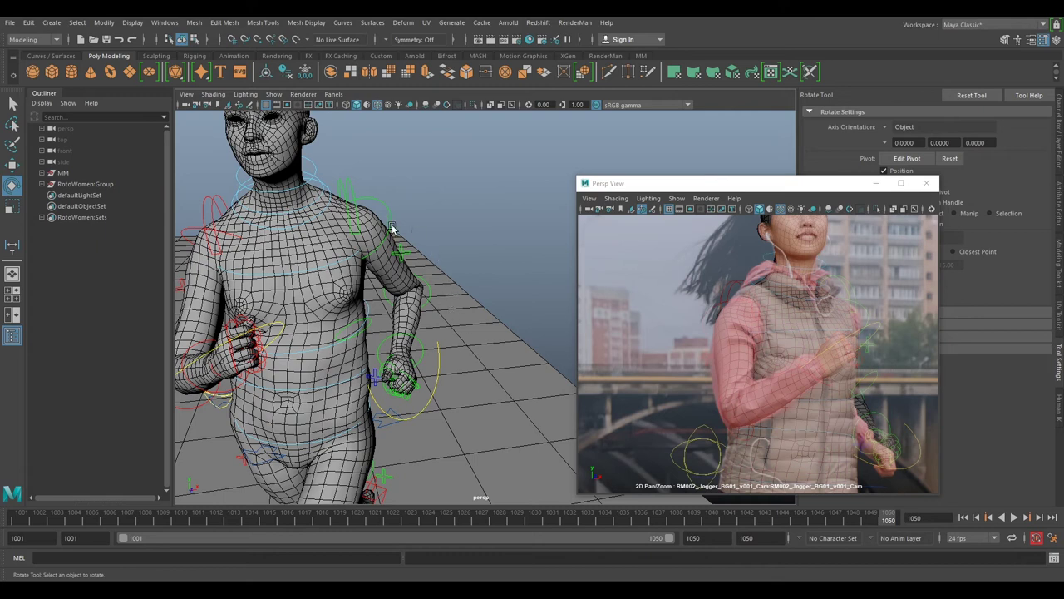
pyautogui.click(791, 425)
pyautogui.moveTo(845, 358); pyautogui.dragTo(847, 362)
pyautogui.moveTo(810, 319)
pyautogui.mouseDown()
pyautogui.moveTo(764, 281)
pyautogui.moveTo(770, 275)
pyautogui.moveTo(813, 317)
pyautogui.mouseUp()
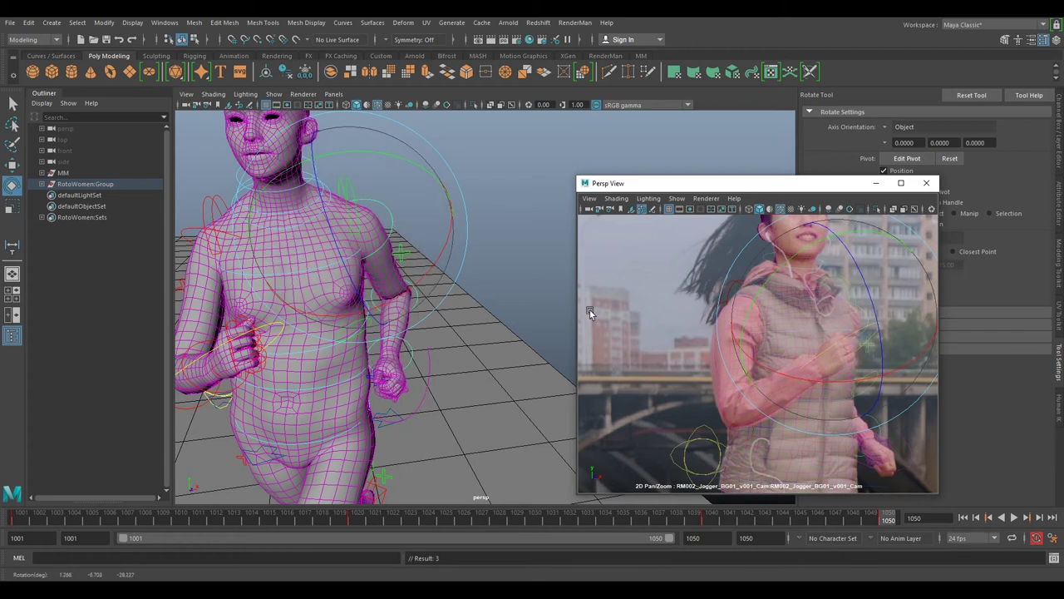
# Rotate the left elbow control so the forearm follows the jogger's left forearm
pyautogui.click(561, 263)
pyautogui.click(415, 309)
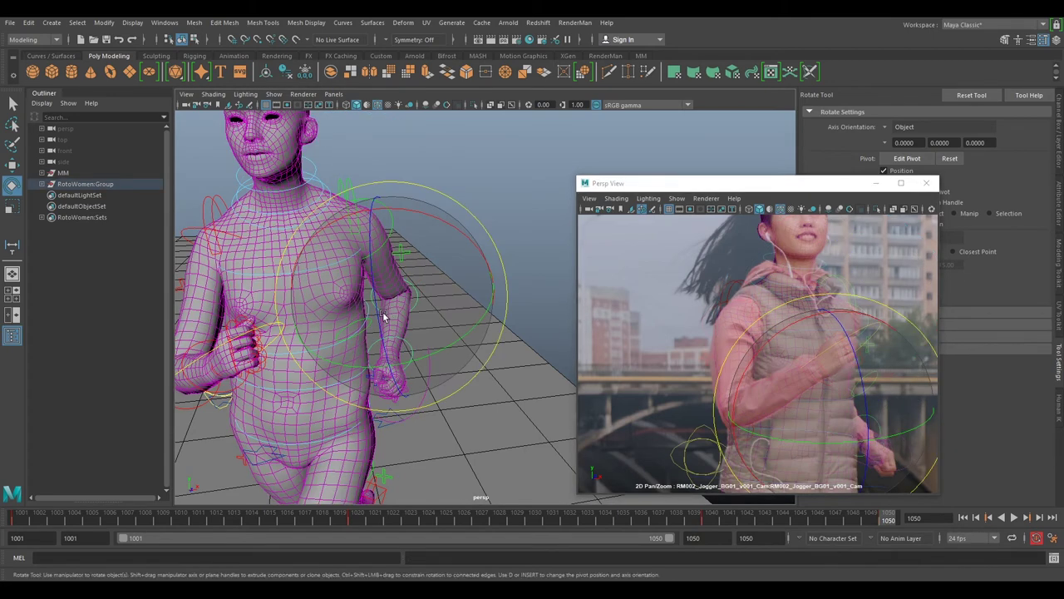
pyautogui.moveTo(888, 452); pyautogui.dragTo(878, 429)
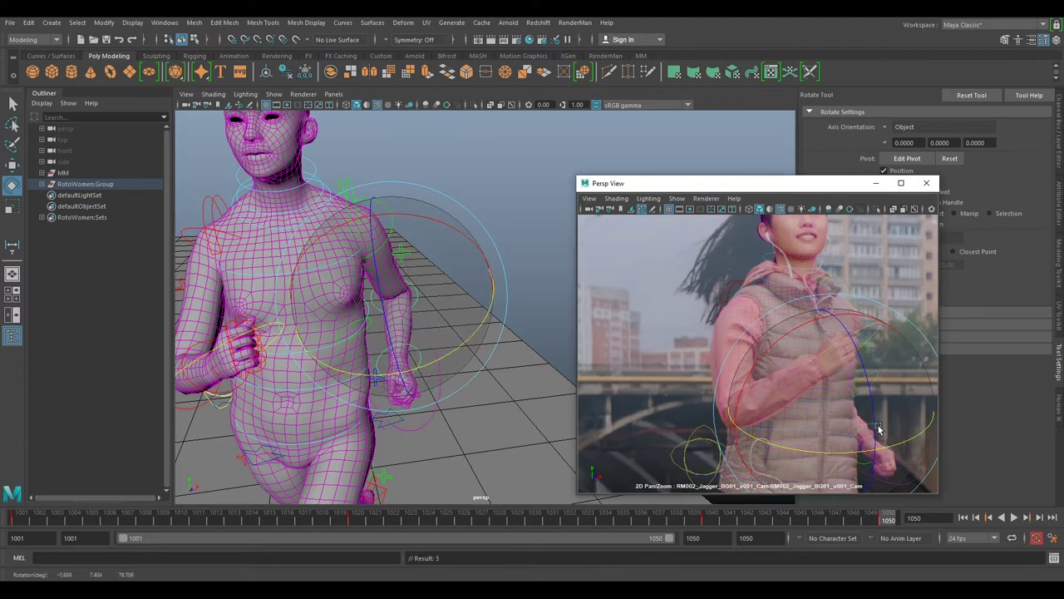
# Rotate the left wrist control so the hand lines up with the jogger's left fist
pyautogui.moveTo(878, 428); pyautogui.dragTo(886, 432, button='right')
pyautogui.moveTo(887, 432); pyautogui.dragTo(769, 304, button='middle')
pyautogui.moveTo(819, 399); pyautogui.dragTo(906, 449, button='right')
pyautogui.moveTo(848, 387); pyautogui.dragTo(856, 451, button='middle')
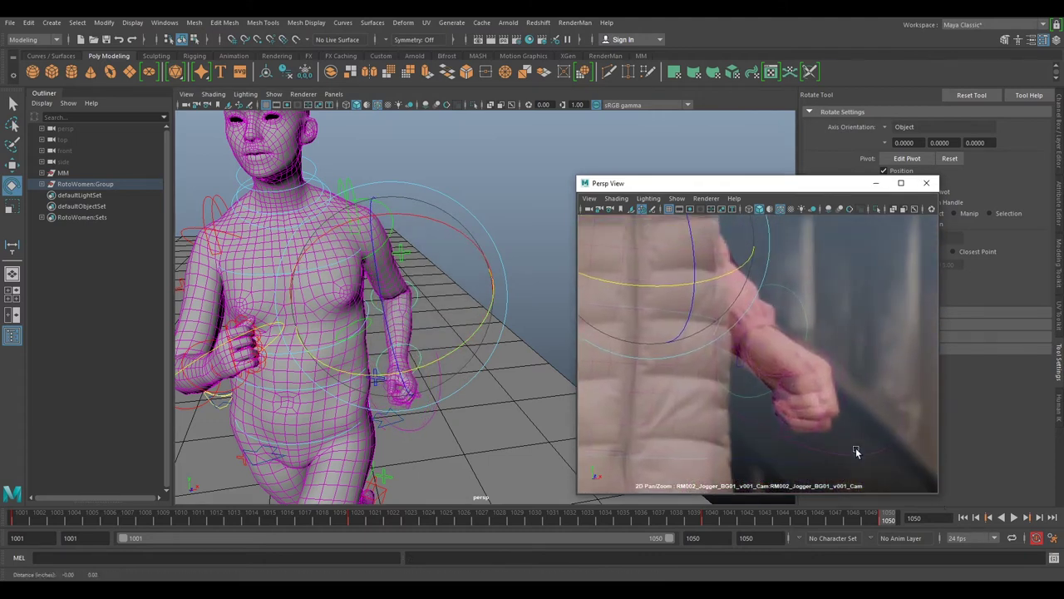
pyautogui.moveTo(800, 301)
pyautogui.mouseDown()
pyautogui.moveTo(789, 304)
pyautogui.moveTo(804, 325)
pyautogui.moveTo(724, 372)
pyautogui.moveTo(728, 380)
pyautogui.moveTo(753, 356)
pyautogui.moveTo(692, 341)
pyautogui.moveTo(737, 355)
pyautogui.mouseUp()
pyautogui.moveTo(898, 410); pyautogui.dragTo(810, 374, button='right')
pyautogui.moveTo(865, 403); pyautogui.dragTo(753, 349, button='right')
pyautogui.moveTo(861, 428)
pyautogui.mouseDown(button='right')
pyautogui.moveTo(810, 407)
pyautogui.moveTo(707, 321)
pyautogui.mouseUp(button='right')
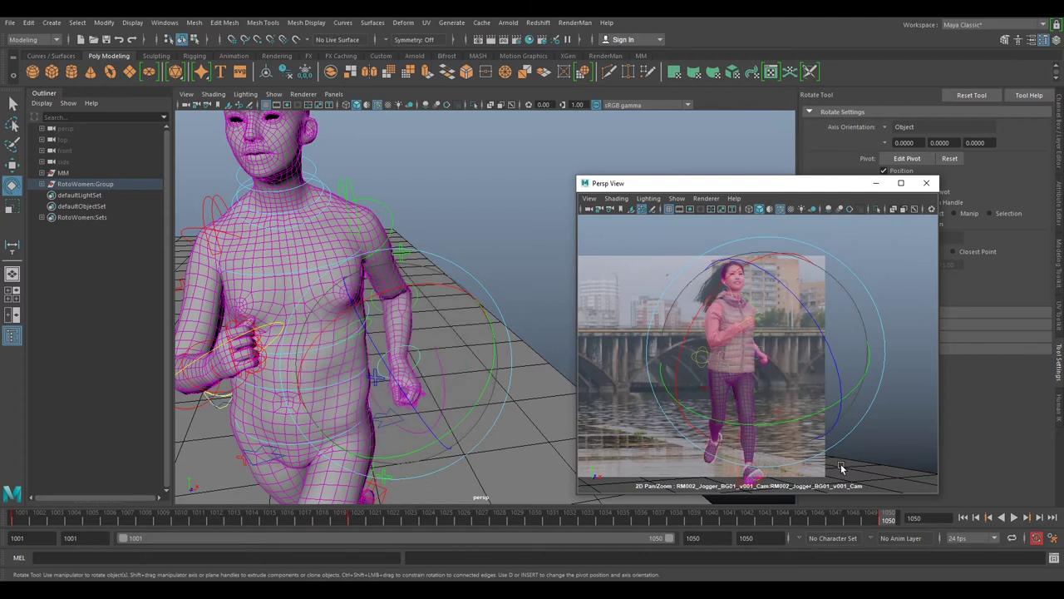
pyautogui.press('\\')
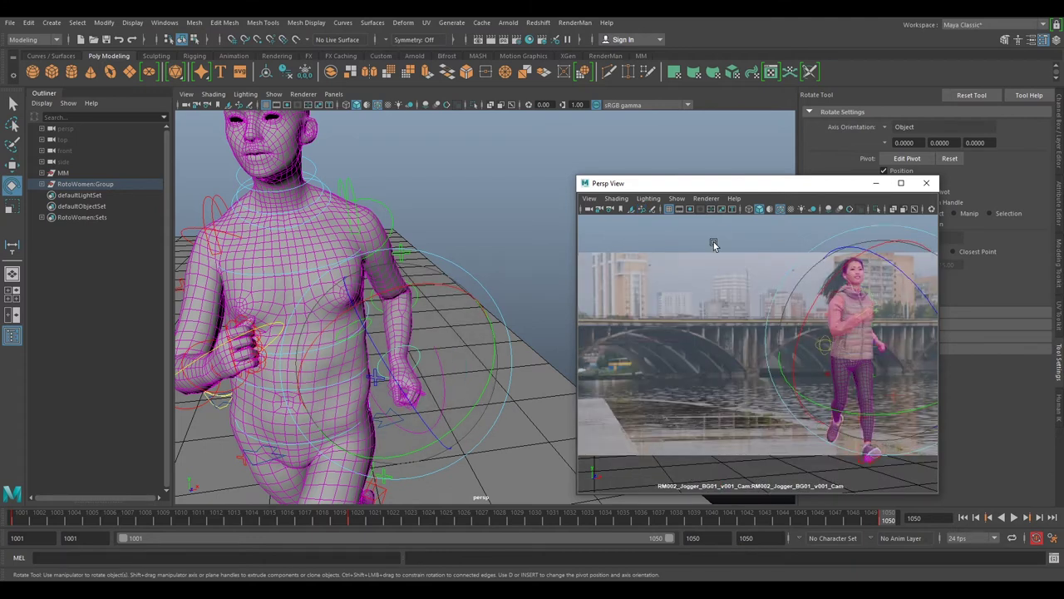
# Select the hip control and flip between its keyframes to compare the body's poses with the jogger footage
pyautogui.click(750, 341)
pyautogui.click(418, 360)
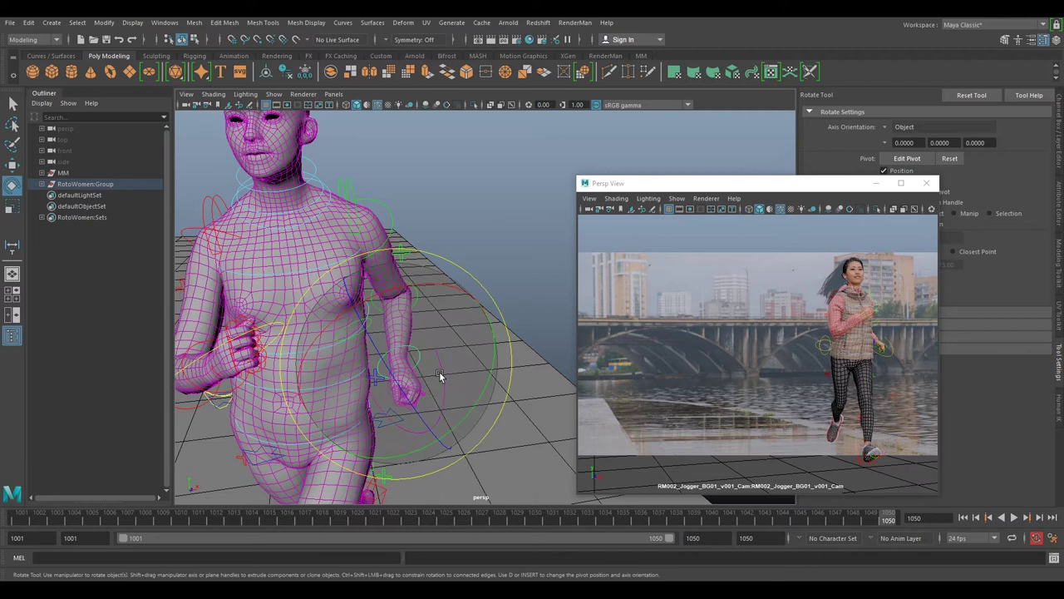
pyautogui.click(489, 201)
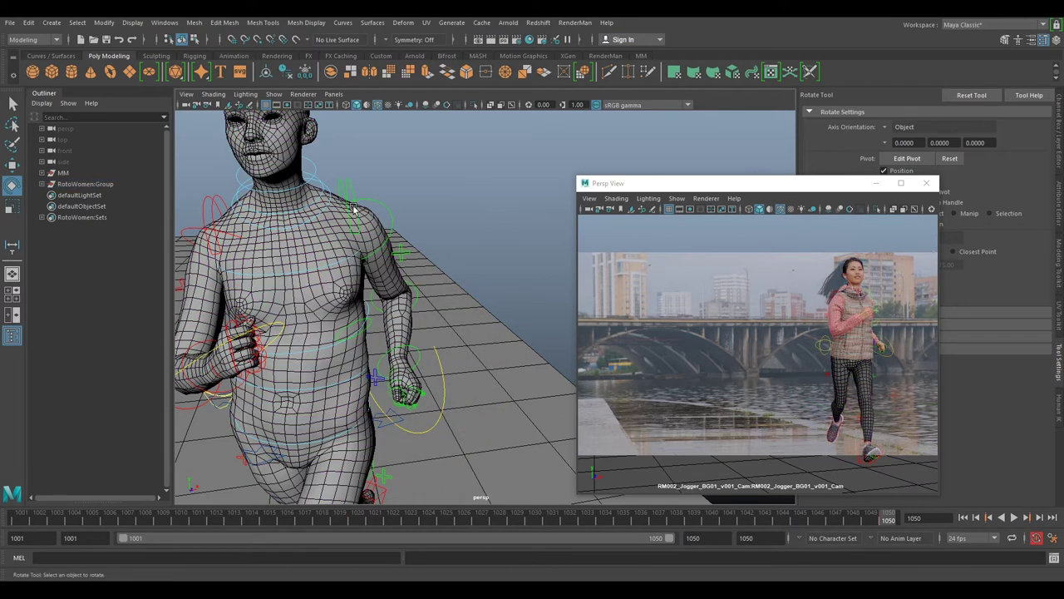
pyautogui.click(381, 431)
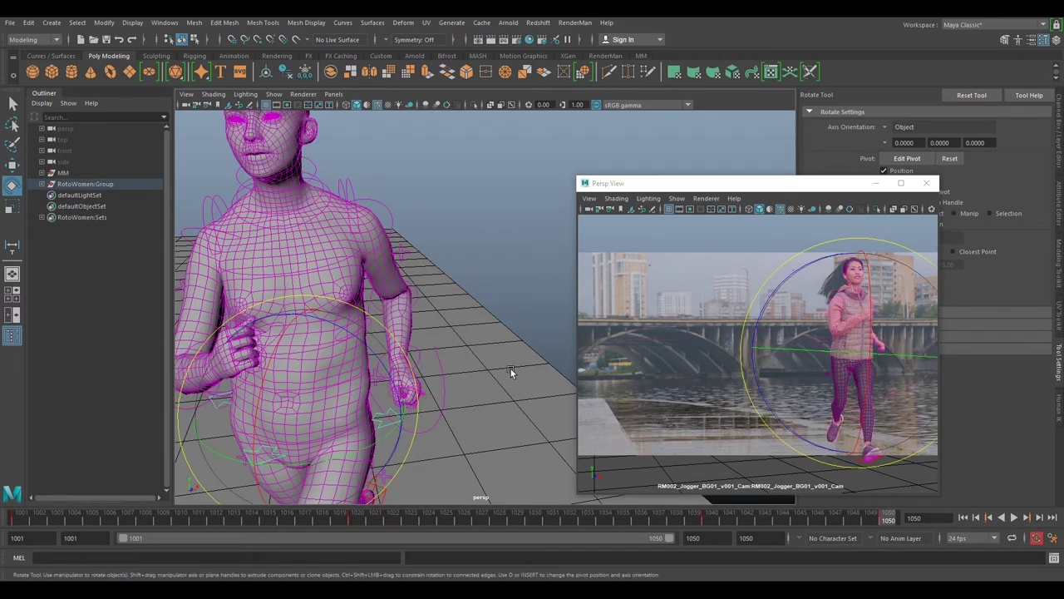
pyautogui.press(',')
pyautogui.press('.')
pyautogui.press(',')
pyautogui.press('.')
pyautogui.press(',')
pyautogui.press('.')
pyautogui.press(',')
pyautogui.press(',')
pyautogui.press('.')
pyautogui.press(',')
pyautogui.press('.')
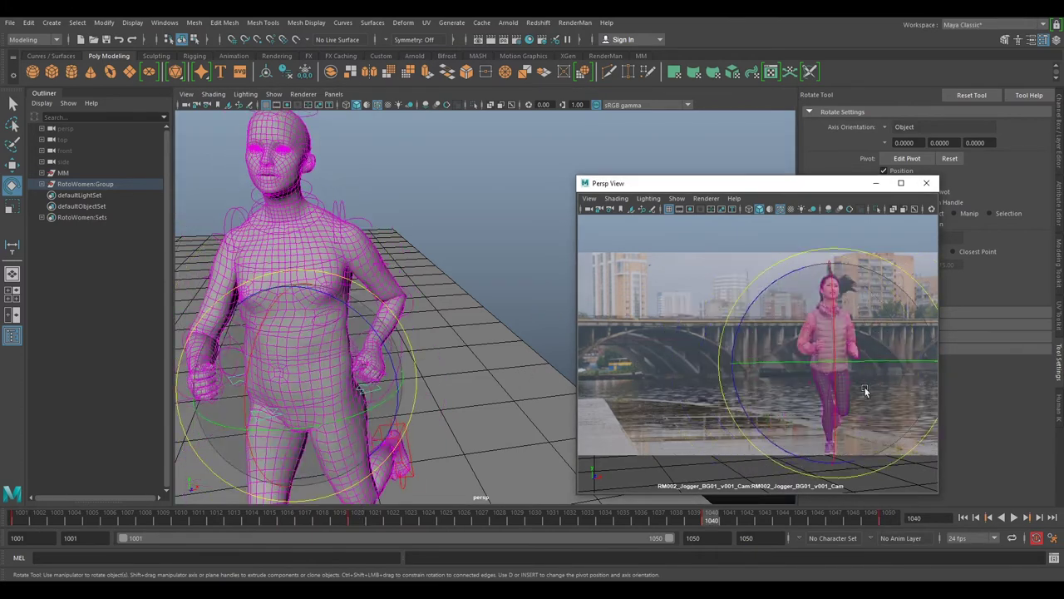
# Move the left knee's pole vector control at frame 1040 so the knee lines up with the jogger's leg
pyautogui.keyDown('alt'); pyautogui.moveTo(481, 375); pyautogui.dragTo(484, 271, button='middle'); pyautogui.keyUp('alt')
pyautogui.keyDown('alt'); pyautogui.moveTo(521, 222); pyautogui.dragTo(544, 148, button='middle'); pyautogui.keyUp('alt')
pyautogui.press('\\')
pyautogui.scroll(3, 773, 399)
pyautogui.moveTo(765, 432); pyautogui.dragTo(809, 226, button='middle')
pyautogui.keyDown('alt'); pyautogui.moveTo(377, 459); pyautogui.dragTo(475, 402); pyautogui.keyUp('alt')
pyautogui.click(425, 402)
pyautogui.press('w')
pyautogui.click(430, 399)
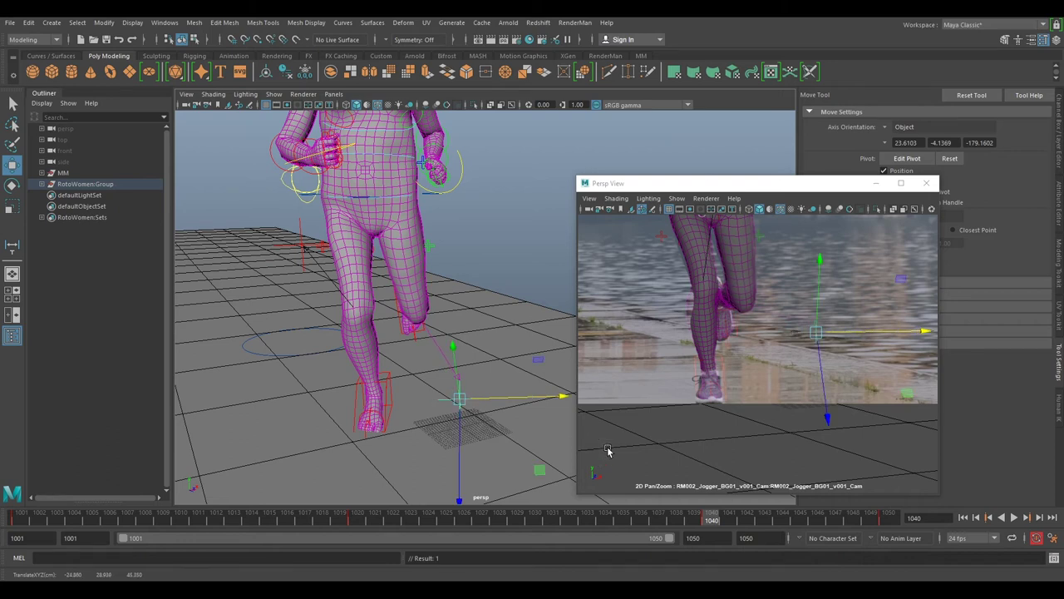
pyautogui.press('\\')
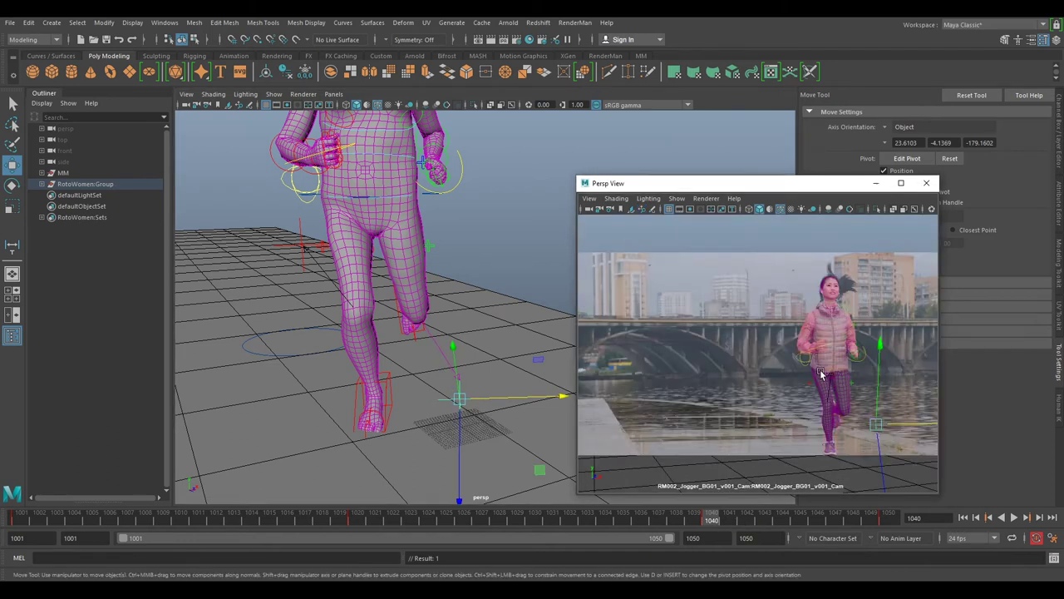
# Play the animation and scrub through the timeline to check how the body follows the jogger between keyframes
pyautogui.hotkey('alt', 'v')
pyautogui.keyDown('alt'); pyautogui.moveTo(547, 384); pyautogui.dragTo(472, 409); pyautogui.keyUp('alt')
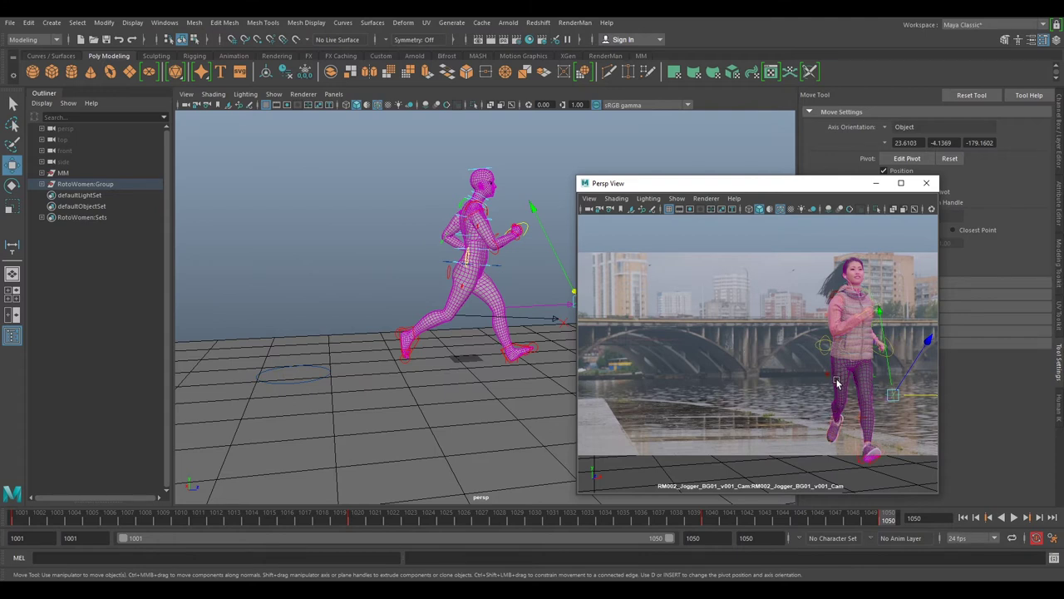
pyautogui.click(9, 24)
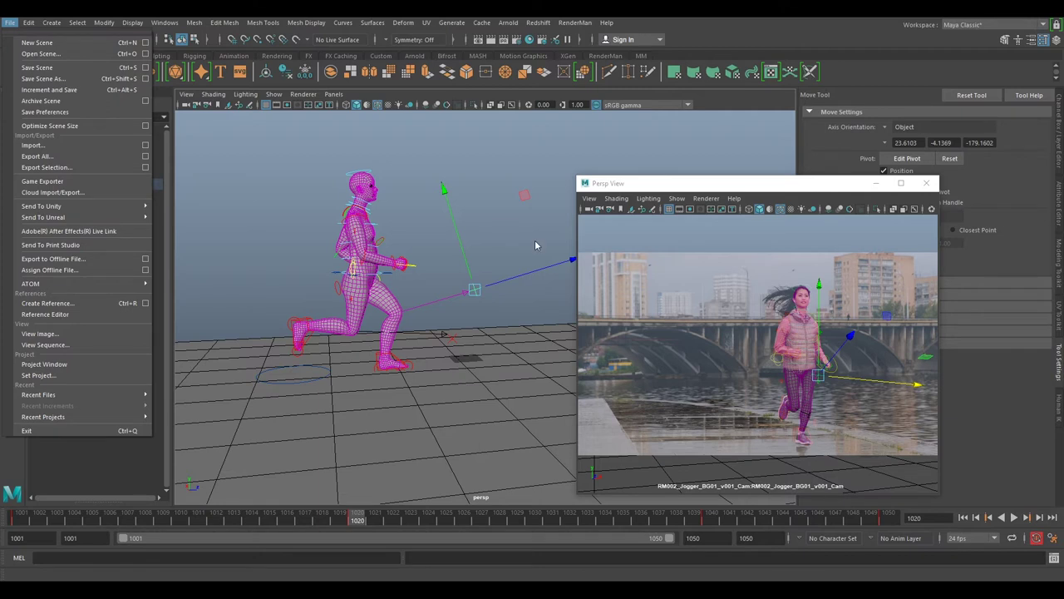
pyautogui.moveTo(400, 520)
pyautogui.mouseDown()
pyautogui.moveTo(814, 534)
pyautogui.moveTo(925, 523)
pyautogui.mouseUp()
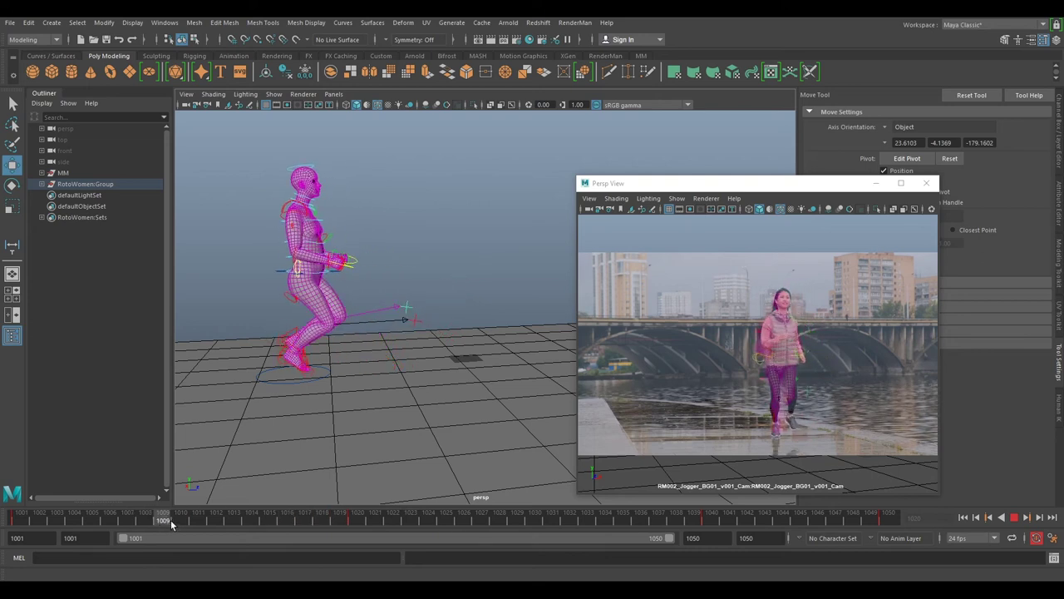
pyautogui.moveTo(164, 522)
pyautogui.mouseDown()
pyautogui.moveTo(180, 524)
pyautogui.moveTo(129, 524)
pyautogui.moveTo(504, 533)
pyautogui.moveTo(818, 524)
pyautogui.mouseUp()
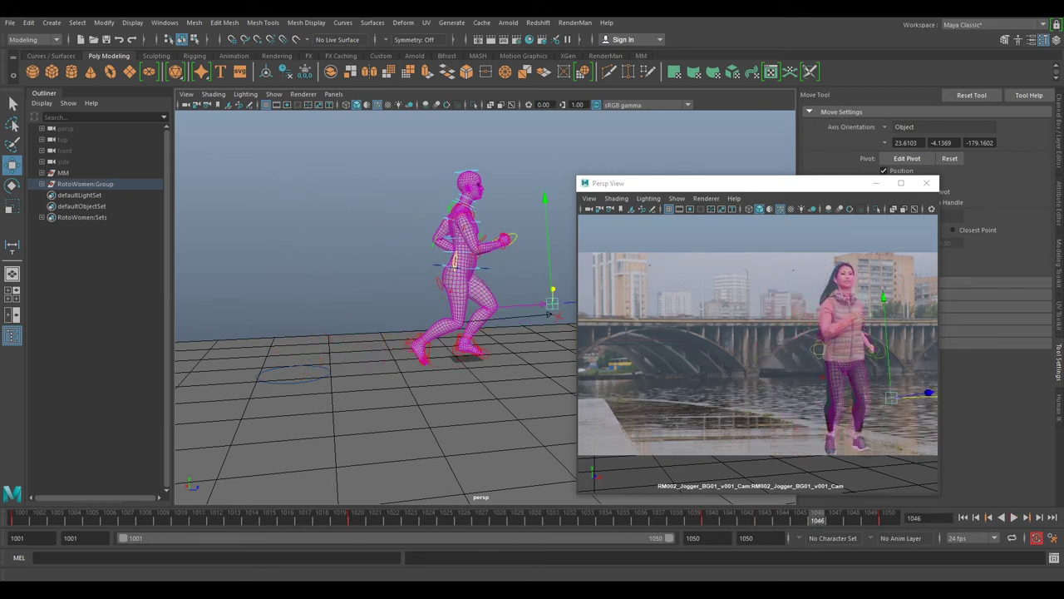
# Move the body's hip control at frame 1010 so the torso and waist line up with the jogger
pyautogui.click(438, 266)
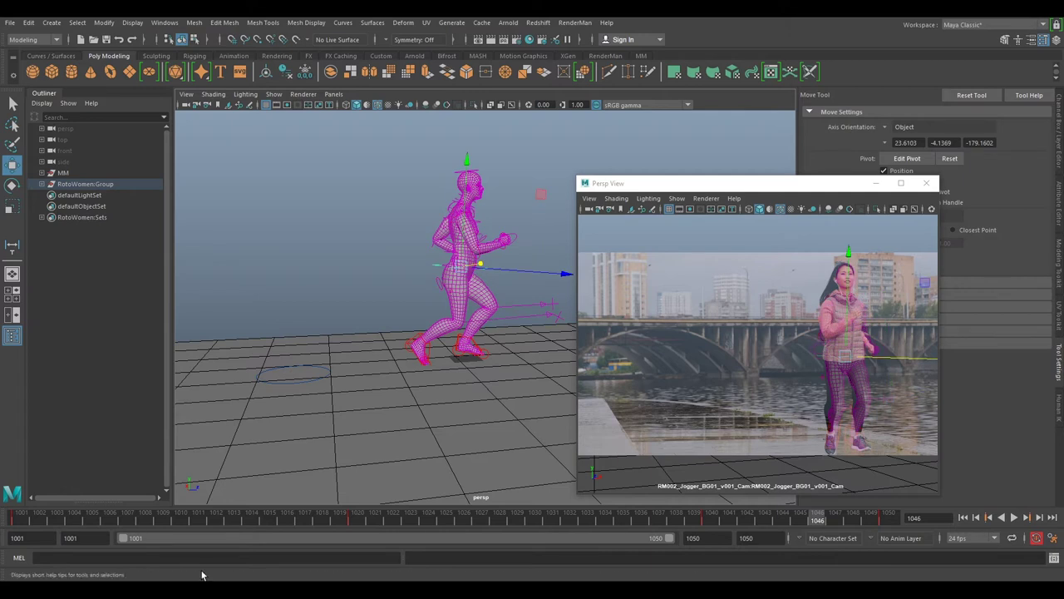
pyautogui.moveTo(188, 522); pyautogui.dragTo(181, 521)
pyautogui.hotkey('alt', 'v')
pyautogui.press('\\')
pyautogui.moveTo(736, 342); pyautogui.dragTo(836, 357, button='middle')
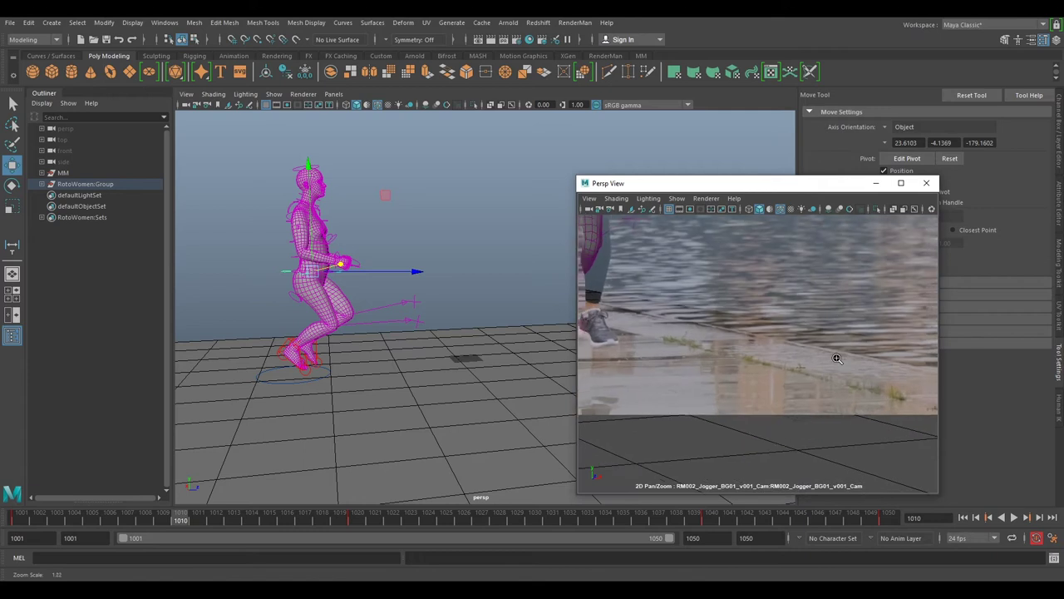
pyautogui.moveTo(722, 314); pyautogui.dragTo(867, 456, button='middle')
pyautogui.moveTo(778, 337); pyautogui.dragTo(782, 449, button='middle')
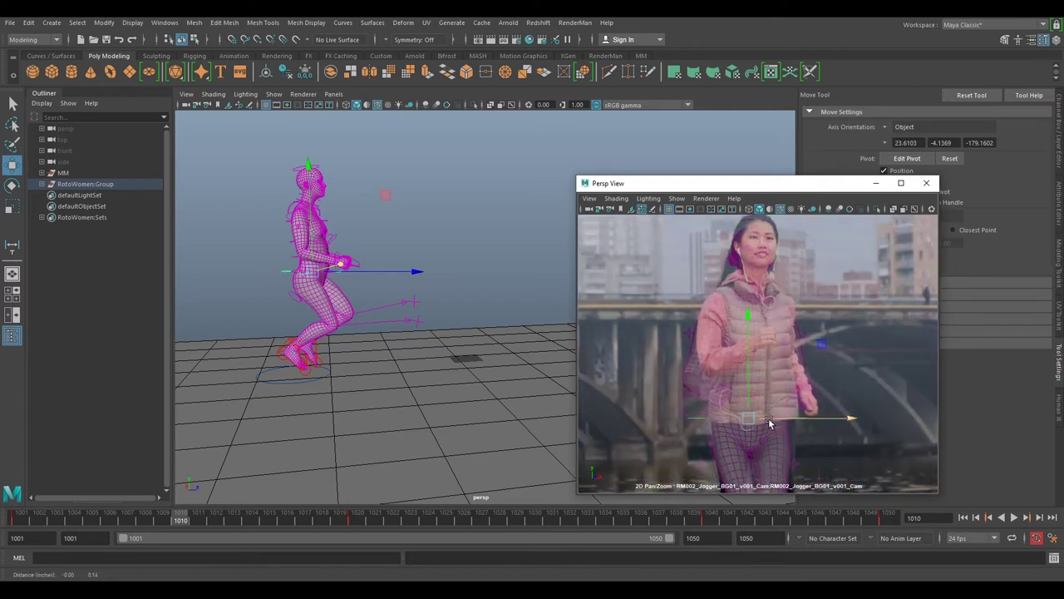
pyautogui.hotkey('alt', 'v')
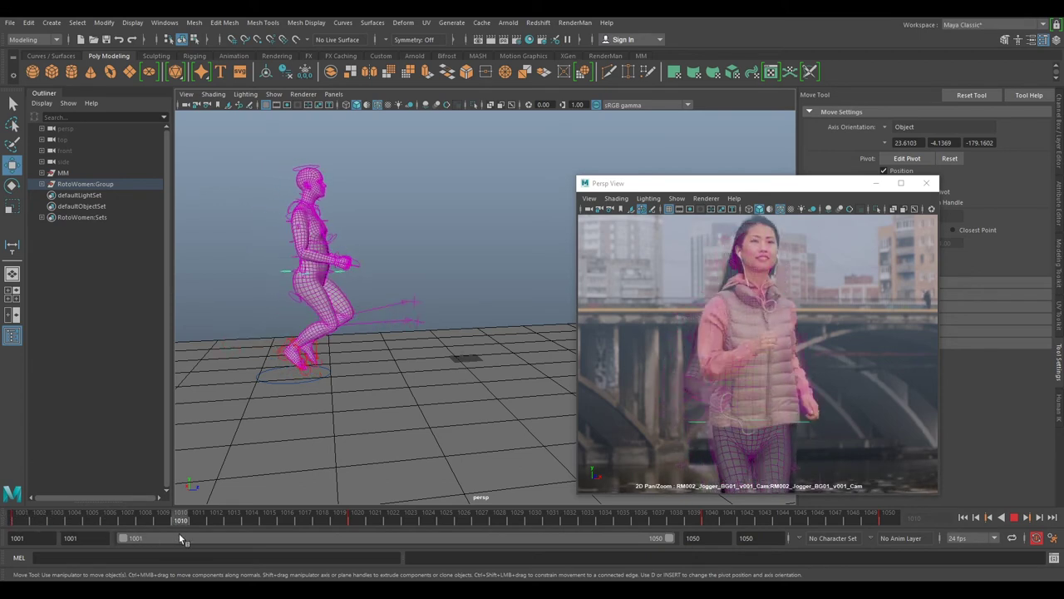
pyautogui.hotkey('alt', 'v')
pyautogui.click(741, 413)
pyautogui.moveTo(750, 423); pyautogui.dragTo(754, 414)
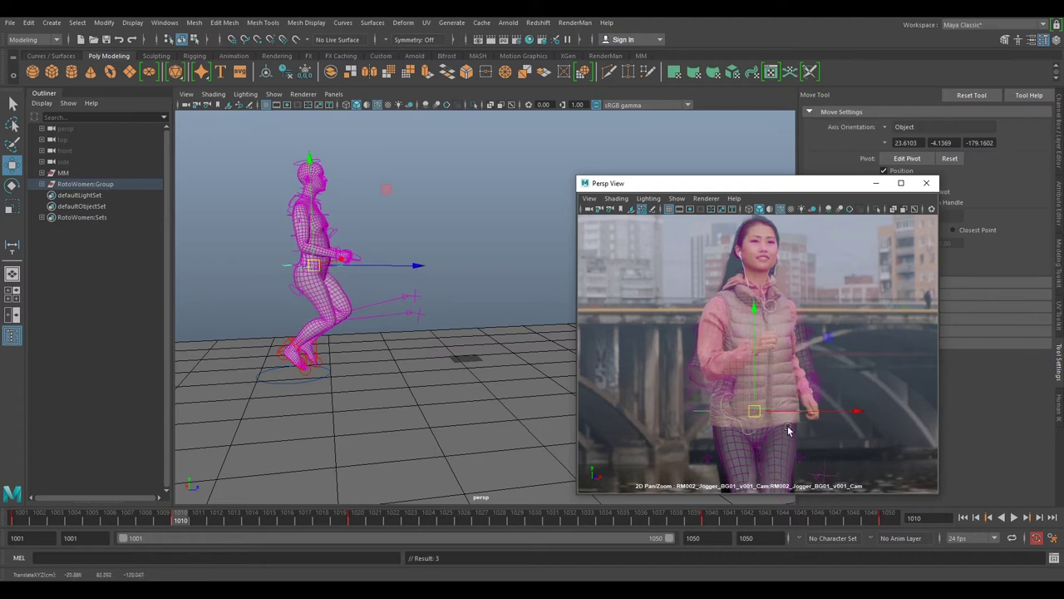
pyautogui.moveTo(385, 267); pyautogui.dragTo(387, 266)
pyautogui.moveTo(756, 416); pyautogui.dragTo(754, 410)
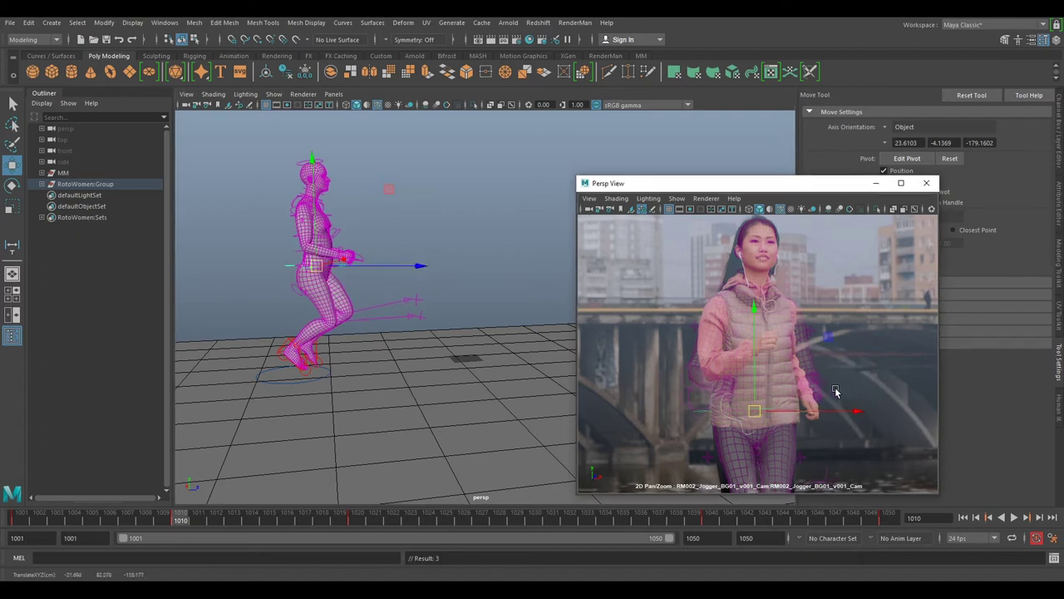
# Rotate the hip control at frame 1010 to match the tilt and turn of the jogger's hips
pyautogui.moveTo(837, 391); pyautogui.dragTo(803, 388, button='right')
pyautogui.moveTo(804, 388)
pyautogui.mouseDown(button='middle')
pyautogui.moveTo(810, 310)
pyautogui.moveTo(792, 389)
pyautogui.mouseUp(button='middle')
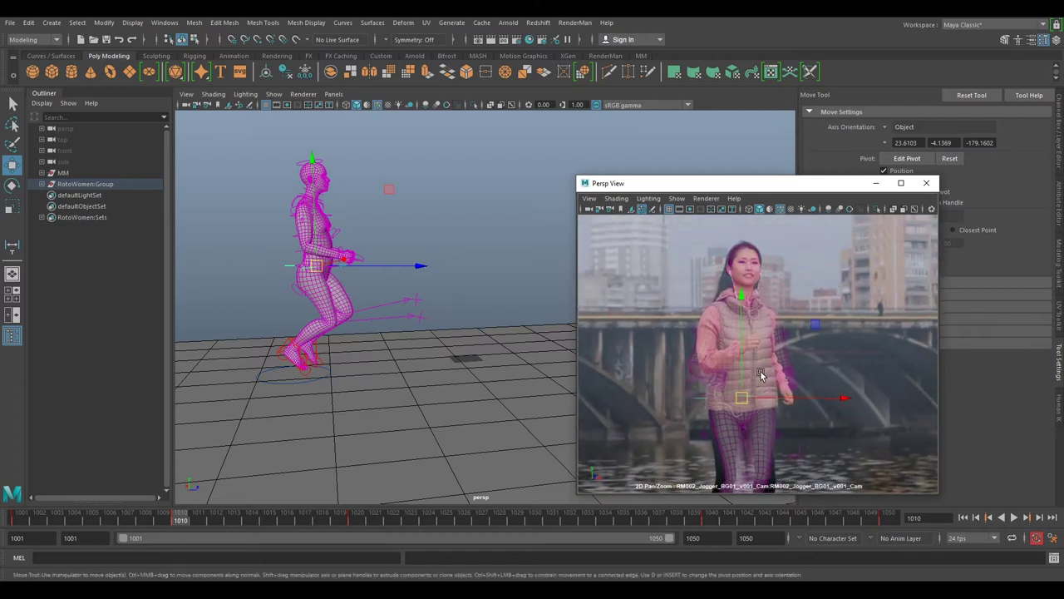
pyautogui.press('e')
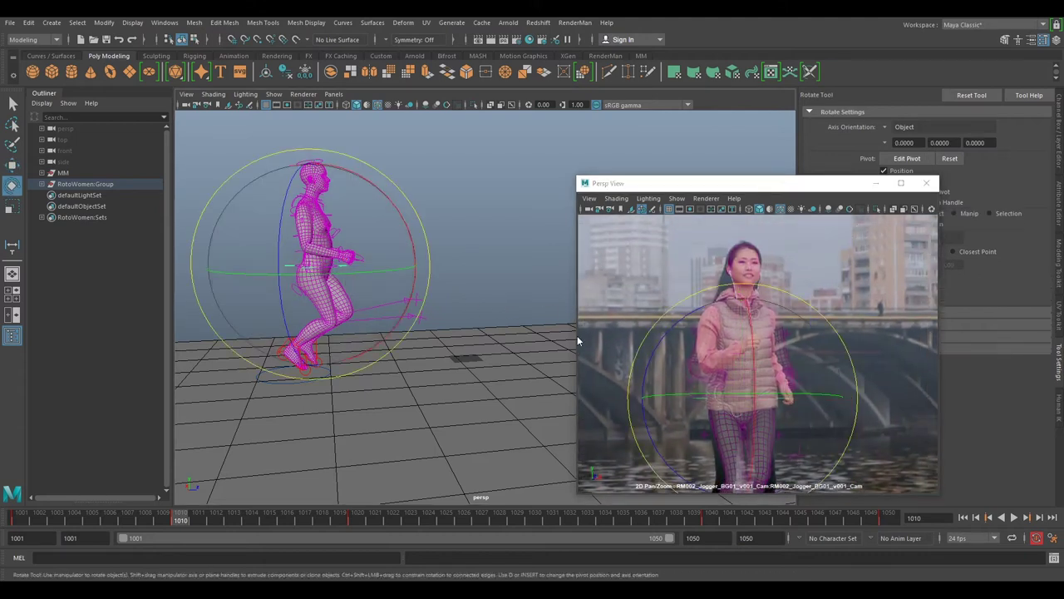
pyautogui.moveTo(701, 392); pyautogui.dragTo(708, 394)
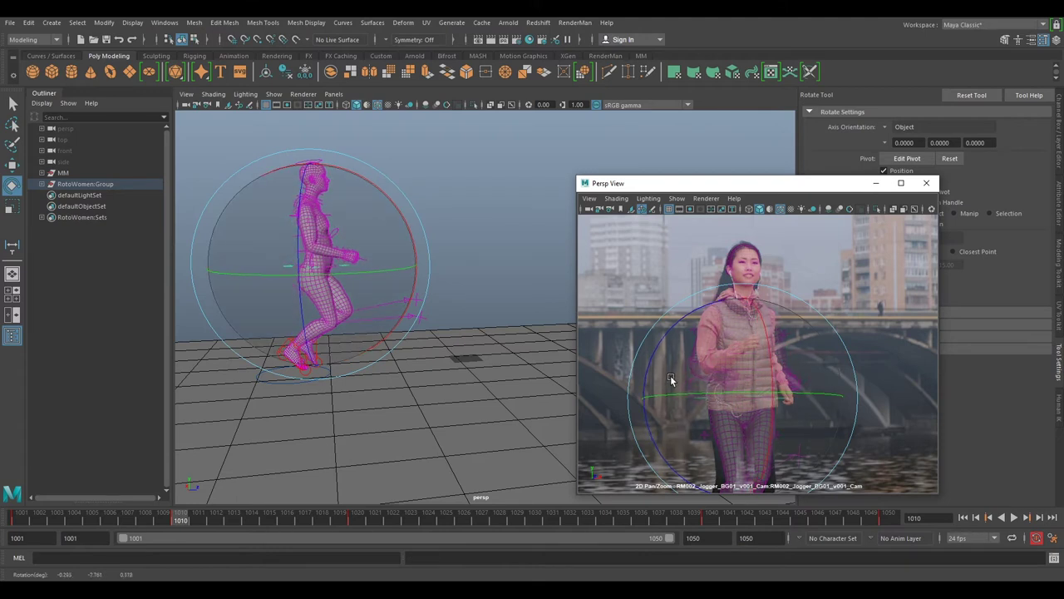
# Examine the legs around frame 1010, then replay and step through the early keyframes to check the body's match to the jogger
pyautogui.moveTo(855, 428); pyautogui.dragTo(837, 407, button='right')
pyautogui.moveTo(822, 439); pyautogui.dragTo(797, 343, button='middle')
pyautogui.moveTo(796, 343); pyautogui.dragTo(853, 389, button='right')
pyautogui.hotkey('alt', 'v')
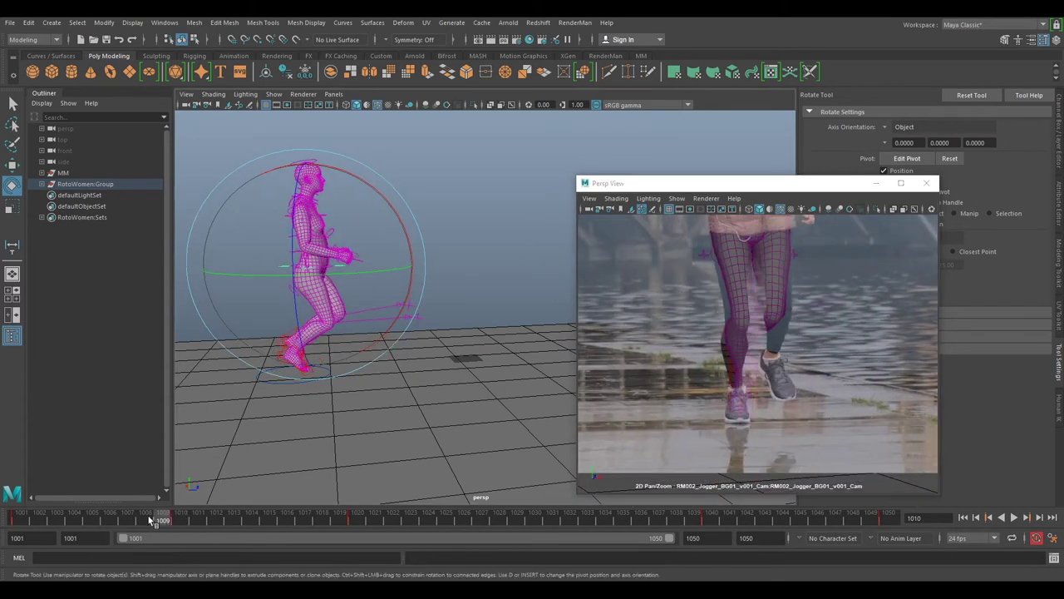
pyautogui.moveTo(151, 526); pyautogui.dragTo(175, 530)
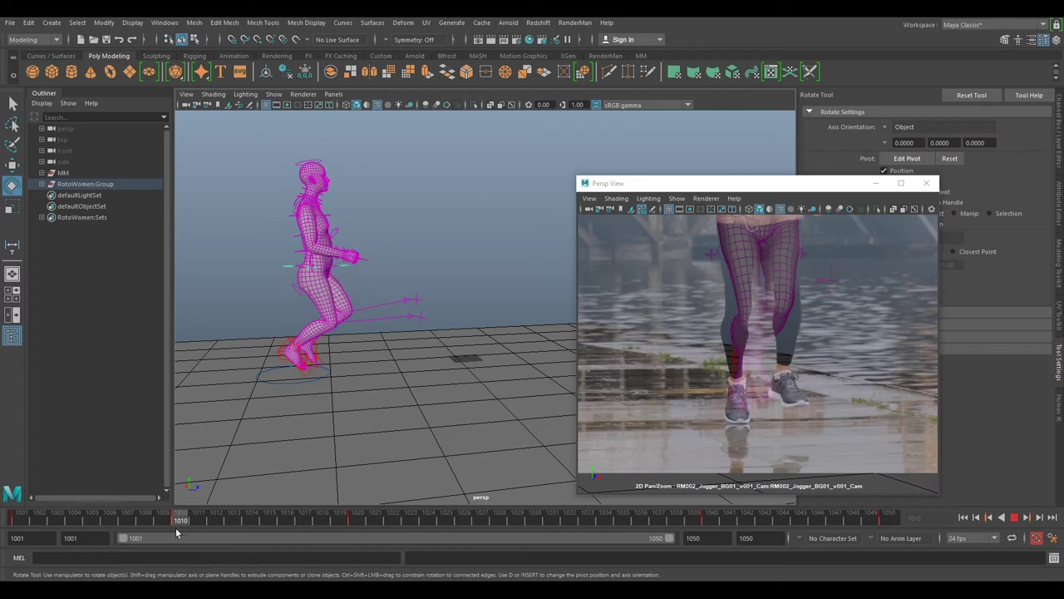
pyautogui.press('\\')
pyautogui.hotkey('alt', 'v')
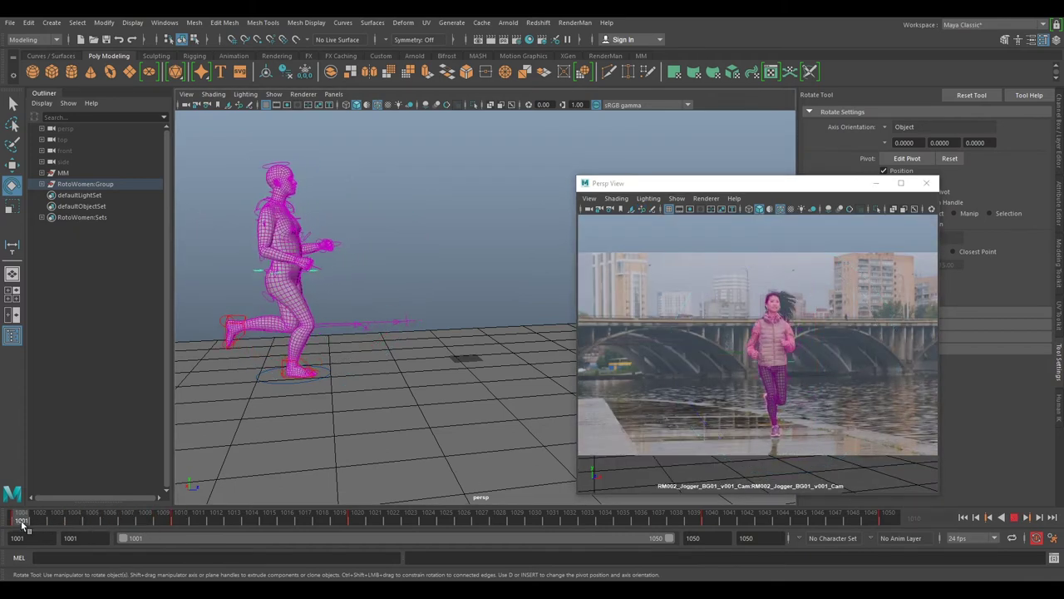
pyautogui.hotkey('alt', 'v')
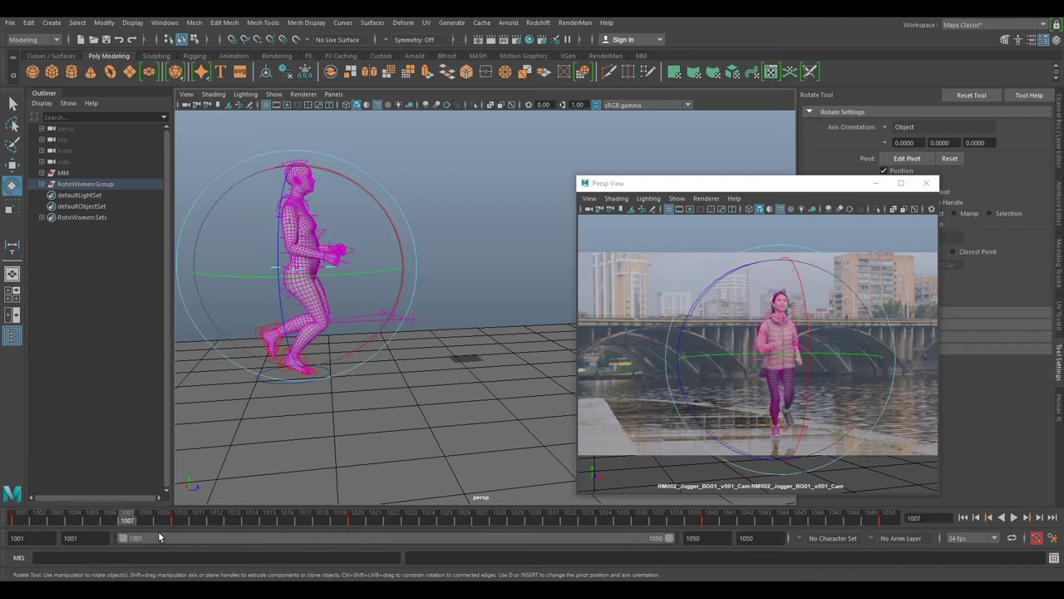
pyautogui.press(',')
pyautogui.press('.')
pyautogui.press(',')
pyautogui.press('.')
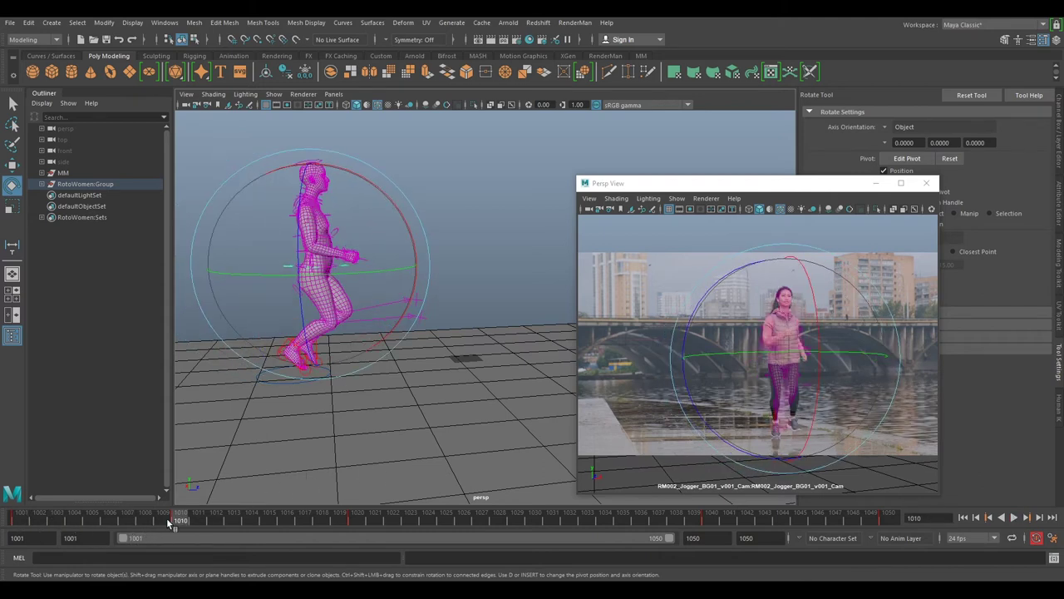
pyautogui.hotkey('alt', 'v')
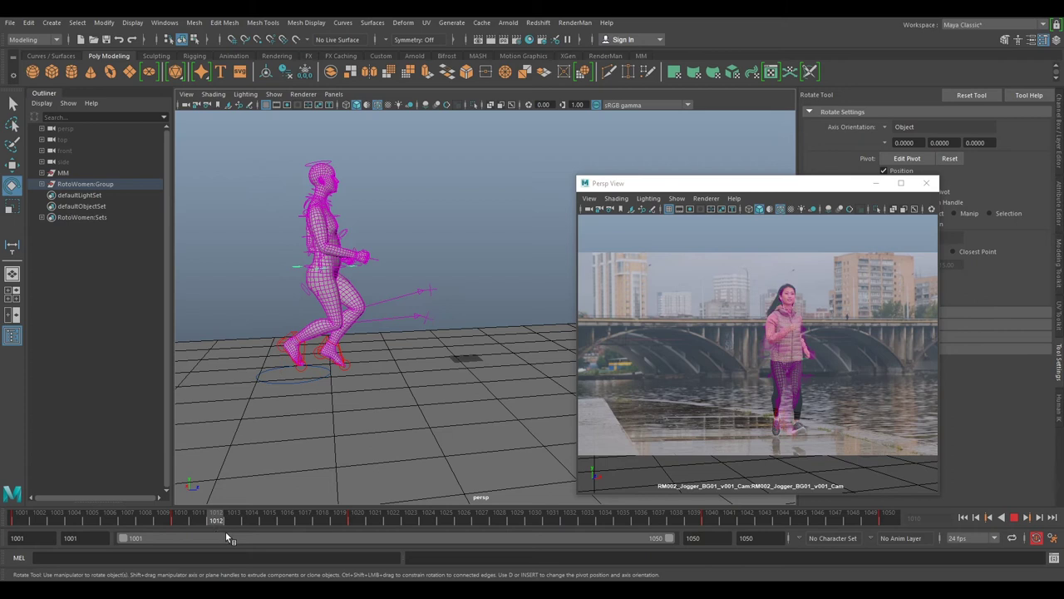
# Play and scrub the early frames with the master and foot controls selected to check how the feet move
pyautogui.hotkey('alt', 'v')
pyautogui.click(198, 320)
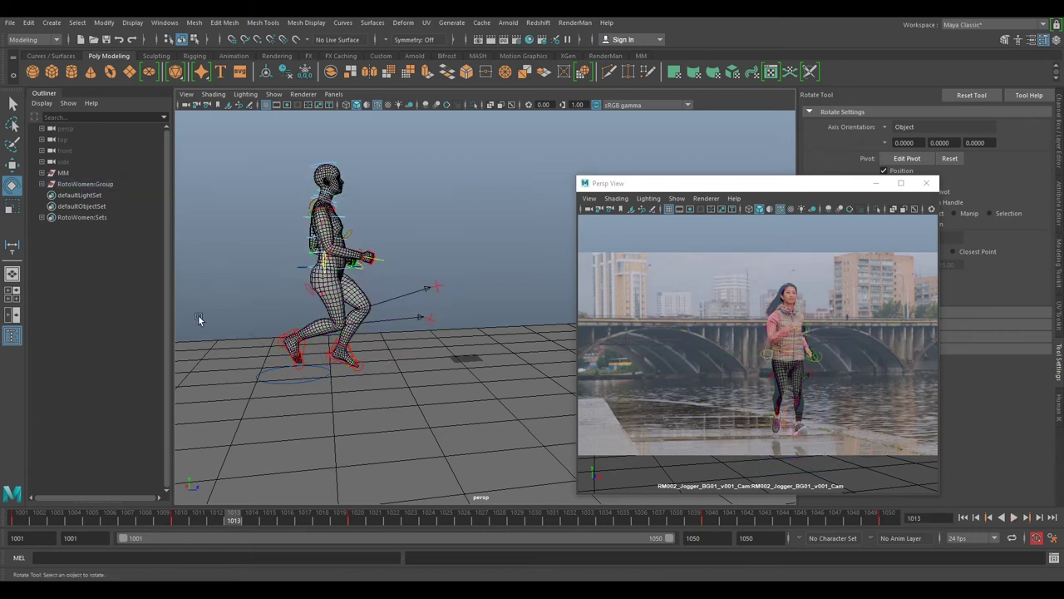
pyautogui.click(286, 333)
pyautogui.click(323, 361)
pyautogui.click(317, 380)
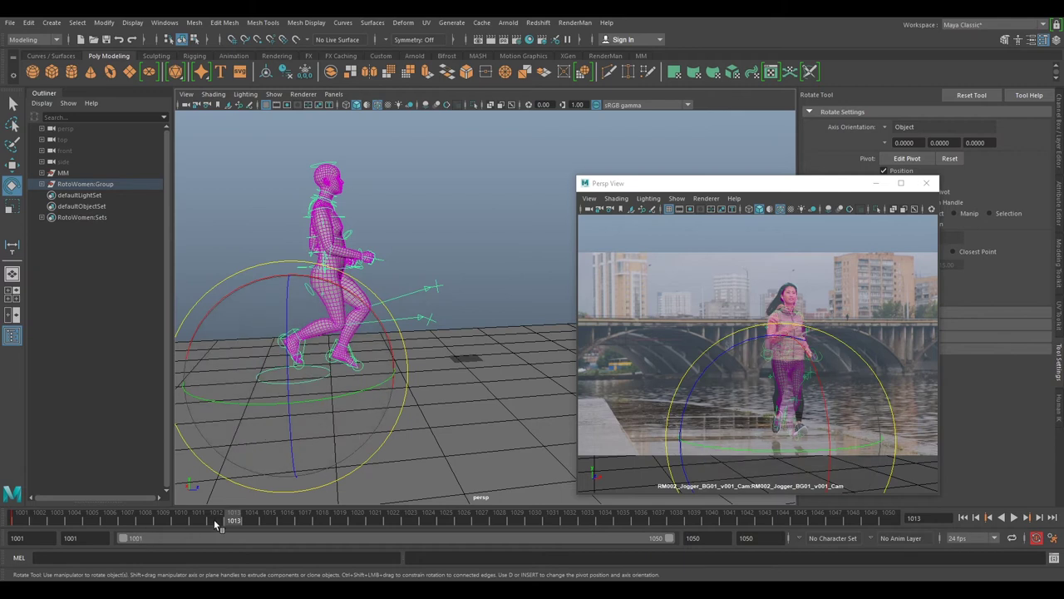
pyautogui.hotkey('alt', 'v')
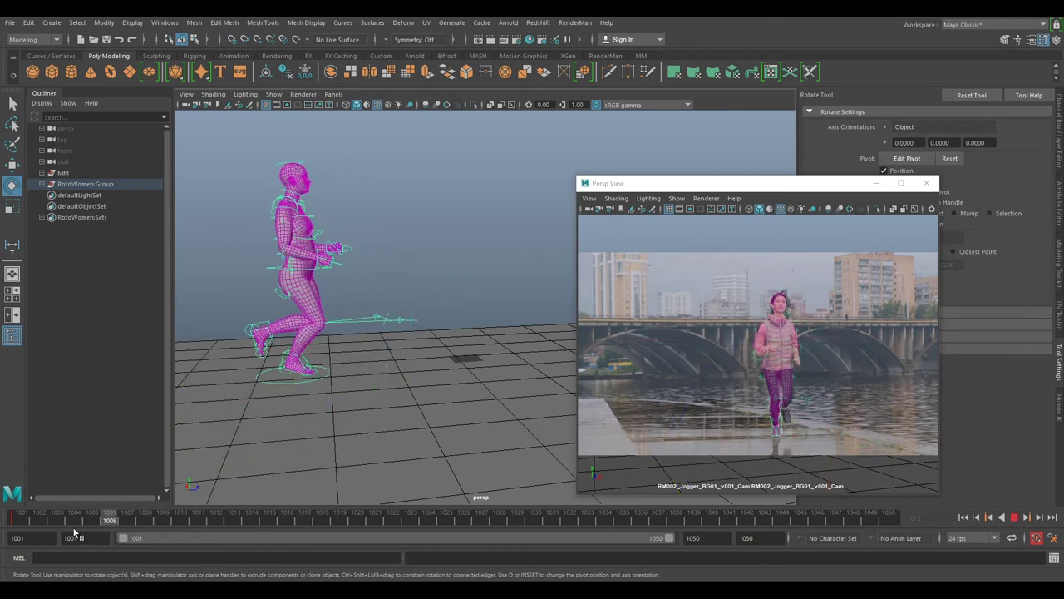
pyautogui.click(208, 521)
pyautogui.click(250, 230)
pyautogui.click(313, 352)
pyautogui.moveTo(193, 519)
pyautogui.mouseDown()
pyautogui.moveTo(131, 522)
pyautogui.moveTo(356, 536)
pyautogui.moveTo(158, 533)
pyautogui.moveTo(98, 551)
pyautogui.mouseUp()
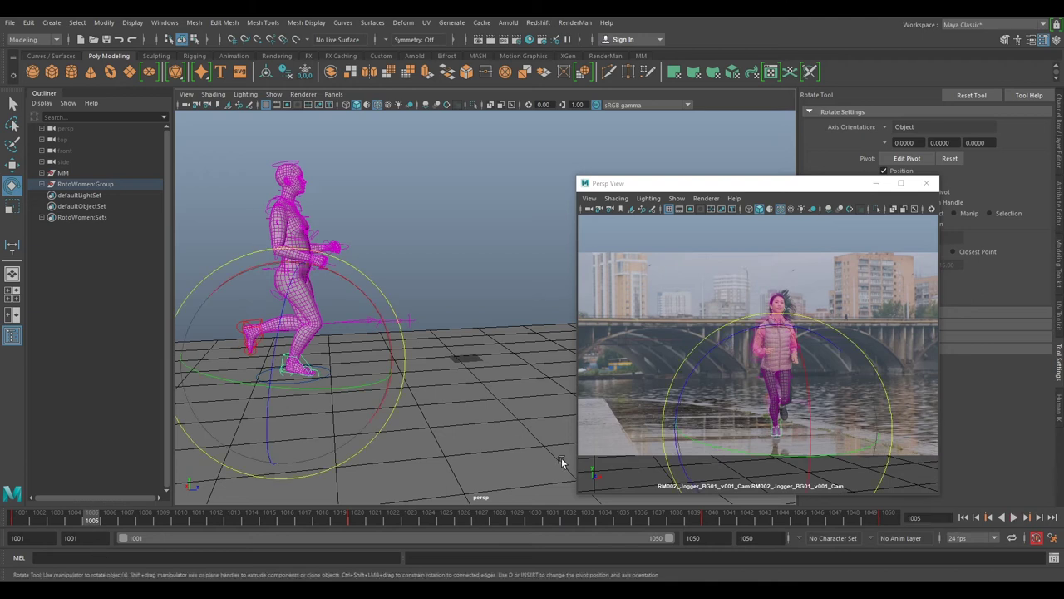
# Examine the body's right foot close up against the jogger's shoe between frames 1001 and 1011
pyautogui.press('\\')
pyautogui.moveTo(736, 428); pyautogui.dragTo(834, 477, button='right')
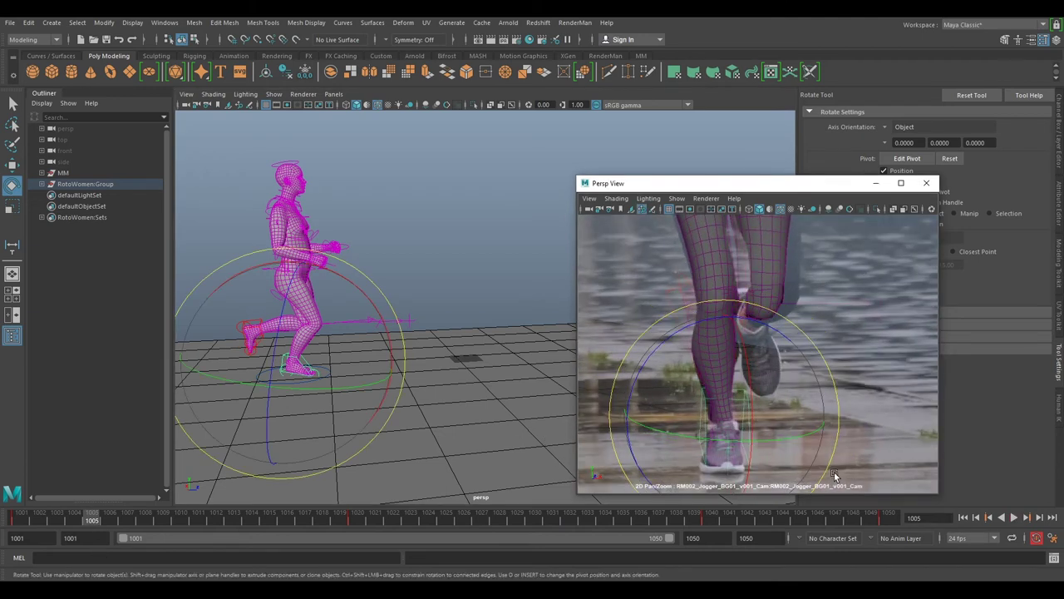
pyautogui.moveTo(833, 449); pyautogui.dragTo(868, 339, button='middle')
pyautogui.hotkey('alt', 'v')
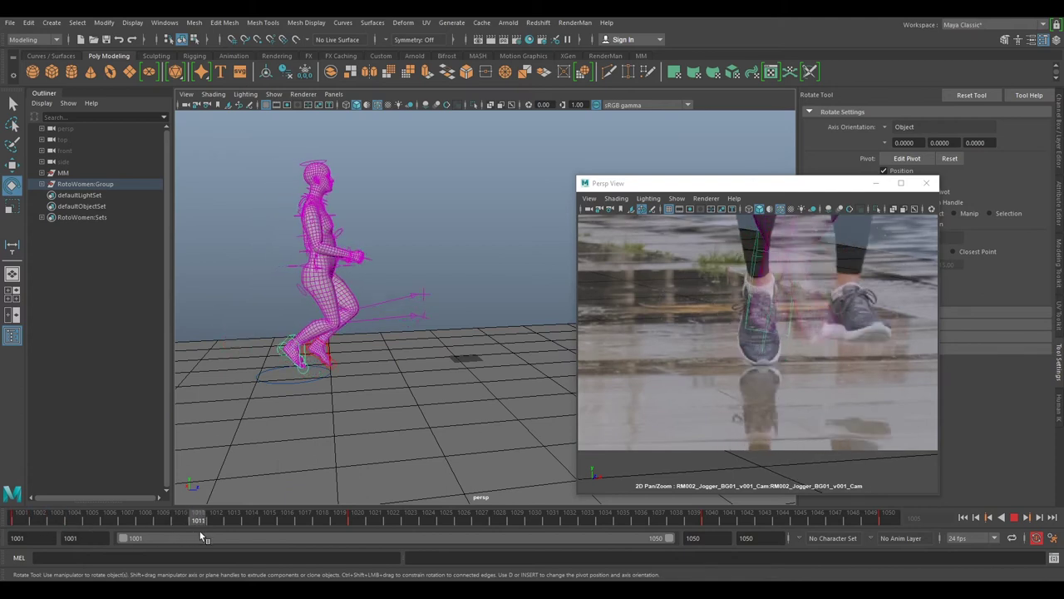
pyautogui.hotkey('alt', 'v')
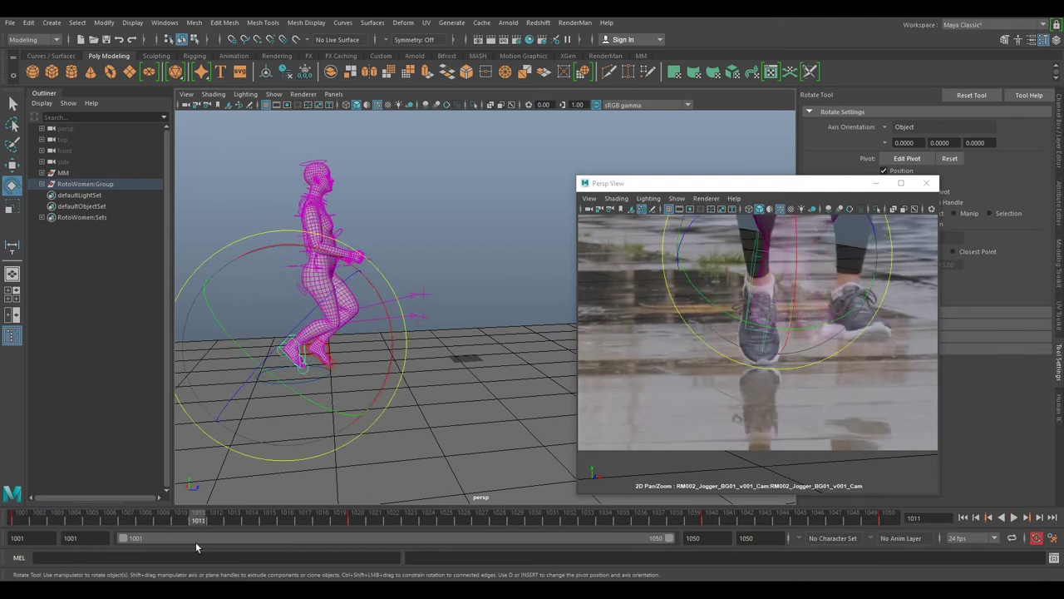
pyautogui.hotkey('alt', 'v')
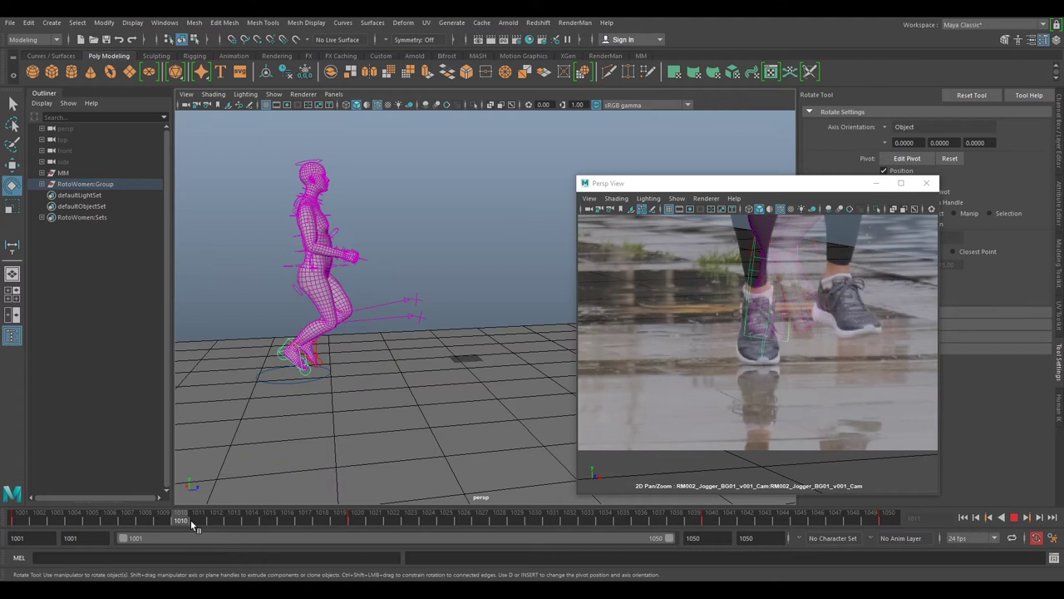
pyautogui.moveTo(187, 536); pyautogui.dragTo(1, 526)
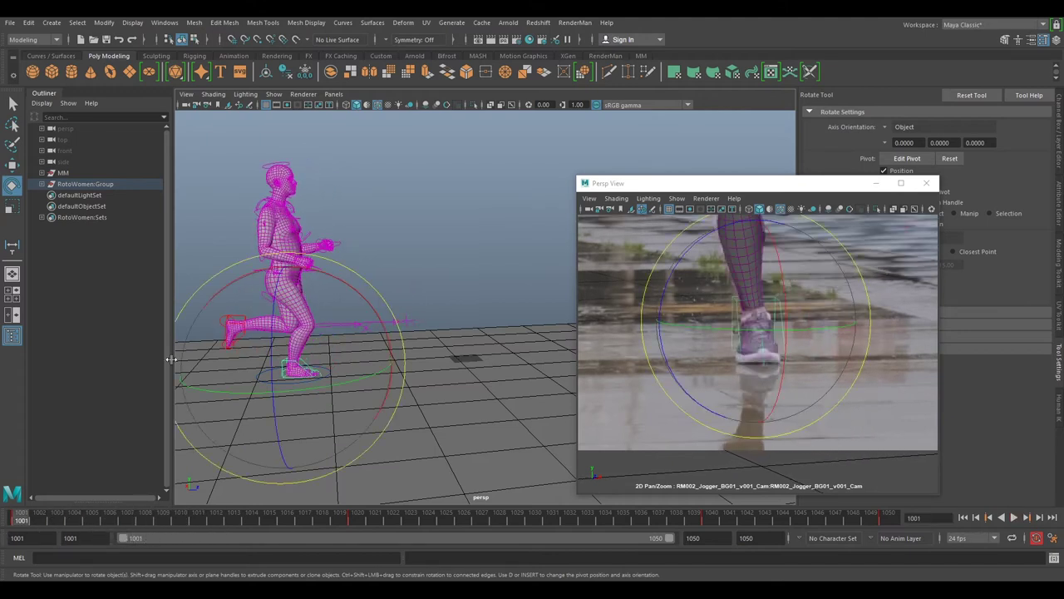
# Copy the right foot control's key from frame 1001 and paste it at frame 1010
pyautogui.moveTo(18, 519); pyautogui.dragTo(56, 359, button='right')
pyautogui.moveTo(33, 519); pyautogui.dragTo(181, 521)
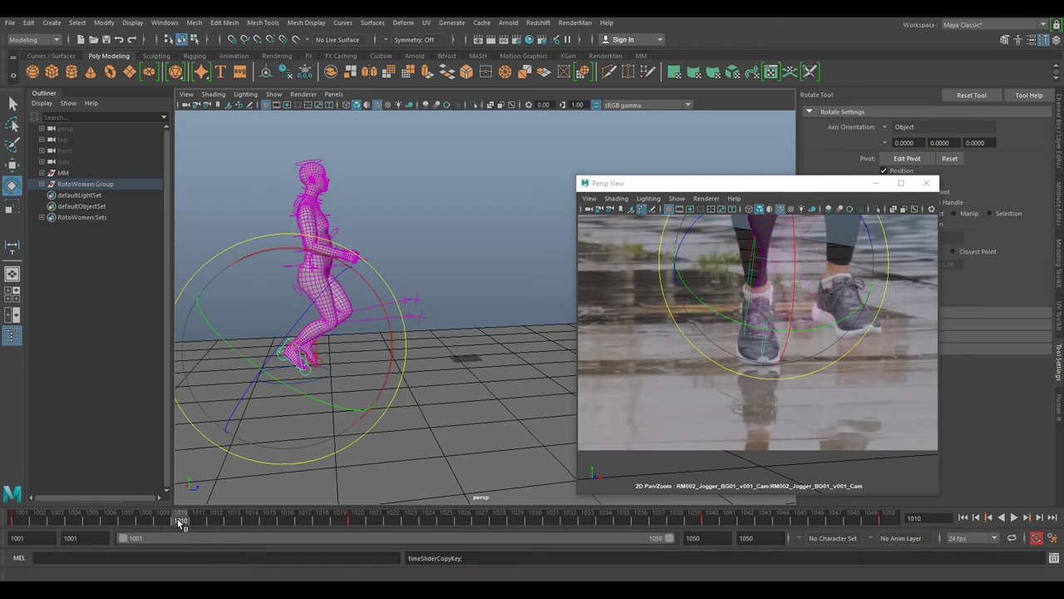
pyautogui.rightClick(179, 520)
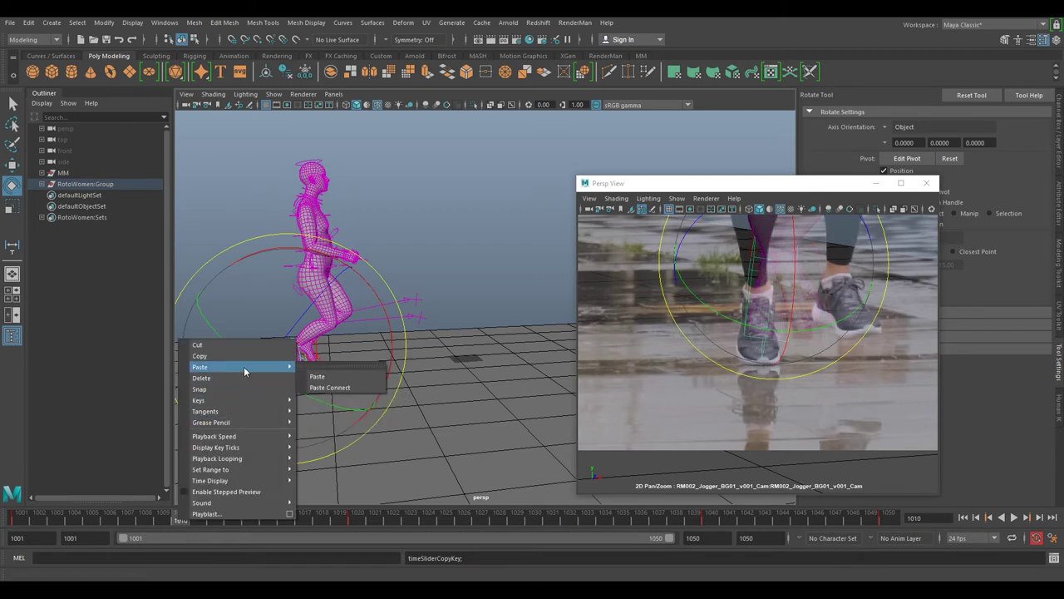
pyautogui.click(313, 379)
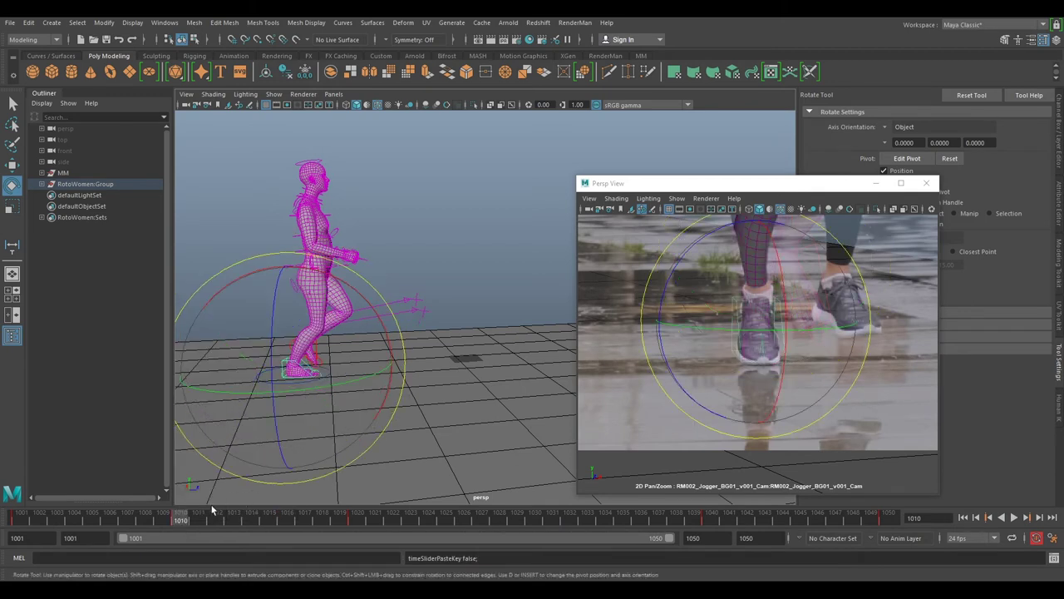
# Scrub between frames 1001 and 1012 to check the planted right foot against the jogger's shoe
pyautogui.moveTo(154, 524); pyautogui.dragTo(20, 522)
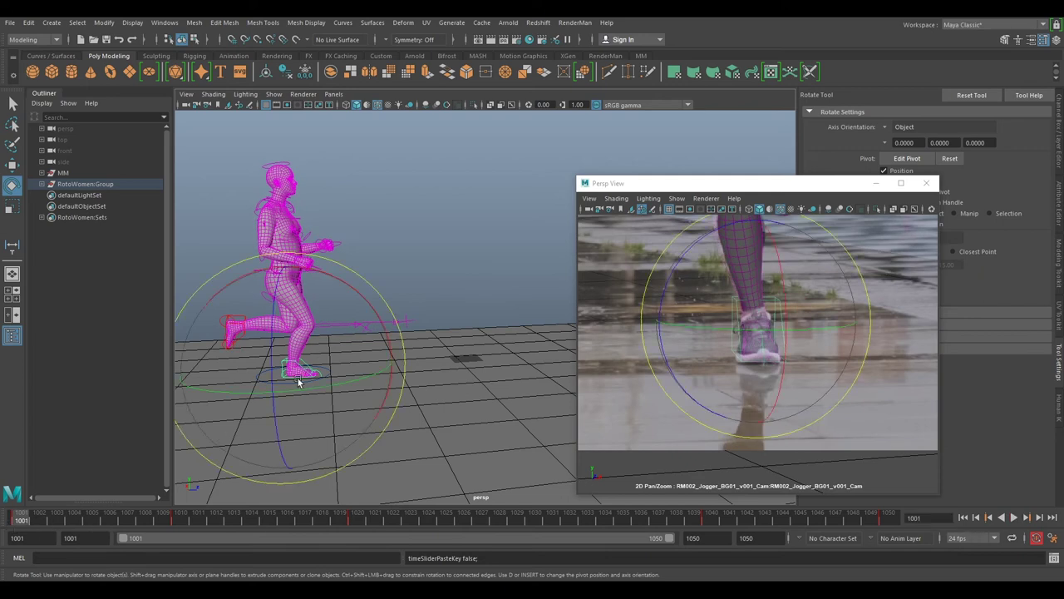
pyautogui.click(269, 384)
pyautogui.click(283, 365)
pyautogui.moveTo(38, 516); pyautogui.dragTo(163, 517)
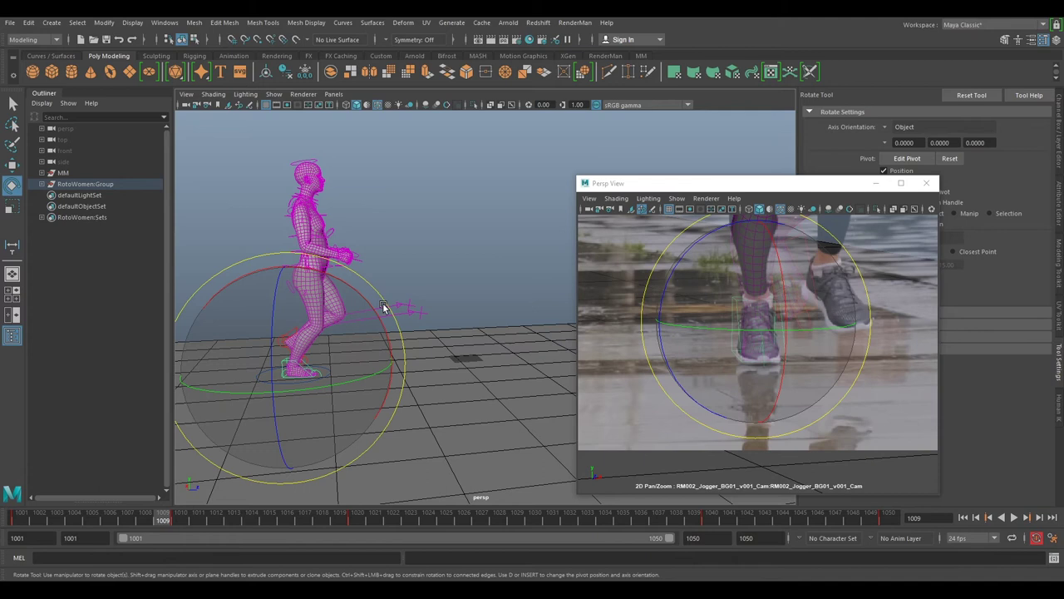
pyautogui.click(345, 388)
pyautogui.click(287, 388)
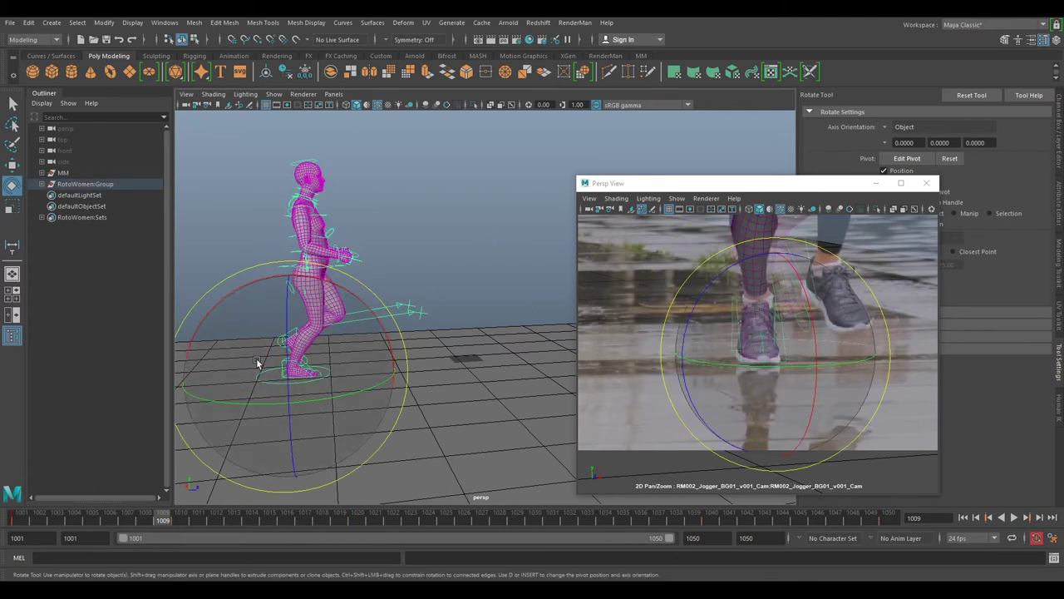
pyautogui.click(488, 214)
pyautogui.moveTo(154, 516); pyautogui.dragTo(196, 540)
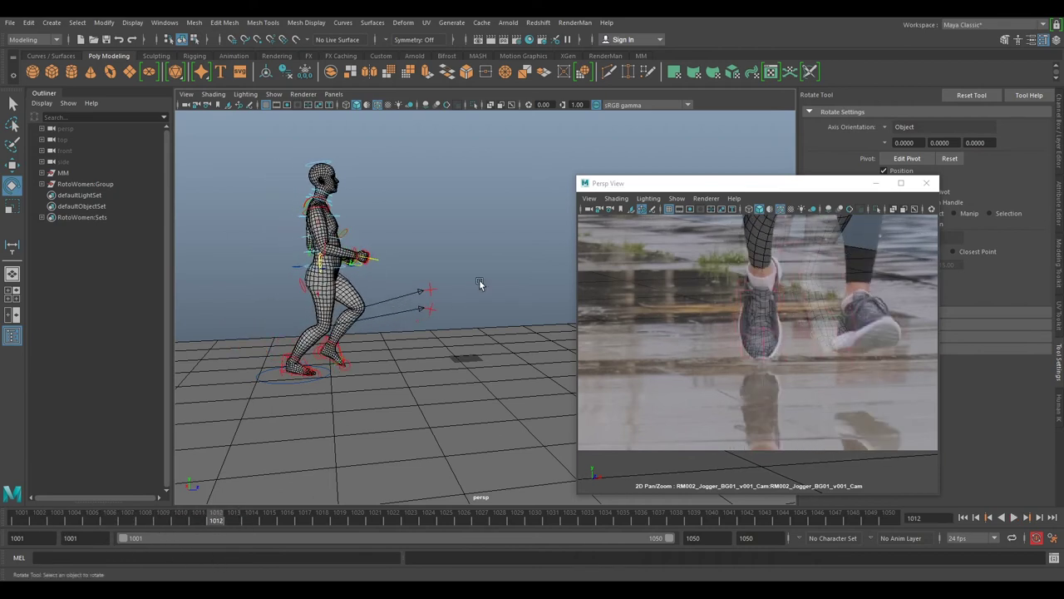
# Rotate the right foot control at frame 1010 so the heel lifts, and move it to fit the jogger's shoe
pyautogui.click(298, 366)
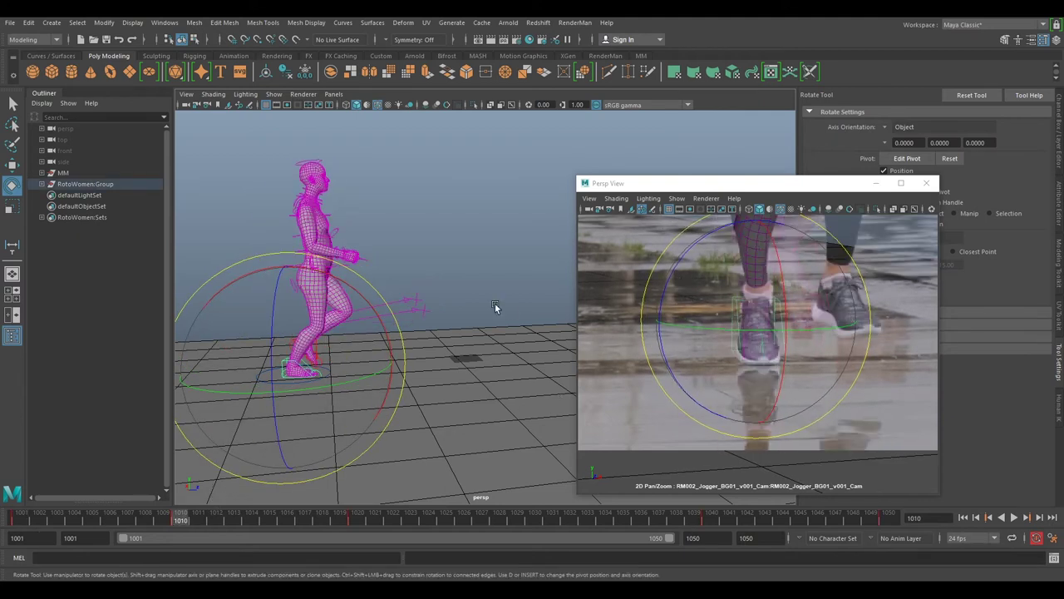
pyautogui.moveTo(358, 297); pyautogui.dragTo(394, 324)
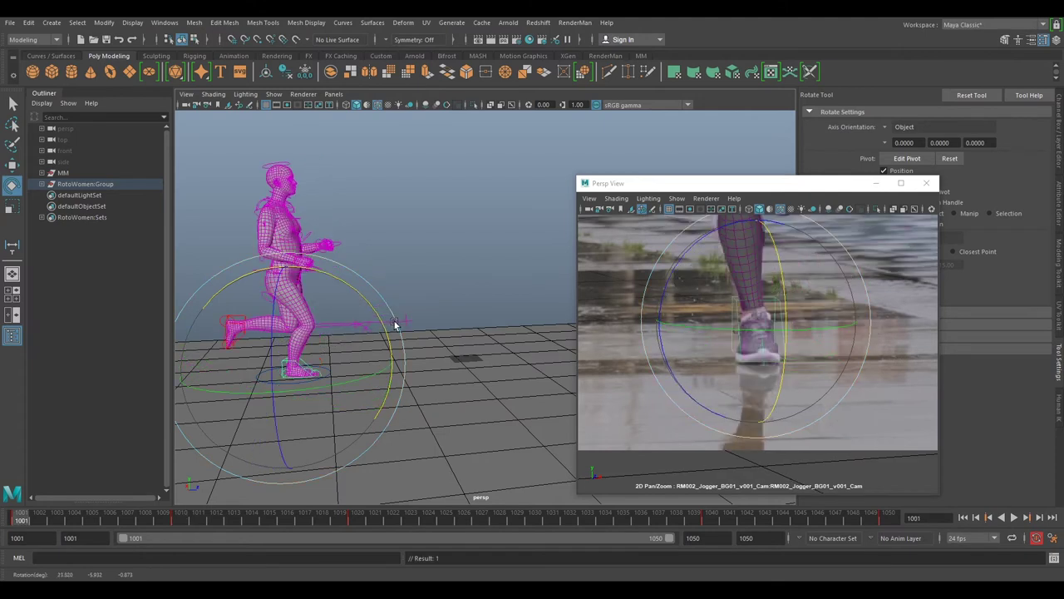
pyautogui.press('.')
pyautogui.press('.')
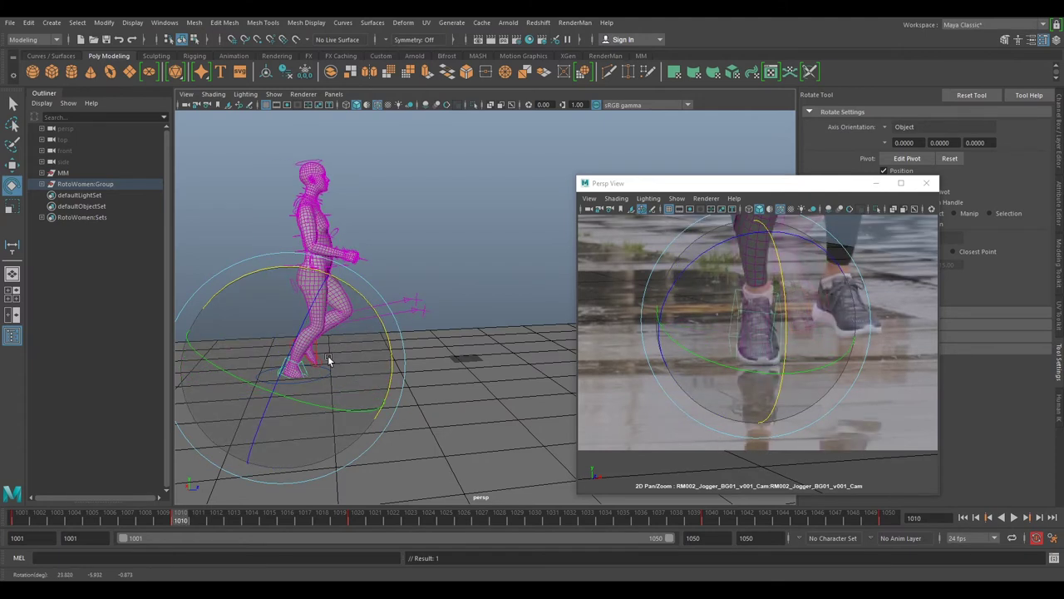
pyautogui.press('w')
pyautogui.moveTo(302, 343); pyautogui.dragTo(307, 332)
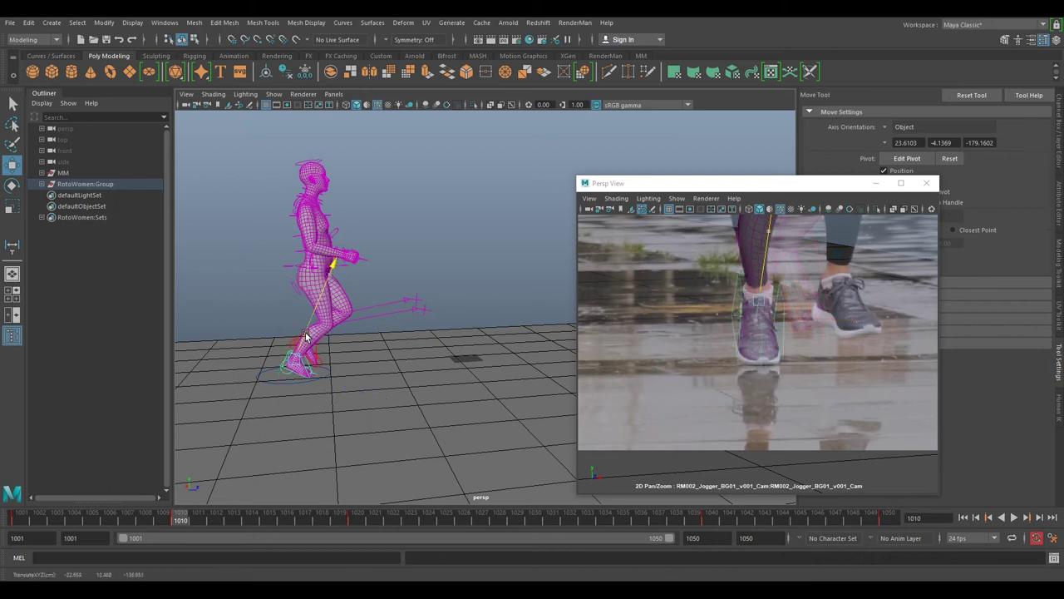
# Flip repeatedly between neighbouring keyframes to compare the right foot's placement with the jogger's shoe
pyautogui.press(',')
pyautogui.press('.')
pyautogui.press(',')
pyautogui.press('.')
pyautogui.middleClick(711, 358)
pyautogui.middleClick(325, 391)
pyautogui.press(',')
pyautogui.press('.')
pyautogui.press(',')
pyautogui.press('.')
pyautogui.press(',')
pyautogui.press('.')
pyautogui.press(',')
pyautogui.press('.')
# Shift the right foot control sideways at frame 1010 to line the foot up with the jogger's shoe
pyautogui.moveTo(754, 377); pyautogui.dragTo(665, 329, button='right')
pyautogui.moveTo(837, 321); pyautogui.dragTo(807, 385, button='middle')
pyautogui.middleClick(453, 348)
pyautogui.keyDown('alt'); pyautogui.moveTo(478, 304); pyautogui.dragTo(405, 311); pyautogui.keyUp('alt')
pyautogui.click(404, 298)
pyautogui.click(731, 387)
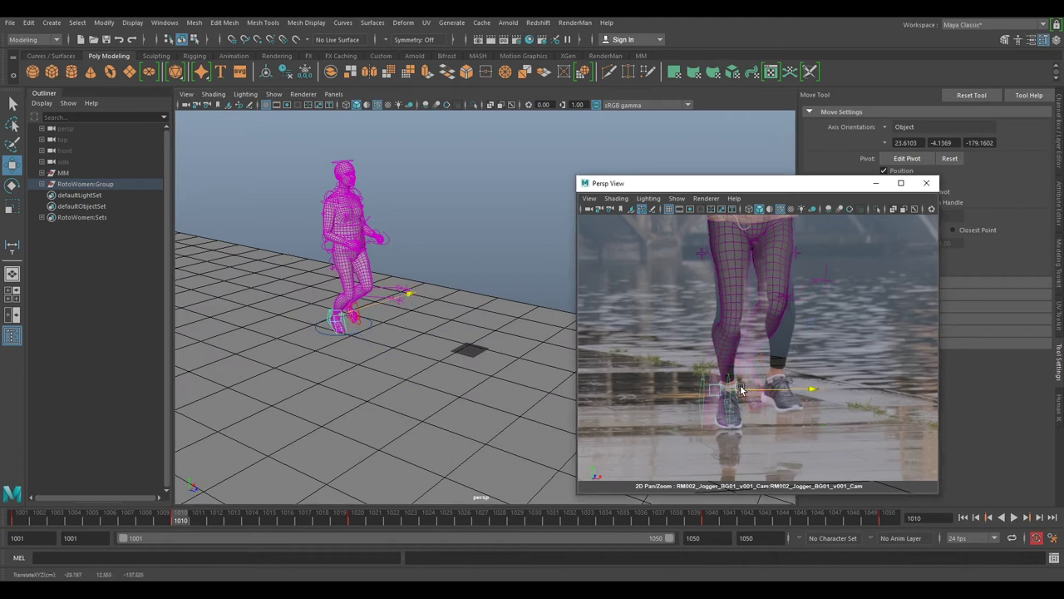
# Move the right knee's direction control sideways at frame 1010 so the knee points like the jogger's
pyautogui.click(424, 276)
pyautogui.click(398, 304)
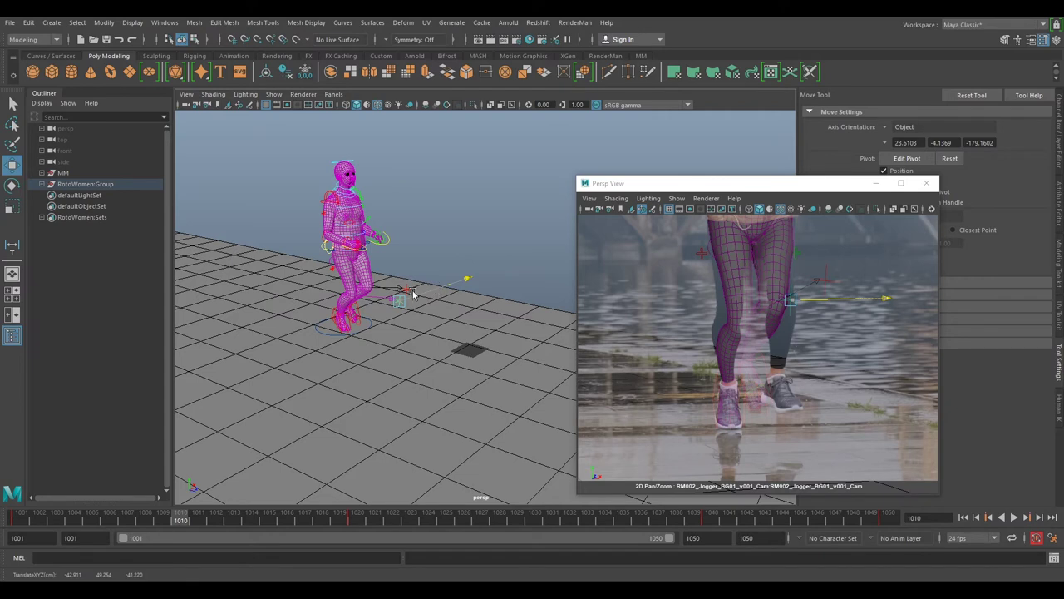
pyautogui.moveTo(413, 294); pyautogui.dragTo(416, 293)
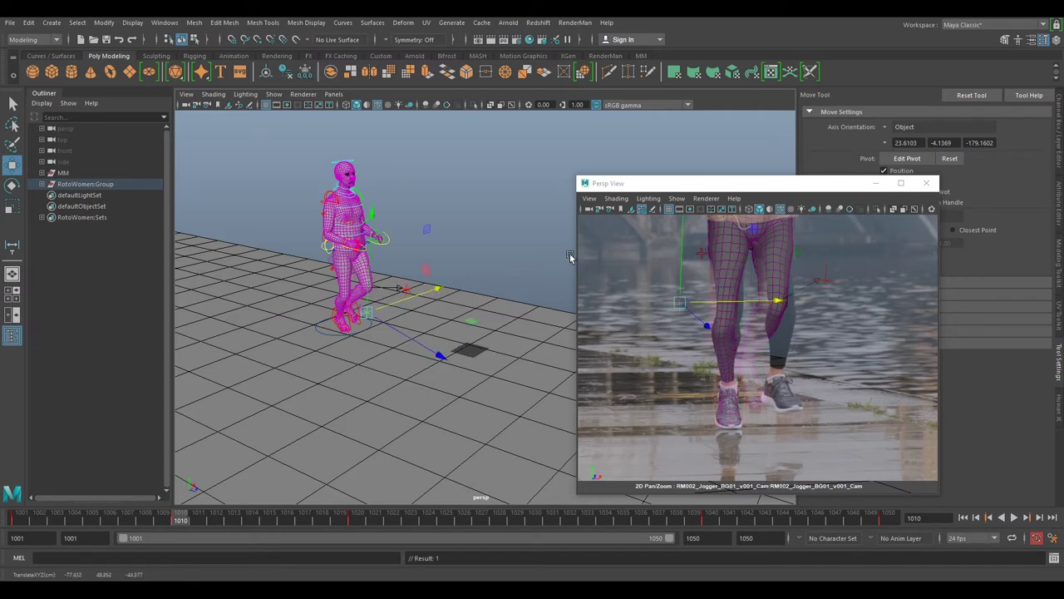
pyautogui.keyDown('alt'); pyautogui.moveTo(488, 225); pyautogui.dragTo(519, 259); pyautogui.keyUp('alt')
pyautogui.scroll(3, 524, 260)
pyautogui.moveTo(459, 296); pyautogui.dragTo(479, 299)
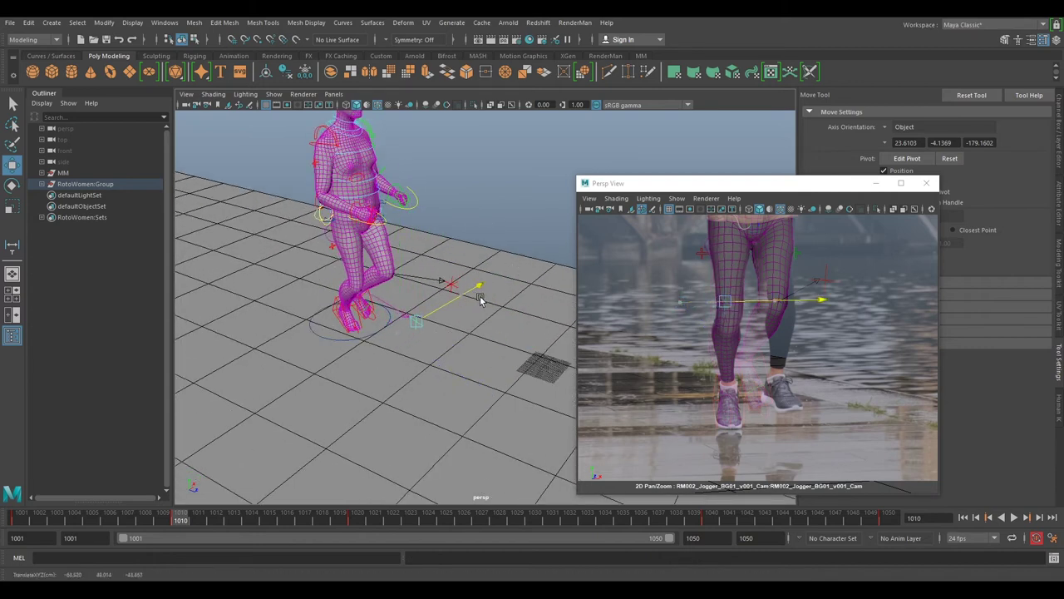
# Select the body's hip control at frame 1010 and nudge it toward the jogger's waist
pyautogui.keyDown('alt'); pyautogui.moveTo(438, 235); pyautogui.dragTo(331, 246); pyautogui.keyUp('alt')
pyautogui.click(279, 238)
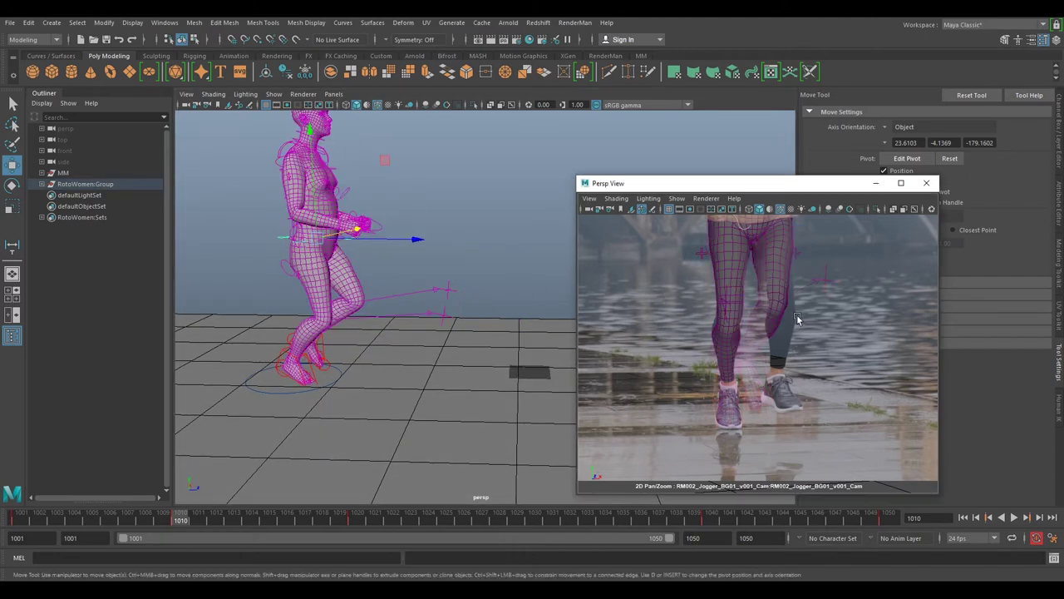
pyautogui.scroll(-1, 790, 304)
pyautogui.moveTo(785, 291); pyautogui.dragTo(776, 324, button='middle')
pyautogui.moveTo(744, 285); pyautogui.dragTo(746, 286)
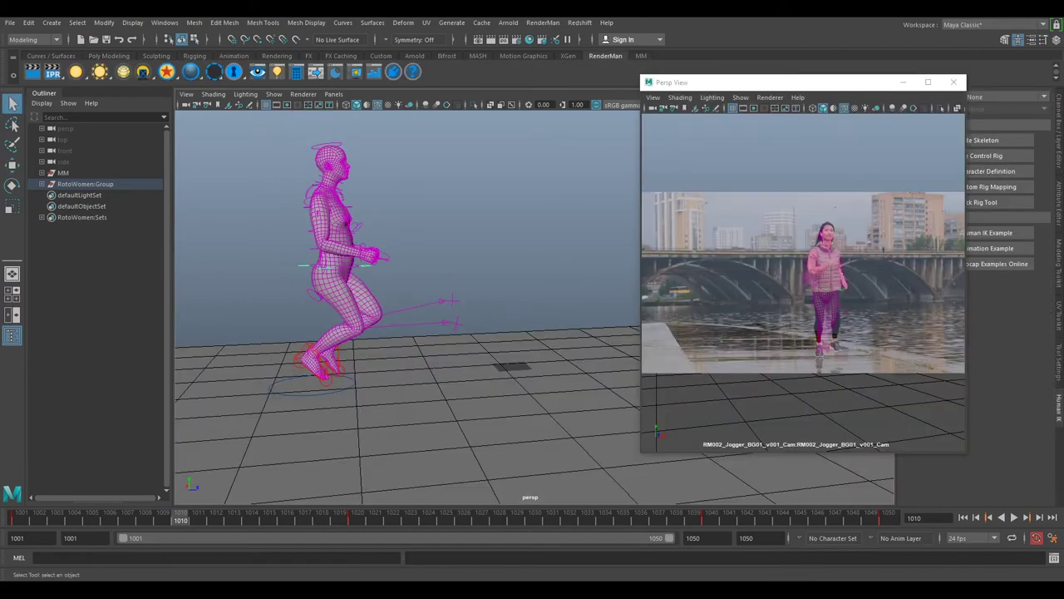
# Raise the hip control at frame 1010 so the pelvis and upper legs line up with the jogger
pyautogui.keyDown('alt'); pyautogui.moveTo(456, 285); pyautogui.dragTo(438, 272); pyautogui.keyUp('alt')
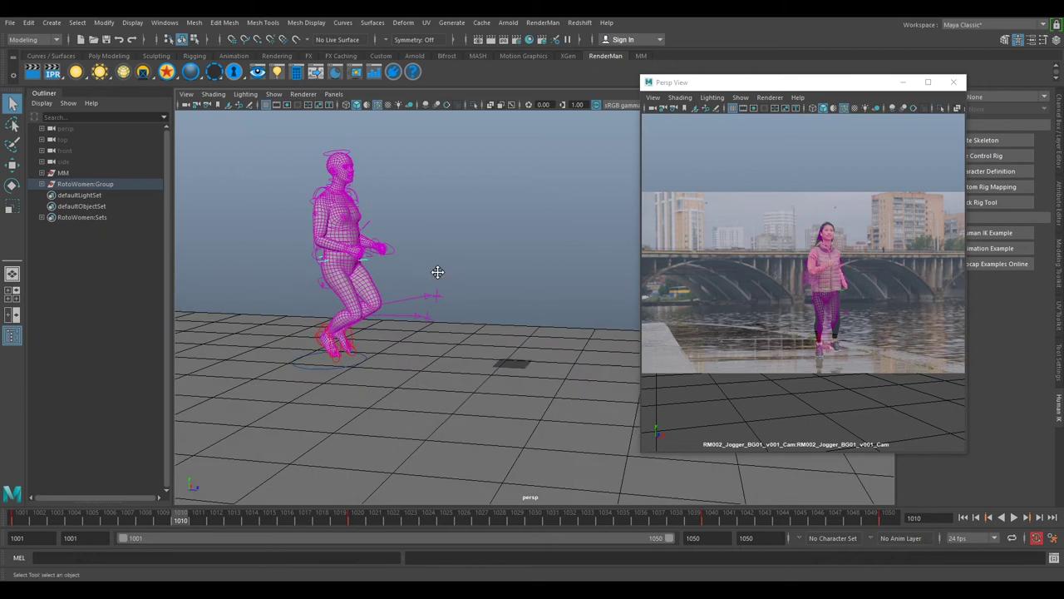
pyautogui.keyDown('alt'); pyautogui.moveTo(438, 271); pyautogui.dragTo(532, 302, button='right'); pyautogui.keyUp('alt')
pyautogui.moveTo(531, 302)
pyautogui.keyDown('alt'); pyautogui.mouseDown()
pyautogui.moveTo(496, 300)
pyautogui.moveTo(517, 311)
pyautogui.mouseUp(); pyautogui.keyUp('alt')
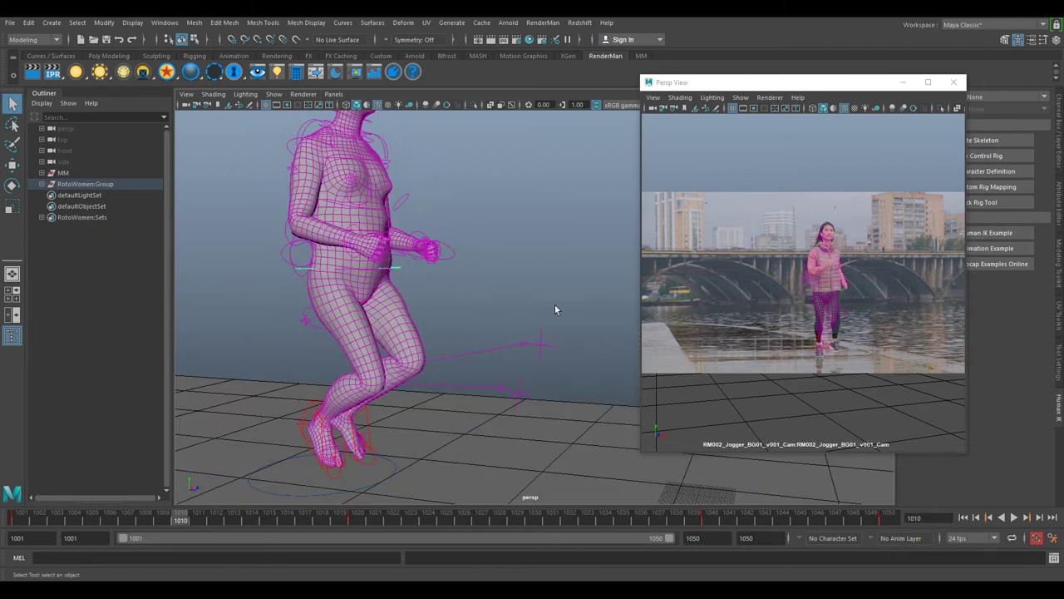
pyautogui.press('\\')
pyautogui.moveTo(842, 257); pyautogui.dragTo(670, 179, button='middle')
pyautogui.moveTo(669, 179); pyautogui.dragTo(721, 207, button='right')
pyautogui.moveTo(721, 208); pyautogui.dragTo(948, 347, button='middle')
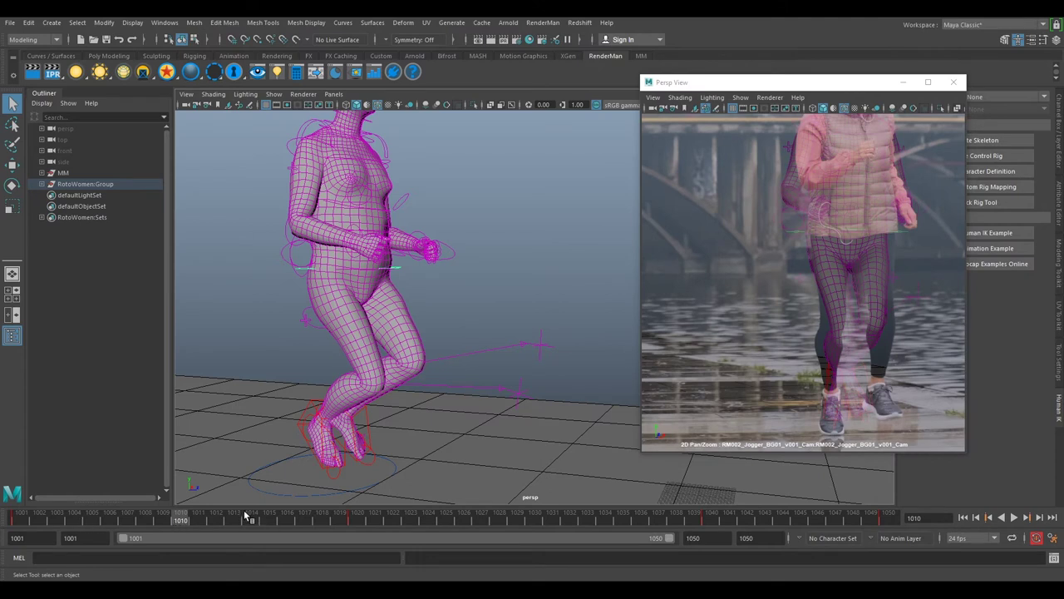
pyautogui.press('\\')
pyautogui.moveTo(867, 273); pyautogui.dragTo(893, 297, button='right')
pyautogui.moveTo(893, 297); pyautogui.dragTo(793, 344, button='middle')
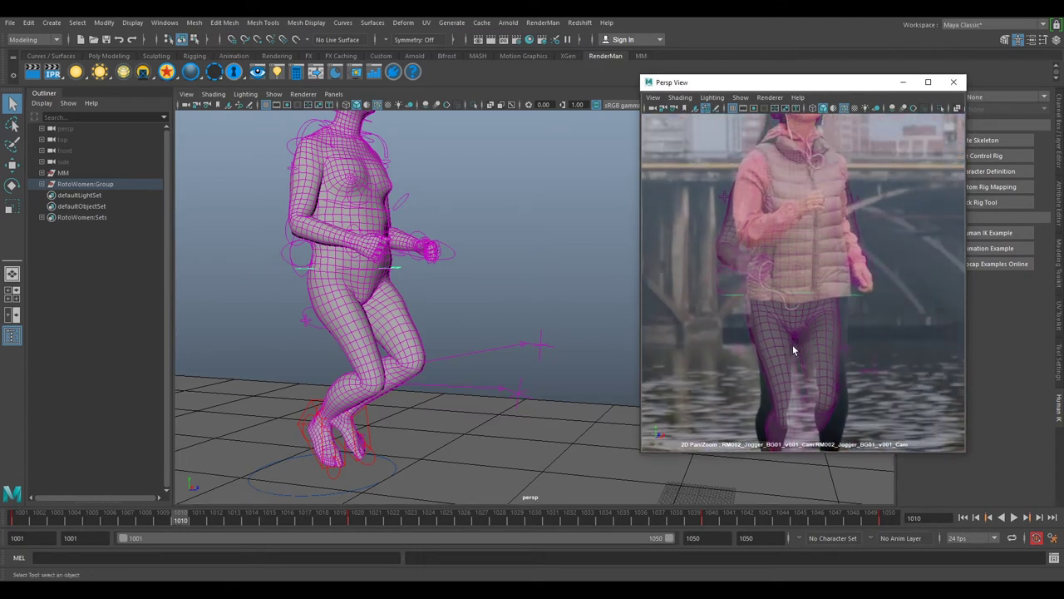
pyautogui.press('w')
pyautogui.moveTo(793, 297); pyautogui.dragTo(798, 282)
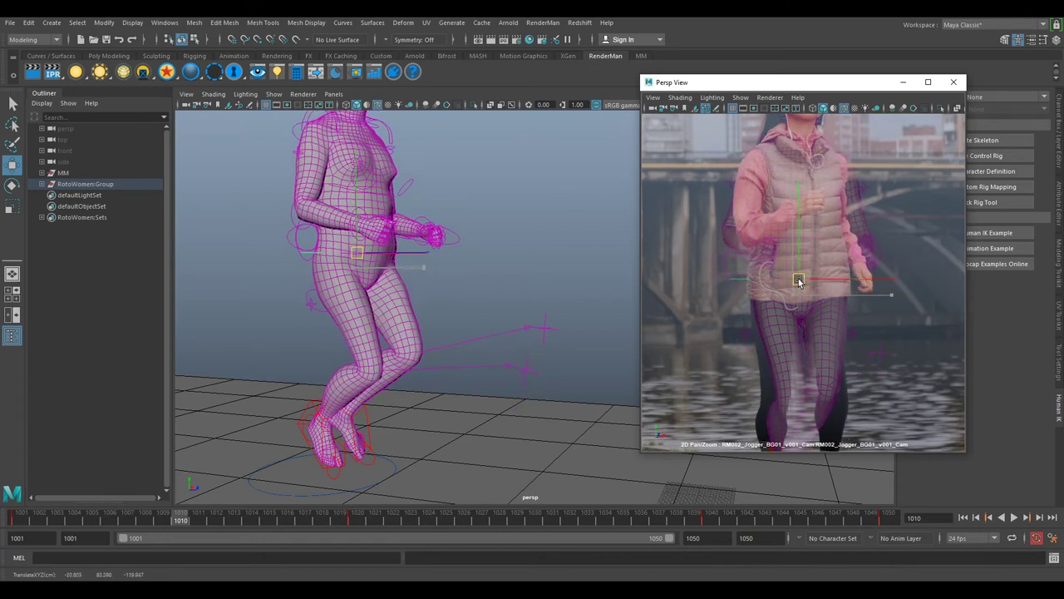
# Shift the hip control backward at frame 1010 and refine its height to fit the body to the jogger's torso
pyautogui.keyDown('alt'); pyautogui.moveTo(426, 287); pyautogui.dragTo(438, 265); pyautogui.keyUp('alt')
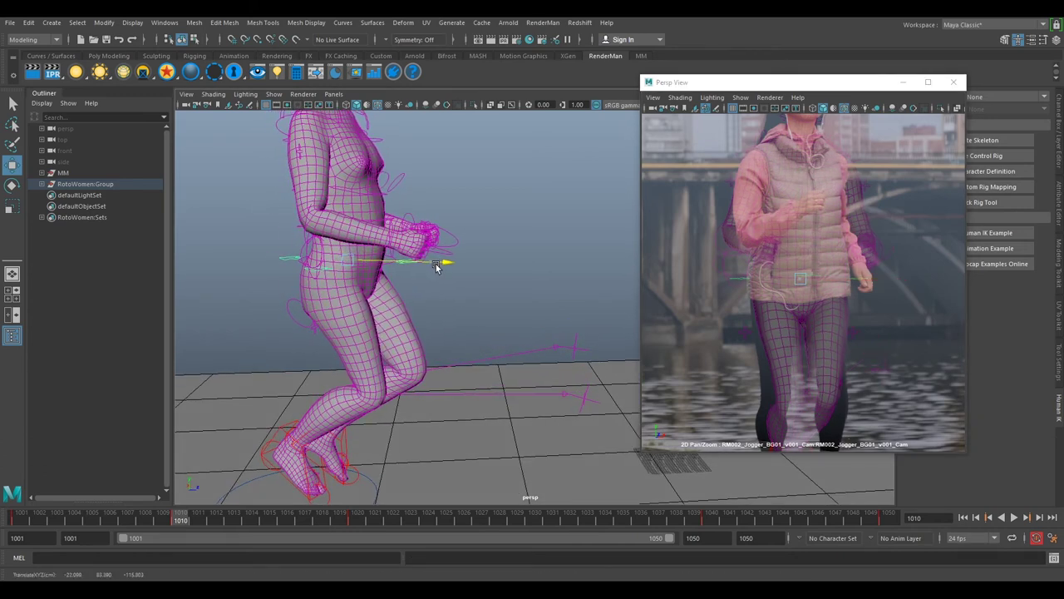
pyautogui.moveTo(870, 306); pyautogui.dragTo(810, 268, button='right')
pyautogui.moveTo(810, 268); pyautogui.dragTo(810, 275, button='middle')
pyautogui.moveTo(796, 292)
pyautogui.mouseDown()
pyautogui.moveTo(785, 295)
pyautogui.moveTo(795, 295)
pyautogui.mouseUp()
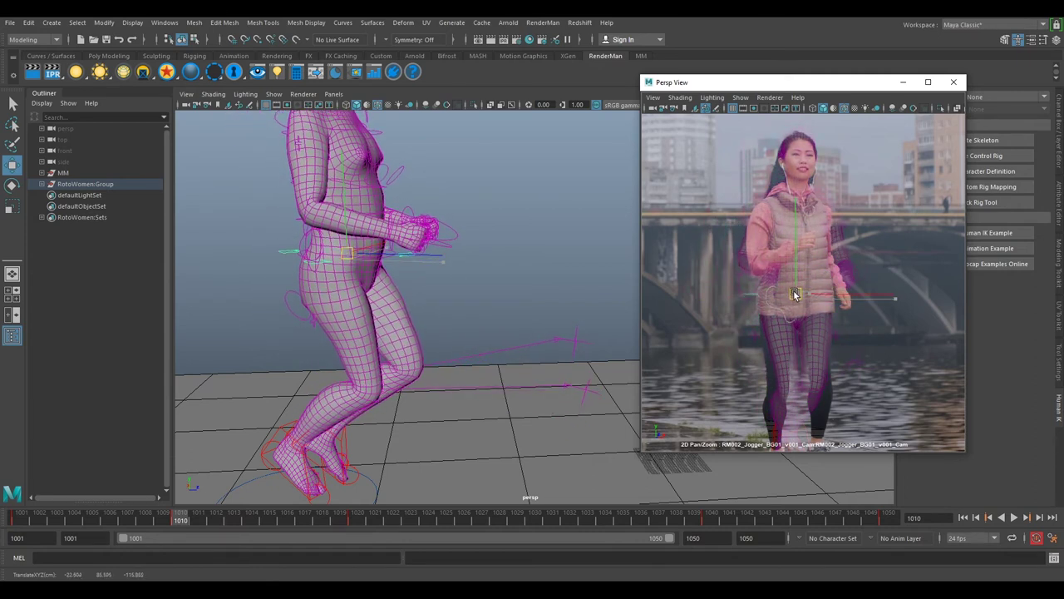
pyautogui.moveTo(442, 257); pyautogui.dragTo(423, 257)
pyautogui.moveTo(791, 296); pyautogui.dragTo(792, 300)
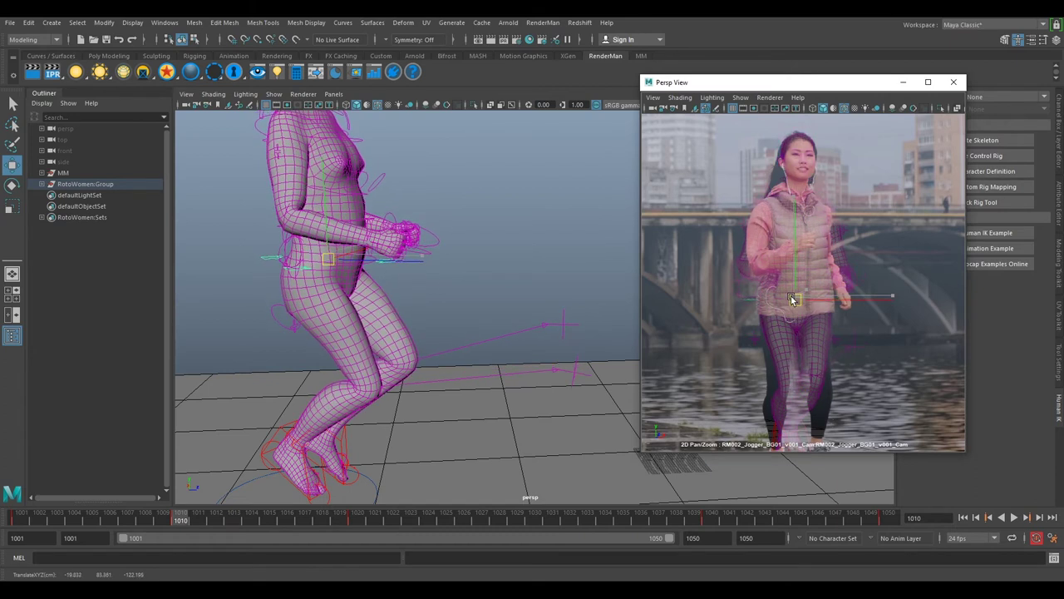
pyautogui.keyDown('alt'); pyautogui.moveTo(431, 359); pyautogui.dragTo(577, 246, button='right'); pyautogui.keyUp('alt')
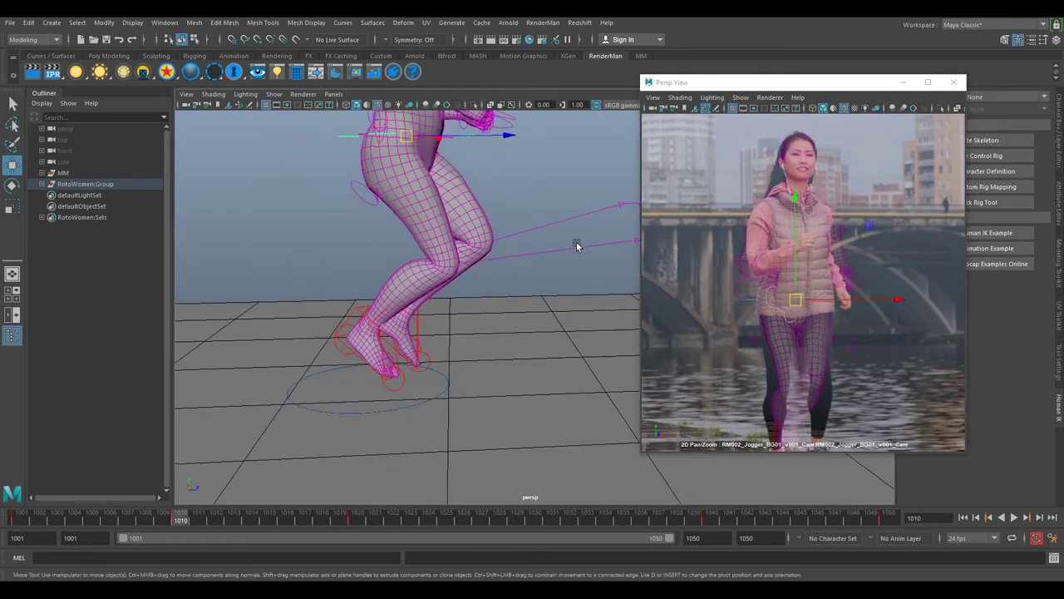
# Rotate the hip control slightly at frame 1010 so the pelvis lines up with the jogger's
pyautogui.moveTo(899, 353); pyautogui.dragTo(851, 319, button='right')
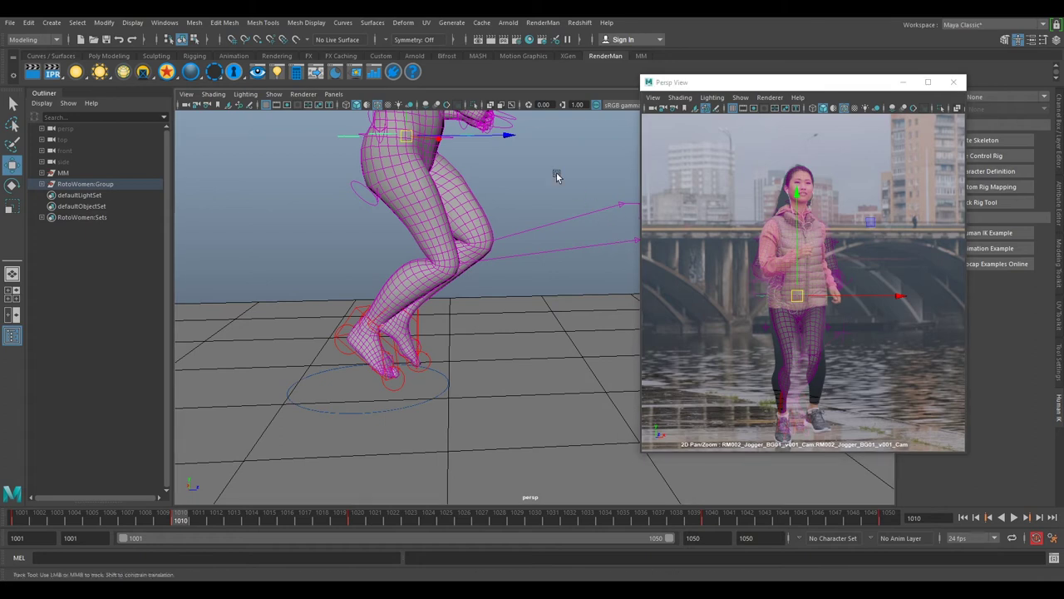
pyautogui.keyDown('alt'); pyautogui.moveTo(556, 173); pyautogui.dragTo(549, 317, button='middle'); pyautogui.keyUp('alt')
pyautogui.press('e')
pyautogui.moveTo(438, 312); pyautogui.dragTo(456, 314)
pyautogui.moveTo(726, 283); pyautogui.dragTo(725, 284)
pyautogui.keyDown('alt'); pyautogui.moveTo(593, 318); pyautogui.dragTo(582, 322, button='right'); pyautogui.keyUp('alt')
pyautogui.keyDown('alt'); pyautogui.moveTo(578, 325); pyautogui.dragTo(577, 304, button='middle'); pyautogui.keyUp('alt')
pyautogui.keyDown('alt'); pyautogui.moveTo(577, 304); pyautogui.dragTo(396, 309); pyautogui.keyUp('alt')
# Copy the right foot control's key from frame 1001 and paste it at frame 1010
pyautogui.click(407, 315)
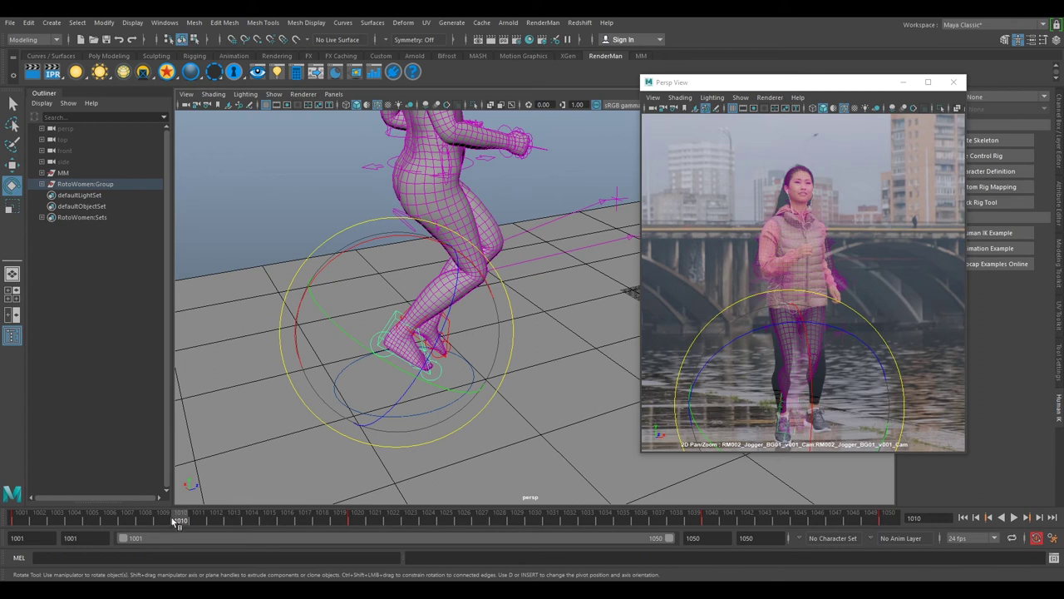
pyautogui.keyDown('alt'); pyautogui.moveTo(522, 345); pyautogui.dragTo(504, 366); pyautogui.keyUp('alt')
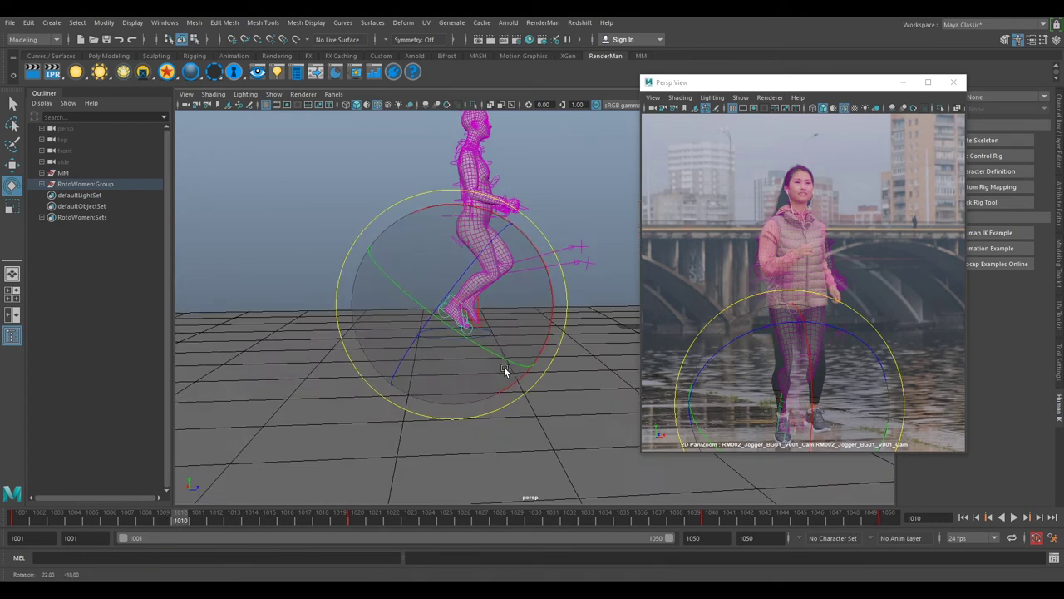
pyautogui.hotkey('alt', 'v')
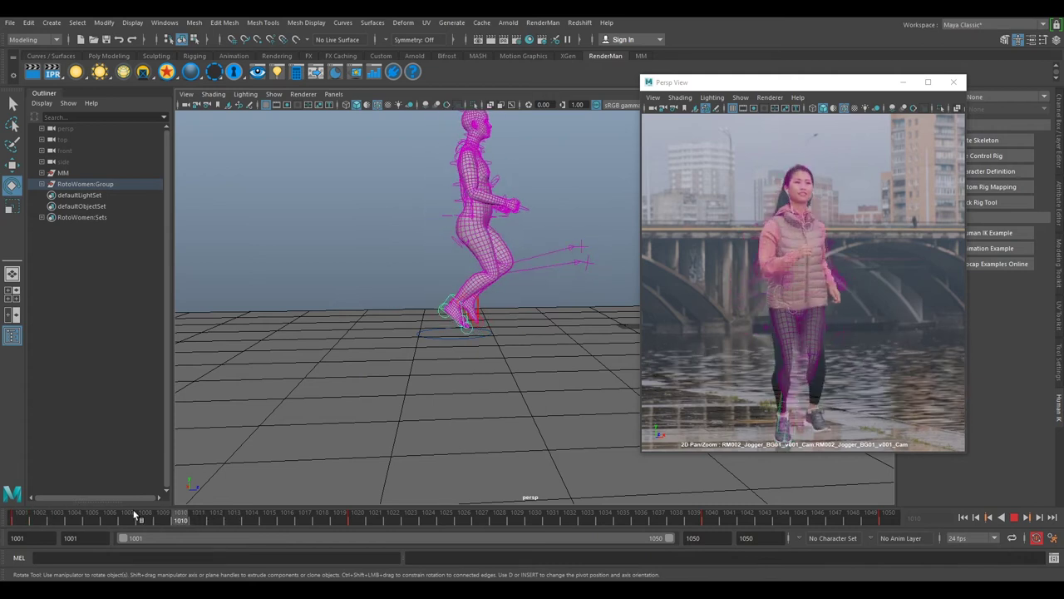
pyautogui.click(7, 519)
pyautogui.rightClick(15, 519)
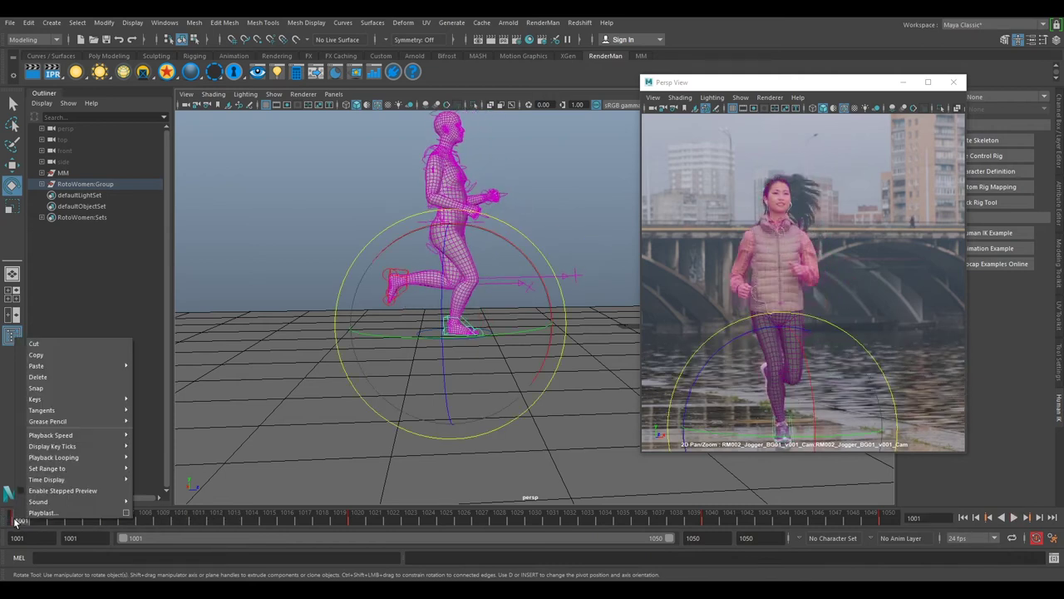
pyautogui.click(44, 356)
pyautogui.moveTo(34, 522); pyautogui.dragTo(178, 525)
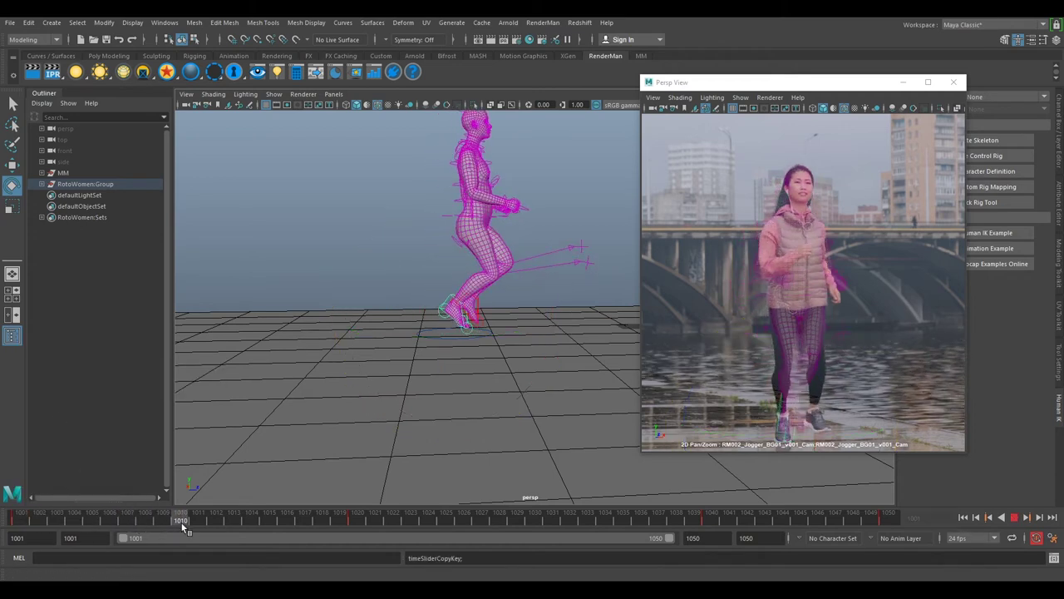
pyautogui.rightClick(191, 526)
pyautogui.moveTo(276, 366)
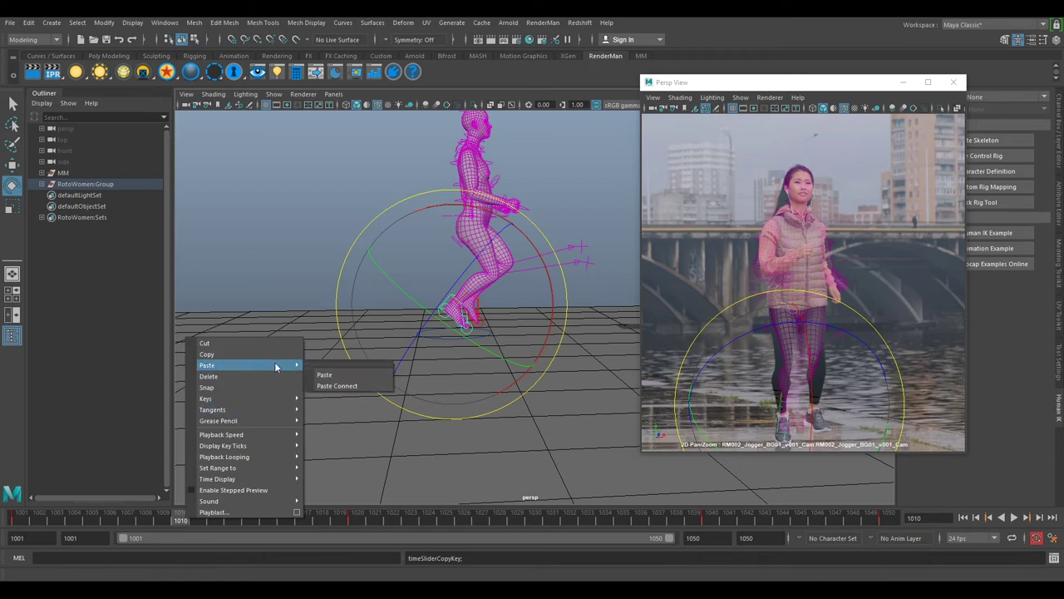
pyautogui.click(321, 376)
# Rotate and move the right foot control at frame 1010 so the foot fits the jogger's planted shoe
pyautogui.click(165, 520)
pyautogui.moveTo(30, 516); pyautogui.dragTo(199, 534)
pyautogui.press(',')
pyautogui.press('.')
pyautogui.press(',')
pyautogui.hotkey('alt', 'shift', 'v')
pyautogui.moveTo(812, 301); pyautogui.dragTo(860, 332, button='right')
pyautogui.moveTo(831, 420); pyautogui.dragTo(786, 259, button='middle')
pyautogui.moveTo(787, 258); pyautogui.dragTo(840, 271, button='right')
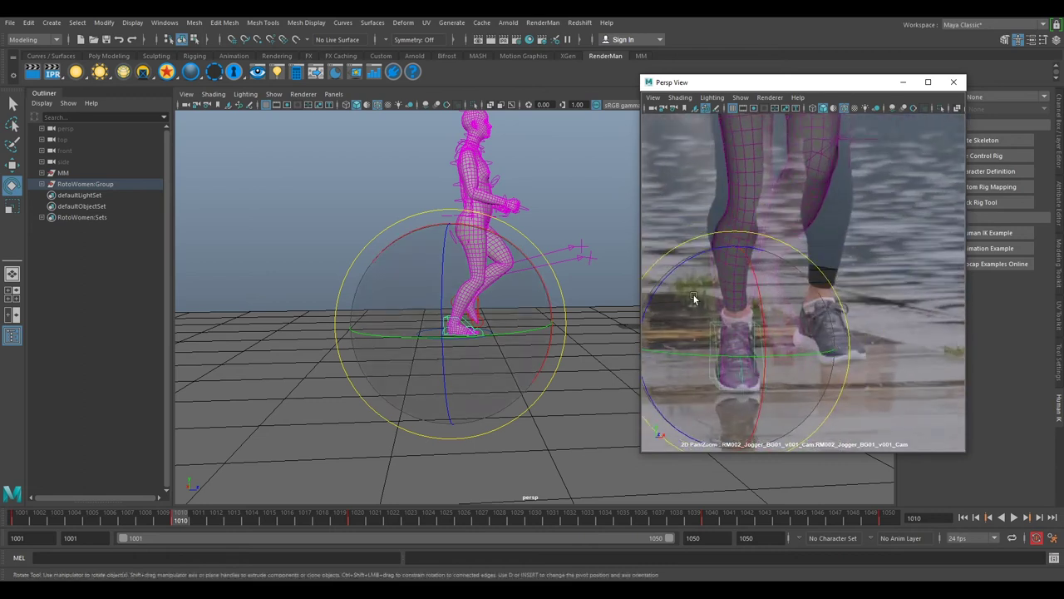
pyautogui.moveTo(758, 291); pyautogui.dragTo(735, 303)
pyautogui.press('w')
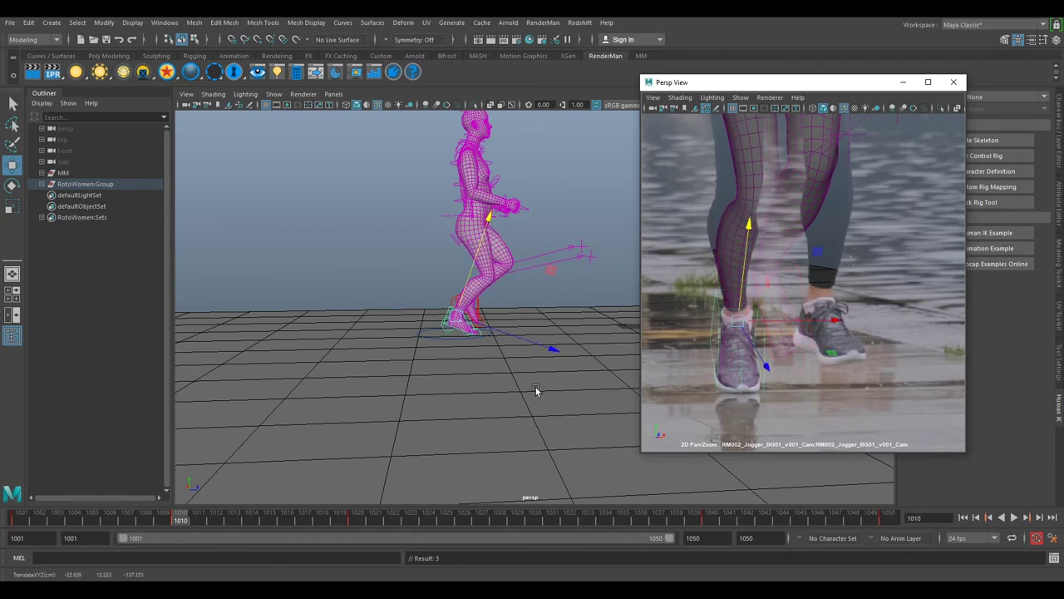
# Nudge the right foot control along its forward axis at frame 1010, comparing the foot's placement with frame 1001
pyautogui.press(',')
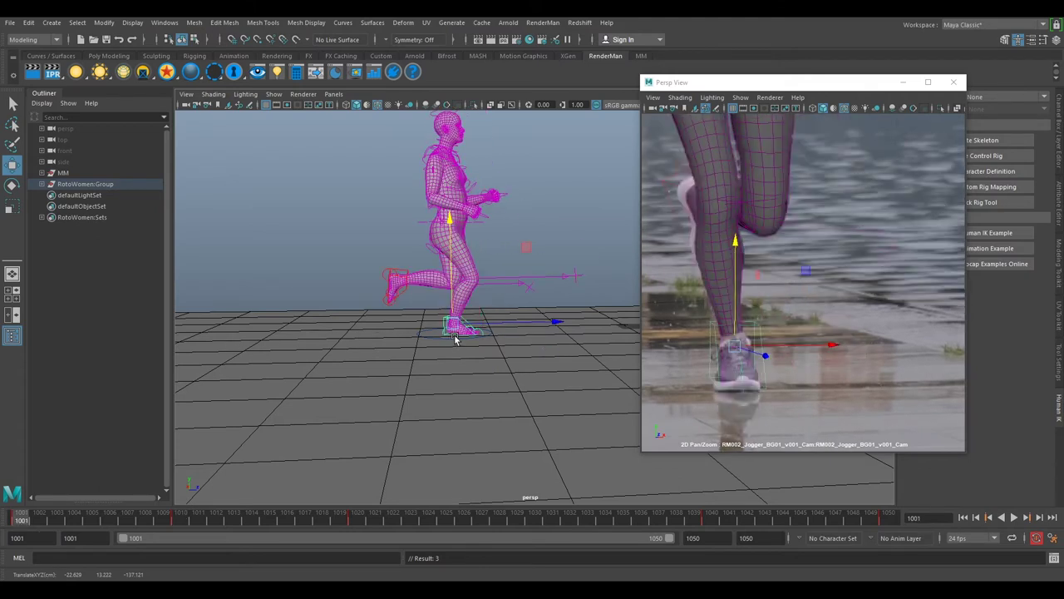
pyautogui.press('.')
pyautogui.press(',')
pyautogui.press('.')
pyautogui.moveTo(483, 327); pyautogui.dragTo(485, 328)
pyautogui.press(',')
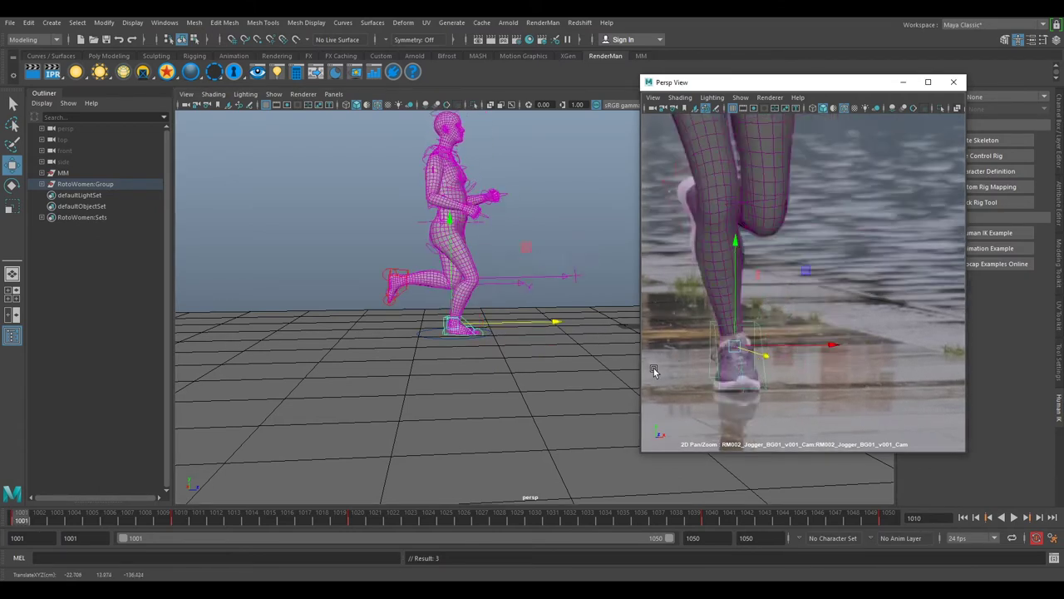
pyautogui.press('.')
pyautogui.press(',')
pyautogui.press('.')
pyautogui.press(',')
pyautogui.press('.')
pyautogui.click(23, 518)
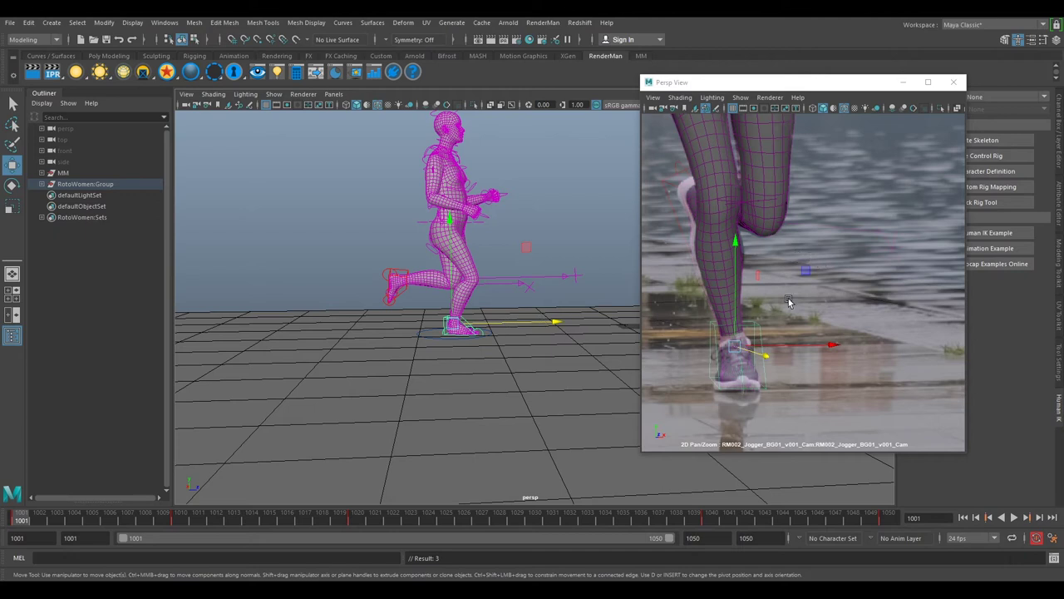
pyautogui.press('.')
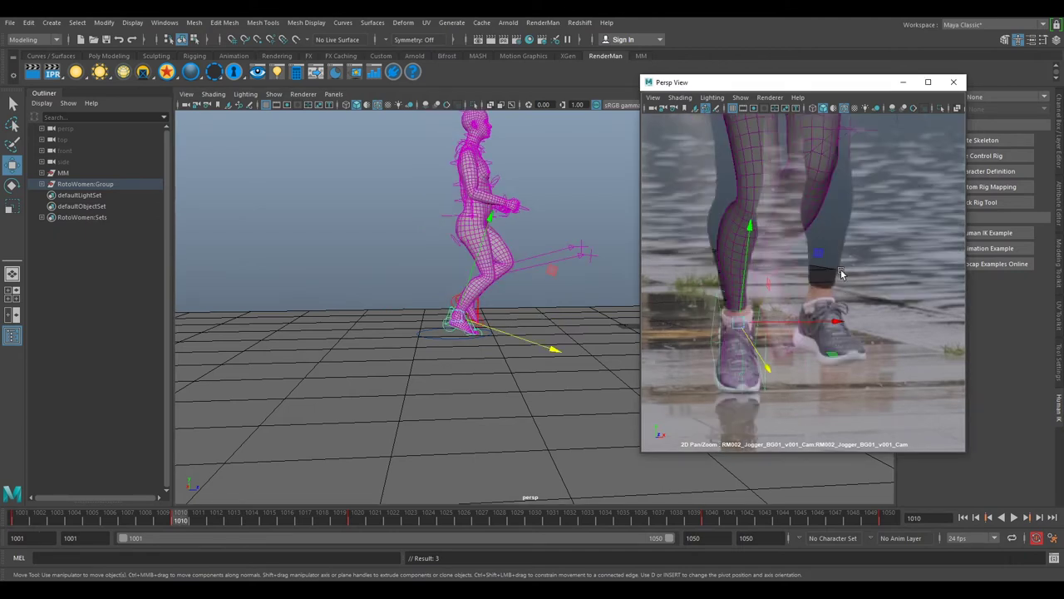
# Adjust the right knee's direction control sideways at frame 1010 to align the right leg with the footage
pyautogui.moveTo(857, 292); pyautogui.dragTo(834, 232, button='right')
pyautogui.moveTo(834, 233); pyautogui.dragTo(849, 266, button='middle')
pyautogui.keyDown('alt'); pyautogui.moveTo(526, 254); pyautogui.dragTo(548, 283); pyautogui.keyUp('alt')
pyautogui.click(552, 282)
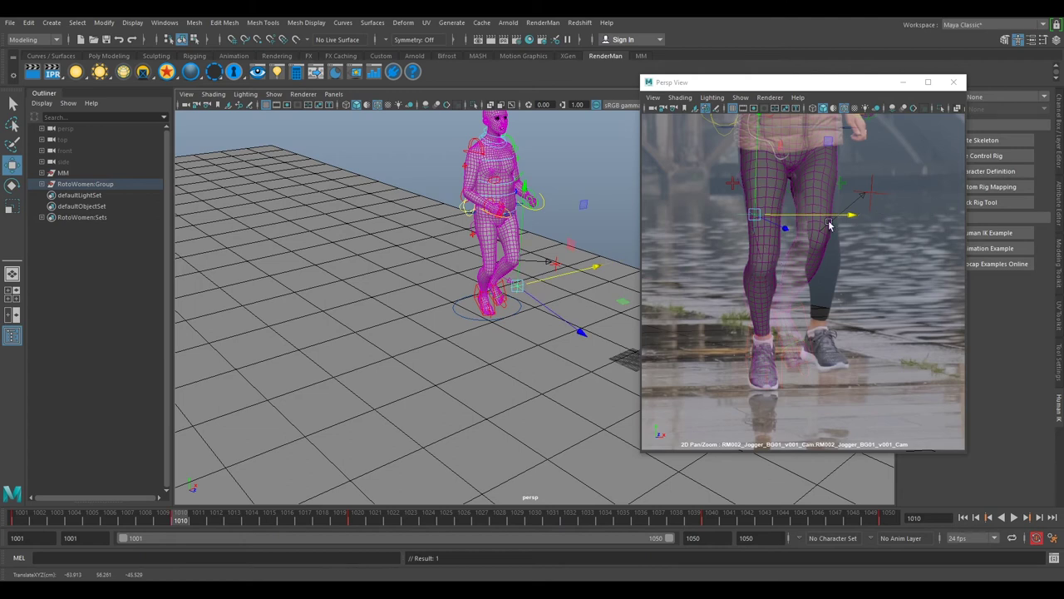
# Move and rotate the left foot control at frame 1010 to fit the jogger's raised left shoe
pyautogui.click(802, 313)
pyautogui.moveTo(804, 309); pyautogui.dragTo(839, 310)
pyautogui.press('e')
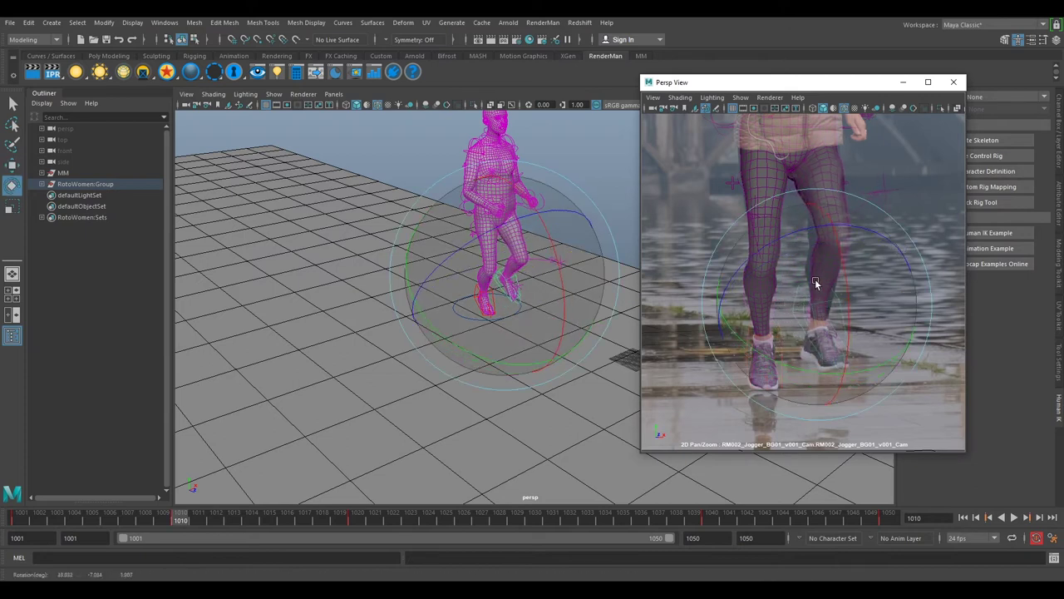
pyautogui.moveTo(829, 286)
pyautogui.mouseDown()
pyautogui.moveTo(834, 269)
pyautogui.moveTo(823, 271)
pyautogui.mouseUp()
pyautogui.press('w')
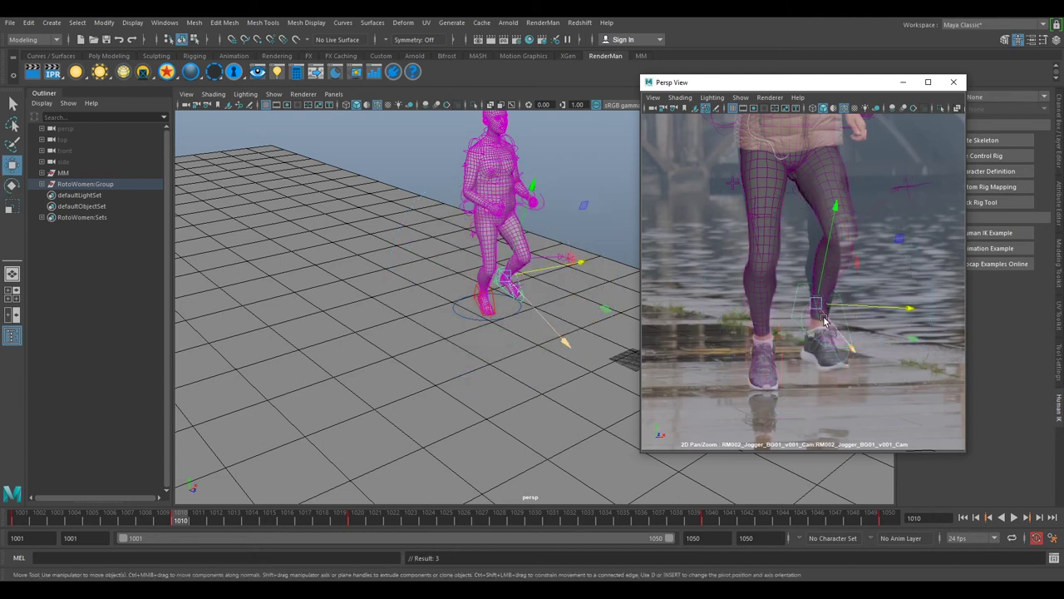
pyautogui.moveTo(818, 316); pyautogui.dragTo(818, 331)
pyautogui.press('e')
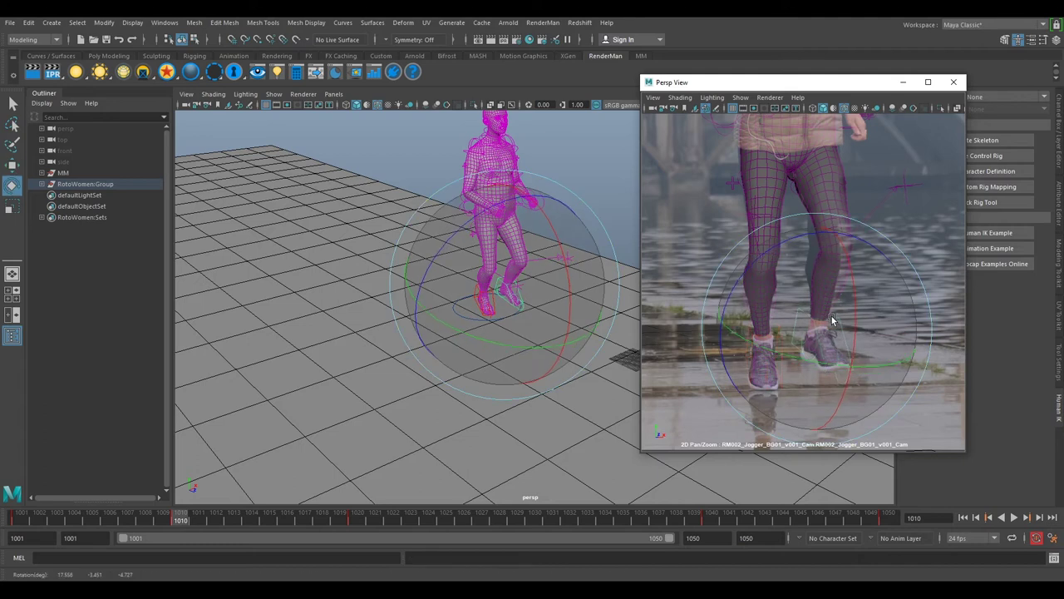
# Move the left knee's direction control at frame 1010 so the left leg follows the jogger's
pyautogui.click(898, 190)
pyautogui.press('w')
pyautogui.moveTo(897, 190); pyautogui.dragTo(859, 200)
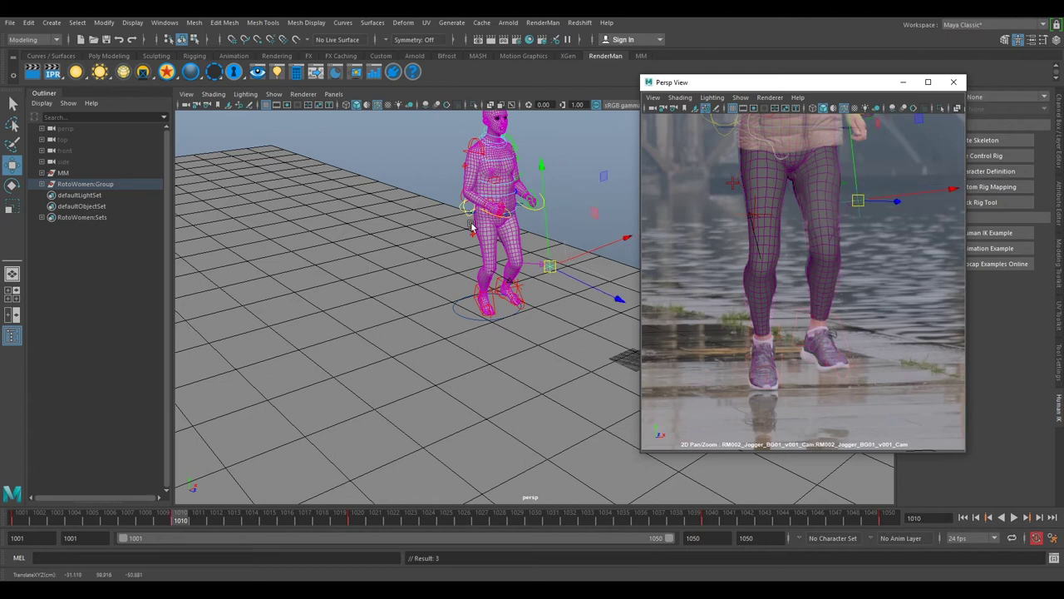
pyautogui.keyDown('alt'); pyautogui.moveTo(534, 273); pyautogui.dragTo(535, 226); pyautogui.keyUp('alt')
pyautogui.keyDown('alt'); pyautogui.moveTo(535, 225); pyautogui.dragTo(570, 260, button='right'); pyautogui.keyUp('alt')
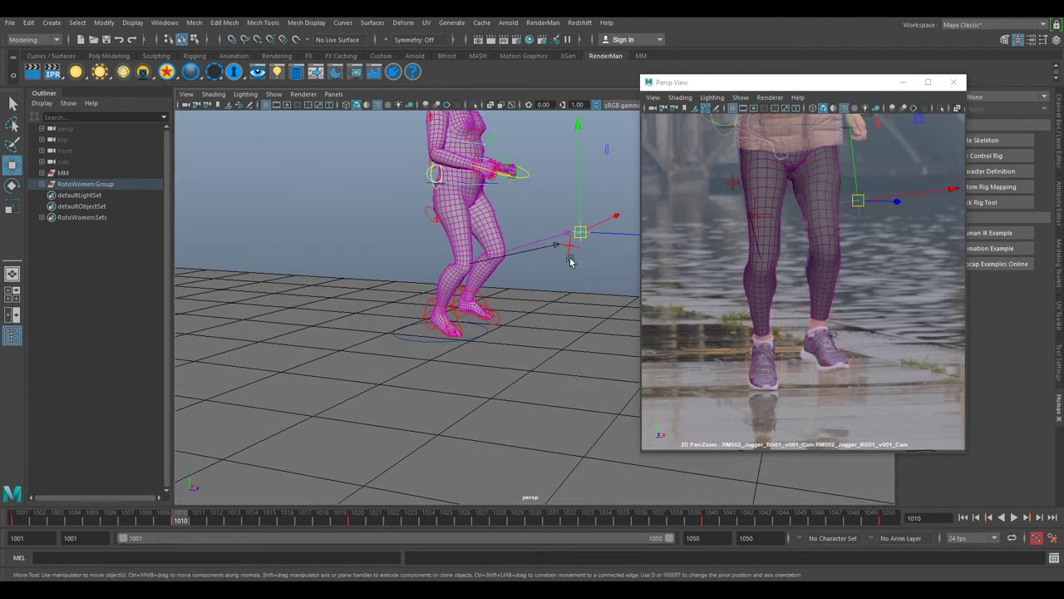
pyautogui.moveTo(860, 200); pyautogui.dragTo(871, 202)
pyautogui.keyDown('alt'); pyautogui.moveTo(559, 270); pyautogui.dragTo(585, 273); pyautogui.keyUp('alt')
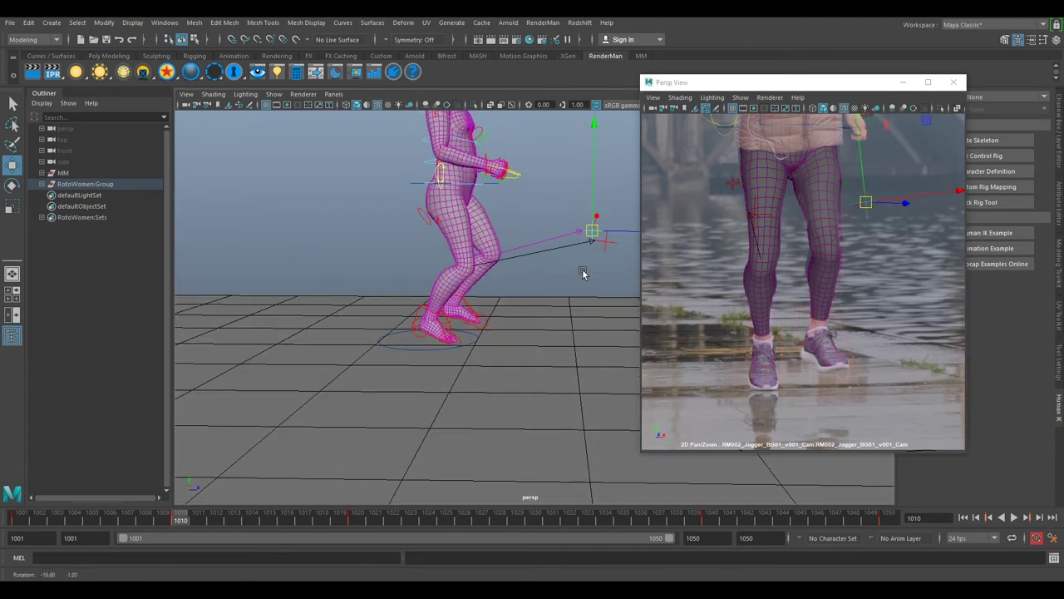
# Shift the left foot control slightly backward at frame 1010 and refine its position and rotation over the shoe
pyautogui.click(466, 306)
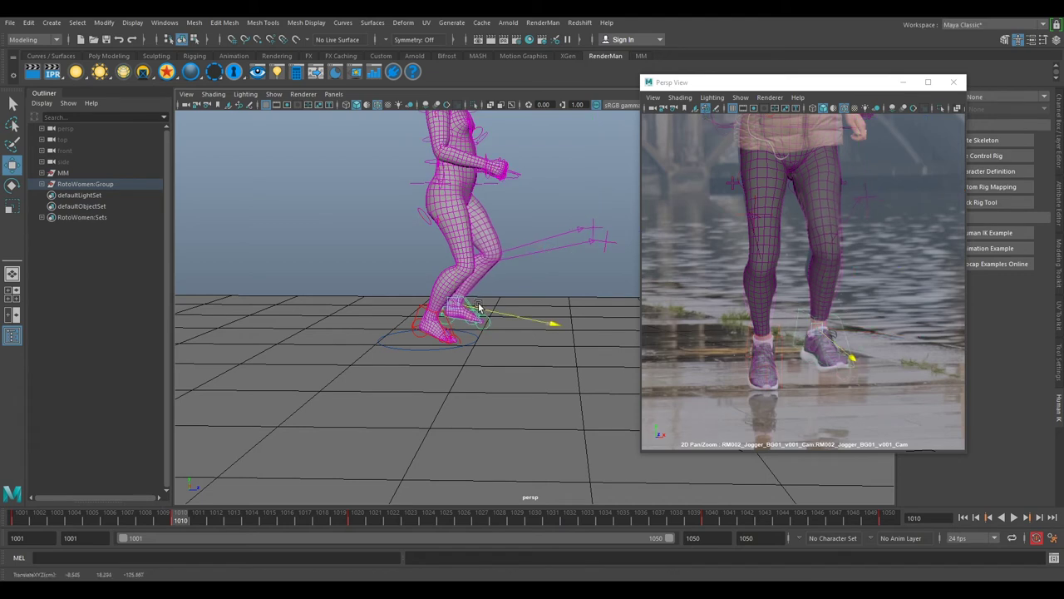
pyautogui.moveTo(480, 307); pyautogui.dragTo(475, 307)
pyautogui.moveTo(822, 326); pyautogui.dragTo(817, 334)
pyautogui.press('e')
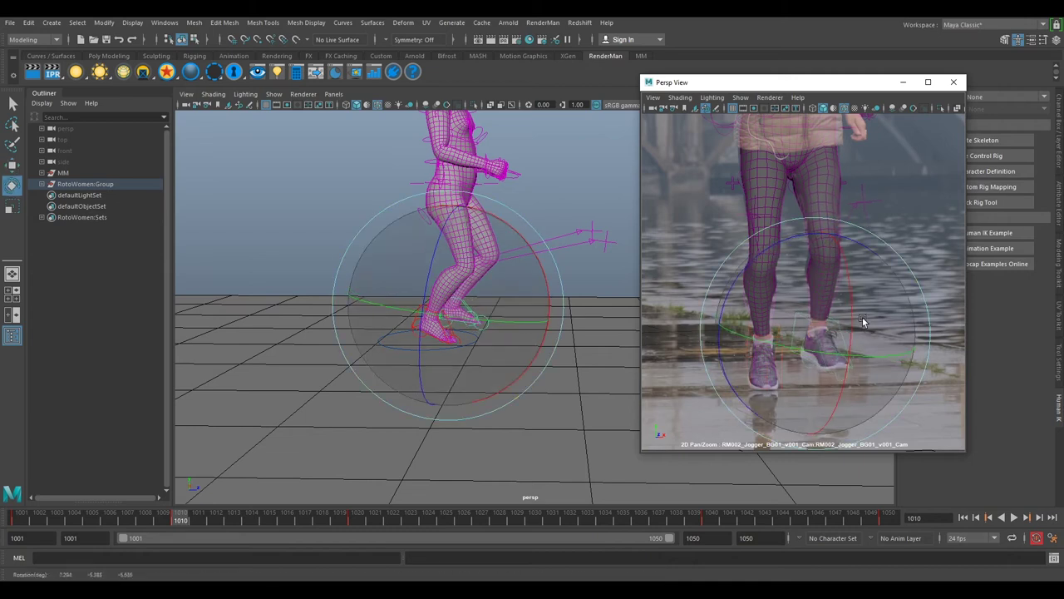
# Fine-tune the left knee's direction control and the left foot's height at frame 1010 to match the jogger's leg
pyautogui.click(866, 204)
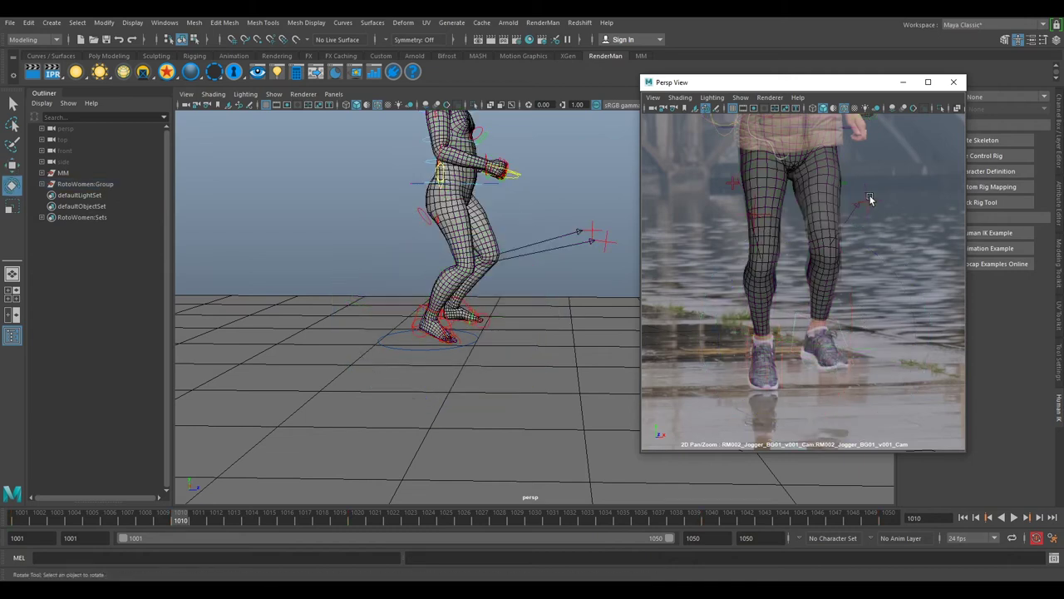
pyautogui.press('w')
pyautogui.moveTo(867, 211); pyautogui.dragTo(870, 222)
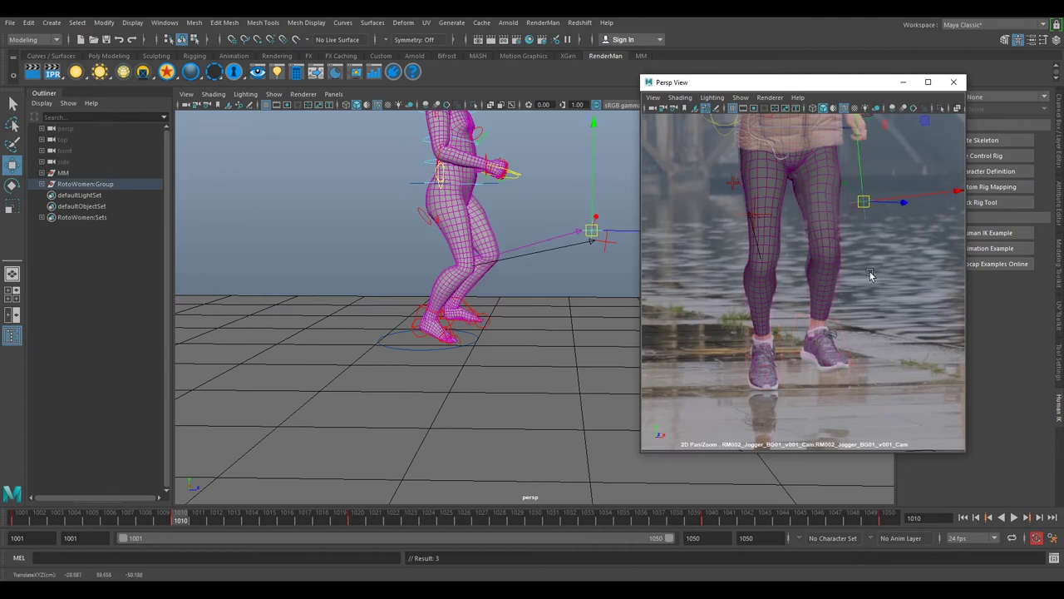
pyautogui.click(814, 324)
pyautogui.moveTo(820, 322); pyautogui.dragTo(819, 311)
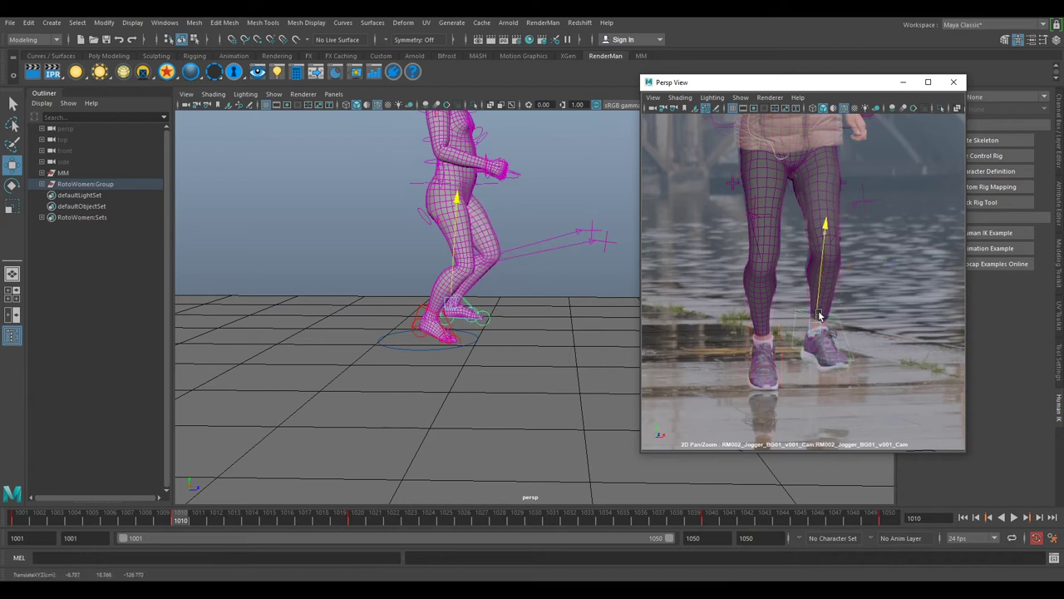
pyautogui.click(865, 204)
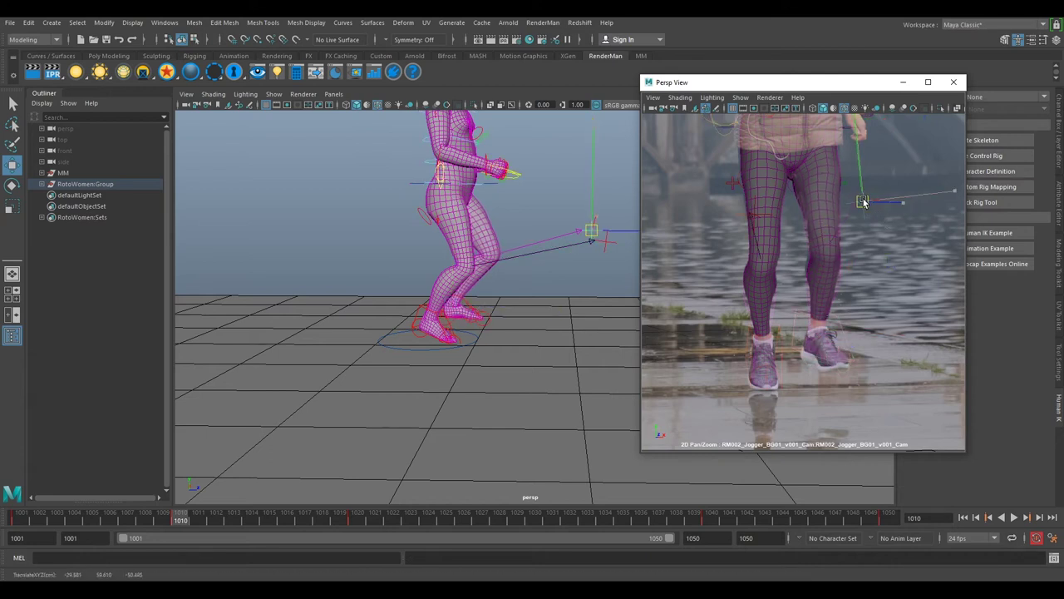
# Rotate the right upper arm control at frame 1010 so the arm lines up with the jogger's pink sleeve
pyautogui.moveTo(903, 309); pyautogui.dragTo(803, 225, button='right')
pyautogui.moveTo(804, 225); pyautogui.dragTo(808, 257, button='middle')
pyautogui.moveTo(791, 228); pyautogui.dragTo(840, 278, button='right')
pyautogui.moveTo(835, 232); pyautogui.dragTo(836, 317, button='middle')
pyautogui.moveTo(827, 218); pyautogui.dragTo(877, 241, button='right')
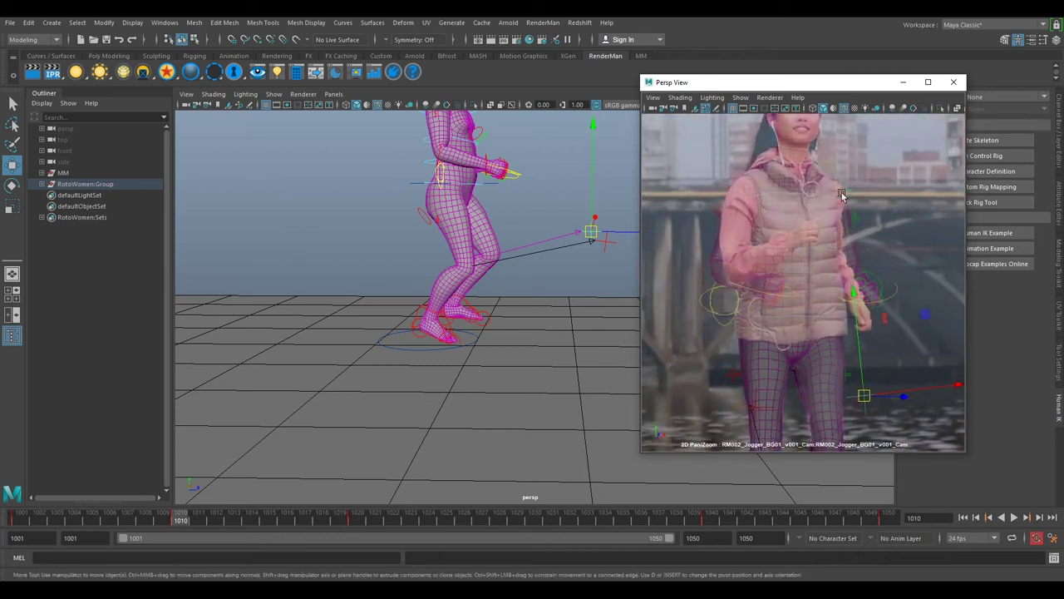
pyautogui.moveTo(840, 184); pyautogui.dragTo(844, 281, button='middle')
pyautogui.keyDown('alt'); pyautogui.moveTo(844, 284); pyautogui.dragTo(884, 239, button='right'); pyautogui.keyUp('alt')
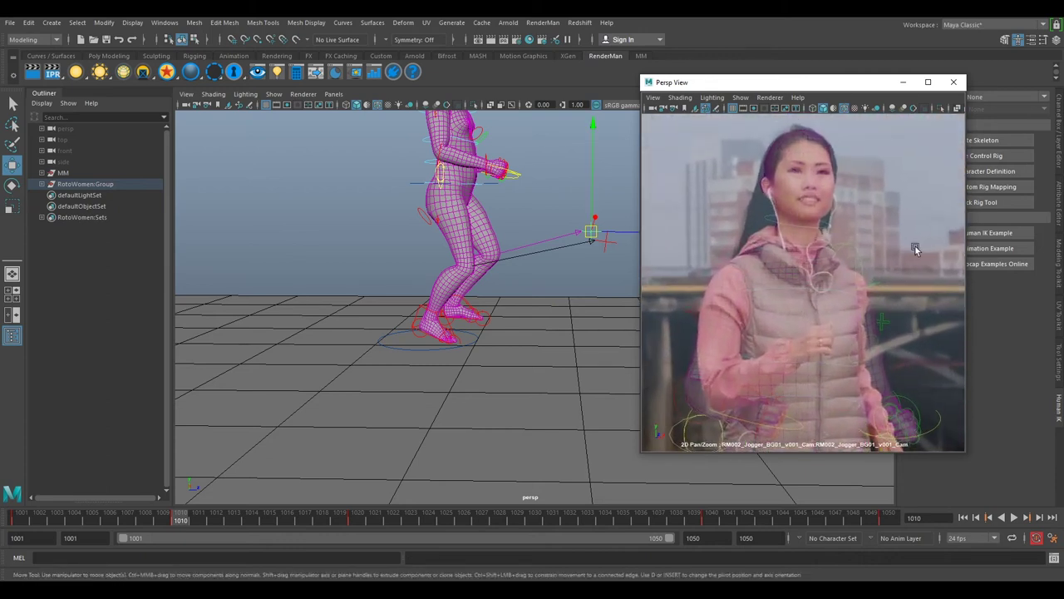
pyautogui.moveTo(934, 266); pyautogui.dragTo(921, 228, button='middle')
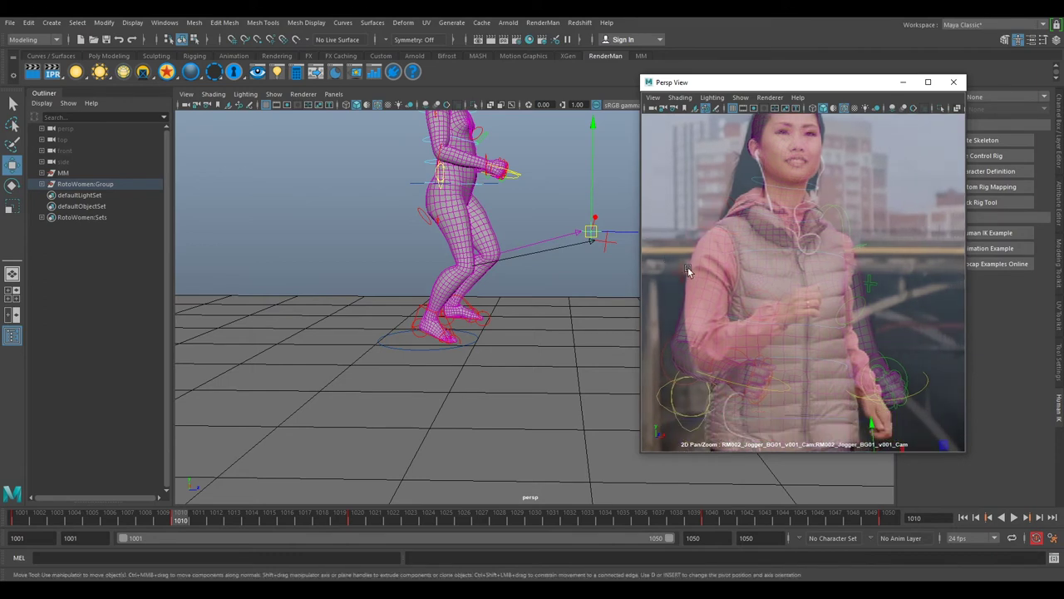
pyautogui.moveTo(688, 267); pyautogui.dragTo(750, 243, button='right')
pyautogui.moveTo(823, 282); pyautogui.dragTo(838, 257, button='middle')
pyautogui.click(746, 218)
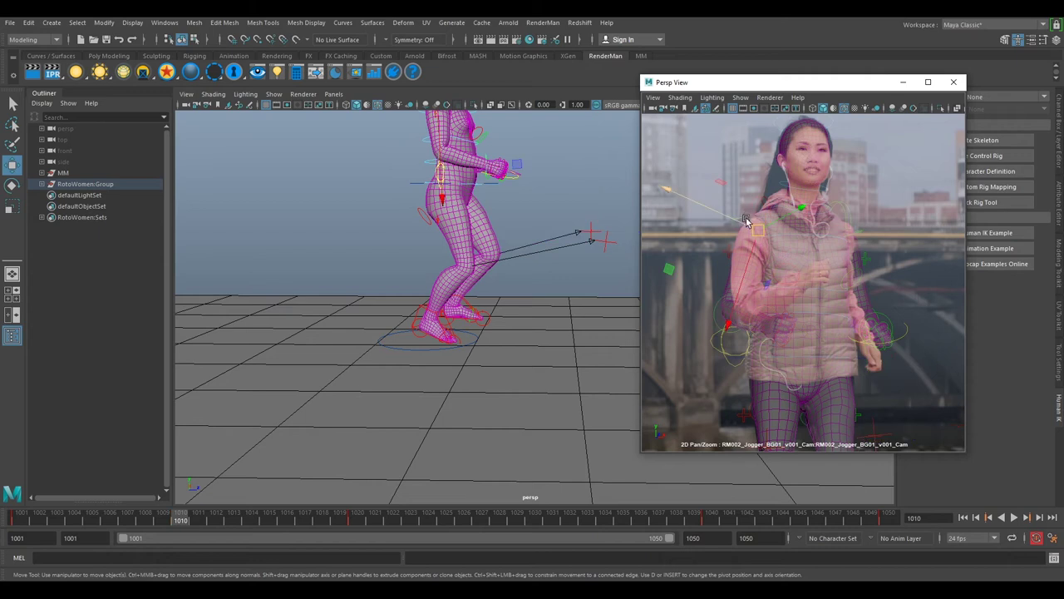
pyautogui.press('e')
pyautogui.moveTo(681, 269); pyautogui.dragTo(792, 237)
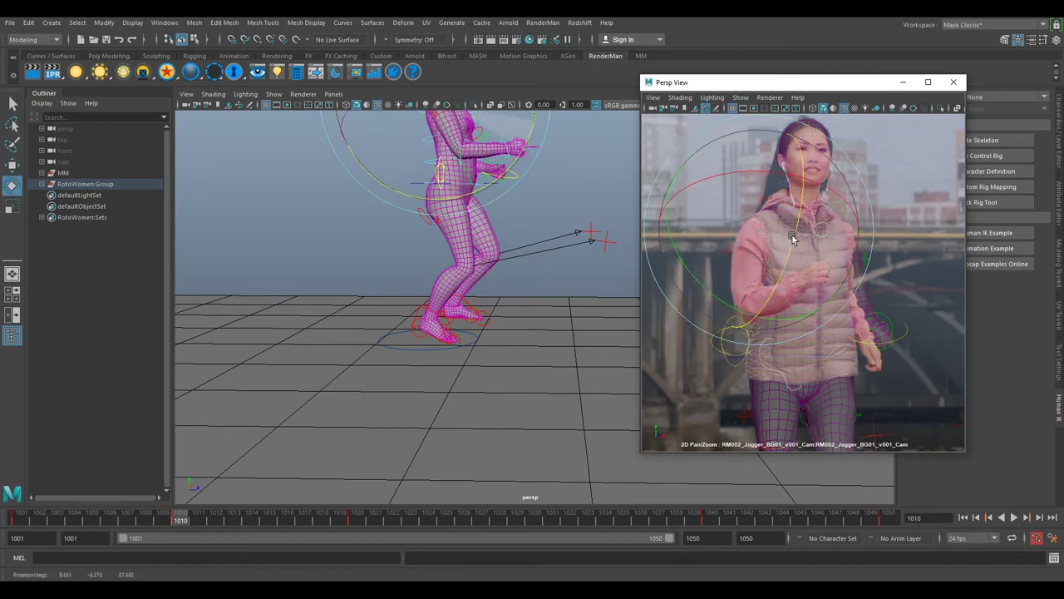
pyautogui.moveTo(707, 264); pyautogui.dragTo(695, 260)
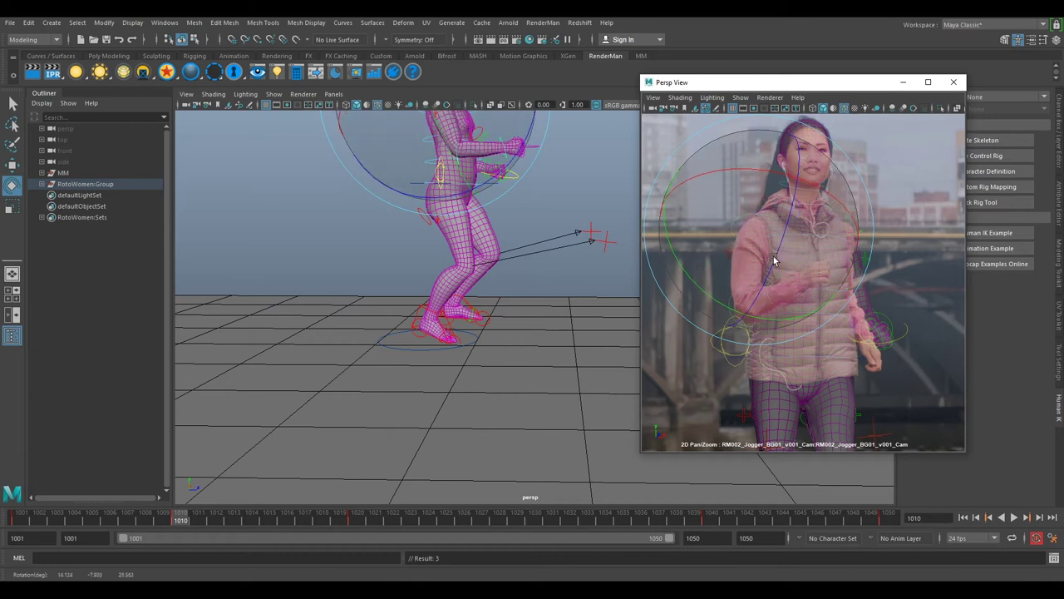
# Rotate the right forearm control at the elbow at frame 1010 to follow the jogger's bent arm
pyautogui.click(805, 293)
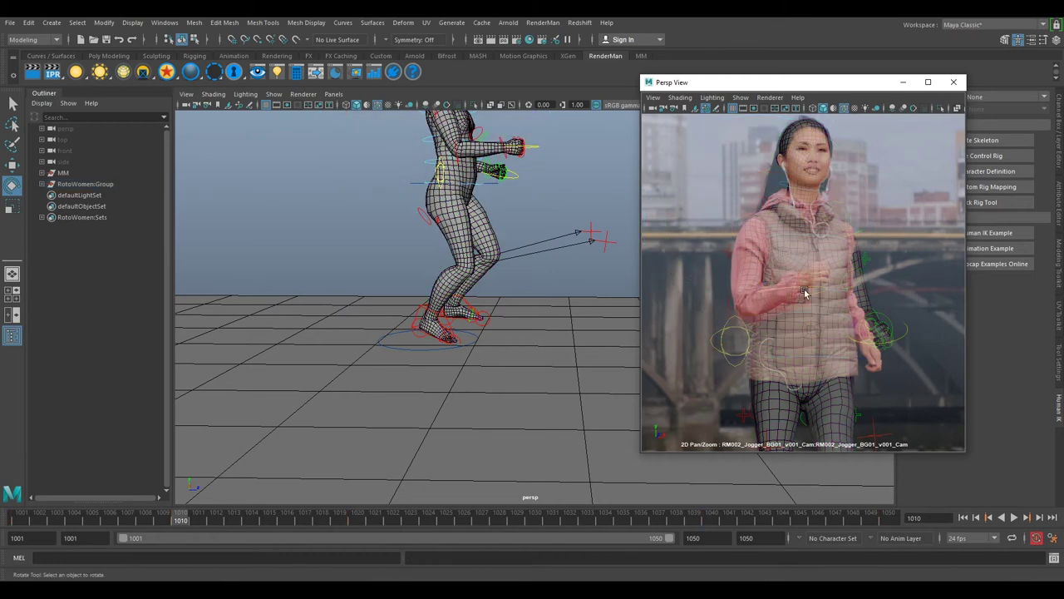
pyautogui.click(729, 314)
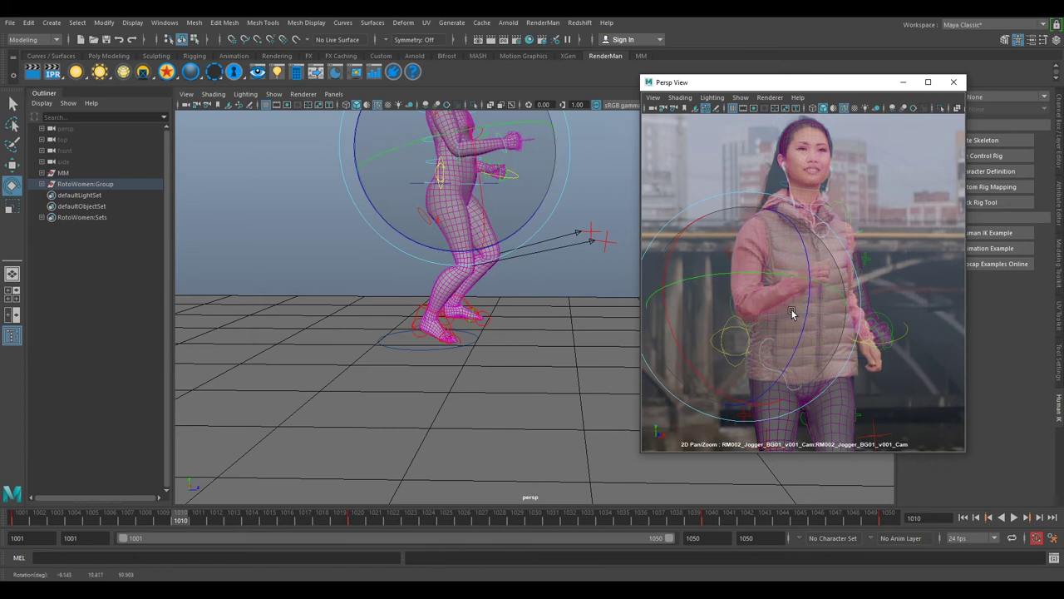
pyautogui.moveTo(800, 302); pyautogui.dragTo(796, 284)
pyautogui.click(769, 218)
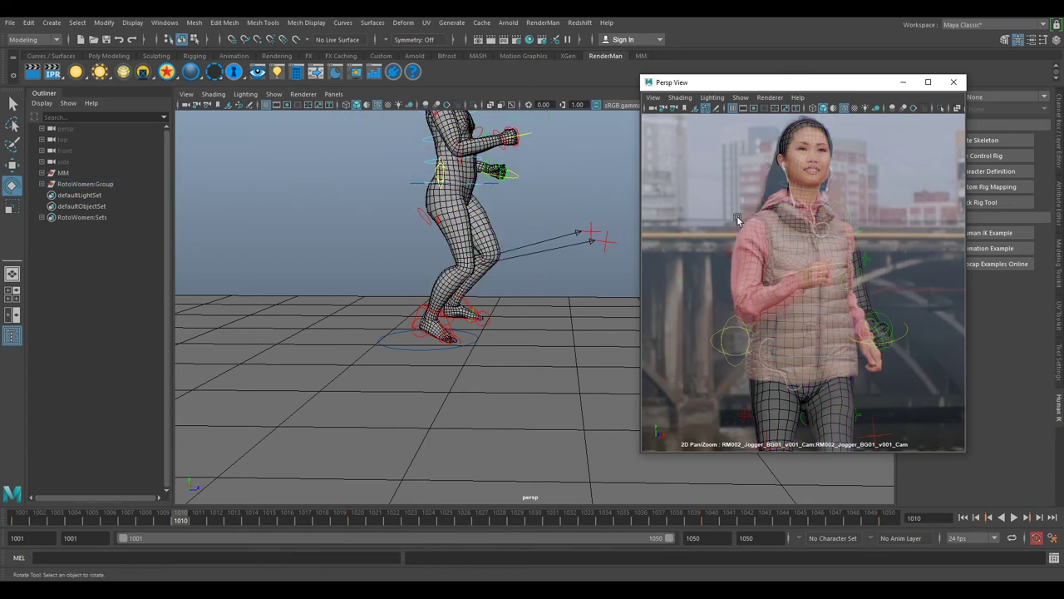
# Refine the right upper arm control's rotation at frame 1010 so the arm sits over the jogger's pink sleeve
pyautogui.click(737, 220)
pyautogui.moveTo(708, 291); pyautogui.dragTo(755, 293)
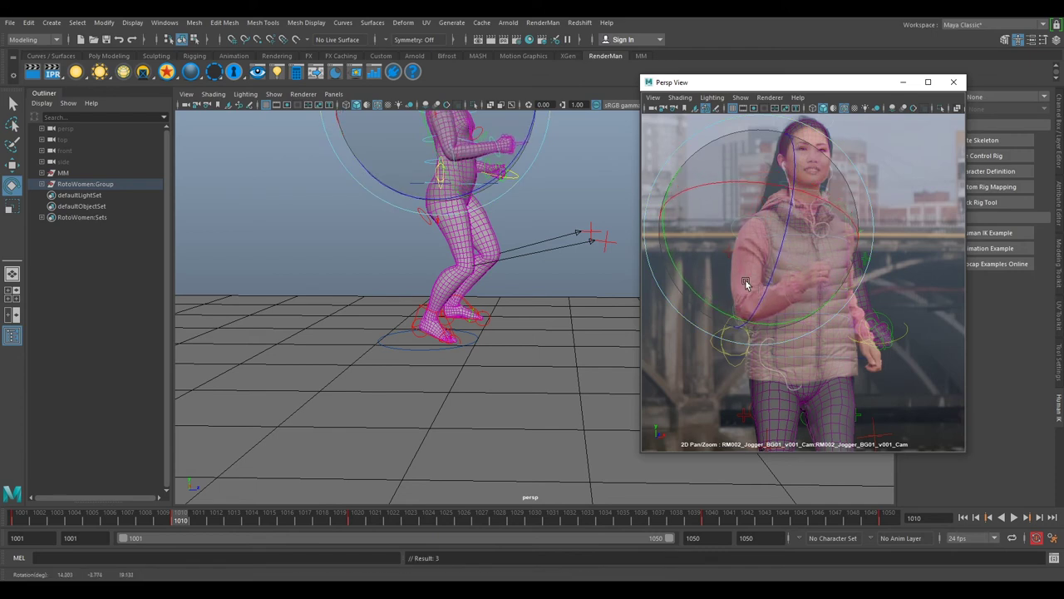
pyautogui.click(854, 169)
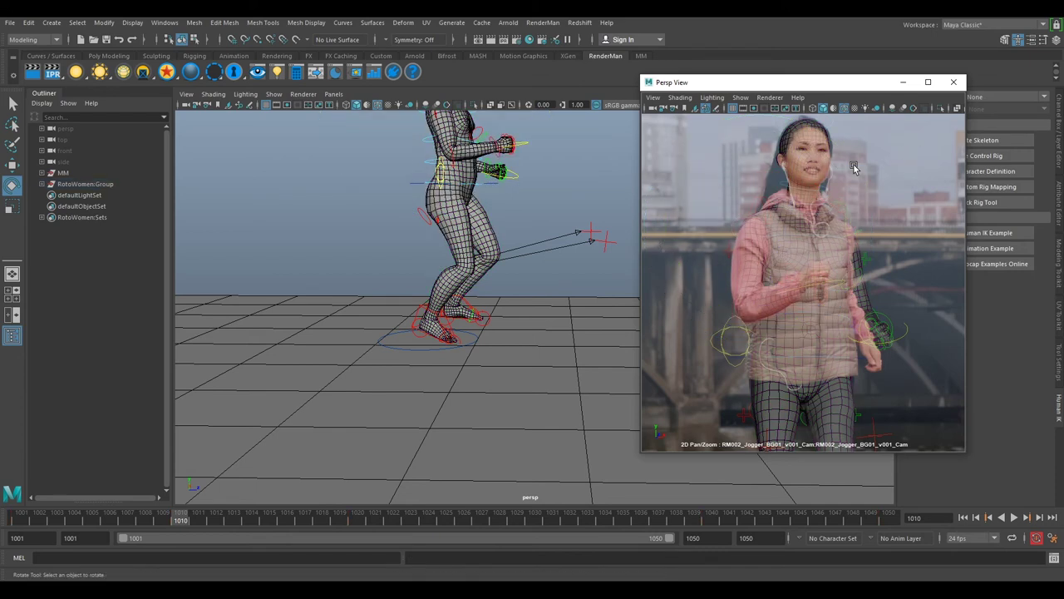
pyautogui.click(752, 211)
pyautogui.moveTo(788, 213); pyautogui.dragTo(819, 218)
pyautogui.click(824, 282)
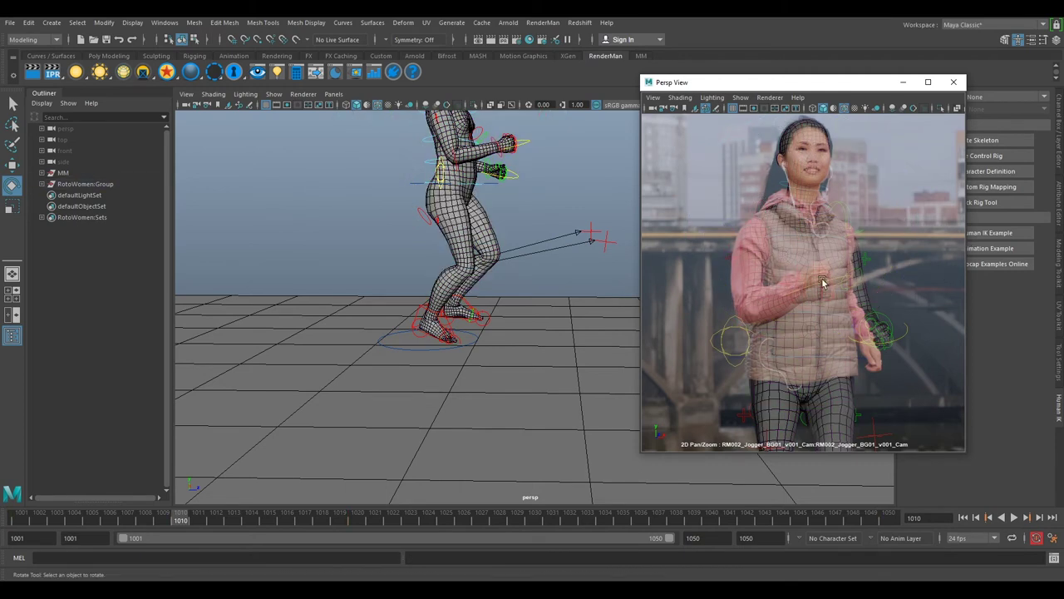
pyautogui.click(729, 230)
pyautogui.moveTo(711, 306); pyautogui.dragTo(702, 305)
pyautogui.moveTo(766, 253); pyautogui.dragTo(865, 245)
pyautogui.click(871, 247)
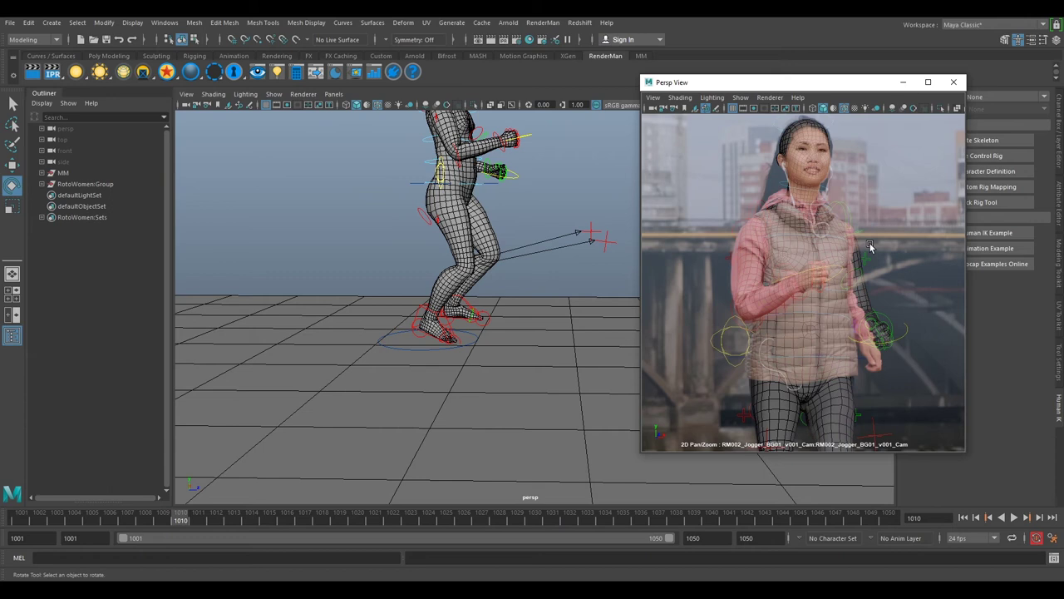
# Fine-tune the right forearm's bend together with the right upper arm's rotation at frame 1010 to match the jogger's raised arm
pyautogui.click(730, 313)
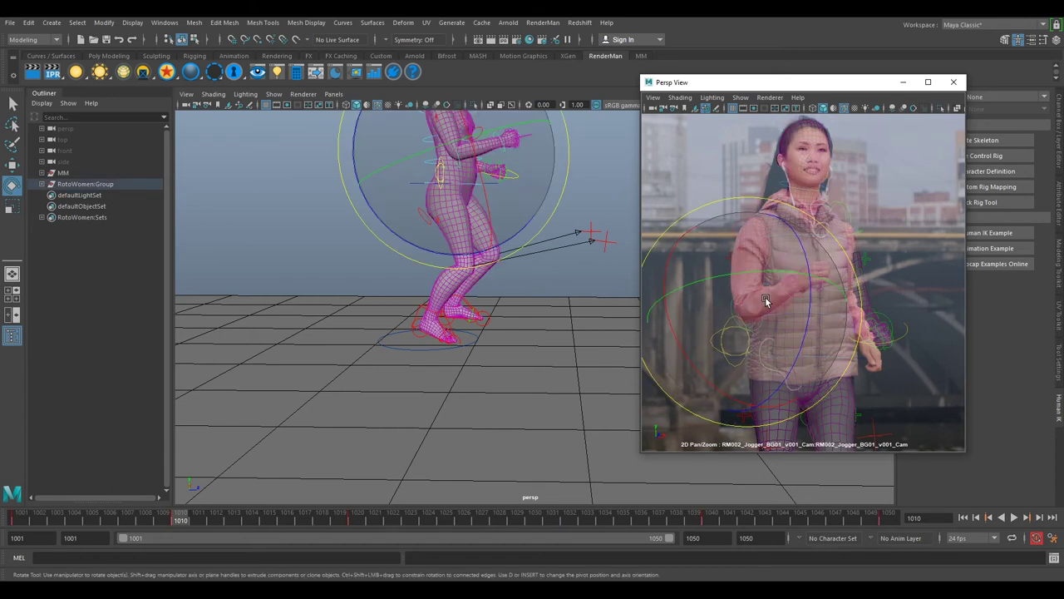
pyautogui.moveTo(770, 301); pyautogui.dragTo(780, 293)
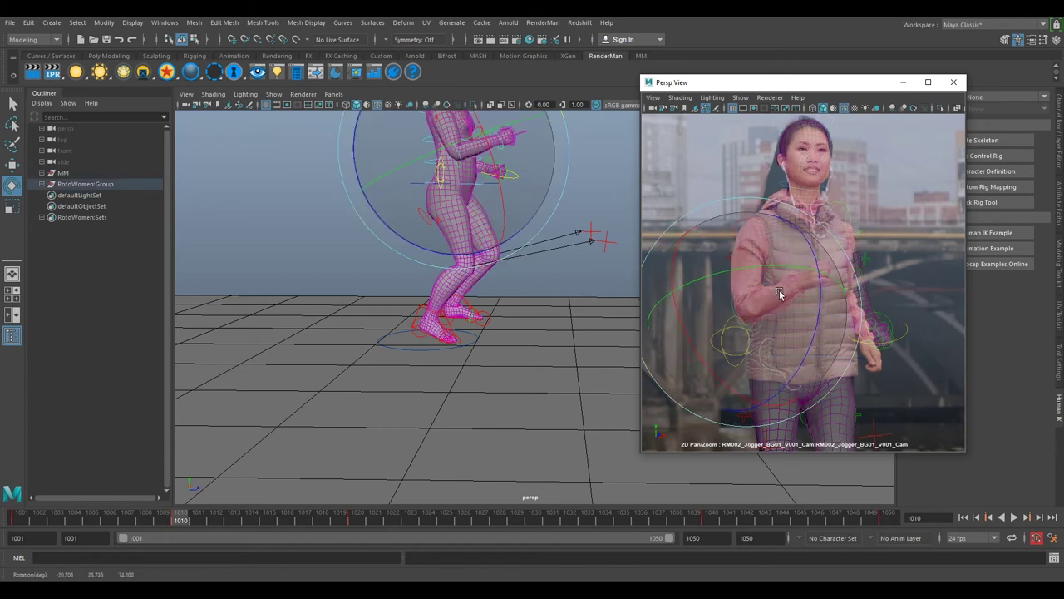
pyautogui.scroll(3, 803, 230)
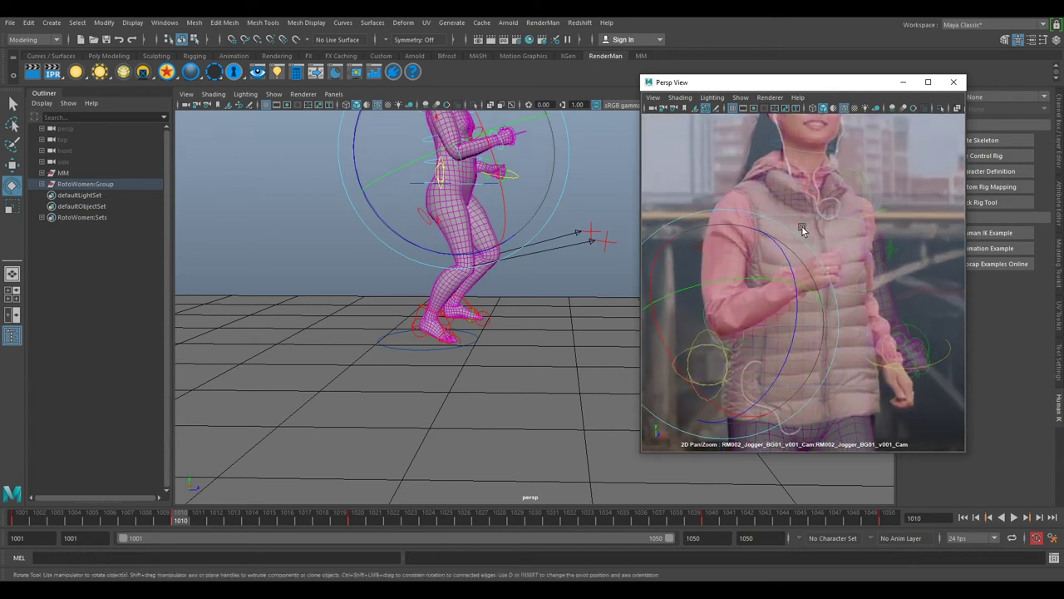
pyautogui.click(708, 199)
pyautogui.click(680, 248)
pyautogui.moveTo(679, 248); pyautogui.dragTo(681, 249)
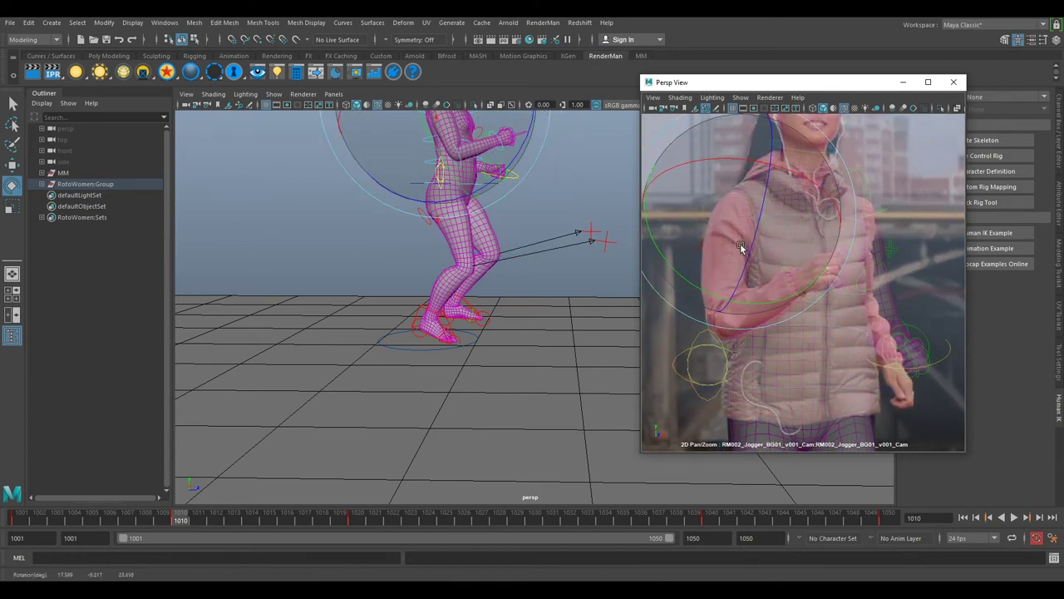
pyautogui.moveTo(740, 245); pyautogui.dragTo(697, 219)
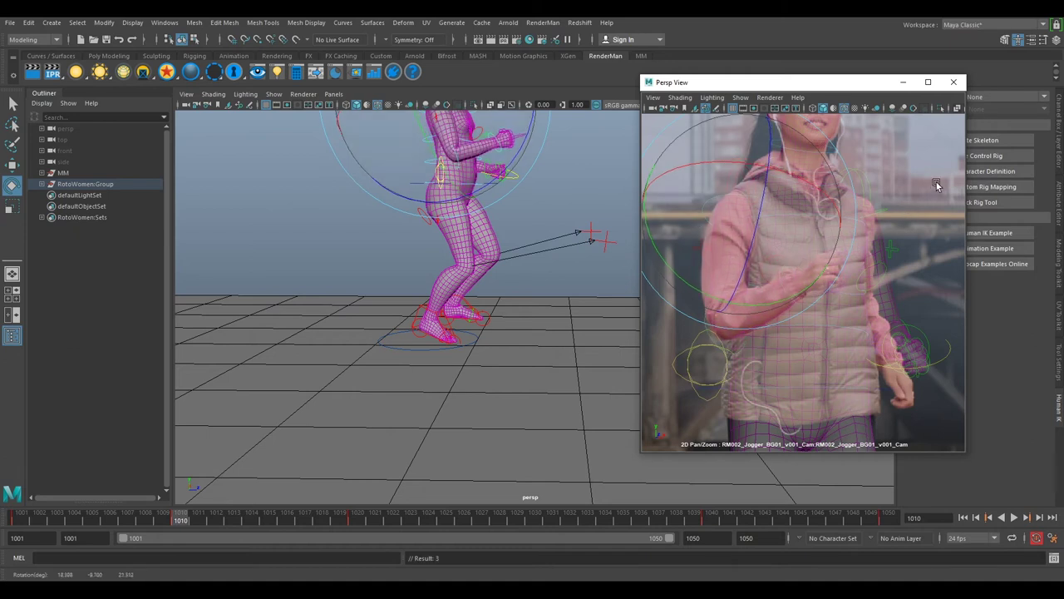
pyautogui.click(810, 276)
pyautogui.click(705, 323)
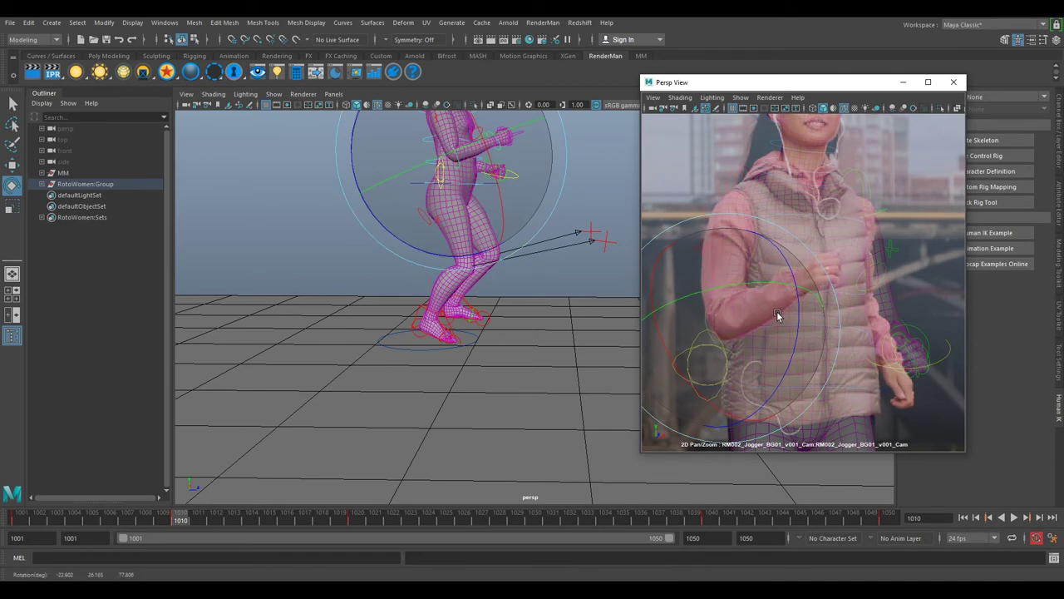
# Rotate the left upper arm control at frame 1010 to follow the jogger's lowered sleeve and key it
pyautogui.scroll(-3, 876, 244)
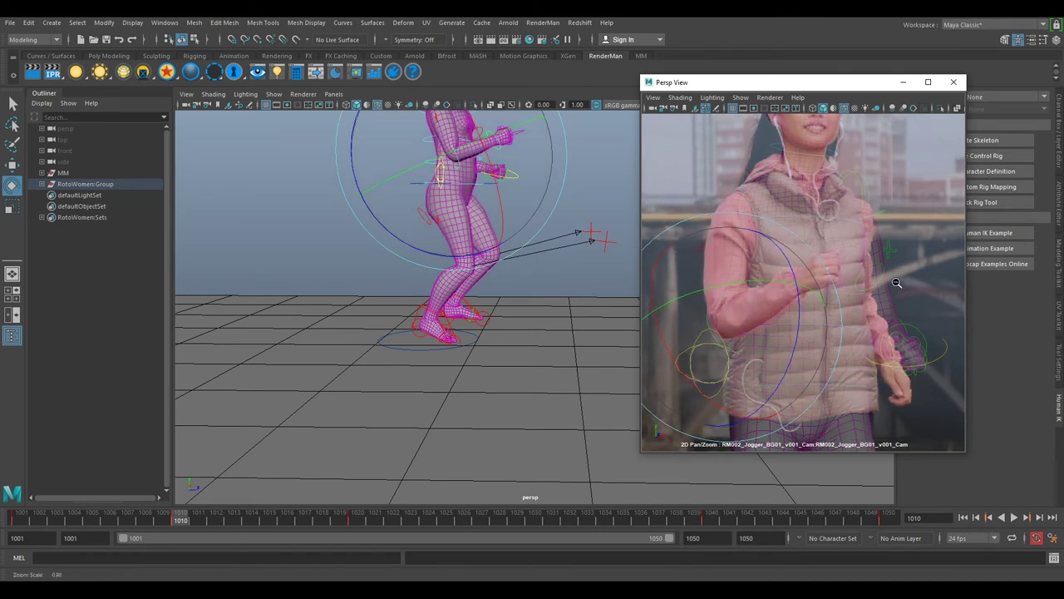
pyautogui.scroll(3, 879, 232)
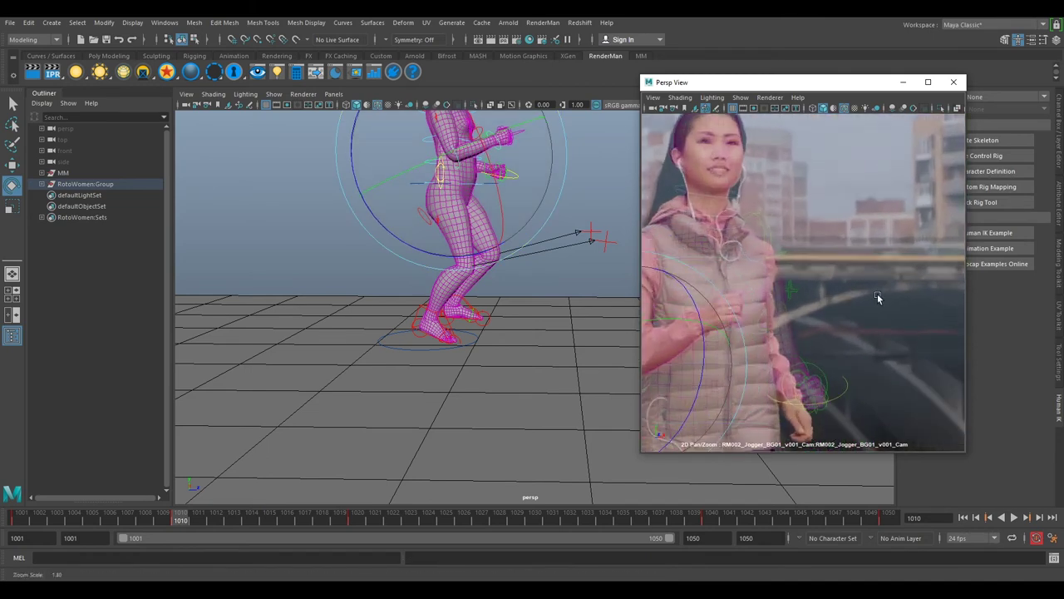
pyautogui.click(770, 228)
pyautogui.moveTo(676, 218); pyautogui.dragTo(725, 230)
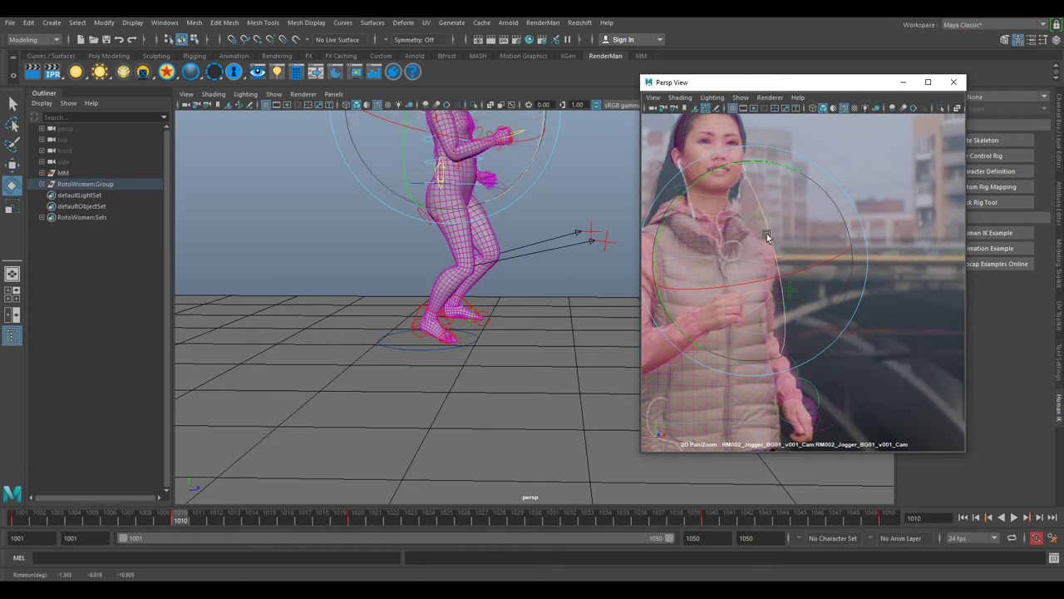
pyautogui.keyDown('alt'); pyautogui.moveTo(529, 192); pyautogui.dragTo(504, 183); pyautogui.keyUp('alt')
pyautogui.keyDown('alt'); pyautogui.moveTo(505, 184); pyautogui.dragTo(485, 328, button='middle'); pyautogui.keyUp('alt')
pyautogui.moveTo(463, 330); pyautogui.dragTo(477, 412)
pyautogui.moveTo(688, 216); pyautogui.dragTo(791, 300)
pyautogui.moveTo(690, 226); pyautogui.dragTo(688, 229)
pyautogui.press('s')
pyautogui.keyDown('alt'); pyautogui.moveTo(605, 304); pyautogui.dragTo(599, 359); pyautogui.keyUp('alt')
pyautogui.click(592, 358)
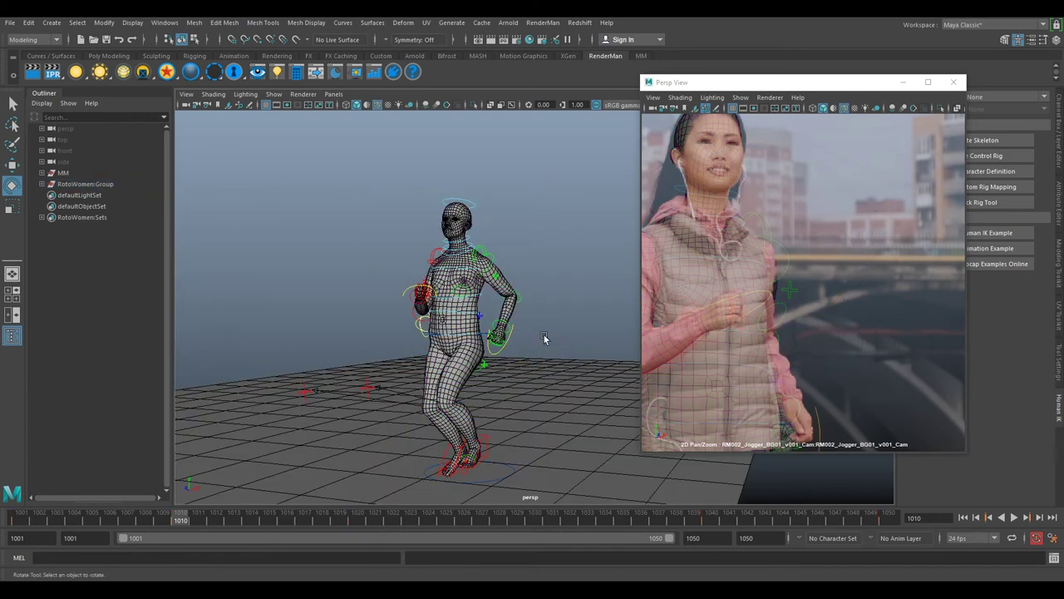
# Rotate the left forearm control at the elbow at frame 1010 to line up with the jogger's left forearm
pyautogui.scroll(4, 534, 293)
pyautogui.click(509, 293)
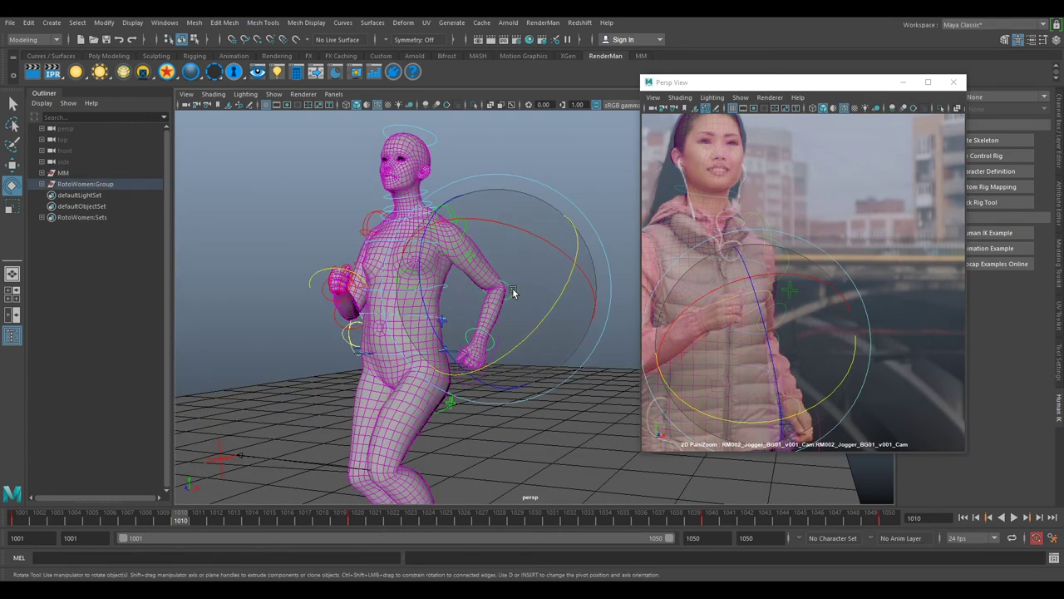
pyautogui.click(820, 382)
pyautogui.moveTo(829, 367); pyautogui.dragTo(827, 369)
# Move the hip control slightly forward and adjust its position at frame 1010 to match the jogger's hips
pyautogui.moveTo(881, 352); pyautogui.dragTo(853, 363, button='right')
pyautogui.moveTo(854, 363); pyautogui.dragTo(851, 225, button='middle')
pyautogui.moveTo(848, 293); pyautogui.dragTo(880, 283, button='right')
pyautogui.moveTo(847, 193); pyautogui.dragTo(825, 266, button='middle')
pyautogui.keyDown('alt'); pyautogui.moveTo(419, 319); pyautogui.dragTo(491, 362); pyautogui.keyUp('alt')
pyautogui.keyDown('alt'); pyautogui.moveTo(471, 376); pyautogui.dragTo(527, 395, button='right'); pyautogui.keyUp('alt')
pyautogui.keyDown('alt'); pyautogui.moveTo(541, 433); pyautogui.dragTo(557, 321, button='middle'); pyautogui.keyUp('alt')
pyautogui.keyDown('alt'); pyautogui.moveTo(556, 321); pyautogui.dragTo(592, 309); pyautogui.keyUp('alt')
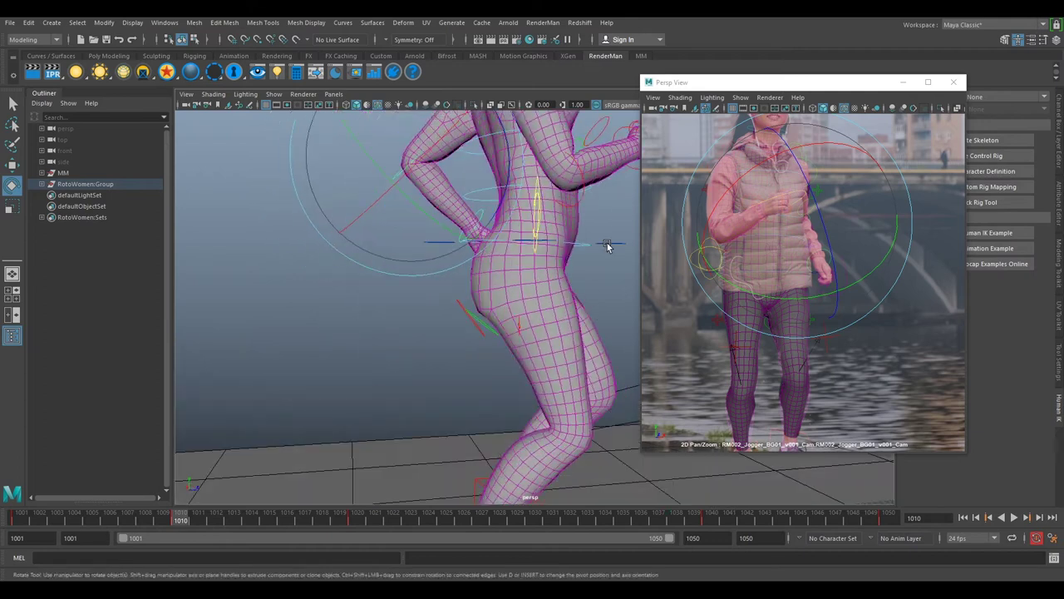
pyautogui.press('w')
pyautogui.click(607, 243)
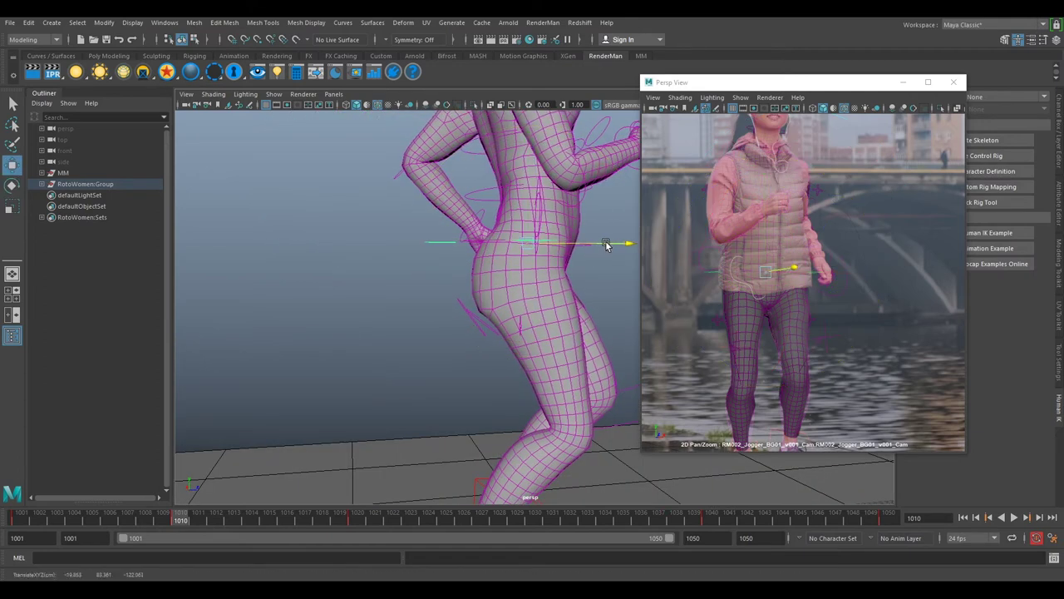
pyautogui.moveTo(606, 244); pyautogui.dragTo(608, 245)
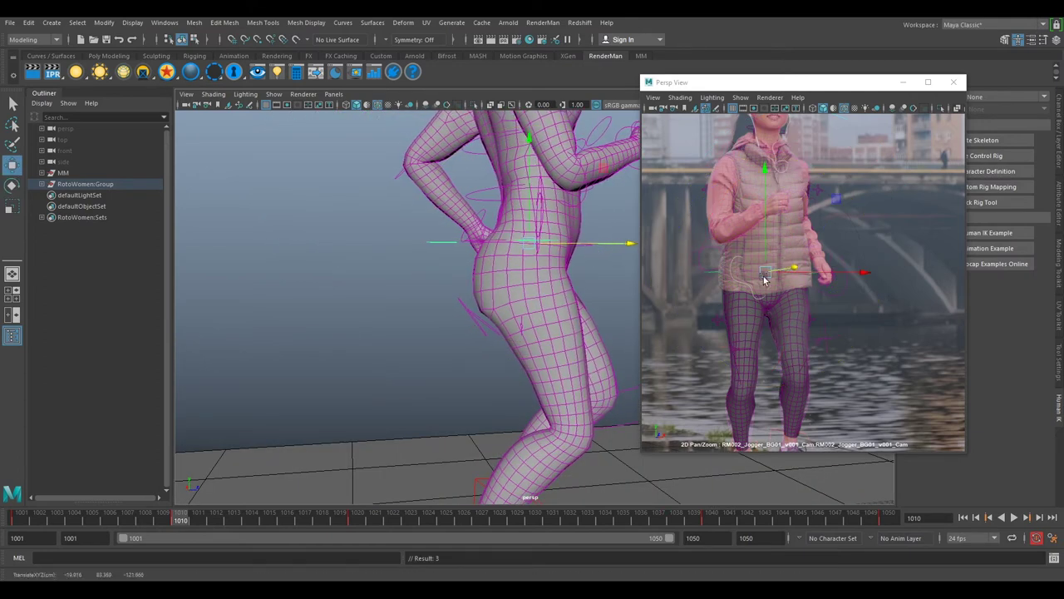
pyautogui.moveTo(769, 274); pyautogui.dragTo(768, 275)
# Rotate the head control at frame 1010 so the head matches the jogger's face direction and tilt
pyautogui.moveTo(831, 308); pyautogui.dragTo(799, 272, button='right')
pyautogui.moveTo(812, 264); pyautogui.dragTo(794, 315, button='middle')
pyautogui.moveTo(810, 217); pyautogui.dragTo(832, 242, button='right')
pyautogui.moveTo(784, 200); pyautogui.dragTo(805, 222, button='right')
pyautogui.moveTo(778, 176); pyautogui.dragTo(797, 221, button='middle')
pyautogui.moveTo(797, 221); pyautogui.dragTo(758, 165, button='right')
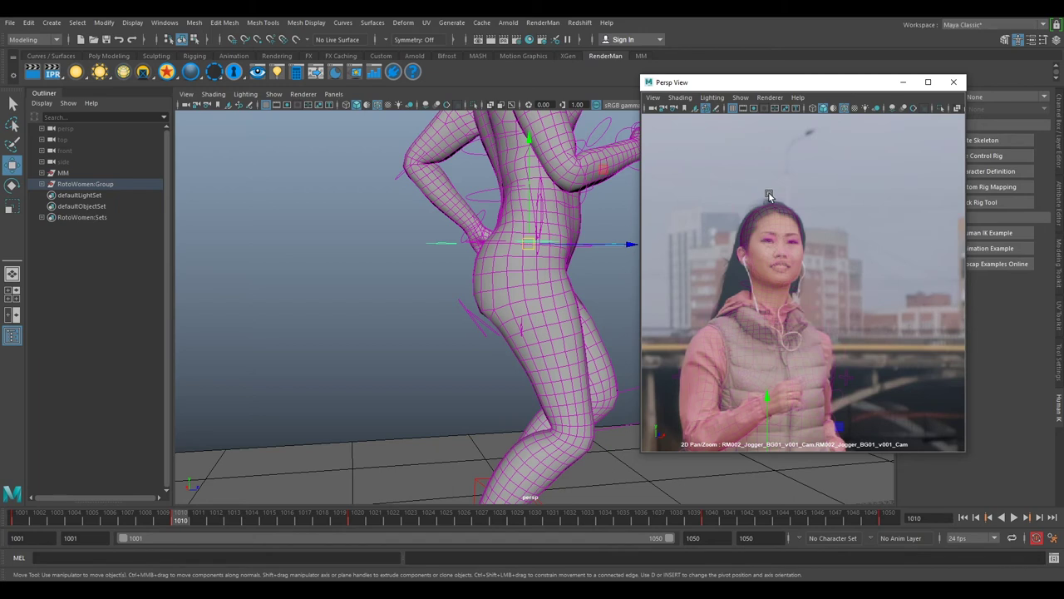
pyautogui.click(769, 194)
pyautogui.press('e')
pyautogui.moveTo(768, 247); pyautogui.dragTo(752, 258)
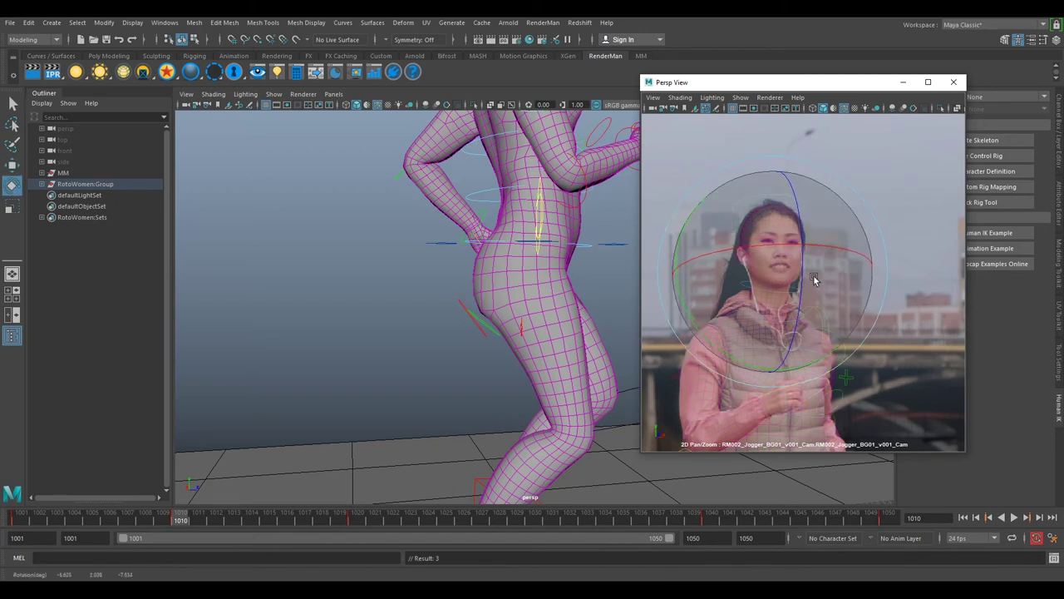
# Nudge the left foot control at frame 1010 so the foot sits inside the jogger's left shoe
pyautogui.moveTo(862, 345); pyautogui.dragTo(827, 294, button='right')
pyautogui.moveTo(905, 415); pyautogui.dragTo(848, 249, button='middle')
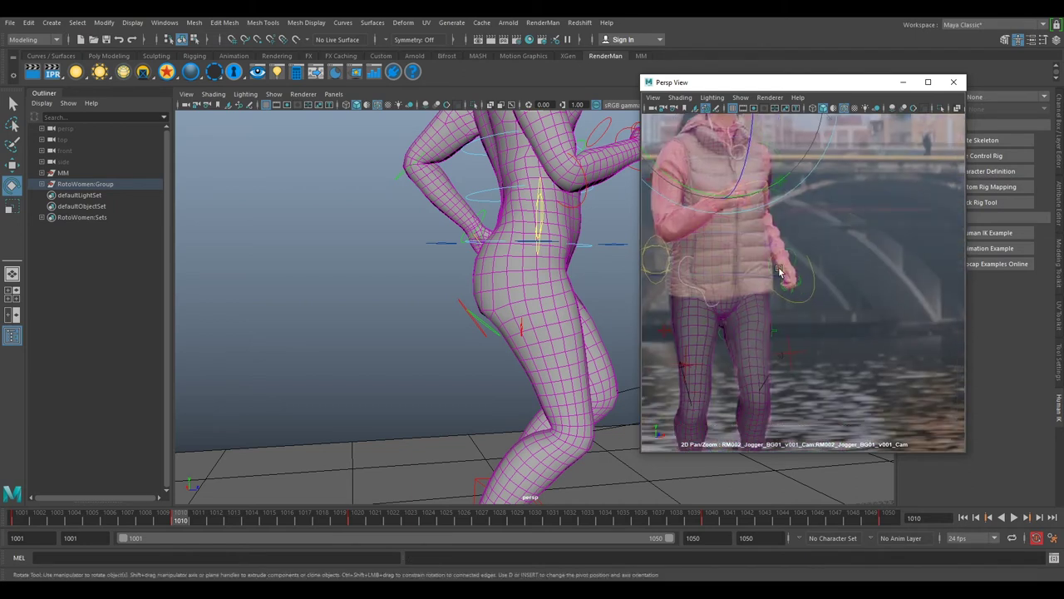
pyautogui.moveTo(820, 312); pyautogui.dragTo(828, 332, button='right')
pyautogui.moveTo(849, 335); pyautogui.dragTo(854, 322, button='middle')
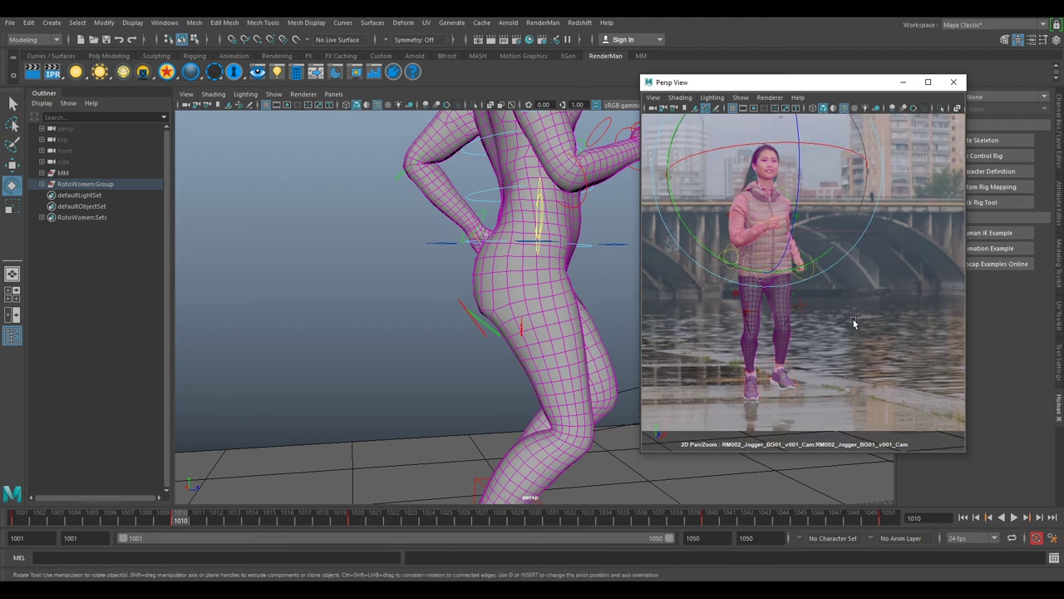
pyautogui.moveTo(803, 394); pyautogui.dragTo(840, 372, button='right')
pyautogui.moveTo(840, 371); pyautogui.dragTo(812, 207, button='middle')
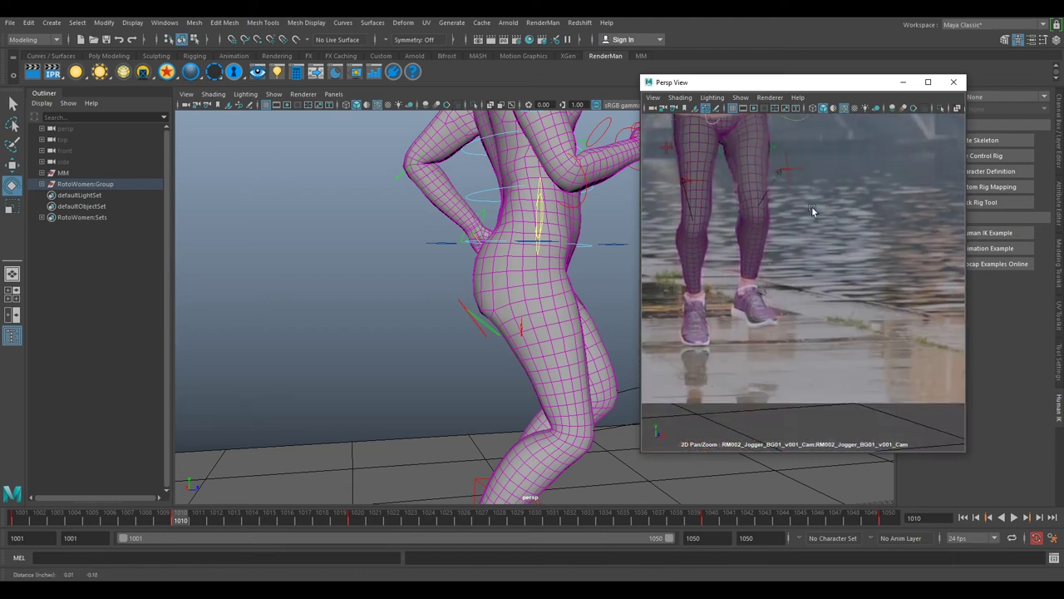
pyautogui.moveTo(766, 321); pyautogui.dragTo(786, 313, button='right')
pyautogui.press('w')
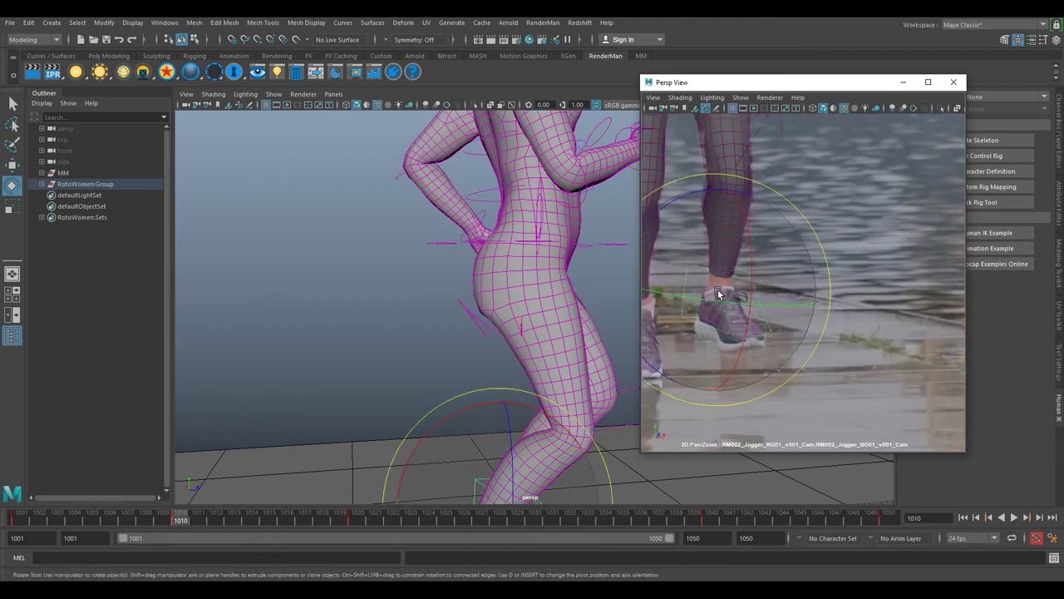
pyautogui.moveTo(719, 300); pyautogui.dragTo(720, 297)
# Move the left knee's direction control slightly inward at frame 1010 to align the knee with the jogger's leg
pyautogui.scroll(-3, 770, 165)
pyautogui.moveTo(777, 172); pyautogui.dragTo(787, 266, button='middle')
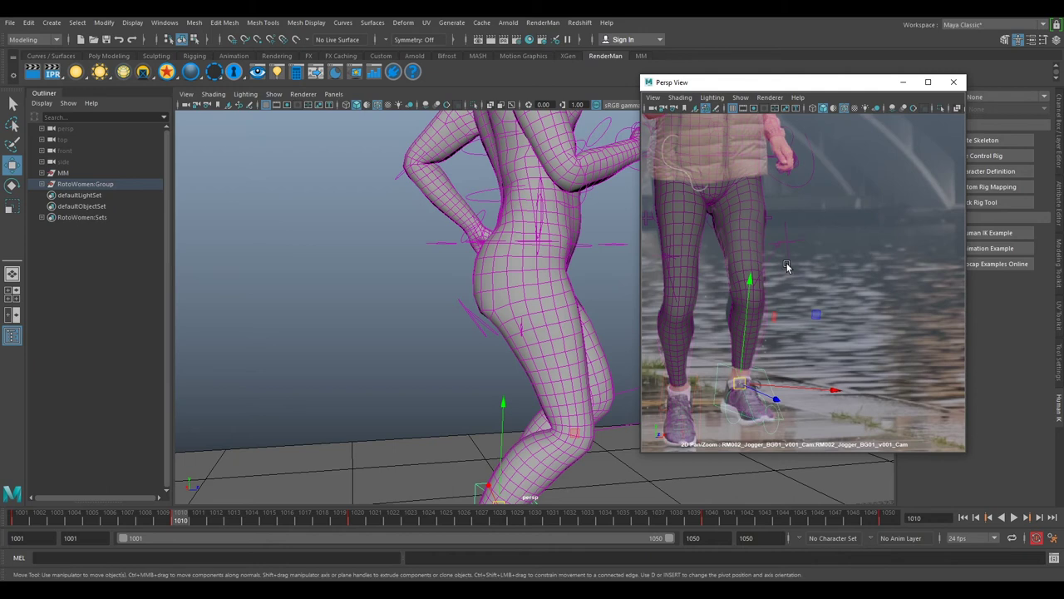
pyautogui.click(787, 242)
pyautogui.moveTo(785, 240); pyautogui.dragTo(778, 244)
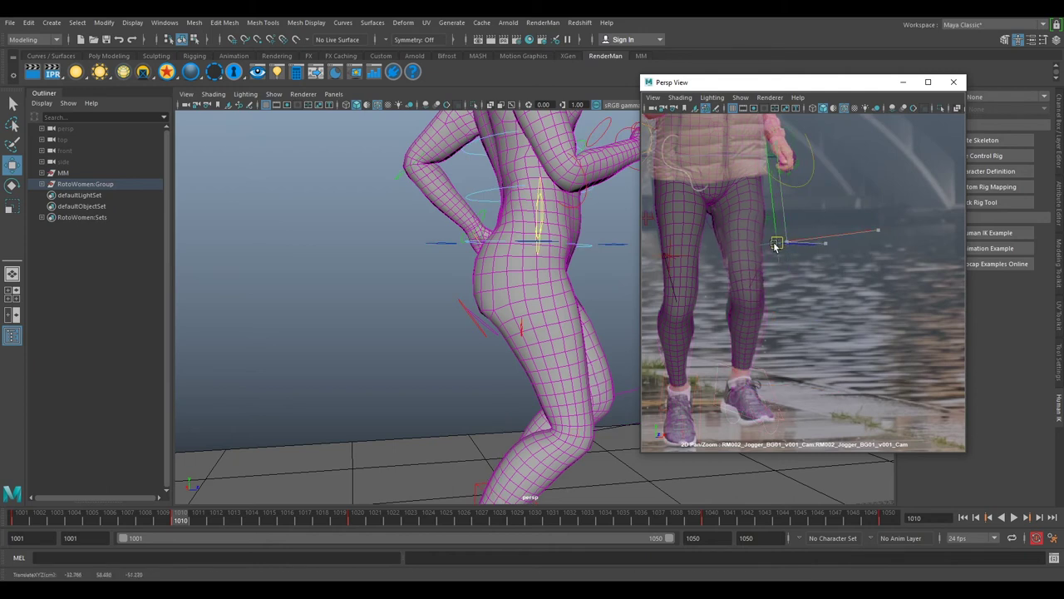
pyautogui.scroll(-2, 817, 234)
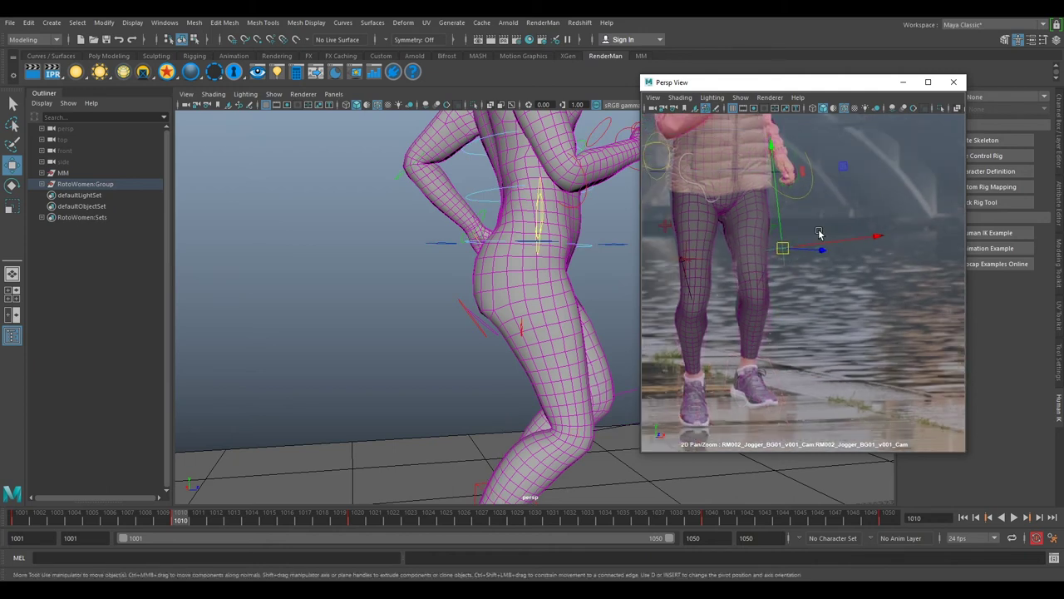
# Rotate the hip control and shift it slightly at frame 1010 to match the jogger's pelvis
pyautogui.moveTo(816, 232); pyautogui.dragTo(826, 285, button='middle')
pyautogui.click(674, 237)
pyautogui.moveTo(726, 234)
pyautogui.mouseDown()
pyautogui.moveTo(746, 230)
pyautogui.moveTo(735, 233)
pyautogui.mouseUp()
pyautogui.press('e')
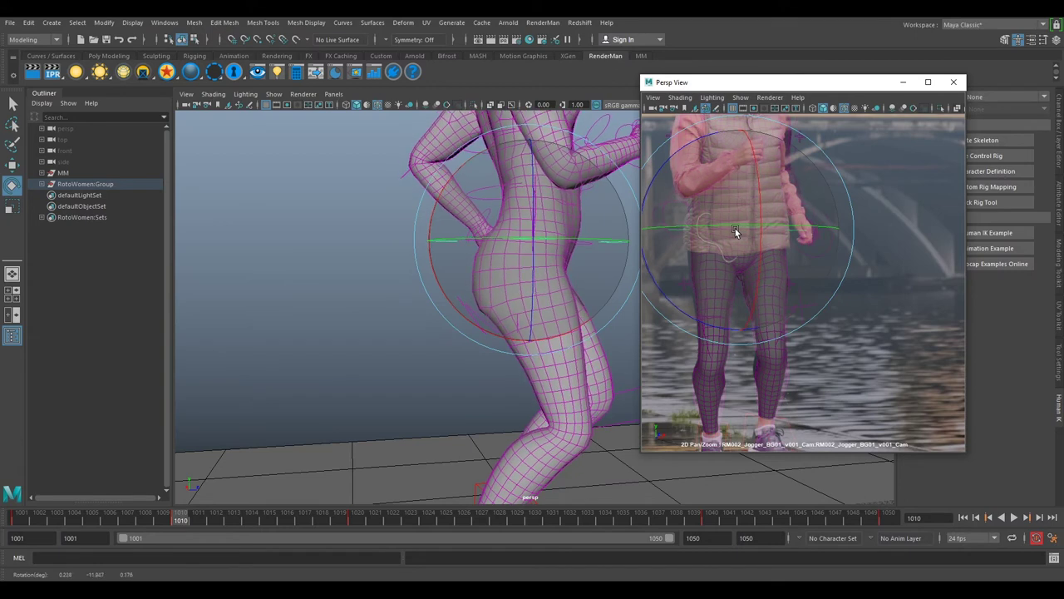
pyautogui.moveTo(830, 289); pyautogui.dragTo(822, 272, button='right')
pyautogui.moveTo(822, 272); pyautogui.dragTo(820, 288, button='middle')
pyautogui.moveTo(723, 275); pyautogui.dragTo(746, 275)
pyautogui.press('w')
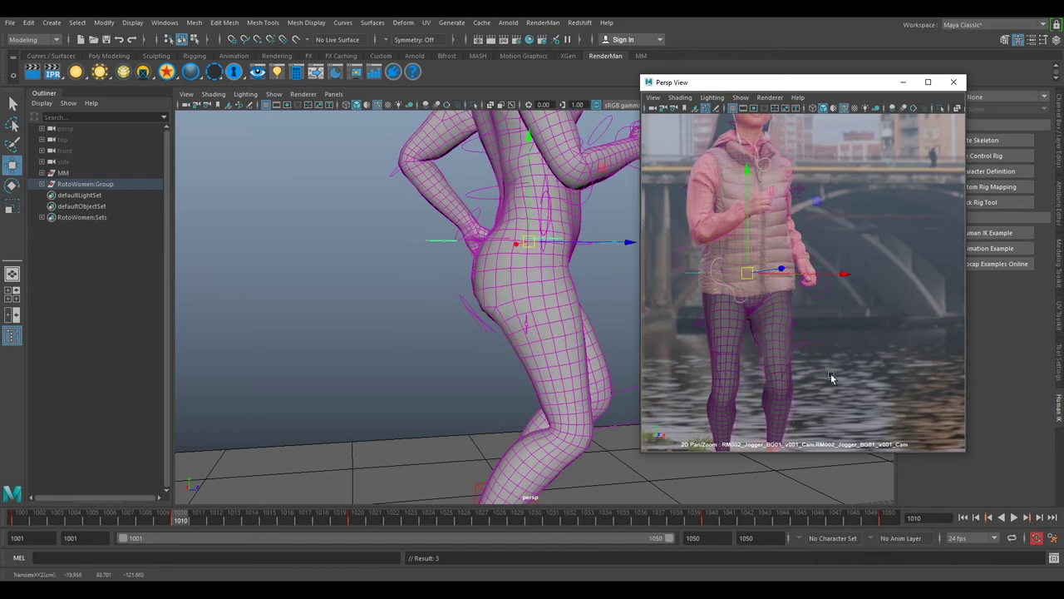
# Readjust the left knee's direction control and the left foot's position at frame 1010 over the jogger's leg and shoe
pyautogui.click(808, 345)
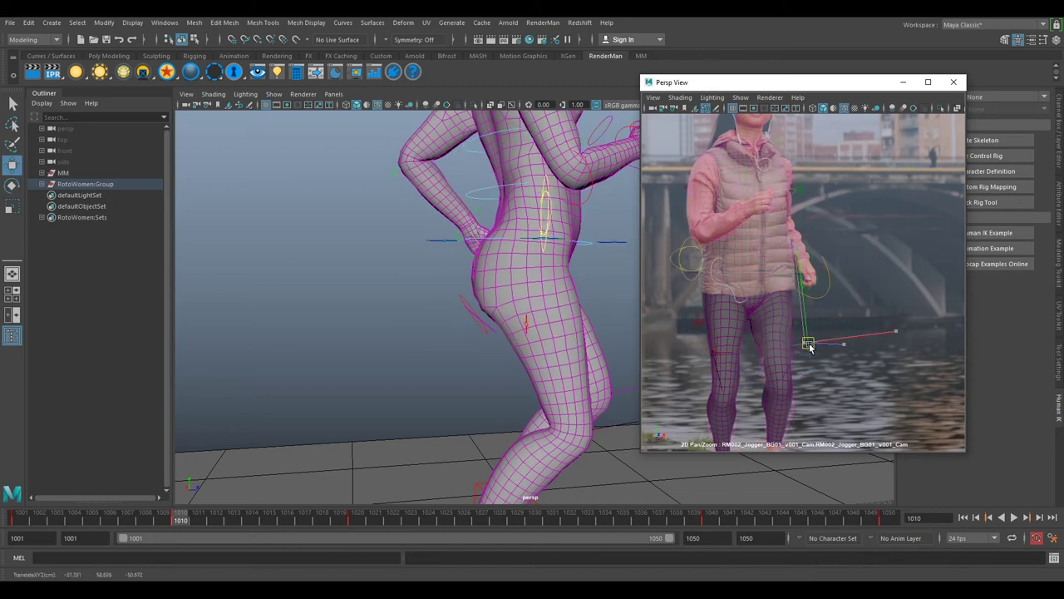
pyautogui.scroll(-3, 849, 397)
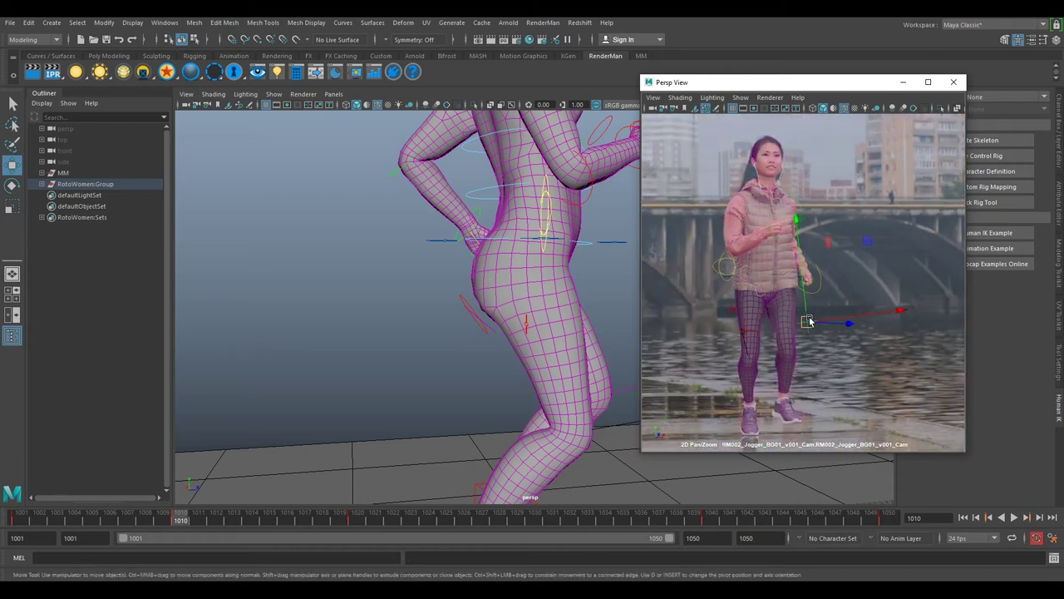
pyautogui.click(800, 407)
pyautogui.moveTo(784, 403); pyautogui.dragTo(786, 404)
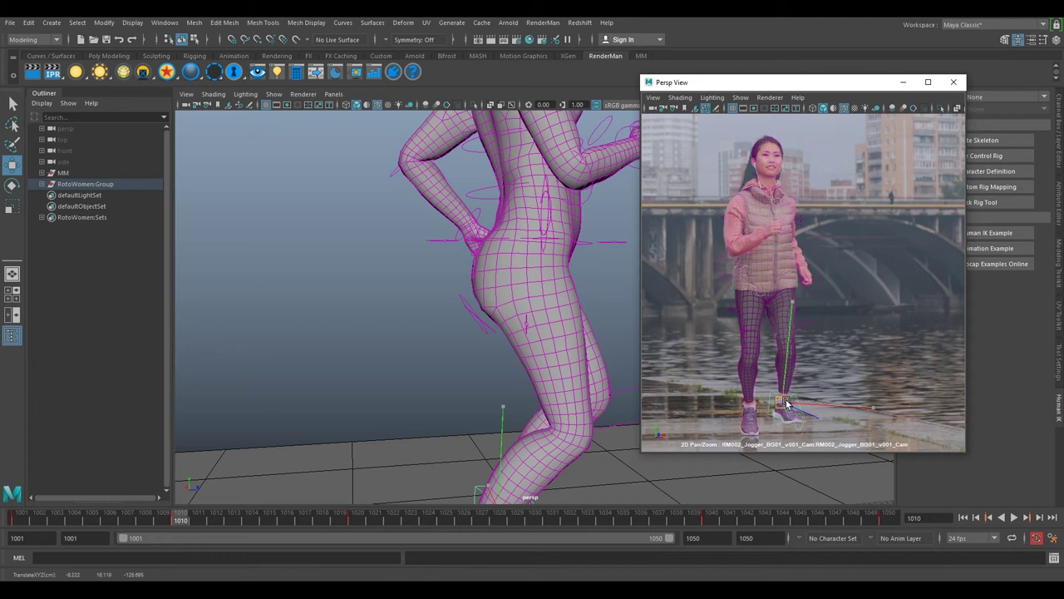
pyautogui.click(817, 325)
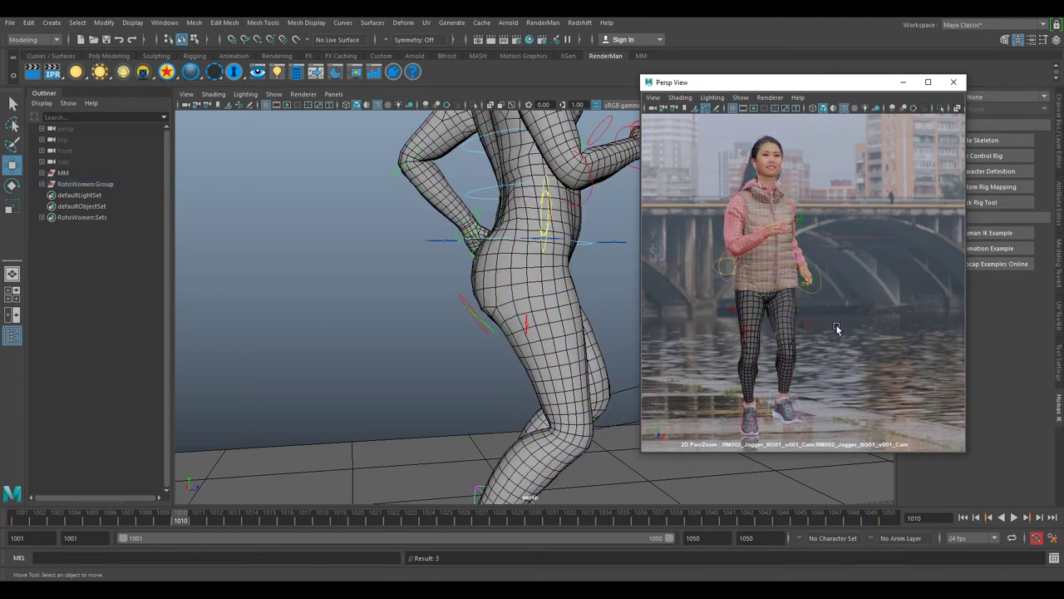
pyautogui.rightClick(803, 392)
pyautogui.click(808, 388)
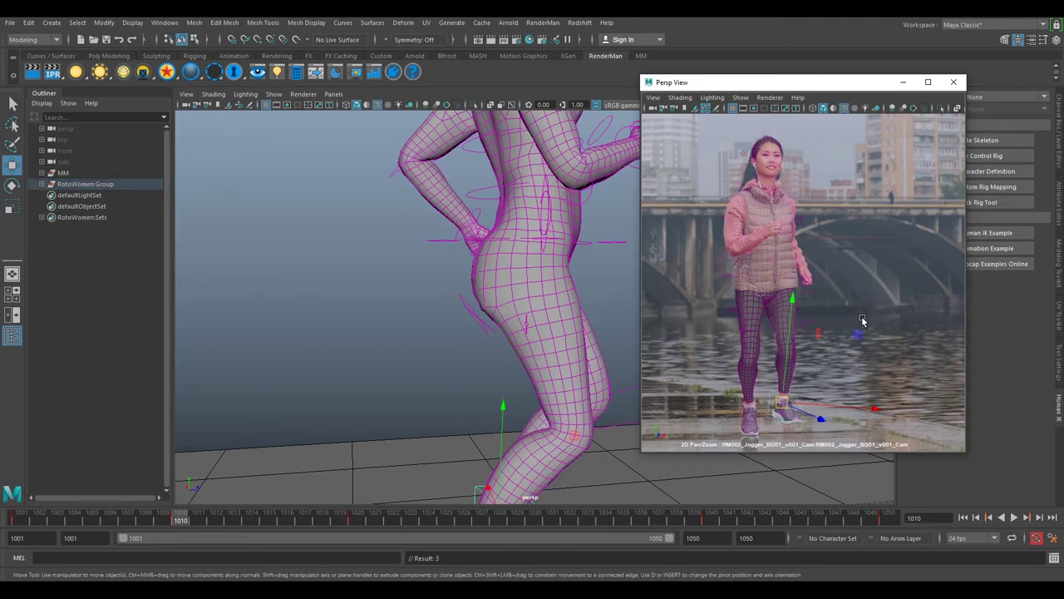
# Step back and forth between the keyframes at 1001 and 1010 to compare the body with the jogger
pyautogui.press(',')
pyautogui.press('.')
pyautogui.press(',')
pyautogui.press('.')
pyautogui.press('.')
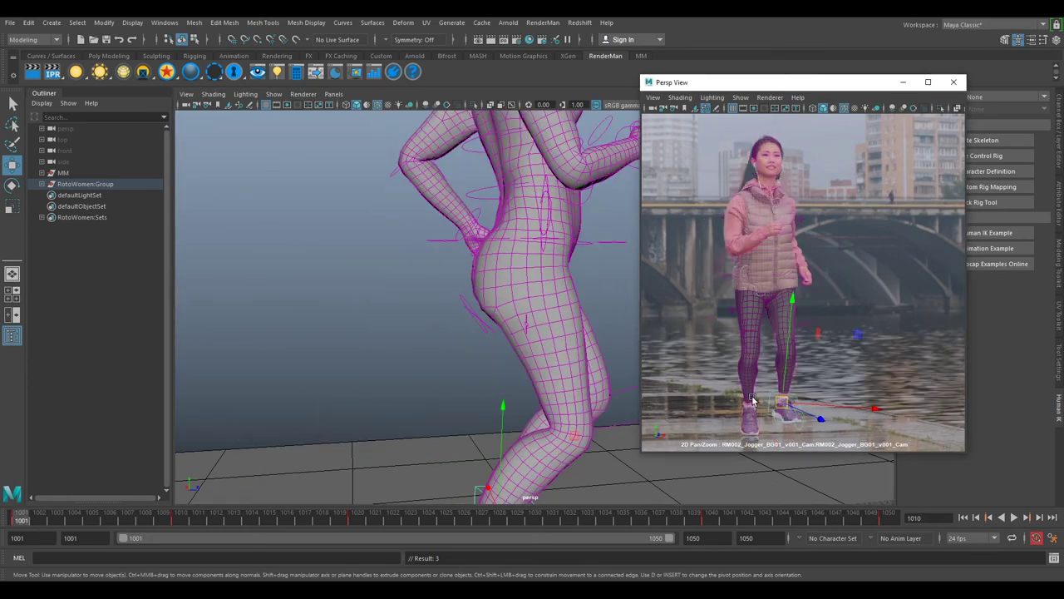
# Play and scrub the animation from frame 1001 to check the posed body against the jogger
pyautogui.hotkey('alt', 'shift', 'v')
pyautogui.press('.')
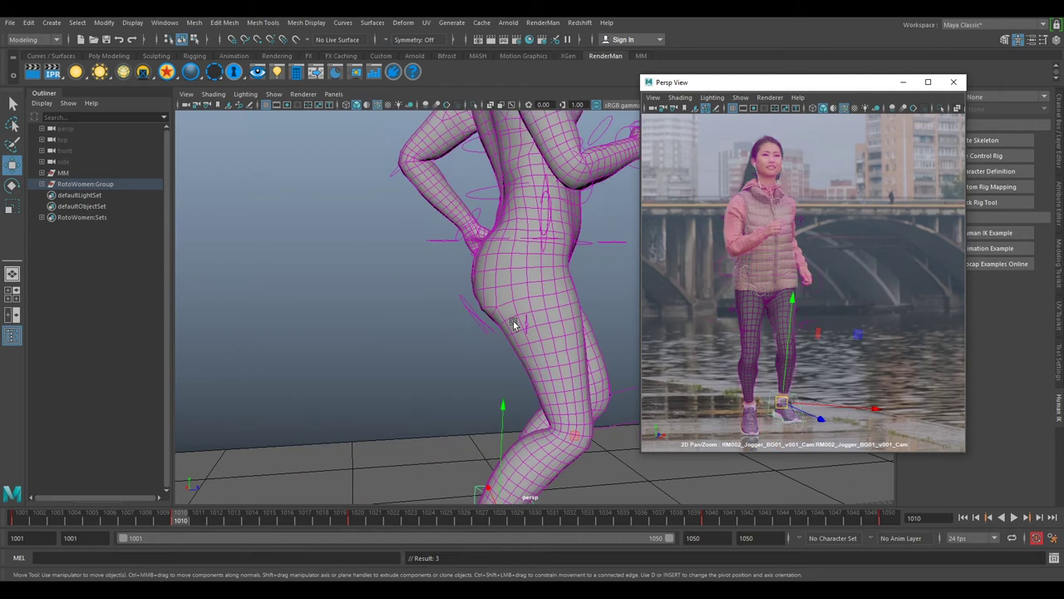
pyautogui.press('\\')
pyautogui.moveTo(549, 388); pyautogui.dragTo(421, 323, button='middle')
pyautogui.press('\\')
pyautogui.scroll(5, 511, 367)
pyautogui.scroll(-10, 512, 366)
pyautogui.moveTo(163, 519); pyautogui.dragTo(2, 519)
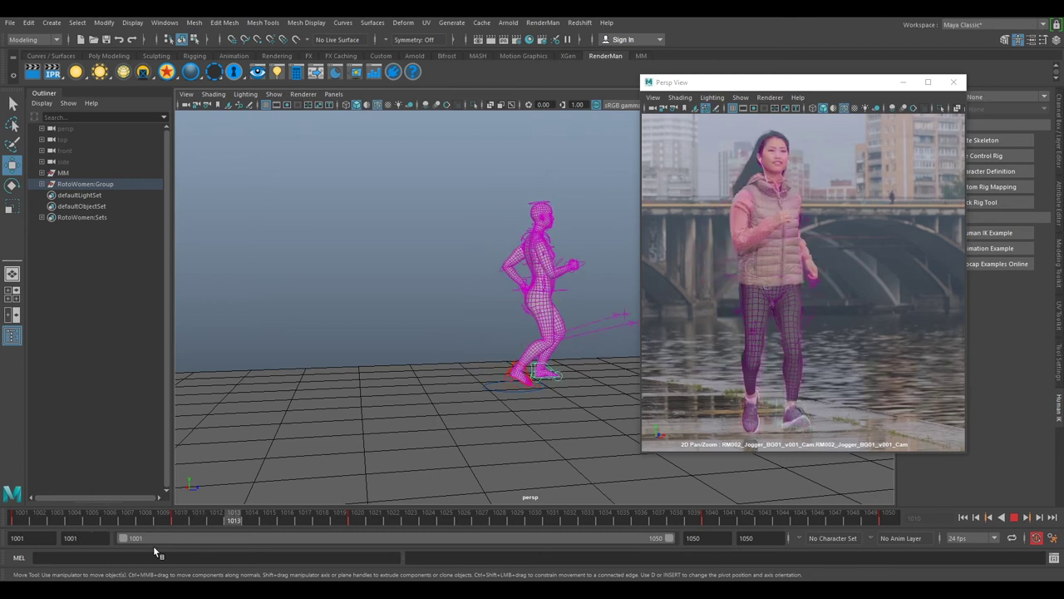
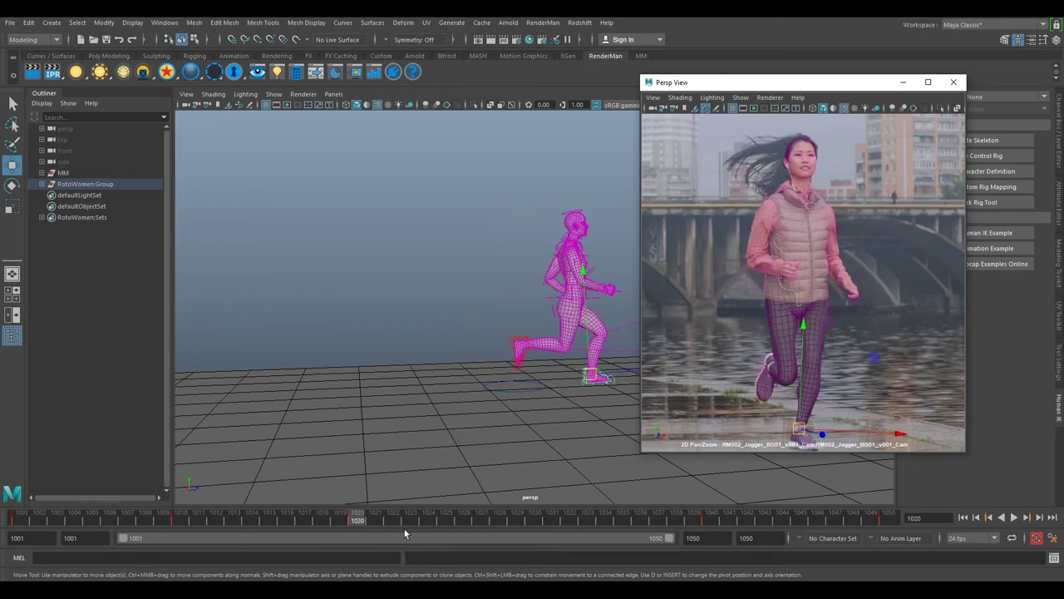
# Go to frame 1030 and raise the hip control so the pelvis sits over the jogger's hips
pyautogui.moveTo(428, 520); pyautogui.dragTo(535, 523)
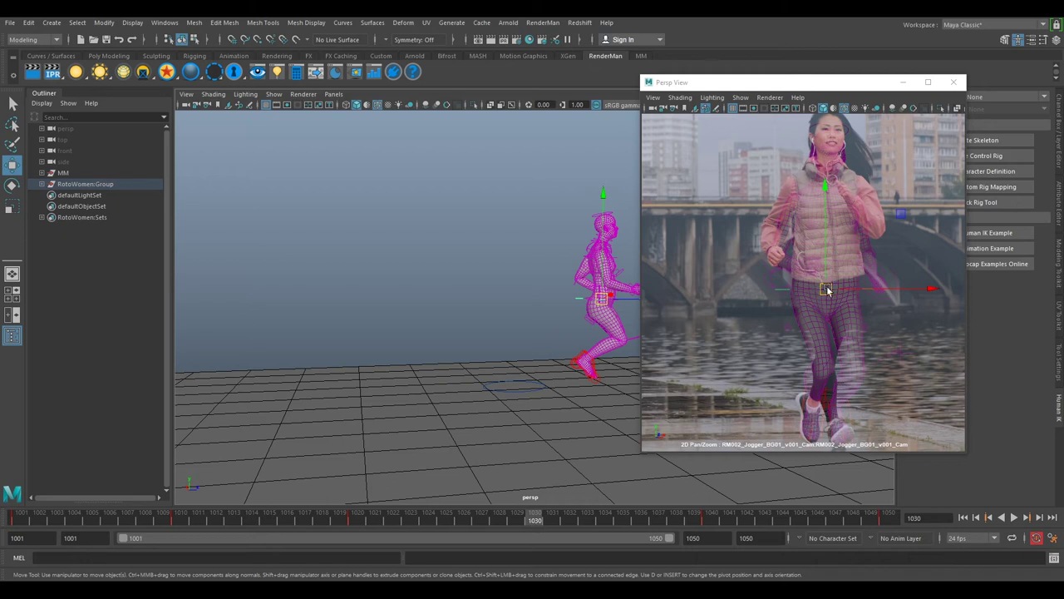
pyautogui.moveTo(828, 289); pyautogui.dragTo(831, 269)
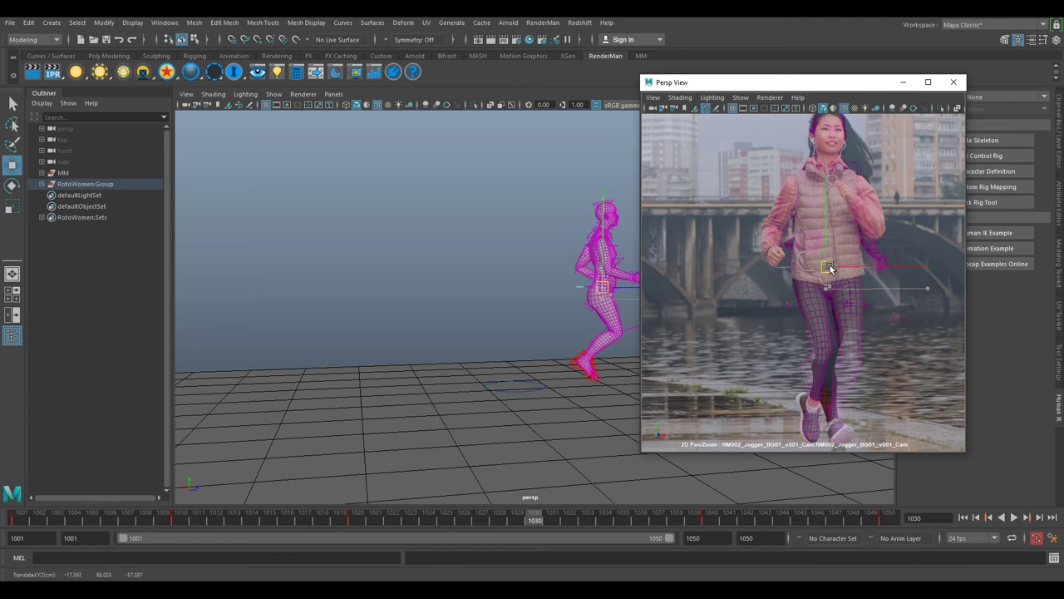
pyautogui.moveTo(879, 294); pyautogui.dragTo(840, 277, button='right')
pyautogui.moveTo(841, 278); pyautogui.dragTo(840, 314, button='middle')
pyautogui.moveTo(841, 313); pyautogui.dragTo(878, 311, button='right')
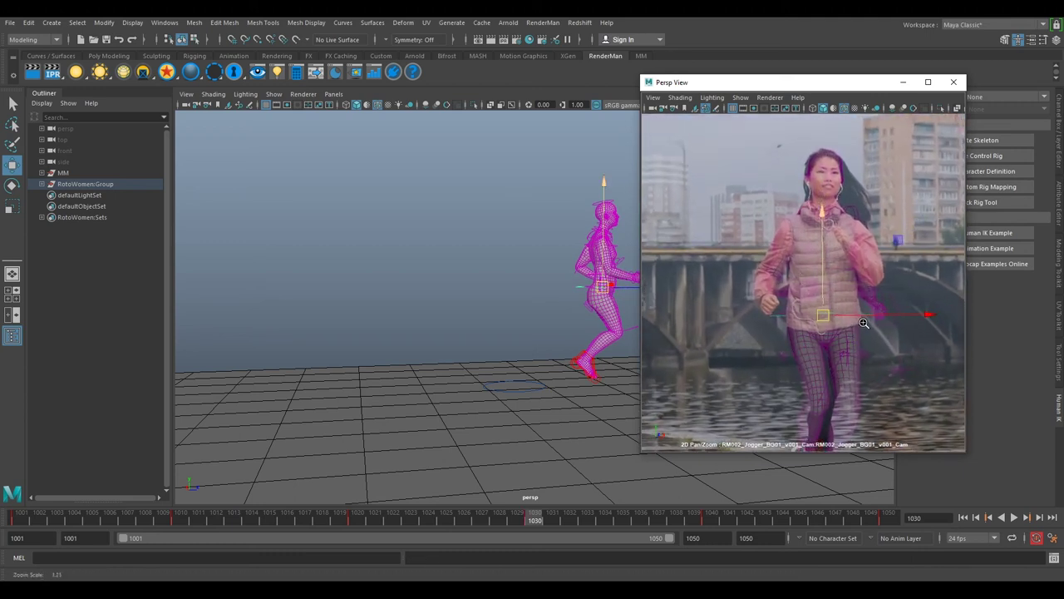
pyautogui.click(823, 316)
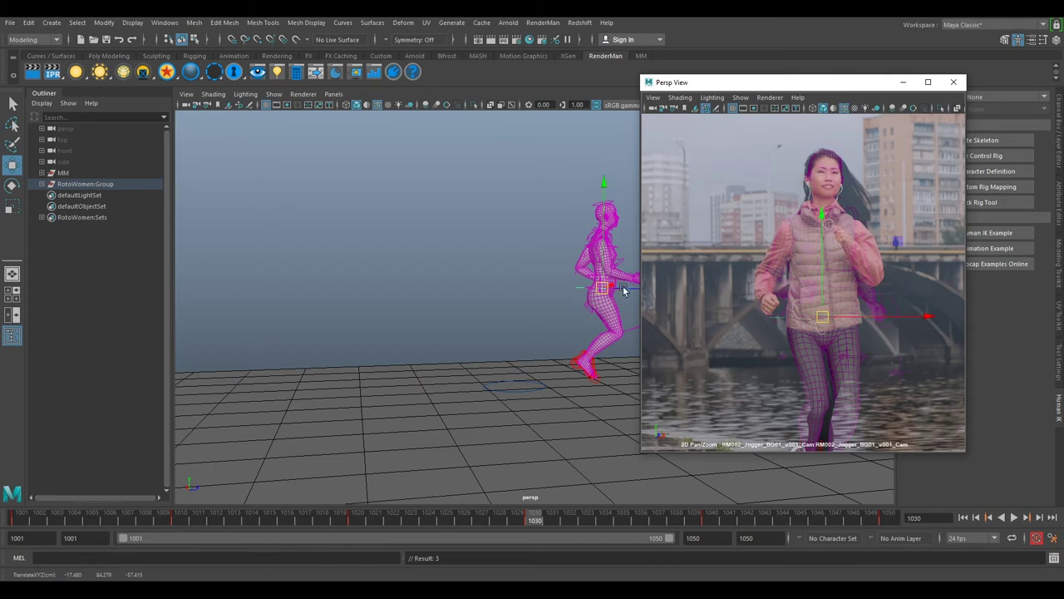
# Fine-tune the hip control's depth at frame 1030 from the side to fit the jogger's pelvis
pyautogui.keyDown('alt'); pyautogui.moveTo(623, 242); pyautogui.dragTo(523, 244, button='middle'); pyautogui.keyUp('alt')
pyautogui.moveTo(576, 289); pyautogui.dragTo(572, 290)
pyautogui.moveTo(803, 261); pyautogui.dragTo(865, 238, button='right')
pyautogui.moveTo(854, 243); pyautogui.dragTo(802, 237, button='middle')
pyautogui.press('e')
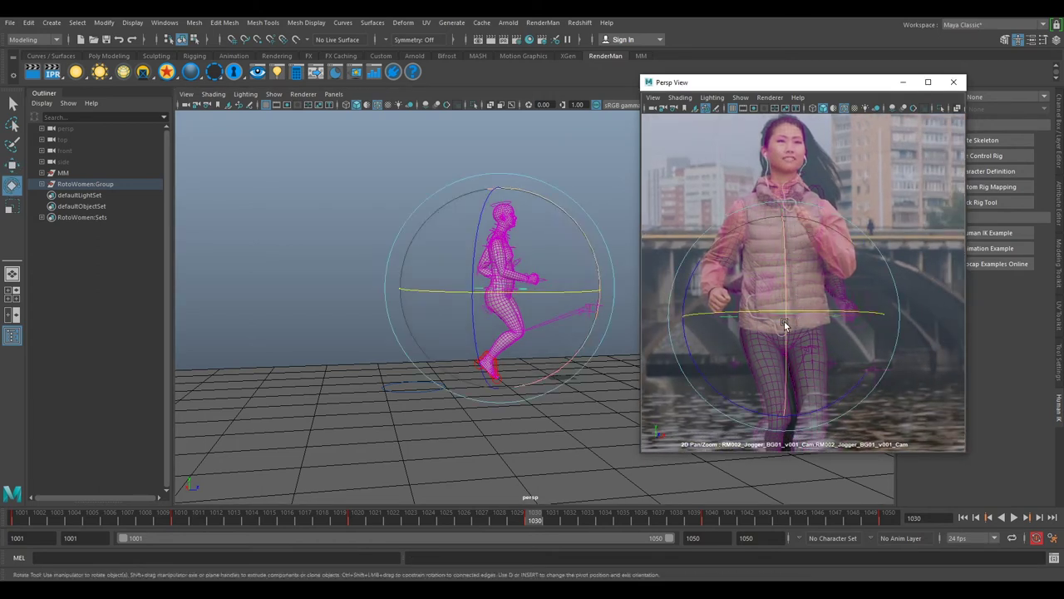
pyautogui.click(761, 316)
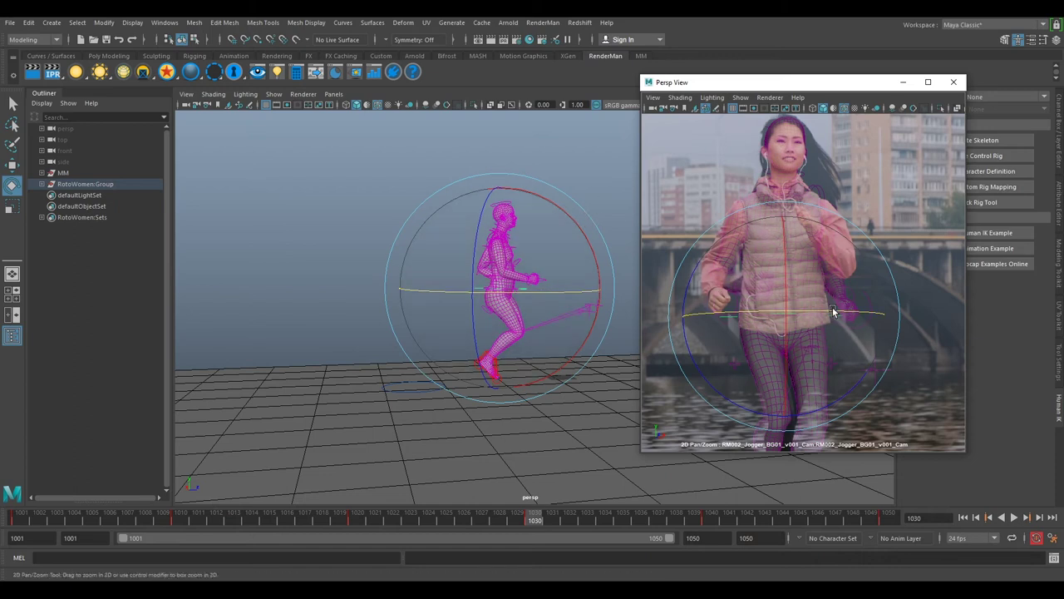
# Swing the stepping leg's foot control ahead of the body at frame 1030 and rotate it so the toes point up
pyautogui.moveTo(832, 310); pyautogui.dragTo(828, 246, button='middle')
pyautogui.moveTo(828, 245); pyautogui.dragTo(856, 250, button='right')
pyautogui.moveTo(806, 441); pyautogui.dragTo(791, 364, button='middle')
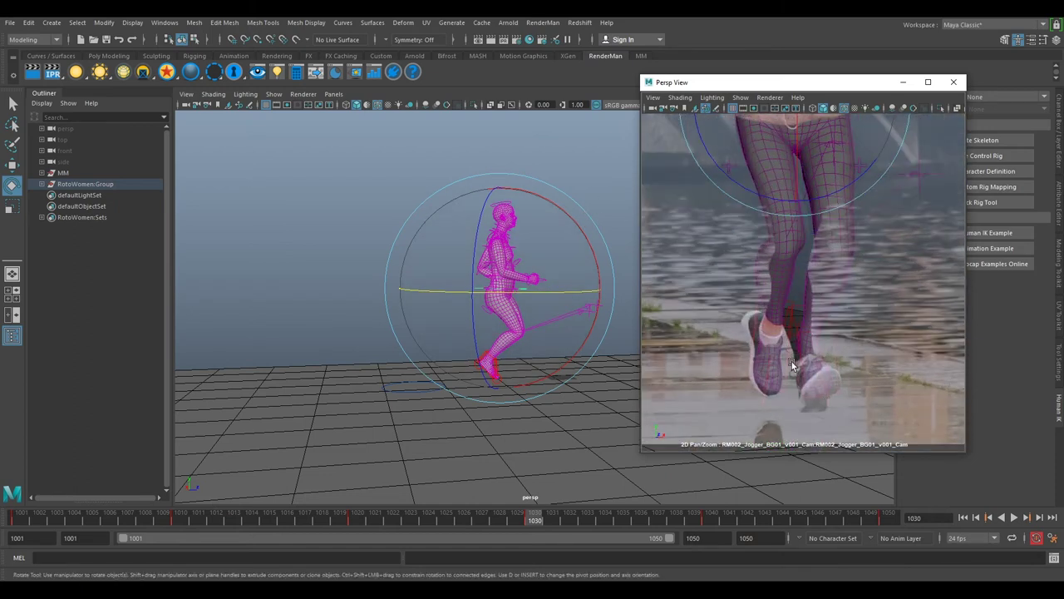
pyautogui.click(799, 301)
pyautogui.press('w')
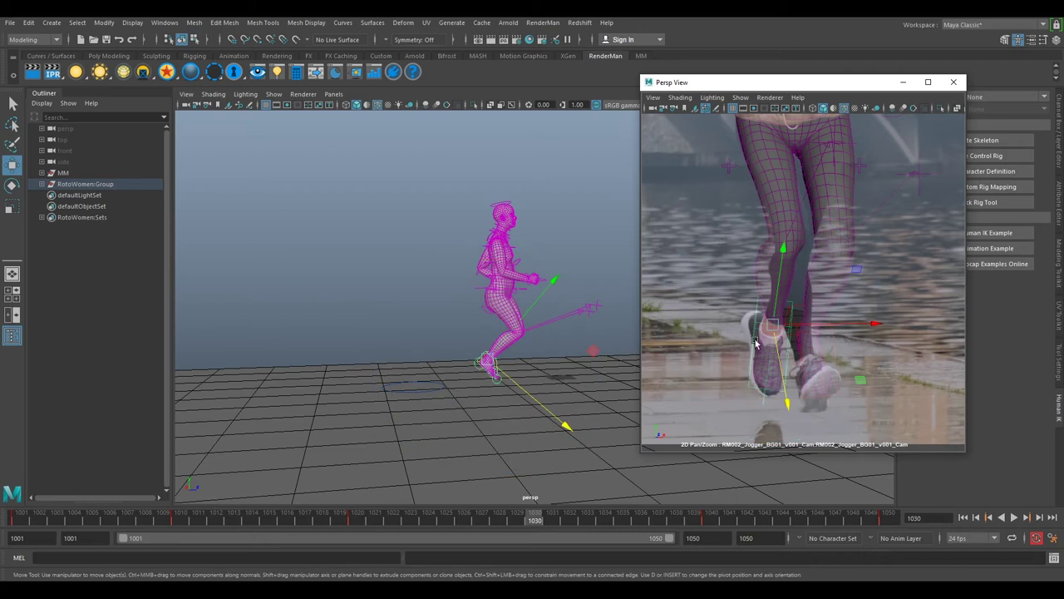
pyautogui.moveTo(783, 380); pyautogui.dragTo(786, 393)
pyautogui.keyDown('alt'); pyautogui.moveTo(527, 324); pyautogui.dragTo(559, 356); pyautogui.keyUp('alt')
pyautogui.press('e')
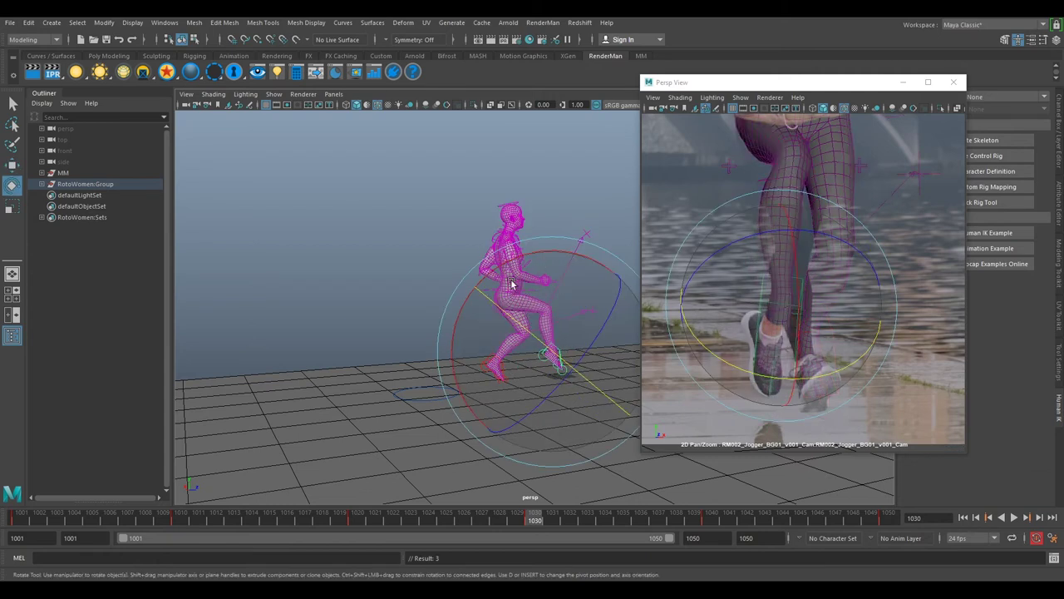
pyautogui.moveTo(492, 271); pyautogui.dragTo(449, 398)
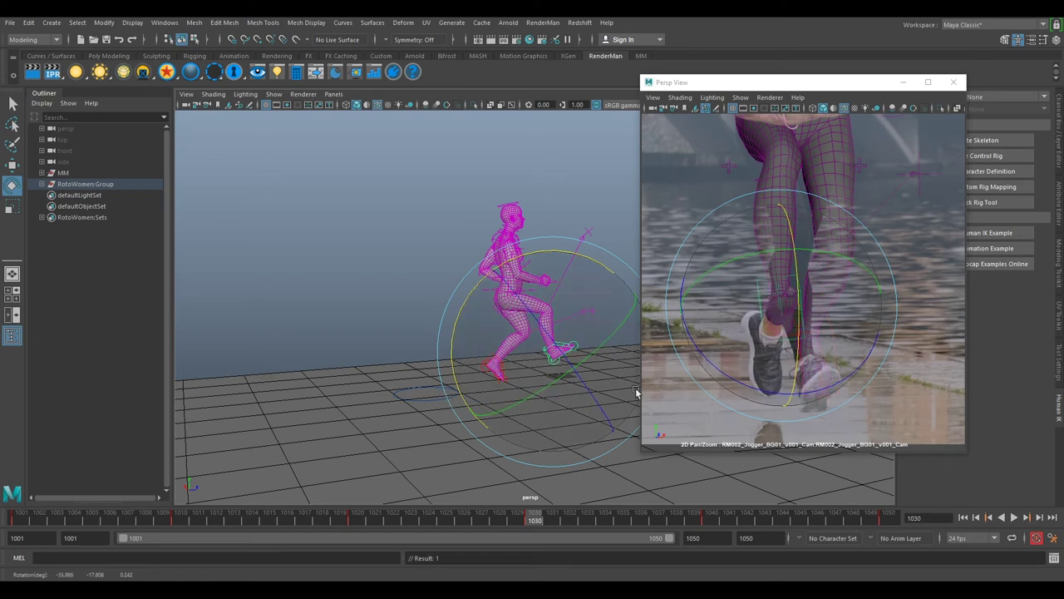
# Move the forward foot control over the jogger's front shoe at frame 1030
pyautogui.press('w')
pyautogui.moveTo(780, 308); pyautogui.dragTo(811, 367)
pyautogui.scroll(6, 527, 273)
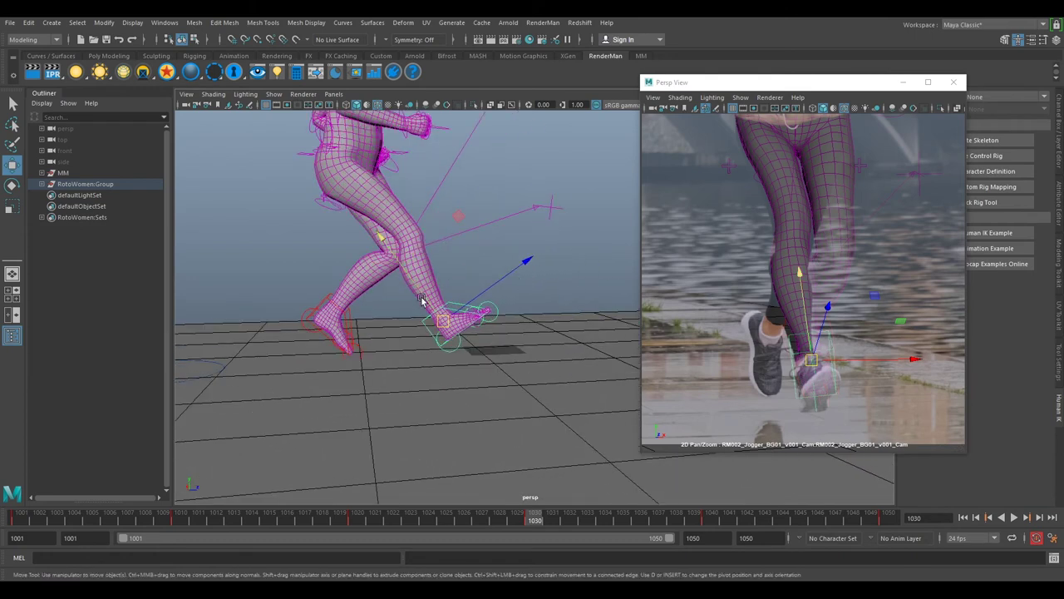
pyautogui.moveTo(422, 301); pyautogui.dragTo(427, 313)
pyautogui.press('\\')
pyautogui.moveTo(501, 319); pyautogui.dragTo(451, 285, button='right')
pyautogui.press('\\')
pyautogui.scroll(3, 469, 245)
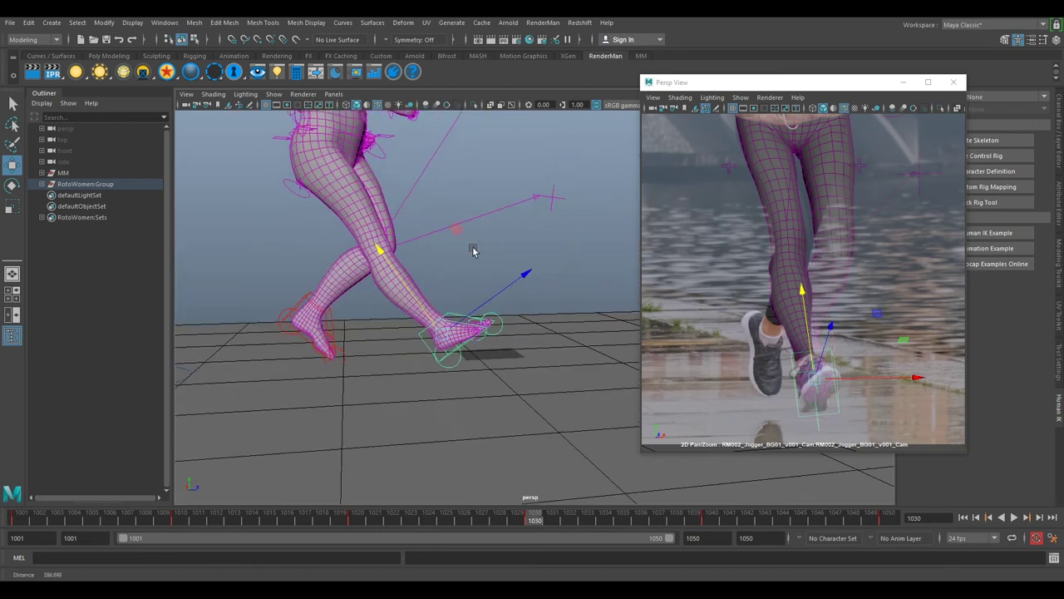
pyautogui.scroll(-2, 470, 249)
pyautogui.moveTo(418, 323); pyautogui.dragTo(461, 309)
# Bring the forward foot control closer to the body at frame 1030 so the front knee bends more
pyautogui.press('\\')
pyautogui.press('\\')
pyautogui.press('\\')
pyautogui.press('\\')
pyautogui.keyDown('alt'); pyautogui.moveTo(464, 180); pyautogui.dragTo(484, 318, button='middle'); pyautogui.keyUp('alt')
pyautogui.click(308, 316)
pyautogui.moveTo(364, 314); pyautogui.dragTo(372, 319)
pyautogui.keyDown('alt'); pyautogui.moveTo(551, 464); pyautogui.dragTo(526, 367, button='middle'); pyautogui.keyUp('alt')
pyautogui.click(505, 349)
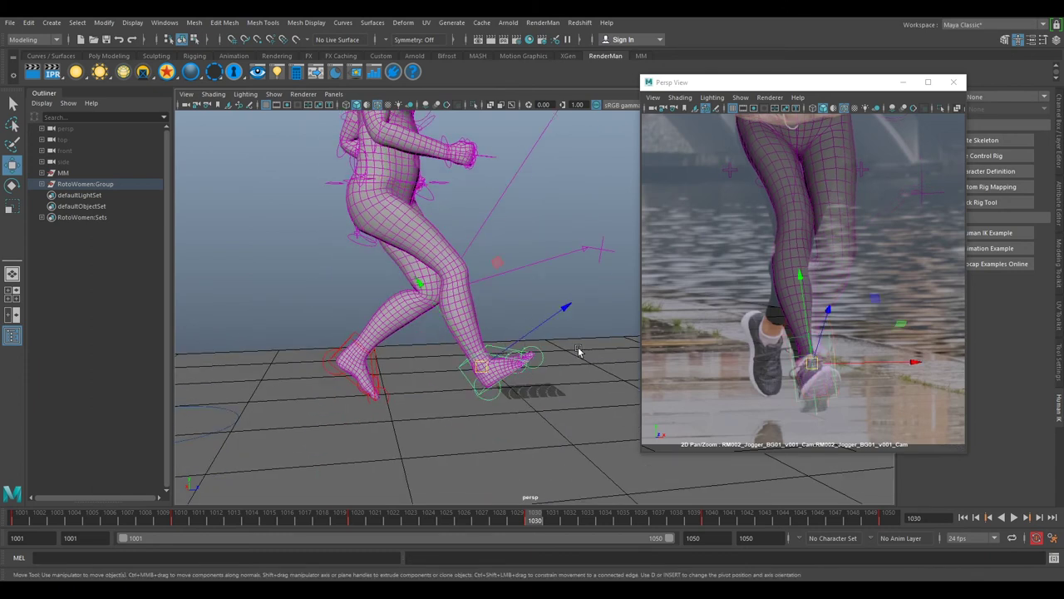
# Shift the forward foot control along its length at frame 1030 to line up with the jogger's front shoe
pyautogui.moveTo(862, 374); pyautogui.dragTo(844, 330, button='right')
pyautogui.moveTo(843, 330); pyautogui.dragTo(842, 316, button='middle')
pyautogui.moveTo(483, 366); pyautogui.dragTo(563, 352)
pyautogui.moveTo(546, 287); pyautogui.dragTo(541, 295)
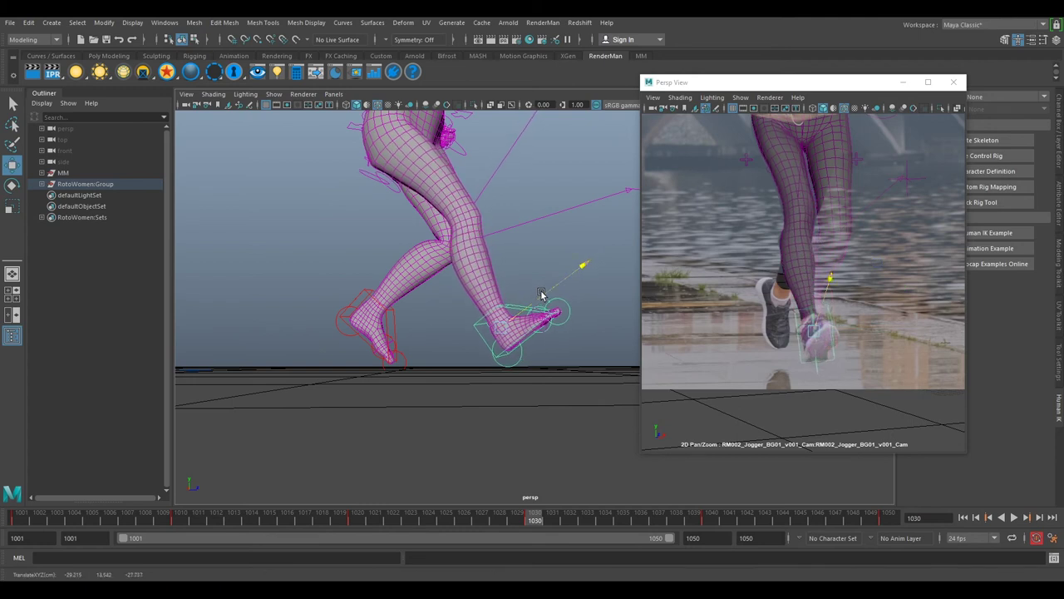
# Rotate the forward foot control at frame 1030 to match the tilt of the jogger's front shoe
pyautogui.press('e')
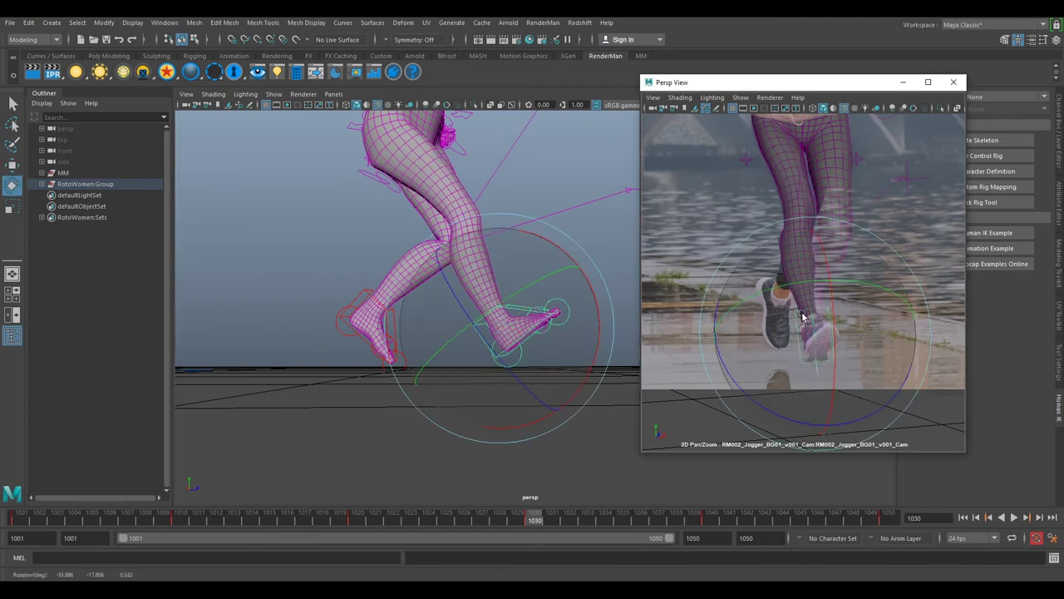
pyautogui.moveTo(825, 324); pyautogui.dragTo(921, 379, button='right')
pyautogui.moveTo(903, 366); pyautogui.dragTo(845, 293, button='middle')
pyautogui.moveTo(770, 297)
pyautogui.mouseDown()
pyautogui.moveTo(788, 288)
pyautogui.moveTo(791, 314)
pyautogui.moveTo(784, 308)
pyautogui.moveTo(803, 313)
pyautogui.moveTo(784, 308)
pyautogui.moveTo(780, 284)
pyautogui.mouseUp()
pyautogui.press('w')
pyautogui.press('e')
pyautogui.moveTo(810, 299); pyautogui.dragTo(748, 275, button='right')
pyautogui.moveTo(724, 188); pyautogui.dragTo(779, 286, button='middle')
# Lower the forward leg's knee direction control at frame 1030 so it points ahead of the knee
pyautogui.moveTo(517, 200)
pyautogui.keyDown('alt'); pyautogui.mouseDown()
pyautogui.moveTo(499, 199)
pyautogui.moveTo(512, 206)
pyautogui.mouseUp(); pyautogui.keyUp('alt')
pyautogui.click(570, 207)
pyautogui.press('w')
pyautogui.keyDown('alt'); pyautogui.moveTo(519, 185); pyautogui.dragTo(517, 311, button='middle'); pyautogui.keyUp('alt')
pyautogui.click(551, 154)
pyautogui.moveTo(554, 155); pyautogui.dragTo(480, 251)
# Select the rear foot control and move it farther behind the body at frame 1030 to extend the trailing leg
pyautogui.click(425, 309)
pyautogui.keyDown('alt'); pyautogui.moveTo(425, 309); pyautogui.dragTo(471, 264); pyautogui.keyUp('alt')
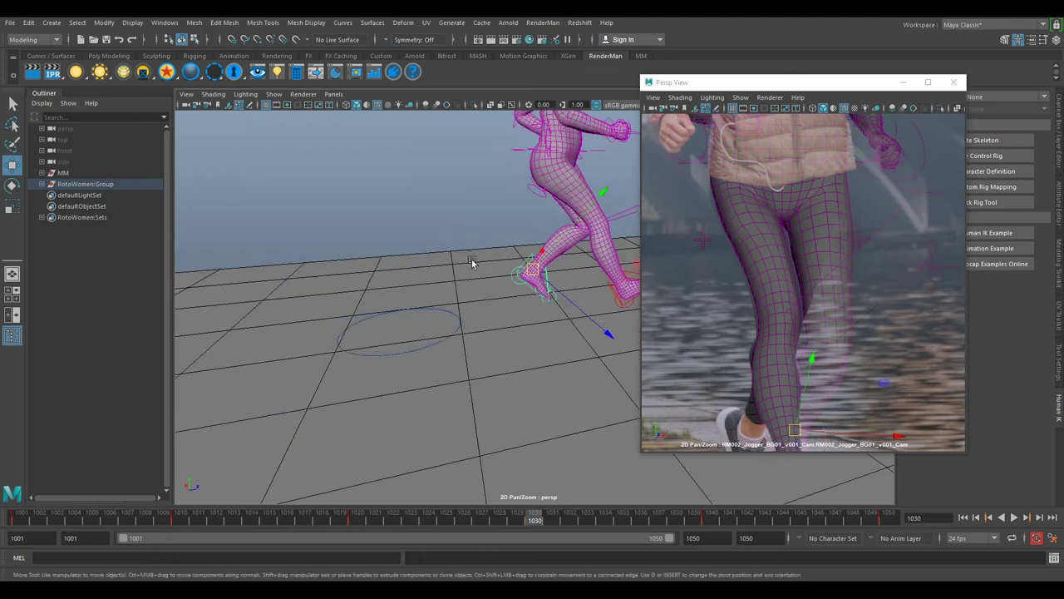
pyautogui.press('\\')
pyautogui.moveTo(766, 246); pyautogui.dragTo(705, 204, button='right')
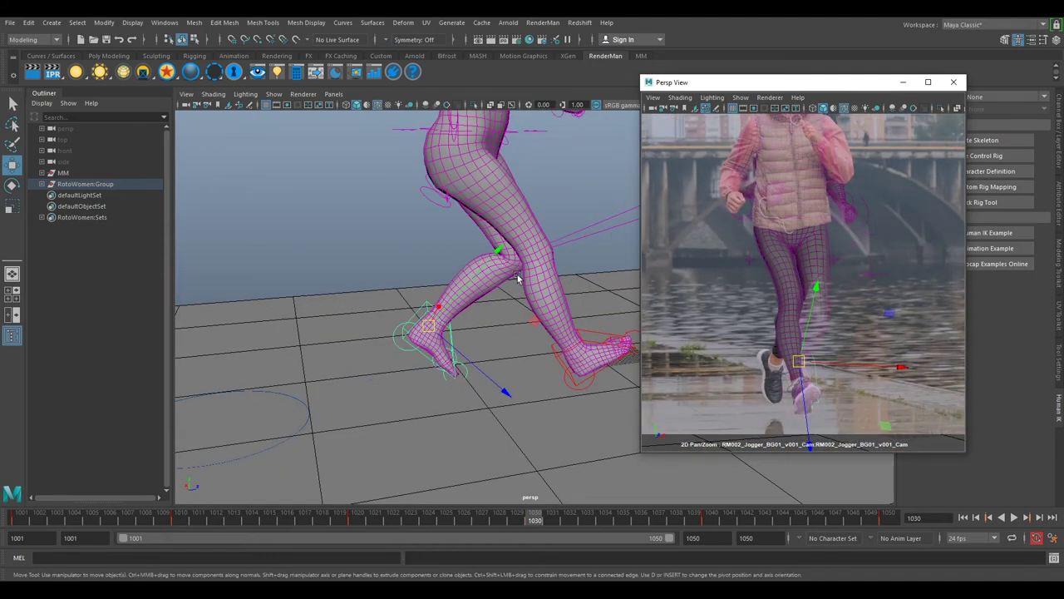
pyautogui.moveTo(464, 287); pyautogui.dragTo(413, 316)
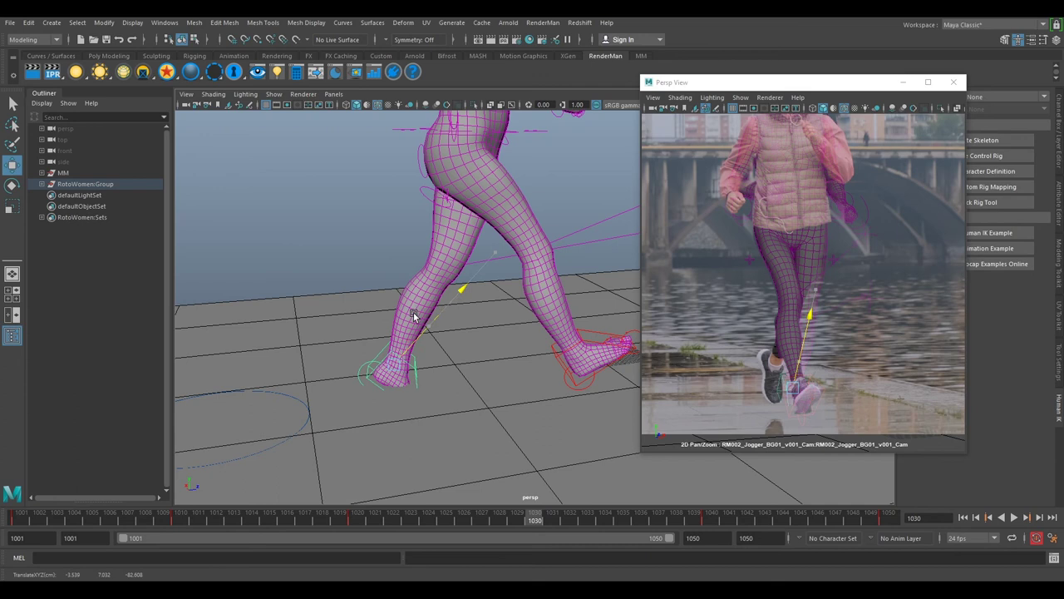
pyautogui.moveTo(420, 386); pyautogui.dragTo(360, 344)
# Rotate the rear foot so its toes point down and place it over the jogger's back shoe at frame 1030
pyautogui.press('e')
pyautogui.moveTo(823, 348); pyautogui.dragTo(810, 411)
pyautogui.press('w')
pyautogui.moveTo(791, 345); pyautogui.dragTo(774, 359)
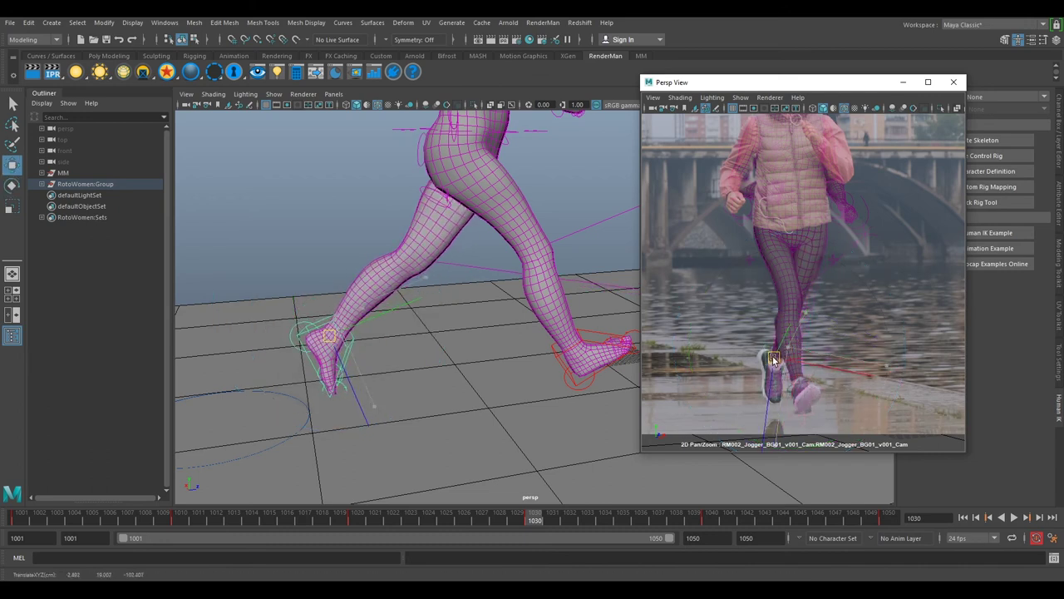
# Adjust the rear foot control's height and depth from a low side view at frame 1030
pyautogui.keyDown('alt'); pyautogui.moveTo(353, 355); pyautogui.dragTo(393, 256); pyautogui.keyUp('alt')
pyautogui.keyDown('alt'); pyautogui.moveTo(393, 256); pyautogui.dragTo(434, 306, button='middle'); pyautogui.keyUp('alt')
pyautogui.moveTo(430, 336); pyautogui.dragTo(420, 309)
pyautogui.moveTo(442, 263); pyautogui.dragTo(476, 269)
# Rotate the rear foot control at frame 1030 to follow the angle of the jogger's back shoe
pyautogui.click(774, 344)
pyautogui.press('e')
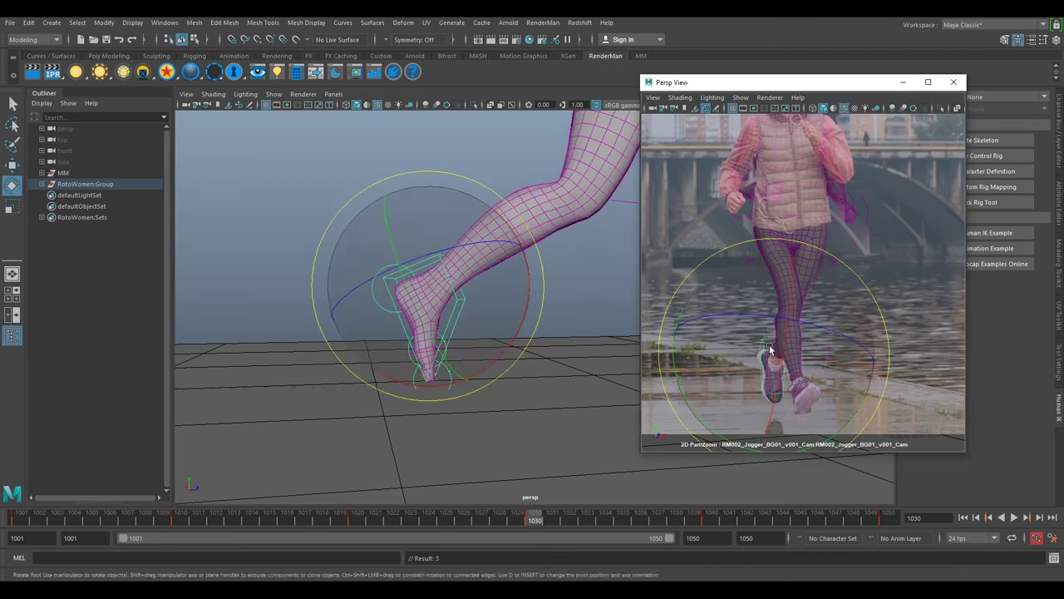
pyautogui.moveTo(769, 344); pyautogui.dragTo(806, 332)
pyautogui.moveTo(774, 345); pyautogui.dragTo(830, 371, button='right')
pyautogui.moveTo(829, 371); pyautogui.dragTo(807, 252, button='middle')
pyautogui.moveTo(808, 252); pyautogui.dragTo(838, 267, button='right')
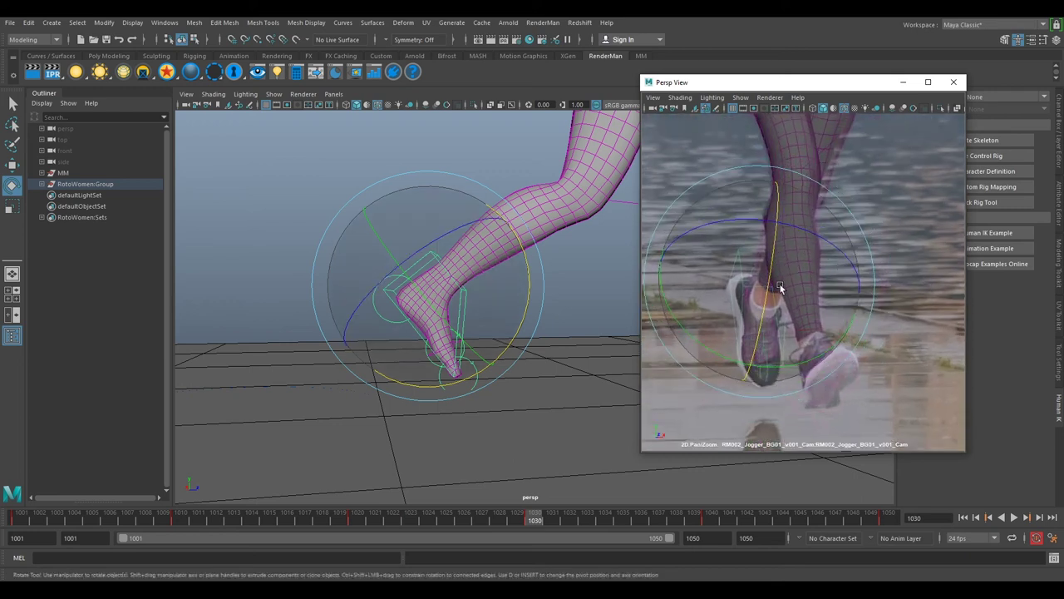
pyautogui.moveTo(746, 287); pyautogui.dragTo(782, 297)
pyautogui.moveTo(705, 288); pyautogui.dragTo(779, 291)
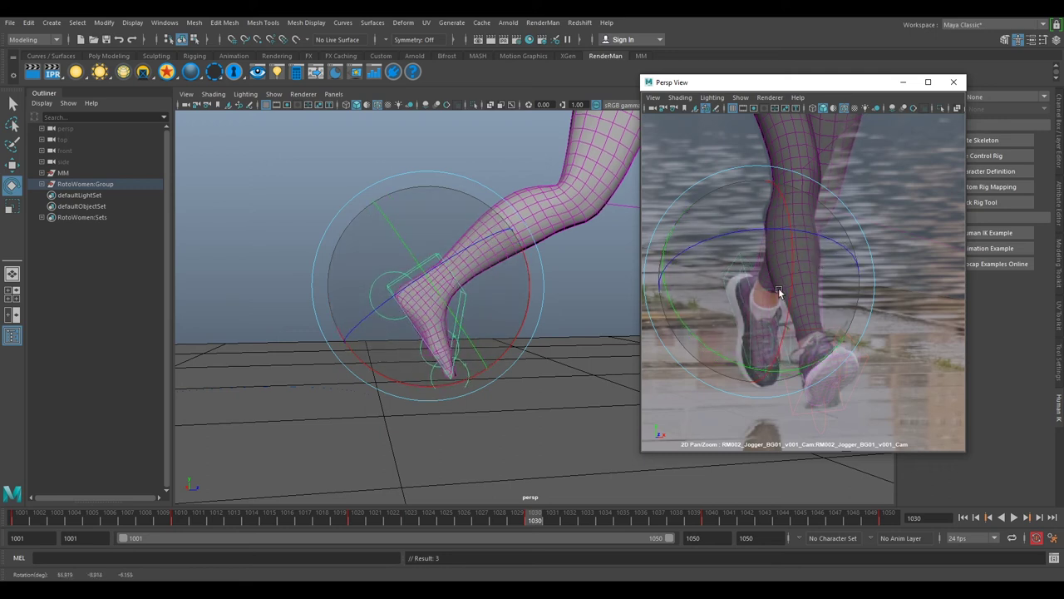
# Refine the rear foot control's rotation and position at frame 1030 over the jogger's back ankle
pyautogui.press('w')
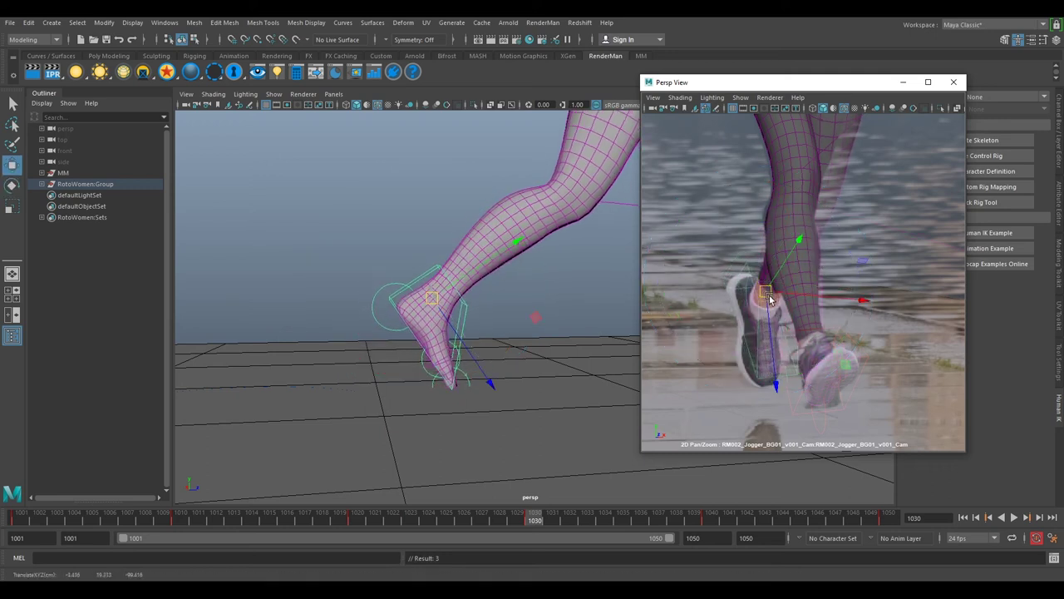
pyautogui.press('e')
pyautogui.moveTo(796, 301); pyautogui.dragTo(780, 278)
pyautogui.press('w')
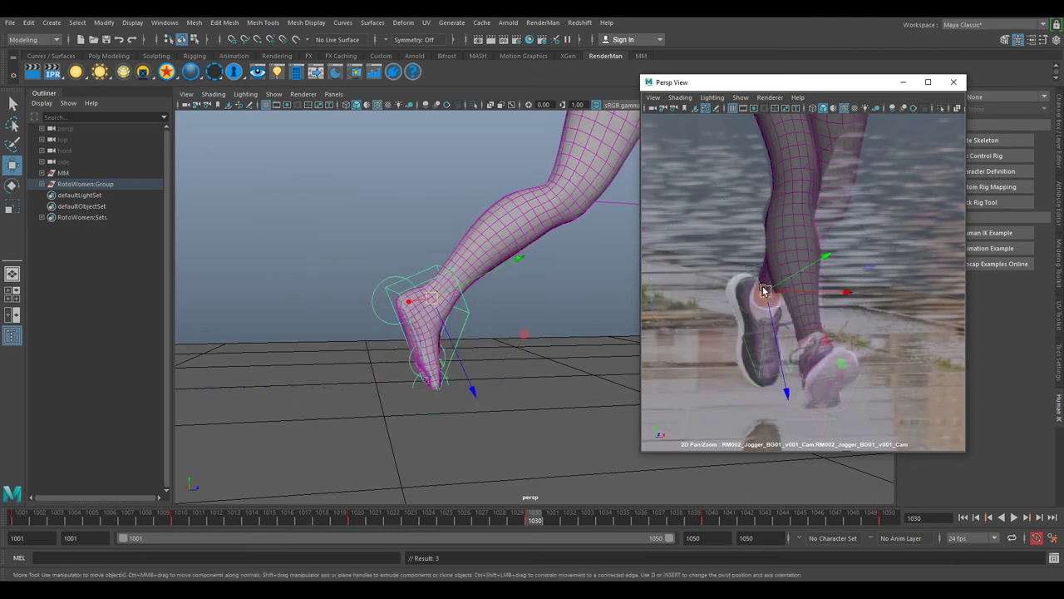
pyautogui.moveTo(759, 290); pyautogui.dragTo(755, 294)
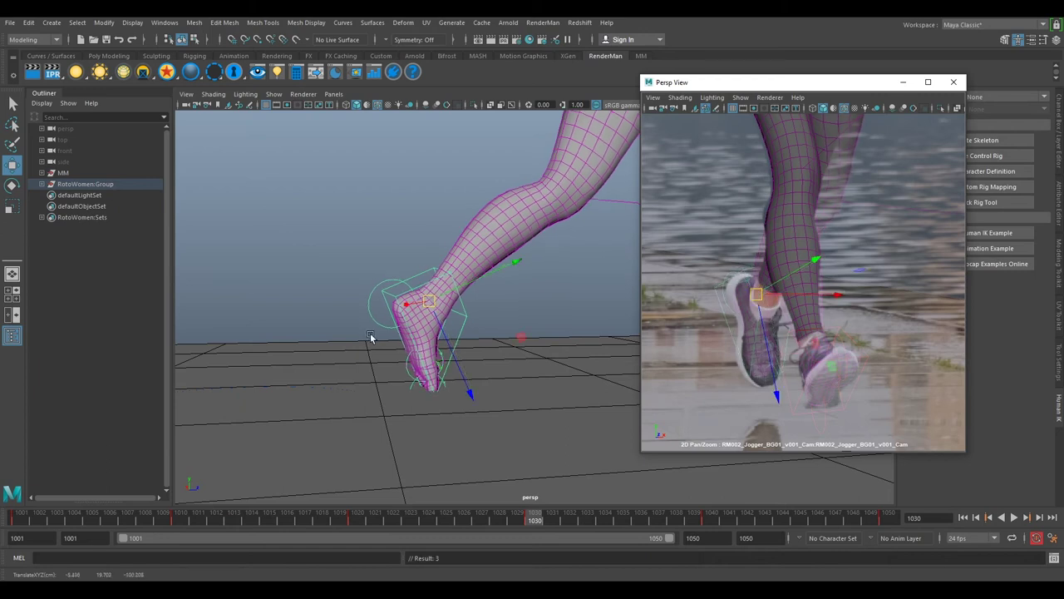
# Offset the rear foot control along its axes and realign it with the back shoe at frame 1030
pyautogui.moveTo(441, 336); pyautogui.dragTo(436, 316)
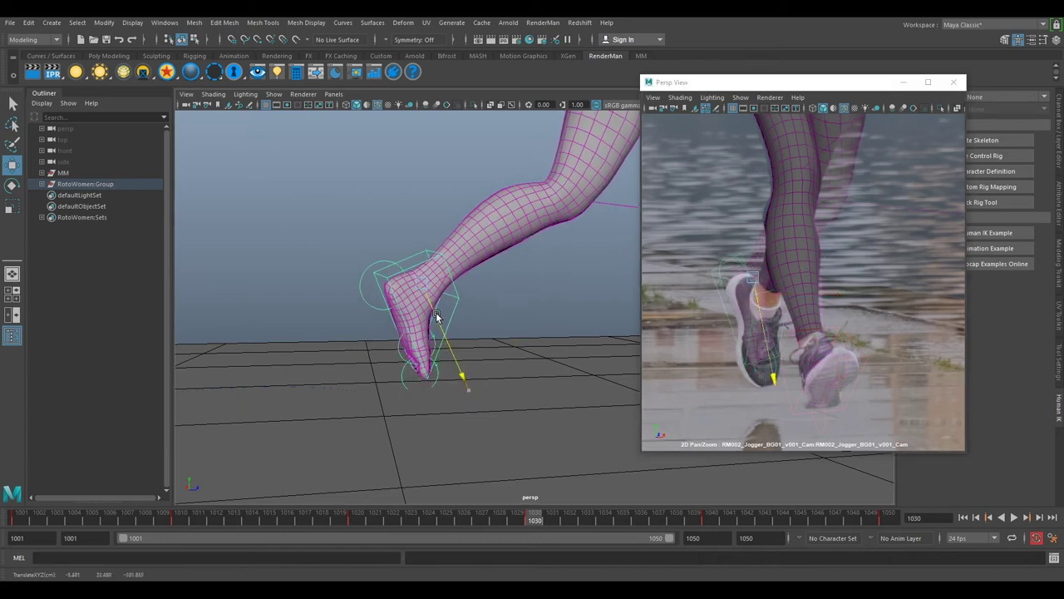
pyautogui.moveTo(469, 262); pyautogui.dragTo(502, 267)
pyautogui.moveTo(768, 269); pyautogui.dragTo(758, 293)
pyautogui.keyDown('alt'); pyautogui.moveTo(482, 321); pyautogui.dragTo(422, 329); pyautogui.keyUp('alt')
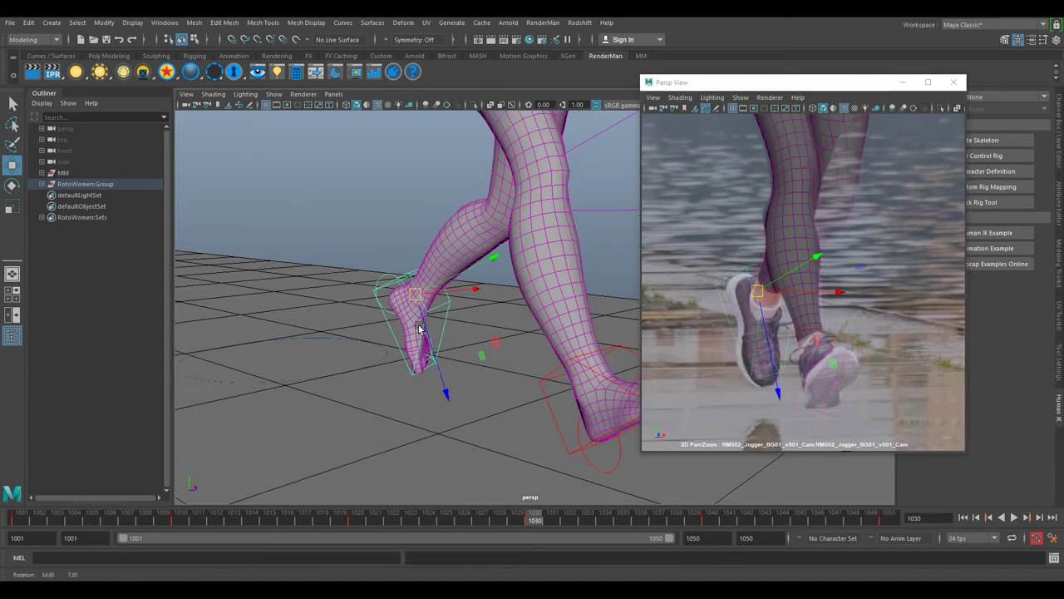
pyautogui.moveTo(845, 335); pyautogui.dragTo(756, 283, button='right')
pyautogui.moveTo(855, 240); pyautogui.dragTo(839, 323, button='middle')
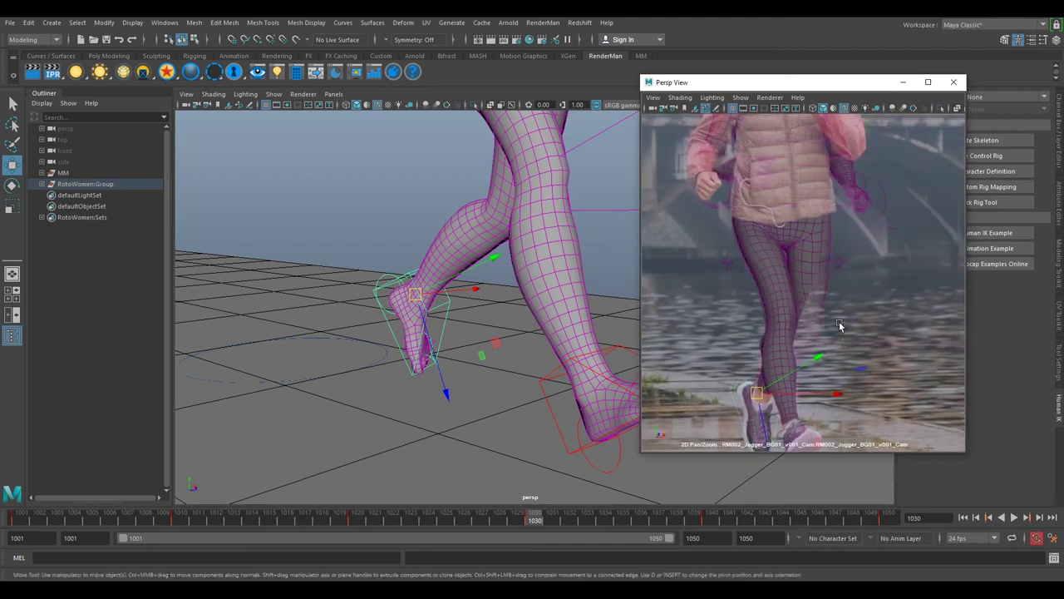
pyautogui.moveTo(782, 387); pyautogui.dragTo(788, 380)
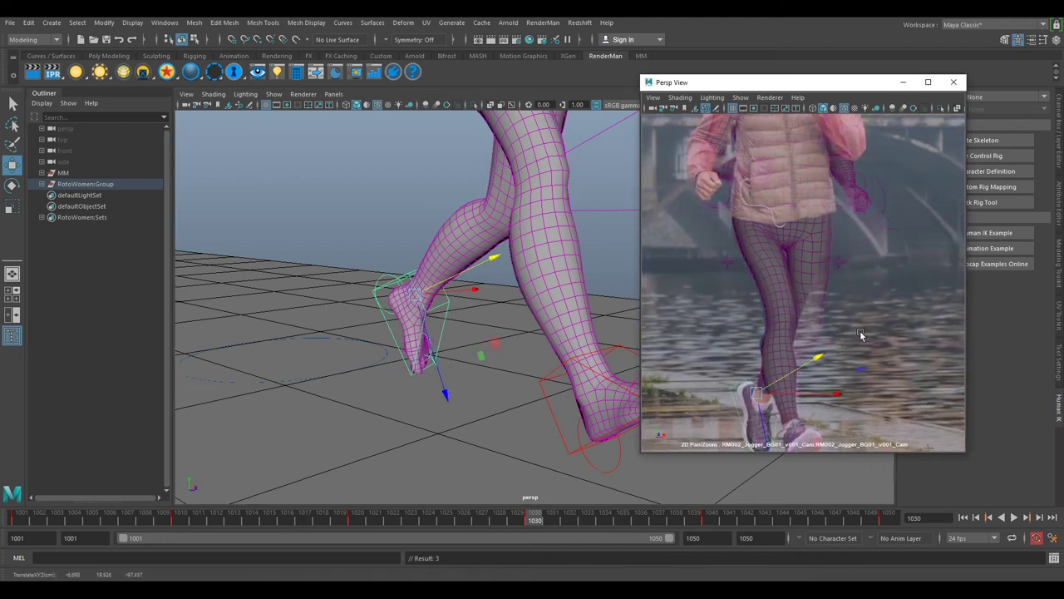
# Reposition the rear foot control slightly lower and farther back at frame 1030 to match the jogger's trailing leg
pyautogui.scroll(-2, 767, 264)
pyautogui.press('\\')
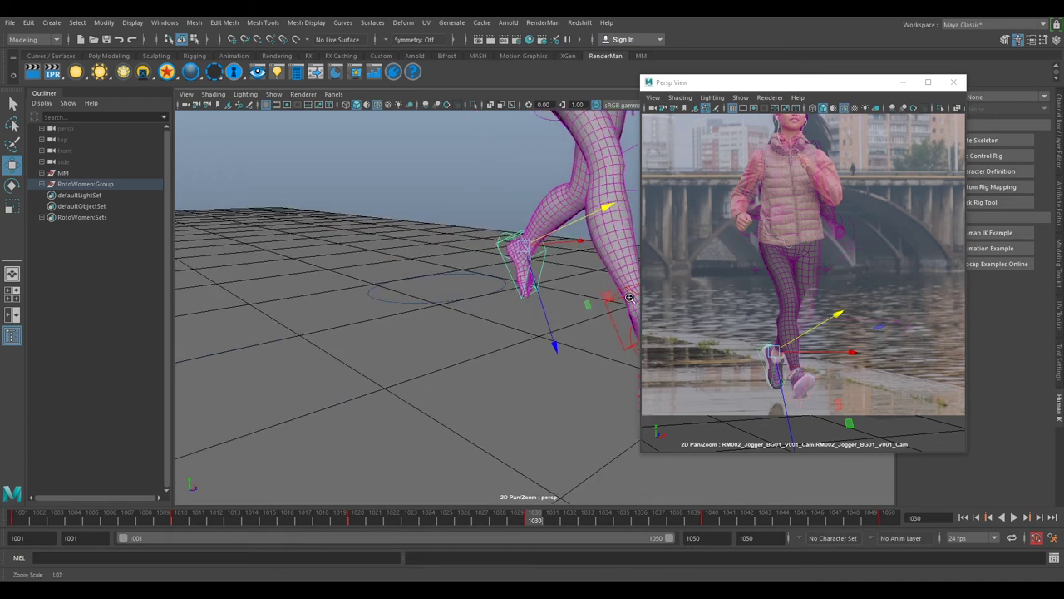
pyautogui.press('\\')
pyautogui.moveTo(475, 279); pyautogui.dragTo(456, 277)
pyautogui.moveTo(795, 350); pyautogui.dragTo(779, 356)
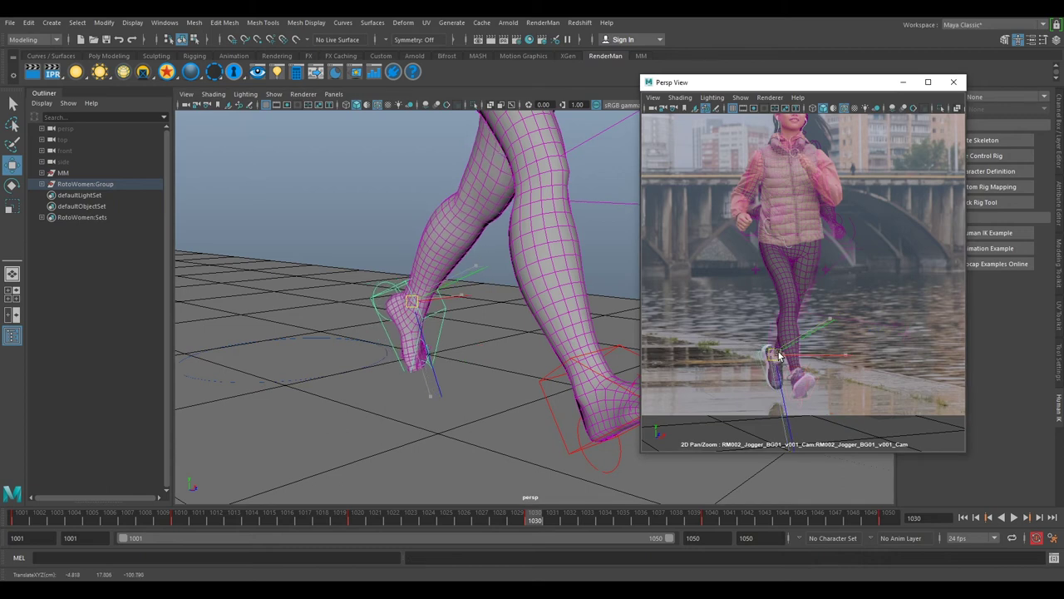
pyautogui.moveTo(819, 366); pyautogui.dragTo(934, 421, button='right')
pyautogui.moveTo(847, 385); pyautogui.dragTo(843, 326, button='middle')
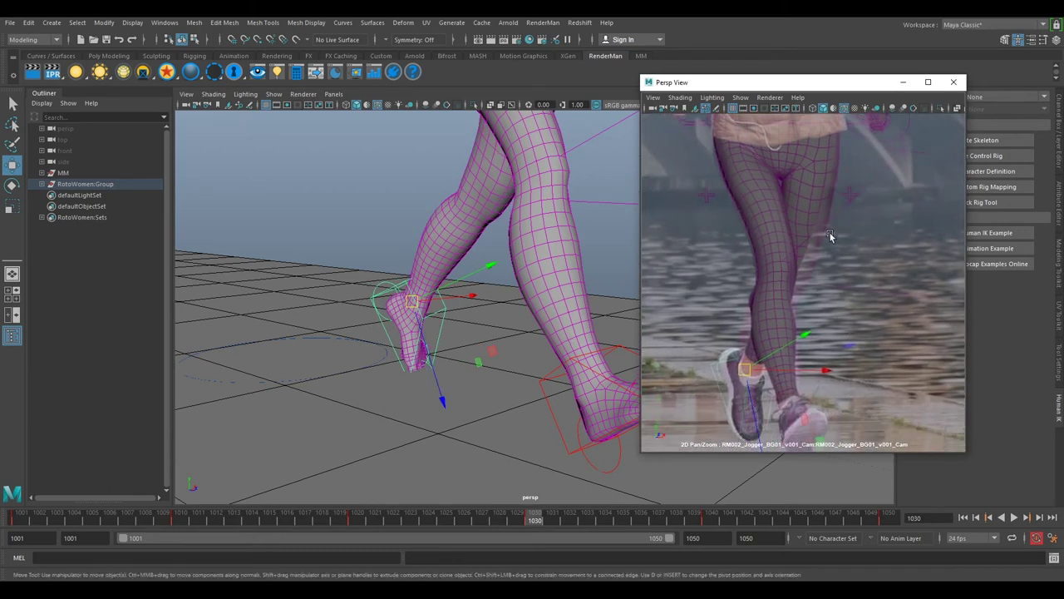
# Shift the rear foot control upward and forward in side view at frame 1030, then realign it with the jogger's back ankle
pyautogui.click(851, 274)
pyautogui.scroll(-5, 865, 273)
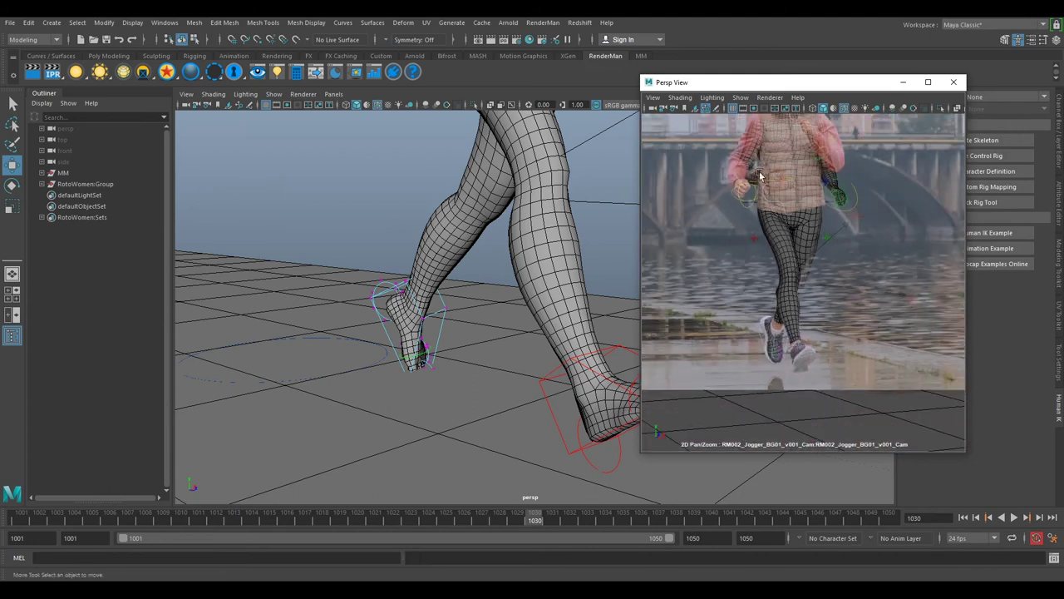
pyautogui.scroll(1, 881, 264)
pyautogui.moveTo(881, 263); pyautogui.dragTo(913, 241, button='right')
pyautogui.moveTo(819, 378); pyautogui.dragTo(830, 253, button='middle')
pyautogui.moveTo(436, 316); pyautogui.dragTo(470, 297, button='right')
pyautogui.keyDown('alt'); pyautogui.moveTo(375, 348); pyautogui.dragTo(457, 294); pyautogui.keyUp('alt')
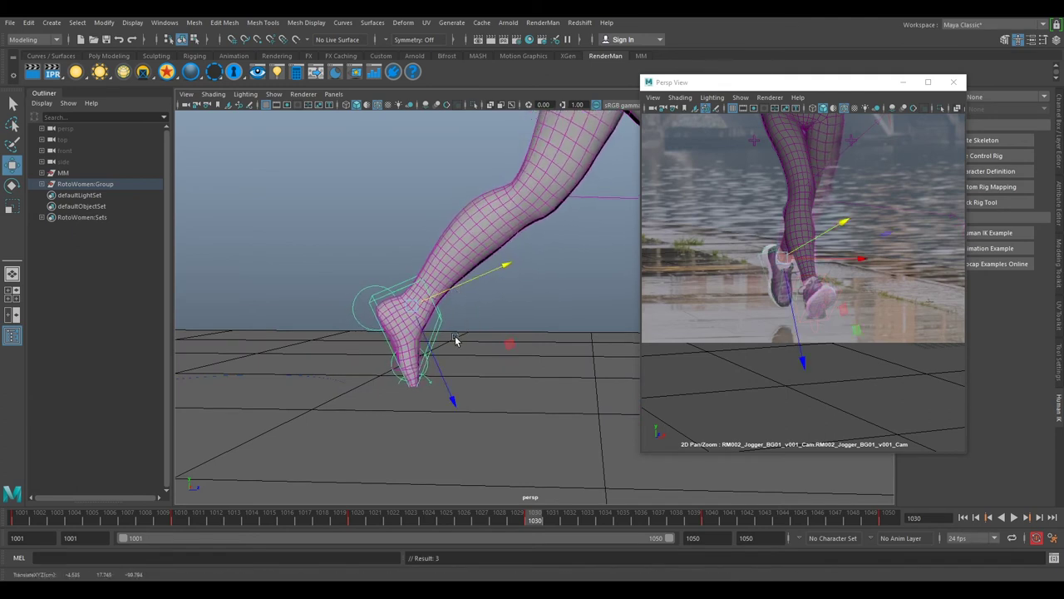
pyautogui.moveTo(435, 355); pyautogui.dragTo(449, 324)
pyautogui.moveTo(799, 243)
pyautogui.mouseDown()
pyautogui.moveTo(773, 257)
pyautogui.moveTo(803, 246)
pyautogui.moveTo(807, 259)
pyautogui.mouseUp()
# Refine the rear foot control's rotation and position at frame 1030 to match the tilt of the jogger's back shoe
pyautogui.press('e')
pyautogui.press('w')
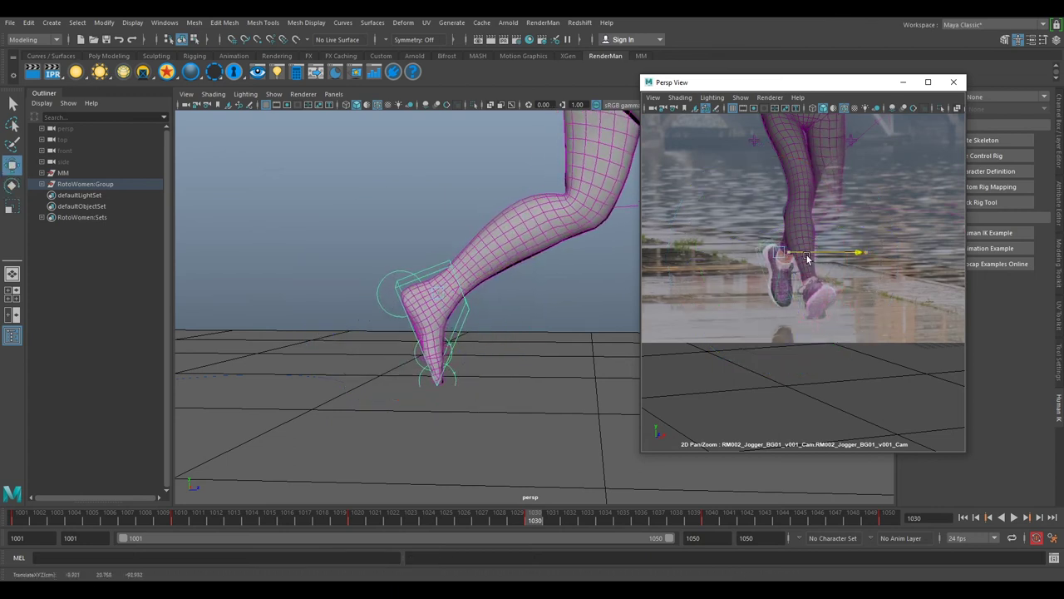
pyautogui.press('e')
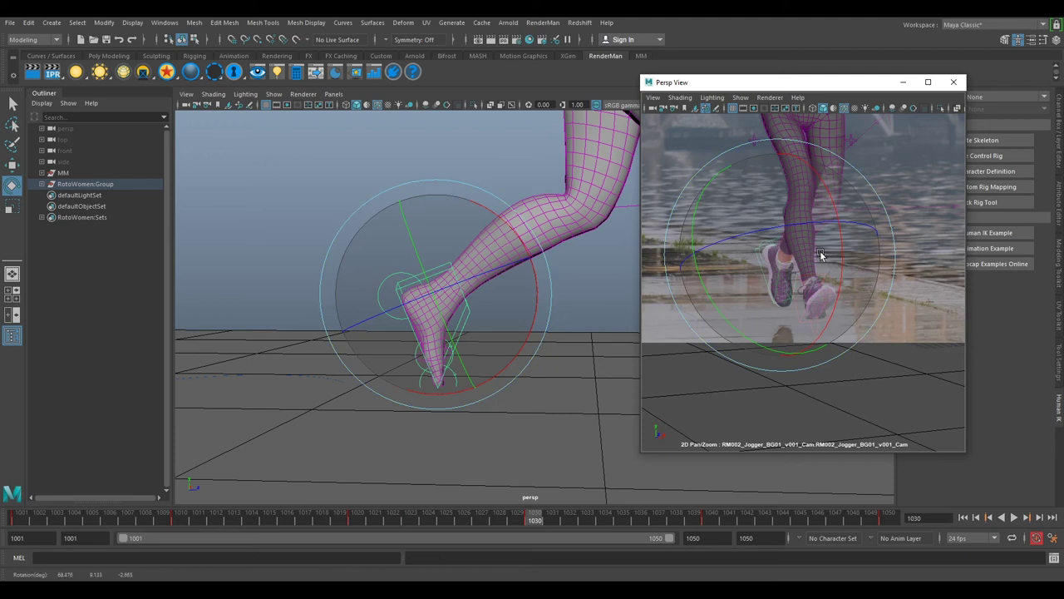
pyautogui.press('w')
pyautogui.moveTo(815, 247); pyautogui.dragTo(800, 266)
pyautogui.press('e')
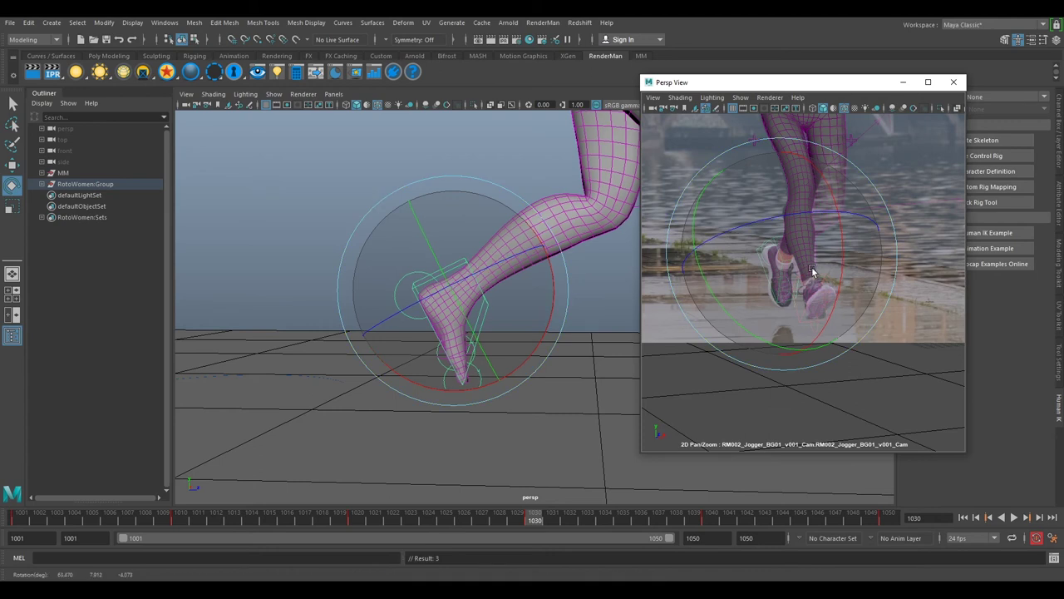
pyautogui.moveTo(869, 236); pyautogui.dragTo(810, 242, button='right')
pyautogui.moveTo(547, 313)
pyautogui.mouseDown()
pyautogui.moveTo(507, 308)
pyautogui.moveTo(529, 307)
pyautogui.mouseUp()
pyautogui.moveTo(820, 302)
pyautogui.mouseDown()
pyautogui.moveTo(778, 321)
pyautogui.moveTo(784, 303)
pyautogui.mouseUp()
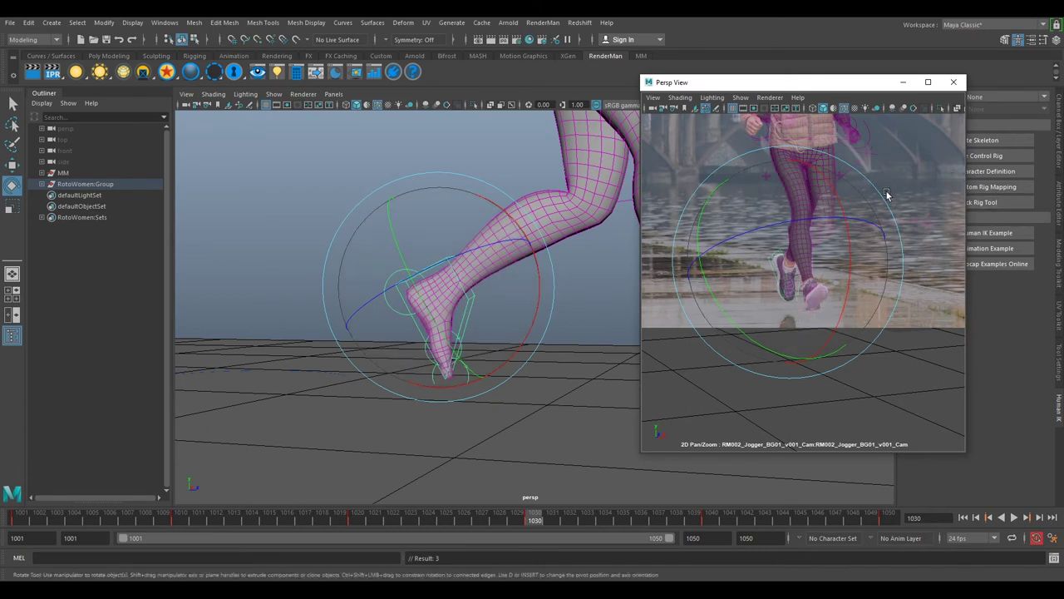
# Move the hip control forward along its depth axis in side view at frame 1030
pyautogui.moveTo(892, 199); pyautogui.dragTo(839, 176, button='right')
pyautogui.moveTo(861, 177); pyautogui.dragTo(864, 283, button='middle')
pyautogui.moveTo(782, 271); pyautogui.dragTo(817, 271, button='right')
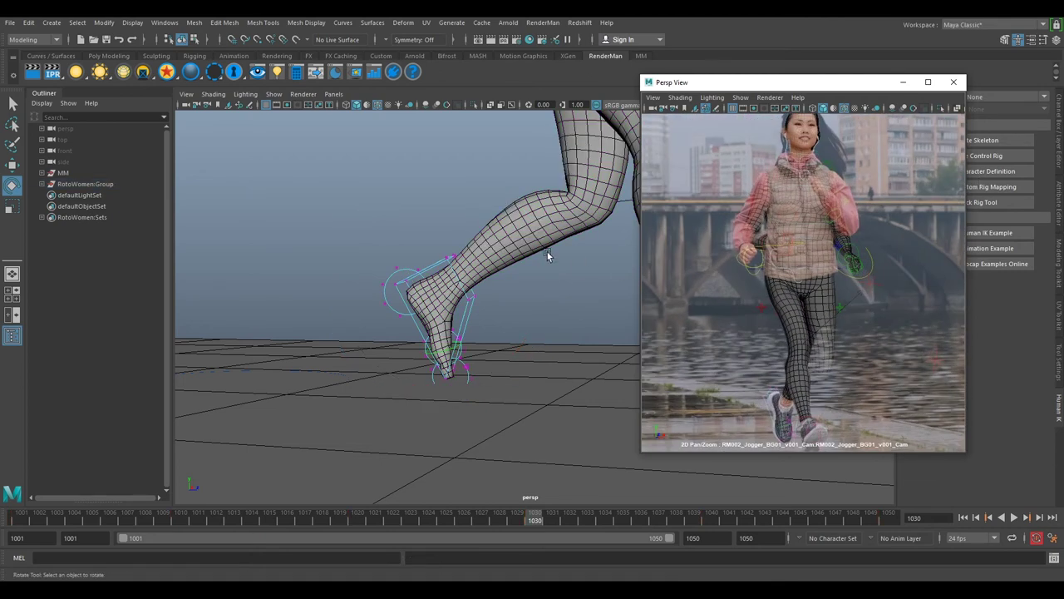
pyautogui.keyDown('alt'); pyautogui.moveTo(547, 252); pyautogui.dragTo(480, 255); pyautogui.keyUp('alt')
pyautogui.moveTo(480, 255); pyautogui.dragTo(532, 241, button='right')
pyautogui.keyDown('alt'); pyautogui.moveTo(590, 211); pyautogui.dragTo(513, 364, button='middle'); pyautogui.keyUp('alt')
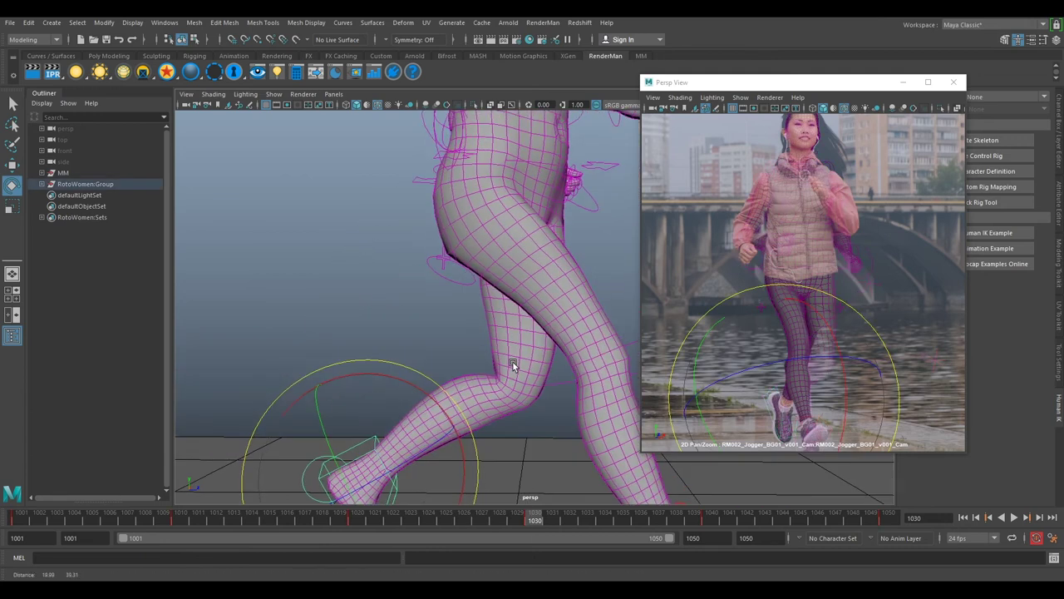
pyautogui.keyDown('alt'); pyautogui.moveTo(513, 366); pyautogui.dragTo(530, 250, button='right'); pyautogui.keyUp('alt')
pyautogui.click(471, 241)
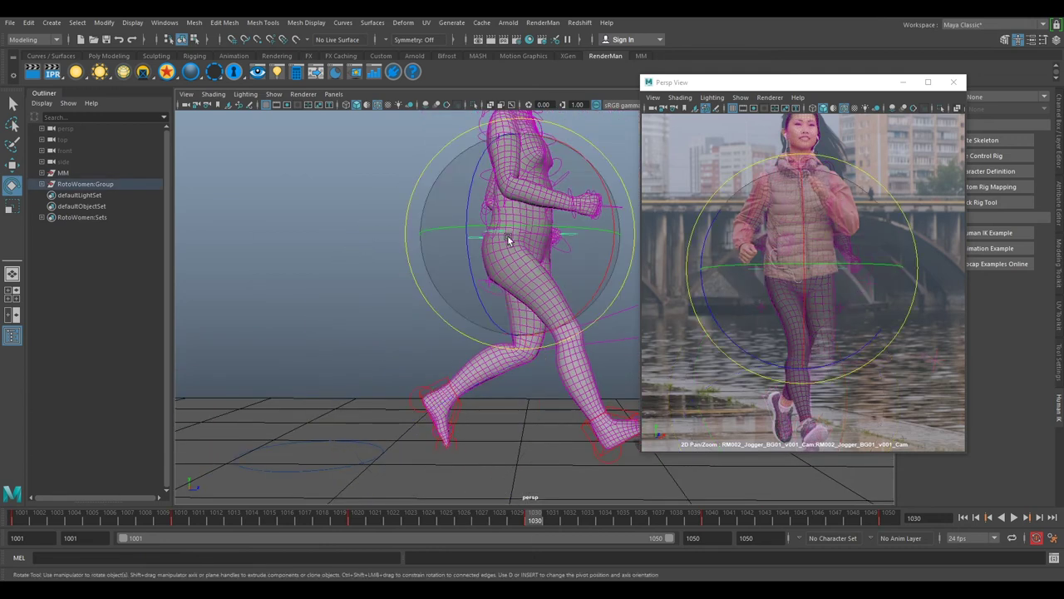
pyautogui.press('w')
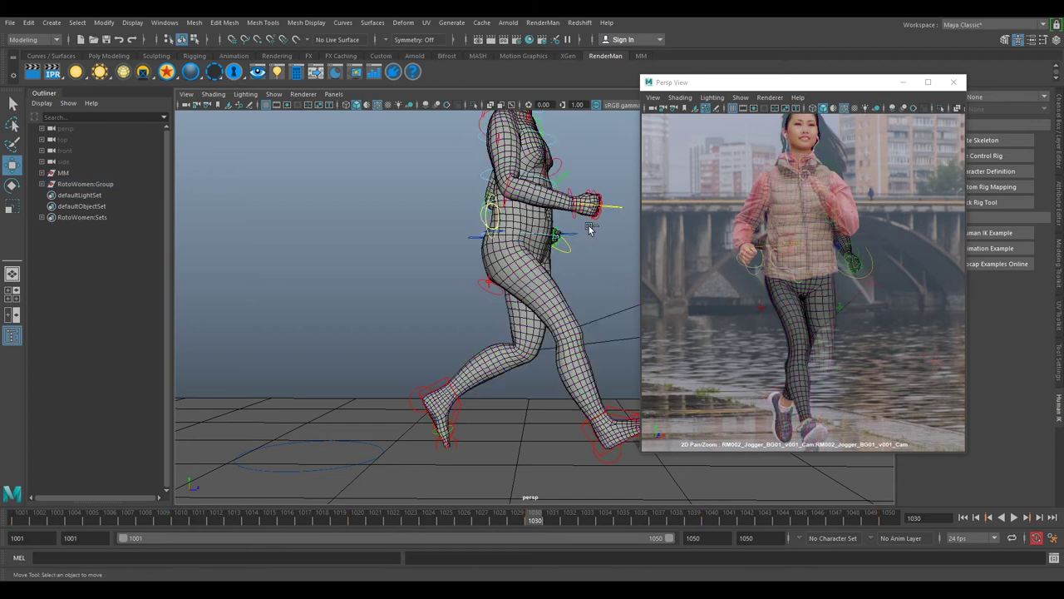
pyautogui.moveTo(592, 232); pyautogui.dragTo(621, 249)
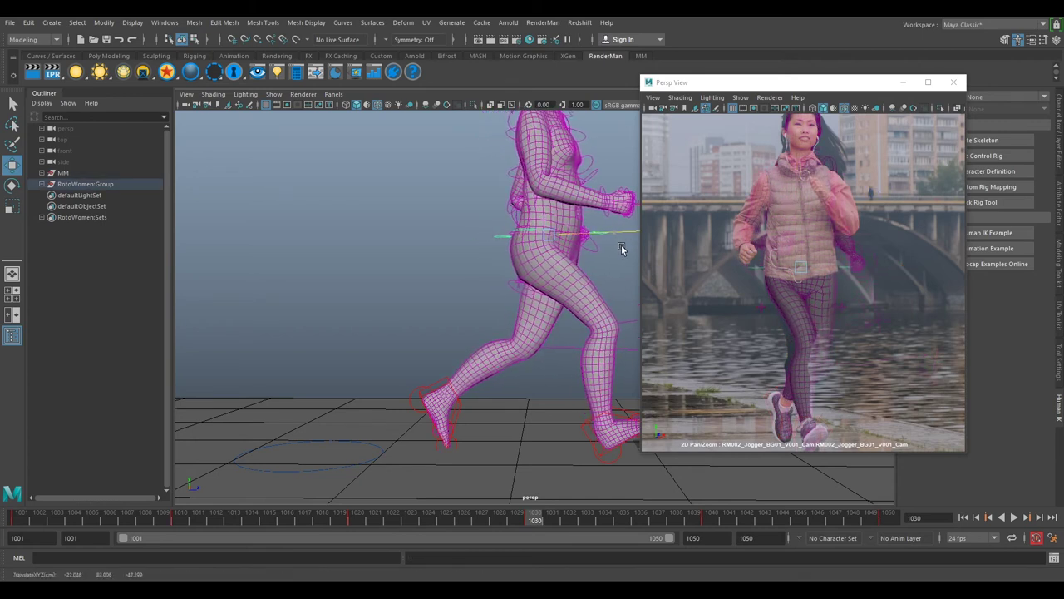
# Nudge the hip control sideways and turn it slightly at frame 1030 to fit the jogger's waist in the camera view
pyautogui.moveTo(800, 266); pyautogui.dragTo(682, 331)
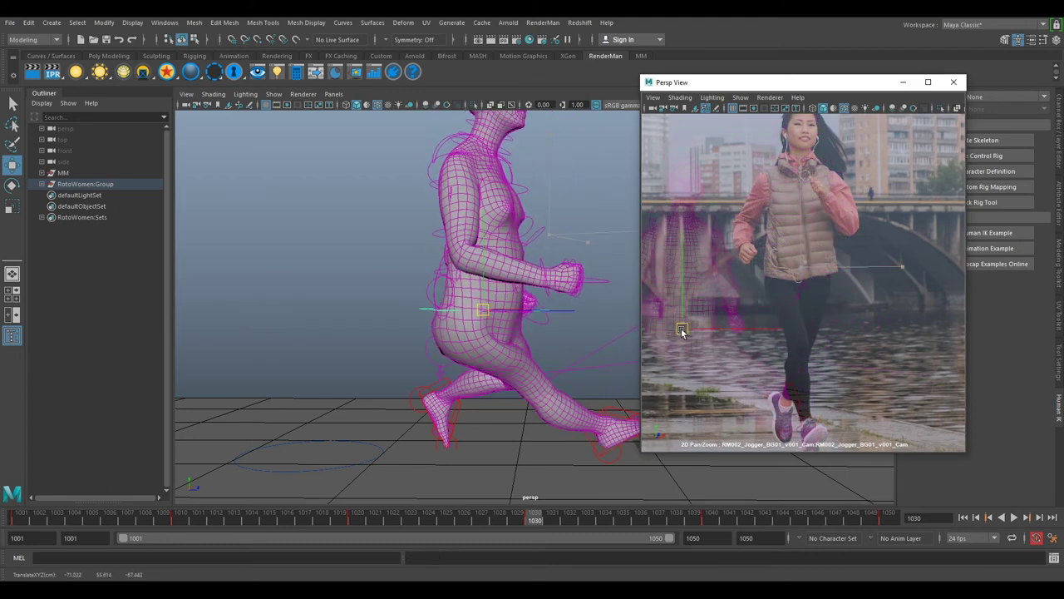
pyautogui.hotkey('ctrl', 'z')
pyautogui.keyDown('alt'); pyautogui.moveTo(625, 282); pyautogui.dragTo(622, 289); pyautogui.keyUp('alt')
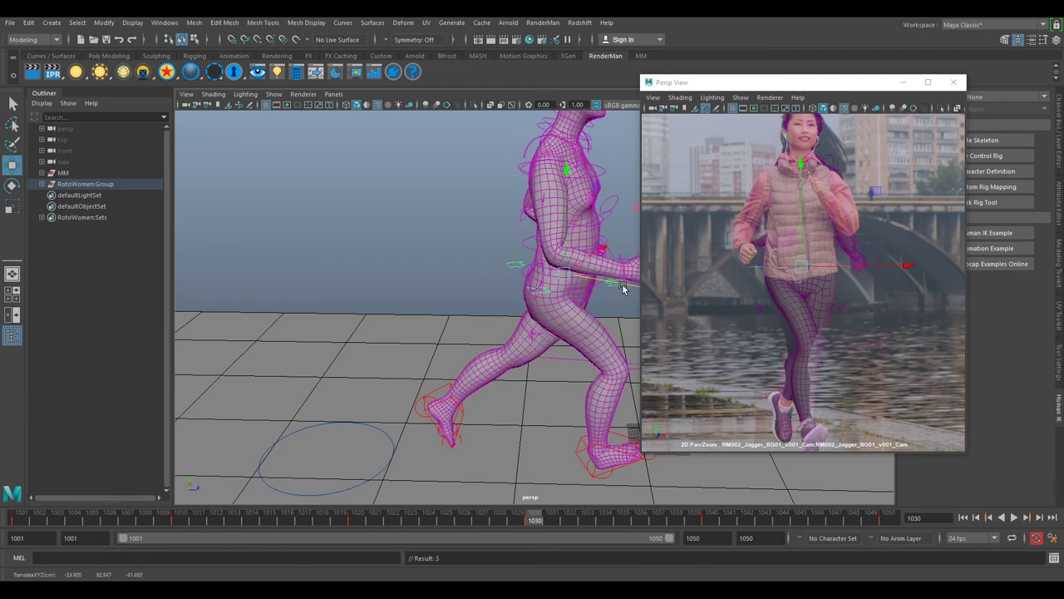
pyautogui.moveTo(802, 264); pyautogui.dragTo(796, 264)
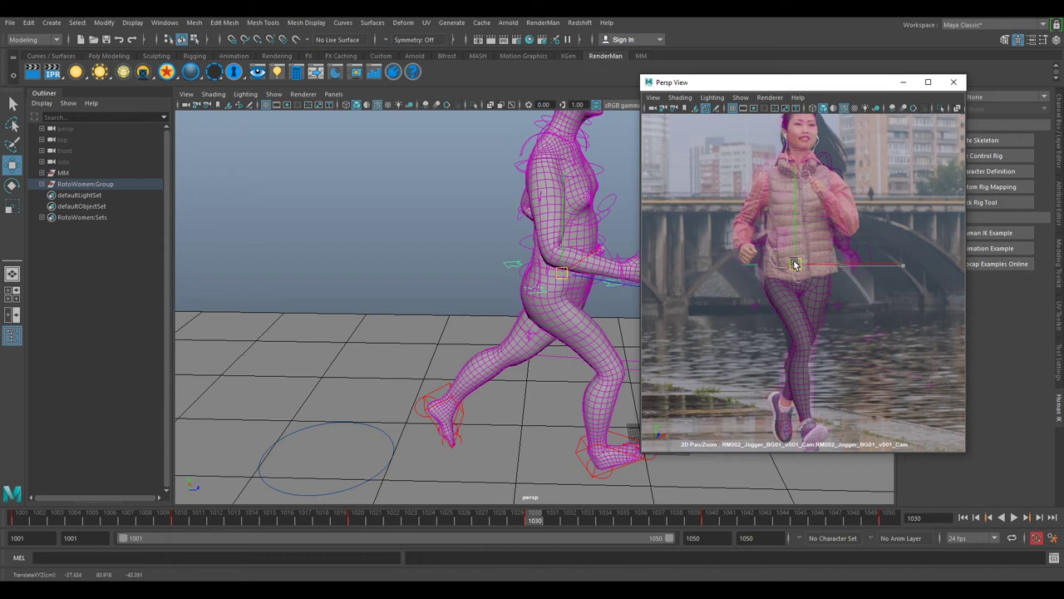
pyautogui.press('e')
pyautogui.moveTo(813, 257); pyautogui.dragTo(808, 269)
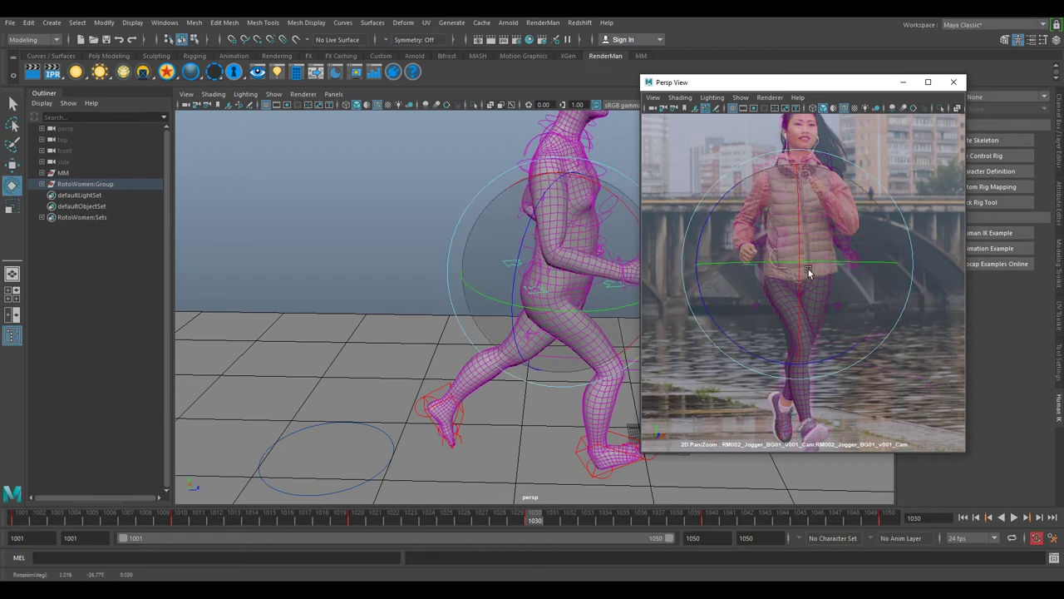
pyautogui.press('w')
# Fine-tune the hip control's height and depth at frame 1030 to balance the body between both feet and match the footage
pyautogui.keyDown('alt'); pyautogui.moveTo(612, 274); pyautogui.dragTo(551, 263); pyautogui.keyUp('alt')
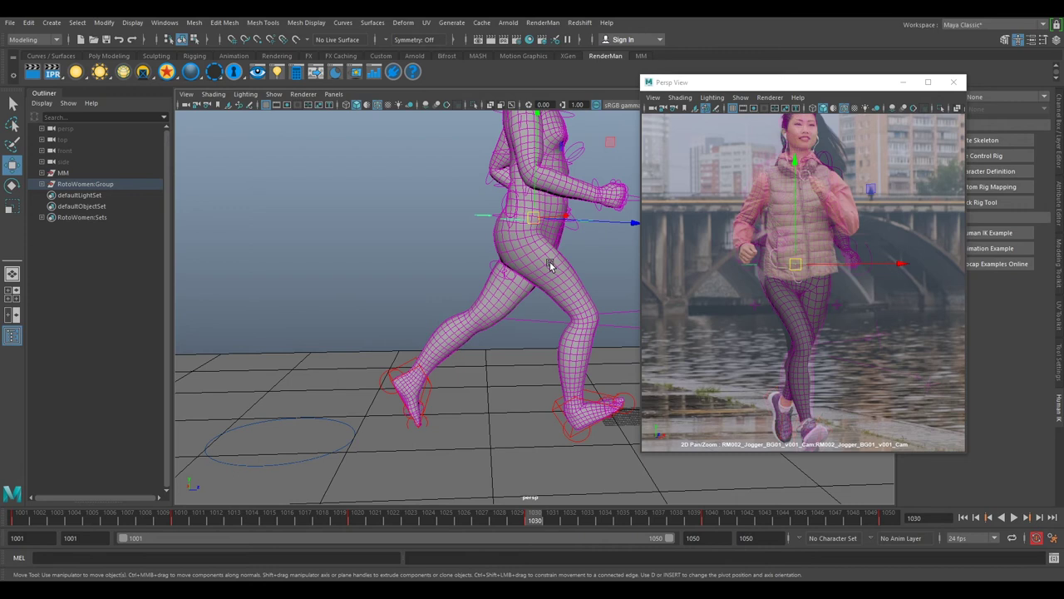
pyautogui.moveTo(537, 221); pyautogui.dragTo(542, 227)
pyautogui.middleClick(756, 249)
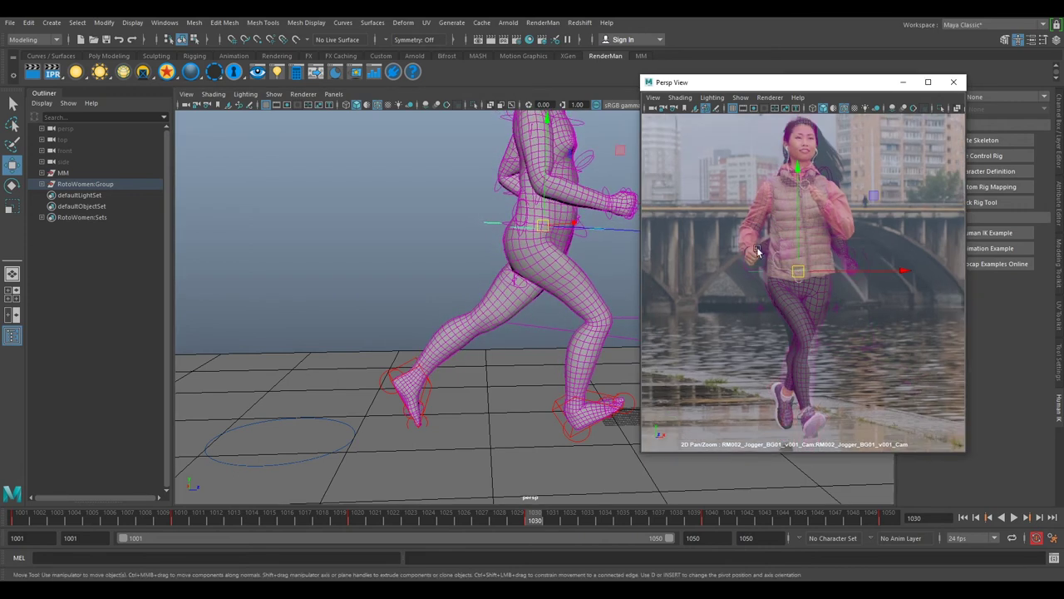
pyautogui.moveTo(805, 245); pyautogui.dragTo(793, 293, button='middle')
pyautogui.moveTo(787, 317)
pyautogui.mouseDown()
pyautogui.moveTo(731, 324)
pyautogui.moveTo(788, 309)
pyautogui.mouseUp()
pyautogui.moveTo(617, 221); pyautogui.dragTo(558, 238)
pyautogui.moveTo(479, 218); pyautogui.dragTo(540, 232)
pyautogui.press('e')
pyautogui.keyDown('alt'); pyautogui.moveTo(432, 278); pyautogui.dragTo(446, 218, button='middle'); pyautogui.keyUp('alt')
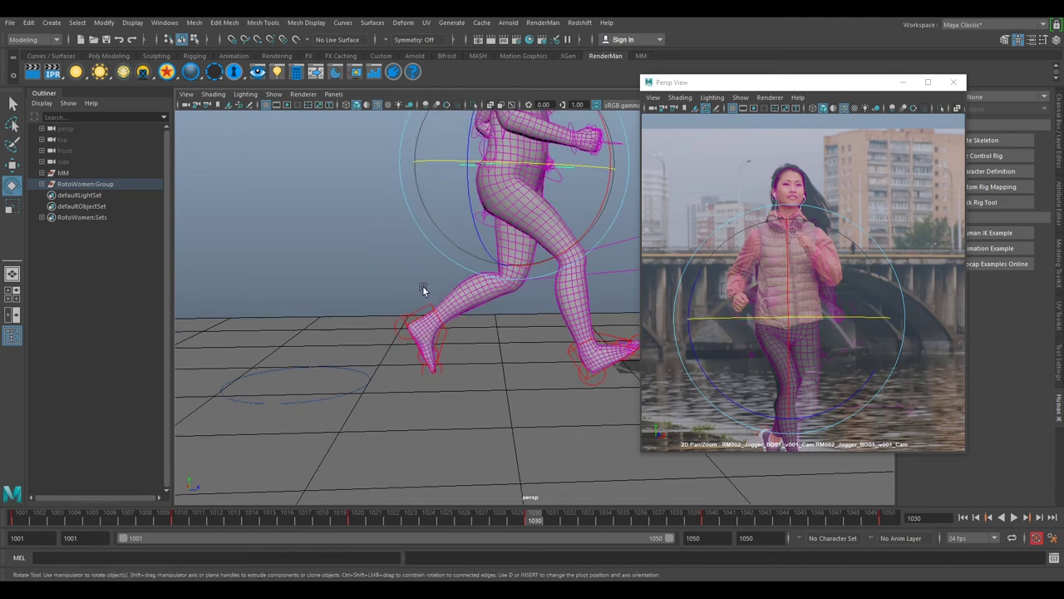
# Move the rear foot control farther back at frame 1030 and place it over the jogger's back ankle
pyautogui.press('w')
pyautogui.click(430, 310)
pyautogui.moveTo(442, 314); pyautogui.dragTo(441, 319)
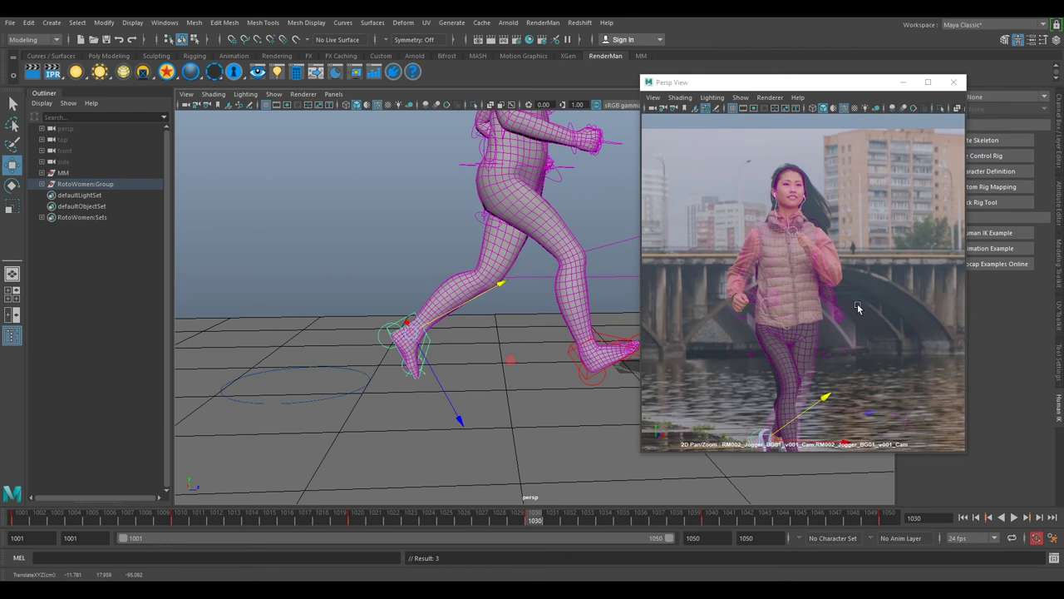
pyautogui.press('\\')
pyautogui.moveTo(851, 311); pyautogui.dragTo(880, 147, button='middle')
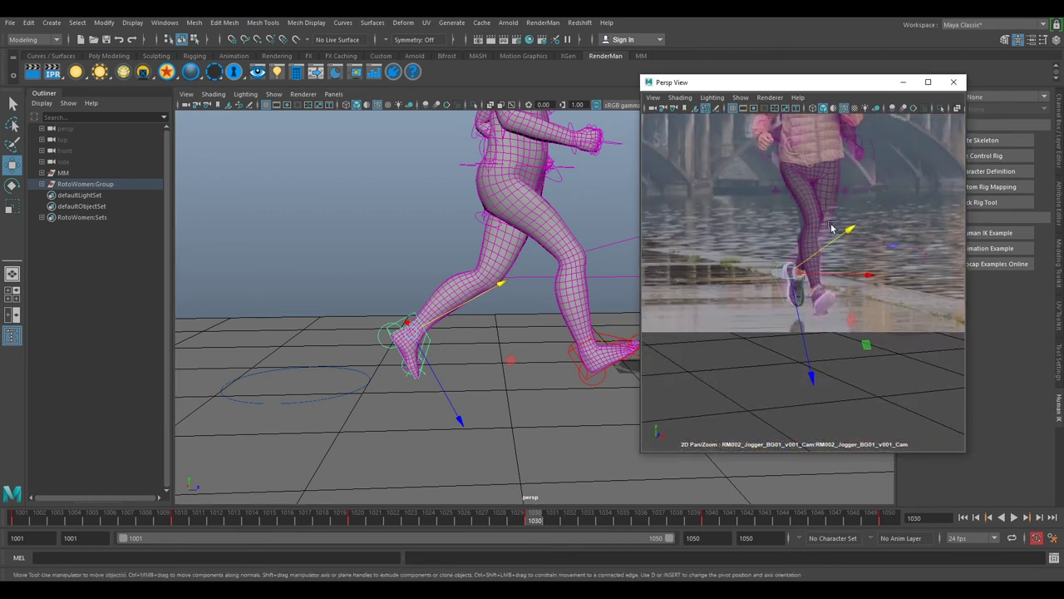
pyautogui.moveTo(832, 230); pyautogui.dragTo(894, 297, button='right')
pyautogui.moveTo(767, 219); pyautogui.dragTo(835, 274, button='right')
pyautogui.moveTo(777, 259); pyautogui.dragTo(786, 259)
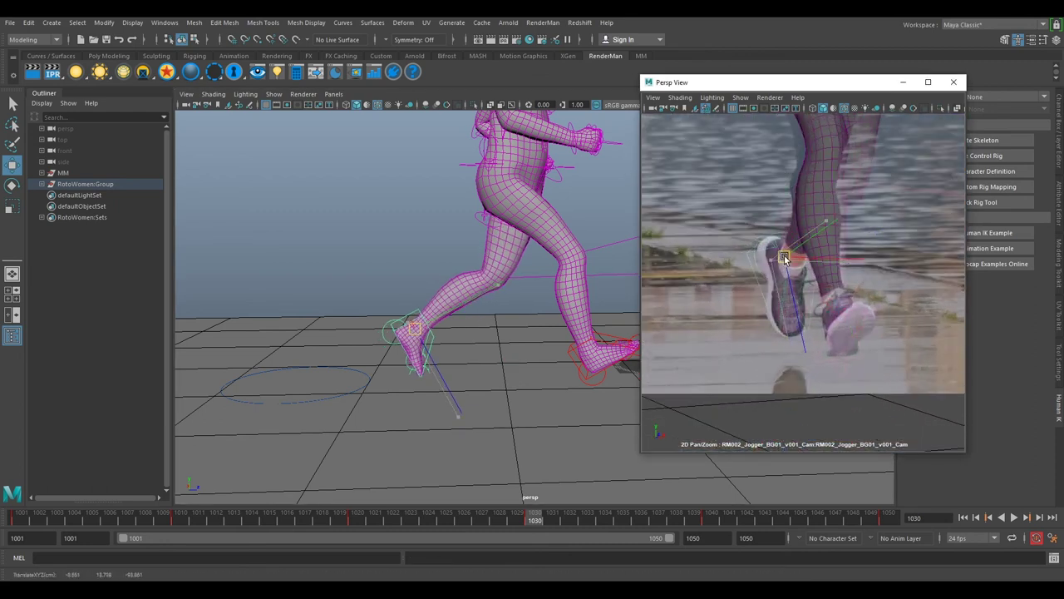
# Rotate the rear foot control at frame 1030 to follow the direction of the jogger's back shoe
pyautogui.press('e')
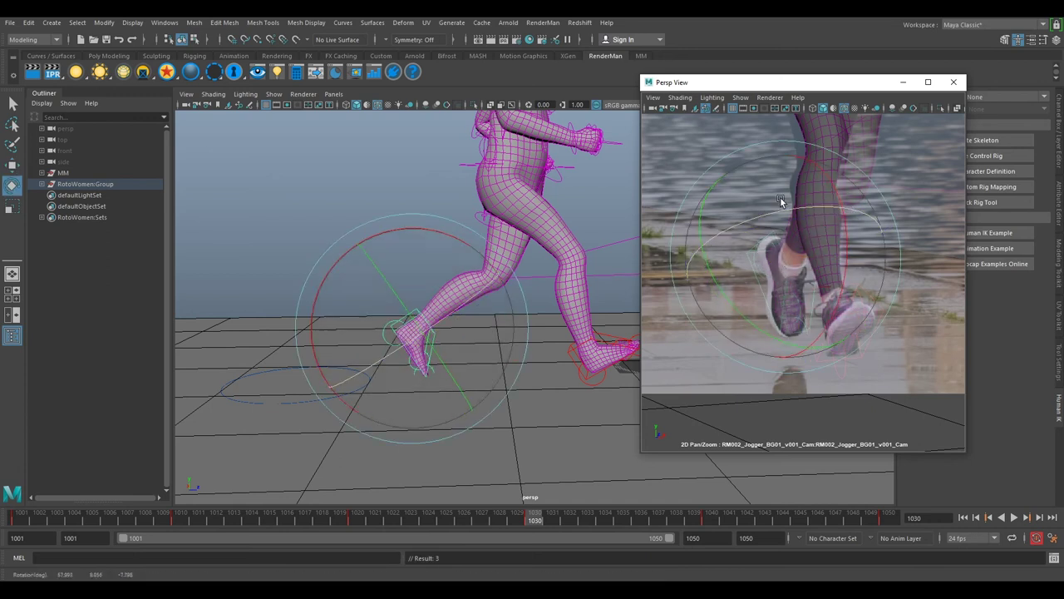
pyautogui.moveTo(765, 197); pyautogui.dragTo(774, 209)
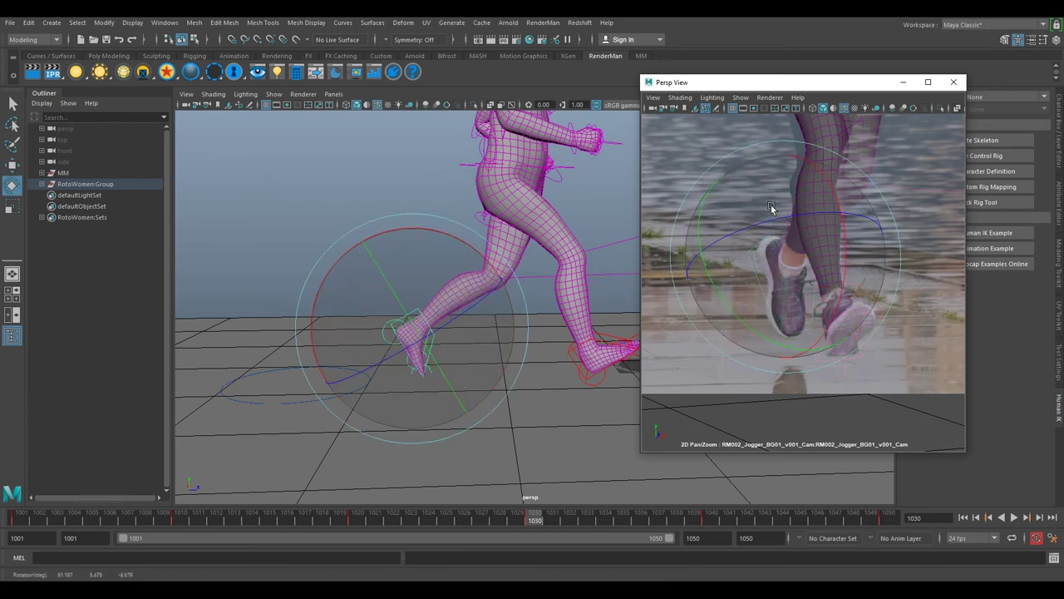
pyautogui.press('w')
pyautogui.moveTo(872, 259); pyautogui.dragTo(841, 215, button='right')
pyautogui.moveTo(841, 214); pyautogui.dragTo(841, 278, button='middle')
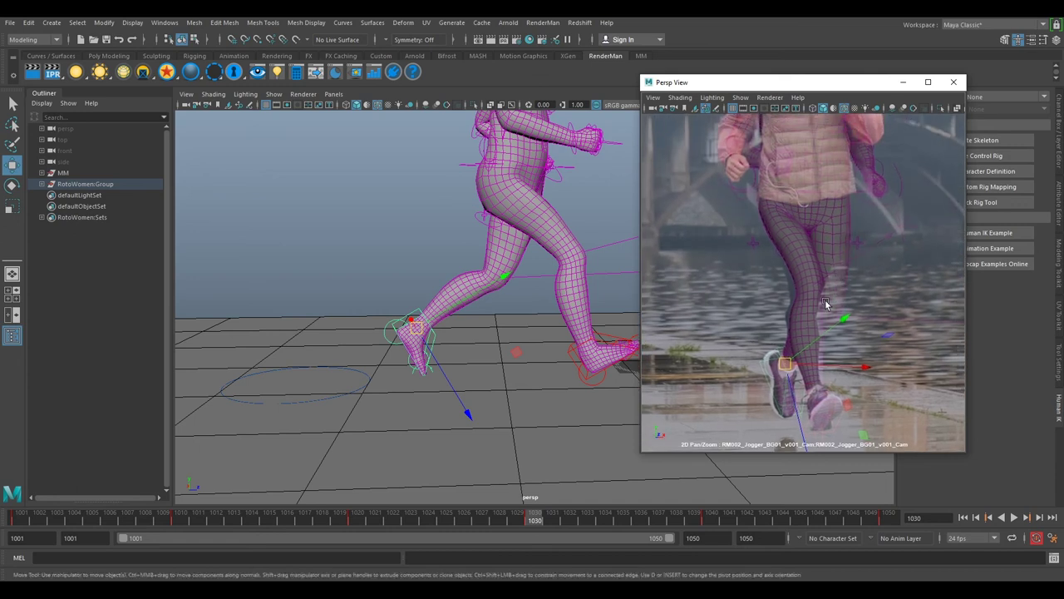
# Nudge the pelvis control sideways at frame 1030 to line the hips up with the jogger
pyautogui.click(903, 229)
pyautogui.moveTo(888, 237); pyautogui.dragTo(869, 239)
pyautogui.moveTo(922, 289); pyautogui.dragTo(823, 284, button='right')
pyautogui.click(458, 314)
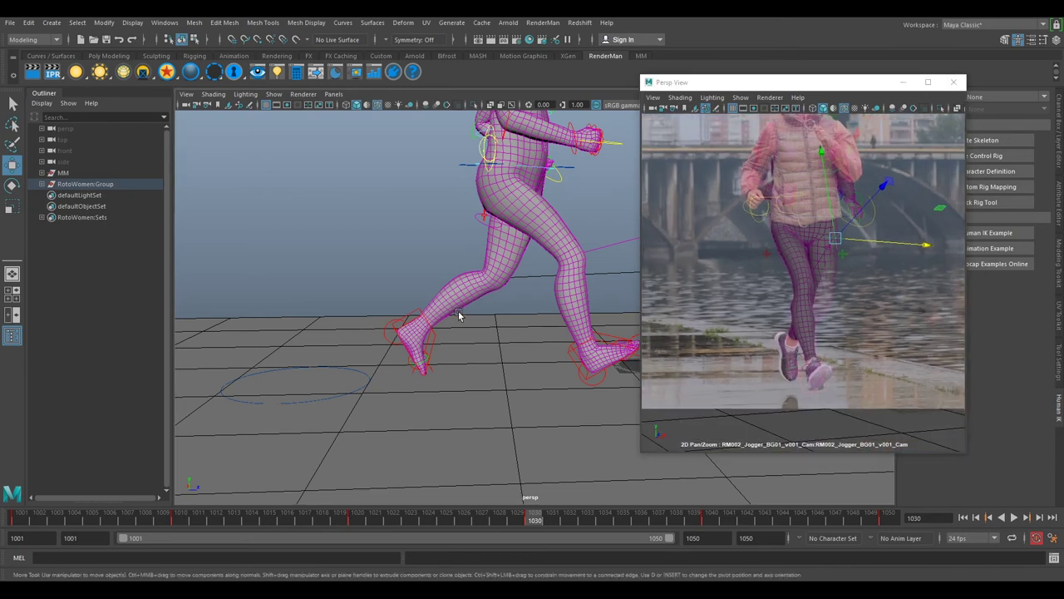
# Shift the rear foot control in depth and height at frame 1030, then realign it with the jogger's back ankle
pyautogui.click(433, 335)
pyautogui.moveTo(436, 360); pyautogui.dragTo(426, 285)
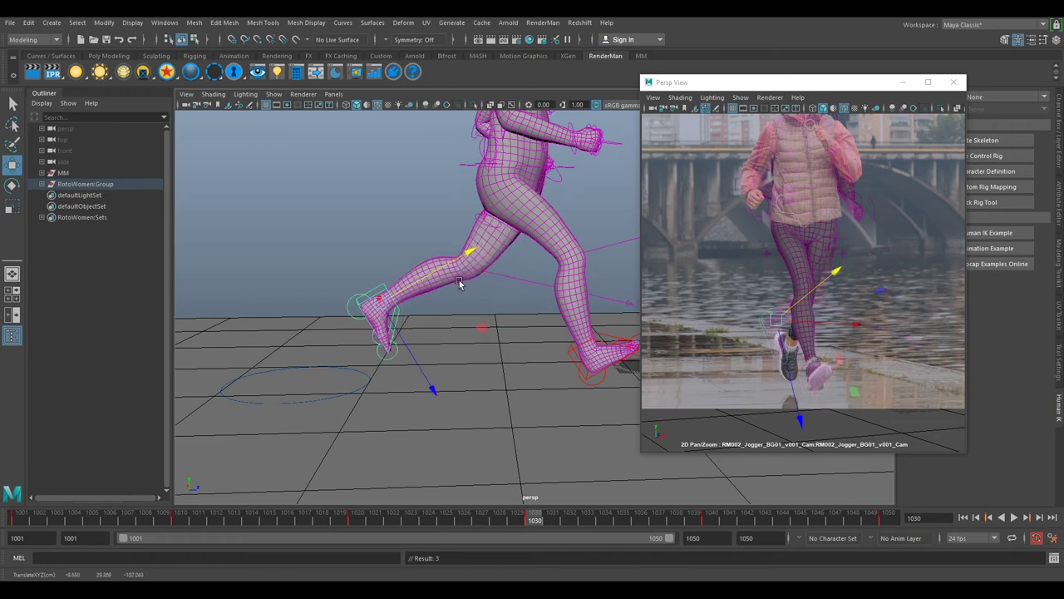
pyautogui.moveTo(824, 324)
pyautogui.mouseDown()
pyautogui.moveTo(792, 365)
pyautogui.moveTo(808, 340)
pyautogui.mouseUp()
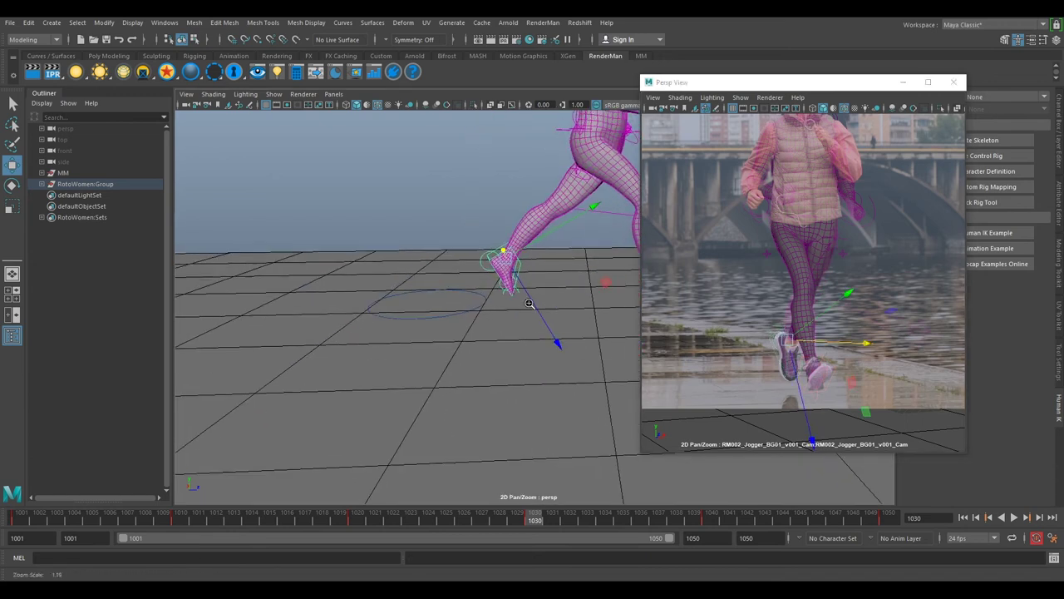
pyautogui.press('\\')
pyautogui.moveTo(770, 356); pyautogui.dragTo(758, 224, button='middle')
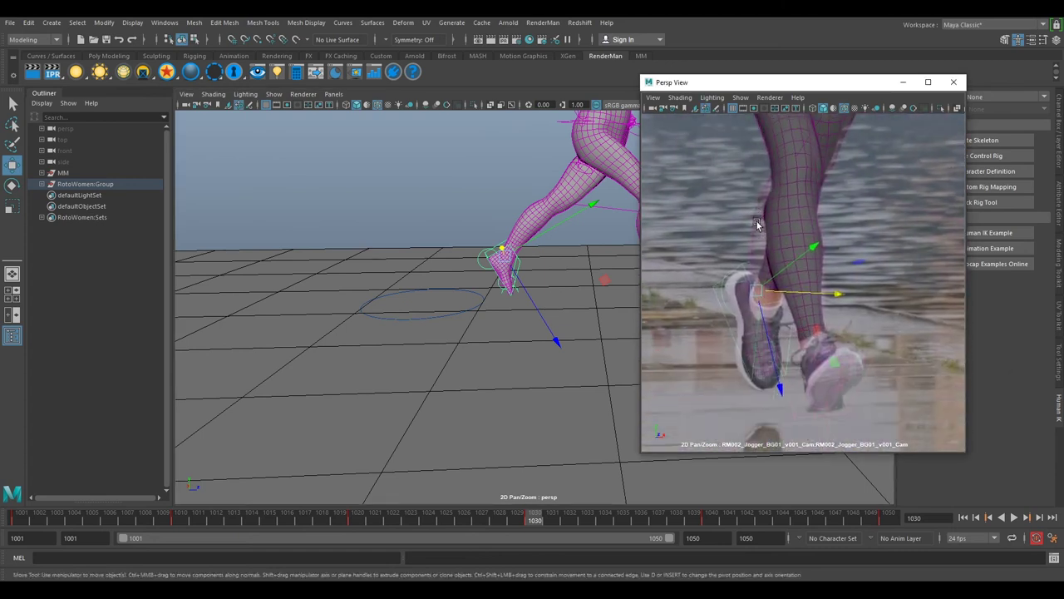
pyautogui.moveTo(757, 291); pyautogui.dragTo(765, 291)
# Rotate the rear foot control at frame 1030 to match the angle of the back shoe in the camera view
pyautogui.press('e')
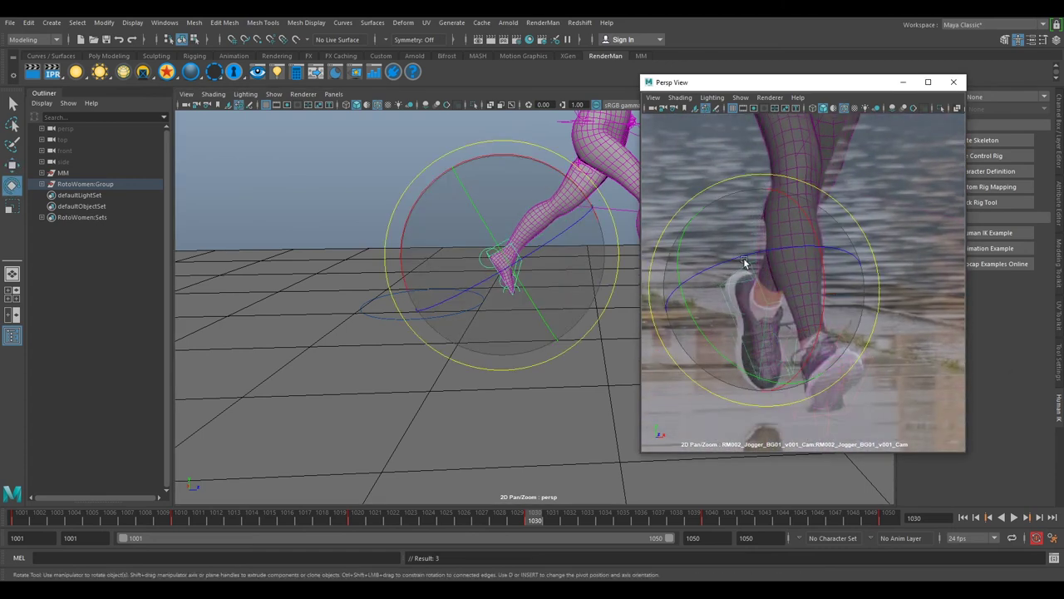
pyautogui.moveTo(759, 286); pyautogui.dragTo(759, 278)
pyautogui.scroll(-5, 780, 184)
pyautogui.moveTo(780, 185); pyautogui.dragTo(775, 236, button='middle')
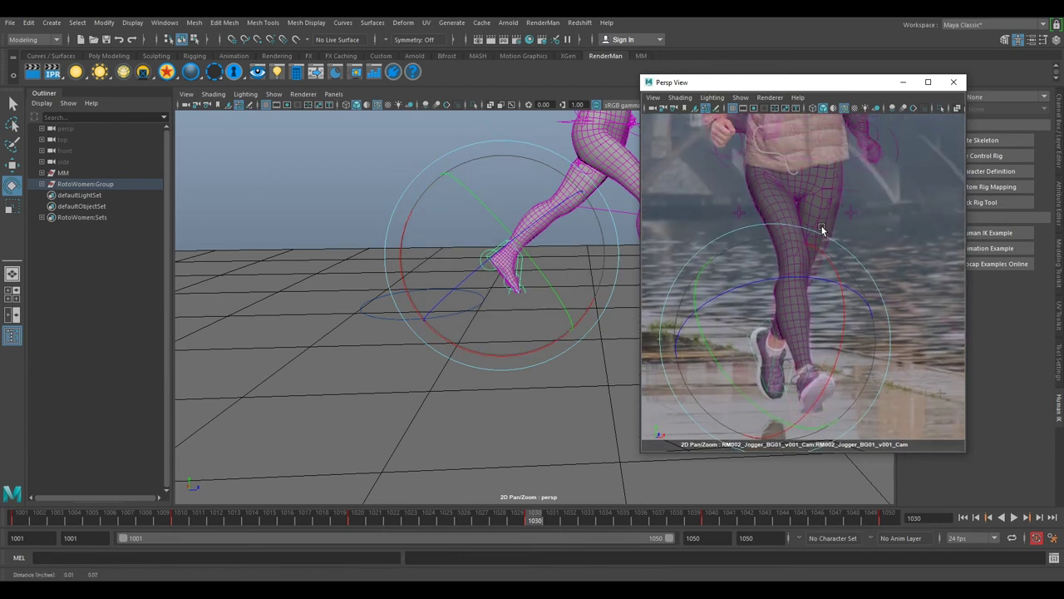
# Offset the rear foot control along its length axis at frame 1030 to adjust the trailing leg's bend
pyautogui.keyDown('alt'); pyautogui.moveTo(540, 222); pyautogui.dragTo(459, 237); pyautogui.keyUp('alt')
pyautogui.press('w')
pyautogui.moveTo(550, 263); pyautogui.dragTo(504, 252)
pyautogui.click(553, 255)
pyautogui.click(548, 260)
pyautogui.click(464, 276)
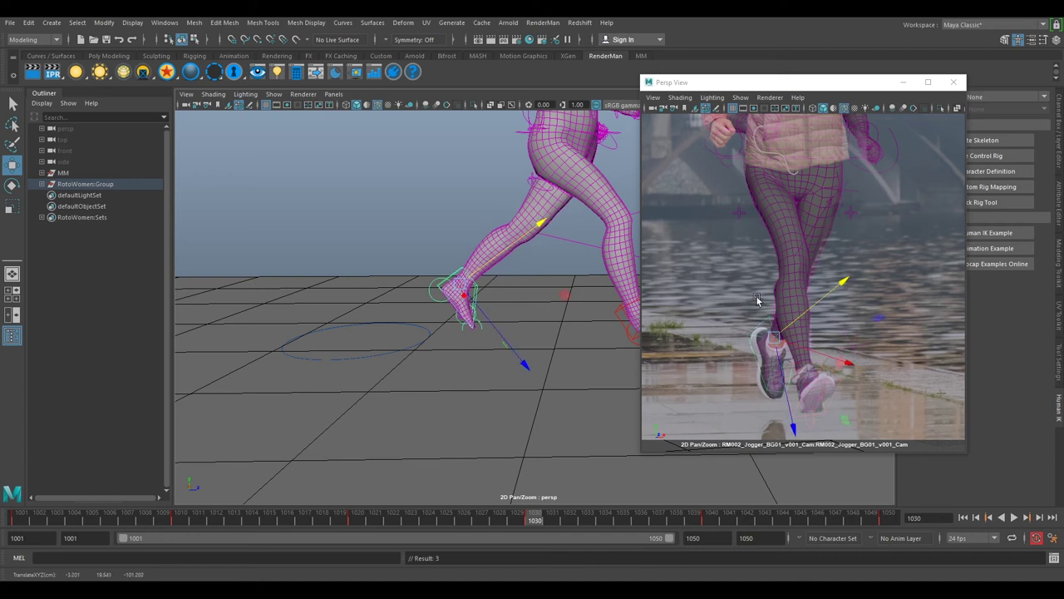
# Adjust the rear foot control's rotation at frame 1030 so the foot lies over the jogger's back shoe
pyautogui.press('e')
pyautogui.moveTo(746, 332)
pyautogui.mouseDown()
pyautogui.moveTo(734, 359)
pyautogui.moveTo(758, 369)
pyautogui.mouseUp()
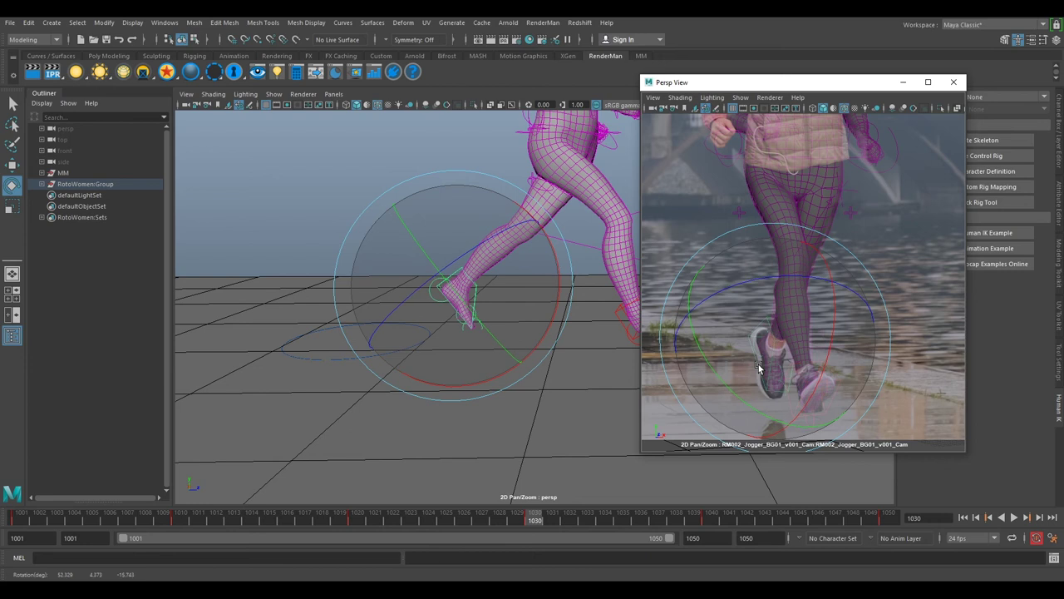
pyautogui.moveTo(782, 318); pyautogui.dragTo(783, 317)
# Rotate the waist control at frame 1030 so the lower torso lines up with the jogger's vest
pyautogui.moveTo(872, 278); pyautogui.dragTo(788, 183, button='right')
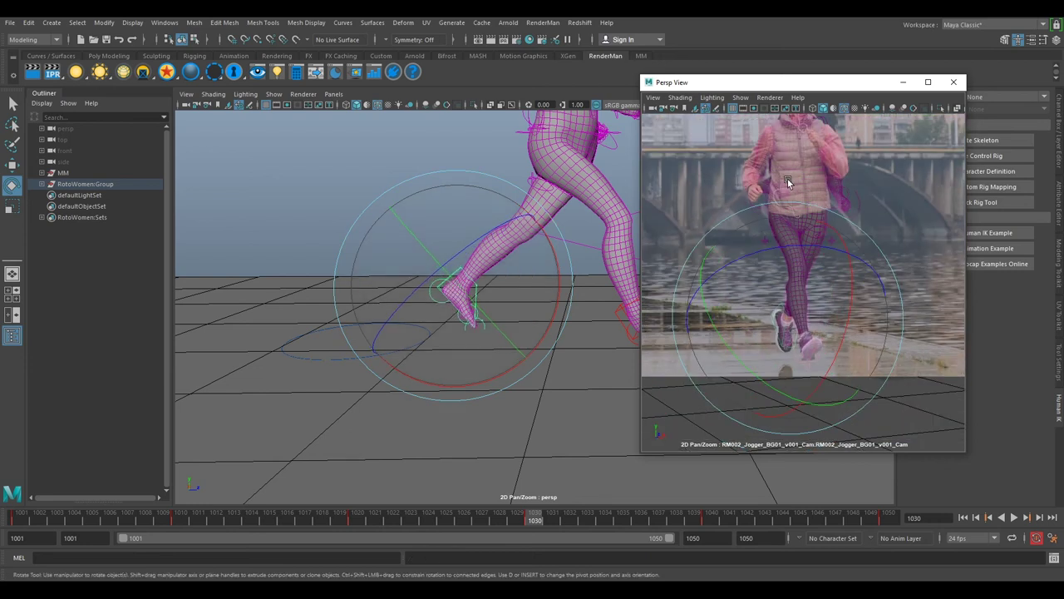
pyautogui.moveTo(788, 183); pyautogui.dragTo(792, 276, button='middle')
pyautogui.moveTo(835, 287); pyautogui.dragTo(864, 267, button='right')
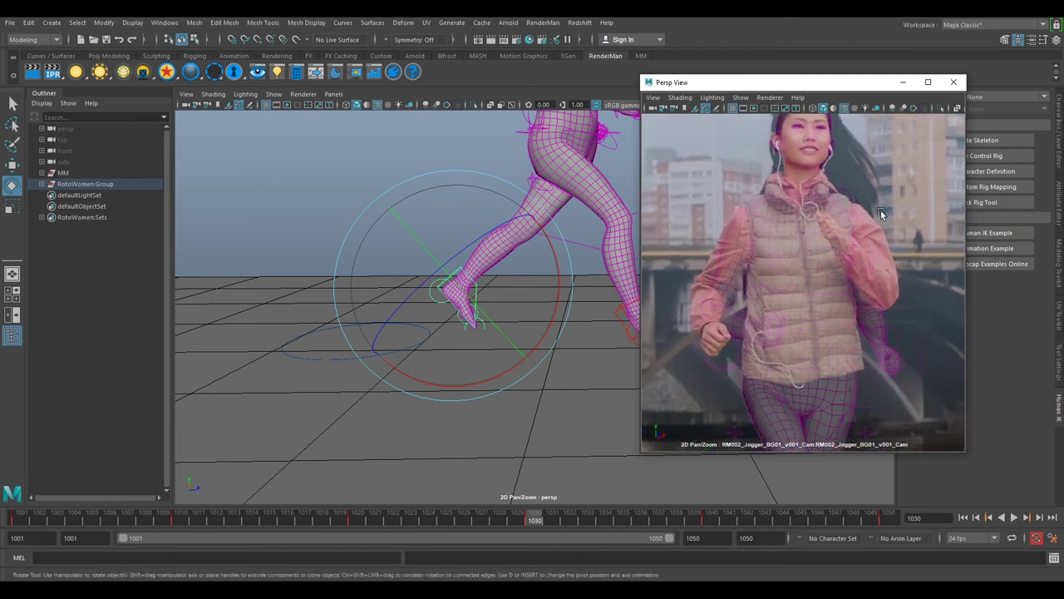
pyautogui.click(823, 320)
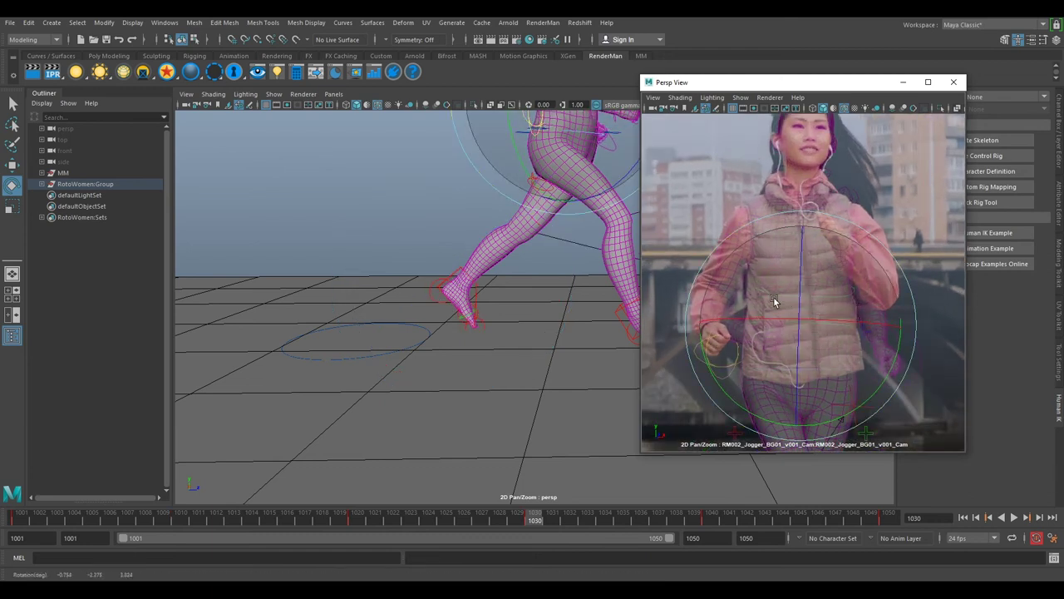
pyautogui.moveTo(757, 256); pyautogui.dragTo(754, 253)
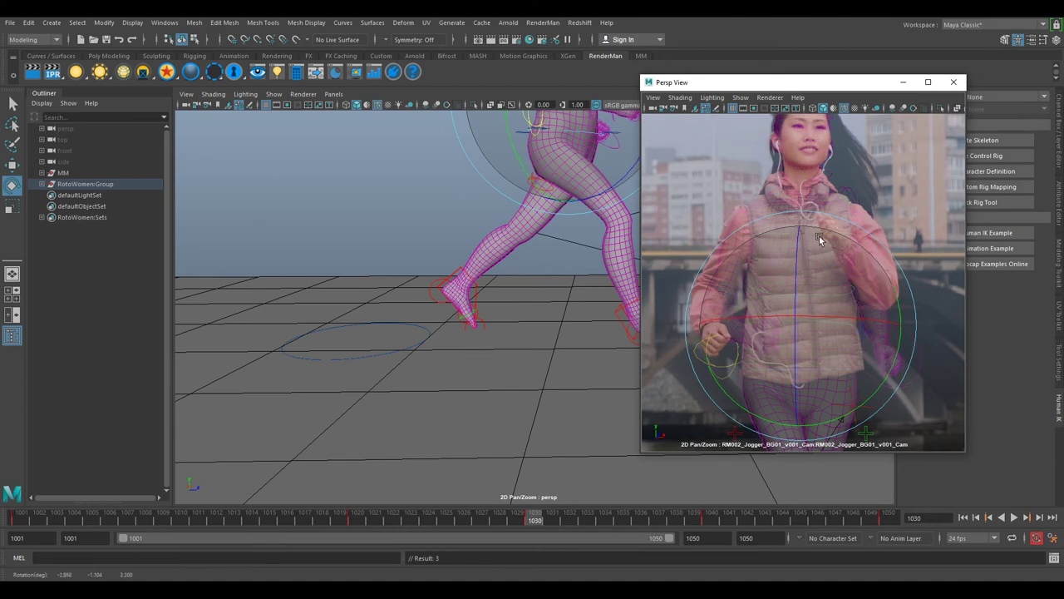
# Rotate the upper torso control at frame 1030 to match the tilt of the jogger's chest and shoulders
pyautogui.click(847, 193)
pyautogui.moveTo(740, 162); pyautogui.dragTo(727, 176)
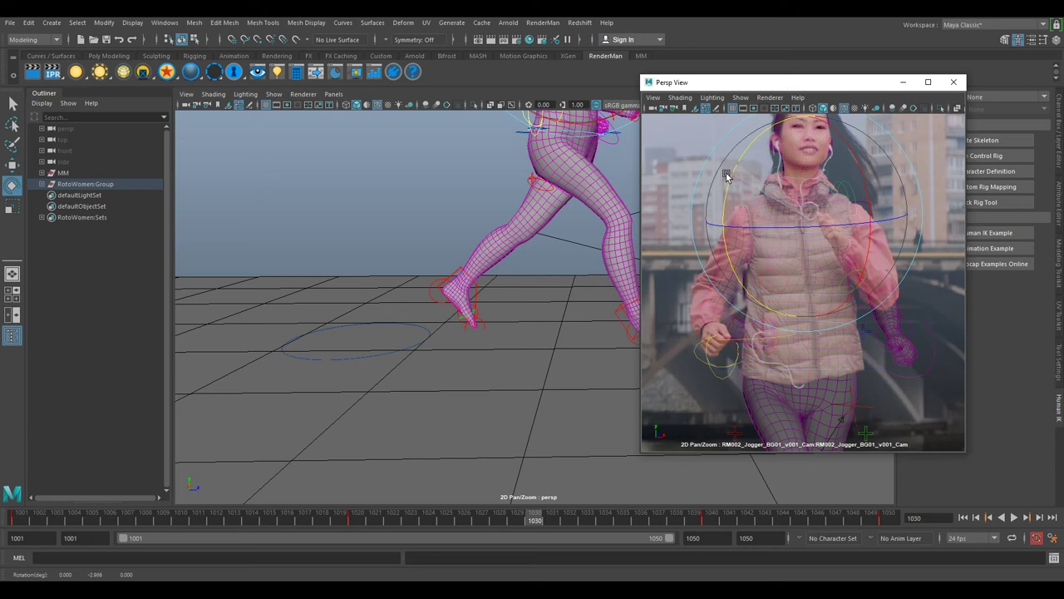
pyautogui.moveTo(956, 336); pyautogui.dragTo(884, 306, button='right')
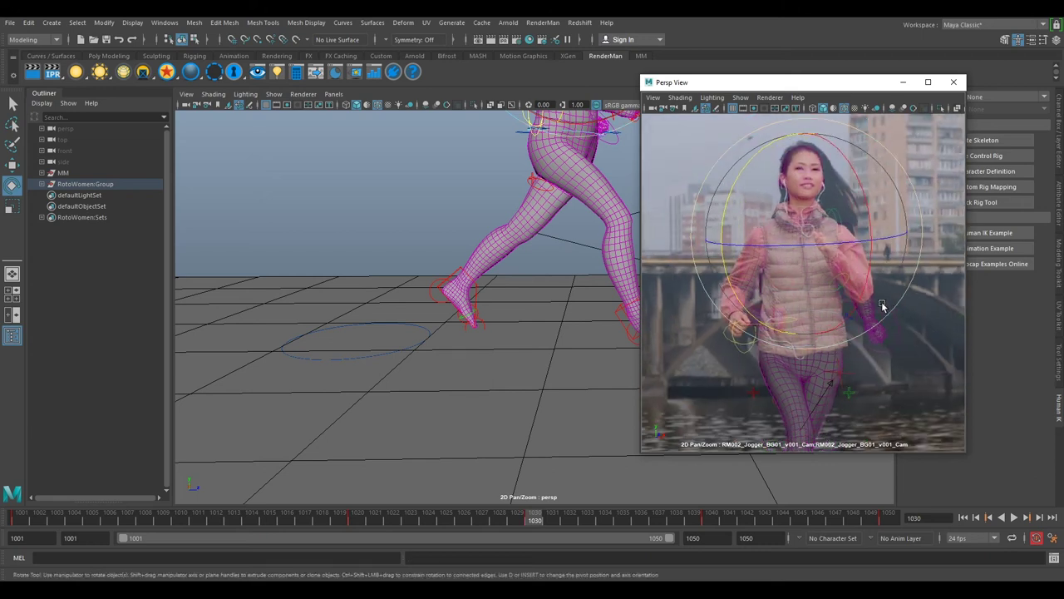
pyautogui.moveTo(922, 345); pyautogui.dragTo(887, 334, button='middle')
pyautogui.click(868, 310)
pyautogui.scroll(4, 812, 260)
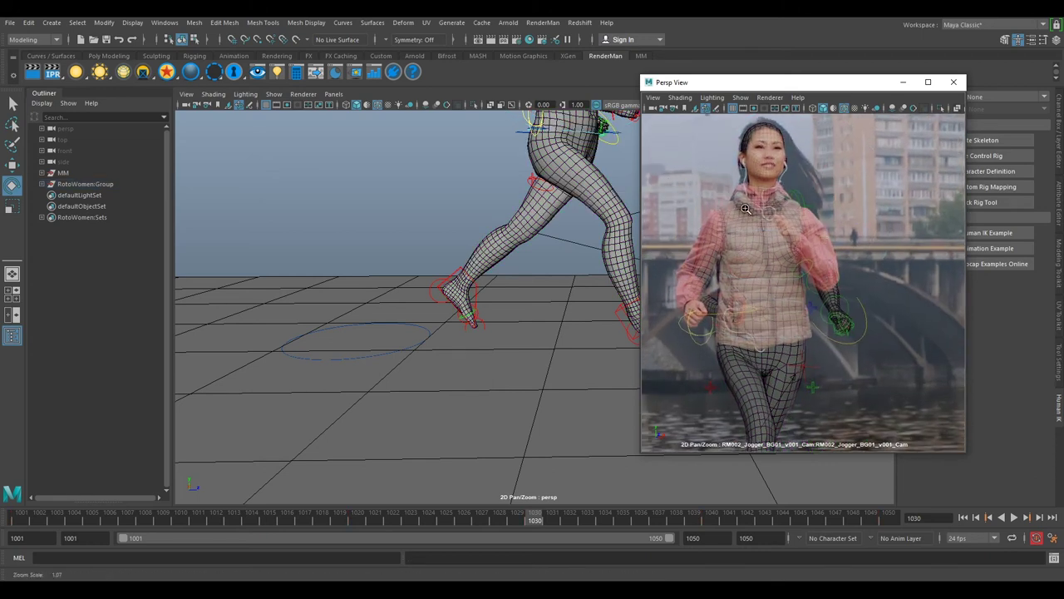
pyautogui.click(749, 246)
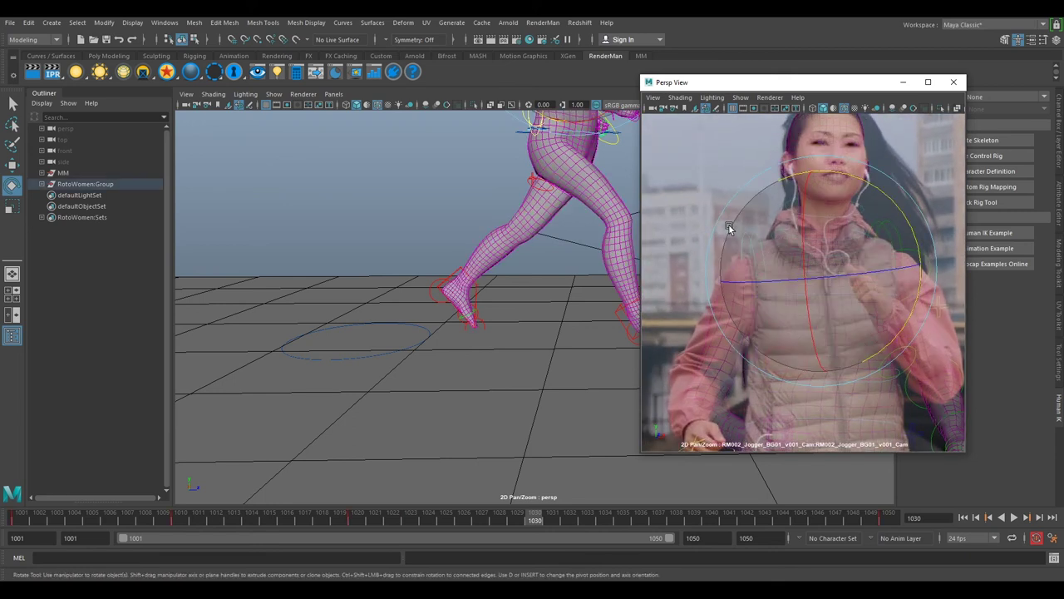
pyautogui.moveTo(875, 188); pyautogui.dragTo(882, 198)
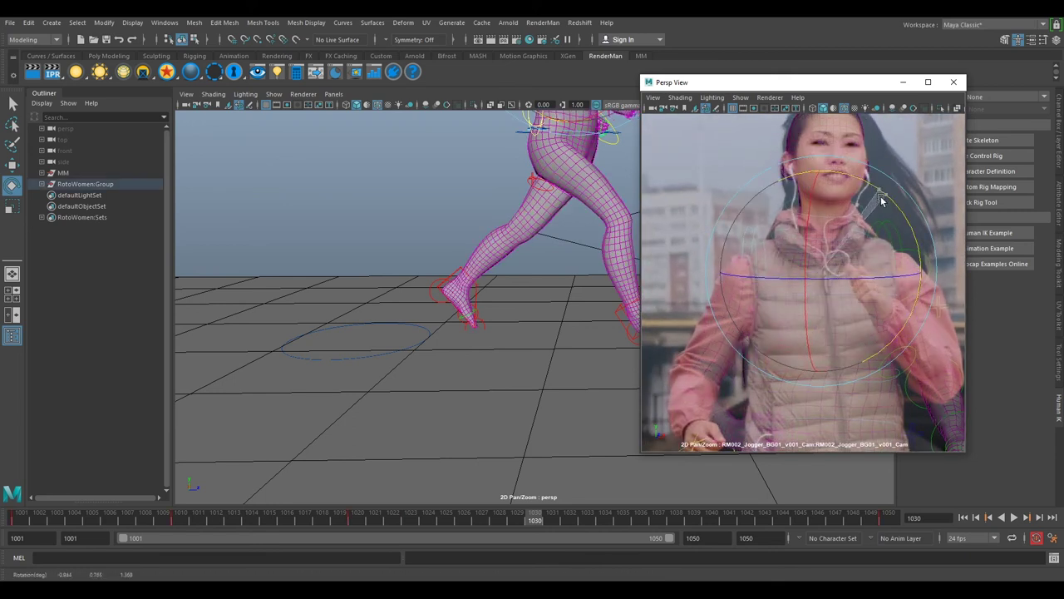
# Rotate the right upper arm control at frame 1030 towards the jogger's sleeve and key it
pyautogui.click(741, 315)
pyautogui.click(741, 262)
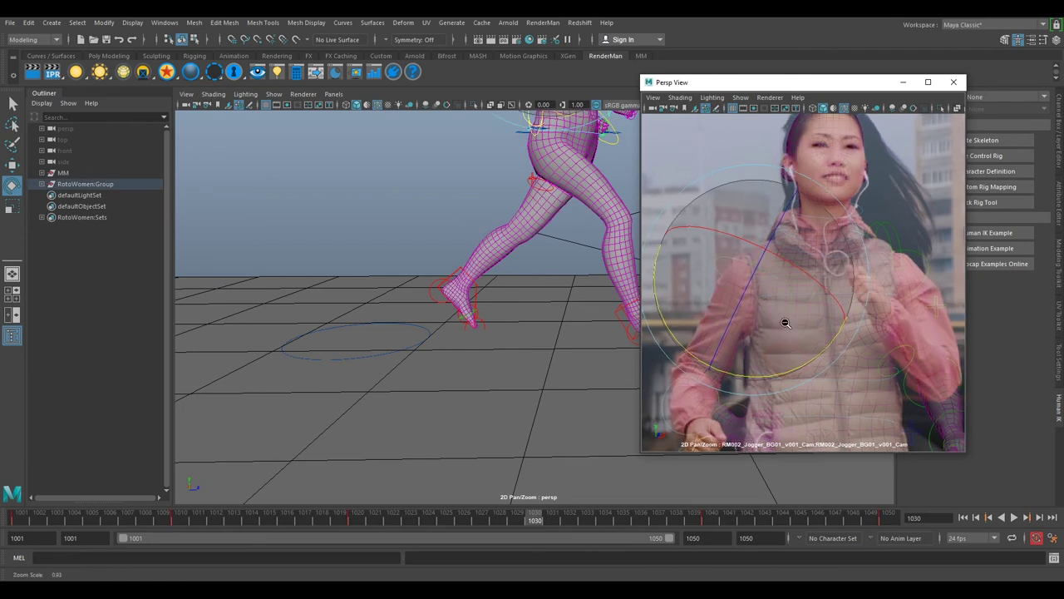
pyautogui.moveTo(786, 311); pyautogui.dragTo(824, 247, button='middle')
pyautogui.moveTo(804, 313); pyautogui.dragTo(806, 311)
pyautogui.press('s')
pyautogui.moveTo(783, 247); pyautogui.dragTo(744, 293)
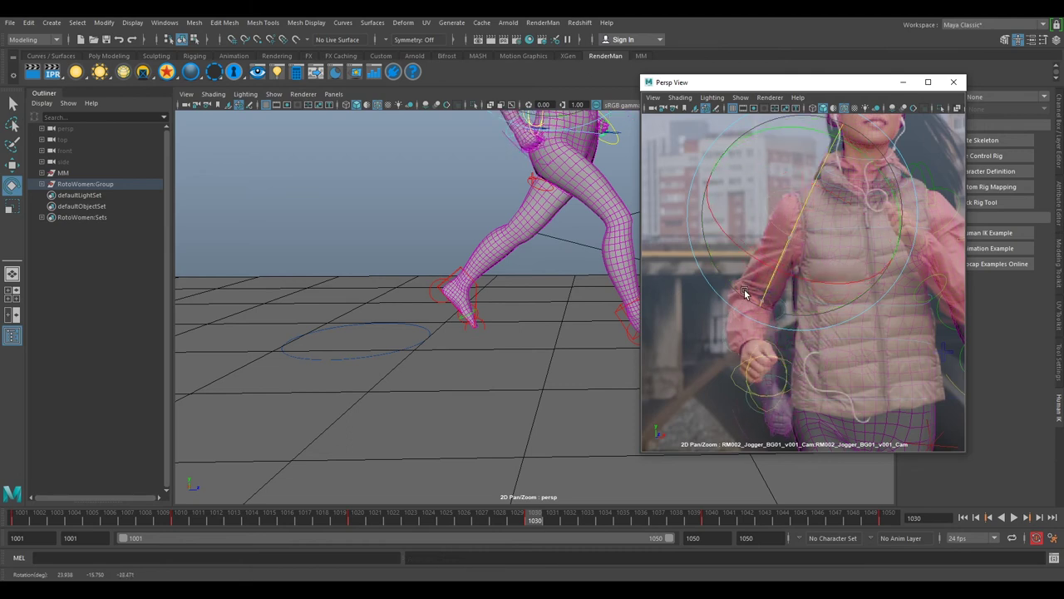
# Refine the right upper arm's rotation on several axes at frame 1030, checking it from the side
pyautogui.press('f')
pyautogui.keyDown('alt'); pyautogui.moveTo(455, 349); pyautogui.dragTo(524, 318); pyautogui.keyUp('alt')
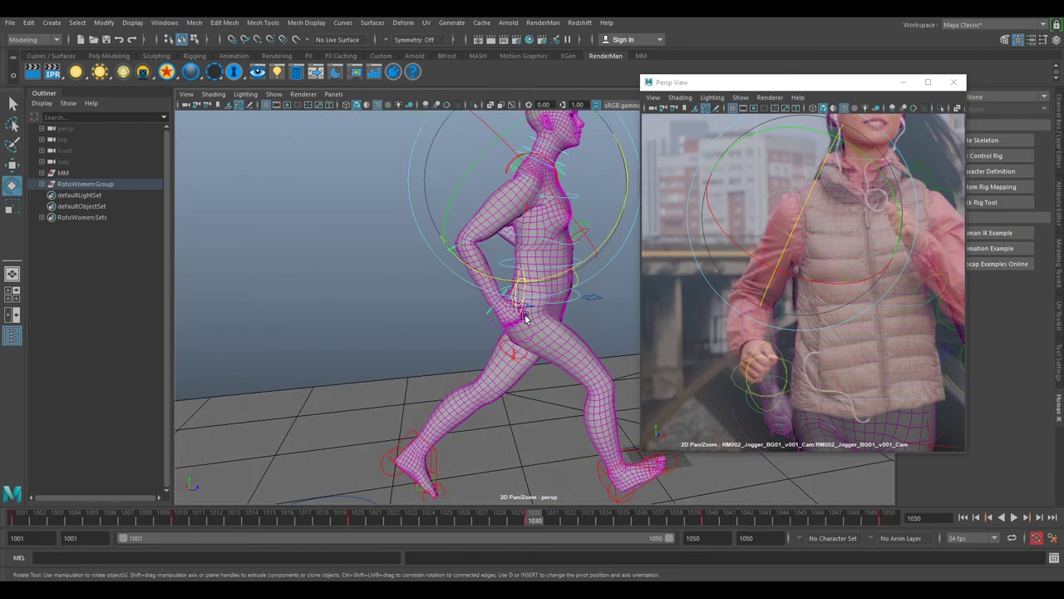
pyautogui.moveTo(873, 158); pyautogui.dragTo(878, 162)
pyautogui.moveTo(722, 184); pyautogui.dragTo(757, 222)
pyautogui.moveTo(882, 194); pyautogui.dragTo(886, 203)
# Bend the right elbow to raise the forearm at frame 1030, then readjust the right upper arm's rotation
pyautogui.click(346, 228)
pyautogui.click(441, 238)
pyautogui.moveTo(533, 294); pyautogui.dragTo(579, 243)
pyautogui.moveTo(782, 269); pyautogui.dragTo(790, 266)
pyautogui.click(260, 159)
pyautogui.click(526, 178)
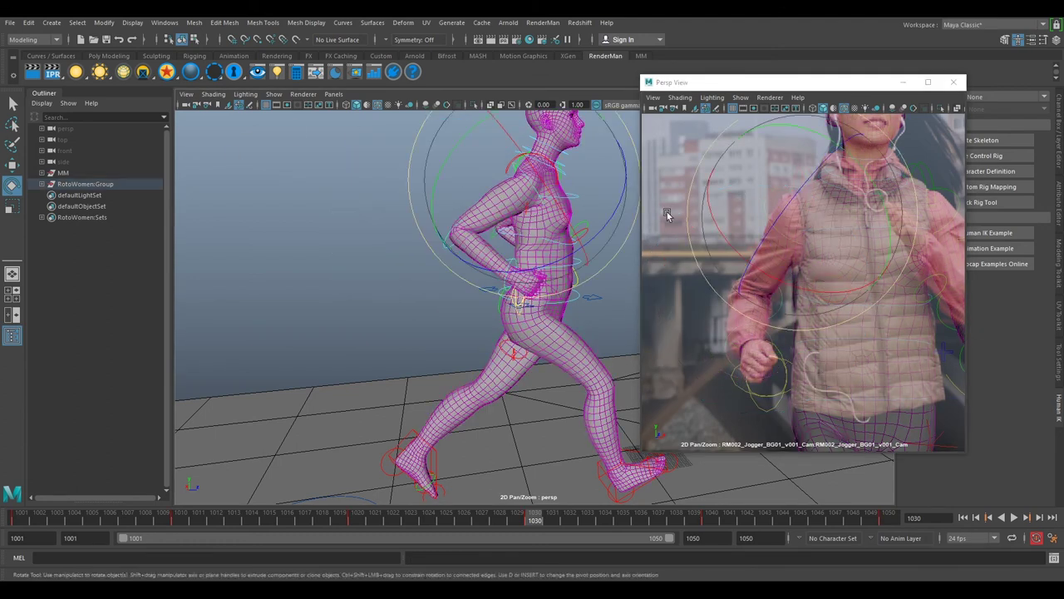
pyautogui.moveTo(846, 154); pyautogui.dragTo(846, 155)
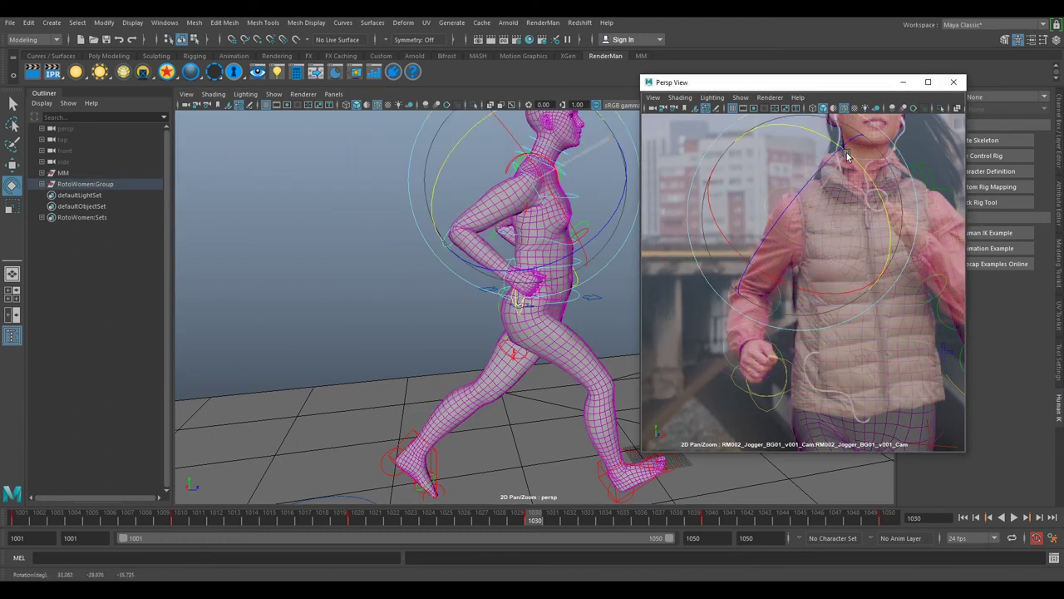
# Fine-tune the right forearm control's rotation at frame 1030 so the hand lies over the jogger's fist
pyautogui.scroll(5, 814, 205)
pyautogui.moveTo(732, 376); pyautogui.dragTo(764, 316, button='middle')
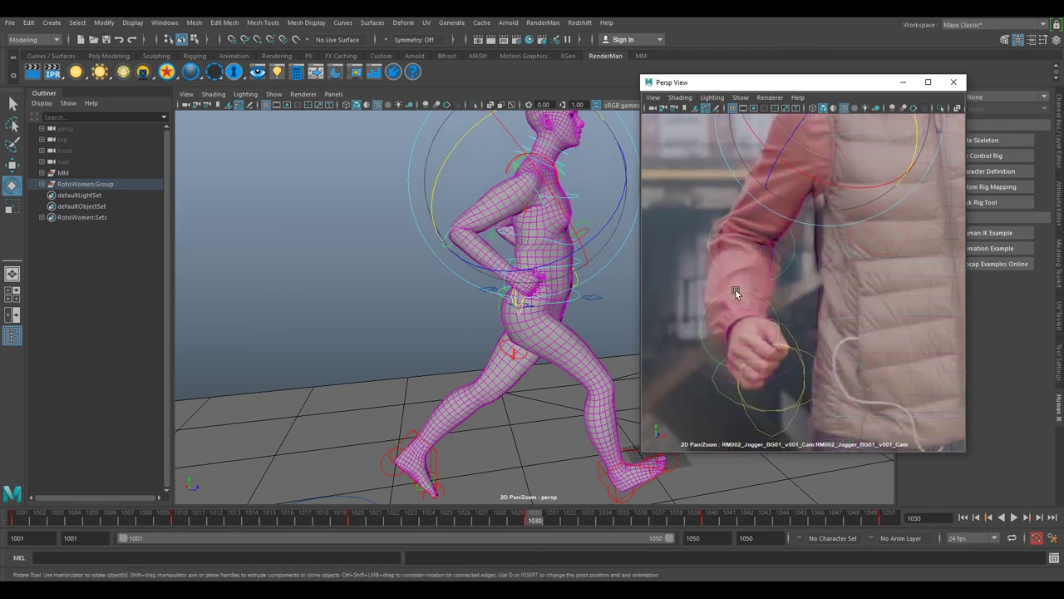
pyautogui.click(709, 242)
pyautogui.moveTo(827, 199); pyautogui.dragTo(739, 280)
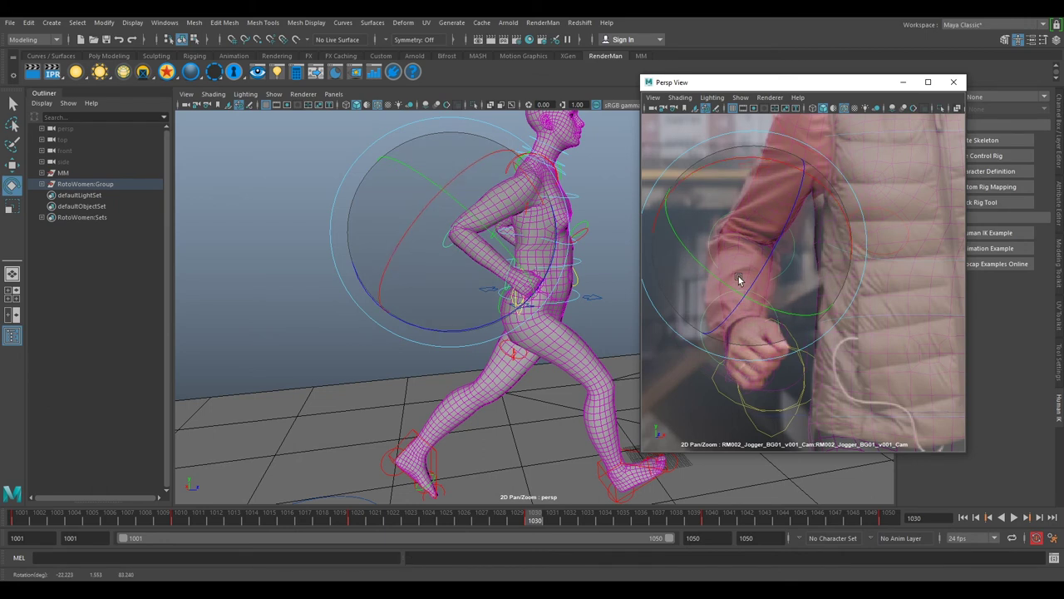
# Rotate the left upper arm and forearm controls at frame 1030 to raise the fist to the jogger's chest, and key the pose
pyautogui.scroll(-5, 763, 289)
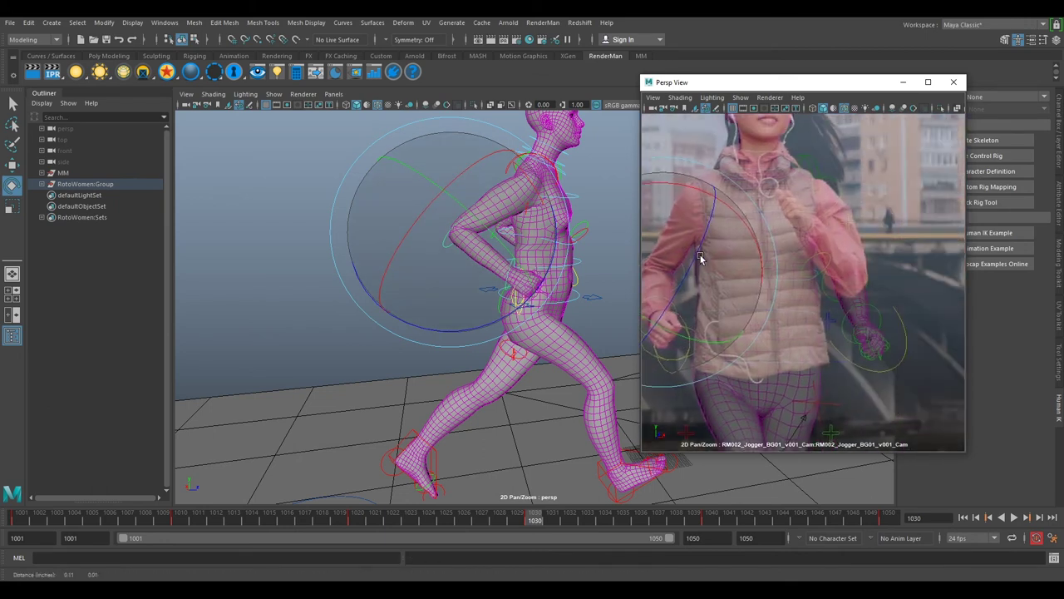
pyautogui.moveTo(821, 231); pyautogui.dragTo(846, 248, button='middle')
pyautogui.click(784, 198)
pyautogui.moveTo(676, 167); pyautogui.dragTo(775, 167)
pyautogui.moveTo(870, 268); pyautogui.dragTo(867, 274)
pyautogui.moveTo(796, 282); pyautogui.dragTo(860, 358)
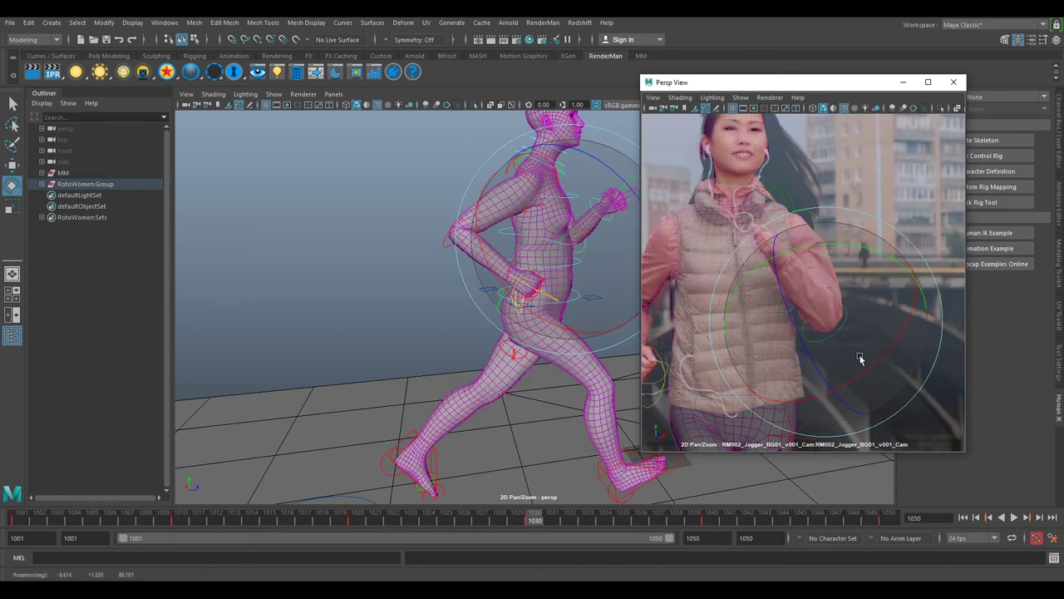
pyautogui.press('s')
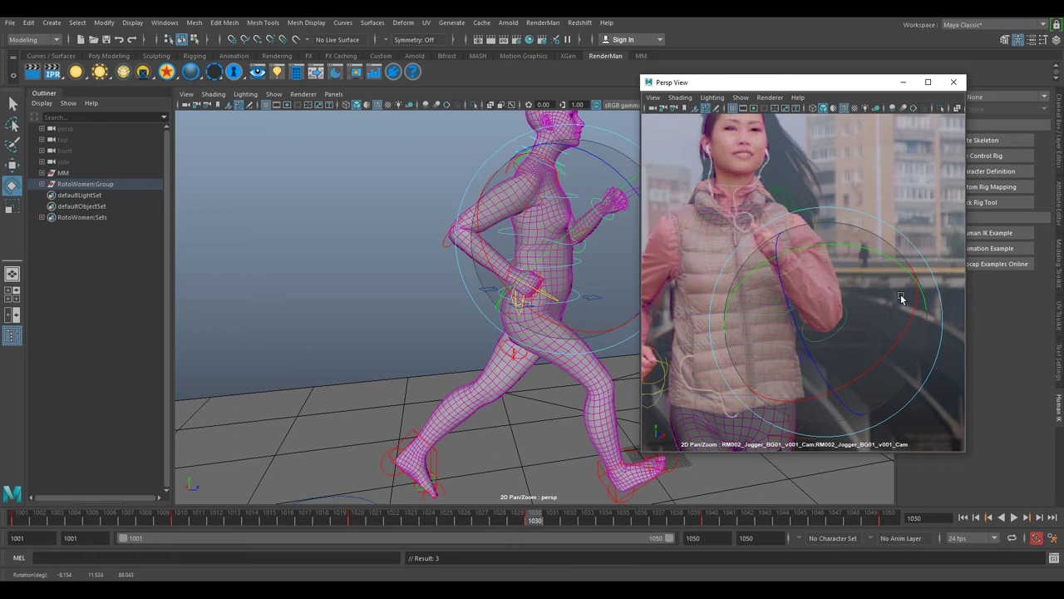
# Rotate the head control at frame 1030 to match the angle of the jogger's face and key it
pyautogui.moveTo(893, 176); pyautogui.dragTo(938, 264, button='middle')
pyautogui.scroll(3, 938, 264)
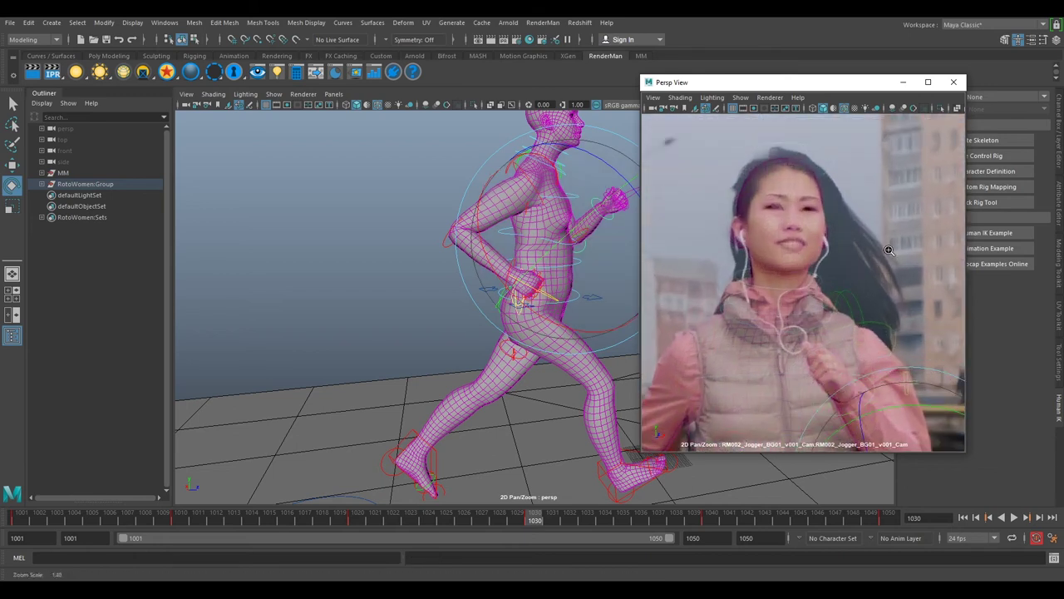
pyautogui.click(816, 149)
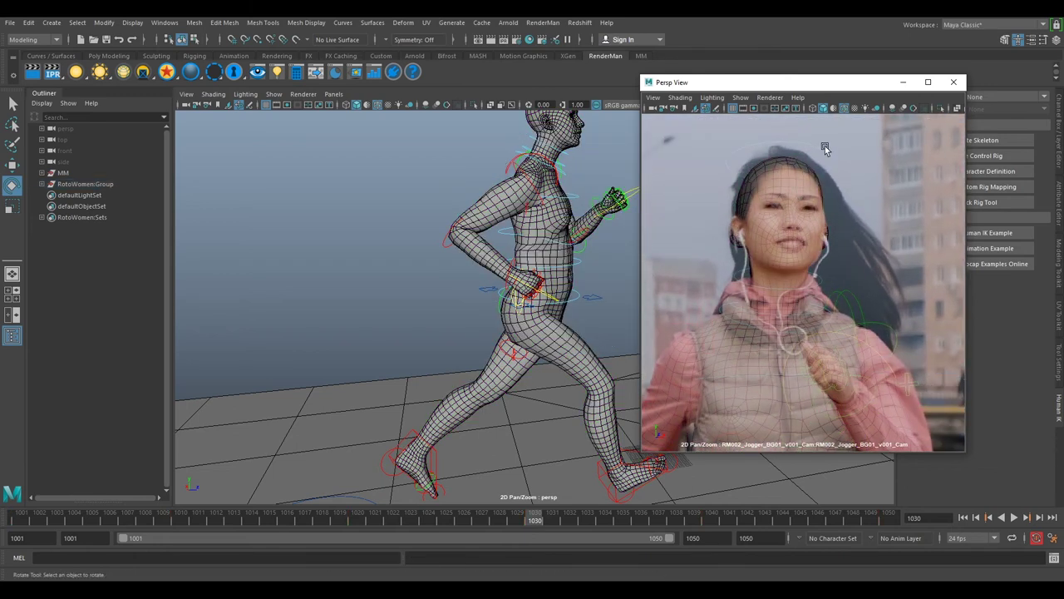
pyautogui.click(823, 149)
pyautogui.moveTo(817, 180); pyautogui.dragTo(821, 215)
pyautogui.moveTo(768, 273); pyautogui.dragTo(769, 270)
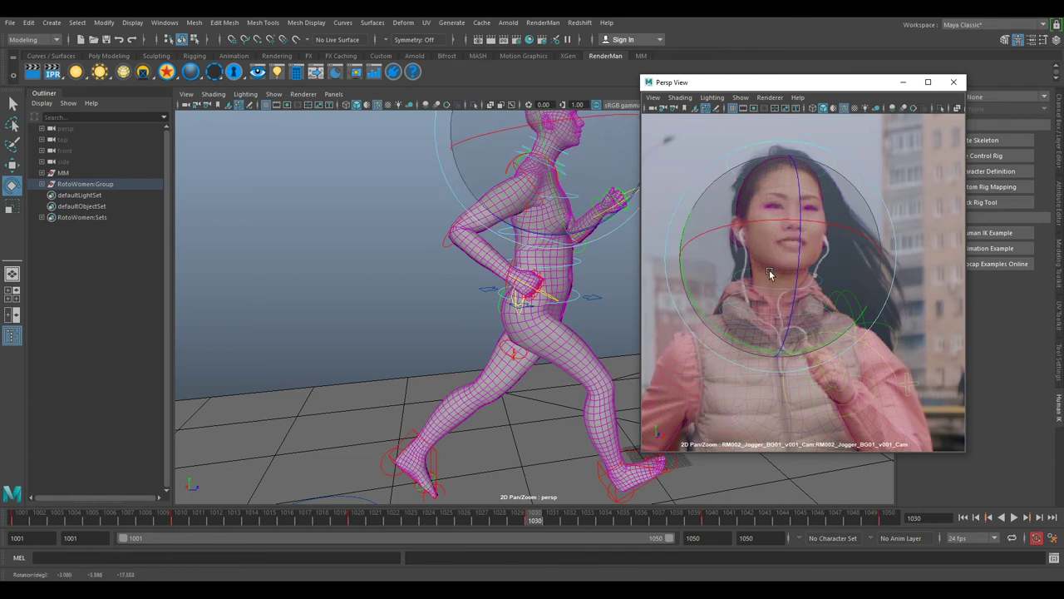
pyautogui.moveTo(768, 167); pyautogui.dragTo(788, 244)
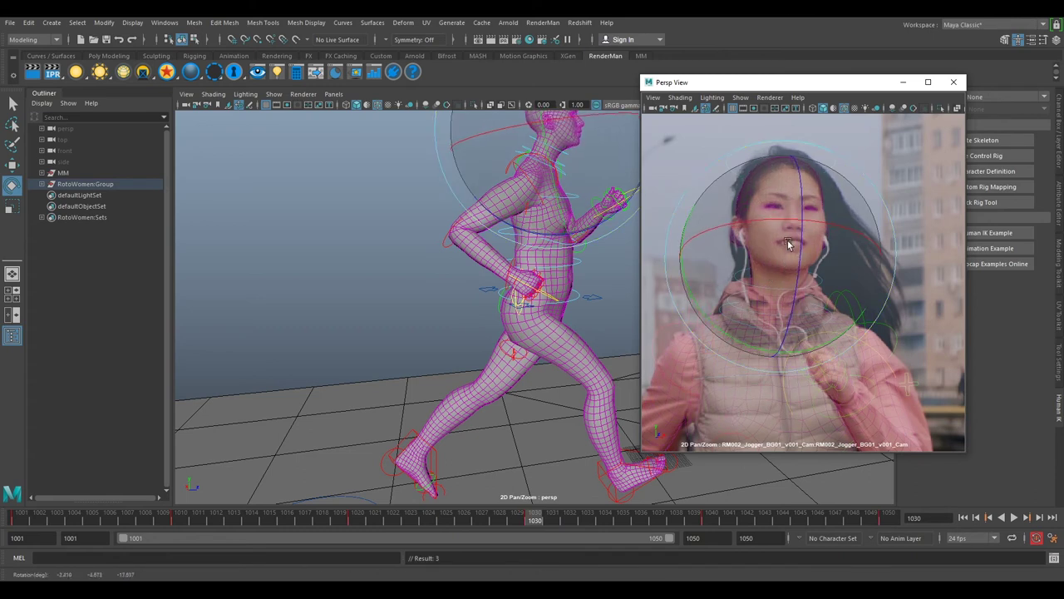
pyautogui.press('s')
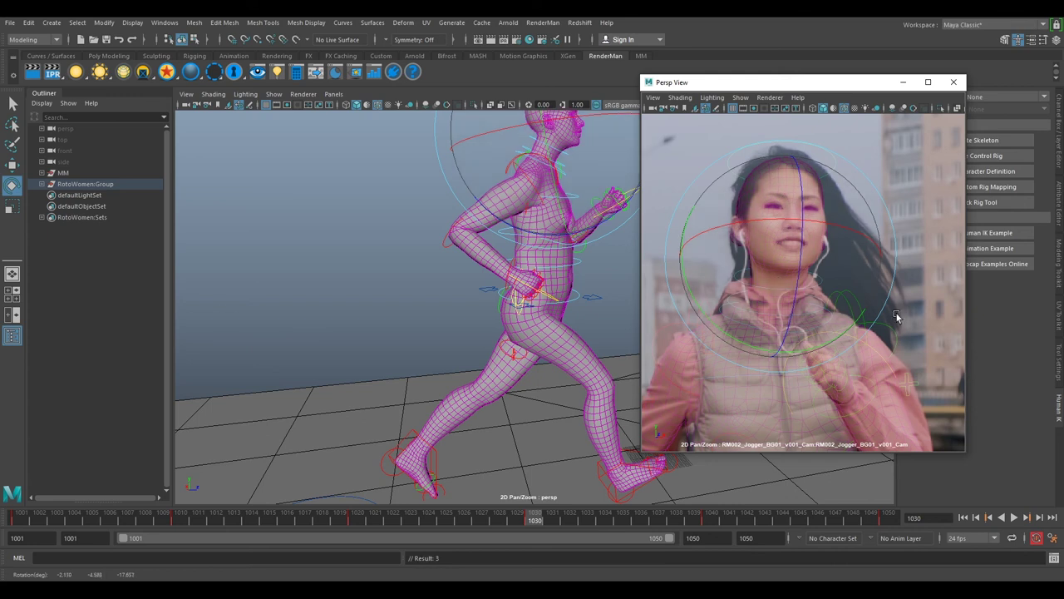
# Review the body's stride from the side and in the full camera view between frames 1020 and 1030
pyautogui.press('\\')
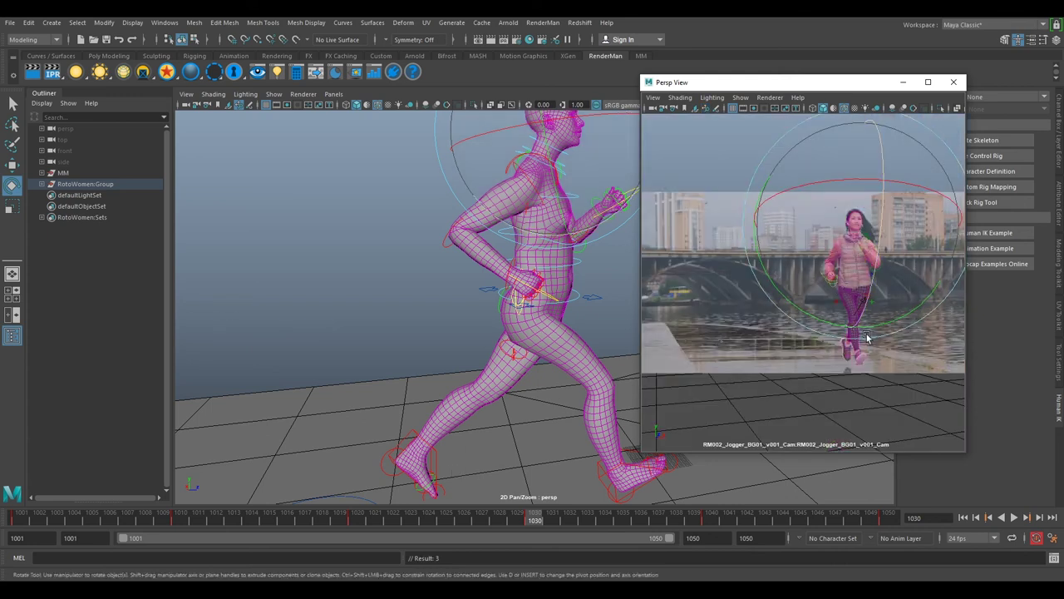
pyautogui.keyDown('alt'); pyautogui.moveTo(464, 336); pyautogui.dragTo(662, 344); pyautogui.keyUp('alt')
pyautogui.keyDown('alt'); pyautogui.moveTo(557, 349); pyautogui.dragTo(511, 355, button='middle'); pyautogui.keyUp('alt')
pyautogui.keyDown('alt'); pyautogui.moveTo(510, 354); pyautogui.dragTo(457, 375, button='right'); pyautogui.keyUp('alt')
pyautogui.keyDown('alt'); pyautogui.moveTo(457, 375); pyautogui.dragTo(541, 390); pyautogui.keyUp('alt')
pyautogui.keyDown('alt'); pyautogui.moveTo(540, 390); pyautogui.dragTo(453, 359, button='middle'); pyautogui.keyUp('alt')
pyautogui.keyDown('alt'); pyautogui.moveTo(453, 361); pyautogui.dragTo(448, 389); pyautogui.keyUp('alt')
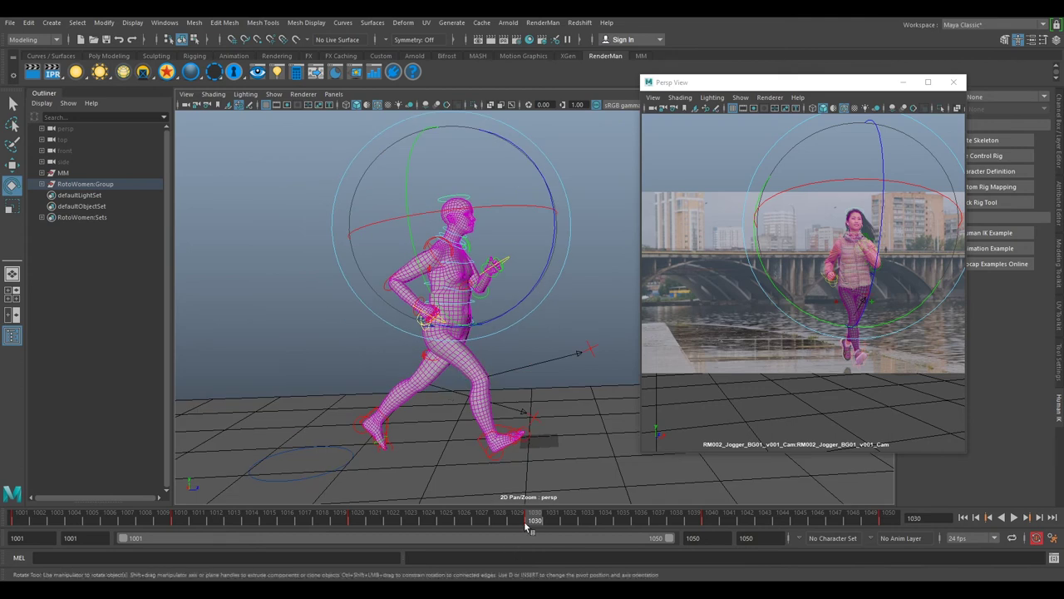
pyautogui.moveTo(520, 520); pyautogui.dragTo(373, 522)
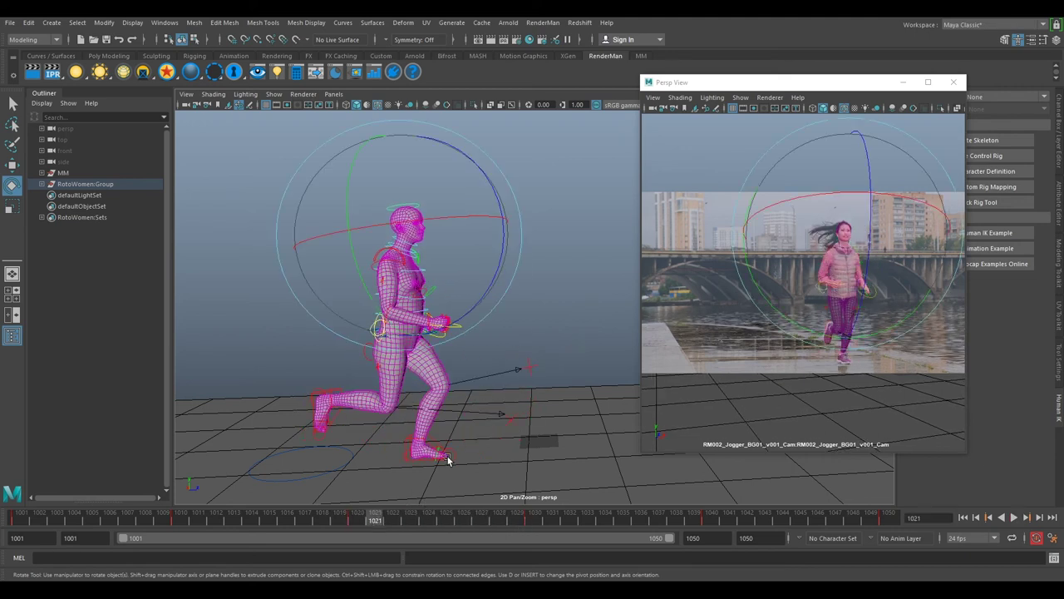
pyautogui.press('.')
pyautogui.press(',')
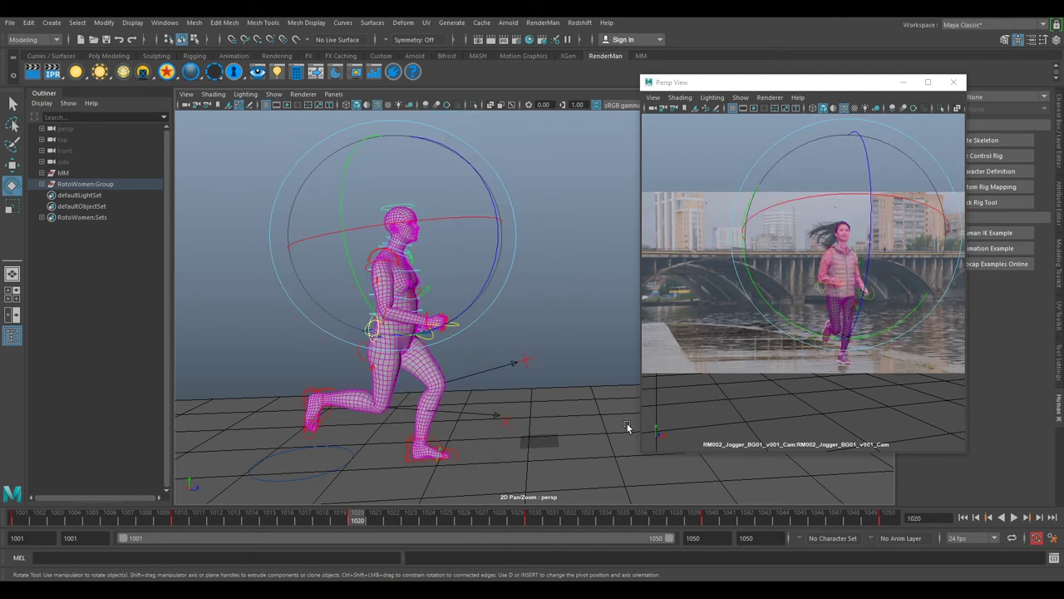
pyautogui.moveTo(350, 523); pyautogui.dragTo(487, 537)
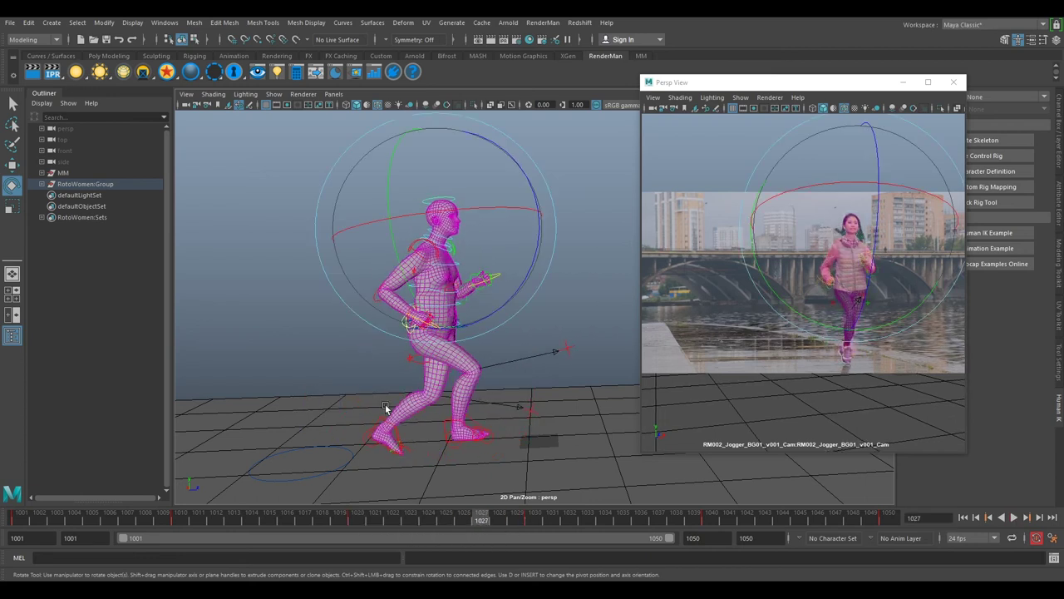
# Copy the planted foot control's key at frame 1020
pyautogui.click(384, 434)
pyautogui.moveTo(455, 521); pyautogui.dragTo(357, 521)
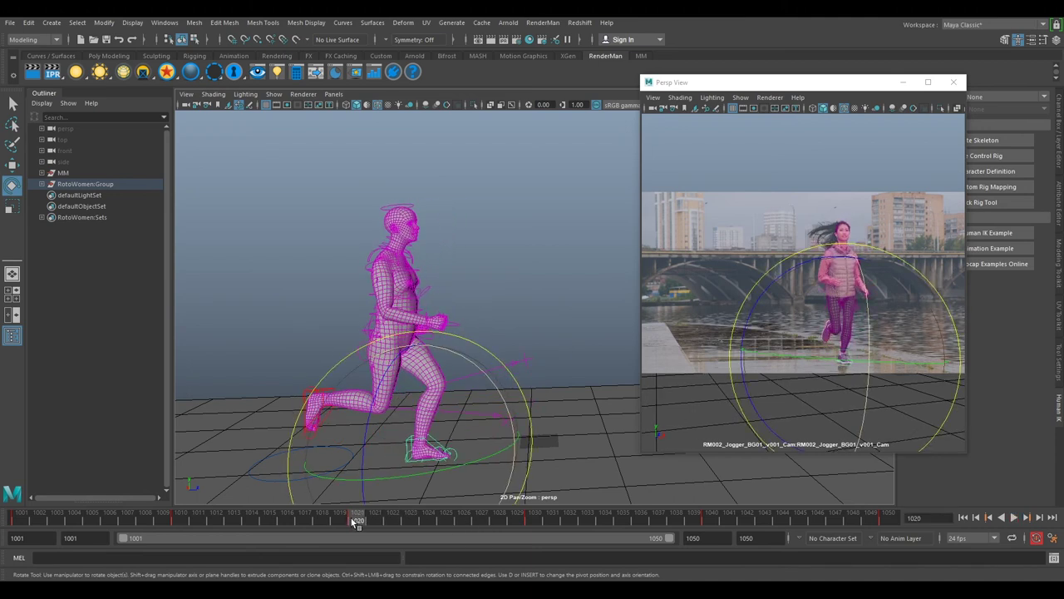
pyautogui.rightClick(356, 519)
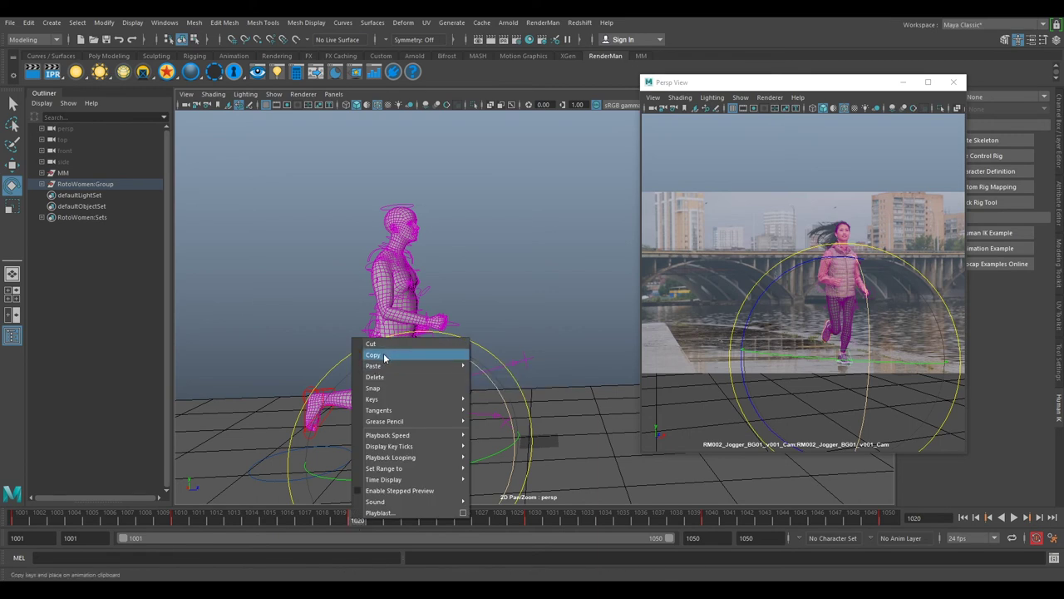
pyautogui.click(513, 296)
pyautogui.press('w')
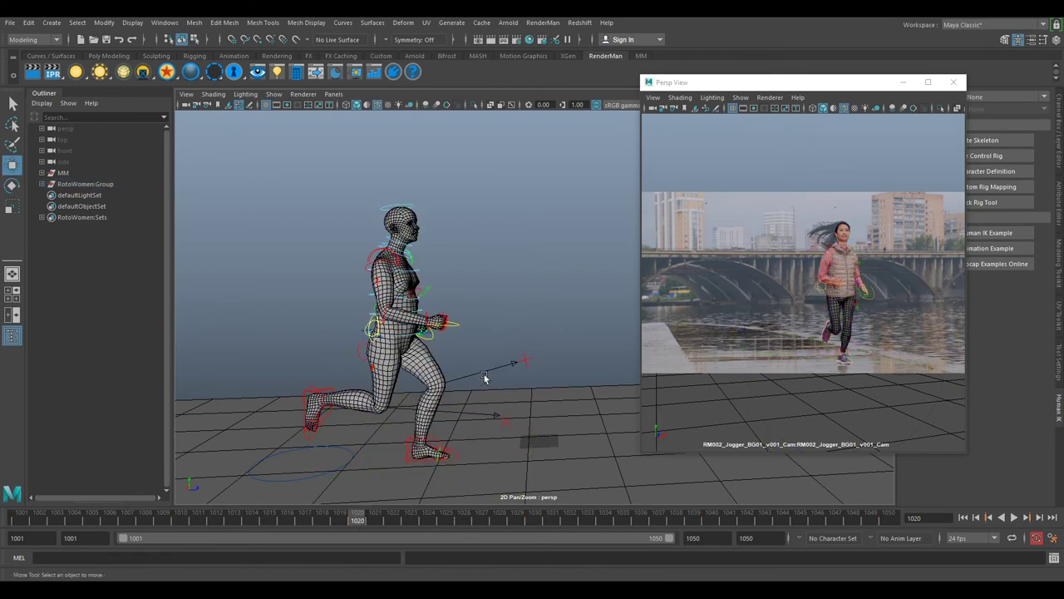
pyautogui.click(433, 444)
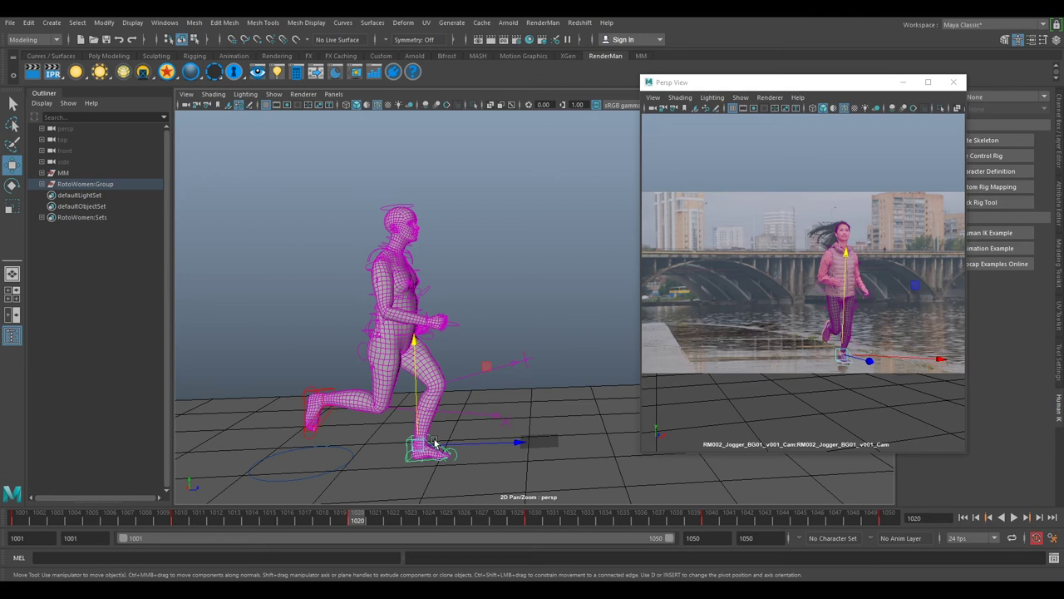
pyautogui.rightClick(357, 519)
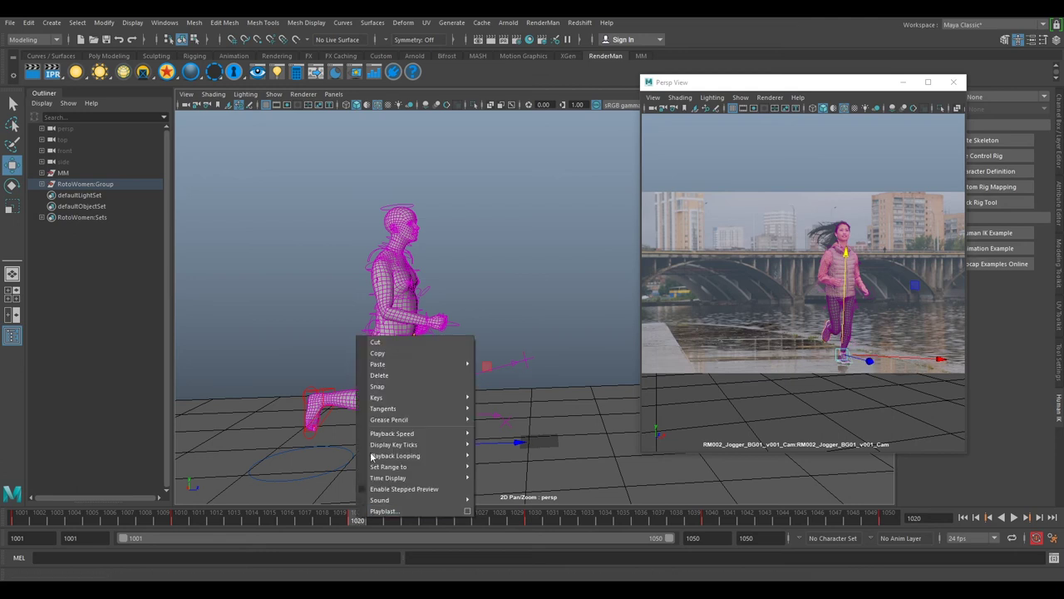
pyautogui.click(379, 355)
# Paste the copied foot key at frame 1030
pyautogui.moveTo(364, 520); pyautogui.dragTo(526, 534)
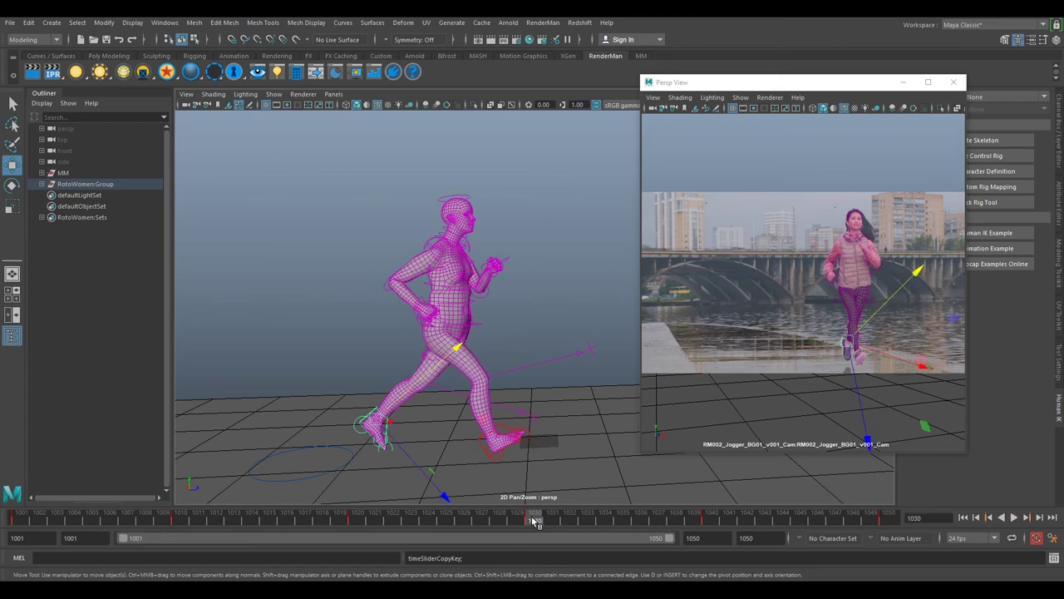
pyautogui.rightClick(530, 522)
pyautogui.moveTo(569, 367)
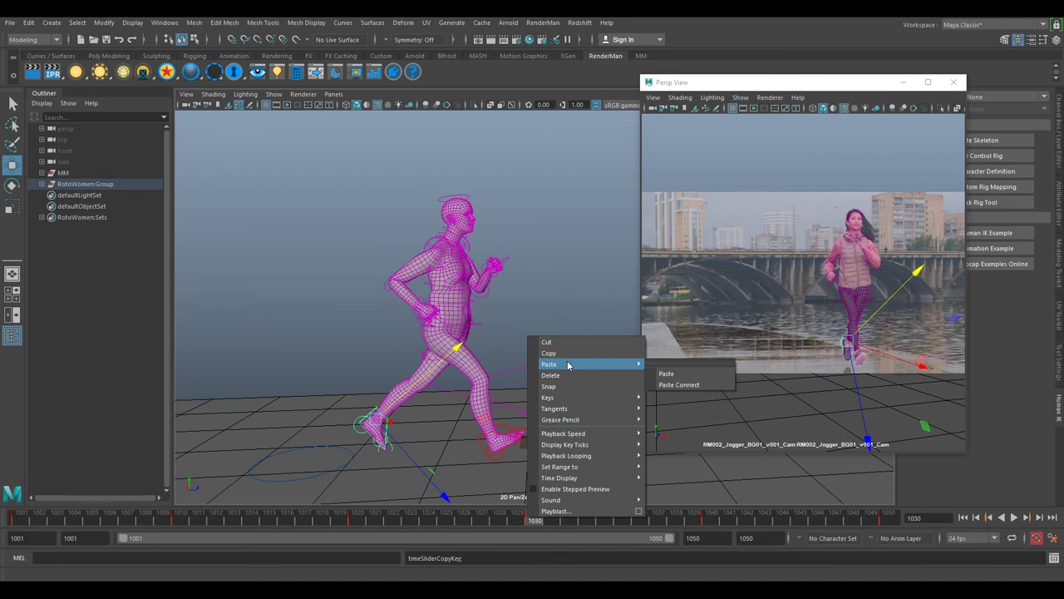
pyautogui.click(668, 373)
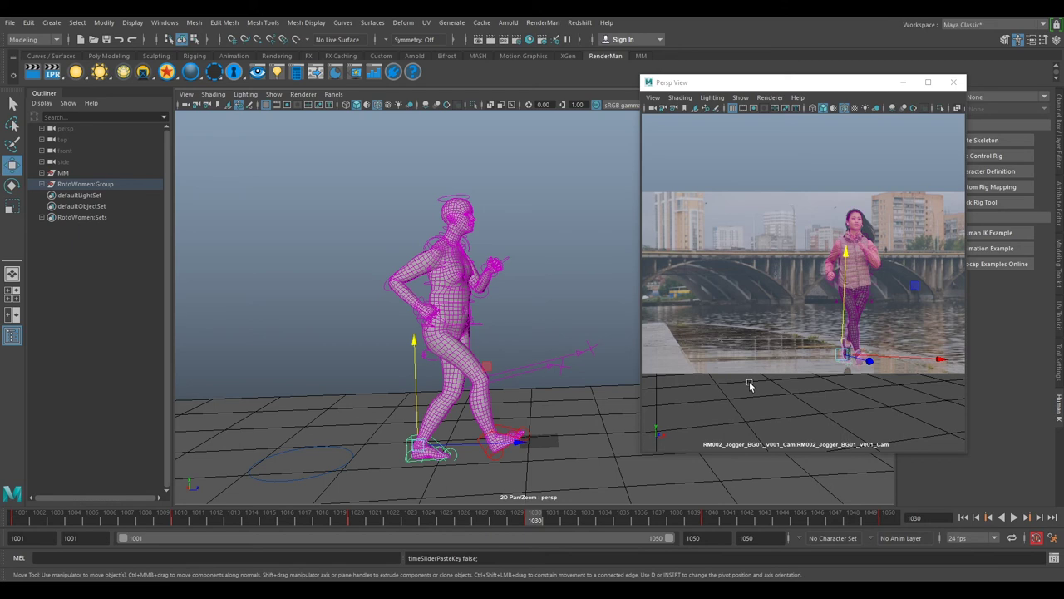
# Move and rotate the trailing foot control at frame 1030 so the foot lies over the jogger's rear shoe
pyautogui.press('\\')
pyautogui.moveTo(848, 366); pyautogui.dragTo(805, 367, button='right')
pyautogui.moveTo(805, 366); pyautogui.dragTo(817, 128, button='middle')
pyautogui.moveTo(852, 320); pyautogui.dragTo(843, 147, button='middle')
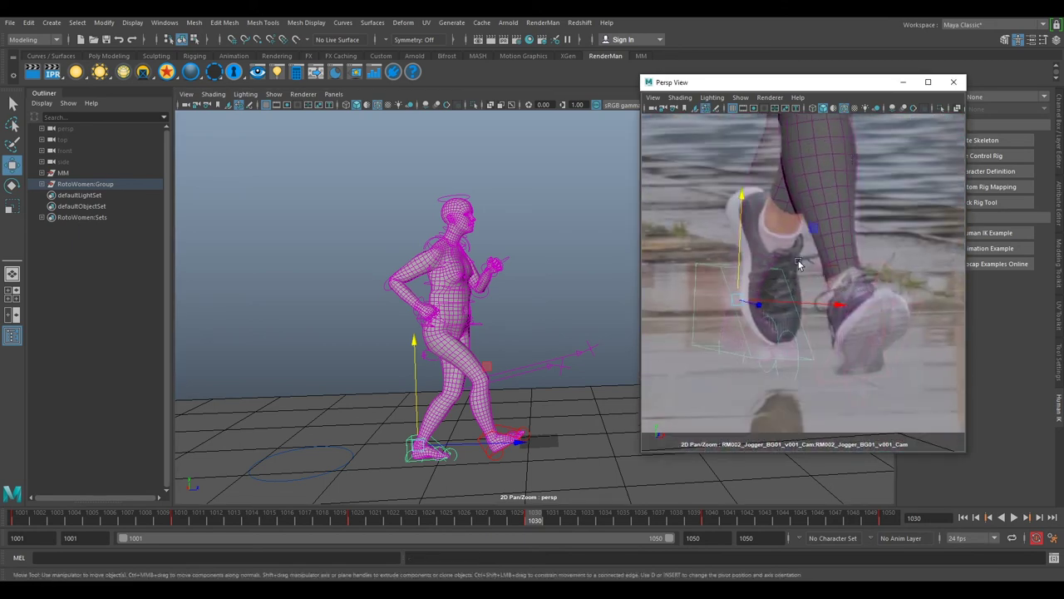
pyautogui.press('e')
pyautogui.moveTo(792, 277); pyautogui.dragTo(771, 215)
pyautogui.press('w')
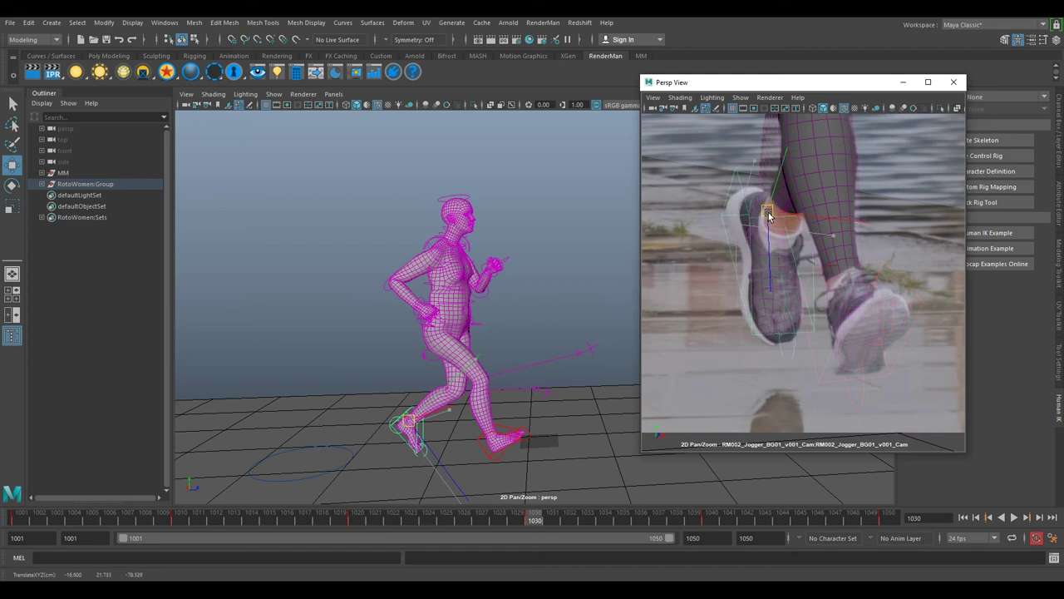
pyautogui.press('e')
pyautogui.moveTo(778, 218); pyautogui.dragTo(791, 233)
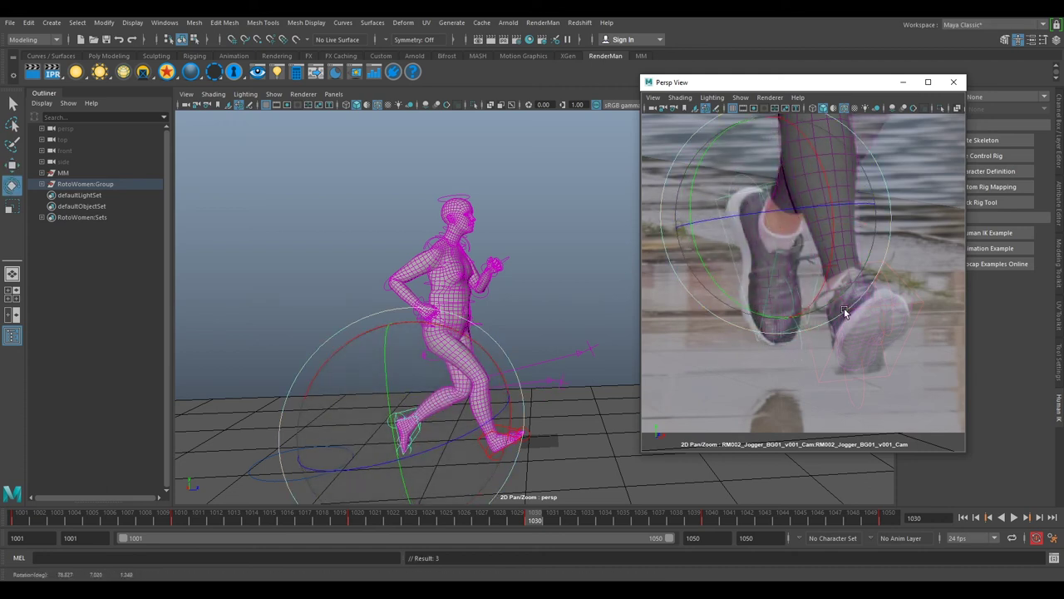
# Compare the foot and leg alignment with the footage at frame 1030 and the frames just before it
pyautogui.press(',')
pyautogui.press('.')
pyautogui.press(',')
pyautogui.press('.')
pyautogui.click(516, 520)
pyautogui.moveTo(516, 522); pyautogui.dragTo(534, 518)
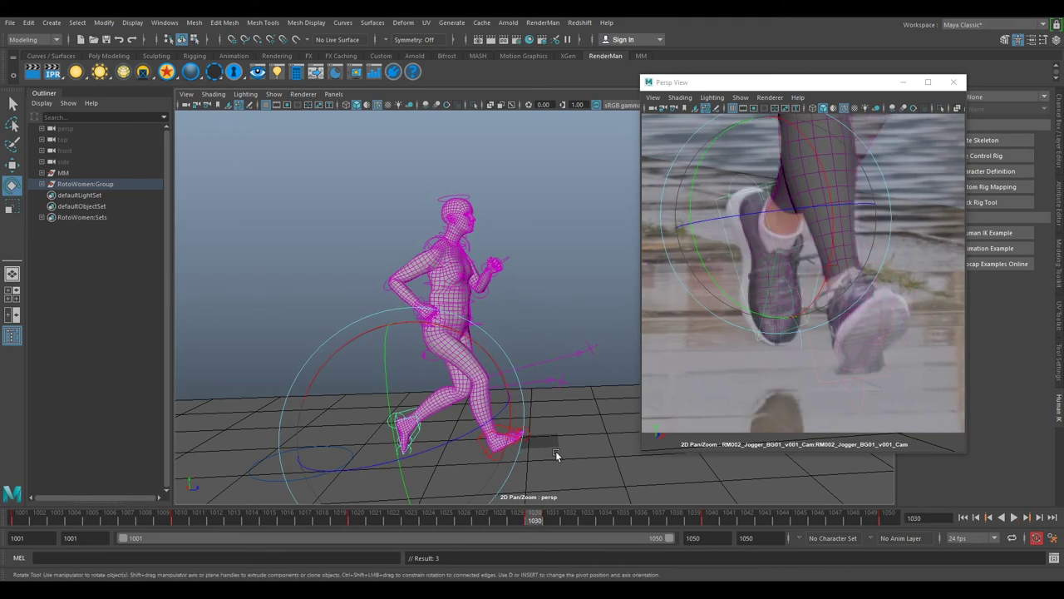
pyautogui.moveTo(836, 359); pyautogui.dragTo(656, 304, button='right')
pyautogui.moveTo(818, 281); pyautogui.dragTo(806, 424, button='middle')
pyautogui.moveTo(889, 366); pyautogui.dragTo(832, 325, button='right')
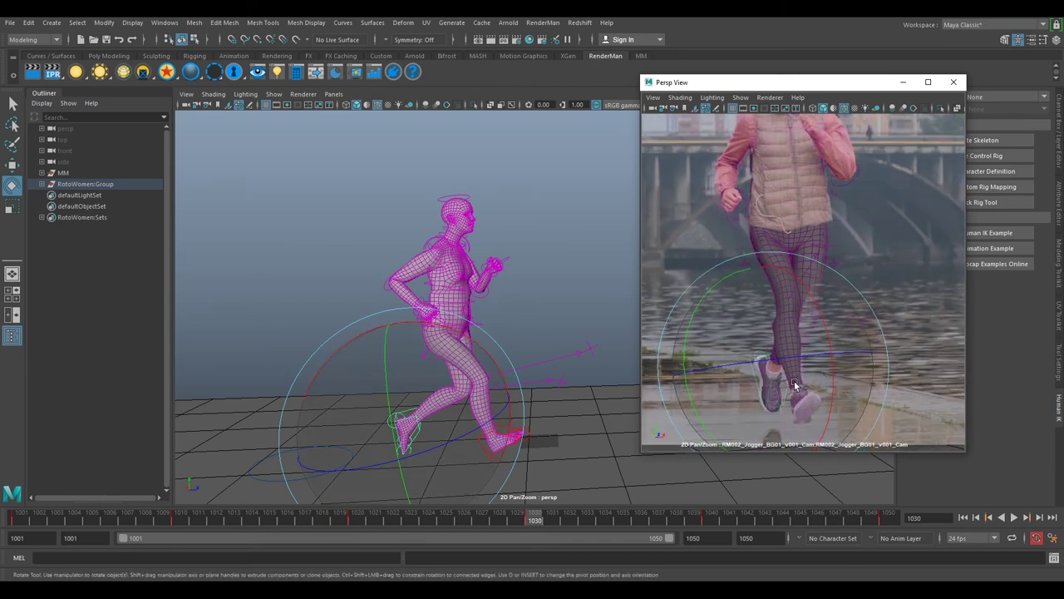
pyautogui.press(',')
pyautogui.press('.')
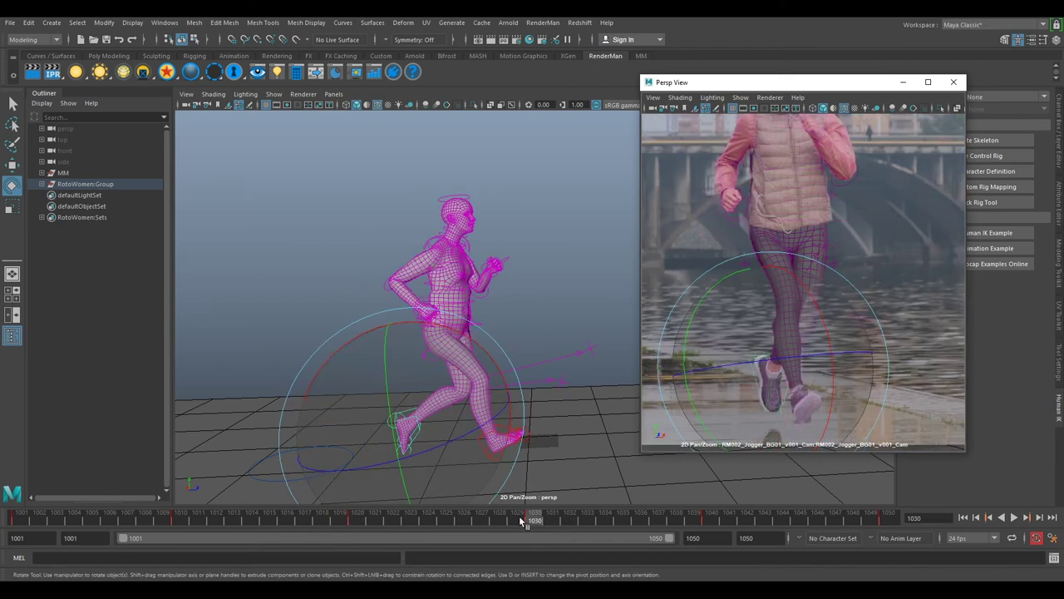
# Paste the copied foot key at frame 1027
pyautogui.moveTo(521, 521)
pyautogui.mouseDown()
pyautogui.moveTo(391, 519)
pyautogui.moveTo(471, 528)
pyautogui.mouseUp()
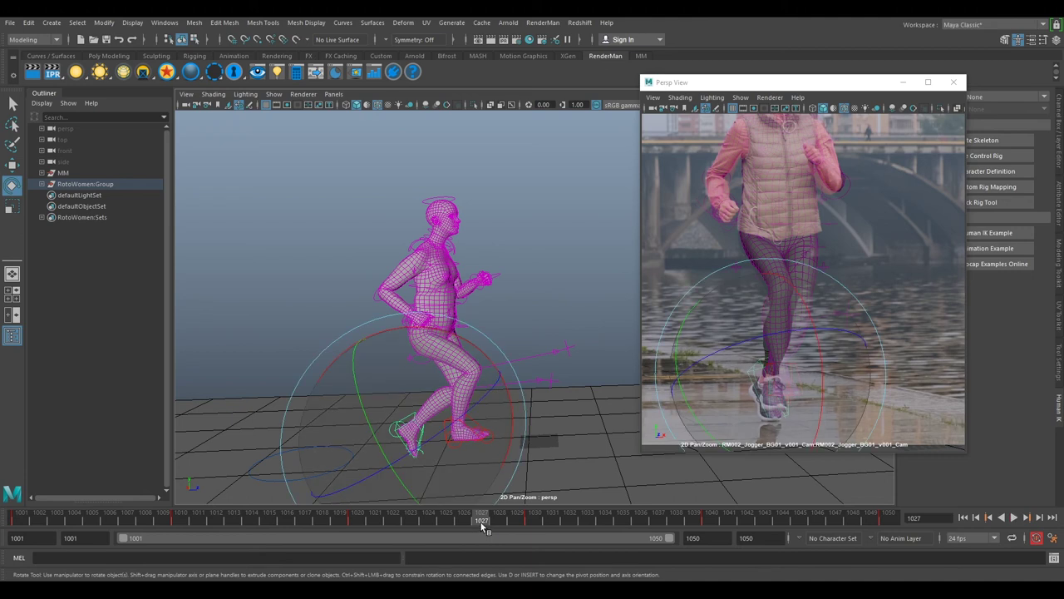
pyautogui.rightClick(481, 523)
pyautogui.moveTo(512, 370)
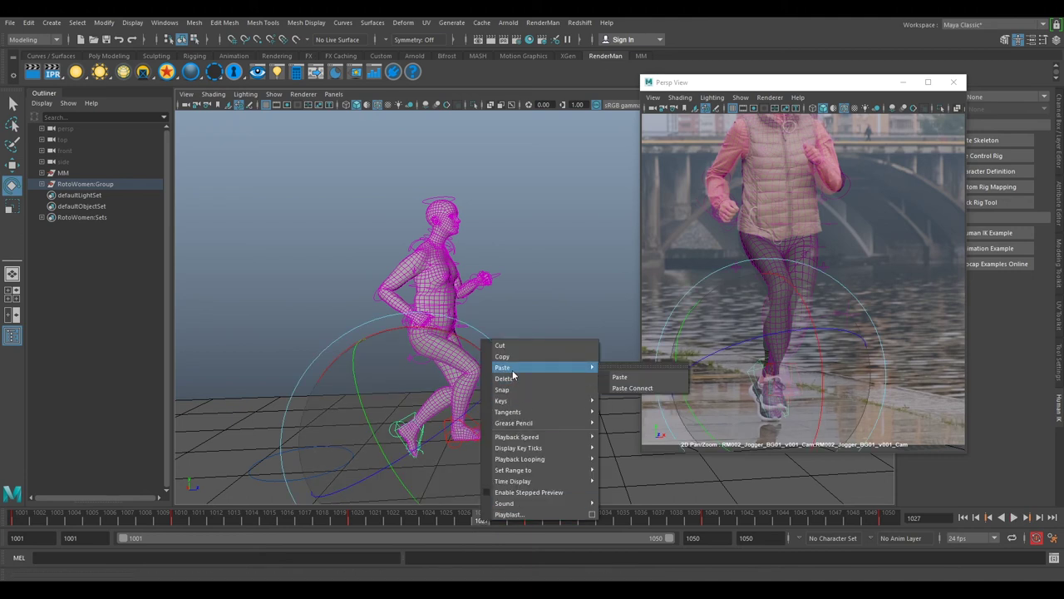
pyautogui.click(620, 374)
# Move and rotate the pasted foot at frame 1027 so it lies over the jogger's shoe with the heel lifted
pyautogui.moveTo(485, 380); pyautogui.dragTo(502, 449)
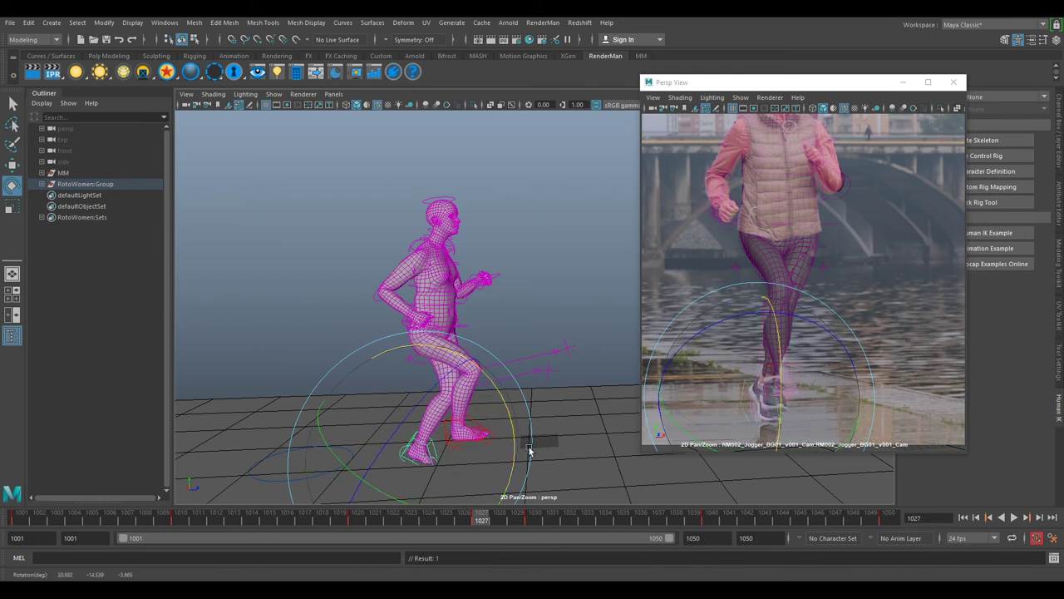
pyautogui.scroll(5, 792, 353)
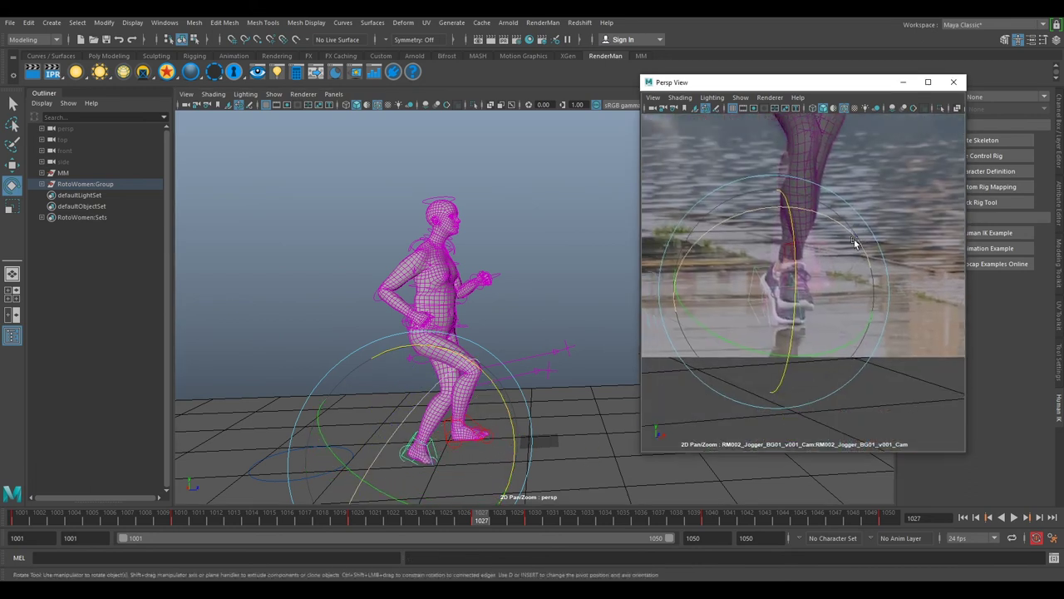
pyautogui.press('w')
pyautogui.moveTo(757, 295); pyautogui.dragTo(762, 263)
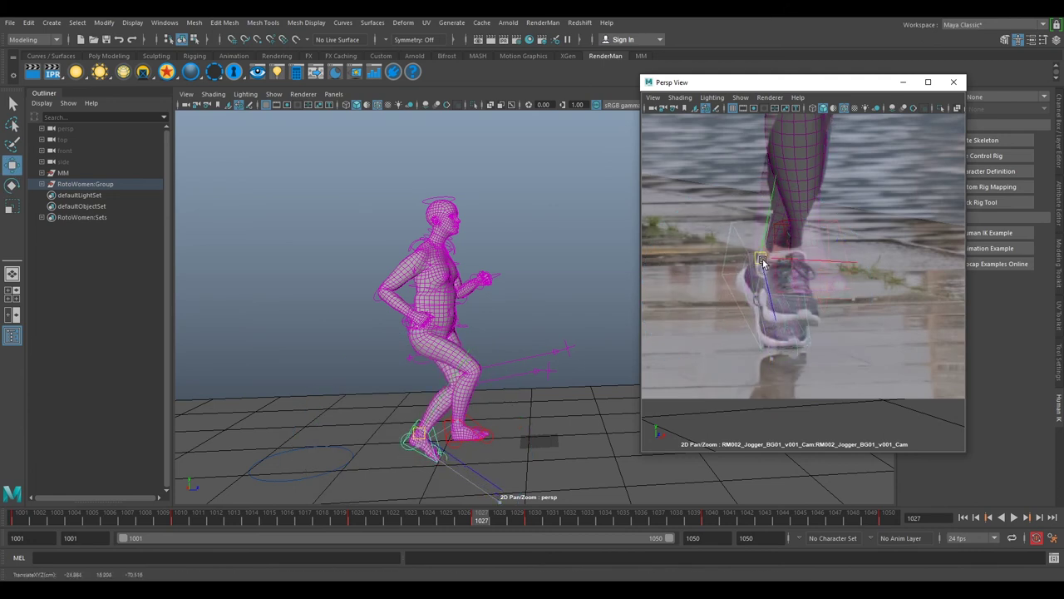
pyautogui.press('e')
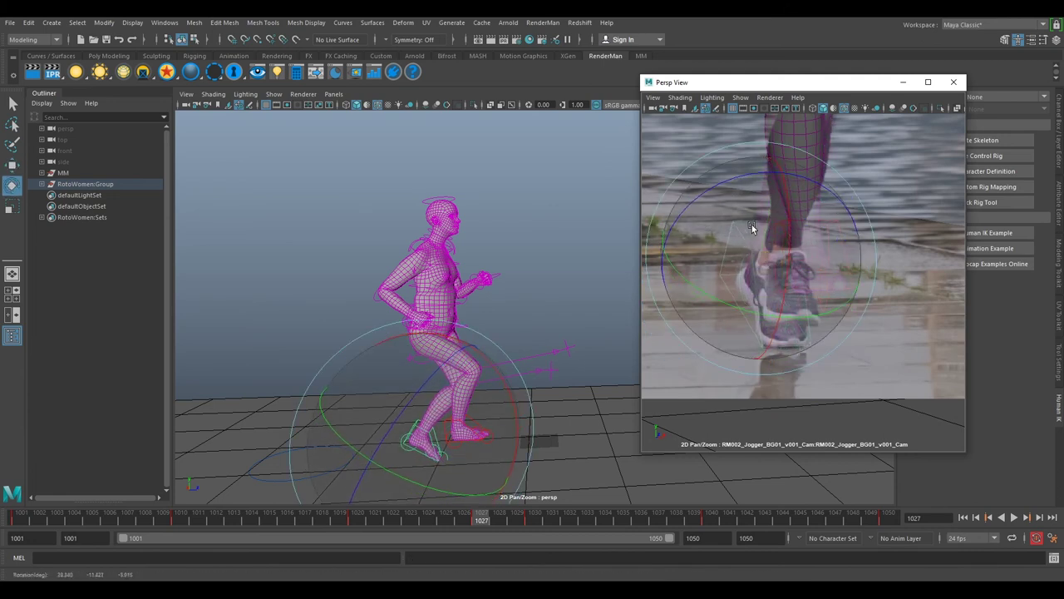
# Check the foot's motion from frame 1024 and refine its rotation at frame 1027 to follow the jogger's shoe
pyautogui.moveTo(457, 517); pyautogui.dragTo(434, 516)
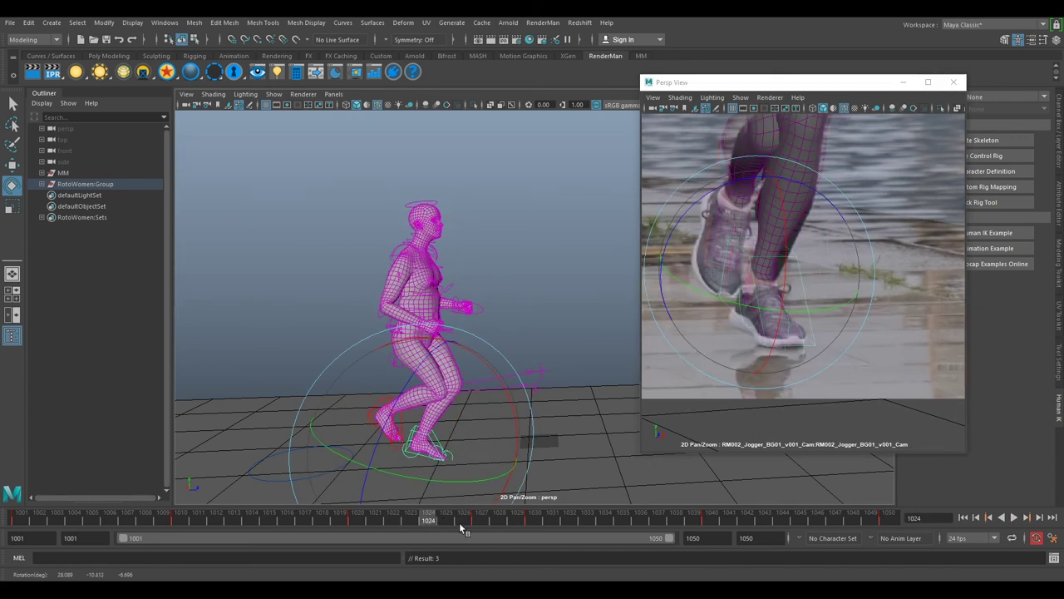
pyautogui.press(',')
pyautogui.press('.')
pyautogui.press(',')
pyautogui.press('.')
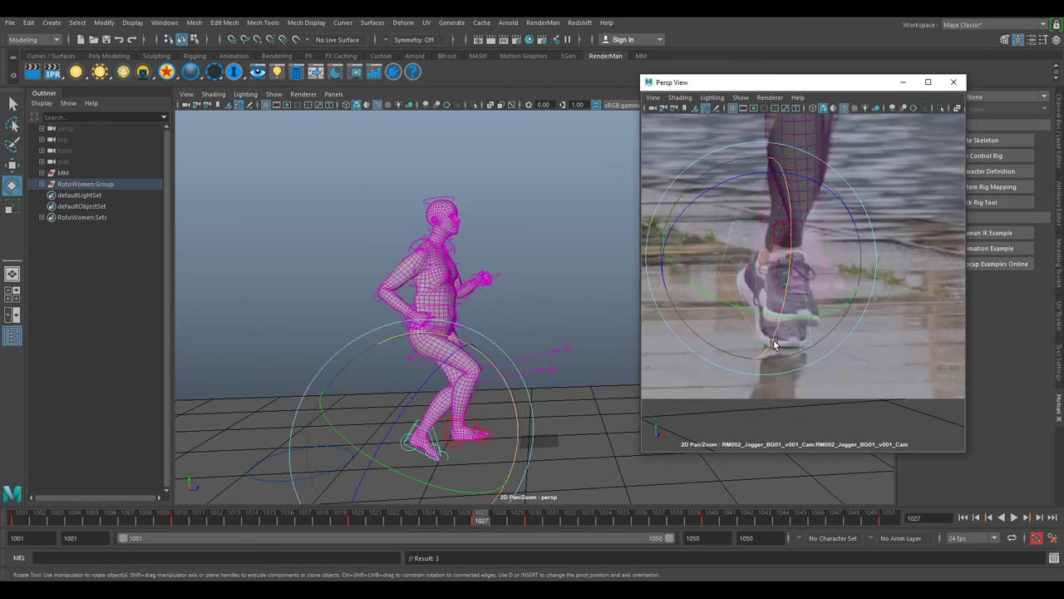
pyautogui.moveTo(771, 340); pyautogui.dragTo(776, 331)
# Compare the foot with the jogger's shoe around frame 1027 and on through frame 1030
pyautogui.press(',')
pyautogui.press('.')
pyautogui.press(',')
pyautogui.press('.')
pyautogui.press(',')
pyautogui.press('.')
pyautogui.press(',')
pyautogui.press('.')
pyautogui.click(483, 518)
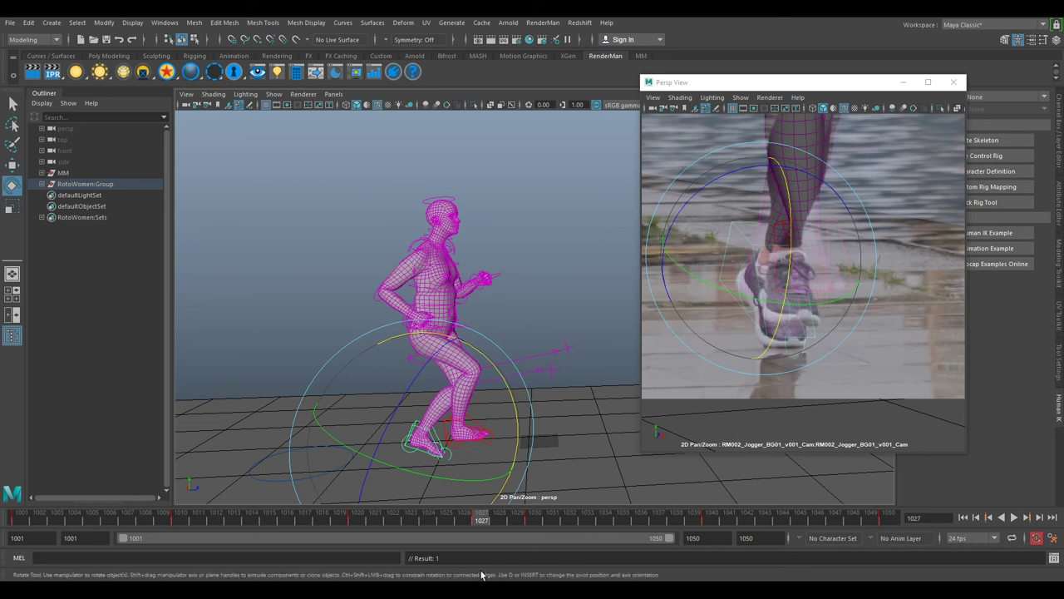
pyautogui.moveTo(487, 521); pyautogui.dragTo(530, 522)
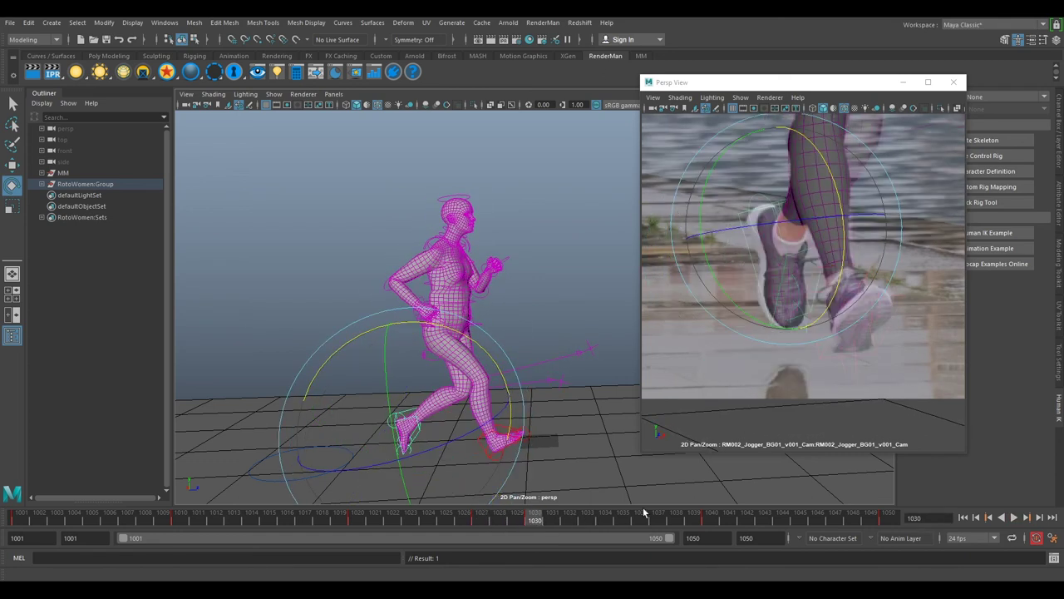
pyautogui.middleClick(784, 425)
pyautogui.press(',')
pyautogui.press('.')
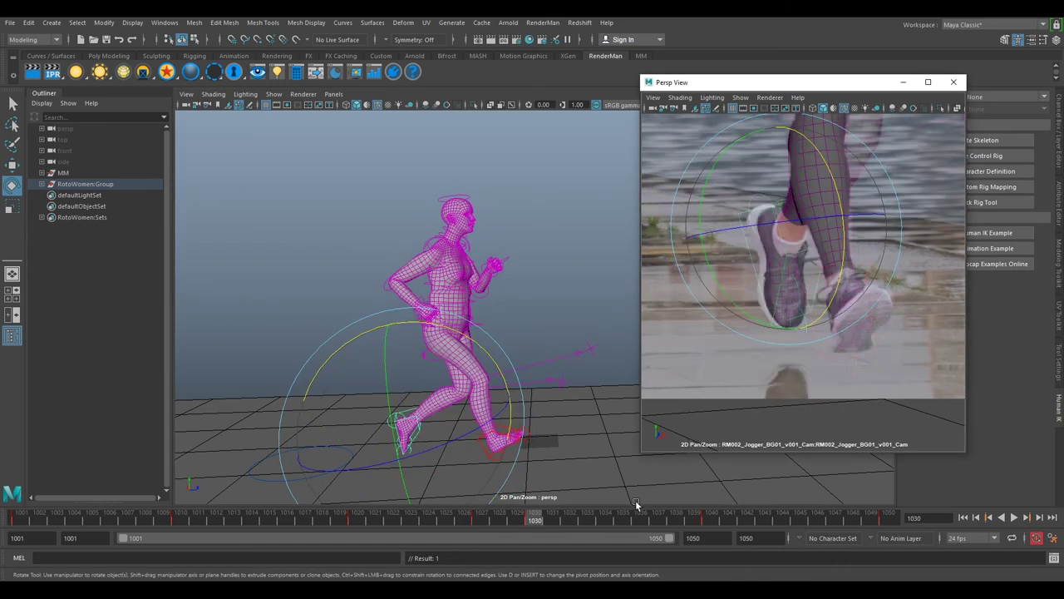
# Move the trailing foot control farther behind the body at frame 1030 while keeping it over the jogger's shoe
pyautogui.press('w')
pyautogui.scroll(-4, 803, 343)
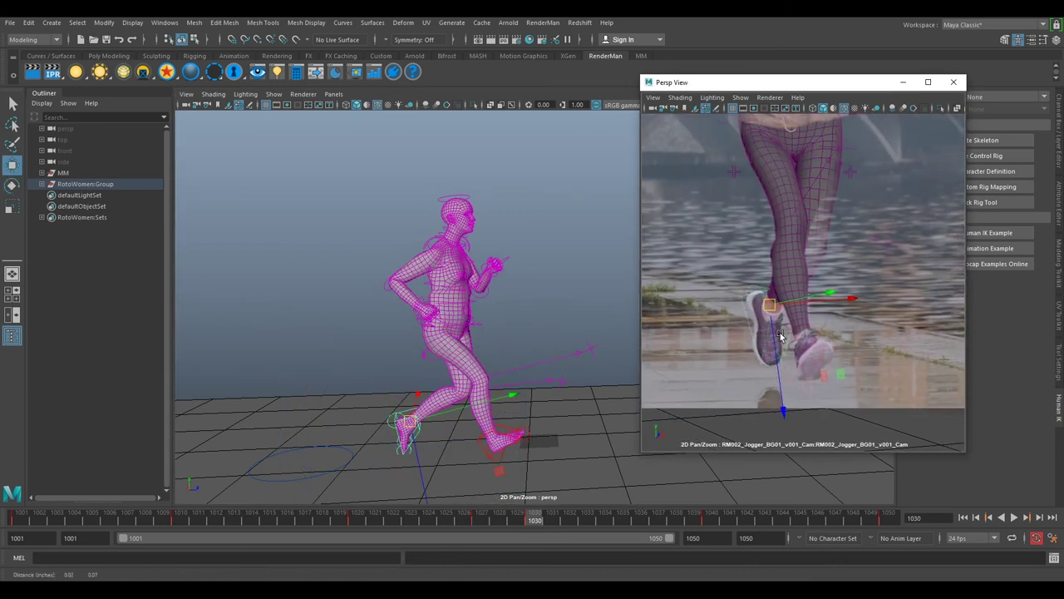
pyautogui.moveTo(509, 389); pyautogui.dragTo(480, 406)
pyautogui.click(769, 333)
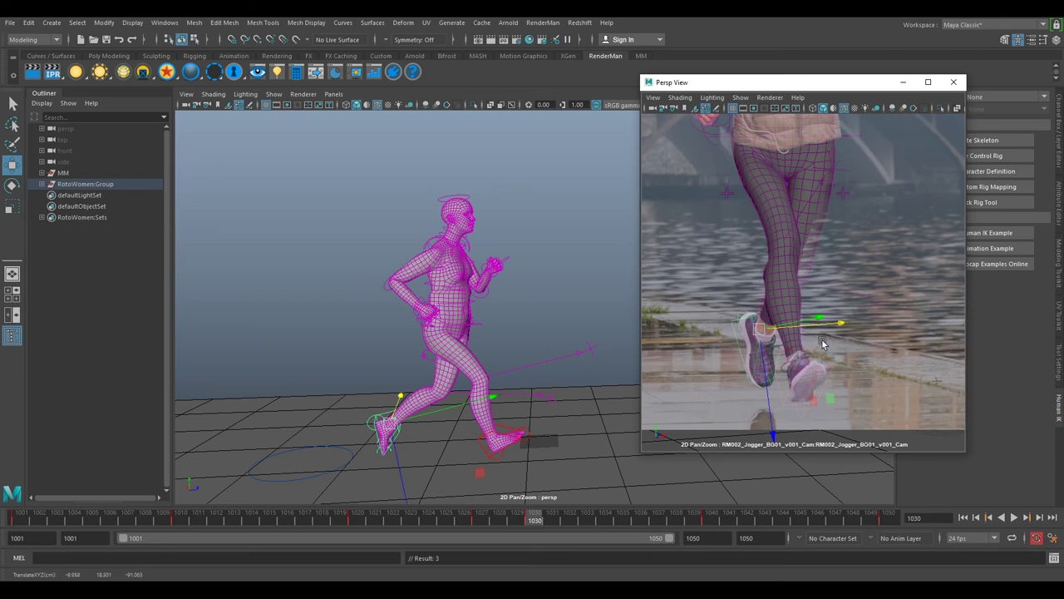
pyautogui.moveTo(814, 325); pyautogui.dragTo(763, 329)
# Review the trailing foot and whole-body alignment in the side and camera views between frames 1027 and 1030
pyautogui.moveTo(513, 524); pyautogui.dragTo(548, 534)
pyautogui.press(',')
pyautogui.press(',')
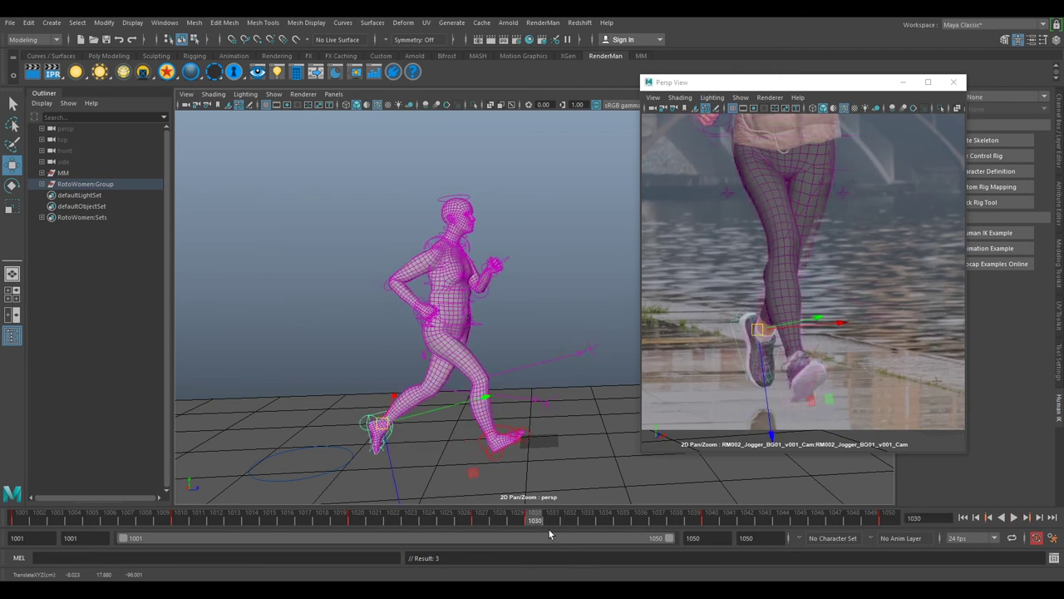
pyautogui.moveTo(857, 304); pyautogui.dragTo(720, 214, button='right')
pyautogui.moveTo(787, 246); pyautogui.dragTo(777, 353, button='middle')
pyautogui.press('.')
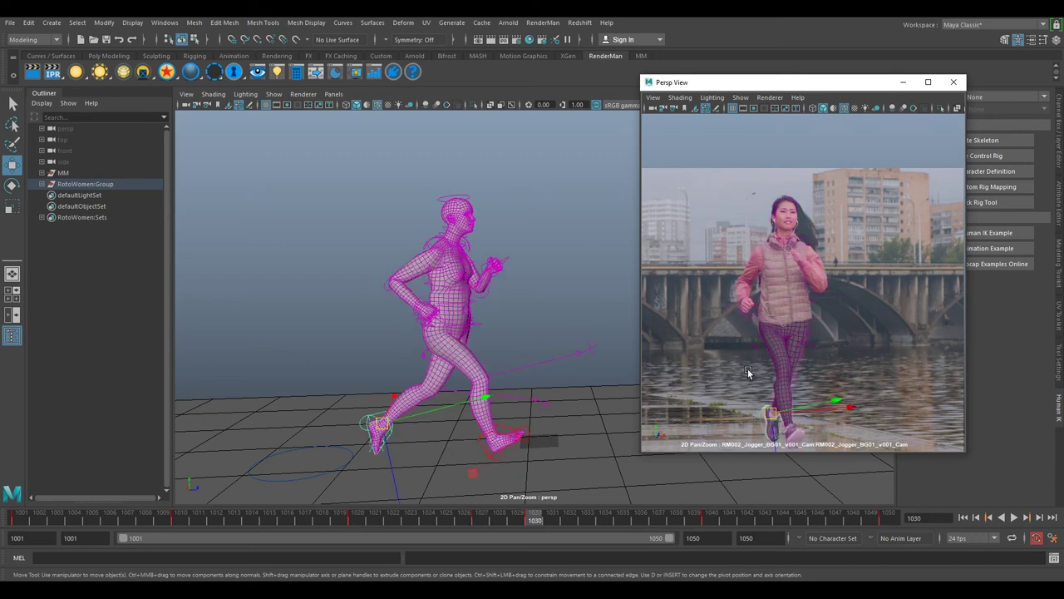
pyautogui.moveTo(533, 520)
pyautogui.mouseDown()
pyautogui.moveTo(468, 521)
pyautogui.moveTo(499, 527)
pyautogui.mouseUp()
pyautogui.hotkey('alt', 'v')
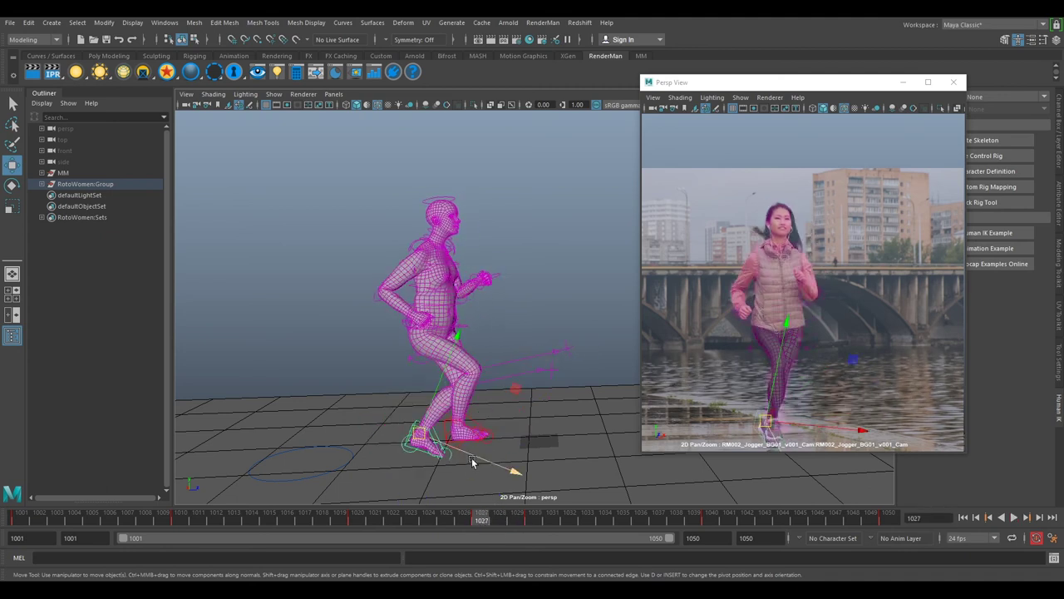
# Replace the trailing foot's pose at frame 1030 with the key copied from frame 1020
pyautogui.moveTo(386, 432); pyautogui.dragTo(418, 424)
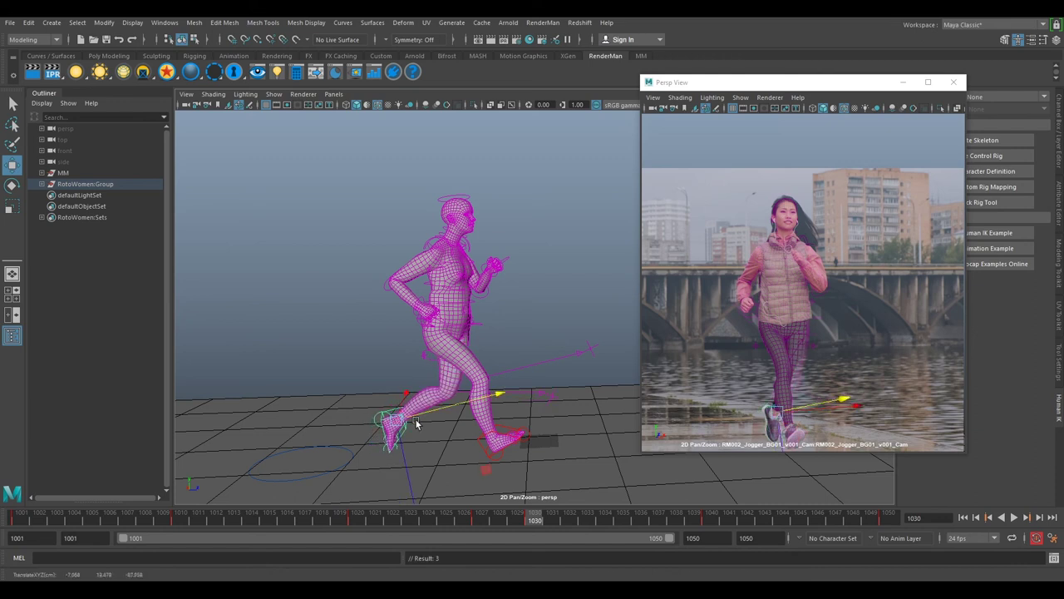
pyautogui.moveTo(481, 518); pyautogui.dragTo(520, 515)
pyautogui.rightClick(533, 520)
pyautogui.moveTo(601, 366)
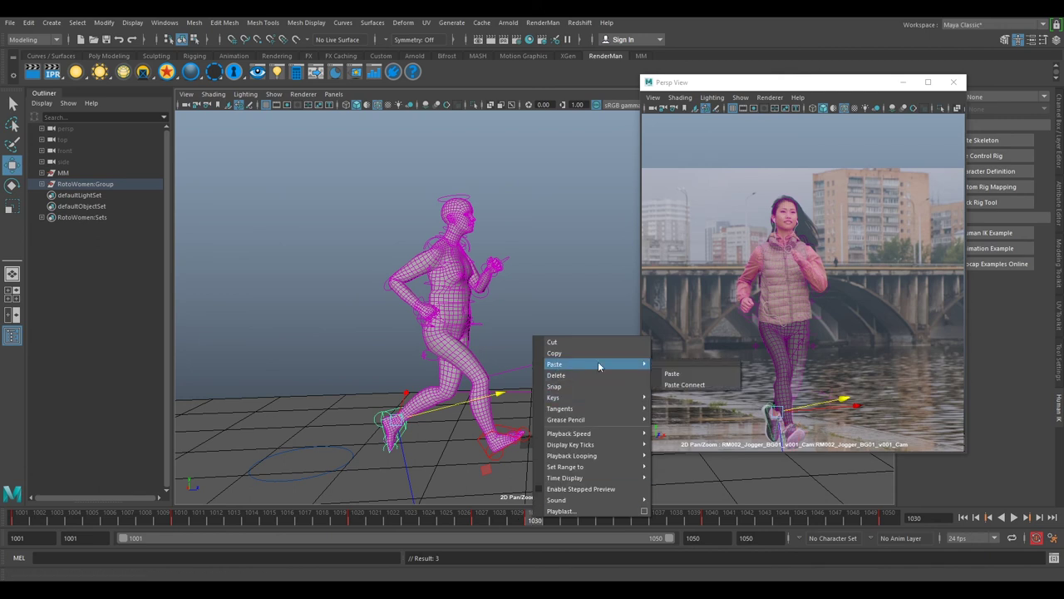
pyautogui.click(667, 375)
pyautogui.press('e')
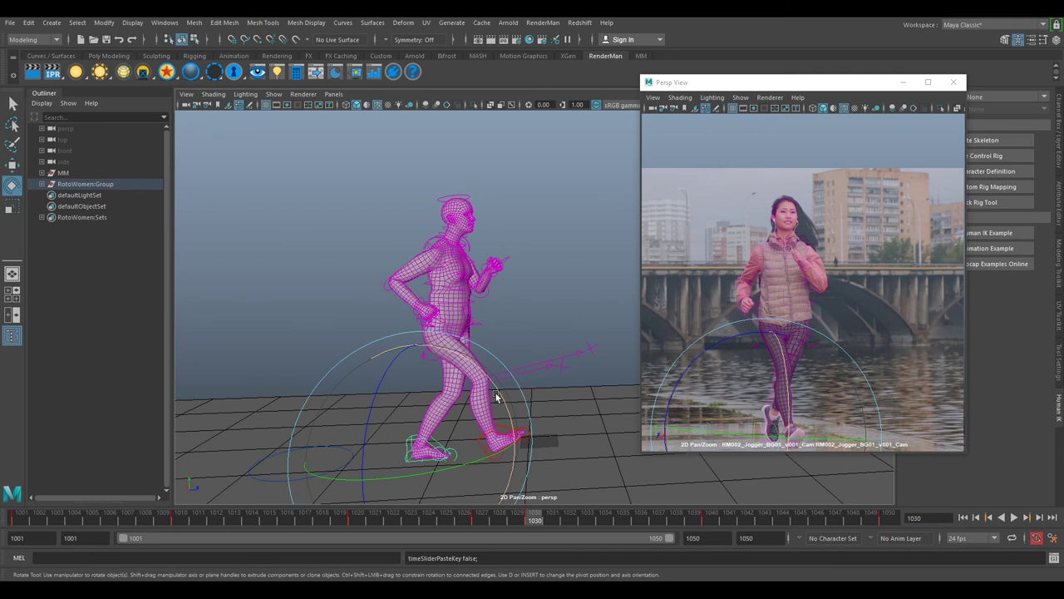
# Copy the foot control's key at frame 1027
pyautogui.click(482, 517)
pyautogui.rightClick(481, 519)
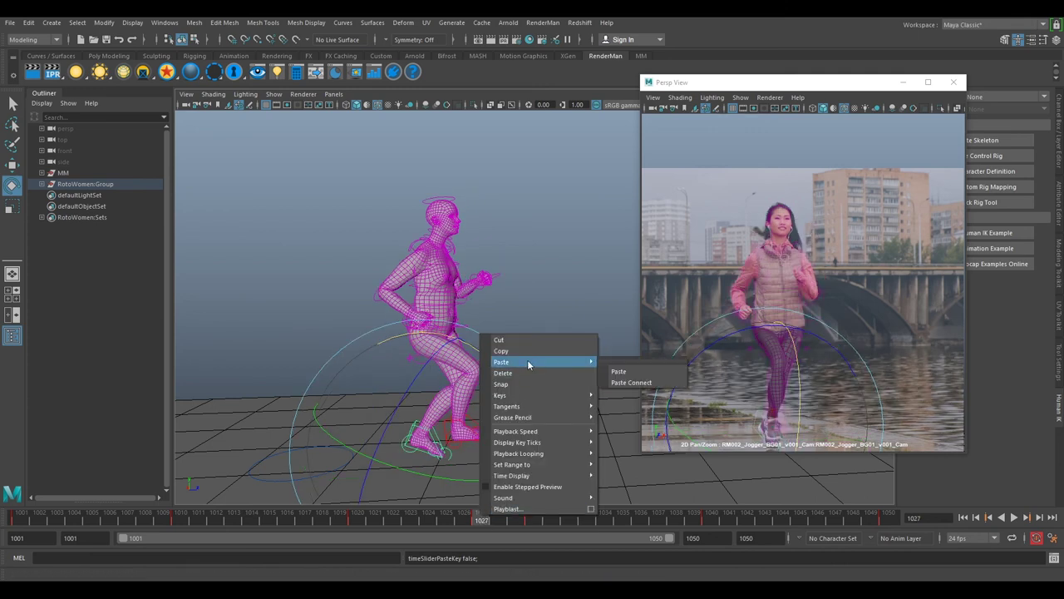
pyautogui.click(562, 353)
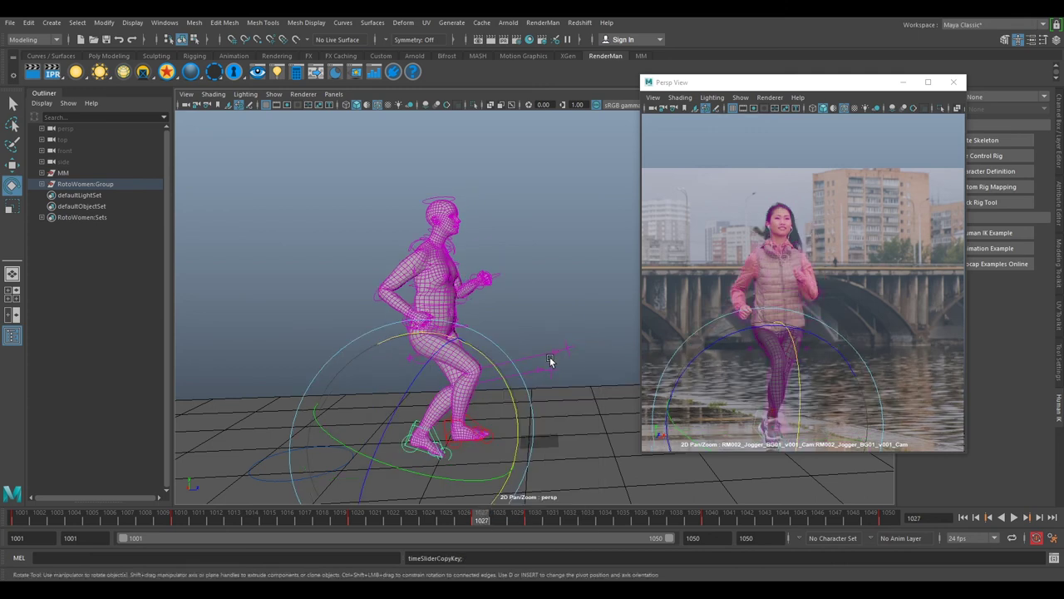
# Paste the foot control's copied frame 1027 key at frame 1030
pyautogui.click(533, 517)
pyautogui.rightClick(534, 519)
pyautogui.moveTo(579, 368)
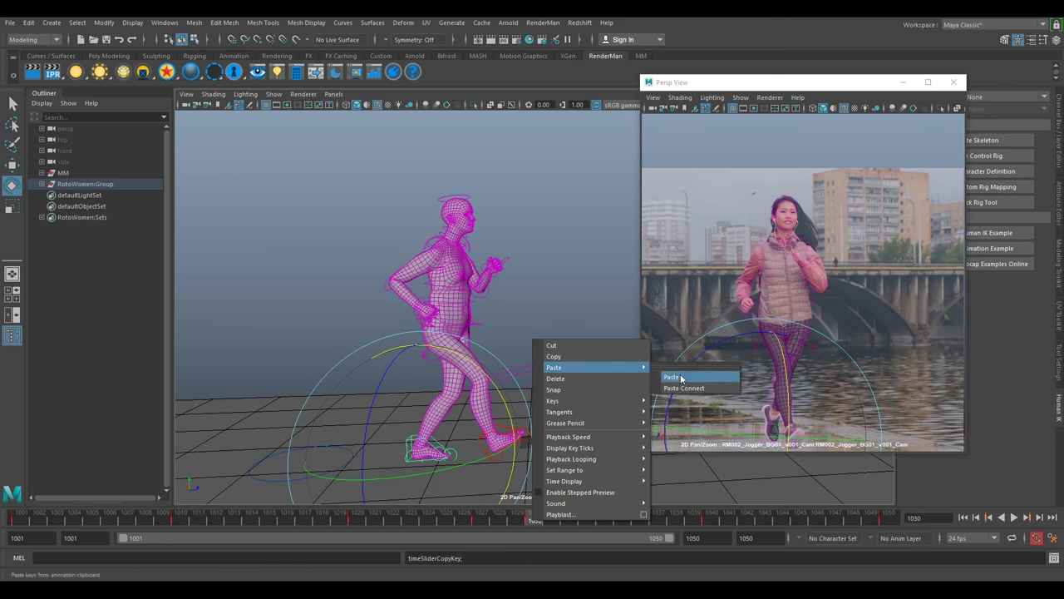
pyautogui.click(684, 379)
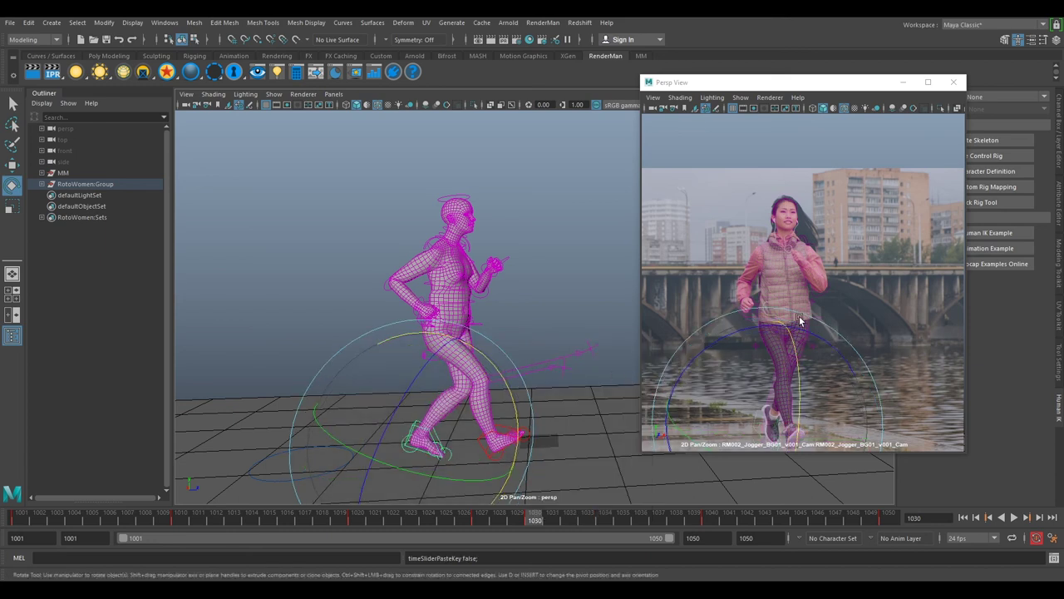
# Rotate the trailing foot control at frame 1030 to lift the heel, and raise it toward the jogger's shoe
pyautogui.moveTo(791, 331); pyautogui.dragTo(848, 379, button='right')
pyautogui.moveTo(848, 378); pyautogui.dragTo(789, 275, button='middle')
pyautogui.moveTo(789, 274); pyautogui.dragTo(834, 344, button='right')
pyautogui.moveTo(834, 344); pyautogui.dragTo(865, 267, button='middle')
pyautogui.moveTo(784, 328); pyautogui.dragTo(780, 372)
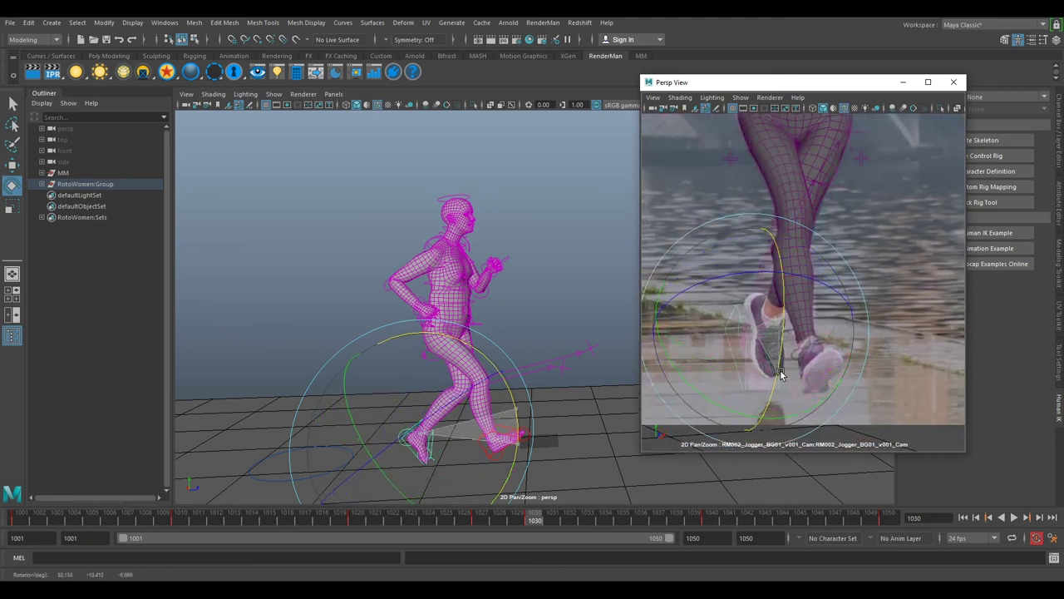
pyautogui.press('w')
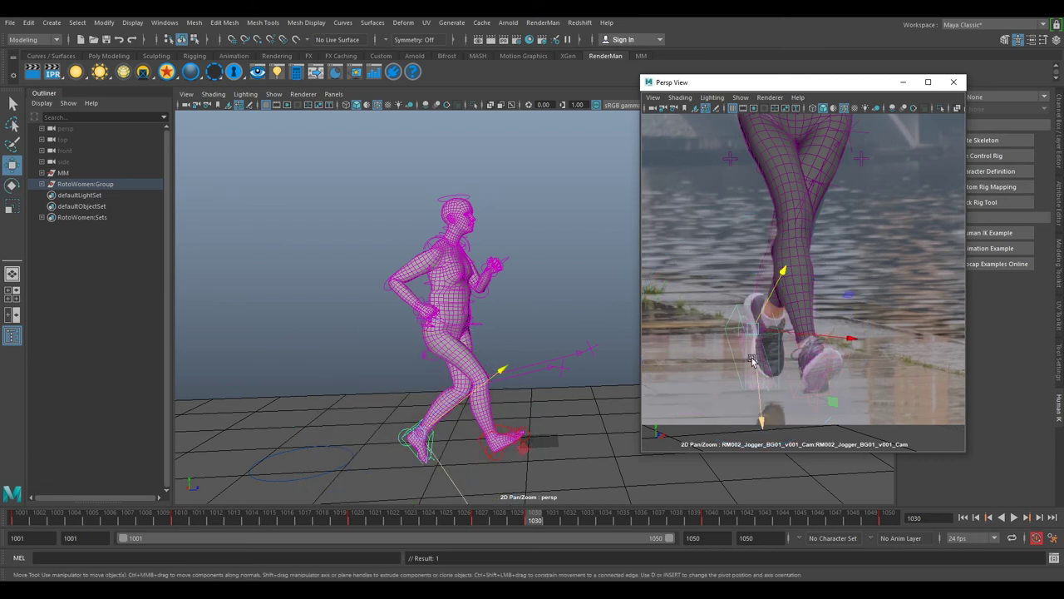
pyautogui.moveTo(757, 374); pyautogui.dragTo(757, 357)
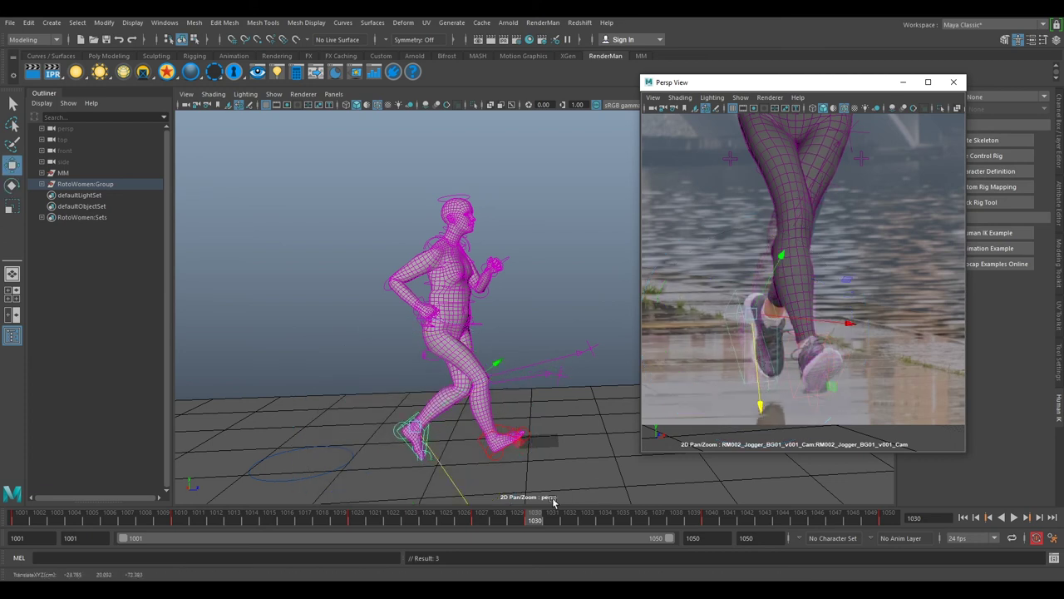
# Refine the trailing foot's position and rotation at frame 1030 so it overlays the jogger's shoe, checking against neighbouring frames
pyautogui.moveTo(524, 520)
pyautogui.mouseDown()
pyautogui.moveTo(390, 518)
pyautogui.moveTo(520, 539)
pyautogui.mouseUp()
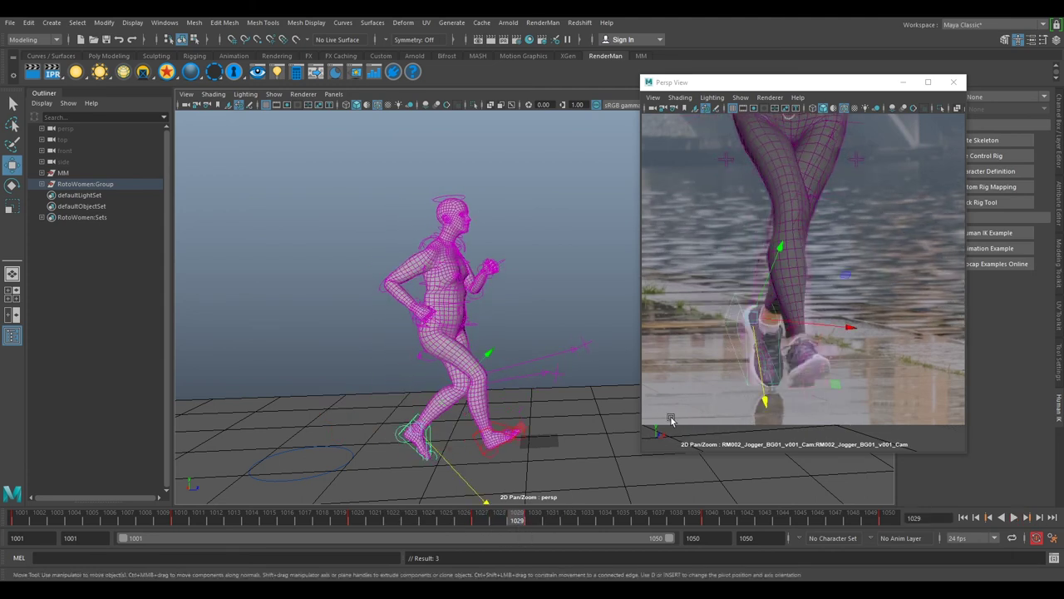
pyautogui.press('.')
pyautogui.moveTo(786, 319)
pyautogui.mouseDown()
pyautogui.moveTo(799, 318)
pyautogui.moveTo(781, 319)
pyautogui.mouseUp()
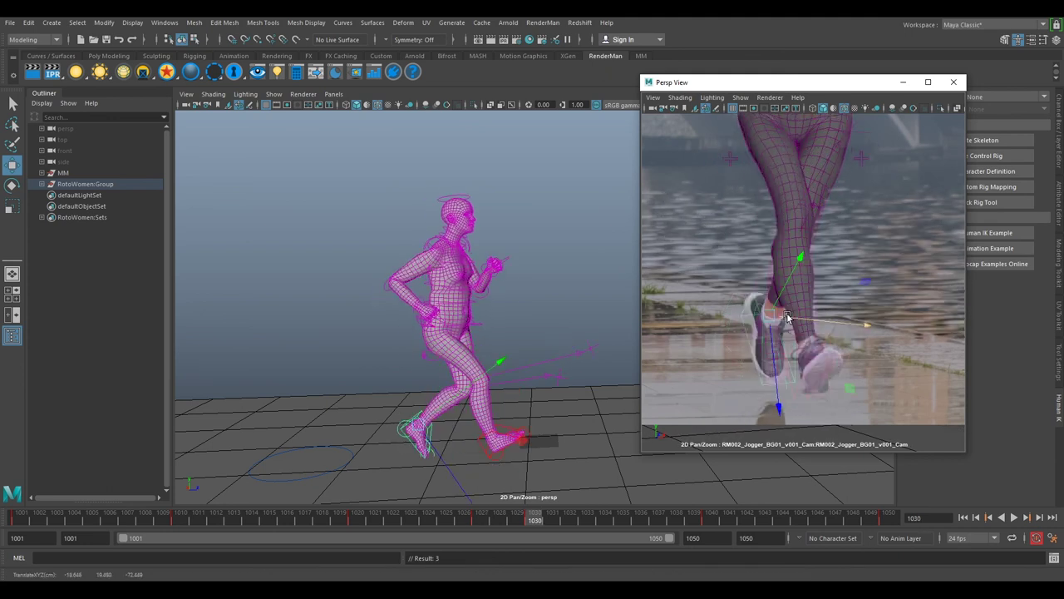
pyautogui.press('e')
pyautogui.moveTo(801, 318); pyautogui.dragTo(774, 359)
pyautogui.press('w')
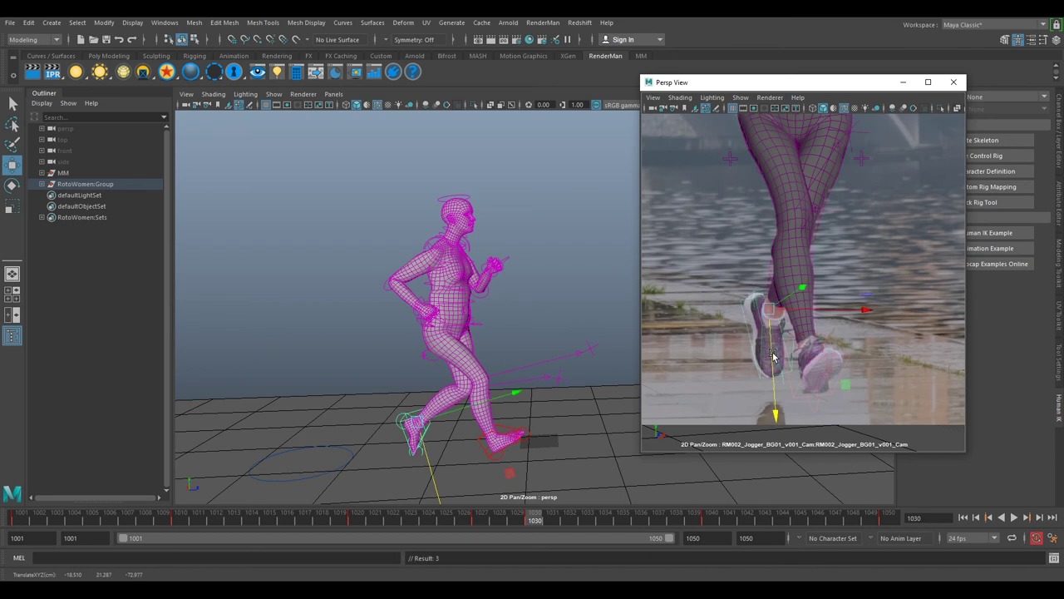
pyautogui.press(',')
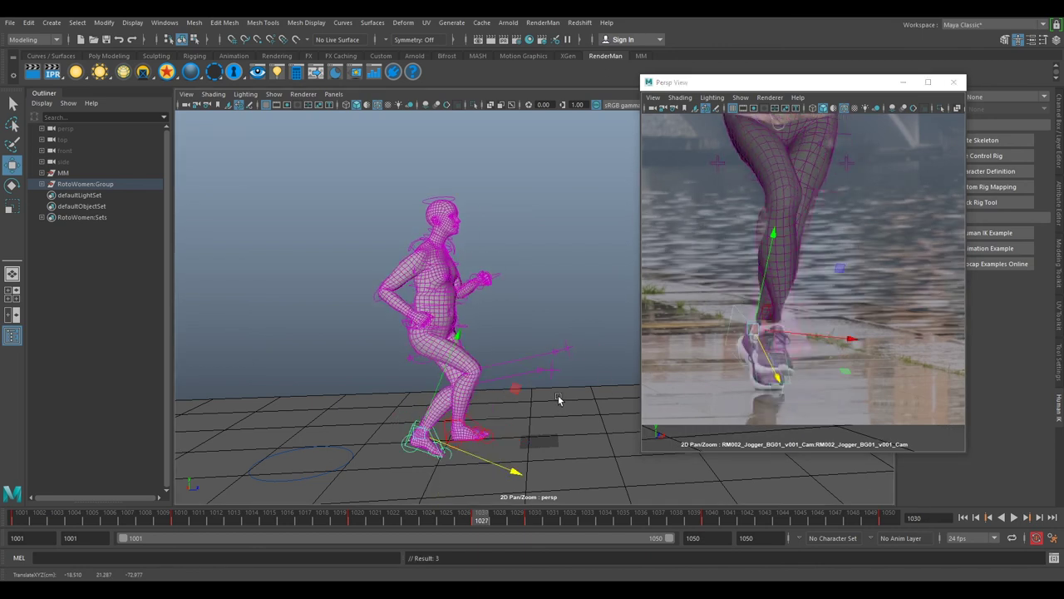
pyautogui.press('.')
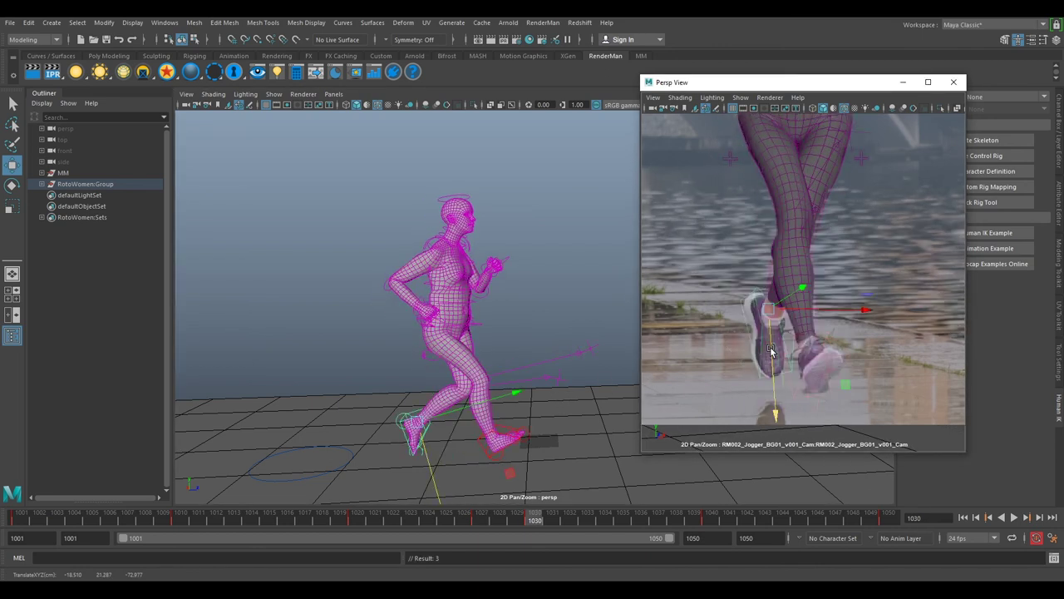
# Review the body and foot motion against the footage by playing the animation and scrubbing to frame 1036
pyautogui.scroll(-4, 860, 342)
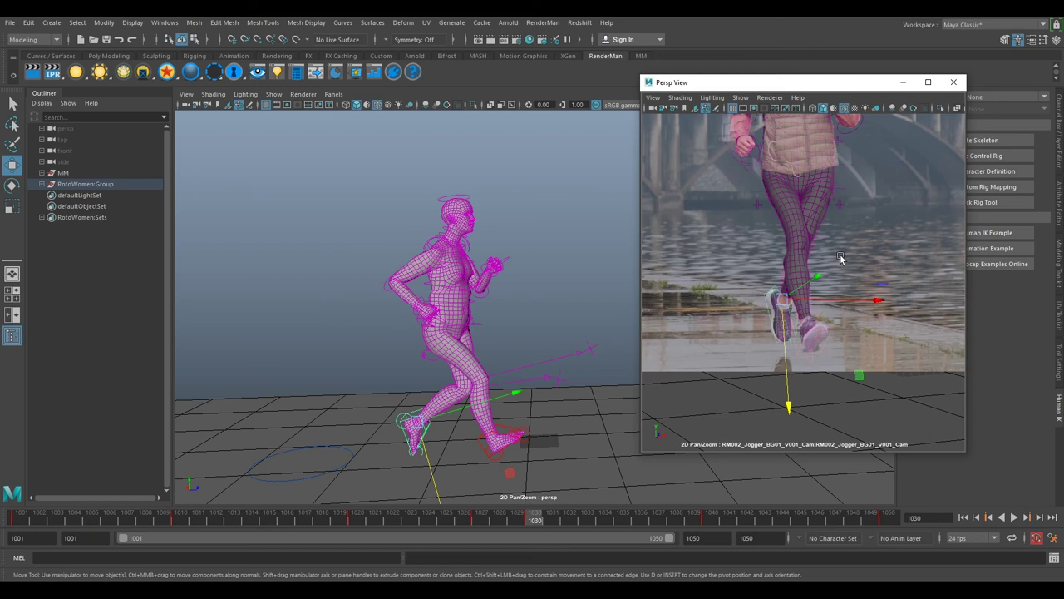
pyautogui.moveTo(841, 256); pyautogui.dragTo(816, 374, button='middle')
pyautogui.hotkey('alt', 'v')
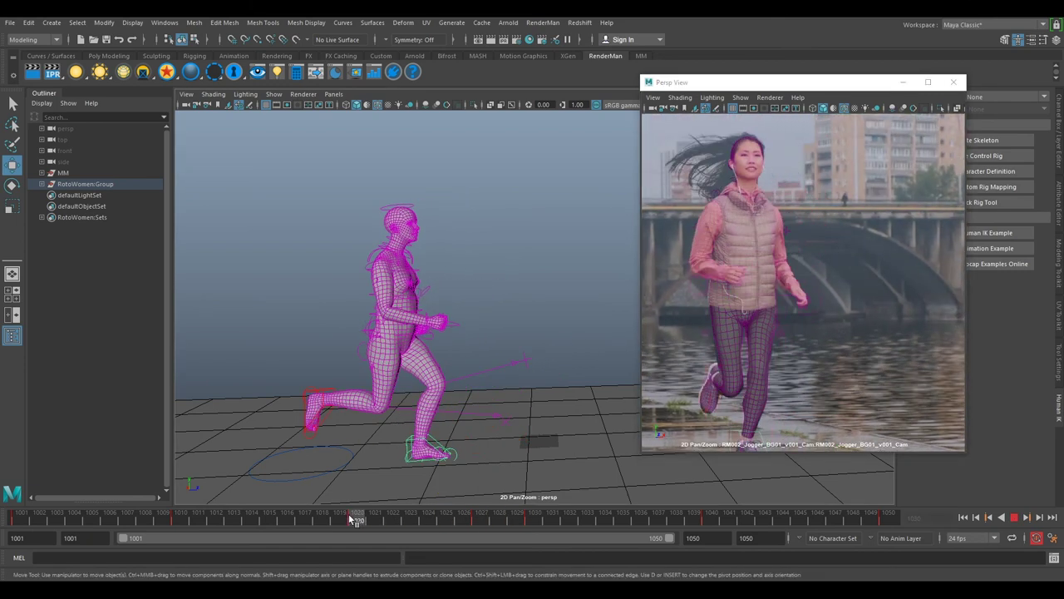
pyautogui.moveTo(562, 522); pyautogui.dragTo(644, 522)
pyautogui.scroll(-3, 819, 370)
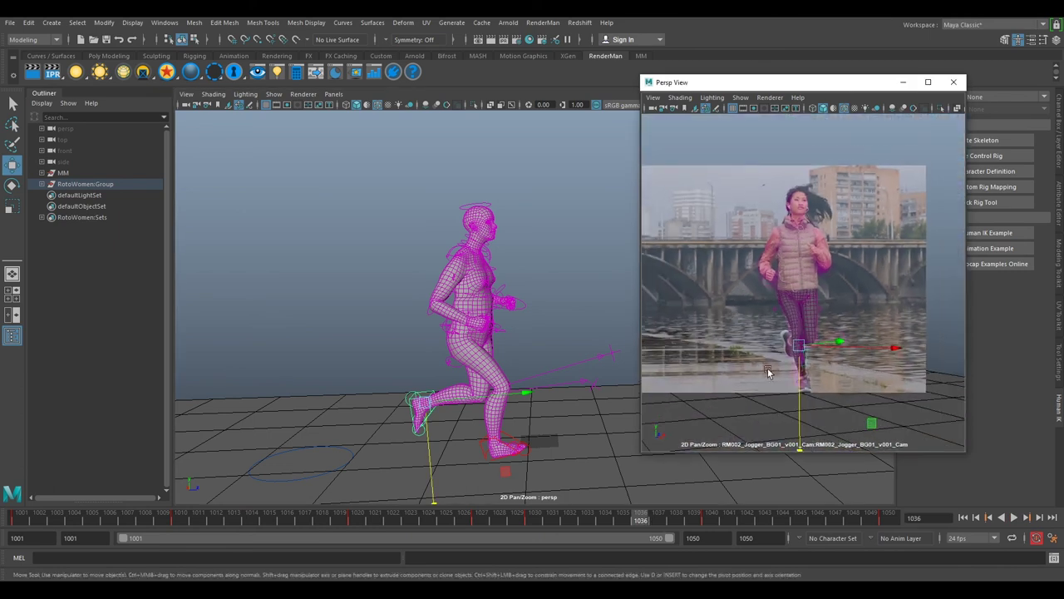
# Copy the planted foot control's key at frame 1040
pyautogui.click(375, 323)
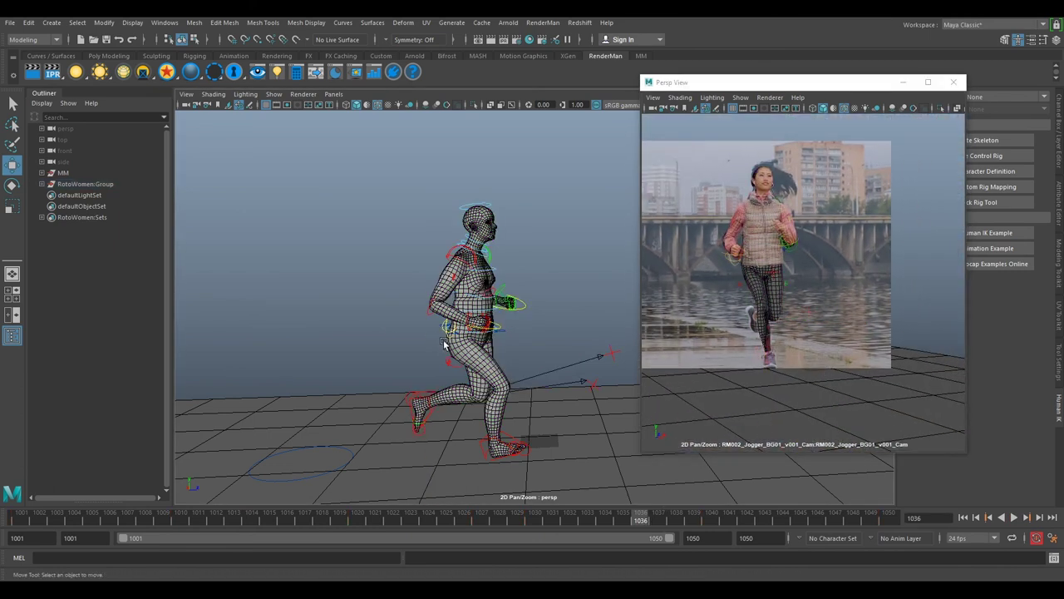
pyautogui.keyDown('alt'); pyautogui.moveTo(536, 354); pyautogui.dragTo(513, 355); pyautogui.keyUp('alt')
pyautogui.click(490, 341)
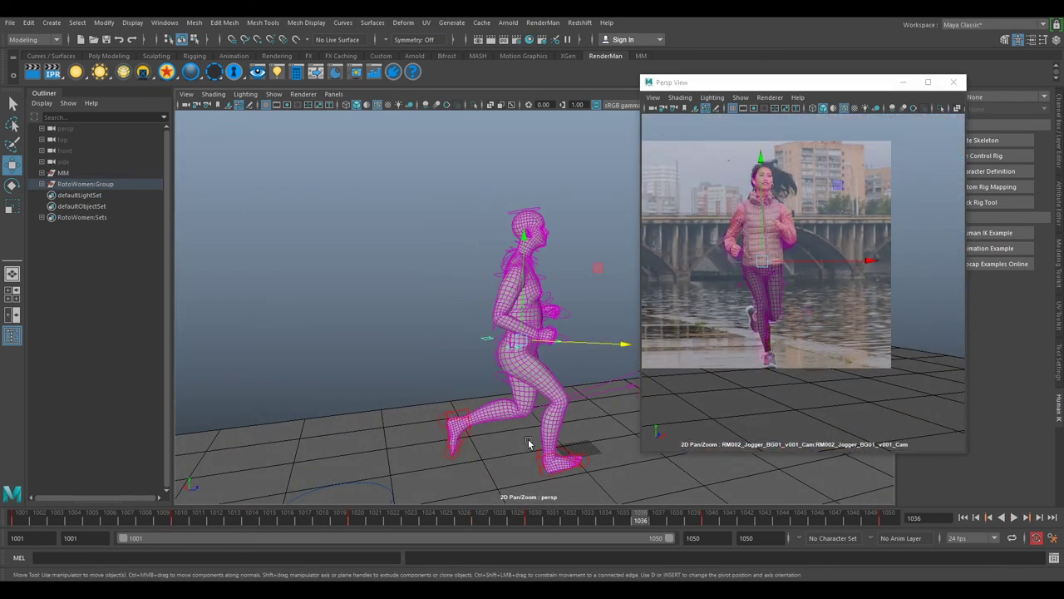
pyautogui.moveTo(618, 521)
pyautogui.mouseDown()
pyautogui.moveTo(542, 520)
pyautogui.moveTo(885, 526)
pyautogui.moveTo(513, 522)
pyautogui.moveTo(874, 519)
pyautogui.moveTo(577, 518)
pyautogui.moveTo(657, 532)
pyautogui.moveTo(736, 524)
pyautogui.moveTo(705, 532)
pyautogui.moveTo(585, 519)
pyautogui.moveTo(524, 525)
pyautogui.moveTo(748, 525)
pyautogui.moveTo(720, 519)
pyautogui.mouseUp()
pyautogui.click(536, 454)
pyautogui.rightClick(706, 520)
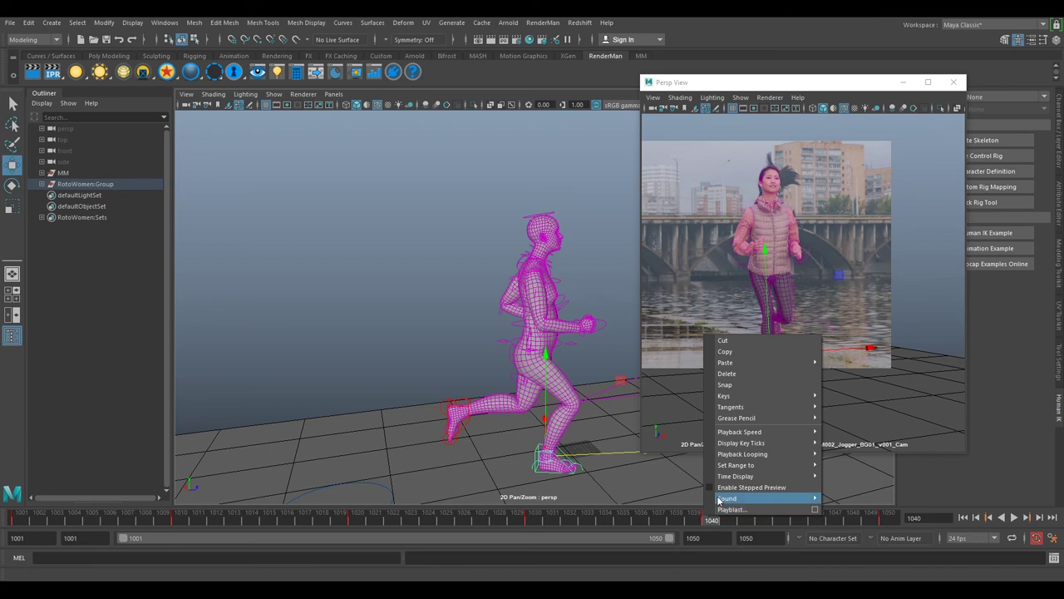
pyautogui.click(814, 353)
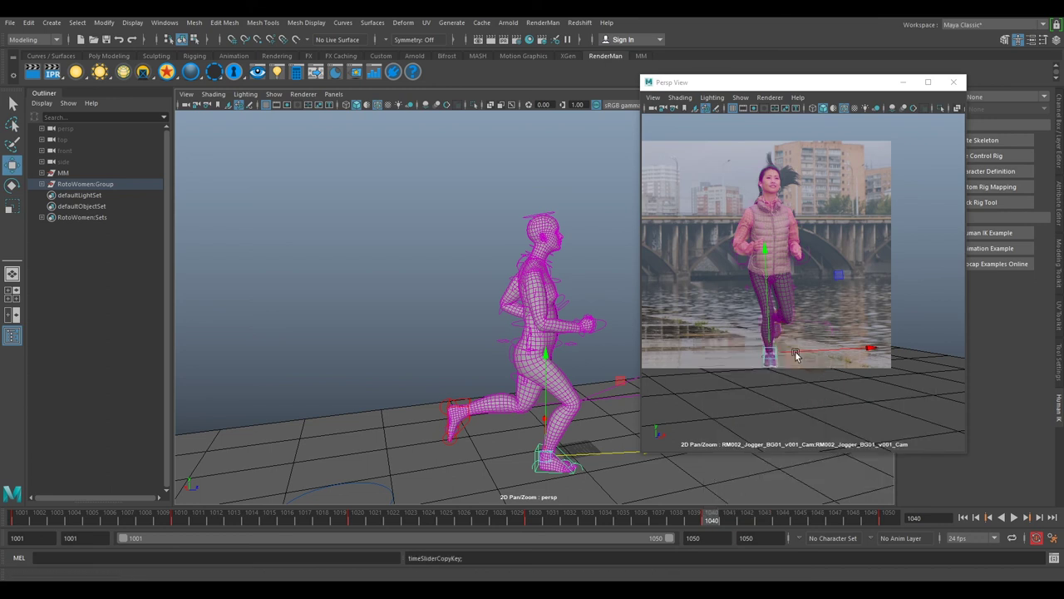
# Paste the planted foot's copied key at frame 1046
pyautogui.moveTo(718, 525); pyautogui.dragTo(810, 528)
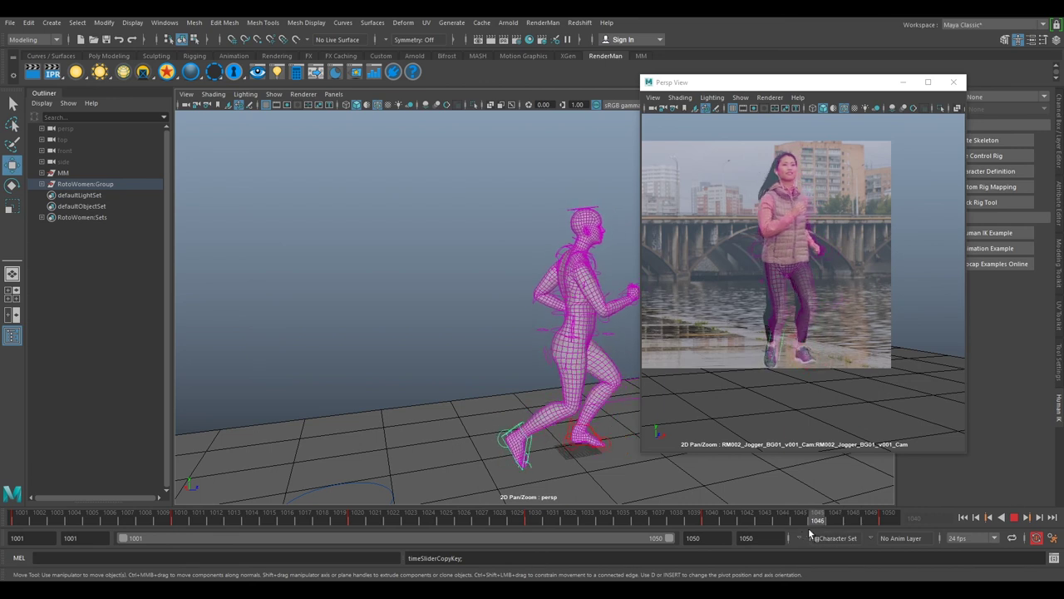
pyautogui.rightClick(816, 524)
pyautogui.moveTo(836, 371)
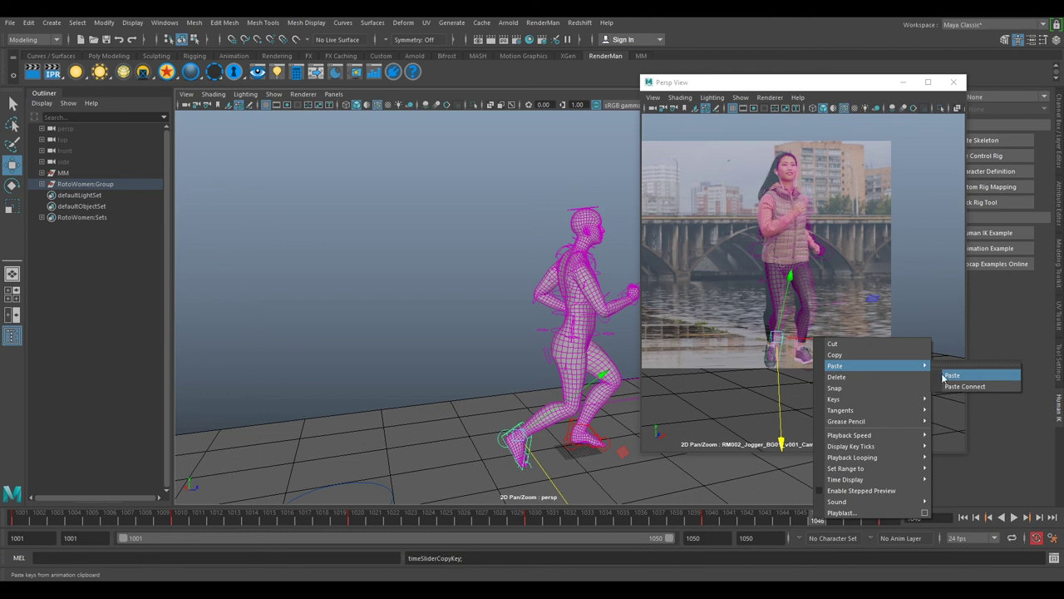
pyautogui.click(950, 376)
pyautogui.moveTo(806, 523); pyautogui.dragTo(760, 520)
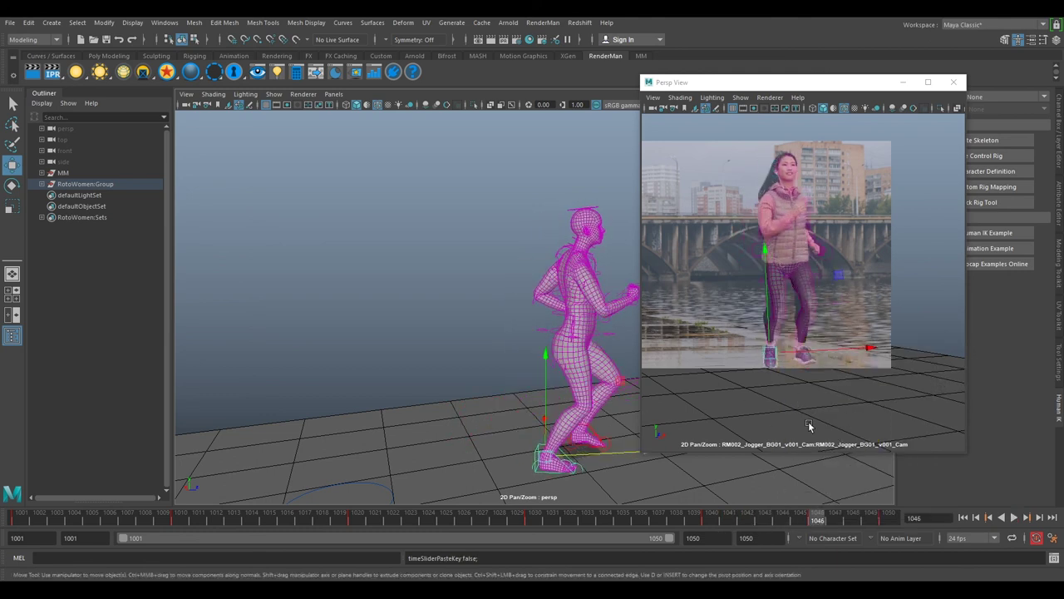
# Rotate the foot control at frame 1046 to lift the heel, and move it up over the jogger's rear shoe
pyautogui.press('\\')
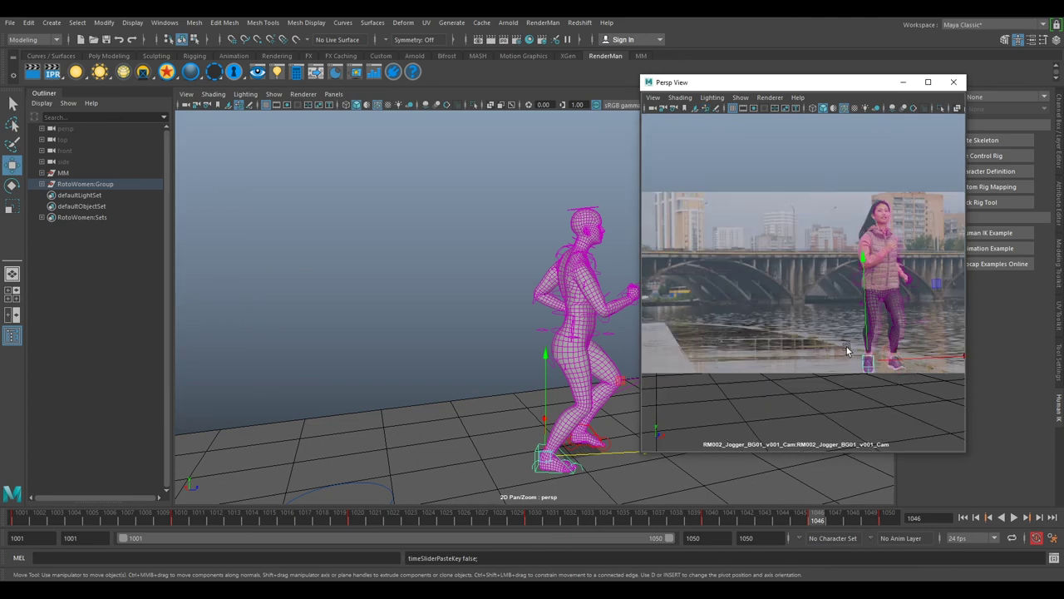
pyautogui.press('\\')
pyautogui.moveTo(856, 349); pyautogui.dragTo(765, 394, button='right')
pyautogui.moveTo(765, 394); pyautogui.dragTo(774, 271, button='middle')
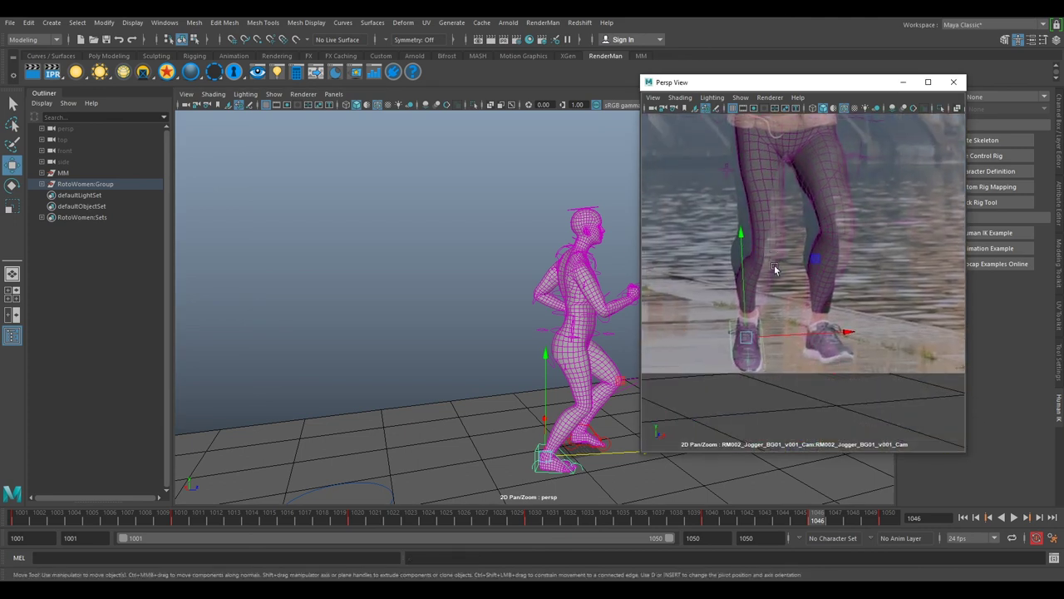
pyautogui.moveTo(774, 271); pyautogui.dragTo(841, 388, button='right')
pyautogui.press('e')
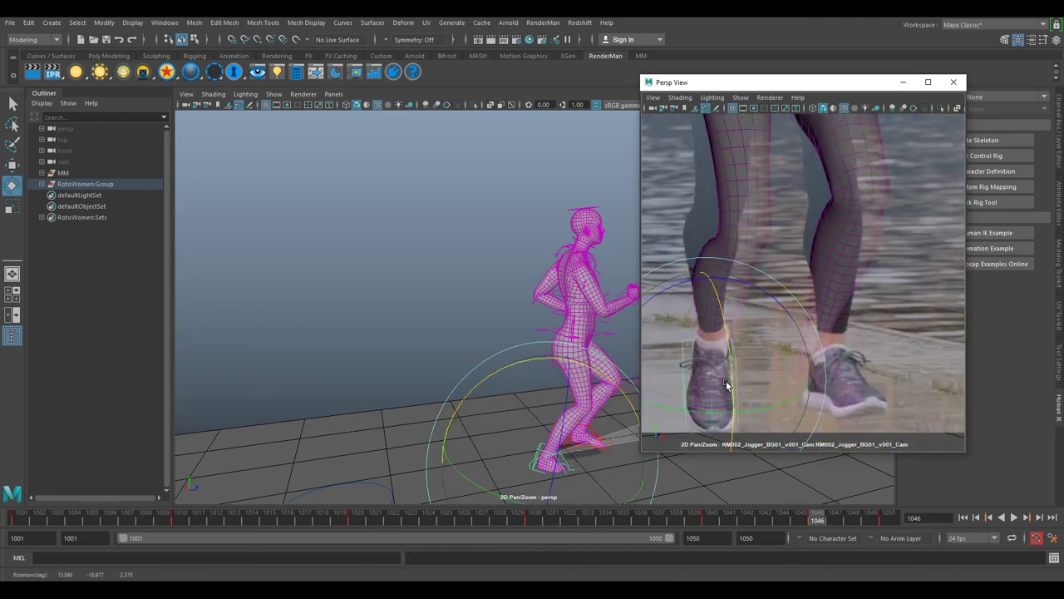
pyautogui.press('w')
pyautogui.moveTo(708, 361); pyautogui.dragTo(707, 322)
# Refine the rear foot's rotation at frame 1046 against the ground and shoe, and set a key
pyautogui.keyDown('alt'); pyautogui.moveTo(581, 419); pyautogui.dragTo(564, 339, button='middle'); pyautogui.keyUp('alt')
pyautogui.scroll(5, 564, 339)
pyautogui.keyDown('alt'); pyautogui.moveTo(517, 437); pyautogui.dragTo(530, 328, button='middle'); pyautogui.keyUp('alt')
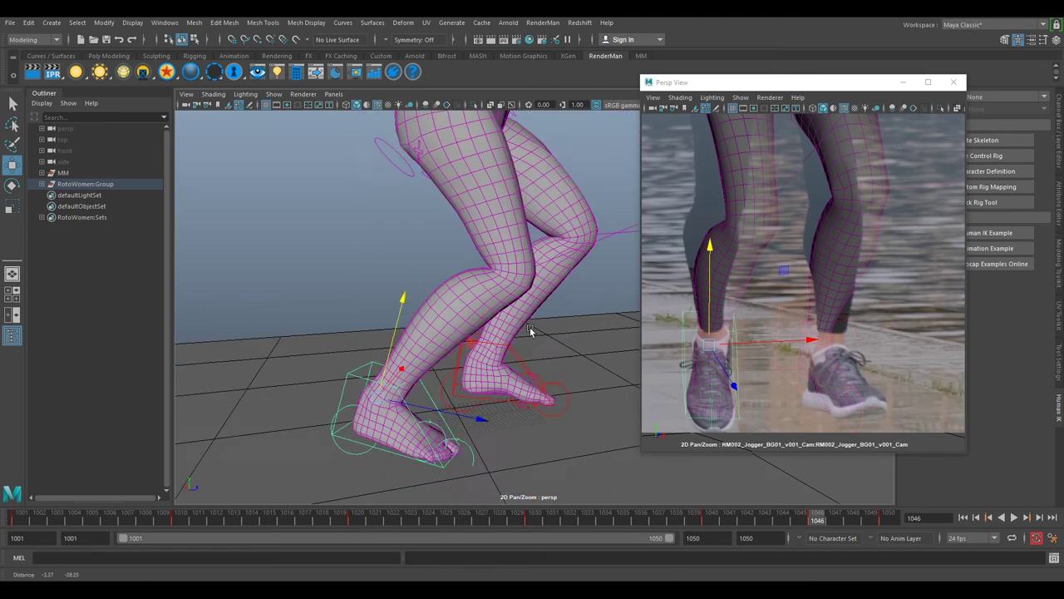
pyautogui.press('e')
pyautogui.moveTo(725, 319); pyautogui.dragTo(727, 334)
pyautogui.press('s')
# Compare the foot's alignment with the jogger's shoe across the frames between 1040 and 1046
pyautogui.press(',')
pyautogui.press('.')
pyautogui.press(',')
pyautogui.press('.')
pyautogui.hotkey('alt', '.')
pyautogui.hotkey('alt', '.')
pyautogui.hotkey('alt', '.')
pyautogui.hotkey('alt', '.')
pyautogui.hotkey('alt', '.')
pyautogui.hotkey('alt', '.')
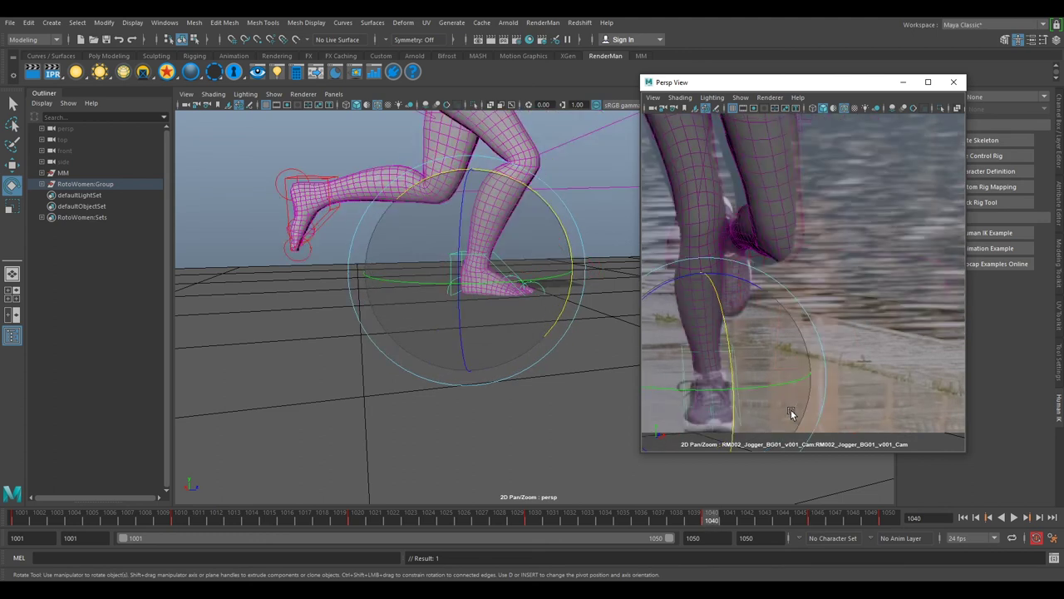
# Review the foot's contact and heel lift in the side view by scrubbing back to frame 1031 and playing the animation
pyautogui.keyDown('alt'); pyautogui.moveTo(547, 292); pyautogui.dragTo(533, 342); pyautogui.keyUp('alt')
pyautogui.keyDown('alt'); pyautogui.moveTo(527, 396); pyautogui.dragTo(744, 489); pyautogui.keyUp('alt')
pyautogui.moveTo(815, 521); pyautogui.dragTo(735, 524)
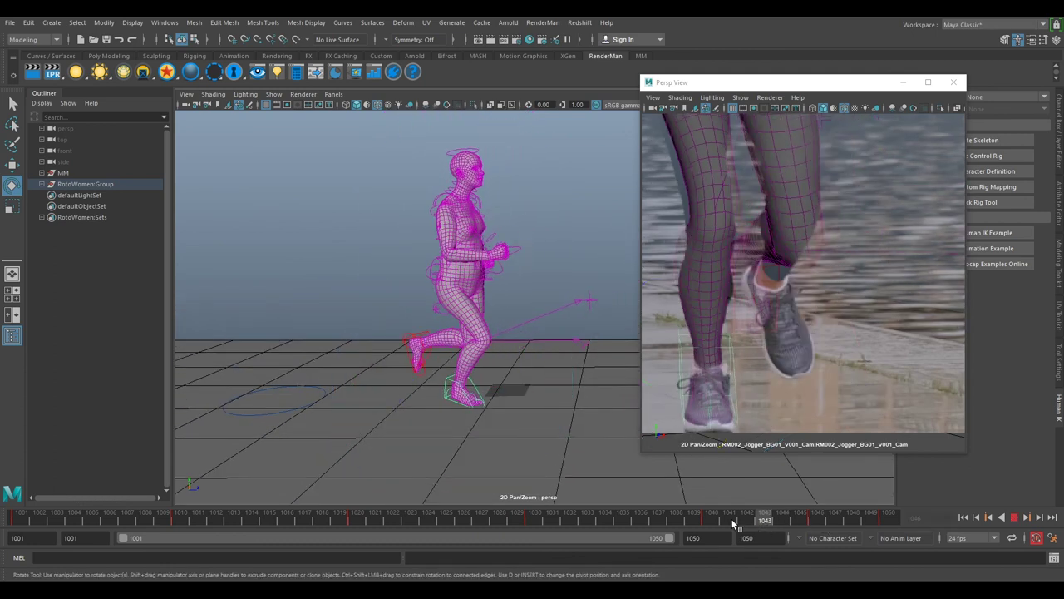
pyautogui.moveTo(628, 520); pyautogui.dragTo(553, 506)
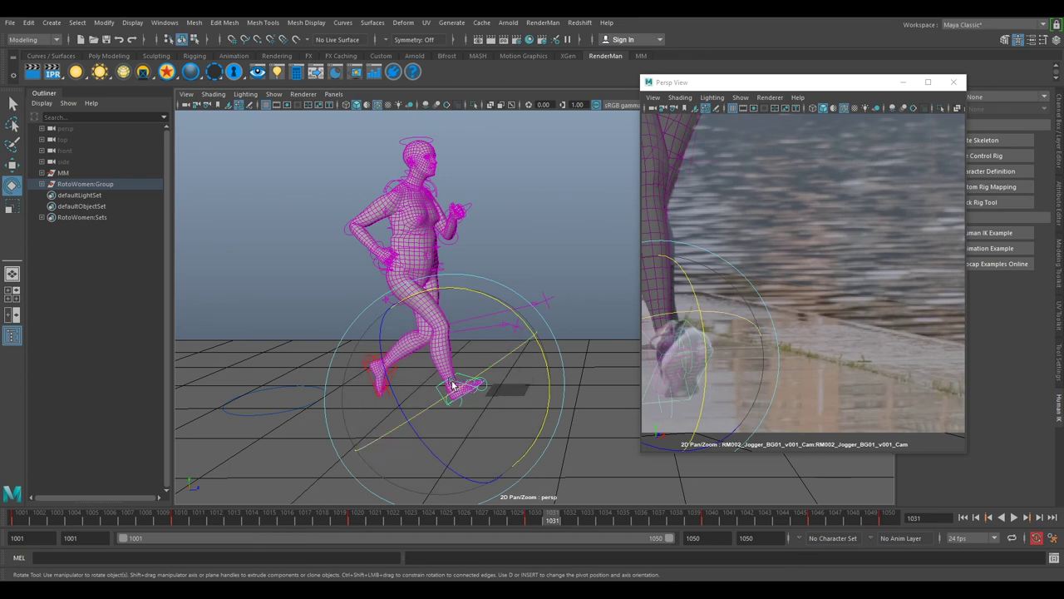
pyautogui.hotkey('alt', 'v')
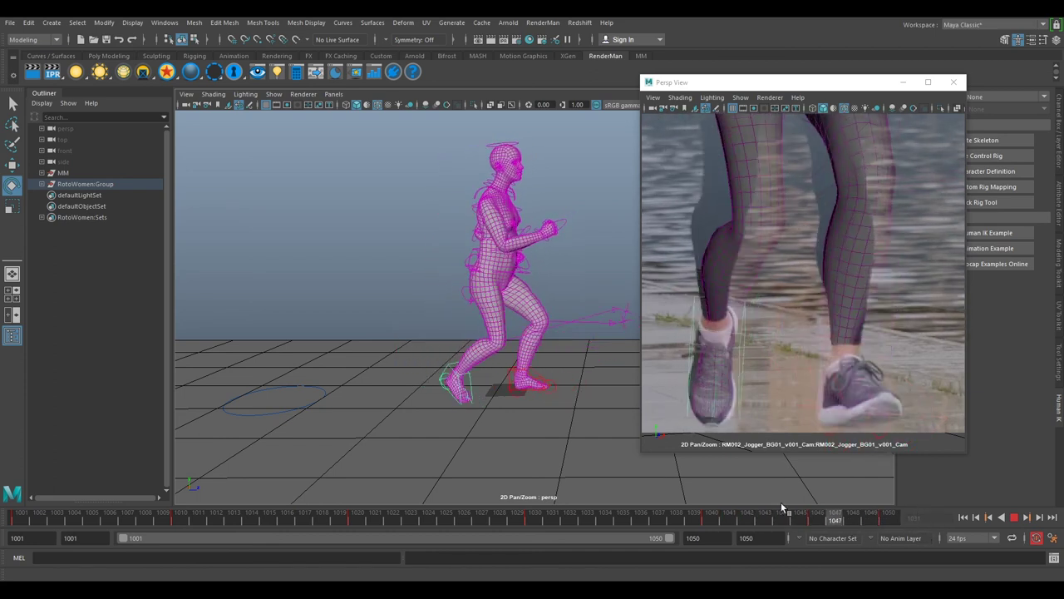
pyautogui.press('Escape')
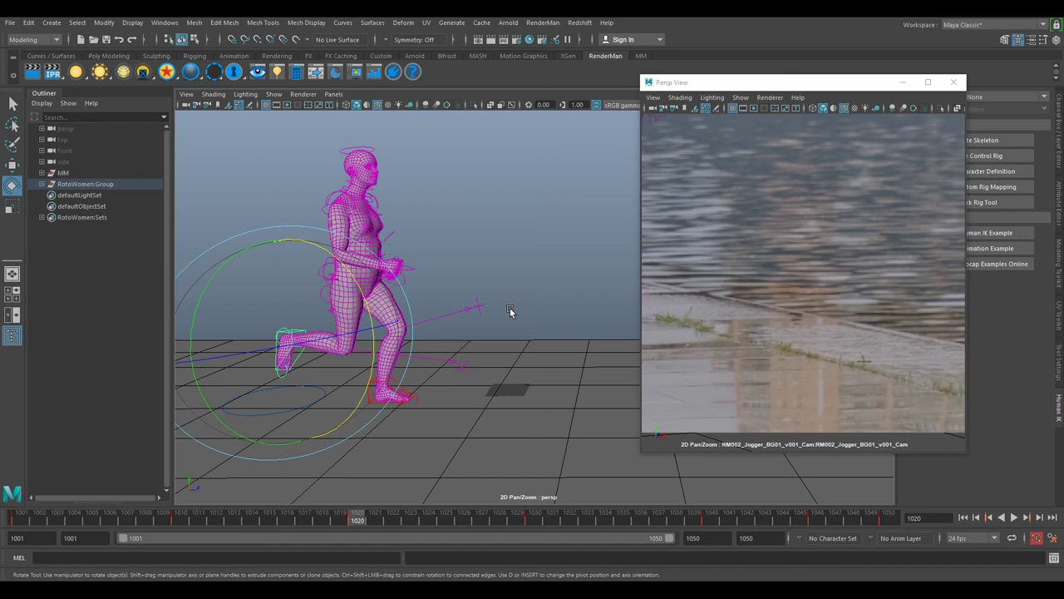
# Select the front foot control and review its motion against the footage from frame 1001 to 1020
pyautogui.click(510, 311)
pyautogui.click(398, 387)
pyautogui.moveTo(372, 520); pyautogui.dragTo(5, 517)
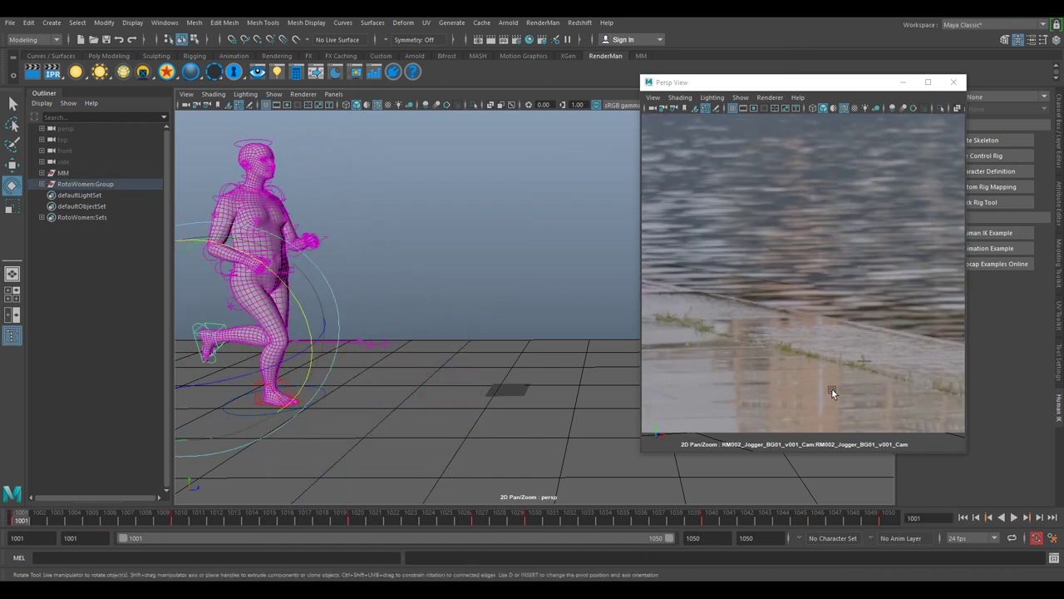
pyautogui.scroll(-5, 832, 390)
pyautogui.moveTo(55, 520); pyautogui.dragTo(234, 533)
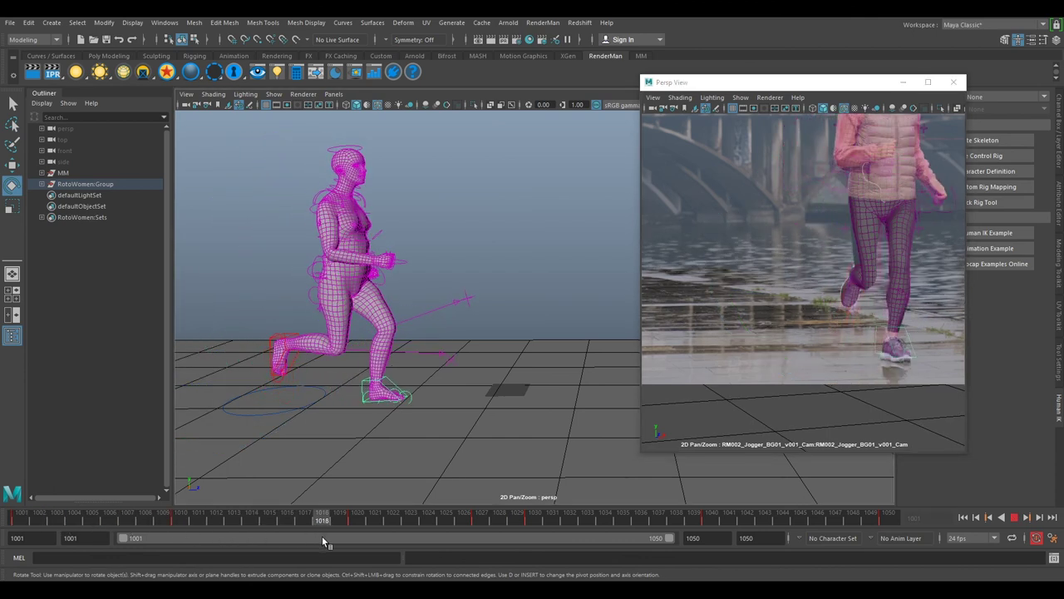
pyautogui.hotkey('alt', 'v')
# Copy the planted front foot control's key at frame 1020
pyautogui.rightClick(352, 521)
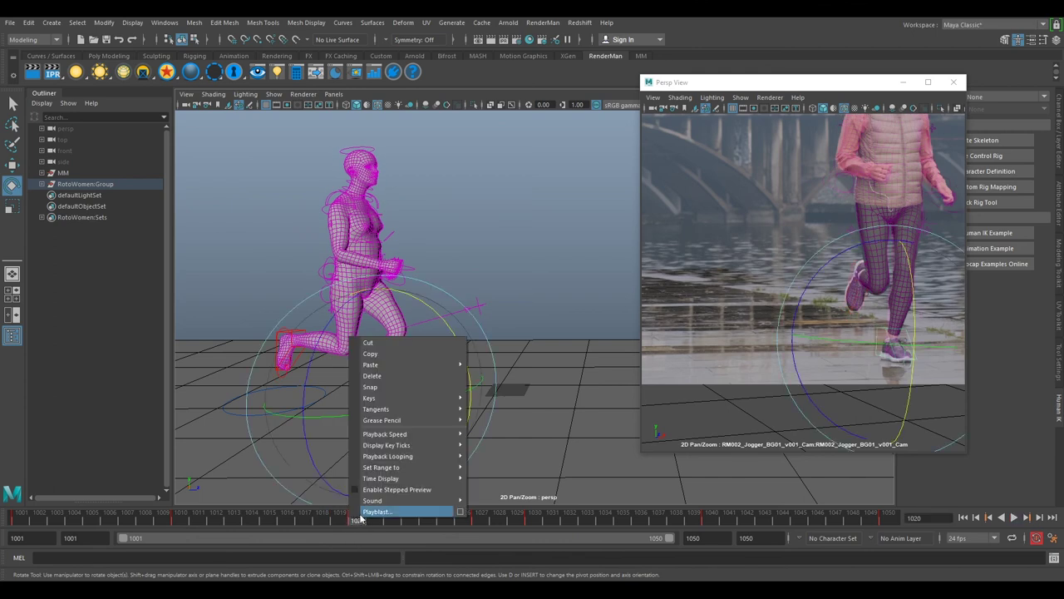
pyautogui.click(542, 280)
pyautogui.press('w')
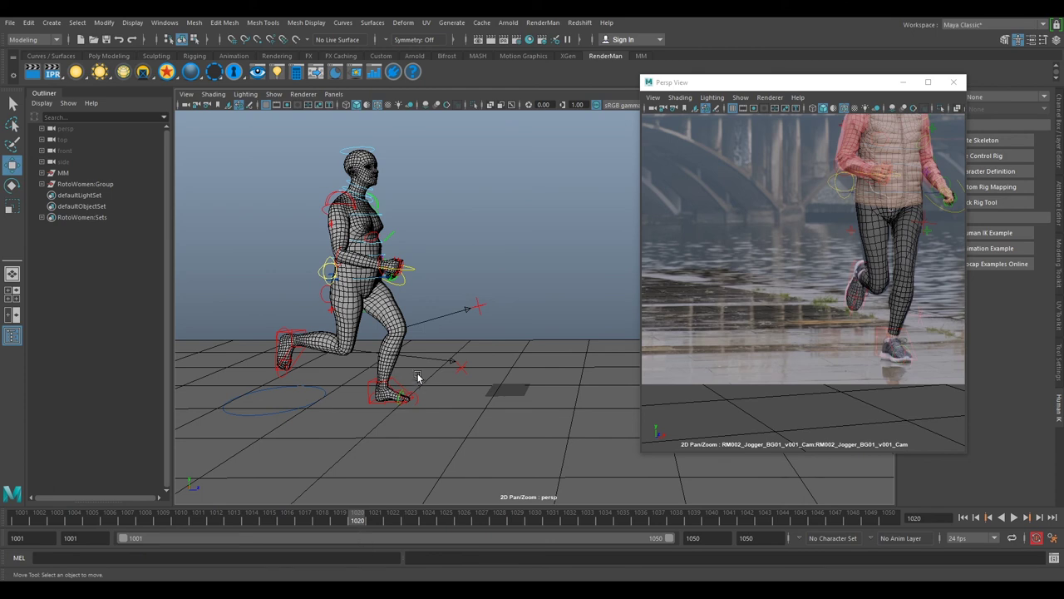
pyautogui.click(399, 386)
pyautogui.rightClick(382, 523)
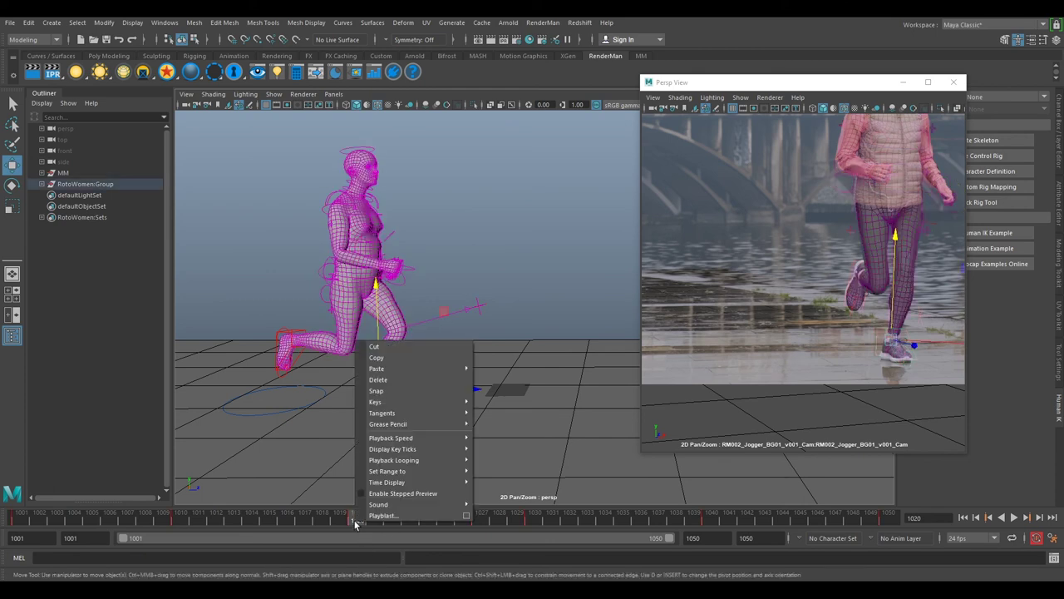
pyautogui.click(396, 363)
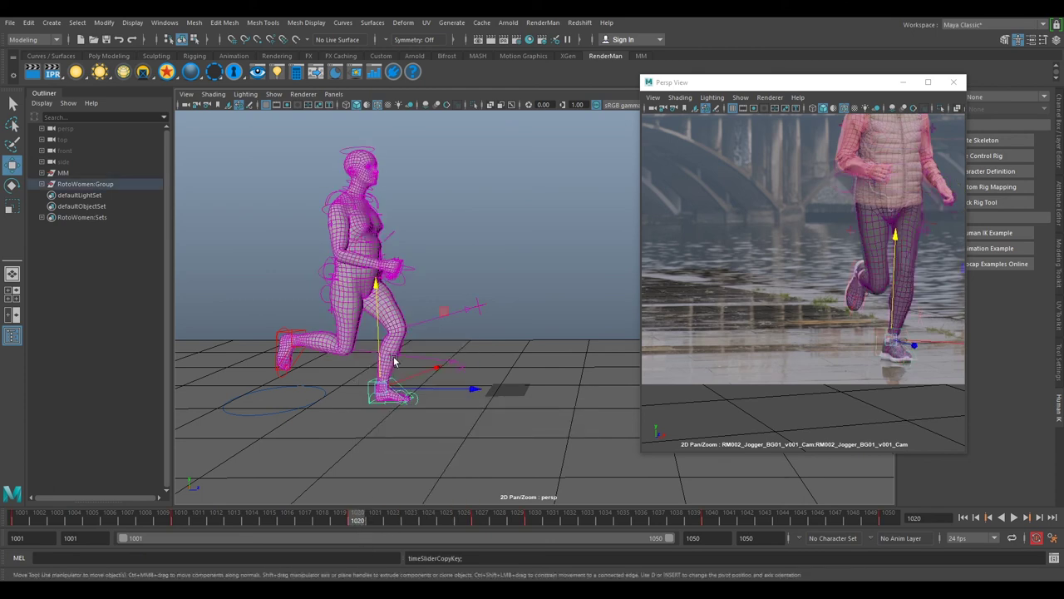
# Paste the copied foot key at frame 1016 and rotate the foot toes-up to match the jogger's landing shoe
pyautogui.moveTo(366, 519); pyautogui.dragTo(512, 534)
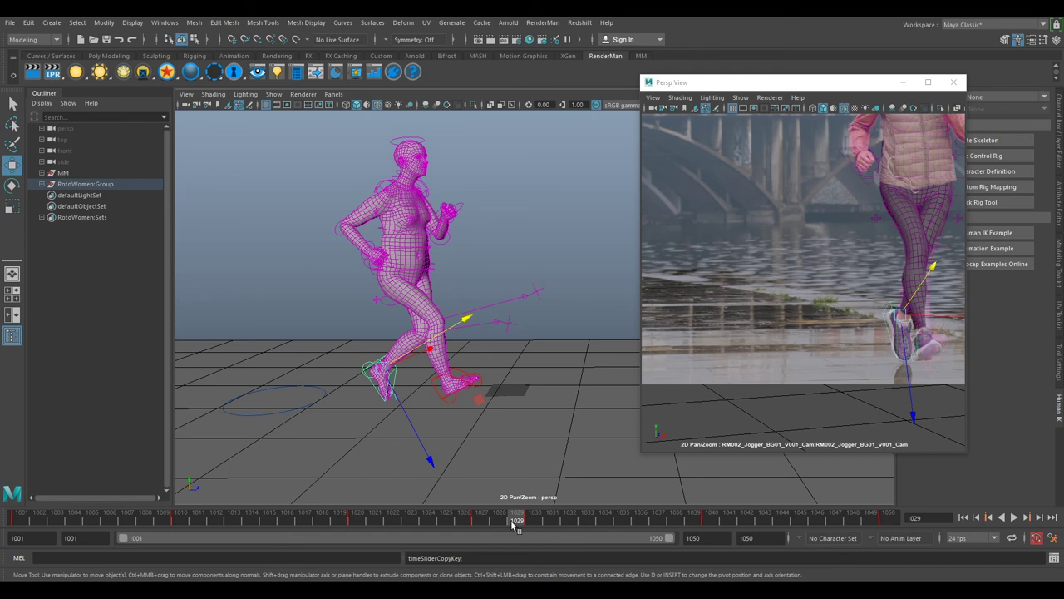
pyautogui.hotkey('alt', 'v')
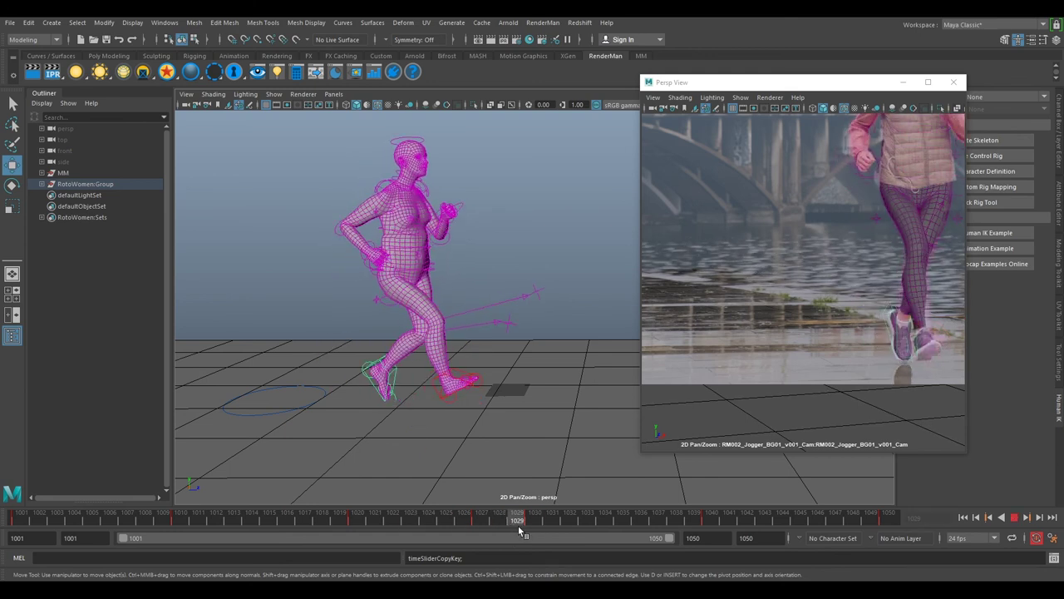
pyautogui.moveTo(533, 527)
pyautogui.mouseDown()
pyautogui.moveTo(268, 520)
pyautogui.moveTo(447, 520)
pyautogui.moveTo(288, 523)
pyautogui.mouseUp()
pyautogui.rightClick(288, 520)
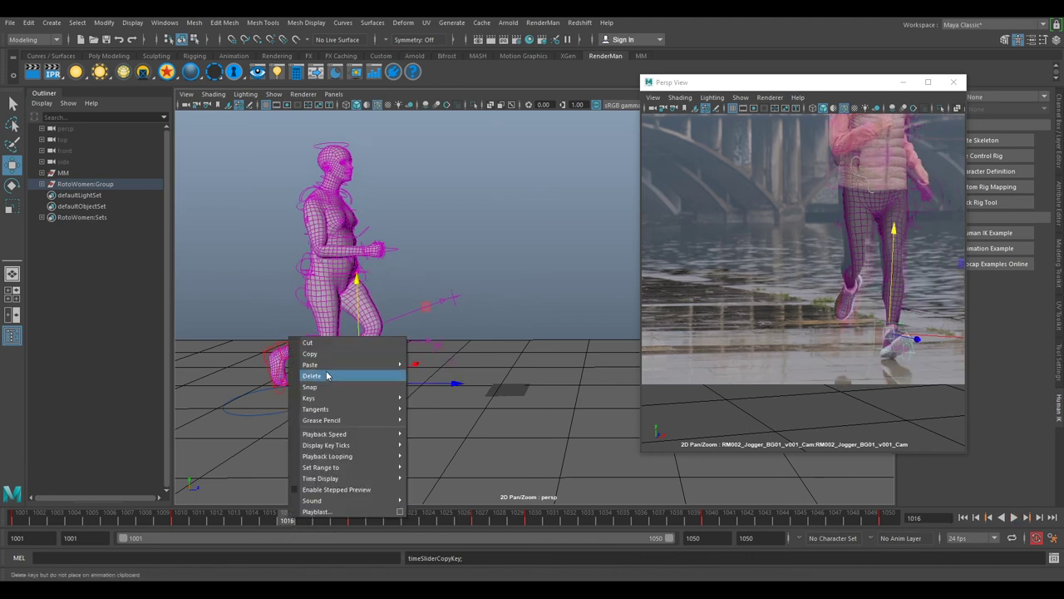
pyautogui.click(455, 375)
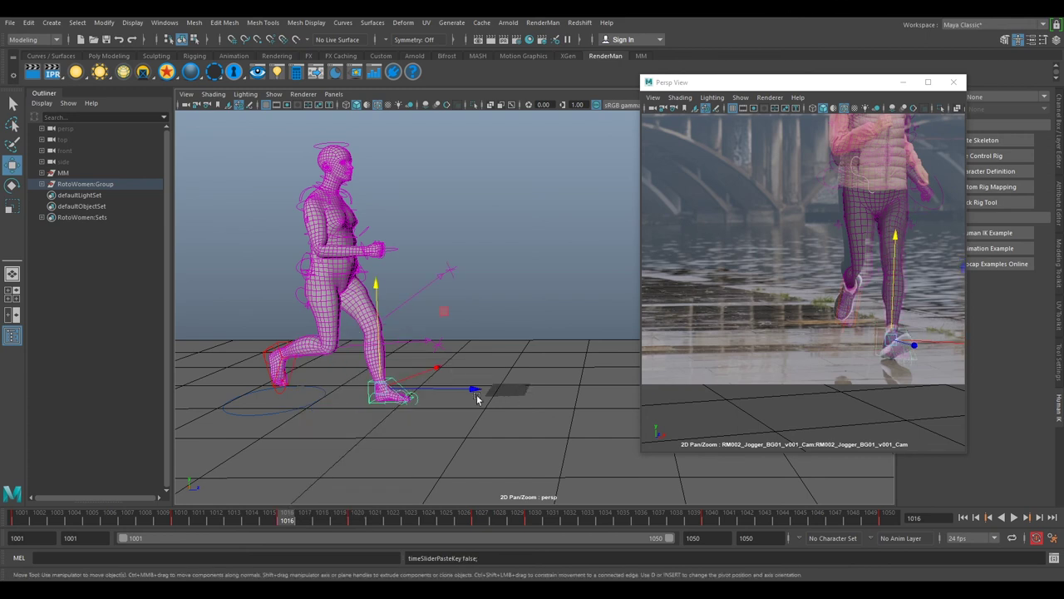
pyautogui.press('e')
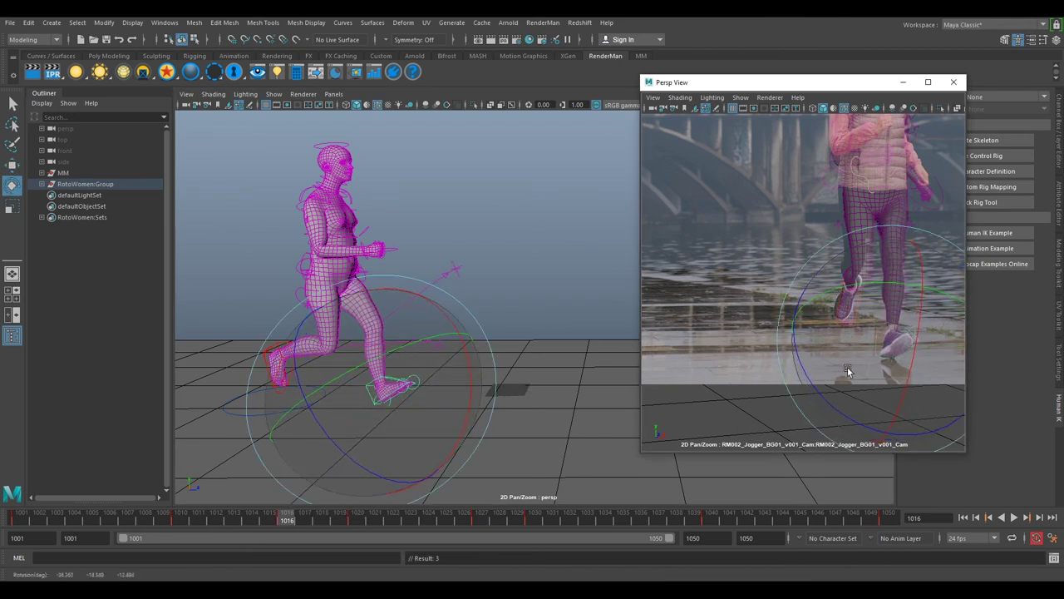
pyautogui.moveTo(838, 381); pyautogui.dragTo(837, 380)
# Check the foot and body against the jogger by scrubbing to frame 1048 and playing the animation in the wider camera view
pyautogui.moveTo(296, 524)
pyautogui.mouseDown()
pyautogui.moveTo(522, 536)
pyautogui.moveTo(423, 531)
pyautogui.moveTo(534, 547)
pyautogui.moveTo(853, 544)
pyautogui.mouseUp()
pyautogui.moveTo(893, 380); pyautogui.dragTo(808, 283, button='right')
pyautogui.moveTo(857, 299); pyautogui.dragTo(801, 301, button='middle')
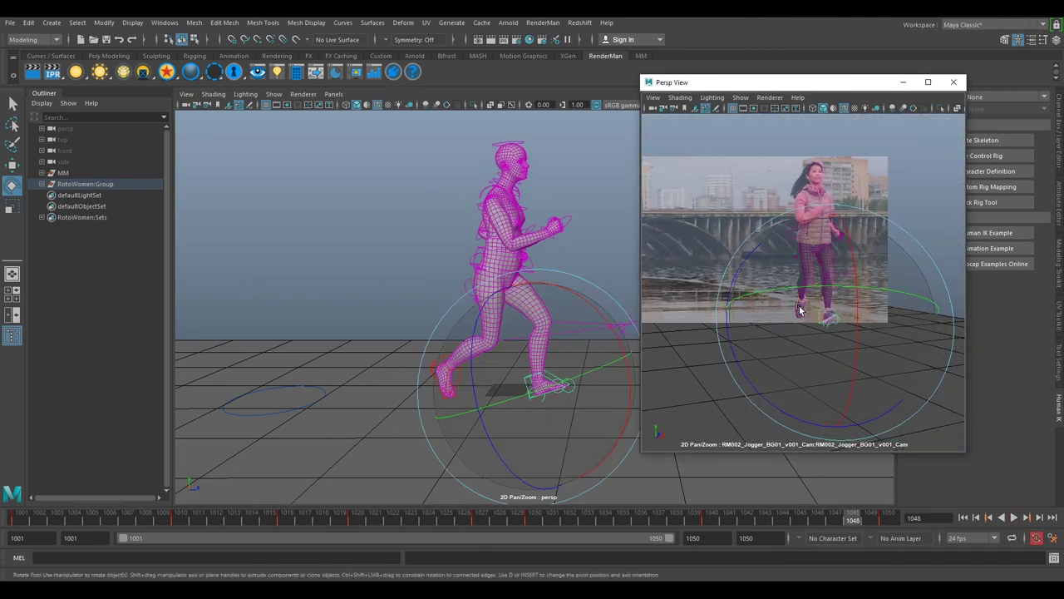
pyautogui.moveTo(802, 301); pyautogui.dragTo(840, 320, button='right')
pyautogui.hotkey('alt', 'v')
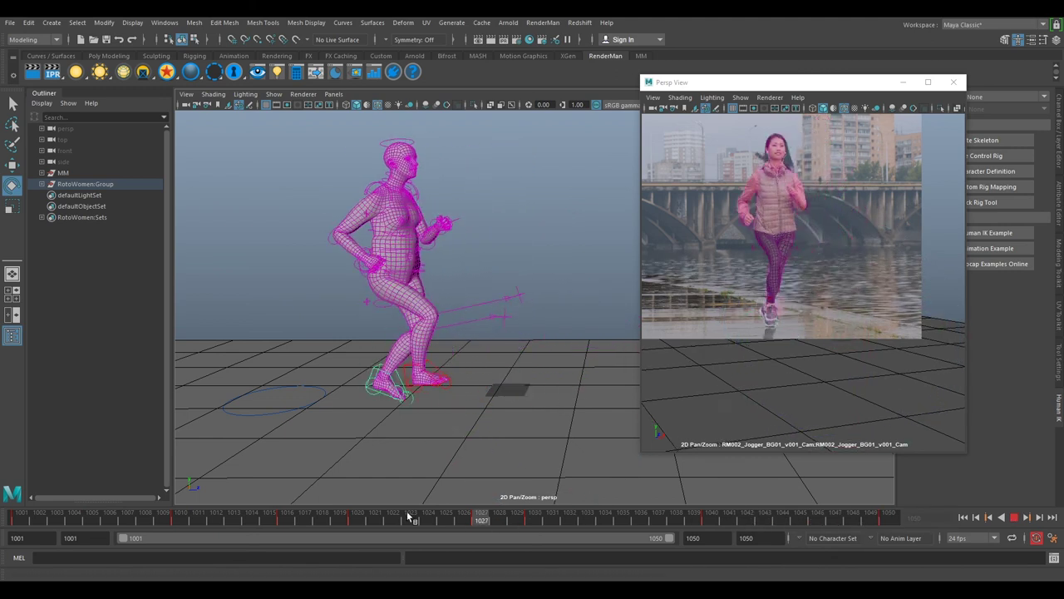
pyautogui.middleClick(760, 191)
# Turn off 2D pan/zoom in the camera view and play the animation to review the match in the full shot
pyautogui.press('\\')
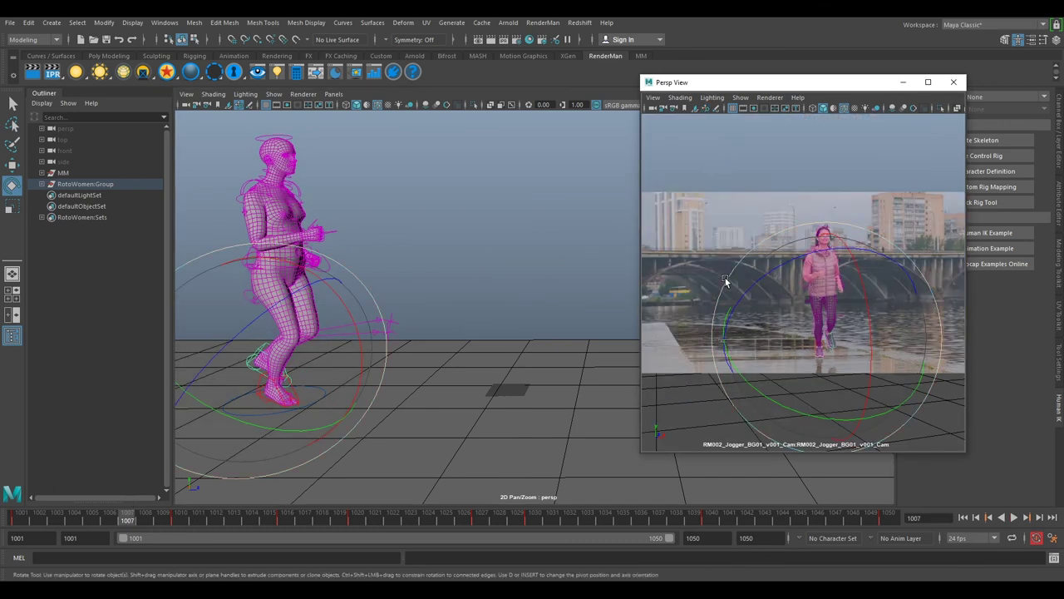
pyautogui.press('q')
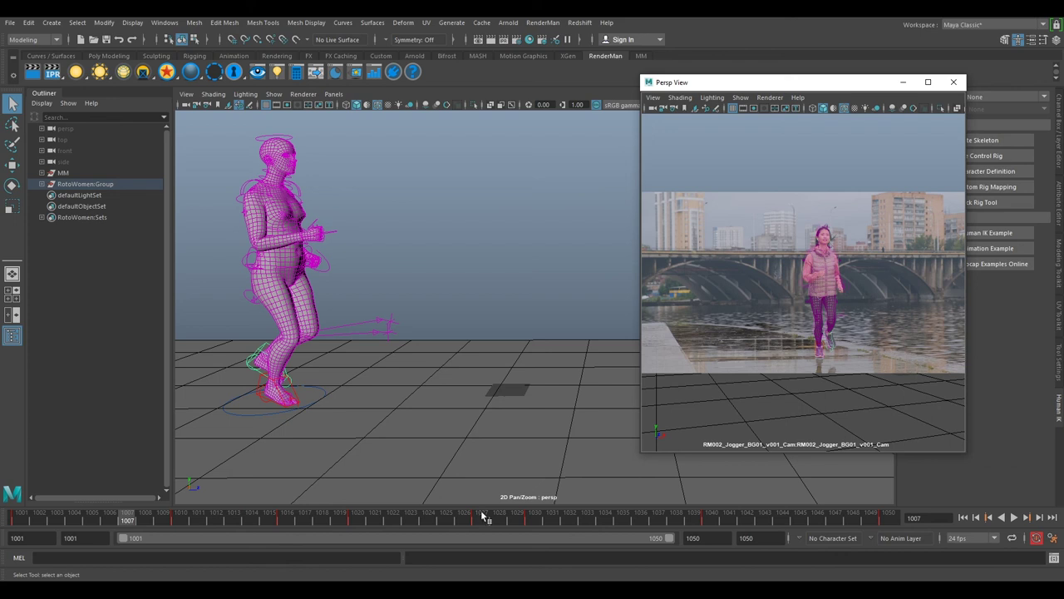
pyautogui.hotkey('alt', 'v')
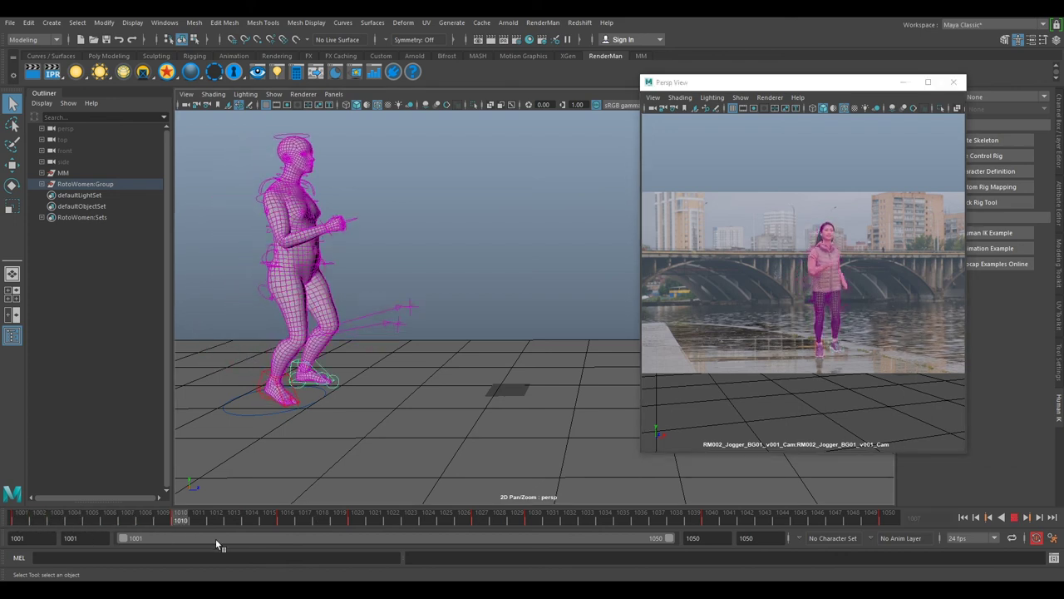
pyautogui.hotkey('alt', 'v')
# Restore the camera's 2D pan/zoom, enlarge the Persp View window around the whole jogger, and place it clear of the timeline
pyautogui.press('\\')
pyautogui.moveTo(856, 331); pyautogui.dragTo(890, 347, button='right')
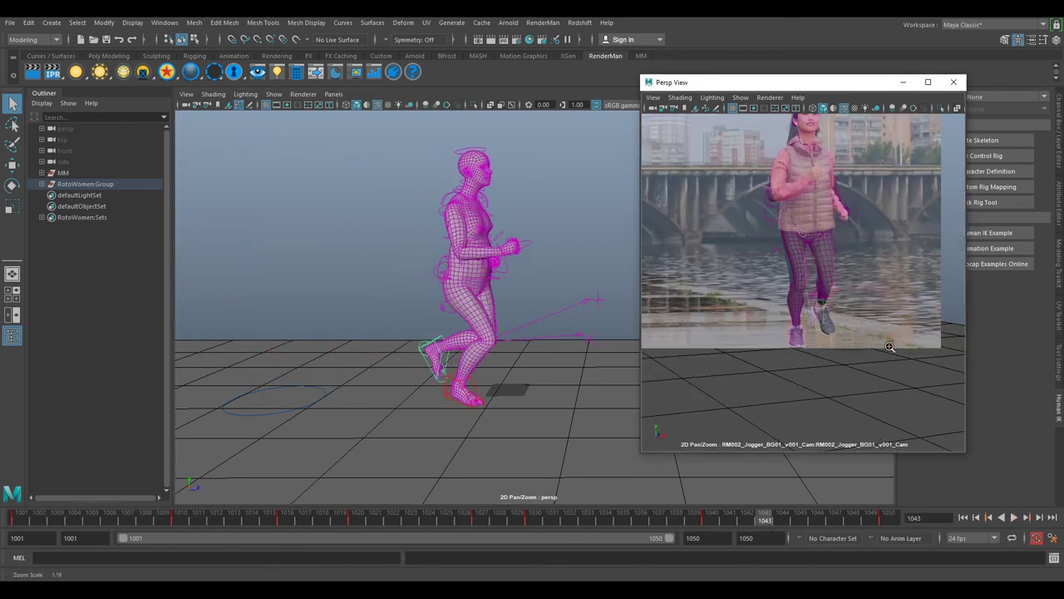
pyautogui.moveTo(815, 254); pyautogui.dragTo(877, 337, button='middle')
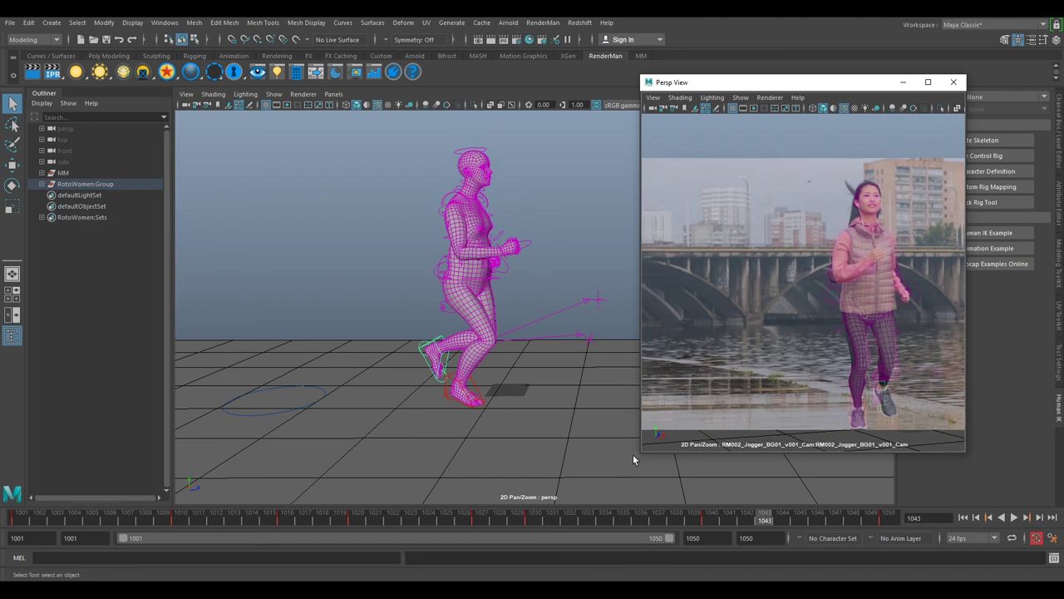
pyautogui.moveTo(642, 454); pyautogui.dragTo(386, 547)
pyautogui.moveTo(729, 407); pyautogui.dragTo(677, 393, button='right')
pyautogui.moveTo(716, 391); pyautogui.dragTo(712, 369, button='middle')
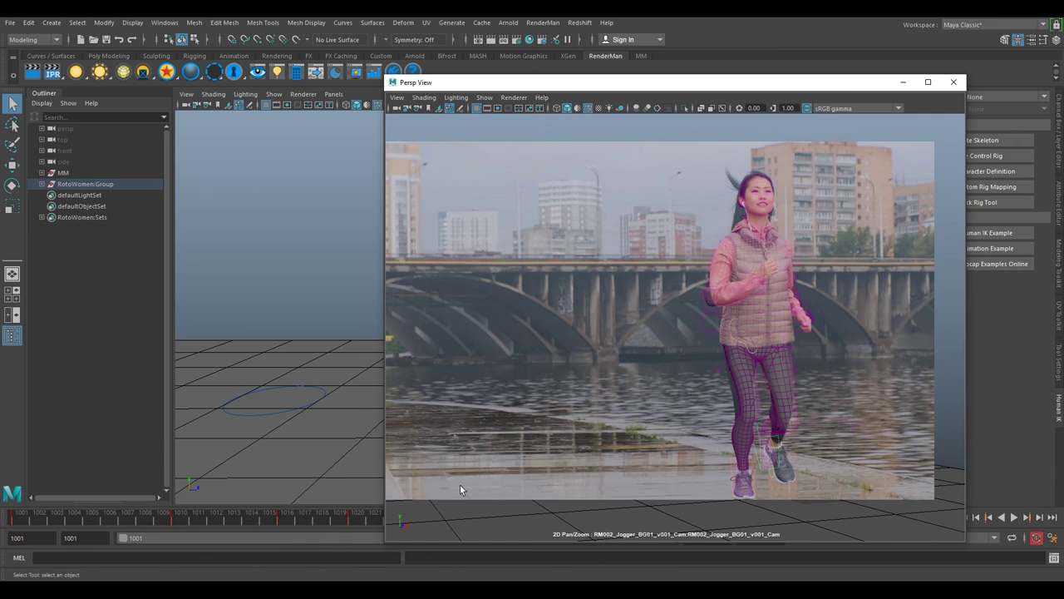
pyautogui.moveTo(607, 88); pyautogui.dragTo(600, 59)
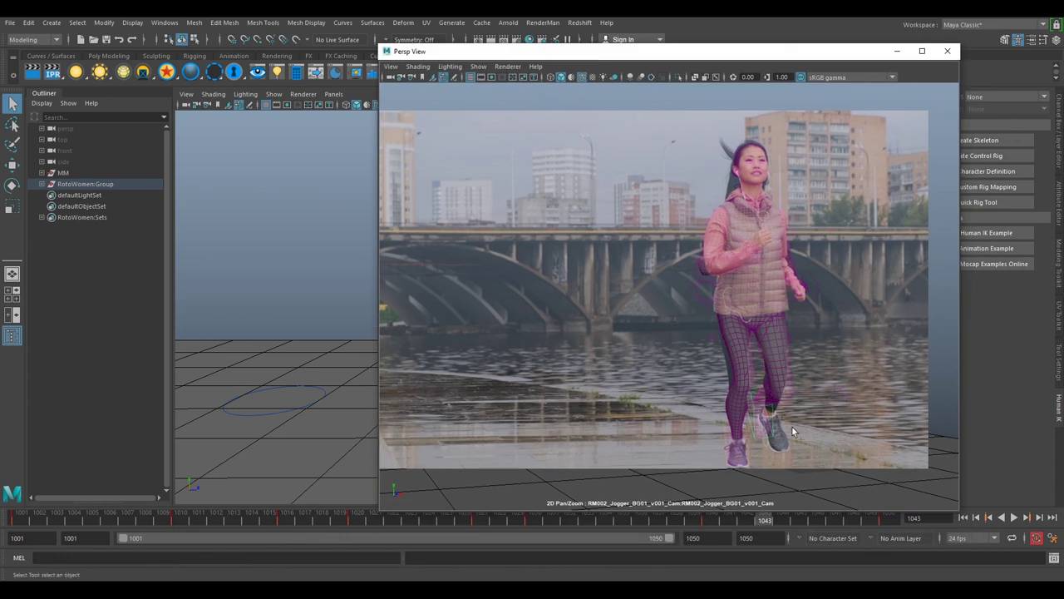
# Play the animation in the enlarged camera view and step between the early keys to compare the body with the jogger
pyautogui.hotkey('alt', 'v')
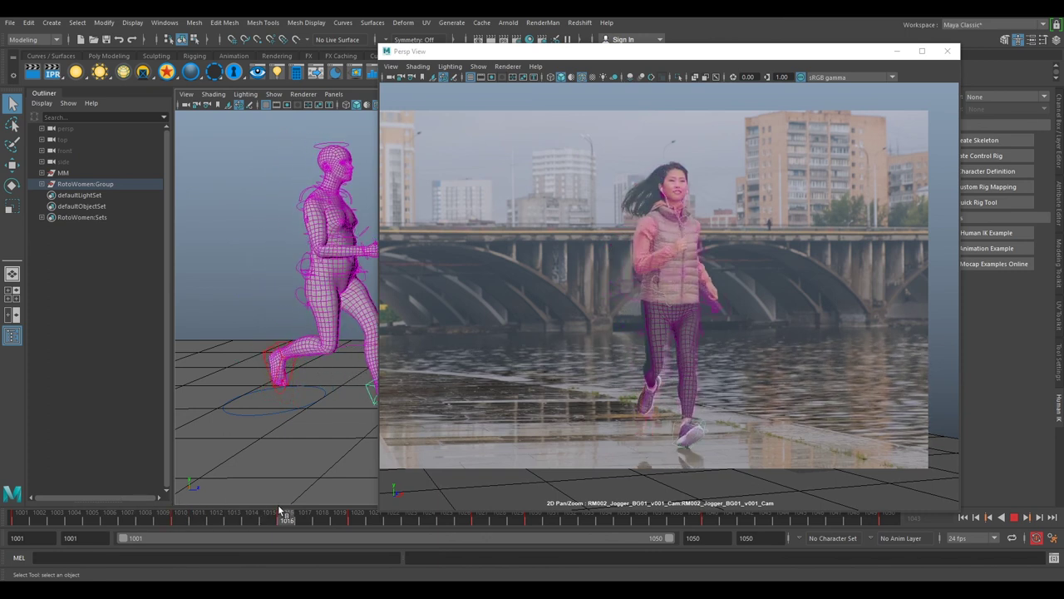
pyautogui.moveTo(169, 514)
pyautogui.mouseDown()
pyautogui.moveTo(278, 526)
pyautogui.moveTo(27, 520)
pyautogui.moveTo(68, 523)
pyautogui.mouseUp()
pyautogui.press(',')
pyautogui.press('.')
pyautogui.press(',')
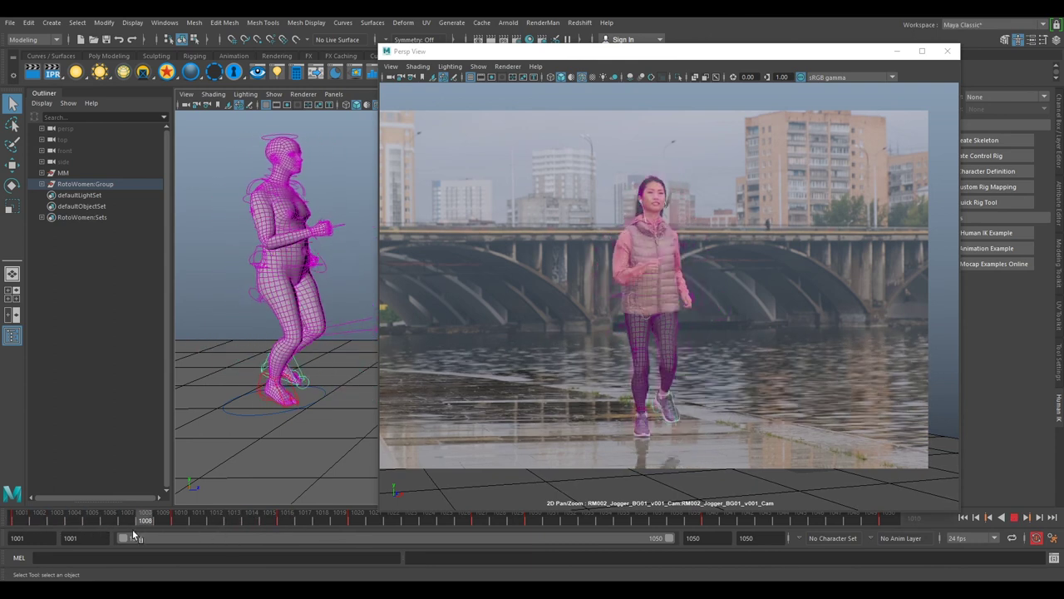